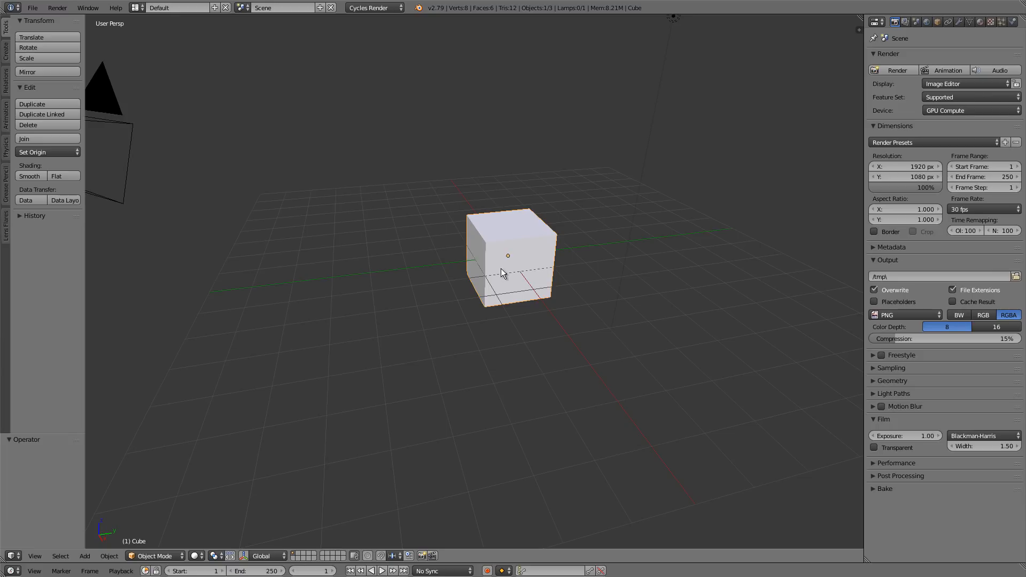
# - Set the viewport to the top orthographic view and hide the tool shelf
pyautogui.press('KP_5')
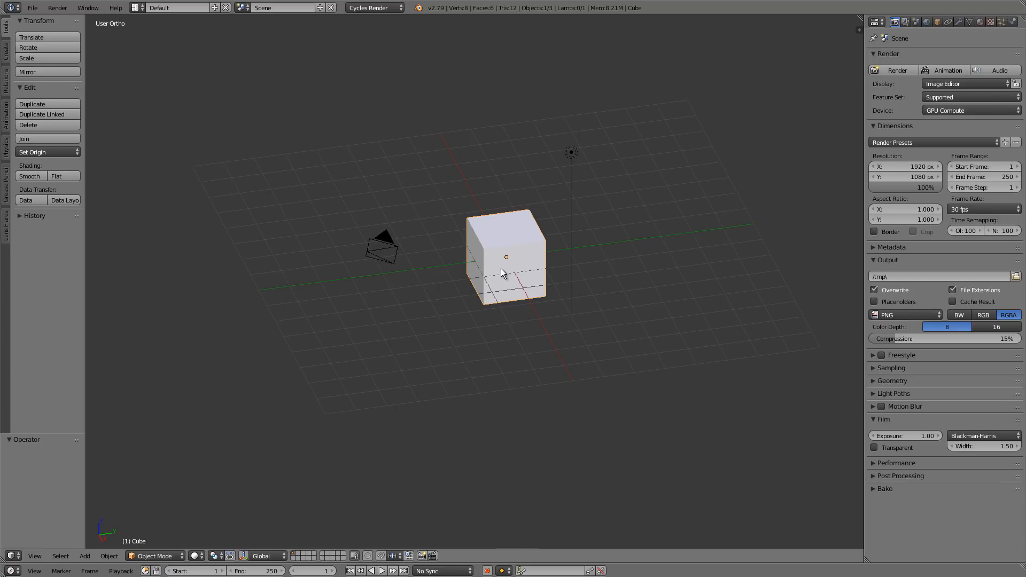
pyautogui.press('KP_7')
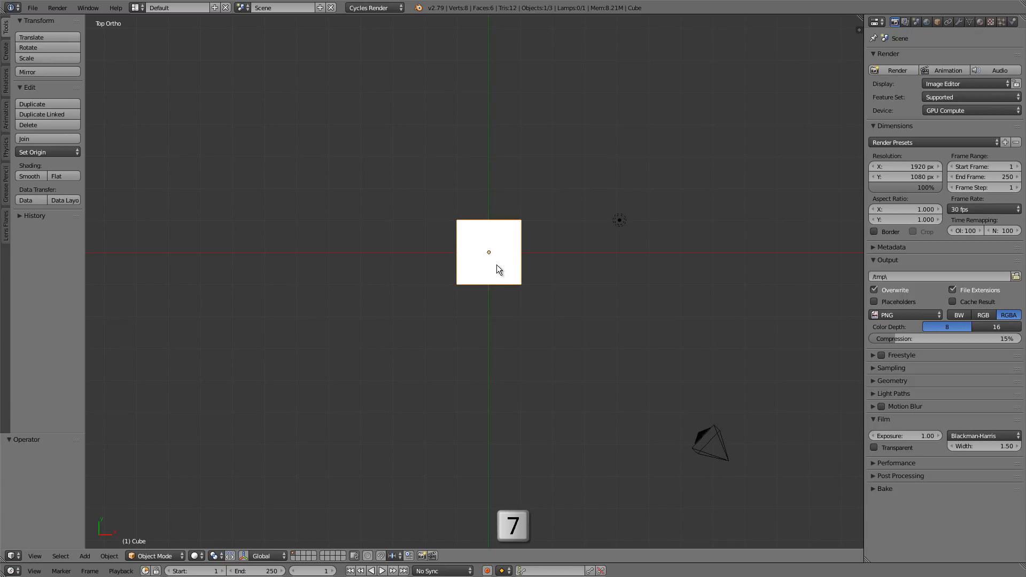
pyautogui.press('t')
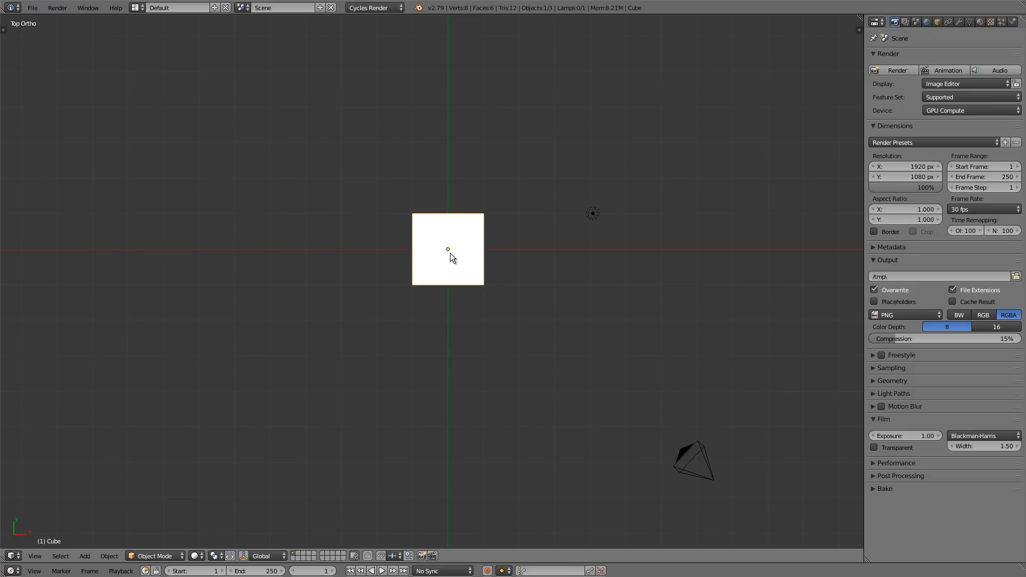
# - Delete all default objects from the scene: the cube, the camera and the lamp
pyautogui.press('a')
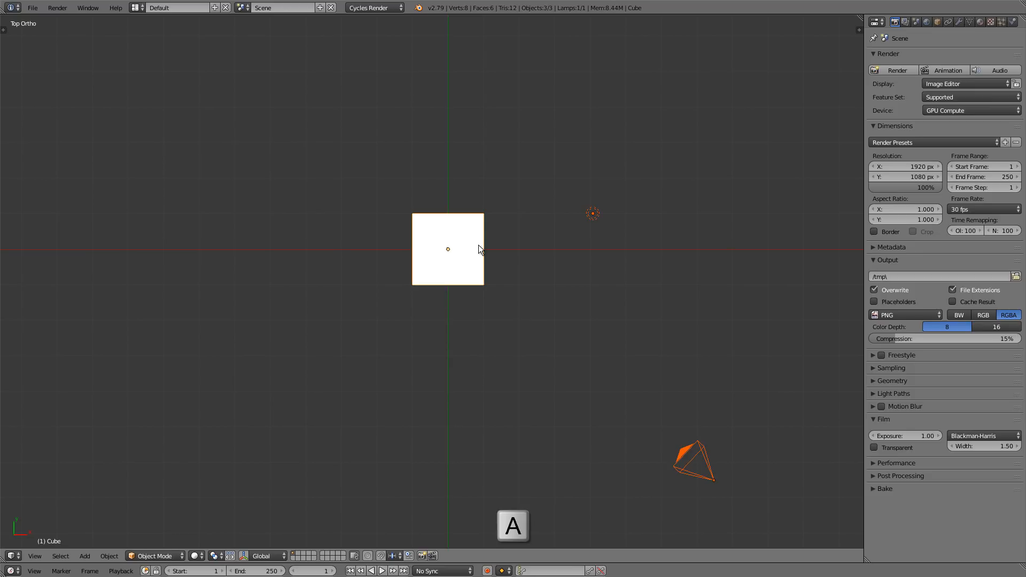
pyautogui.press('x')
pyautogui.click(576, 287)
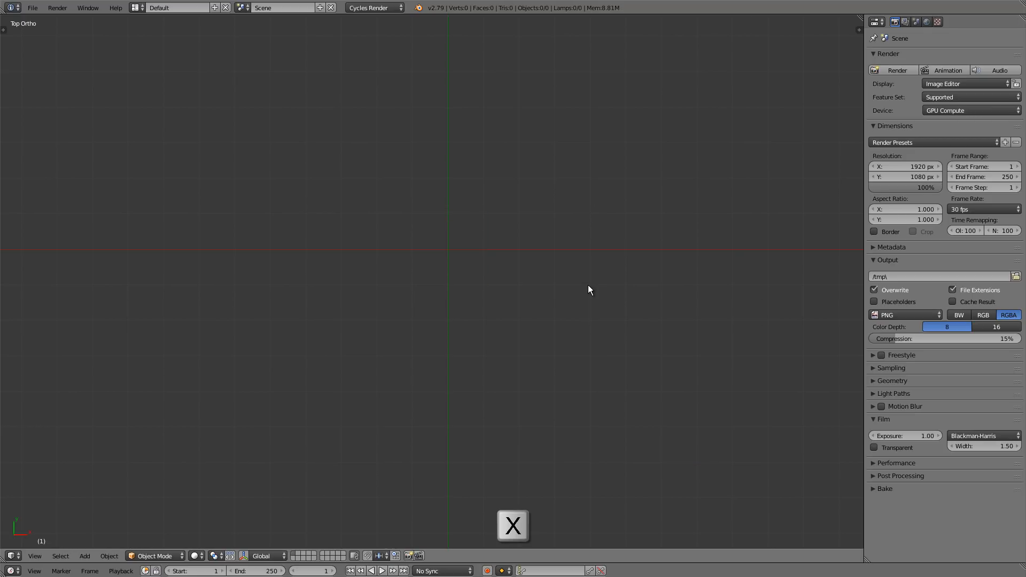
# - Add pretzel_reference.png from the project_files folder as a viewport background image
pyautogui.press('n')
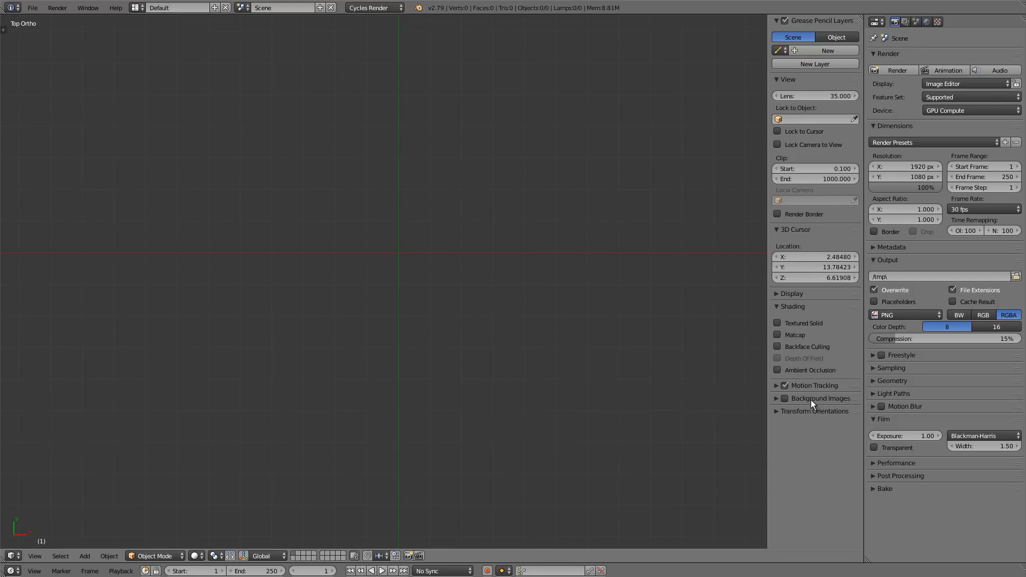
pyautogui.click(775, 399)
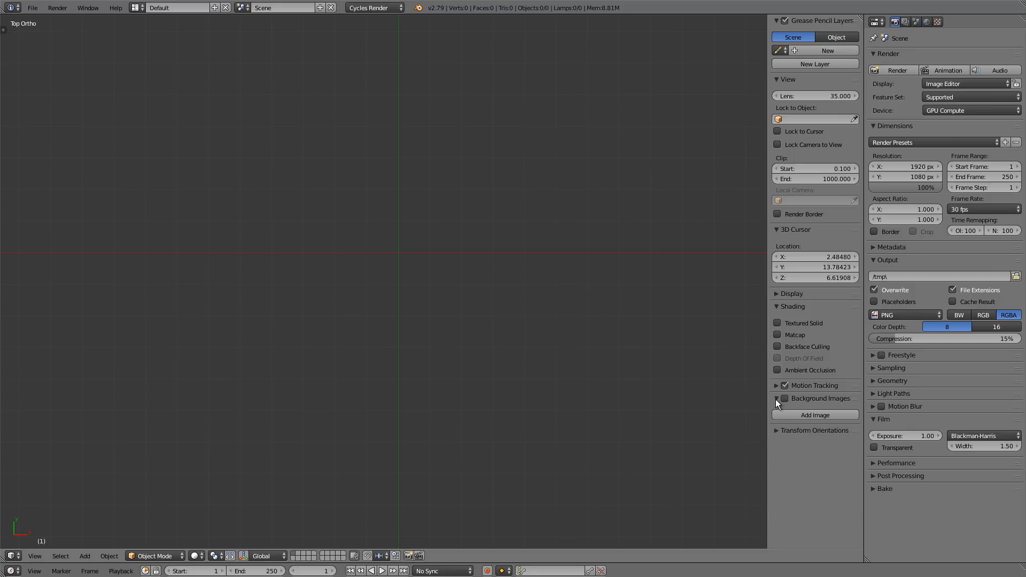
pyautogui.click(809, 416)
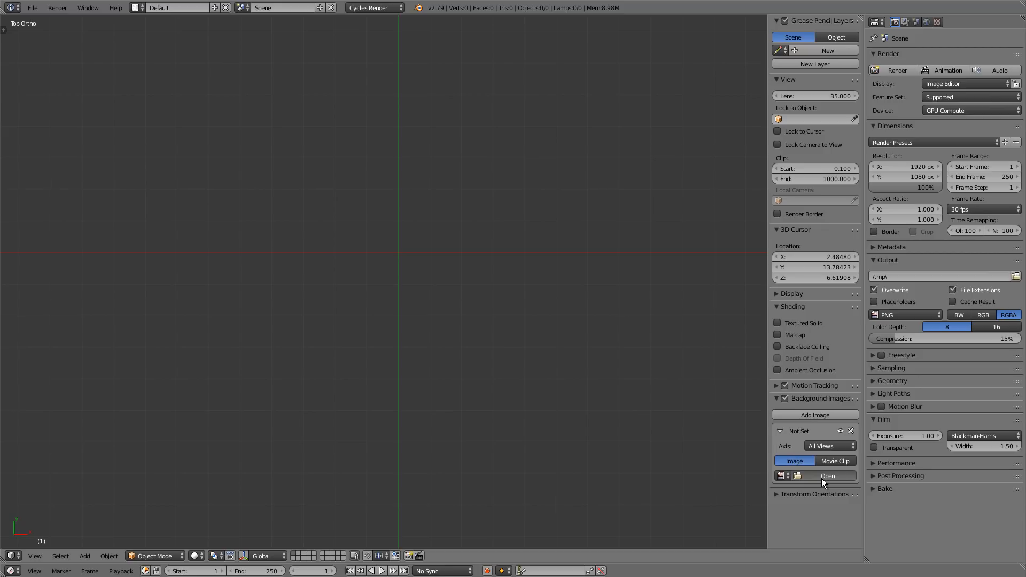
pyautogui.click(822, 477)
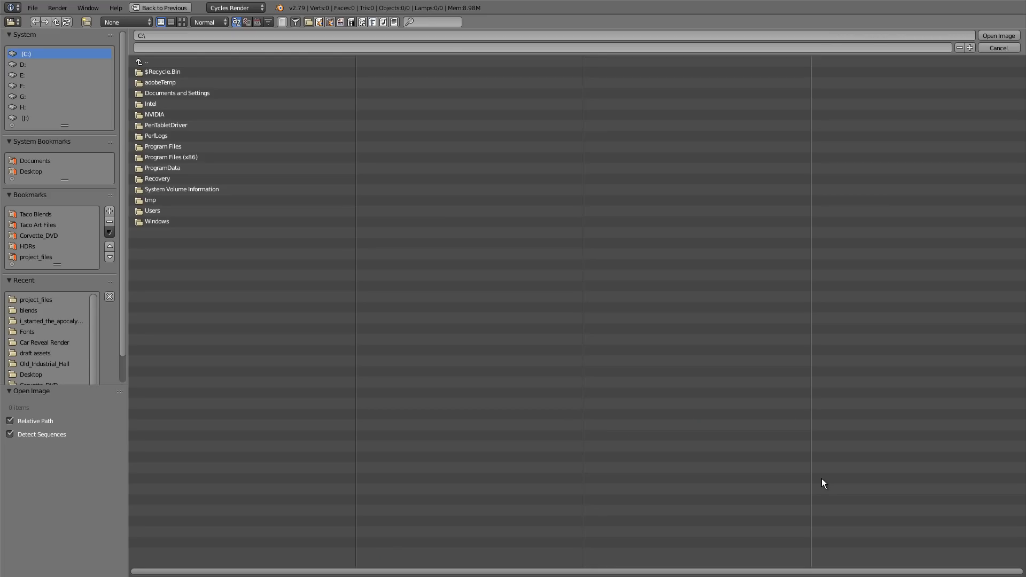
pyautogui.click(55, 259)
pyautogui.click(191, 72)
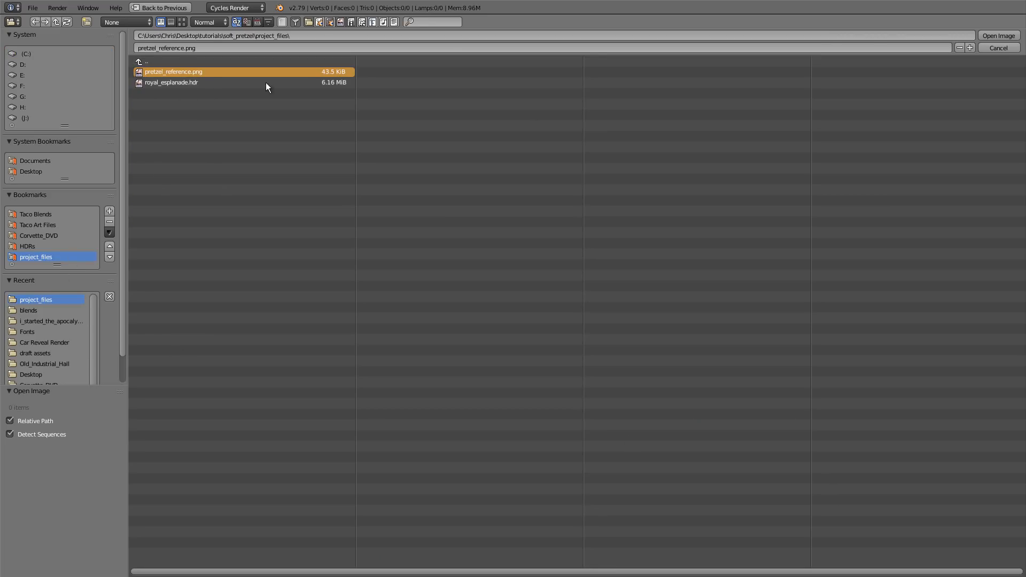
pyautogui.press('Return')
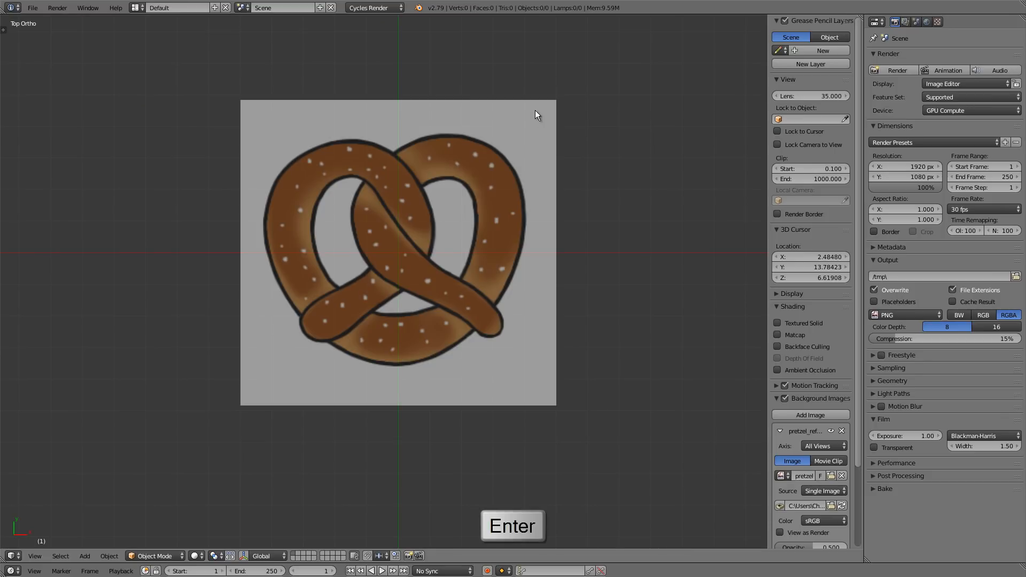
# - Restrict the background image to the Top view axis, check the front and side views, and hide the properties sidebar
pyautogui.click(827, 446)
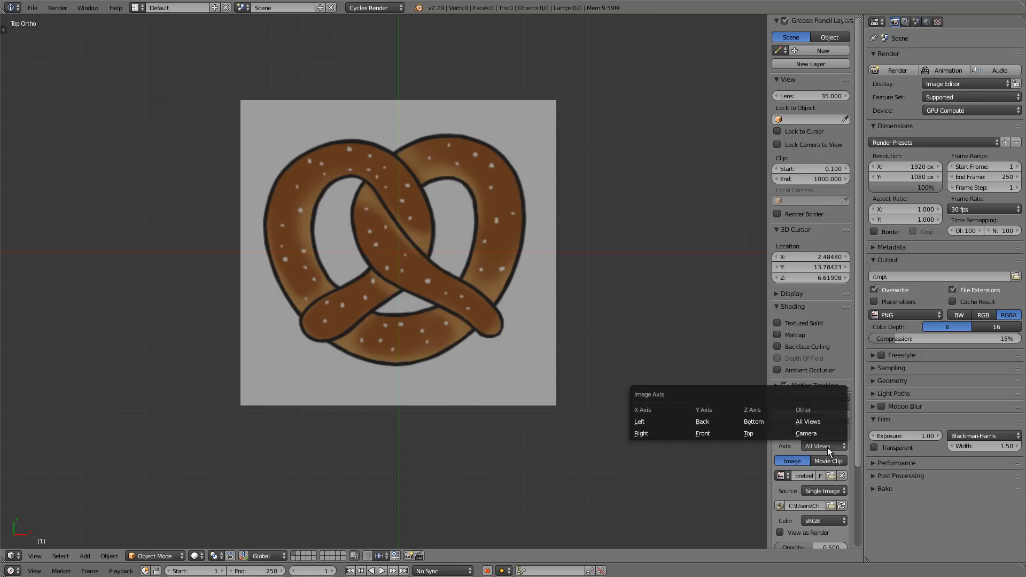
pyautogui.click(762, 434)
pyautogui.press('KP_1')
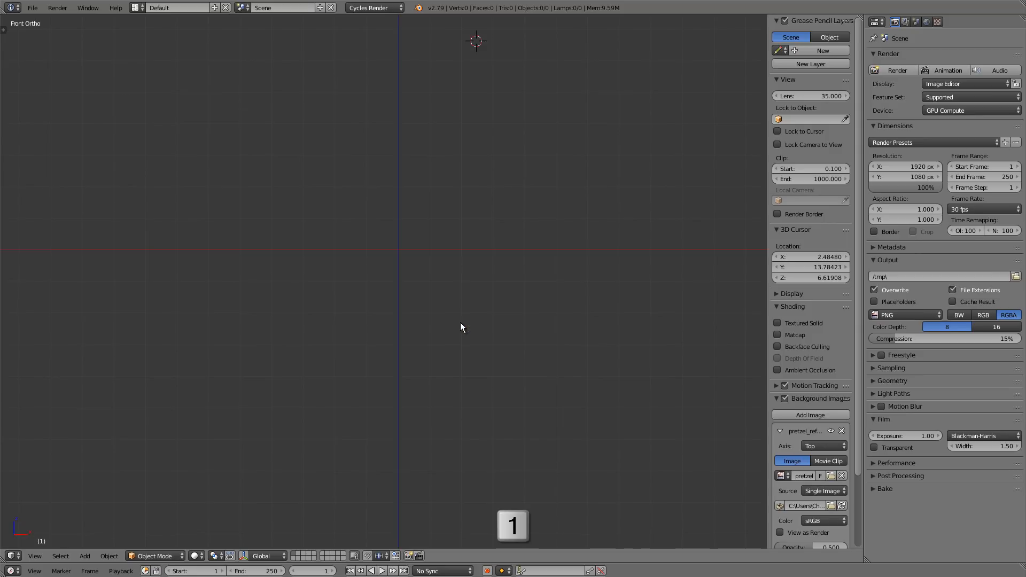
pyautogui.press('KP_3')
pyautogui.press('KP_7')
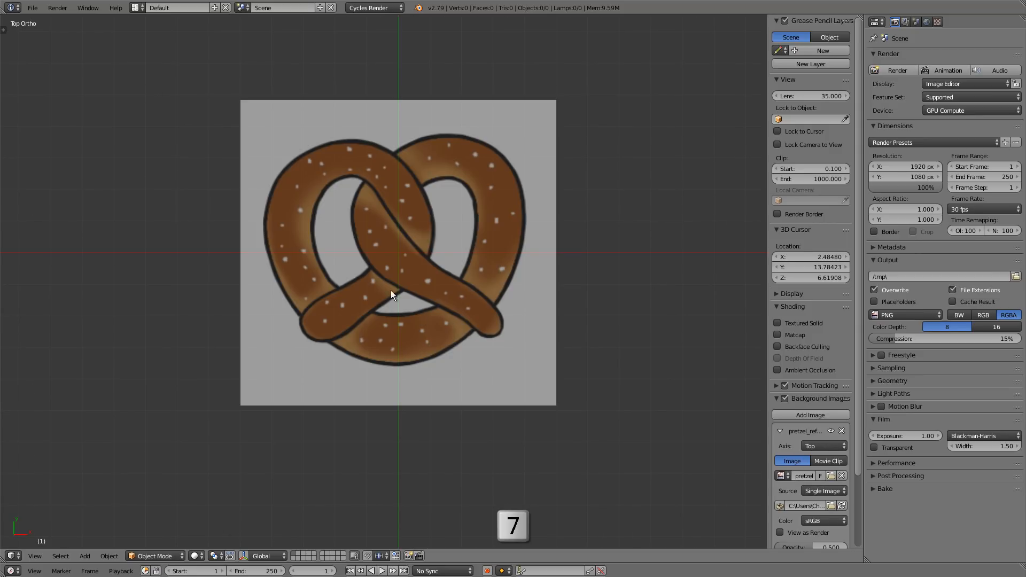
pyautogui.press('n')
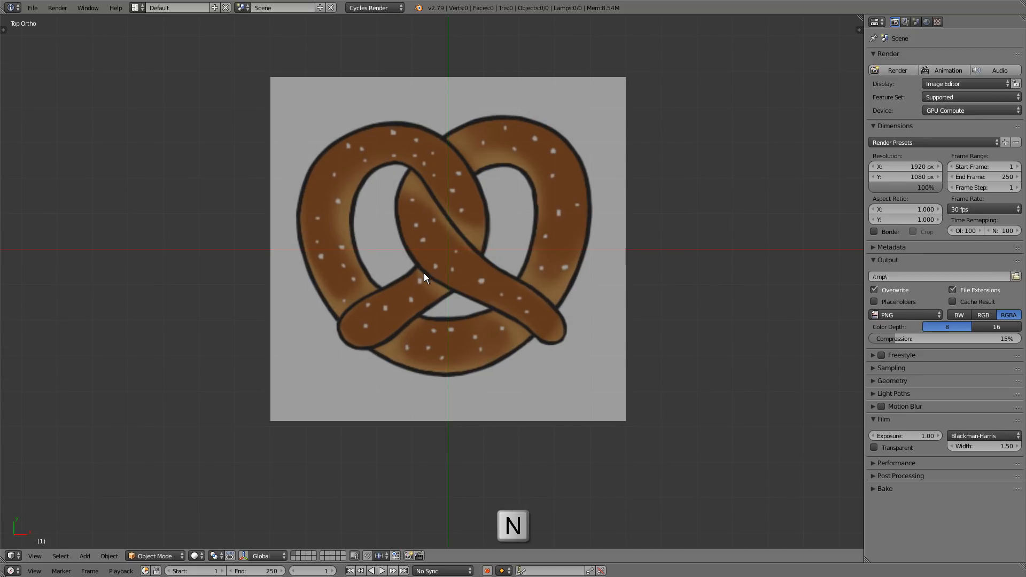
# - Snap the 3D cursor to the center of the scene
pyautogui.keyDown('shift'); pyautogui.moveTo(466, 133); pyautogui.dragTo(469, 148, button='middle'); pyautogui.keyUp('shift')
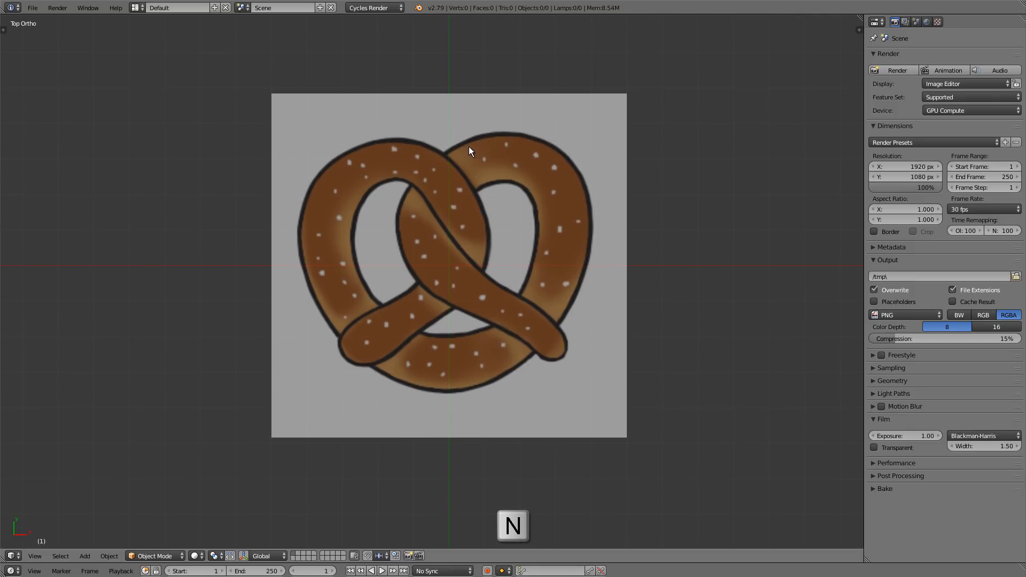
pyautogui.scroll(2, 473, 221)
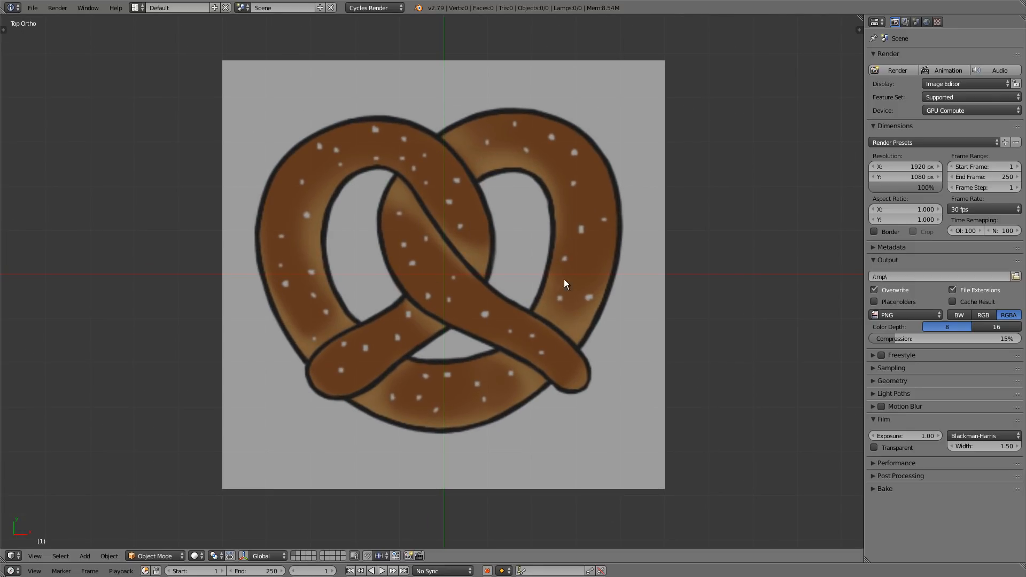
pyautogui.scroll(-4, 493, 252)
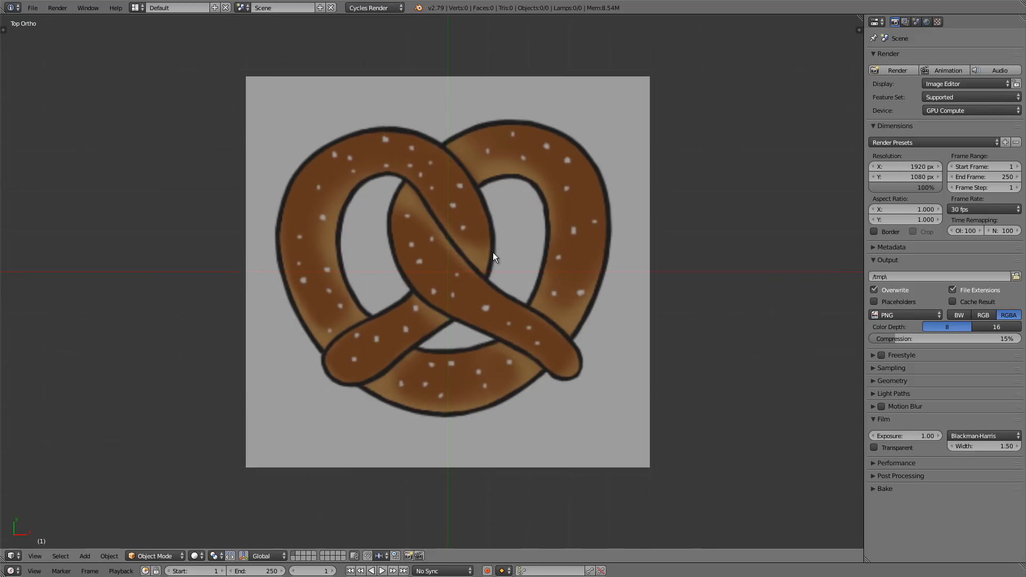
pyautogui.keyDown('shift'); pyautogui.moveTo(485, 312); pyautogui.dragTo(461, 273, button='middle'); pyautogui.keyUp('shift')
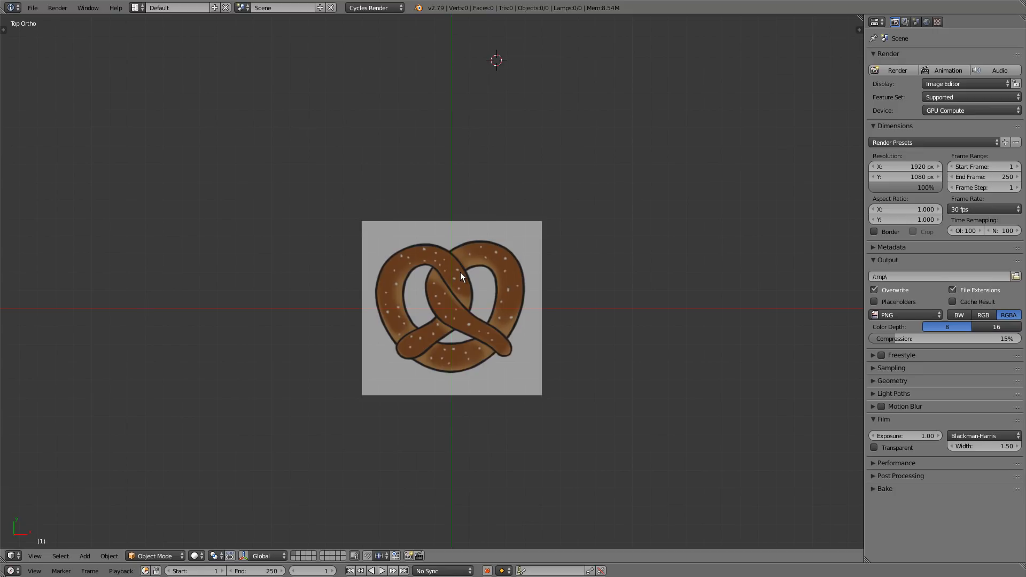
pyautogui.scroll(4, 454, 309)
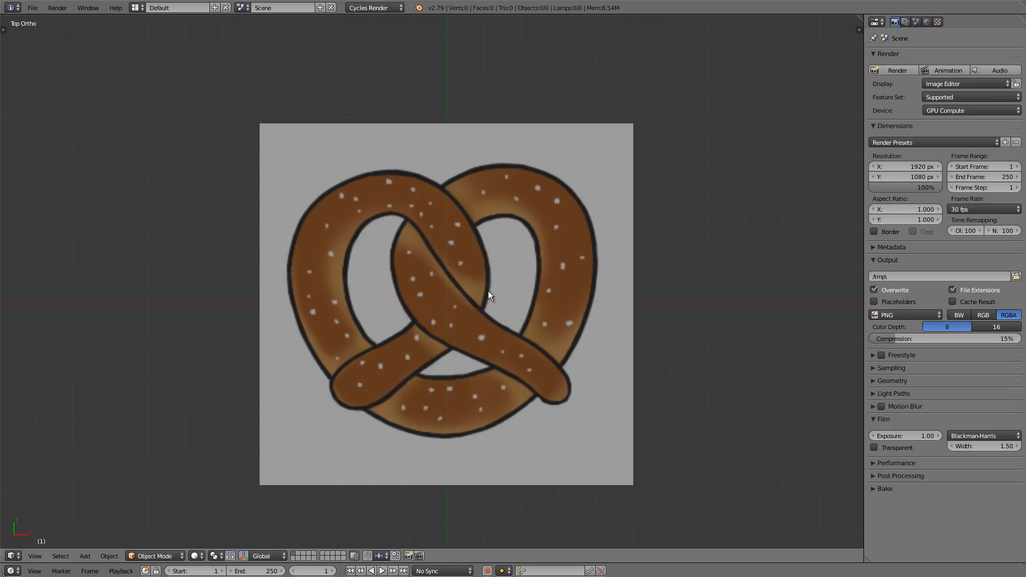
pyautogui.hotkey('shift', 's')
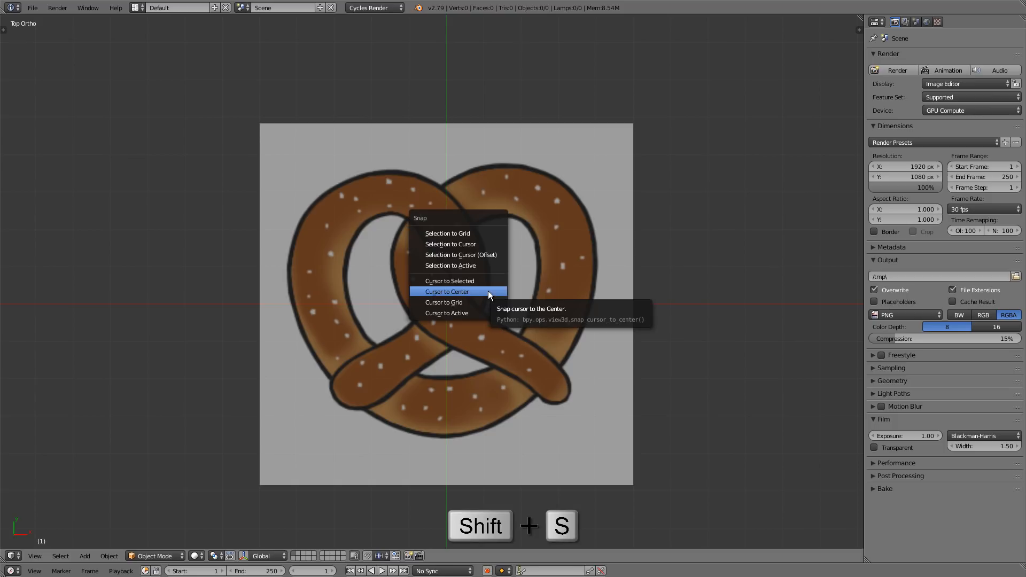
pyautogui.click(489, 291)
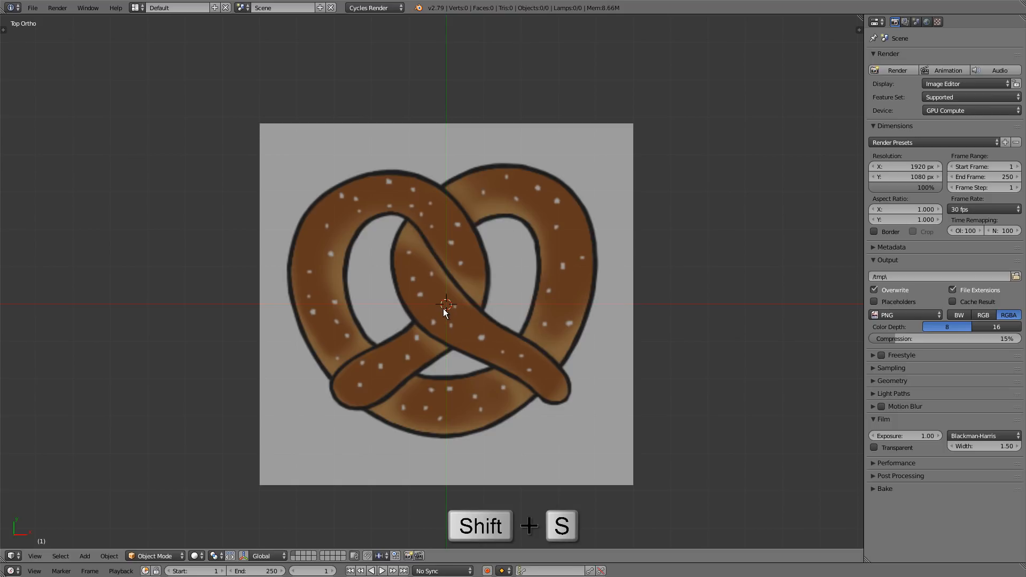
# - Add a Bezier circle curve at the 3D cursor in the middle of the pretzel reference
pyautogui.scroll(2, 444, 312)
pyautogui.keyDown('shift'); pyautogui.moveTo(446, 311); pyautogui.dragTo(446, 298, button='middle'); pyautogui.keyUp('shift')
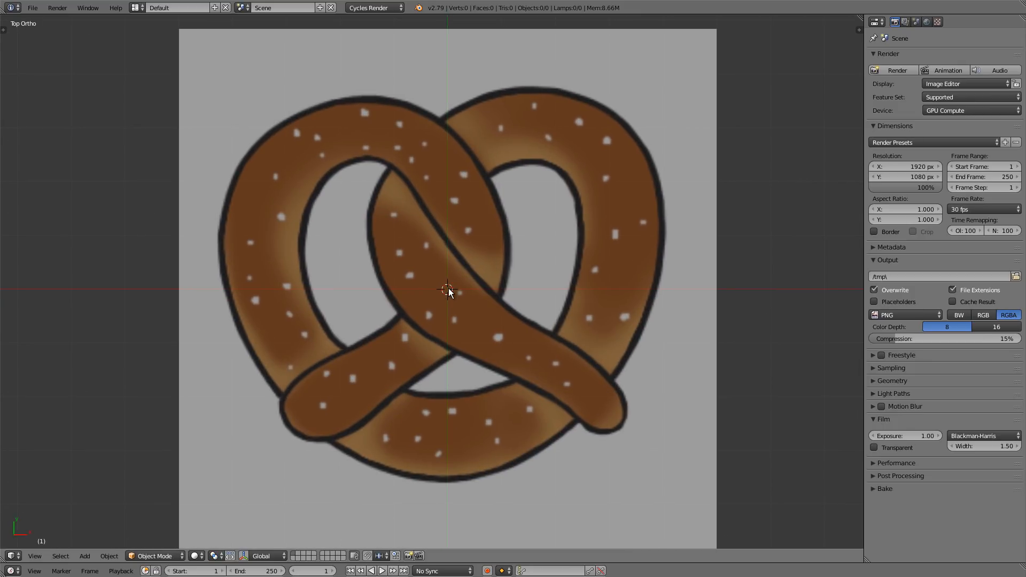
pyautogui.hotkey('shift', 'a')
pyautogui.moveTo(434, 282)
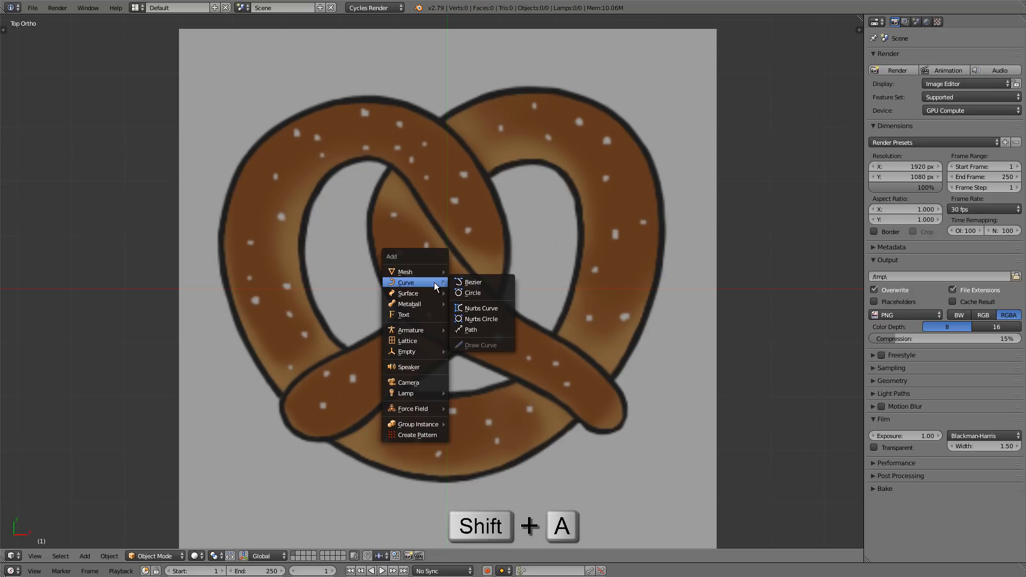
pyautogui.click(495, 293)
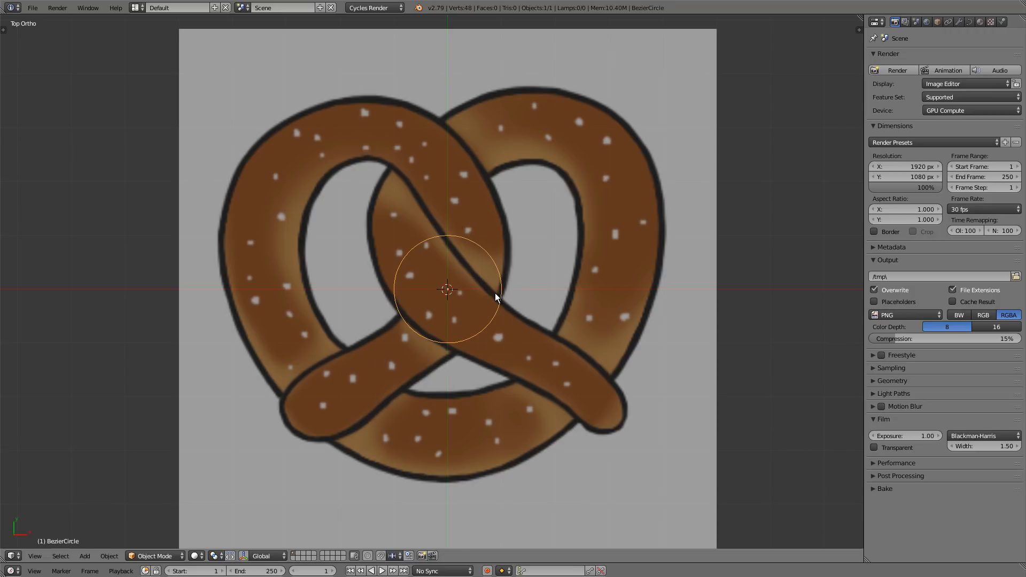
# - Scale up all the circle's points in Edit Mode until its lower edge meets the pretzel's bottom outline
pyautogui.press('Tab')
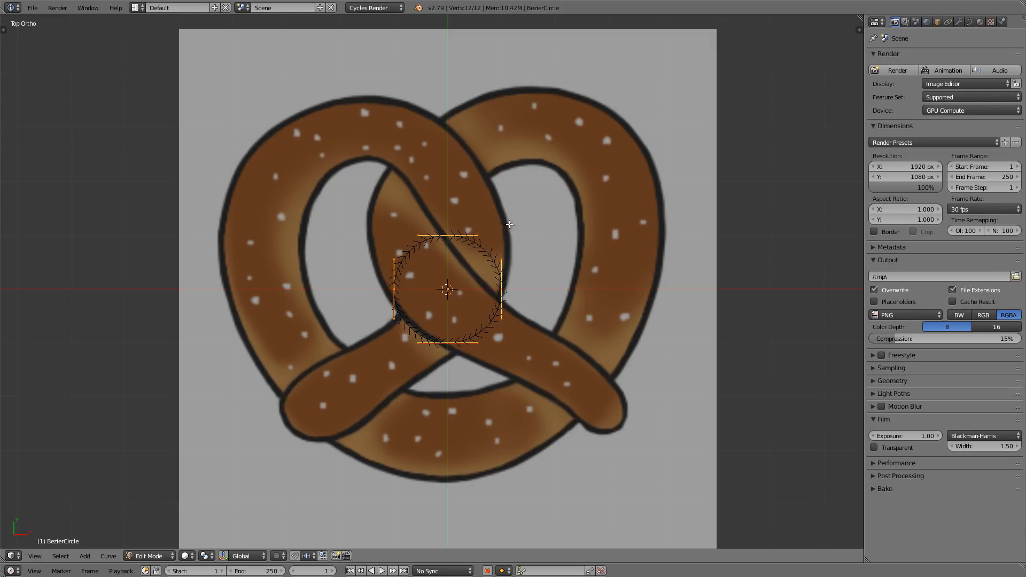
pyautogui.press('s')
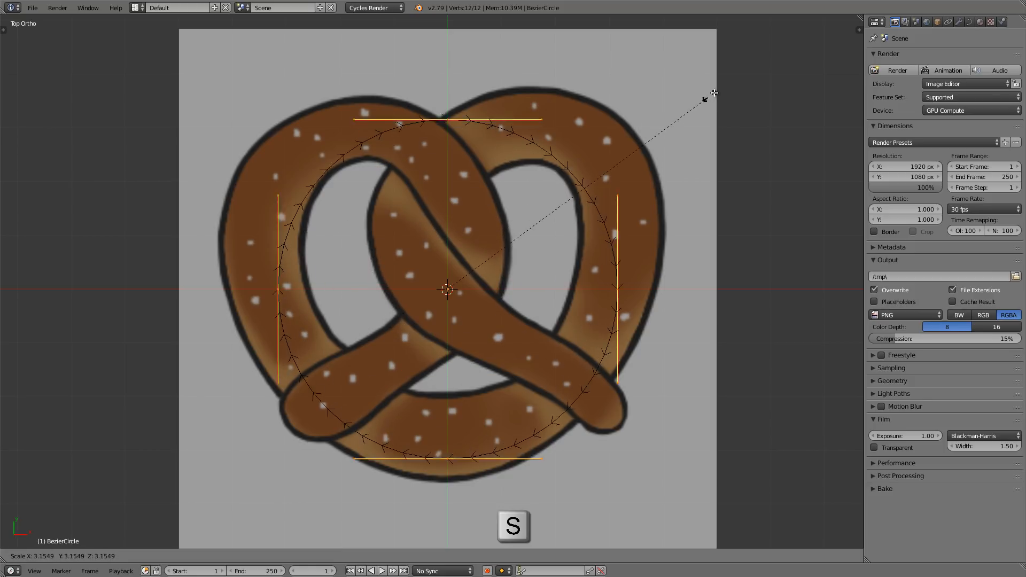
pyautogui.click(744, 72)
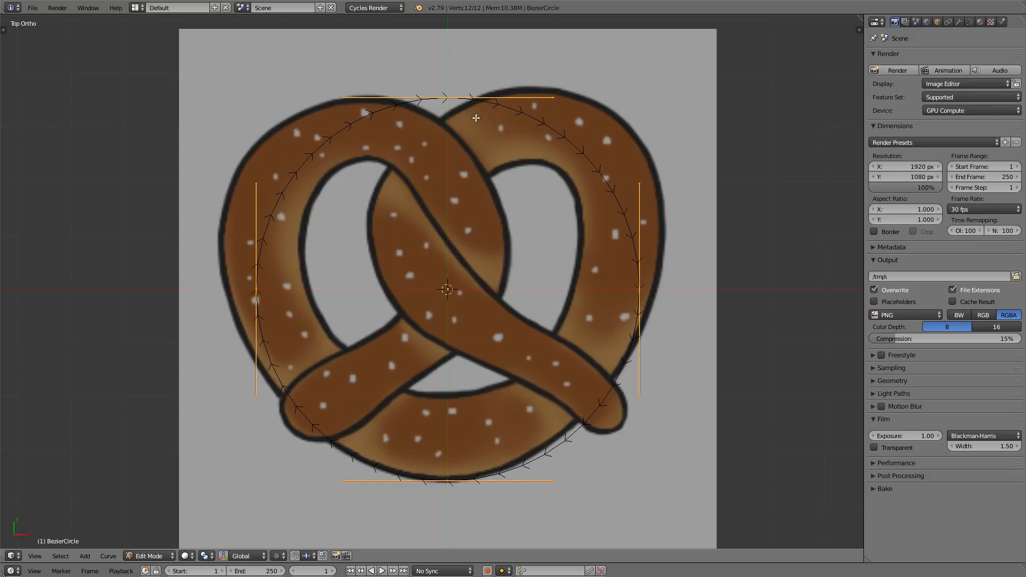
# - Delete the segments between the circle's top, right and bottom control points, leaving only the left half of the curve
pyautogui.rightClick(447, 98)
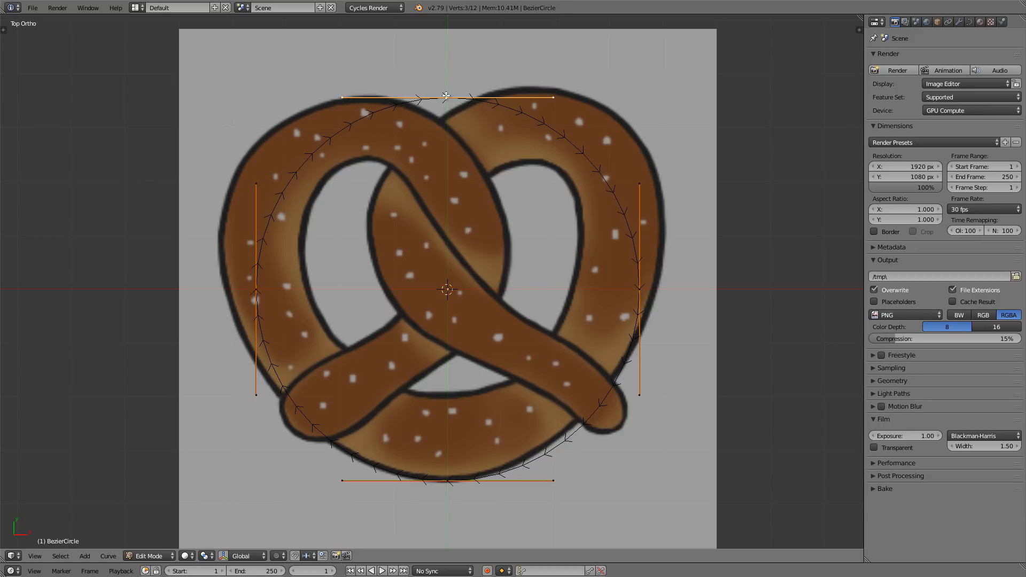
pyautogui.keyDown('shift'); pyautogui.rightClick(640, 290); pyautogui.keyUp('shift')
pyautogui.keyDown('shift'); pyautogui.rightClick(451, 477); pyautogui.keyUp('shift')
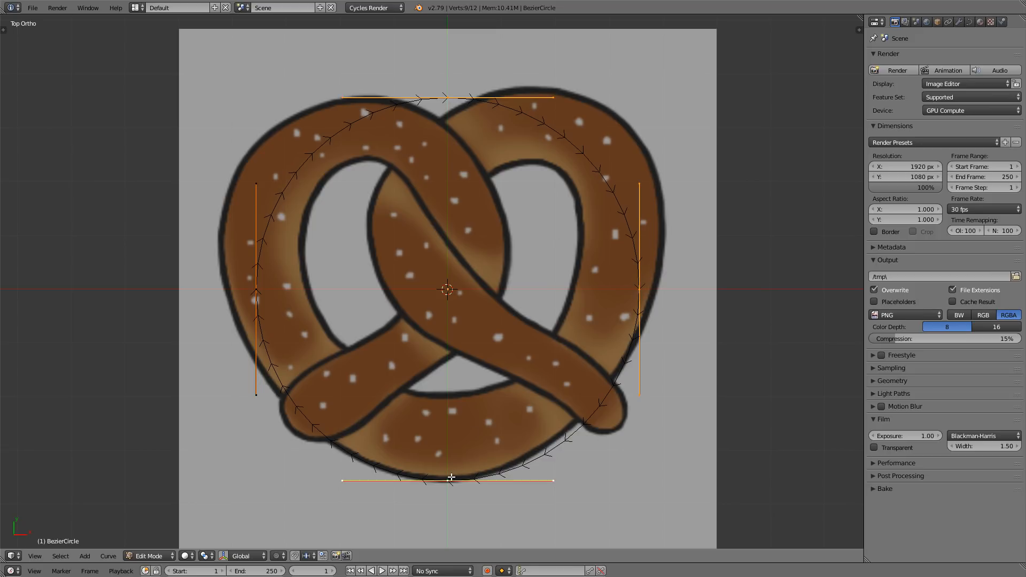
pyautogui.press('x')
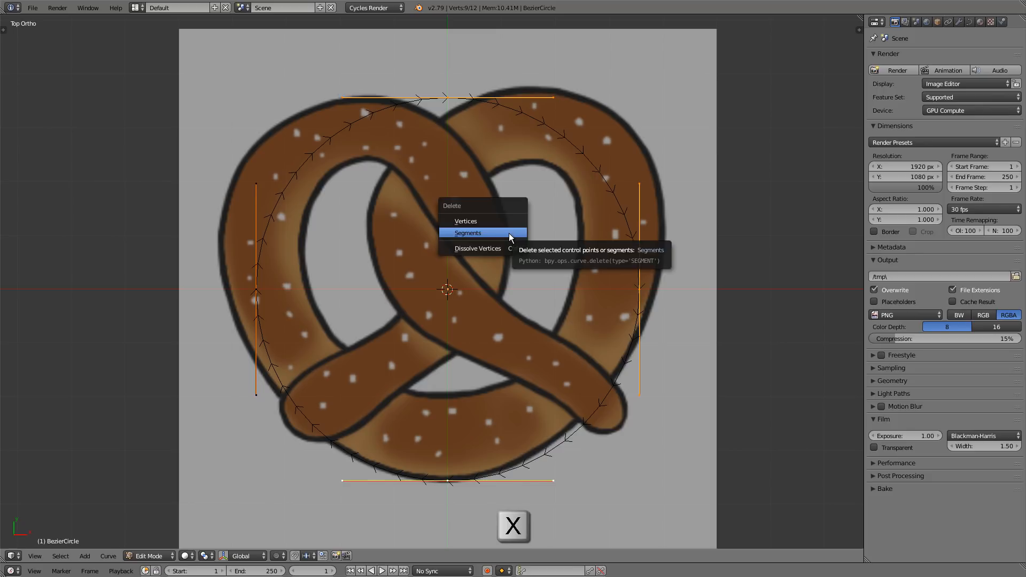
pyautogui.click(509, 234)
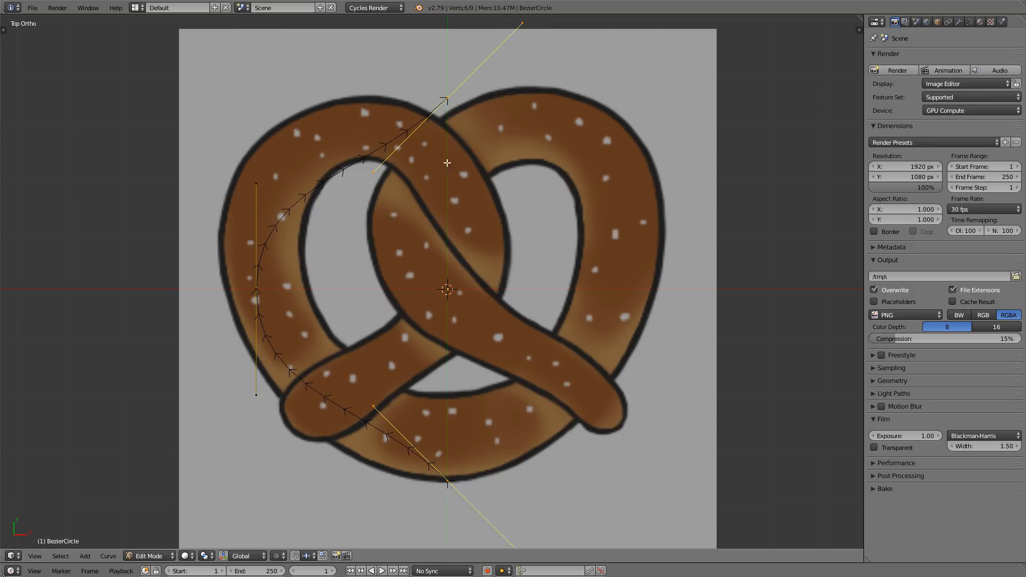
# - Move the curve's top end point straight down along the Y axis onto the strand at the pretzel's upper crossing
pyautogui.rightClick(444, 98)
pyautogui.press('g')
pyautogui.press('y')
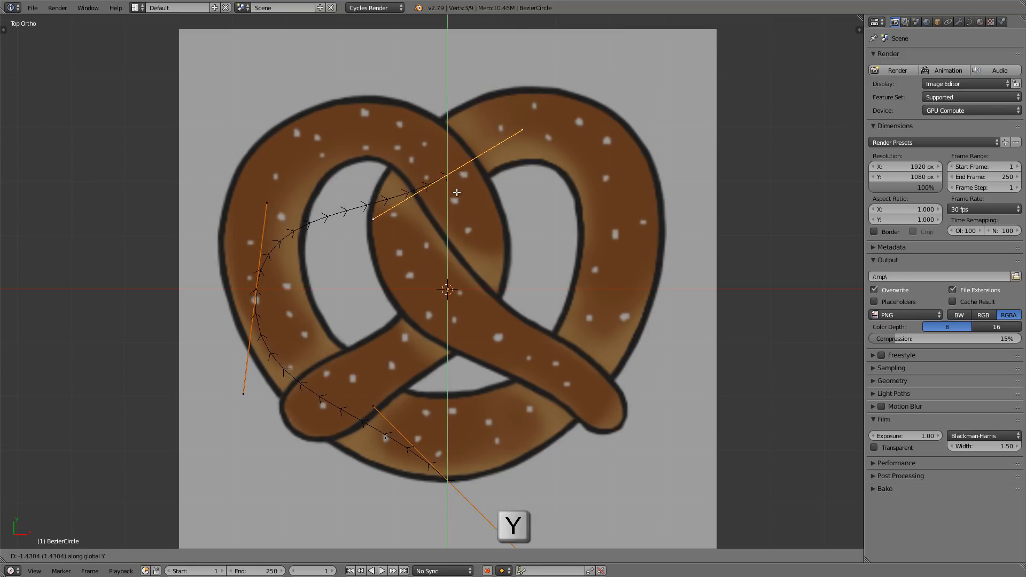
pyautogui.click(457, 194)
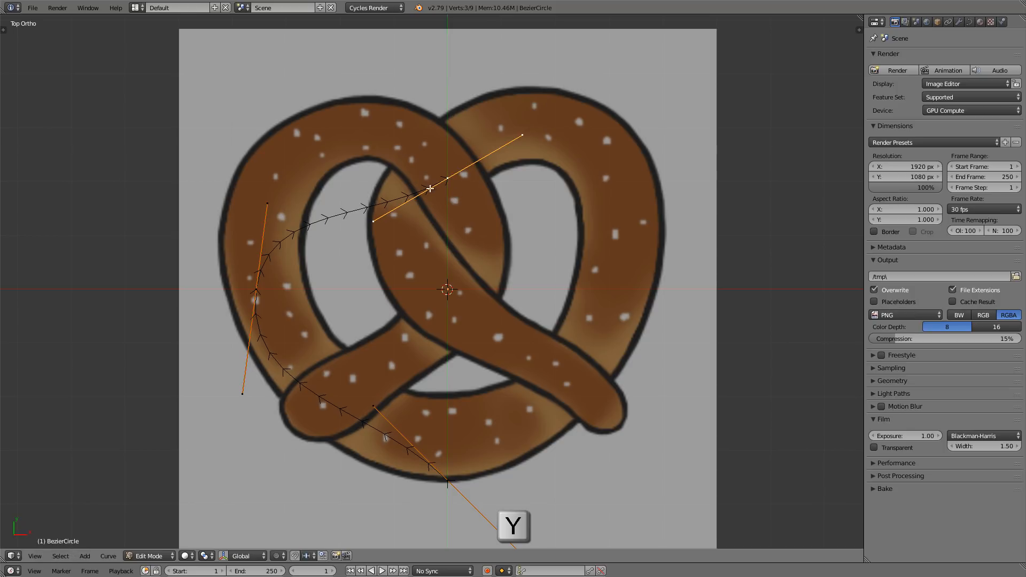
# - Move the curve's bottom end point straight up along Y to the middle of the bottom strand and level its handles horizontally
pyautogui.press('g')
pyautogui.rightClick(448, 482)
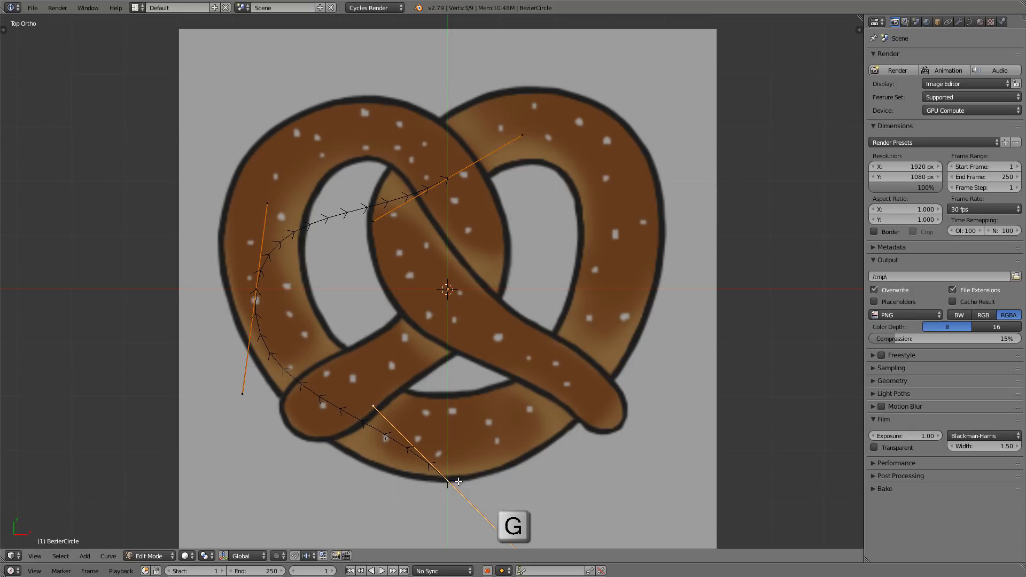
pyautogui.press('g')
pyautogui.press('y')
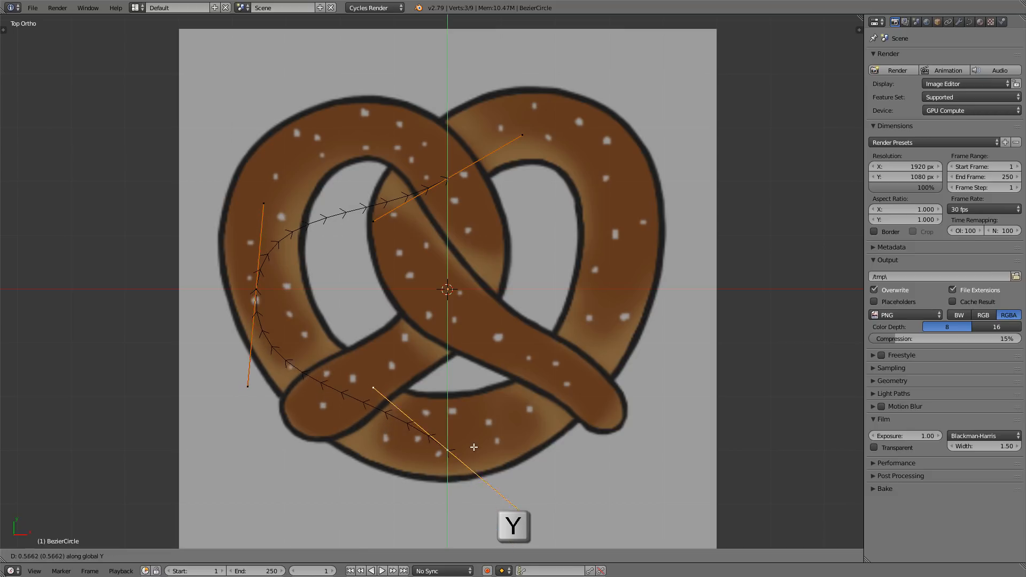
pyautogui.click(474, 435)
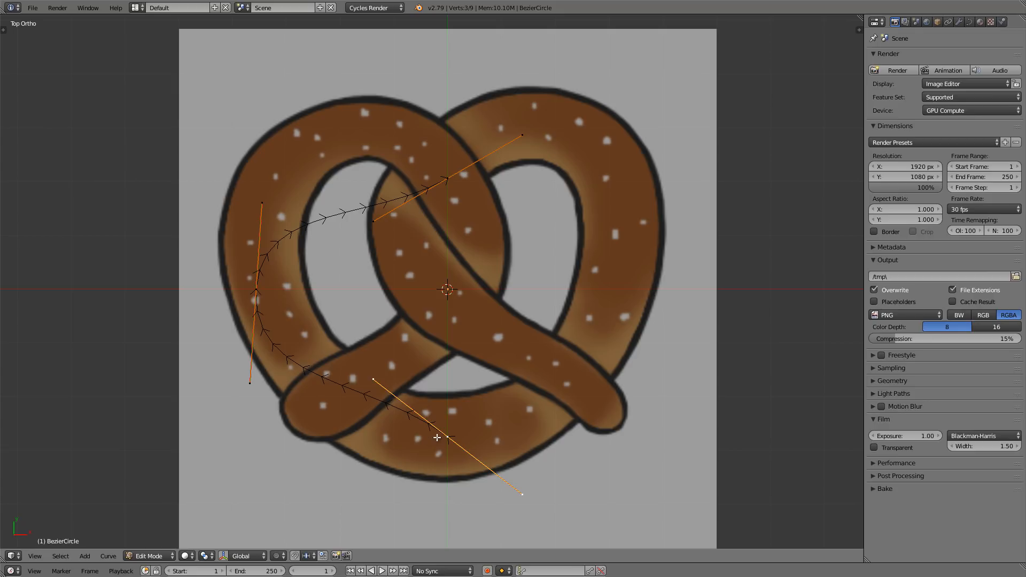
pyautogui.rightClick(373, 380)
pyautogui.press('g')
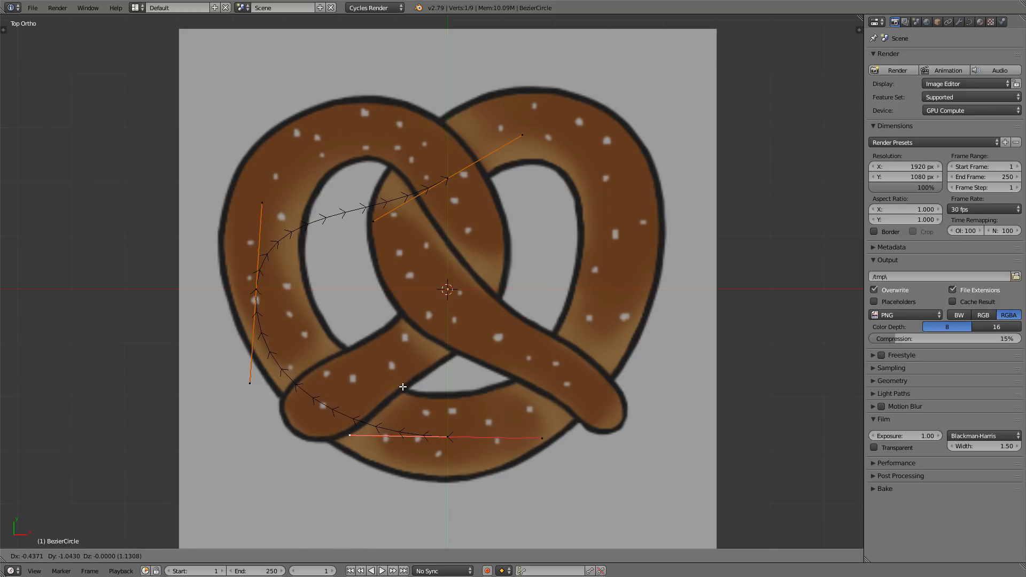
pyautogui.click(403, 388)
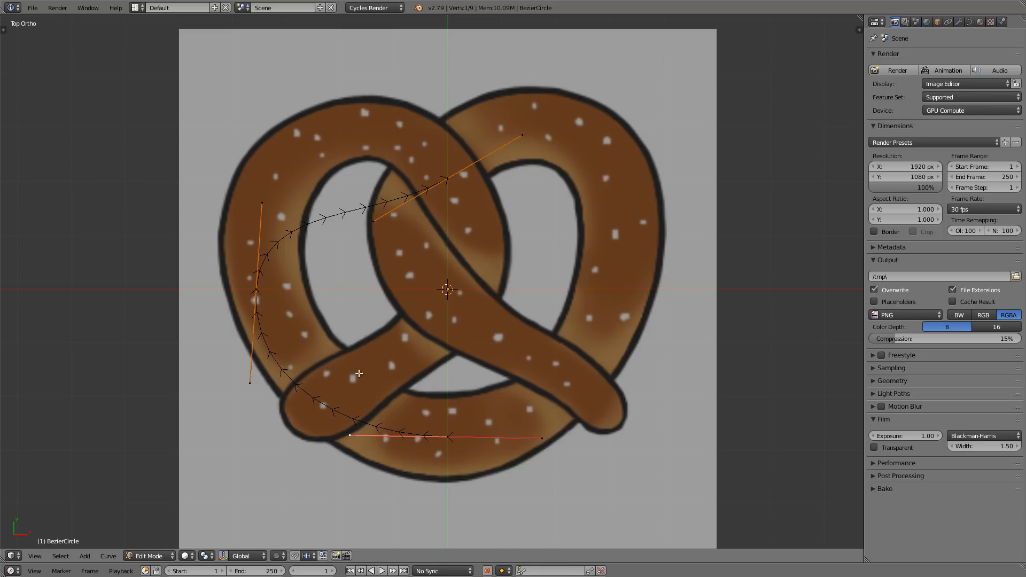
# - Move the curve's left control point up along the left strand and pull its lower handle down to follow the strand
pyautogui.rightClick(257, 287)
pyautogui.press('g')
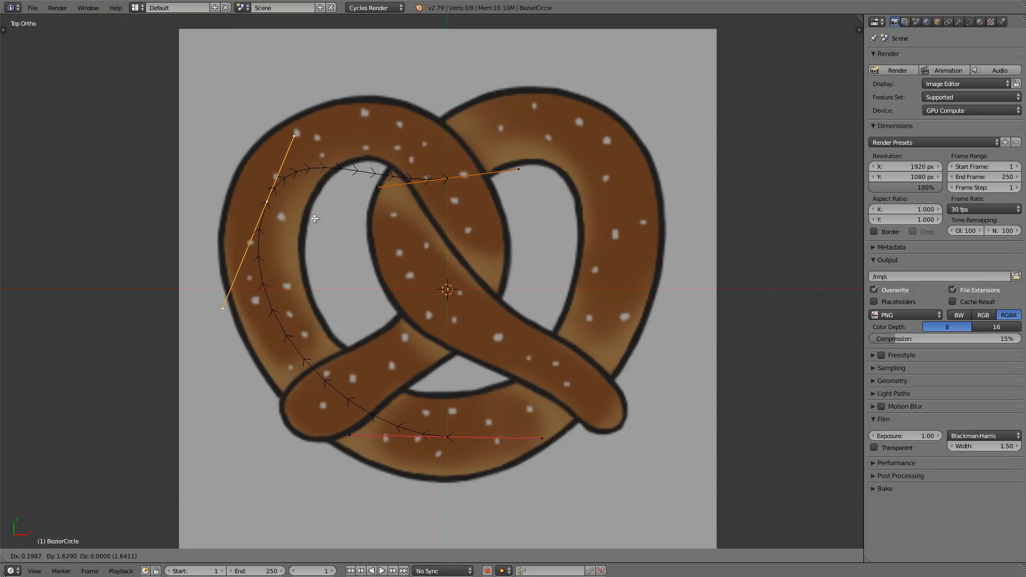
pyautogui.click(312, 220)
pyautogui.rightClick(224, 309)
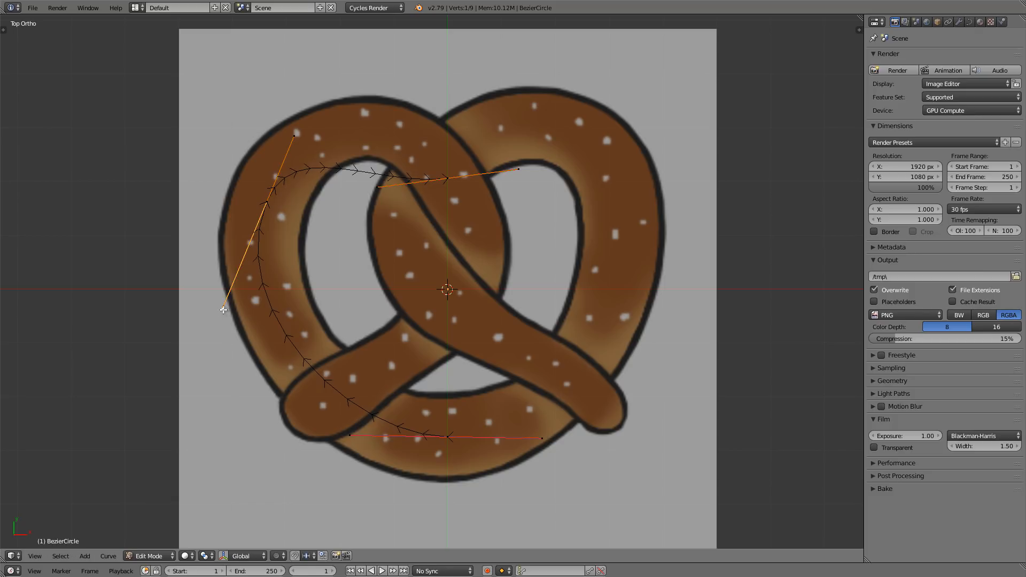
pyautogui.press('g')
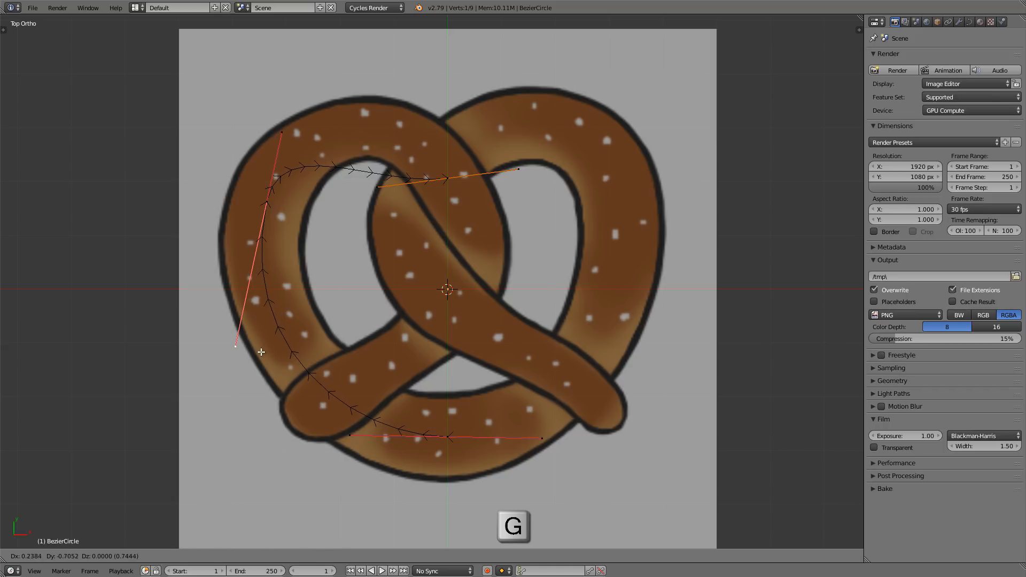
pyautogui.click(262, 352)
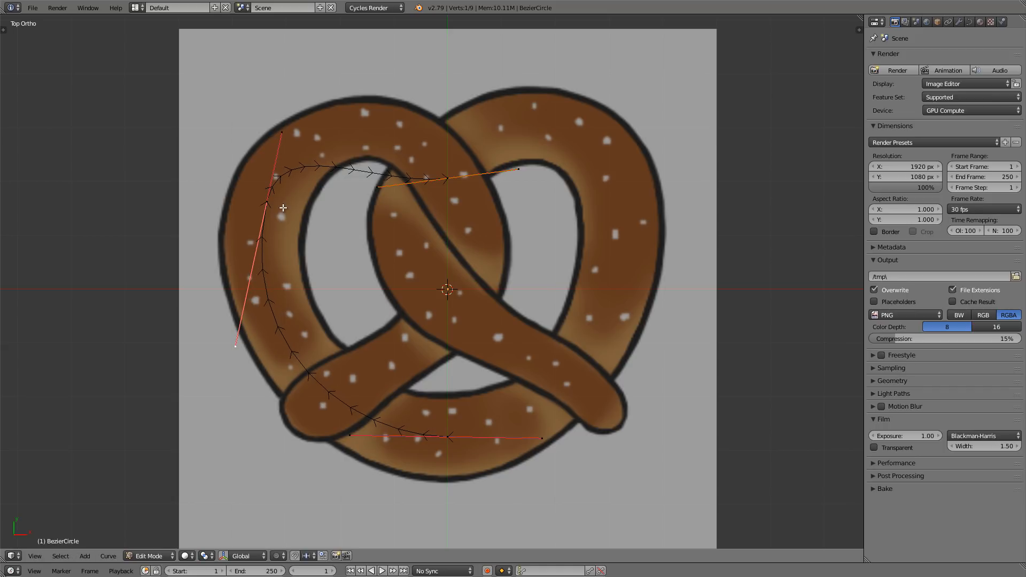
# - Swing the top end point's incoming handle up above the strand so the curve follows the middle of the upper left arch
pyautogui.rightClick(379, 193)
pyautogui.press('g')
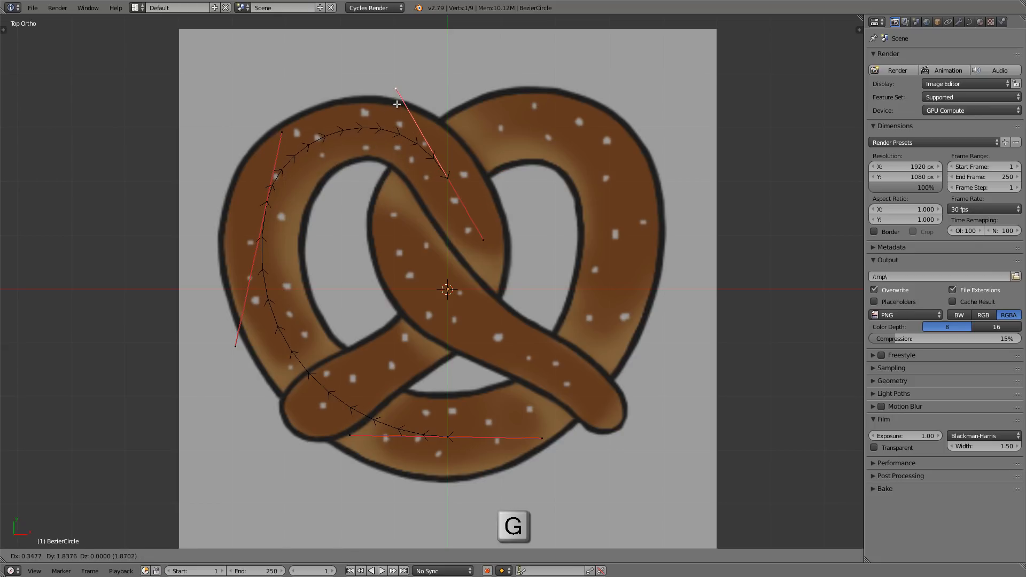
pyautogui.click(395, 107)
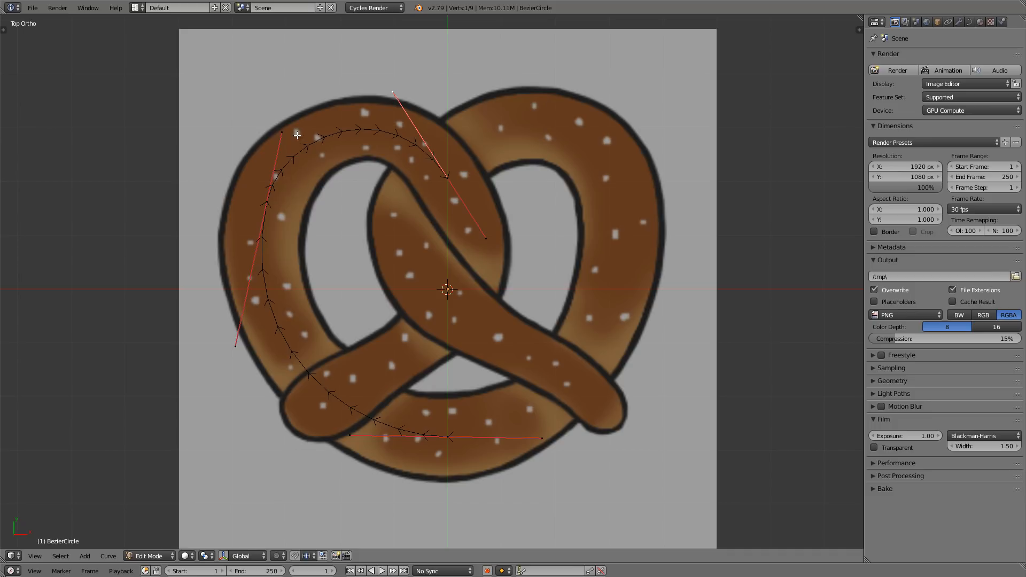
# - Fine-tune the left control point's upper handle and position to center the curve within the left strand
pyautogui.rightClick(287, 131)
pyautogui.press('g')
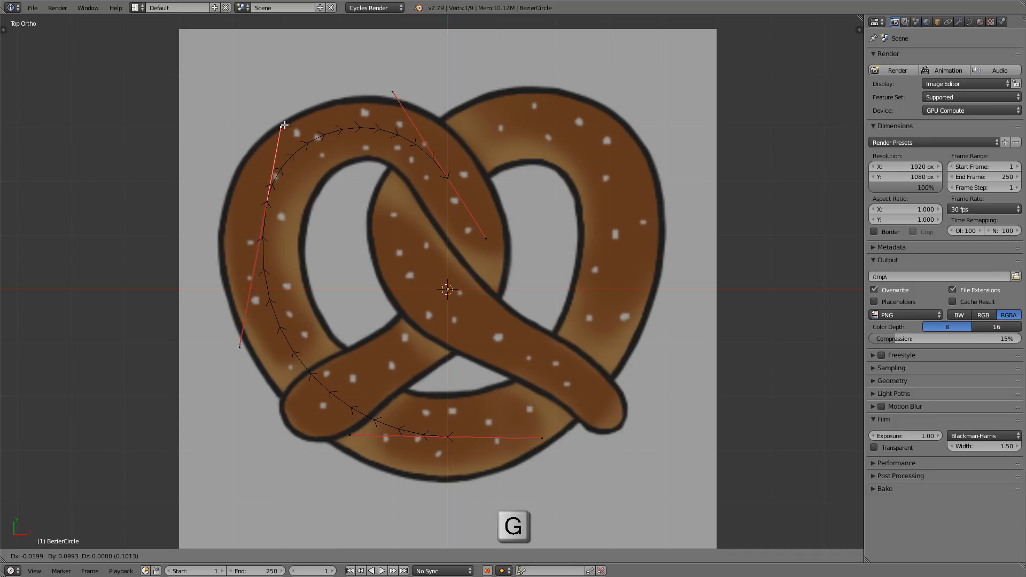
pyautogui.click(284, 125)
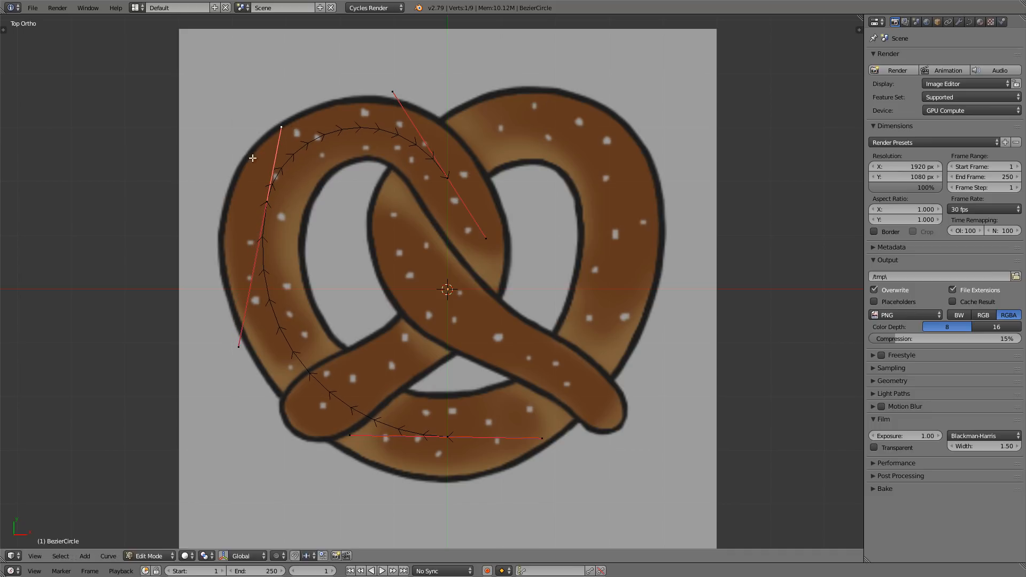
pyautogui.rightClick(266, 203)
pyautogui.press('g')
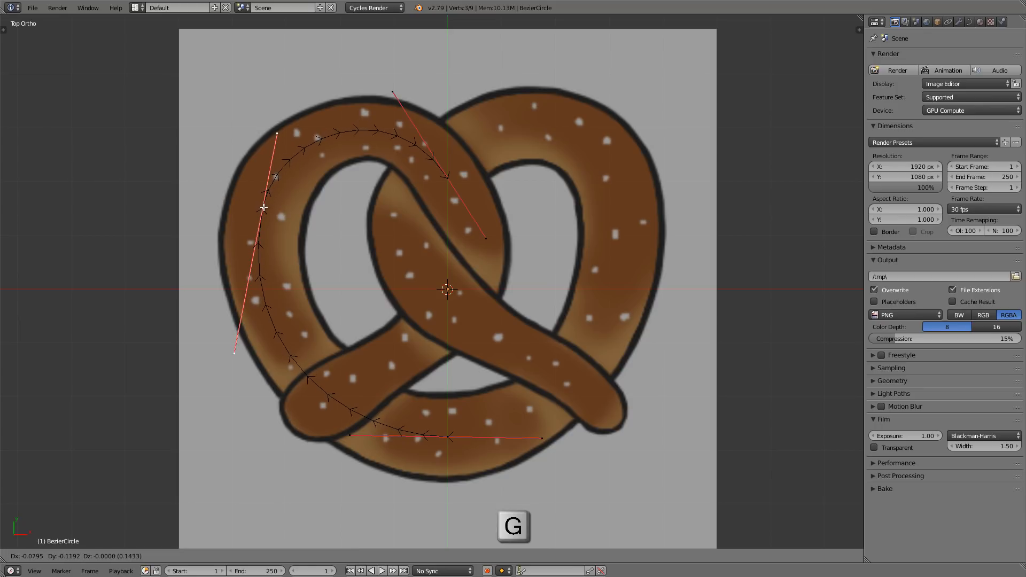
pyautogui.click(267, 208)
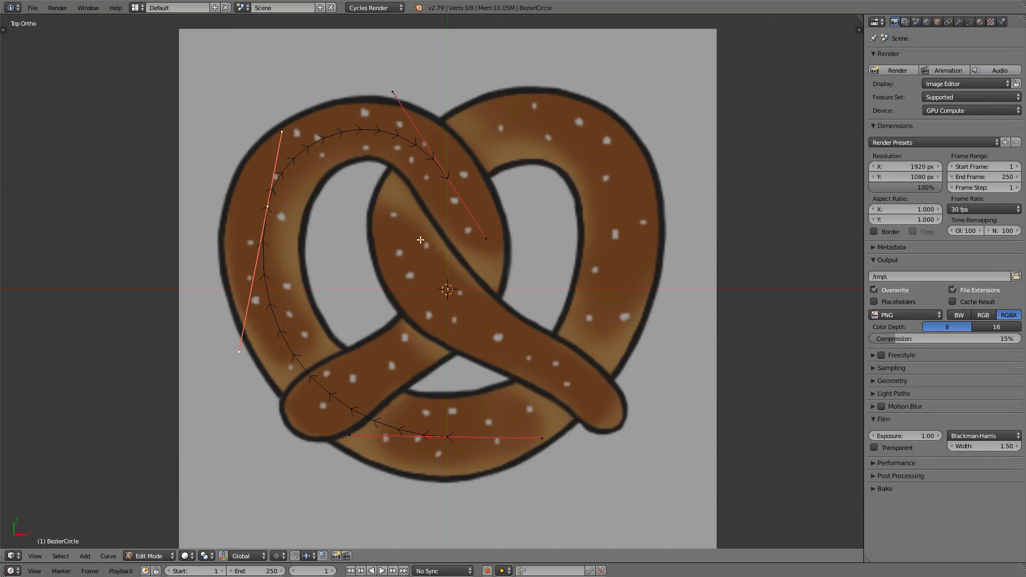
# - Extrude the top end point down to the lower crossing and move the new point's incoming handle up and right to round the bend
pyautogui.rightClick(447, 176)
pyautogui.press('e')
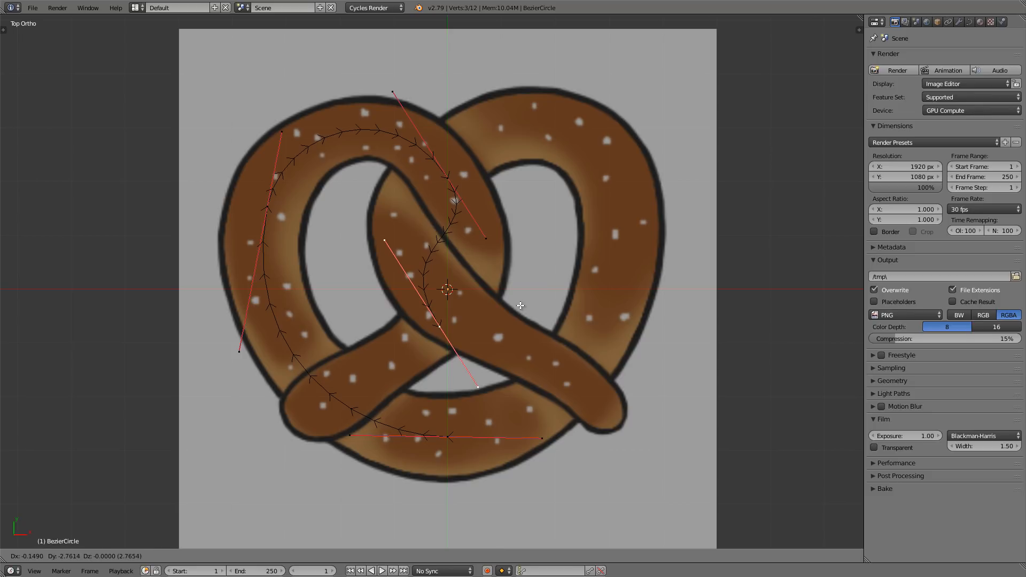
pyautogui.click(521, 304)
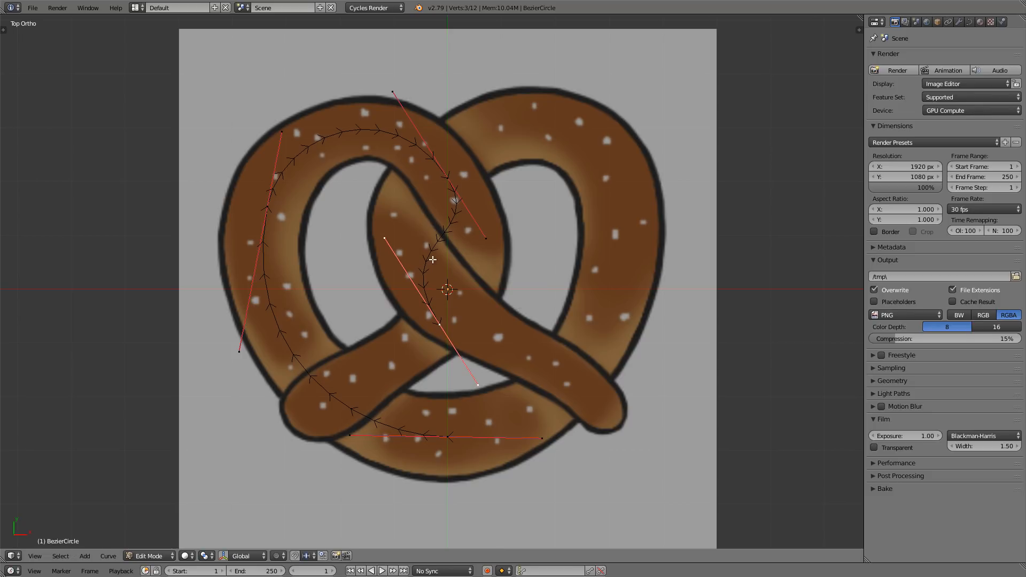
pyautogui.rightClick(381, 236)
pyautogui.press('g')
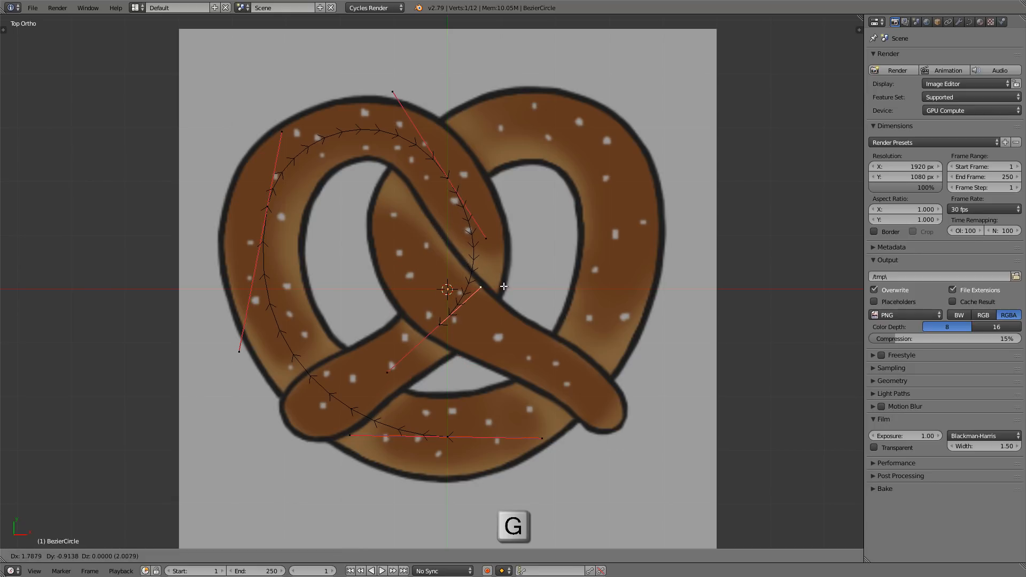
pyautogui.click(504, 287)
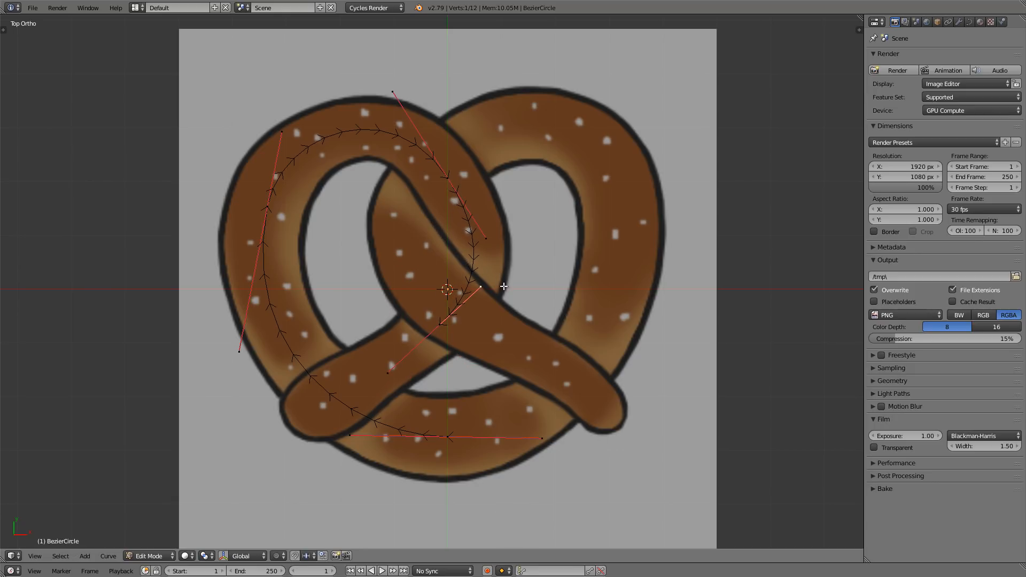
# - Extrude the curve from the lower crossing to the tip of the lower left arm and align the new point's handle with the arm
pyautogui.rightClick(440, 327)
pyautogui.press('e')
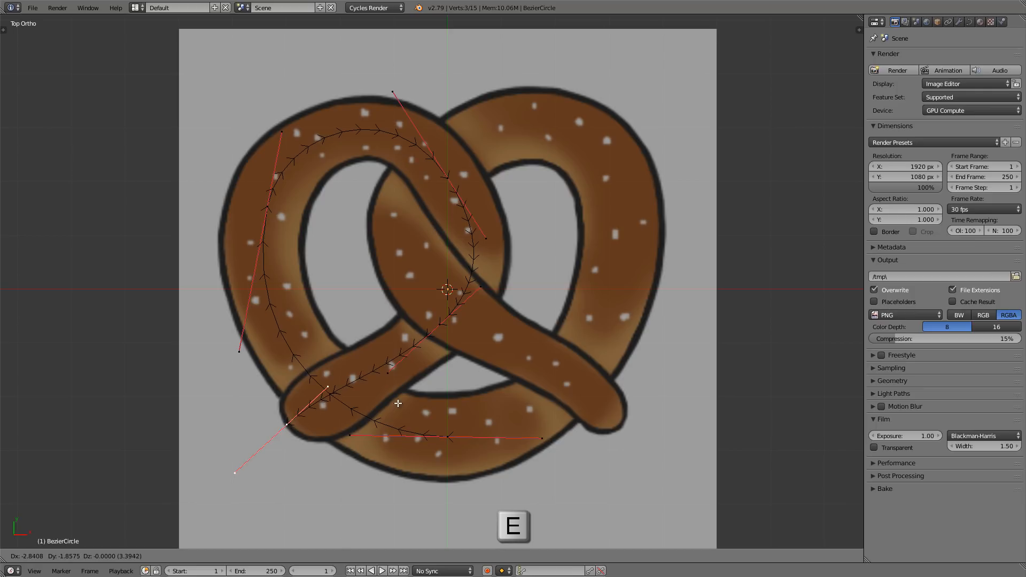
pyautogui.click(399, 404)
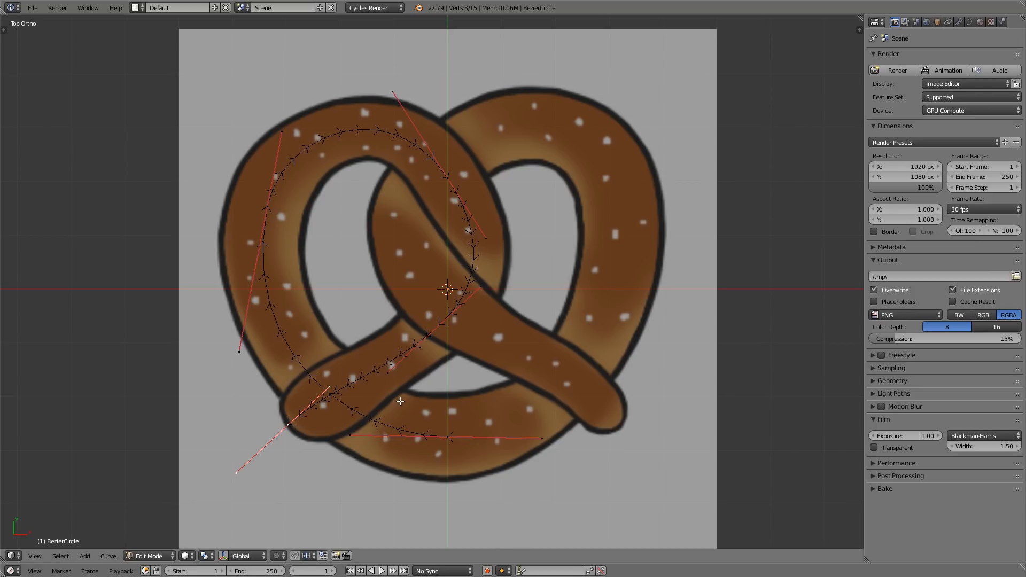
pyautogui.rightClick(330, 386)
pyautogui.press('g')
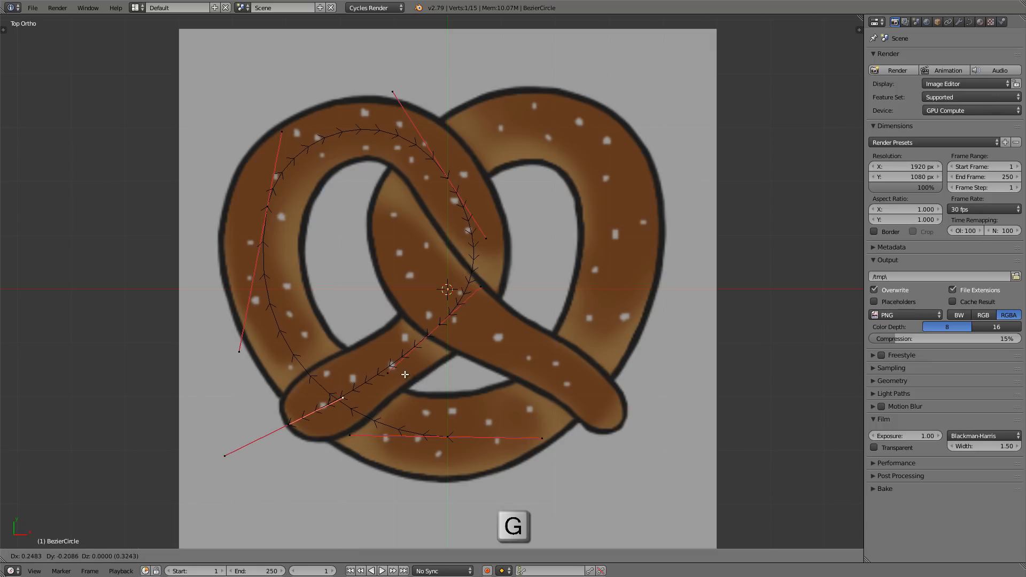
pyautogui.click(405, 376)
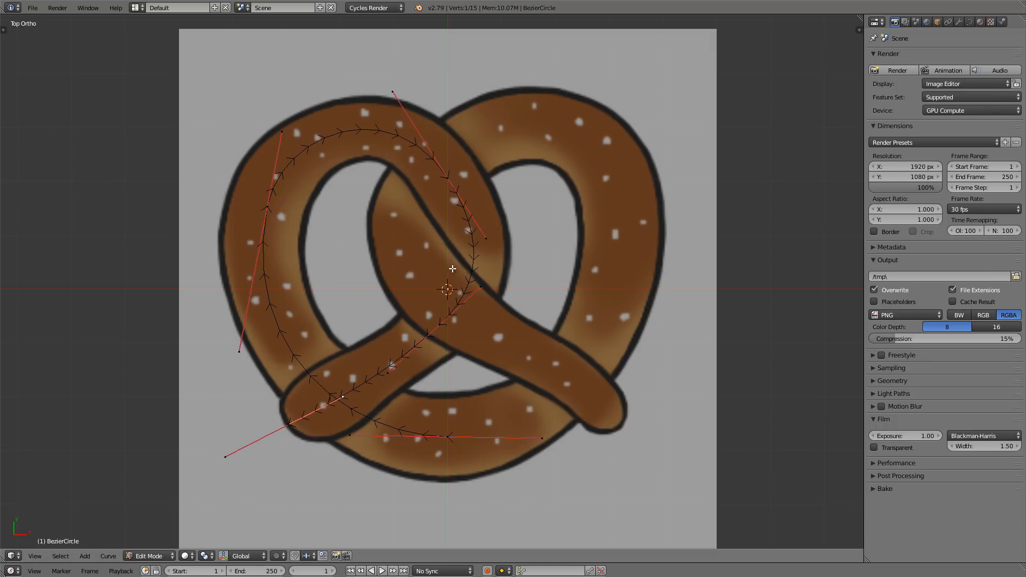
# - Nudge the control point at the lower crossing and its lower handle to smooth the bend, checking the curve in Object Mode
pyautogui.press('Tab')
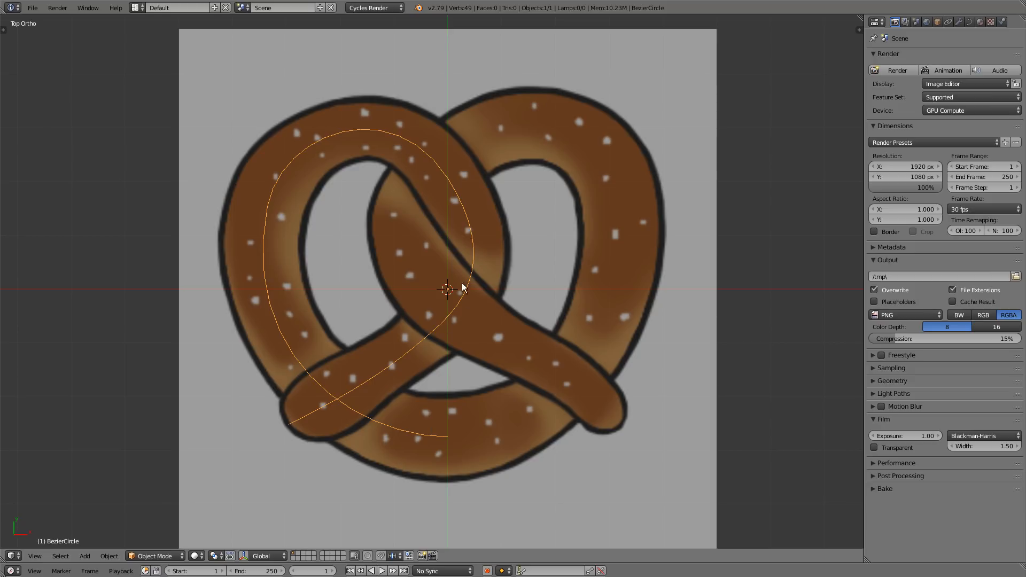
pyautogui.press('Tab')
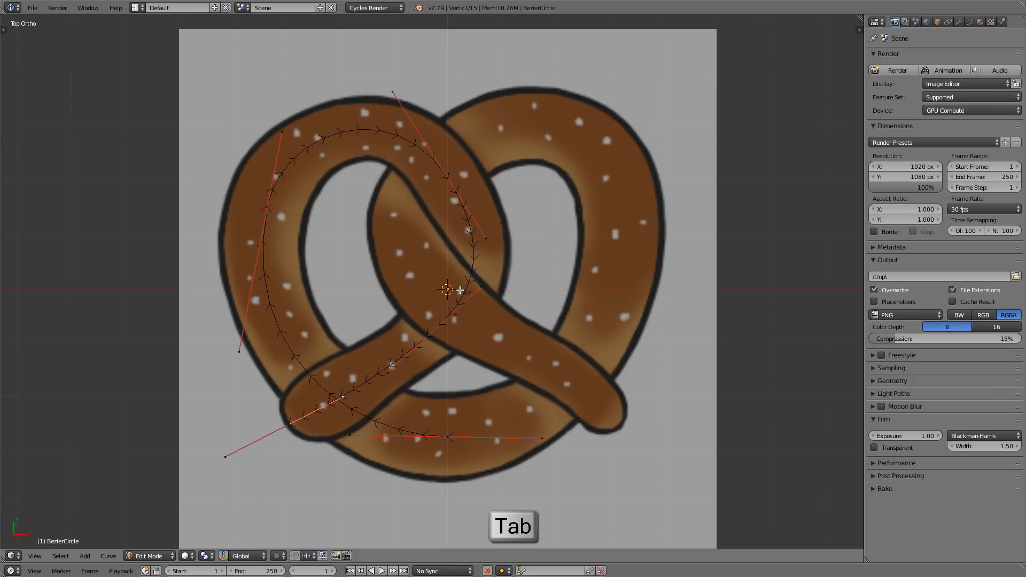
pyautogui.rightClick(439, 324)
pyautogui.press('g')
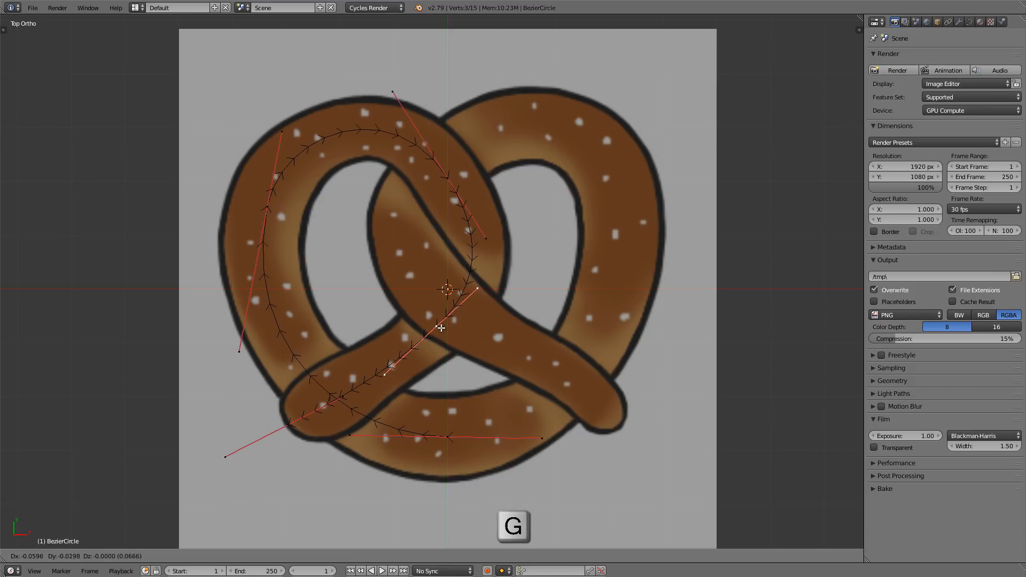
pyautogui.click(440, 331)
pyautogui.rightClick(382, 376)
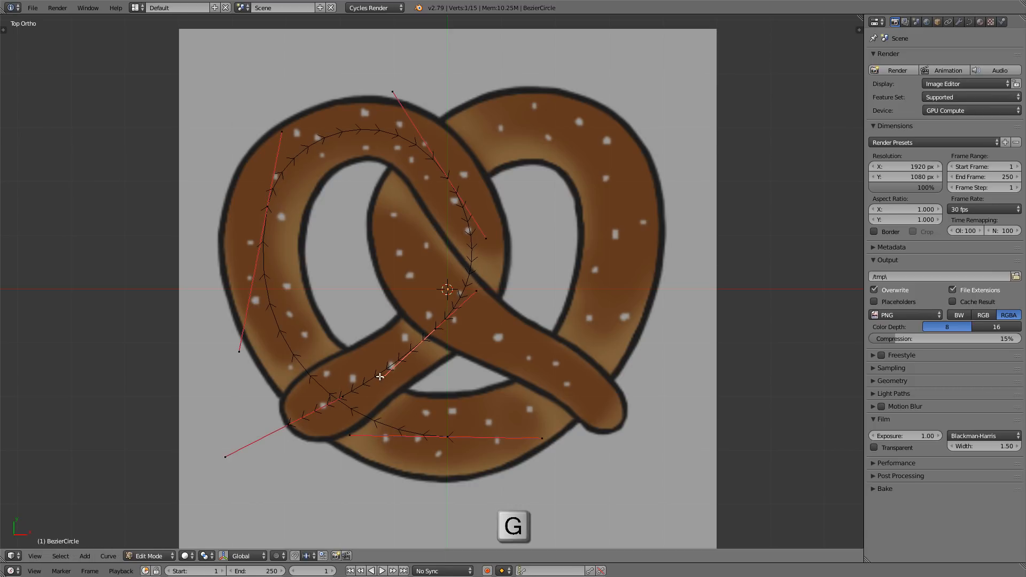
pyautogui.press('g')
pyautogui.click(376, 375)
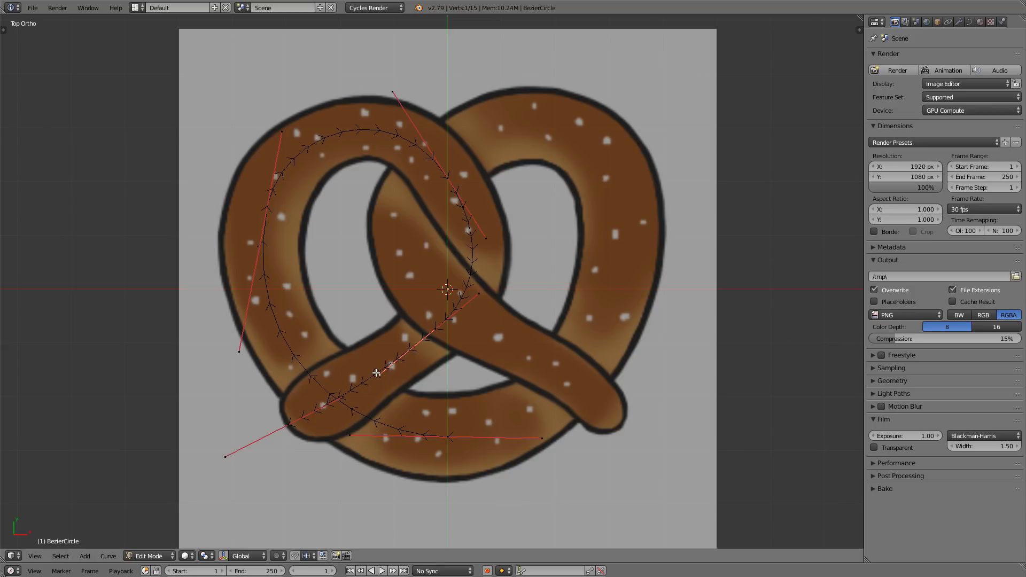
pyautogui.press('Tab')
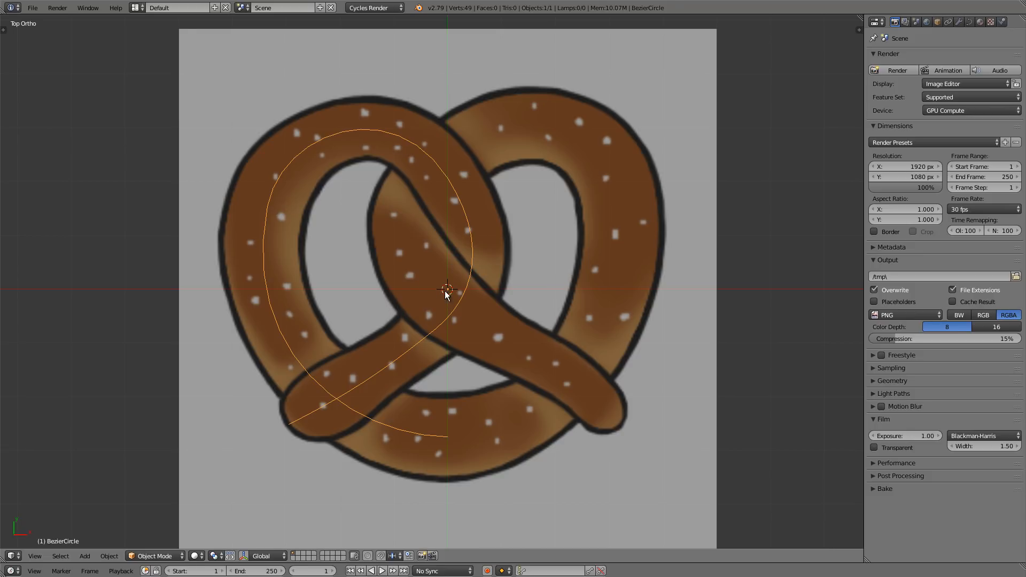
# - Select all of the curve's control points in Edit Mode
pyautogui.press('Tab')
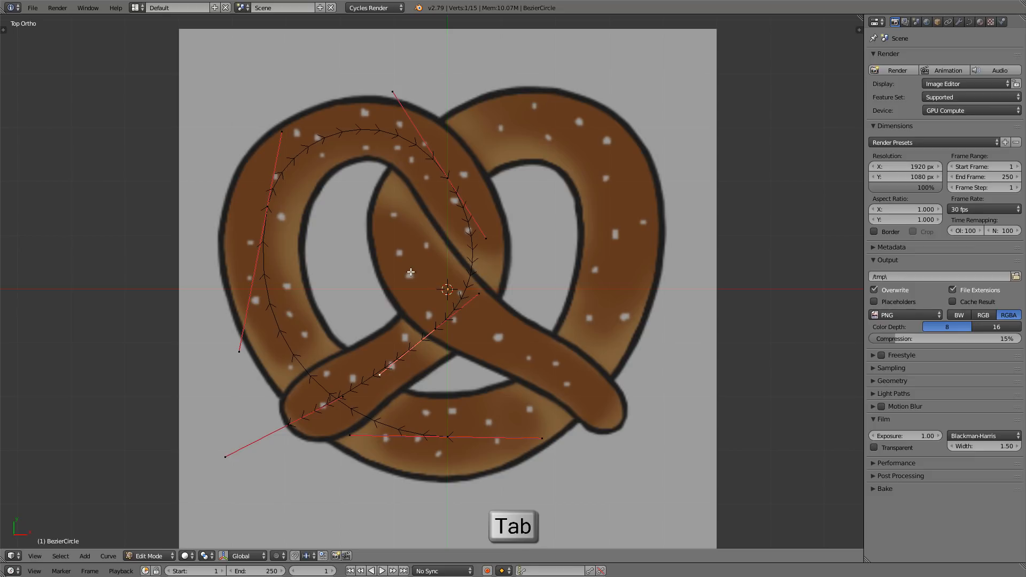
pyautogui.press('a')
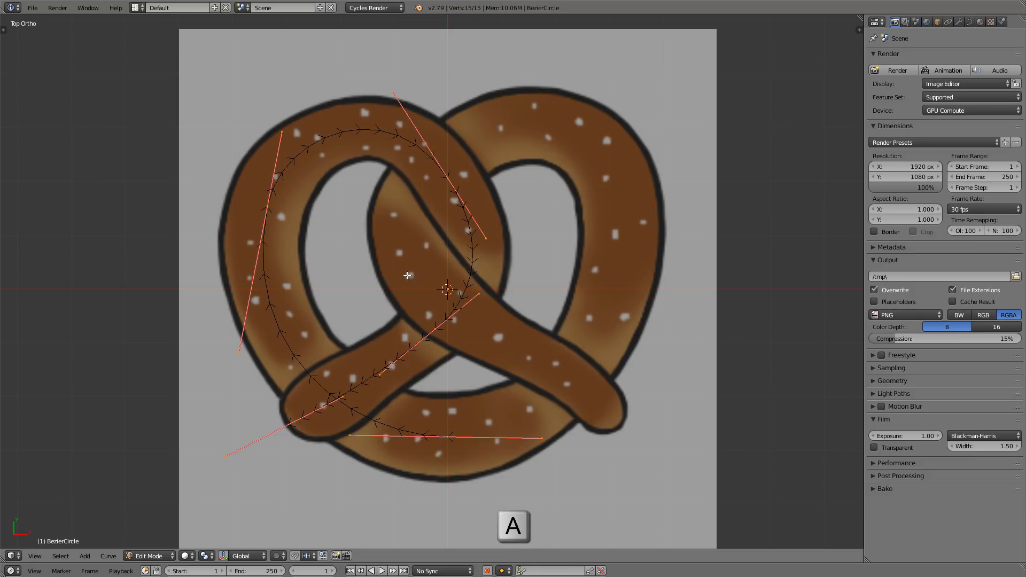
pyautogui.scroll(2, 401, 289)
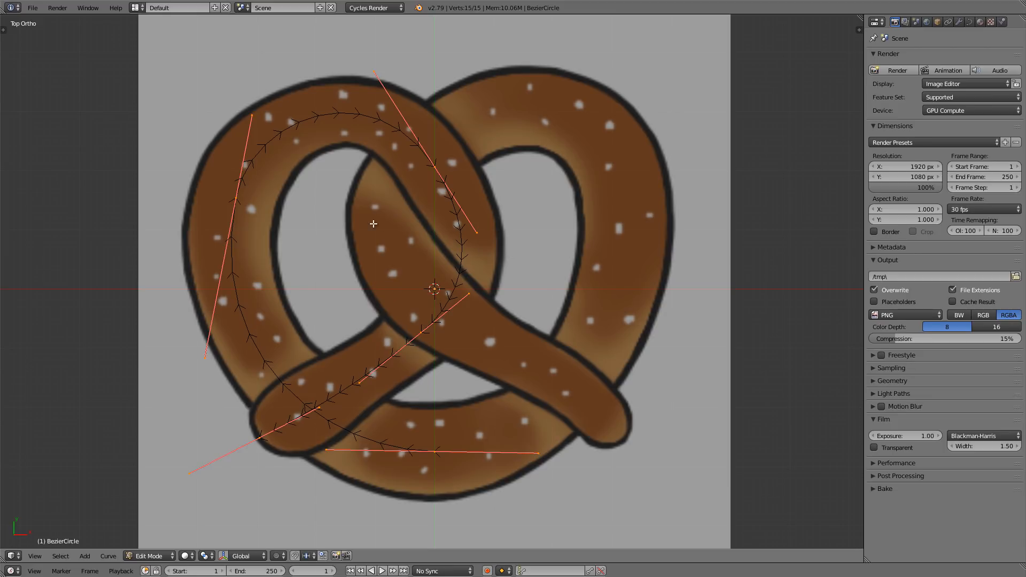
# - Snap the 3D cursor back to the center of the scene and set the pivot point to 3D Cursor
pyautogui.click(131, 175)
pyautogui.hotkey('shift', 's')
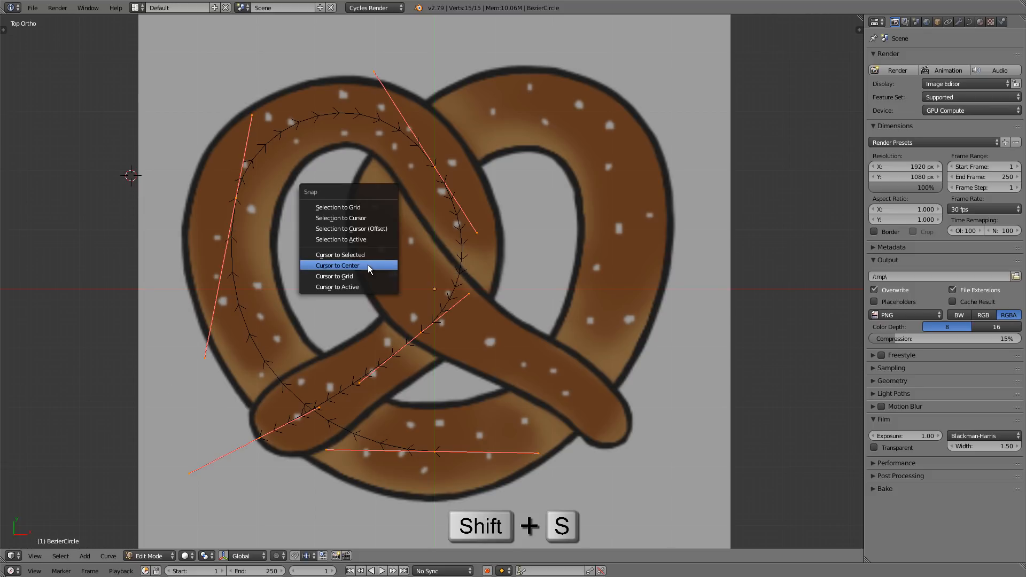
pyautogui.click(378, 266)
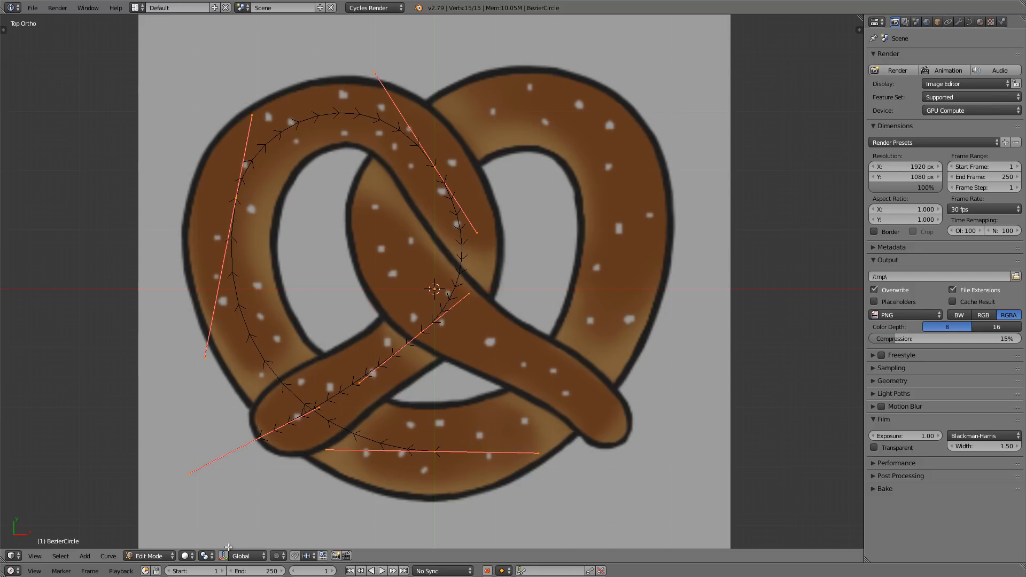
pyautogui.click(205, 557)
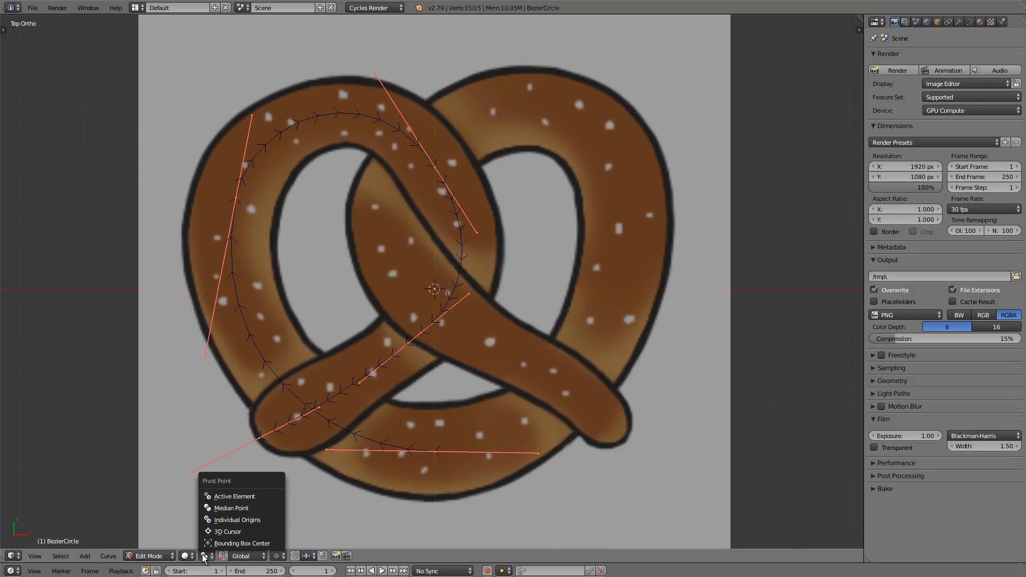
pyautogui.click(246, 532)
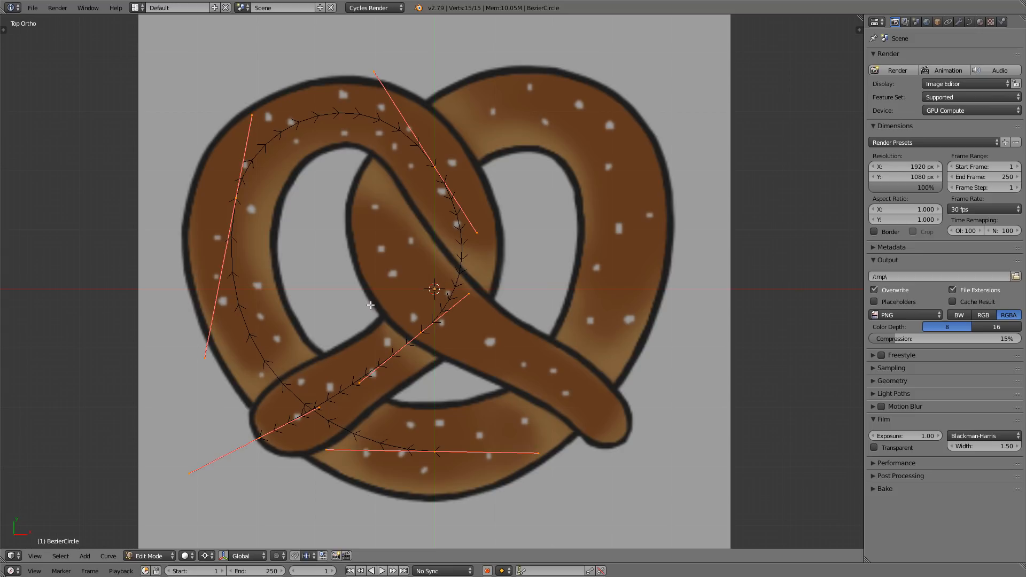
# - Duplicate the selected curve points in place and mirror the copy along the global X axis
pyautogui.hotkey('shift', 'd')
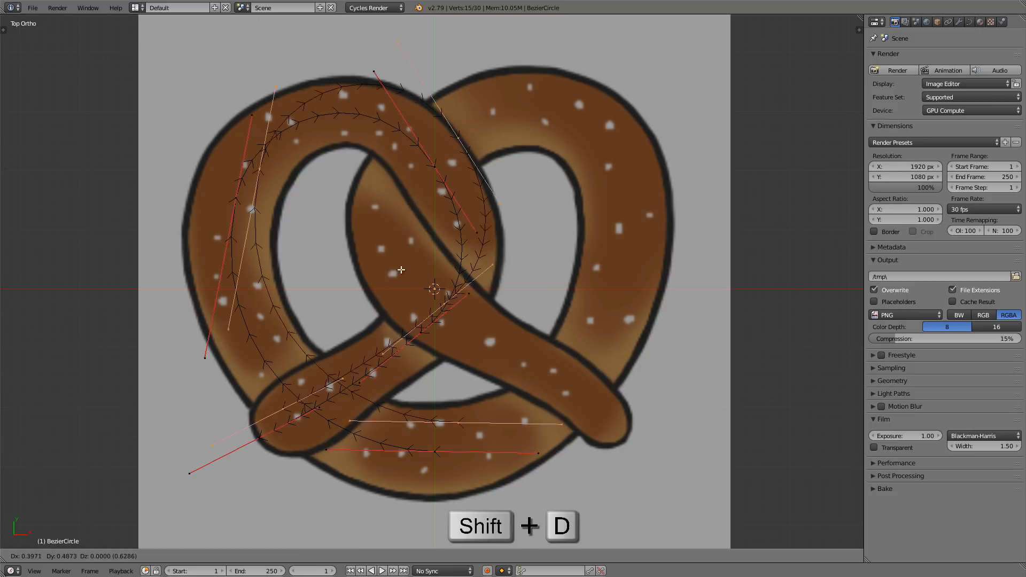
pyautogui.rightClick(422, 260)
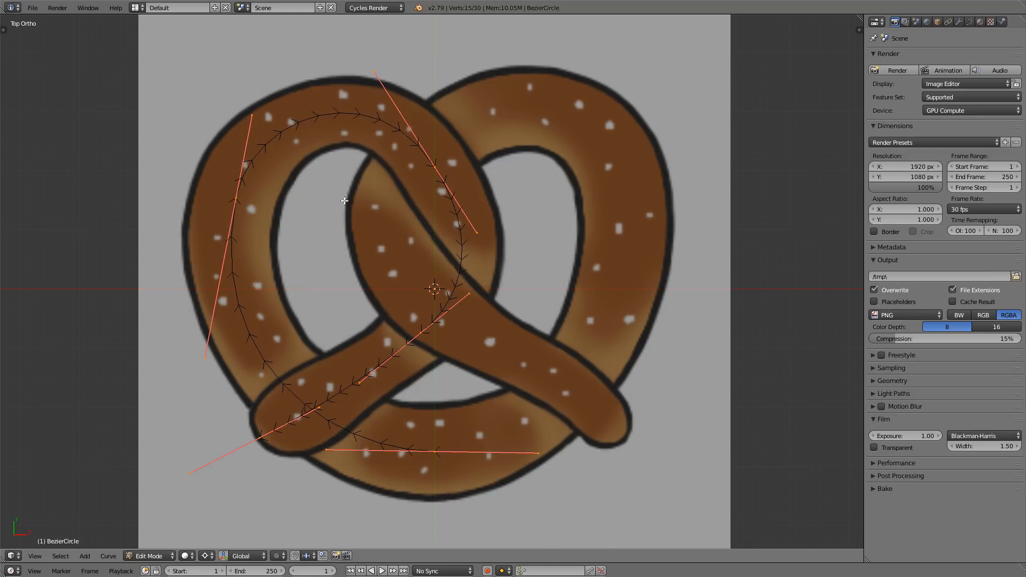
pyautogui.hotkey('ctrl', 'm')
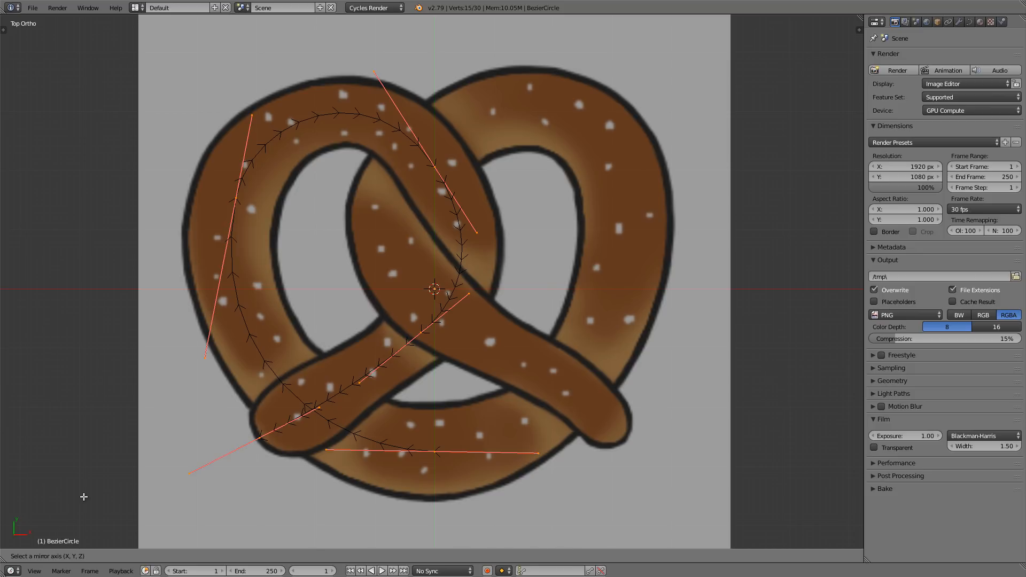
pyautogui.press('x')
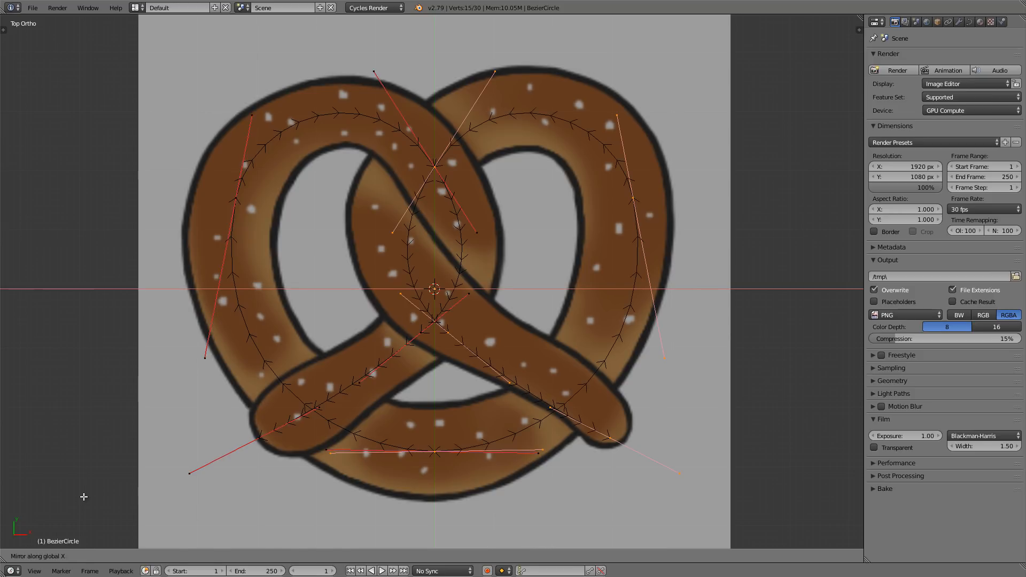
pyautogui.press('Return')
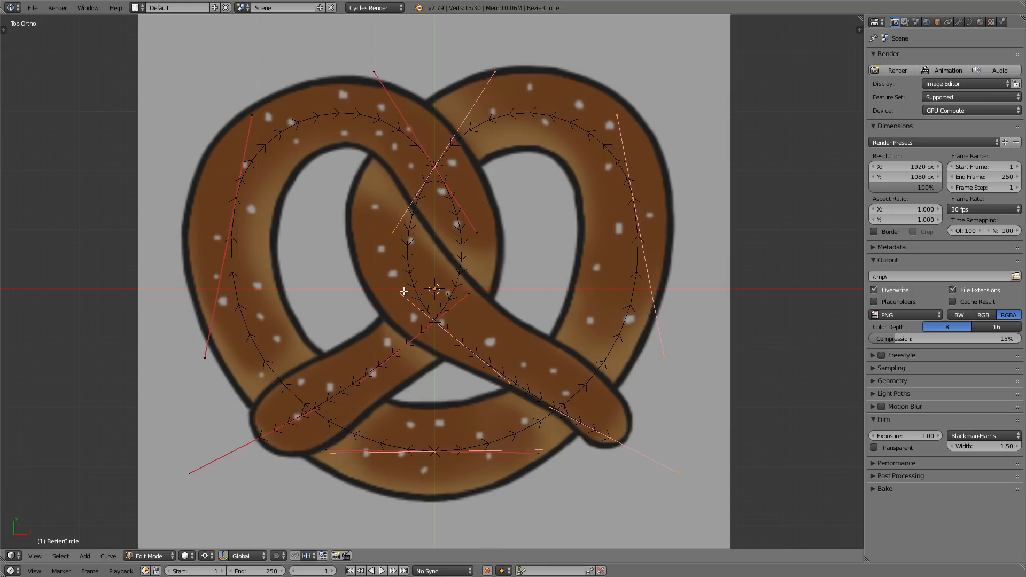
pyautogui.scroll(1, 562, 234)
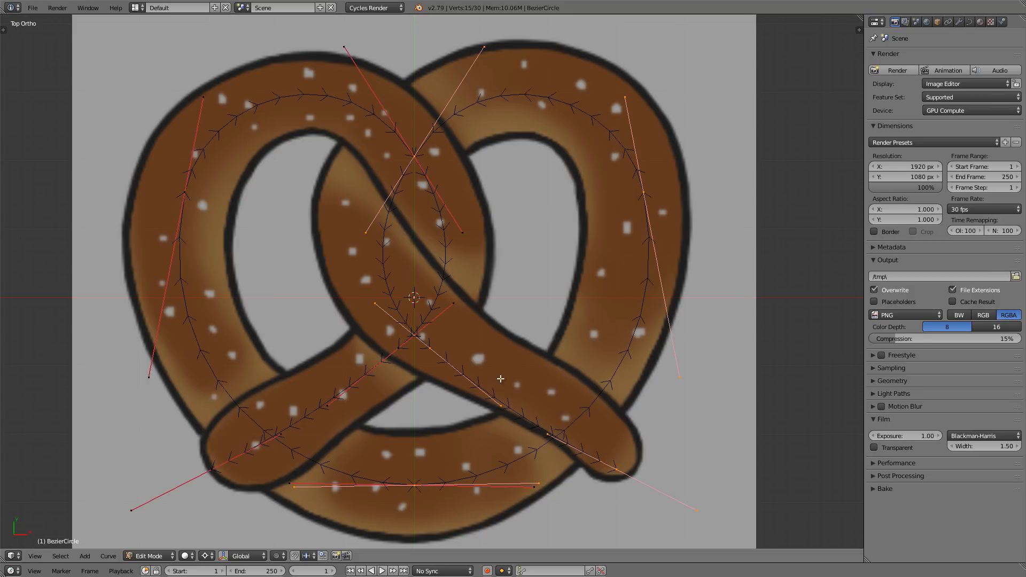
pyautogui.keyDown('shift'); pyautogui.moveTo(479, 378); pyautogui.dragTo(498, 275, button='middle'); pyautogui.keyUp('shift')
pyautogui.scroll(4, 439, 368)
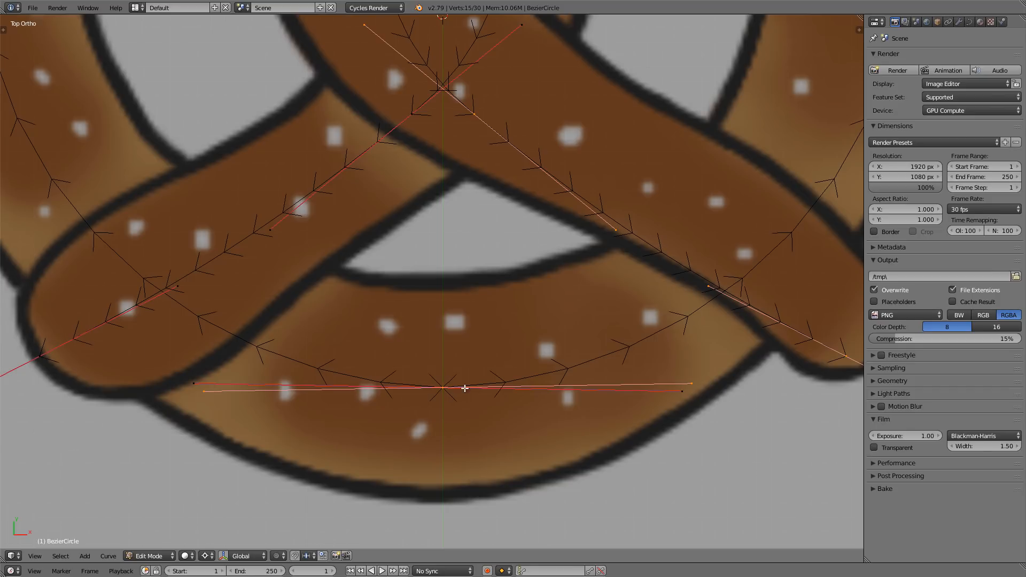
pyautogui.rightClick(450, 386)
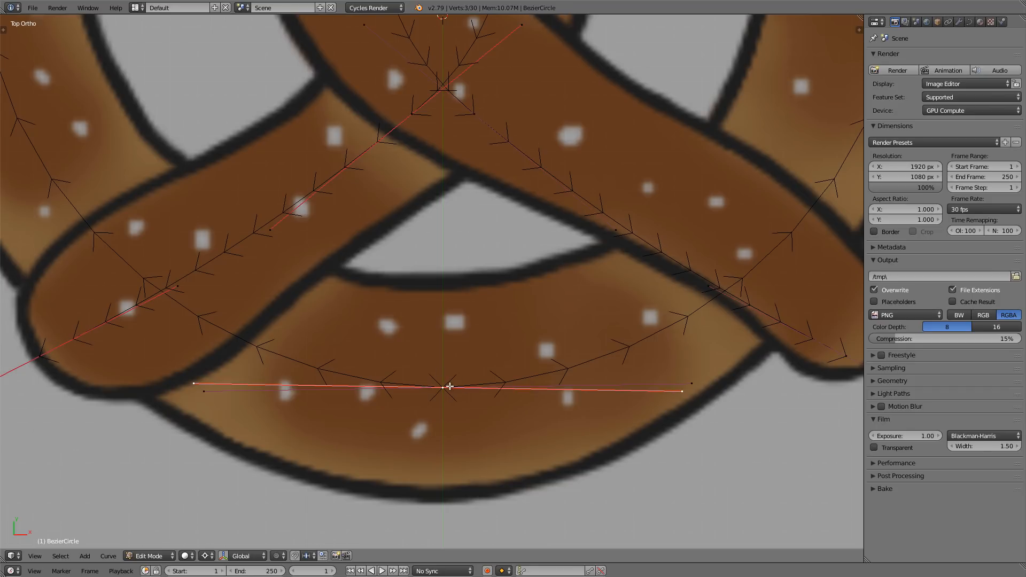
pyautogui.press('g')
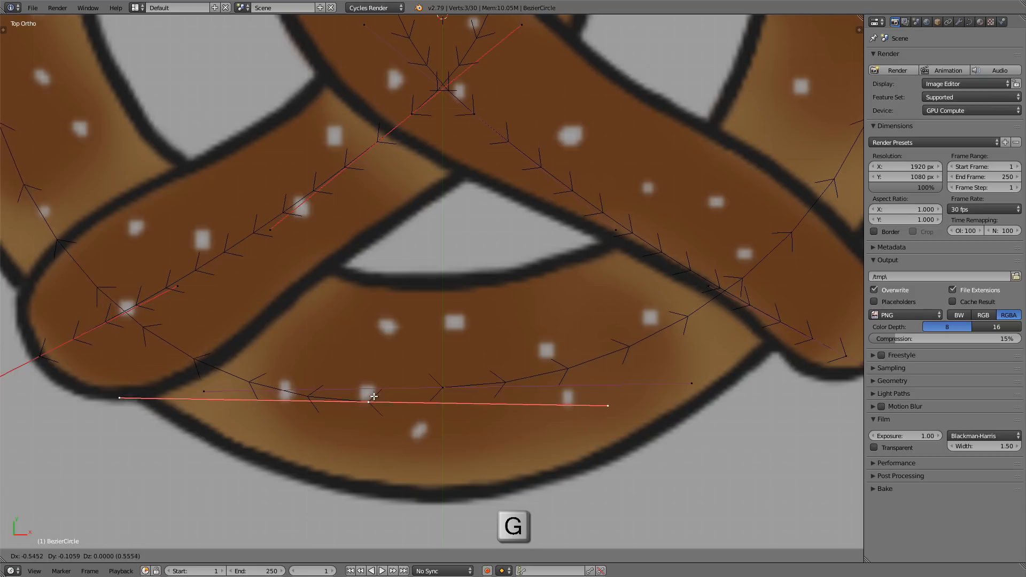
pyautogui.rightClick(410, 393)
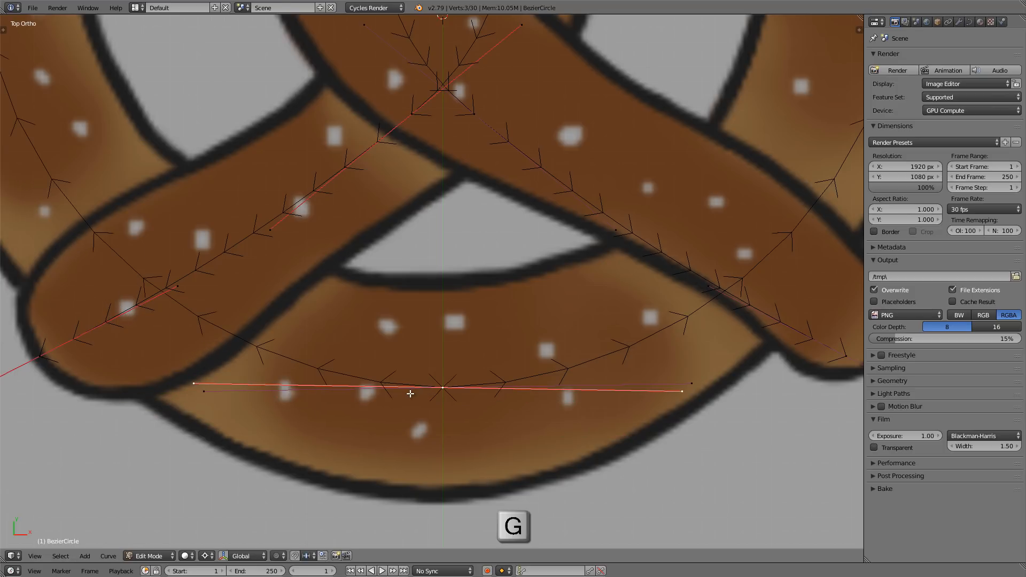
# - Delete the mirrored half's control point that overlaps the original's at the bottom center of the pretzel
pyautogui.keyDown('shift'); pyautogui.moveTo(458, 390); pyautogui.dragTo(458, 408, button='middle'); pyautogui.keyUp('shift')
pyautogui.rightClick(445, 405)
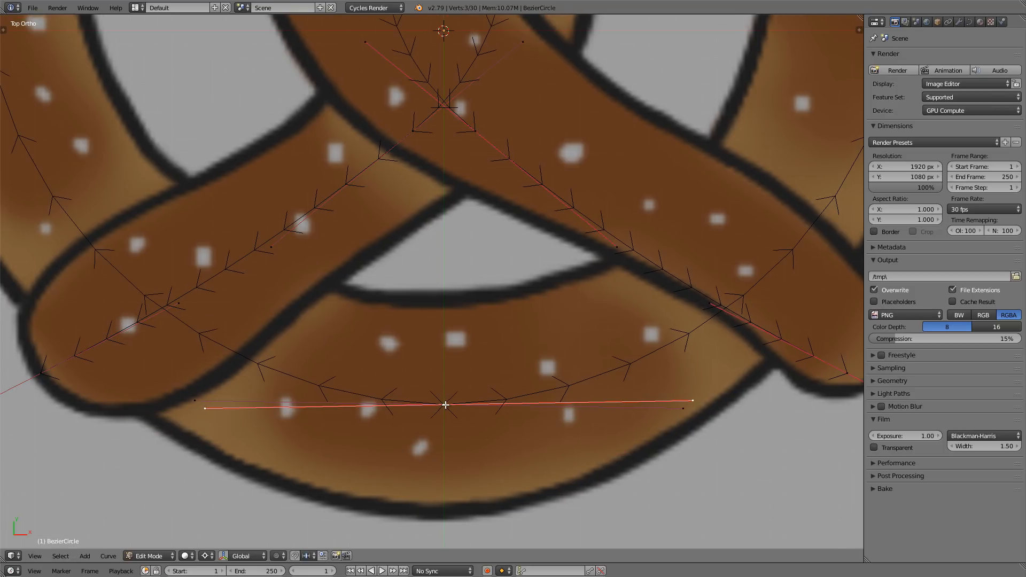
pyautogui.scroll(-3, 445, 405)
pyautogui.press('x')
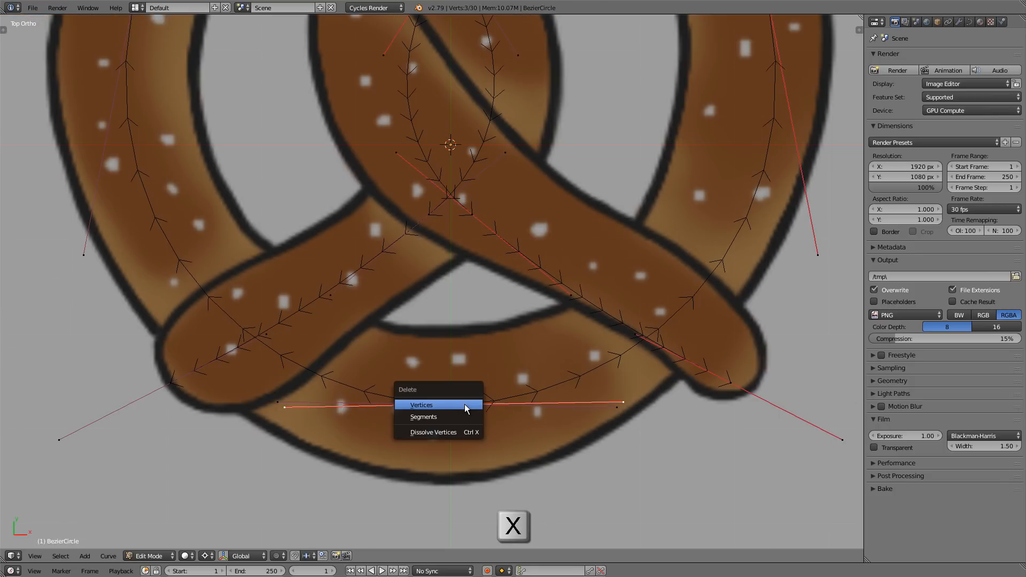
pyautogui.click(465, 406)
# - Join the two halves with a segment between the bottom center point and the open end on the right loop
pyautogui.scroll(-3, 701, 125)
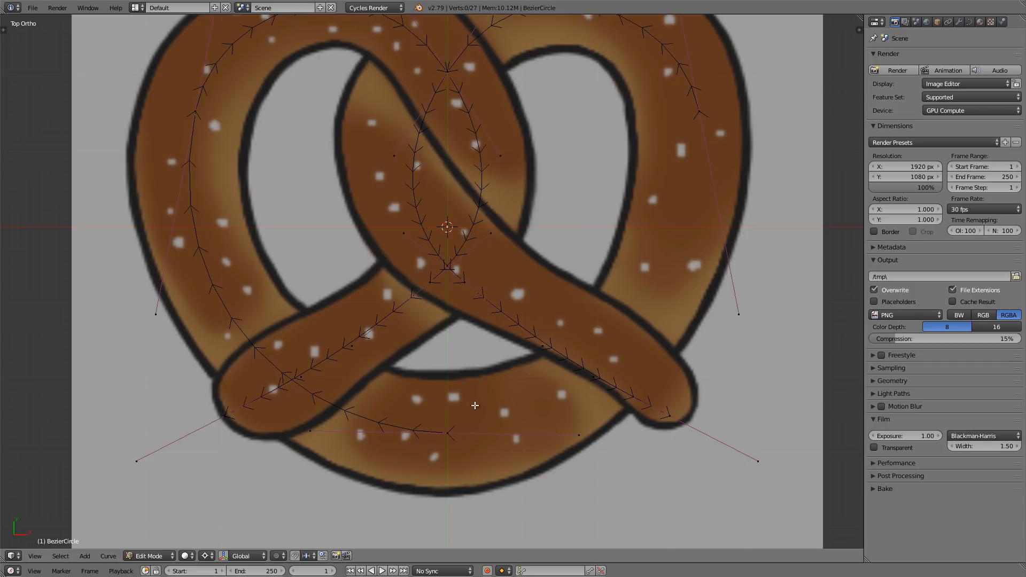
pyautogui.rightClick(458, 437)
pyautogui.keyDown('shift'); pyautogui.rightClick(704, 115); pyautogui.keyUp('shift')
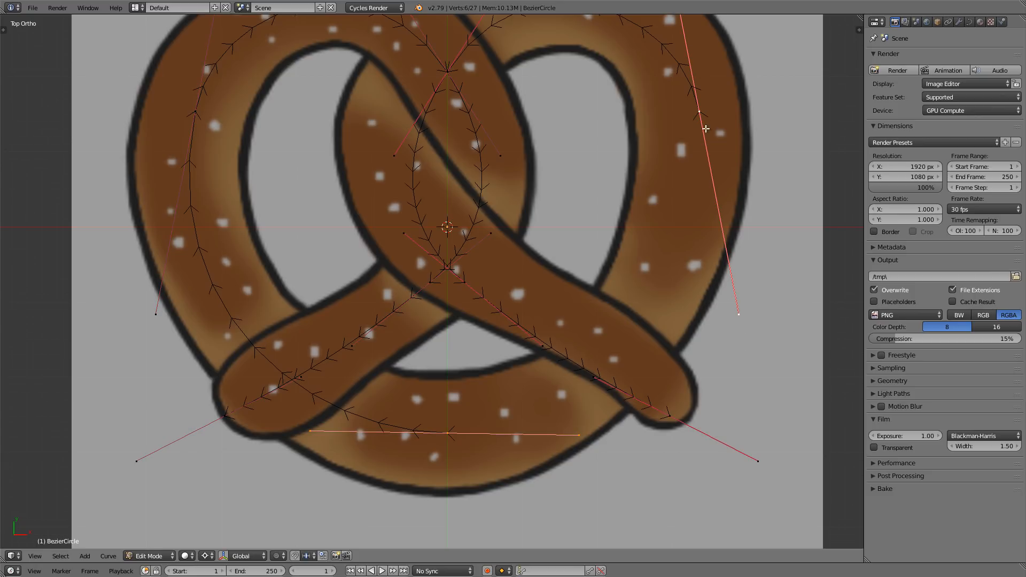
pyautogui.press('f')
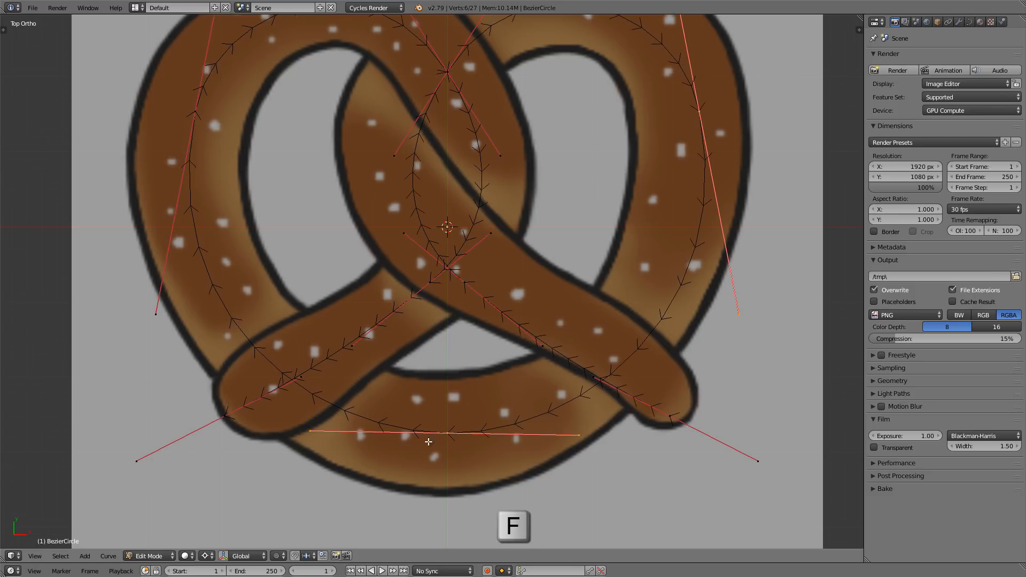
# - Move the control point on the outer side of the right loop slightly inward and up to follow the reference
pyautogui.keyDown('ctrl'); pyautogui.moveTo(451, 418); pyautogui.dragTo(452, 401, button='middle'); pyautogui.keyUp('ctrl')
pyautogui.keyDown('shift'); pyautogui.moveTo(463, 283); pyautogui.dragTo(463, 313, button='middle'); pyautogui.keyUp('shift')
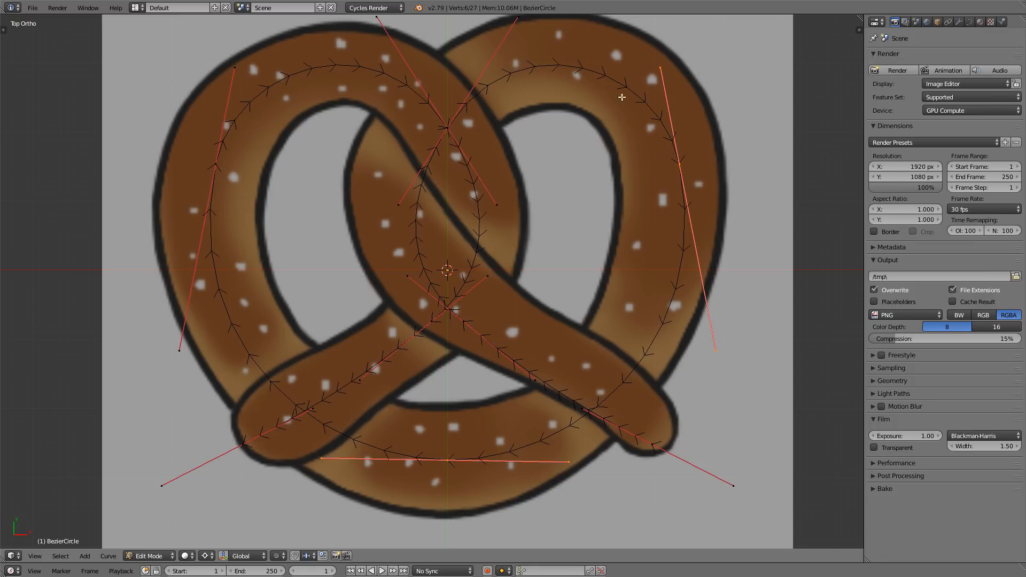
pyautogui.rightClick(679, 166)
pyautogui.press('g')
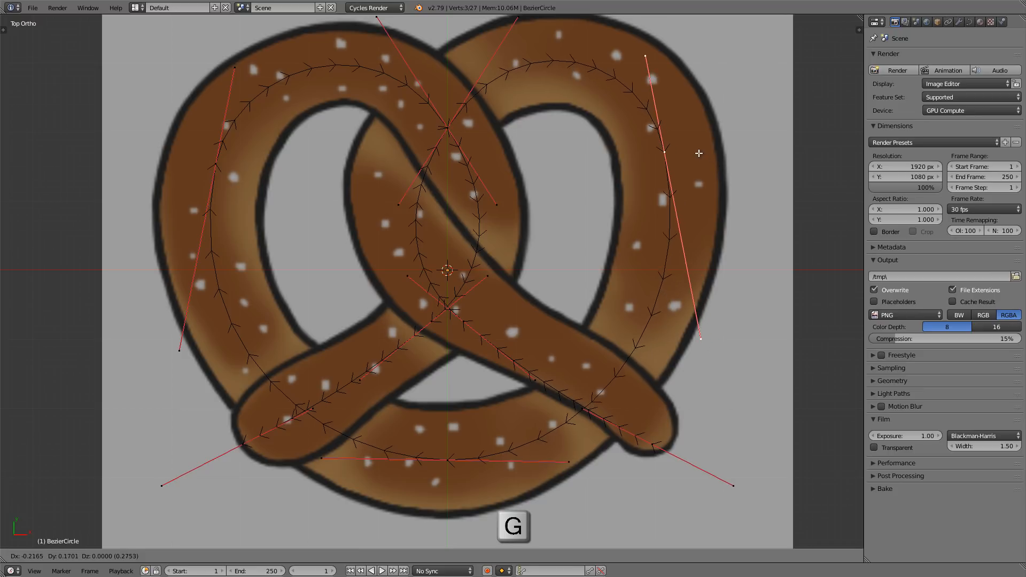
pyautogui.click(703, 153)
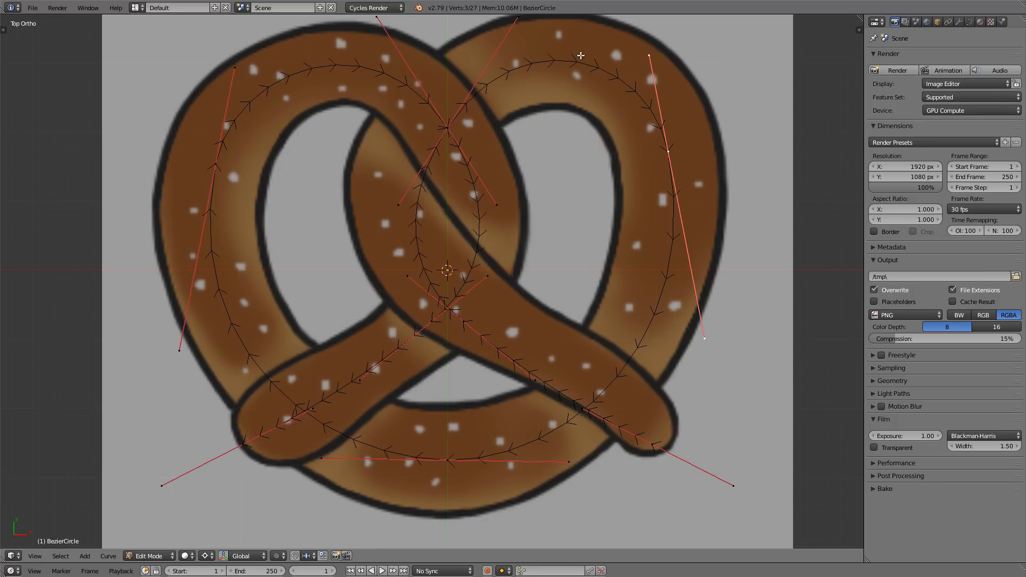
# - Shift the mirrored strand's upper crossing point to the left and its lower crossing point slightly up
pyautogui.rightClick(448, 117)
pyautogui.press('g')
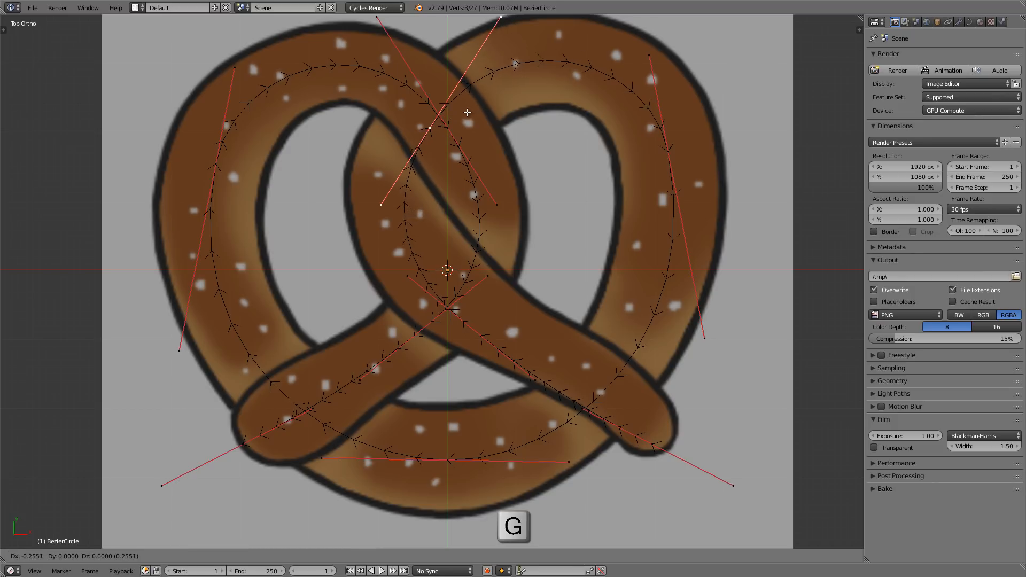
pyautogui.click(464, 113)
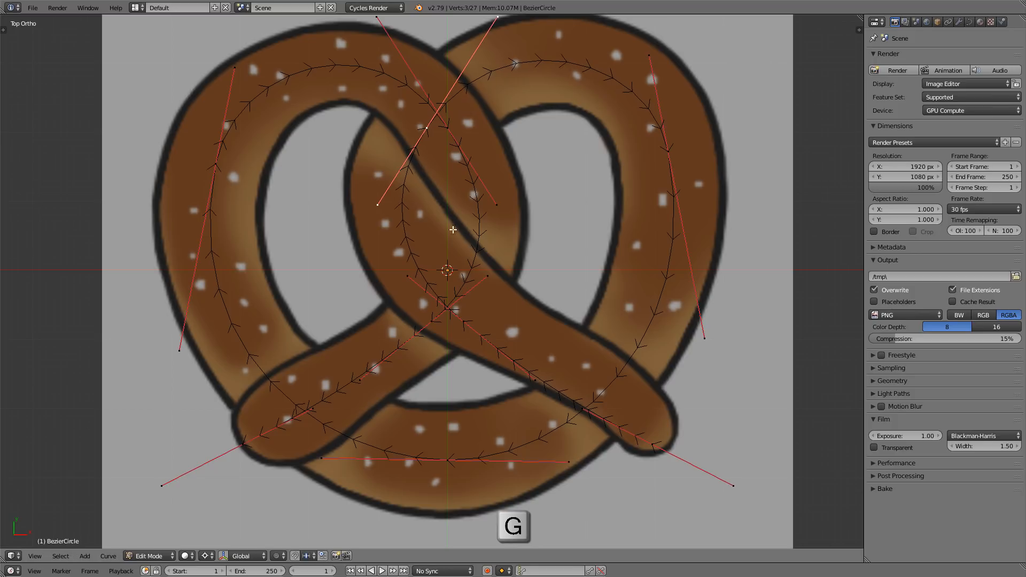
pyautogui.rightClick(464, 315)
pyautogui.press('g')
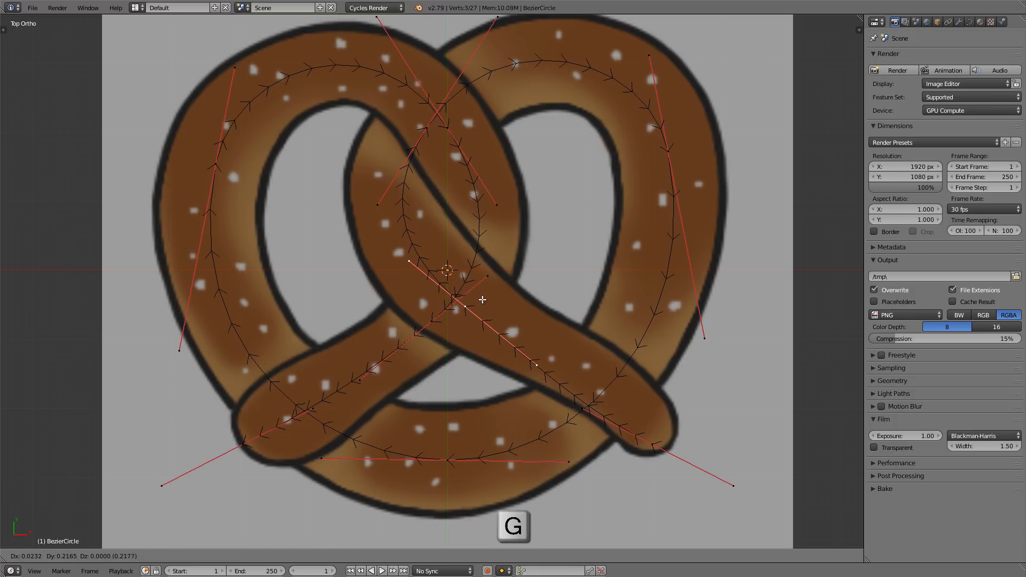
pyautogui.click(483, 300)
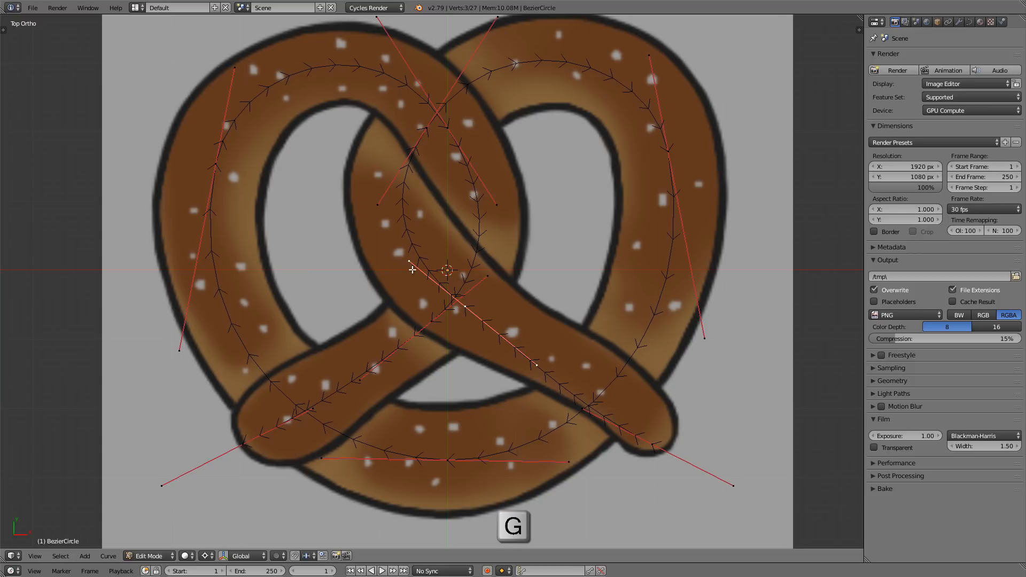
# - Widen the mirrored strand's inner bend by moving the lower crossing's upper handle up-left and the upper crossing's lower handle down-left
pyautogui.rightClick(398, 262)
pyautogui.press('g')
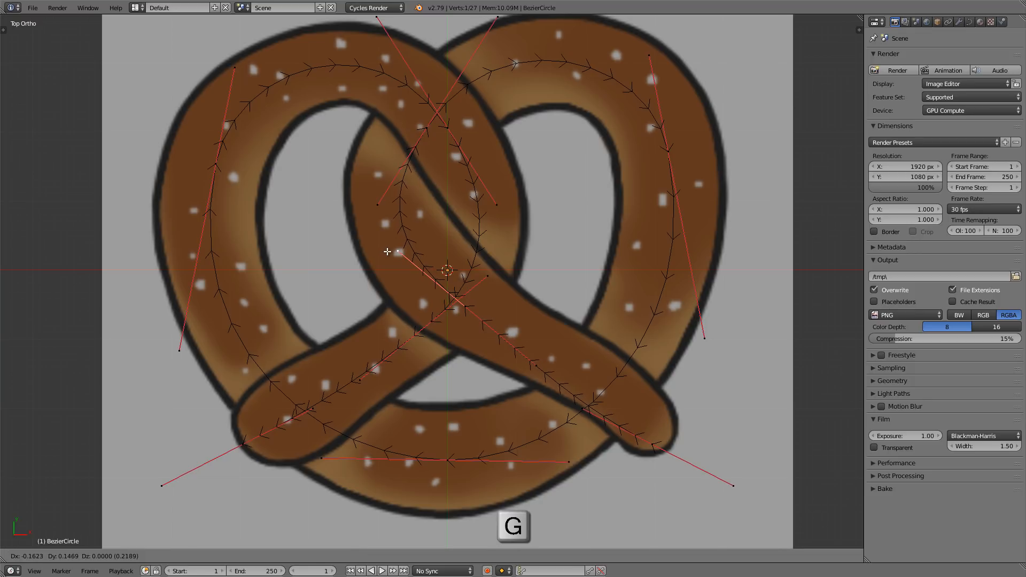
pyautogui.click(387, 251)
pyautogui.rightClick(377, 192)
pyautogui.press('g')
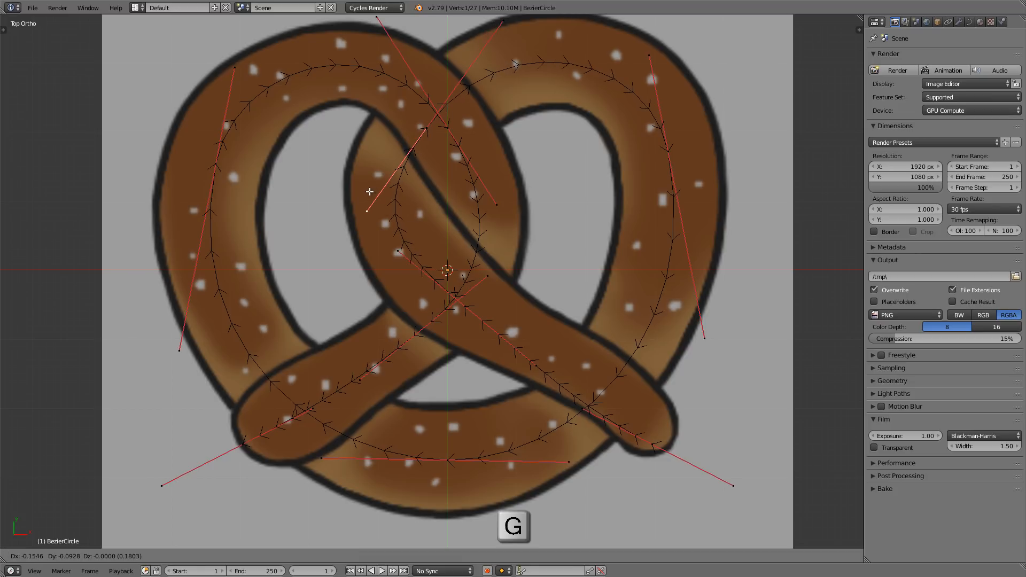
pyautogui.click(372, 192)
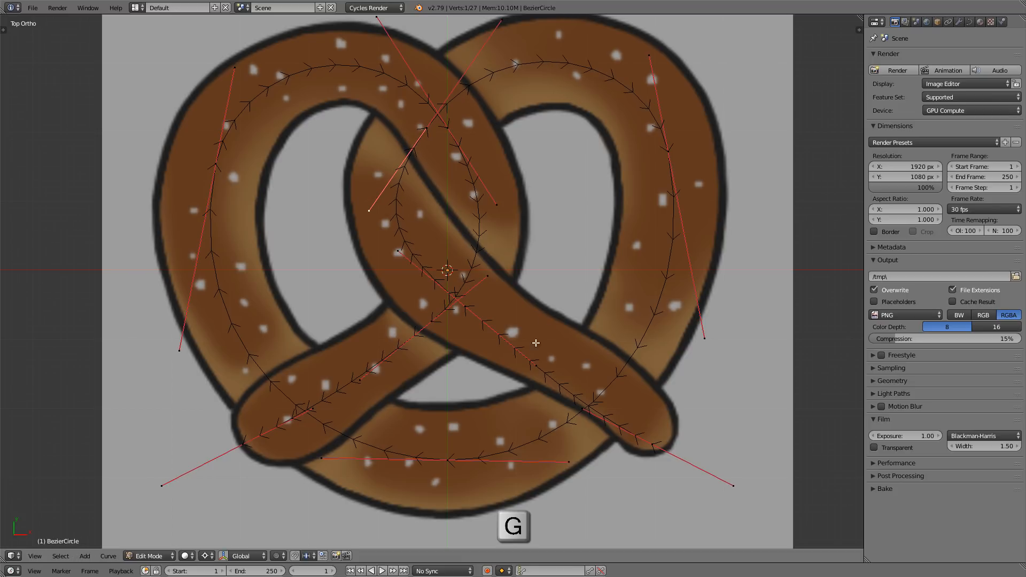
# - Raise the lower right arm's tip point, its inner handle and the crossing's lower handle to center the curve in the arm
pyautogui.rightClick(646, 450)
pyautogui.press('g')
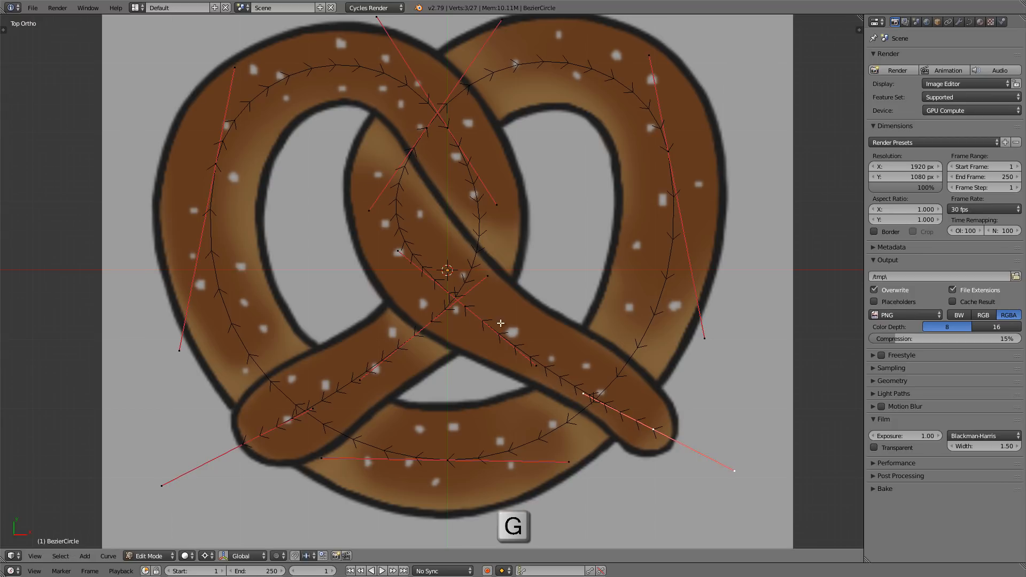
pyautogui.rightClick(583, 394)
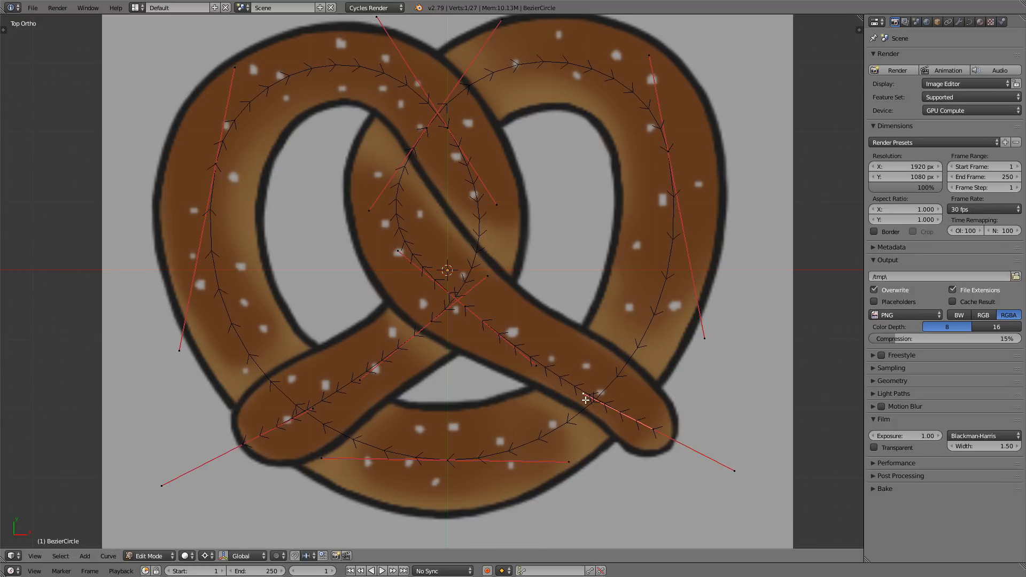
pyautogui.press('g')
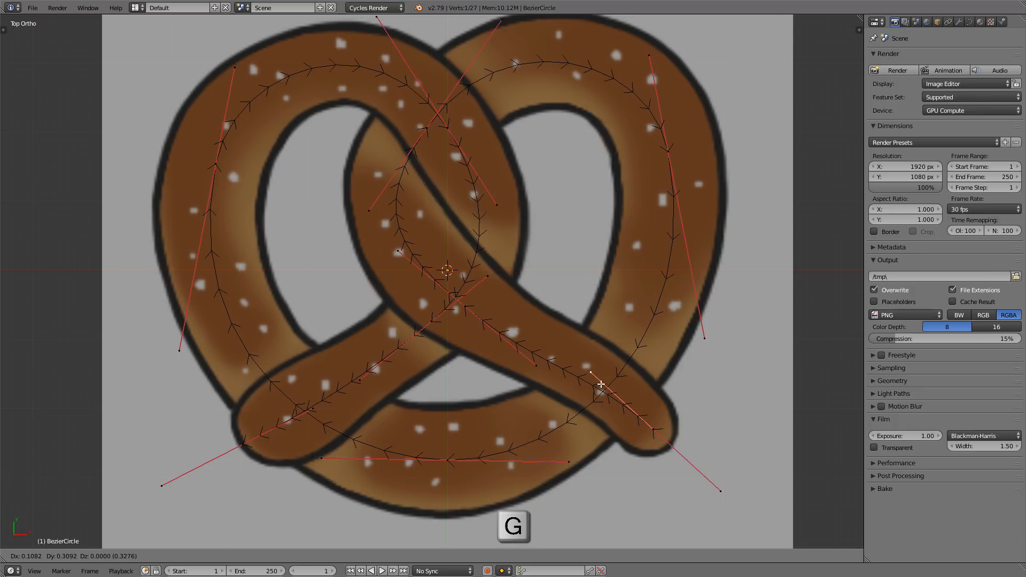
pyautogui.click(598, 388)
pyautogui.rightClick(537, 367)
pyautogui.press('g')
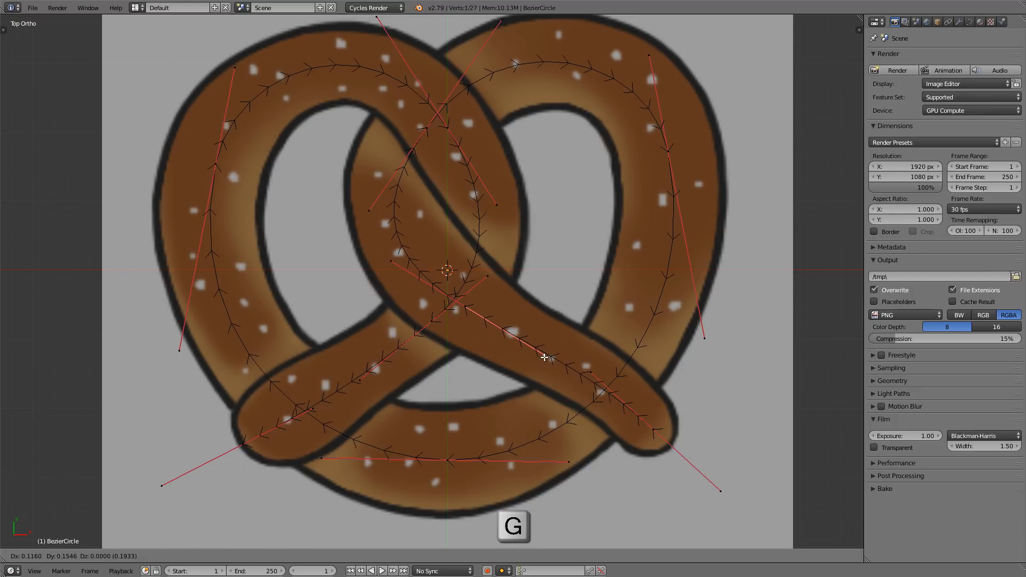
pyautogui.click(542, 359)
# - Leave Edit Mode and check the whole curve against the reference image
pyautogui.scroll(-1, 545, 357)
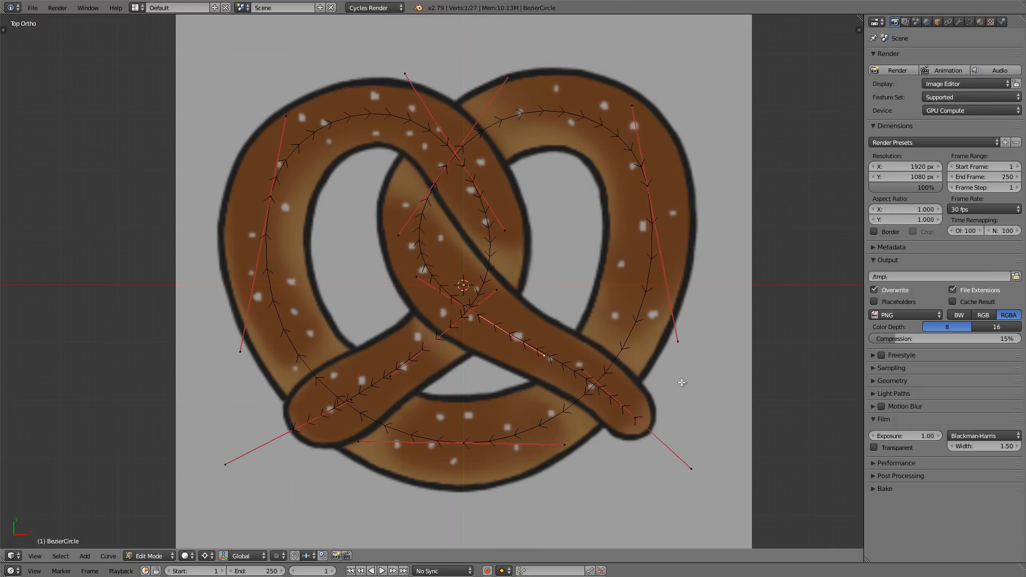
pyautogui.press('Tab')
pyautogui.scroll(-1, 663, 268)
pyautogui.keyDown('shift'); pyautogui.scroll(1, 661, 274); pyautogui.keyUp('shift')
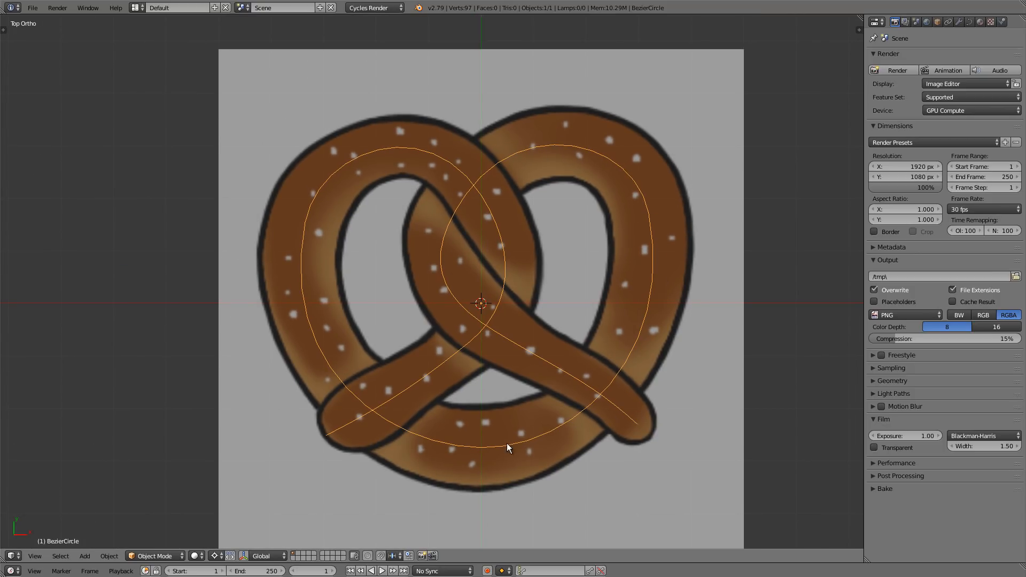
# - Give the pretzel curve a bevel depth of 0.515 and set its fill mode to Full
pyautogui.keyDown('shift'); pyautogui.moveTo(514, 243); pyautogui.dragTo(506, 238, button='middle'); pyautogui.keyUp('shift')
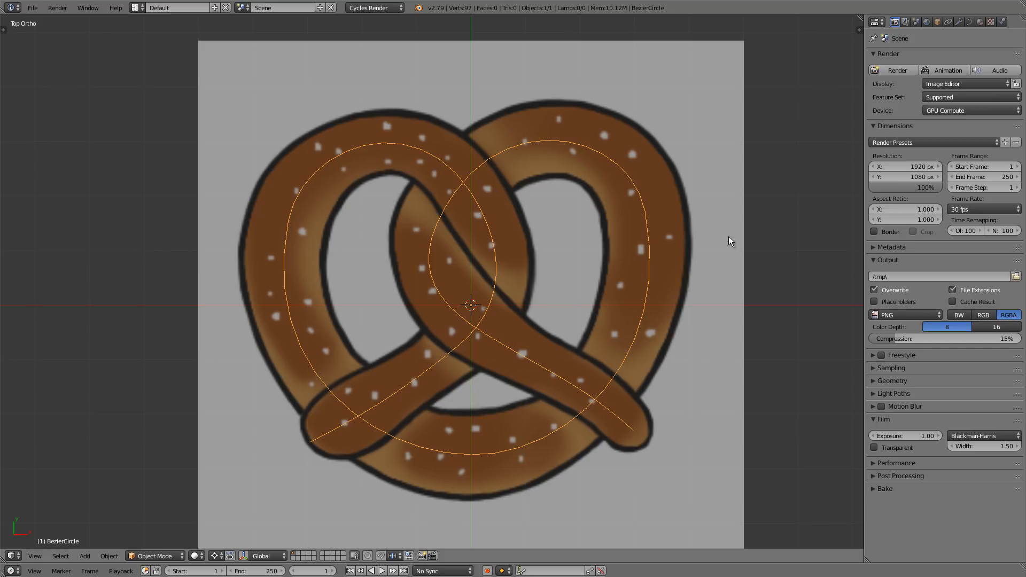
pyautogui.click(970, 22)
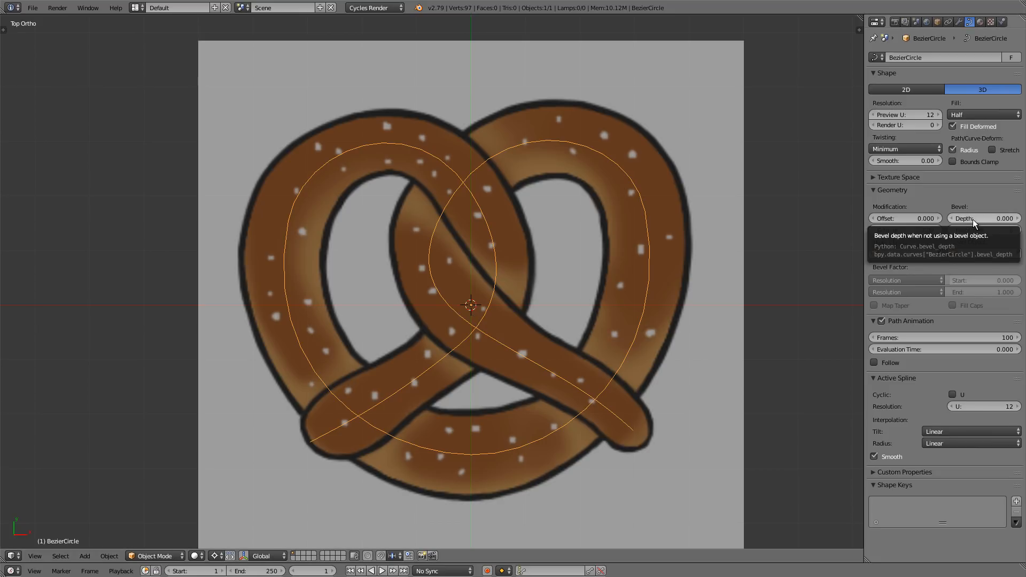
pyautogui.moveTo(973, 219); pyautogui.dragTo(225, 201)
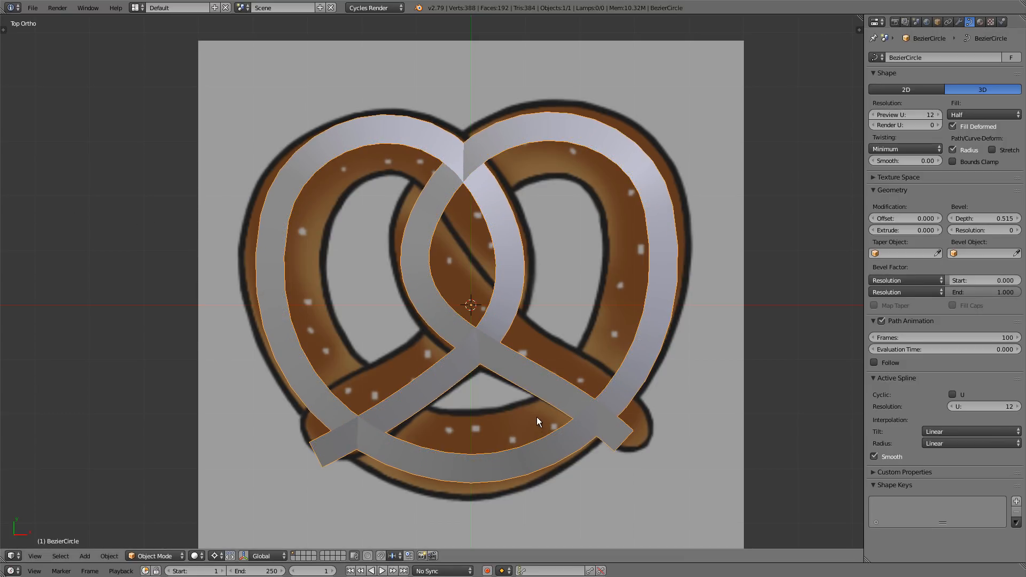
pyautogui.moveTo(573, 419); pyautogui.dragTo(555, 374, button='middle')
pyautogui.keyDown('shift'); pyautogui.moveTo(495, 422); pyautogui.dragTo(463, 367, button='middle'); pyautogui.keyUp('shift')
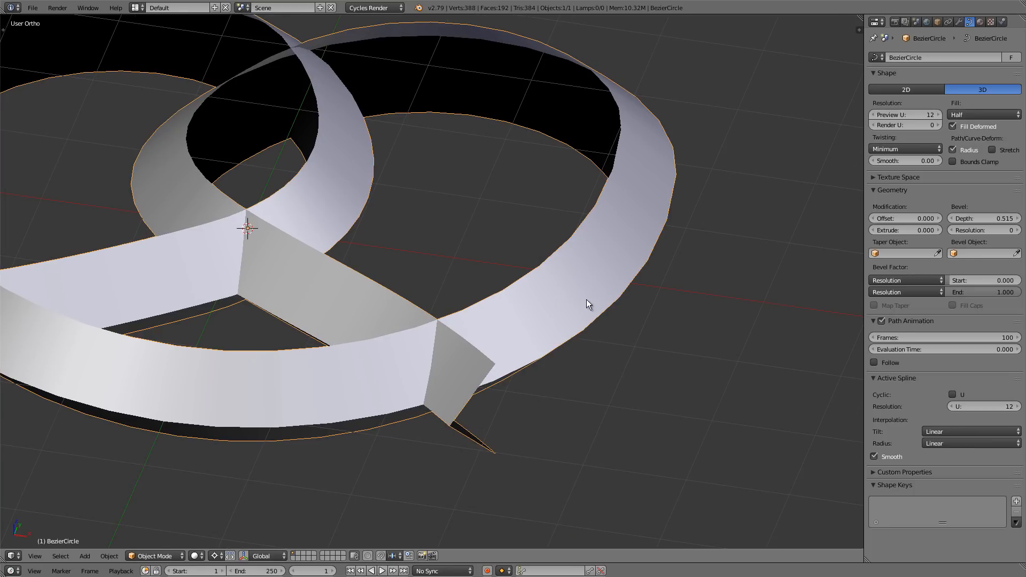
pyautogui.keyDown('shift'); pyautogui.moveTo(586, 299); pyautogui.dragTo(624, 308, button='middle'); pyautogui.keyUp('shift')
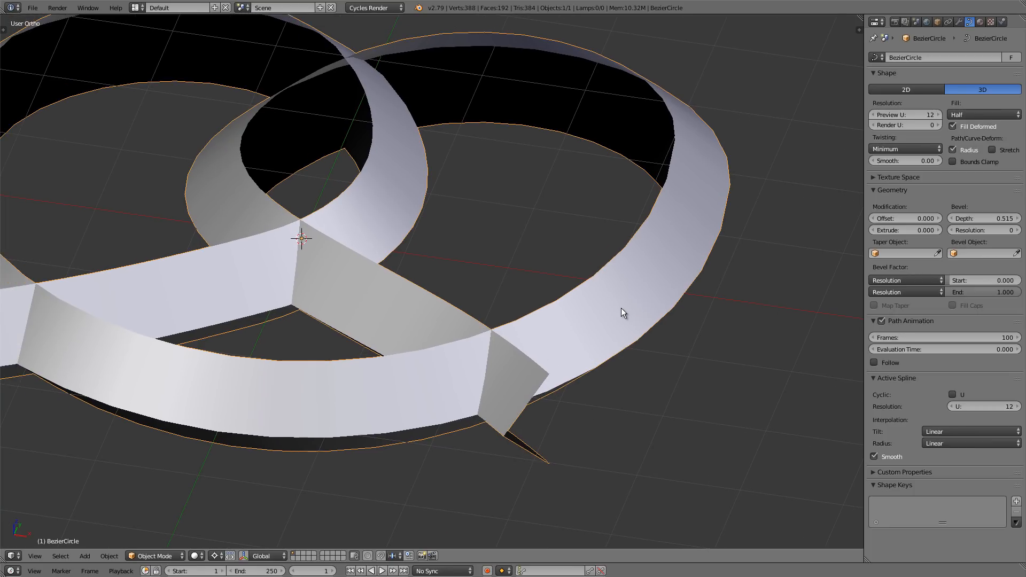
pyautogui.click(979, 114)
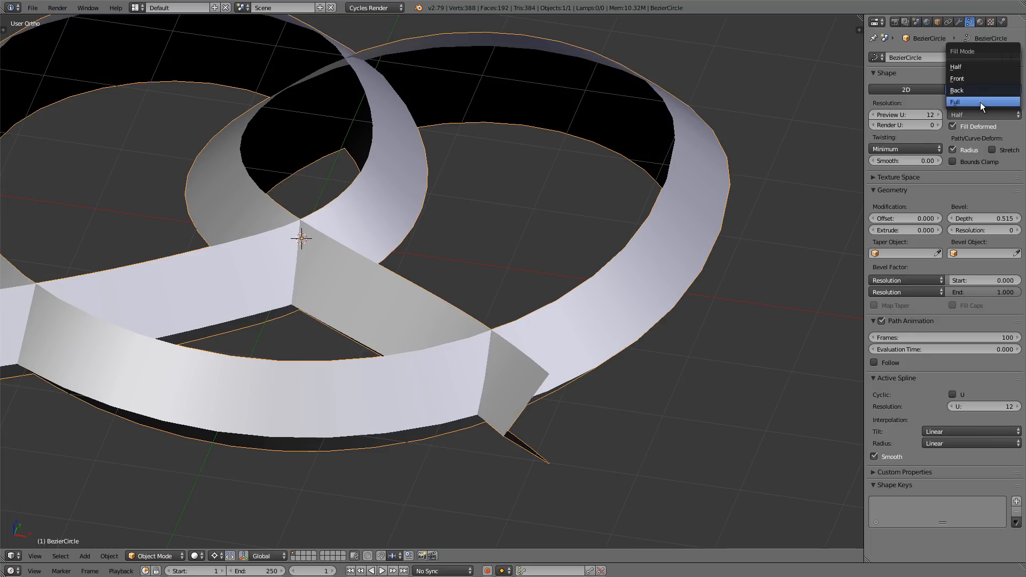
pyautogui.click(980, 102)
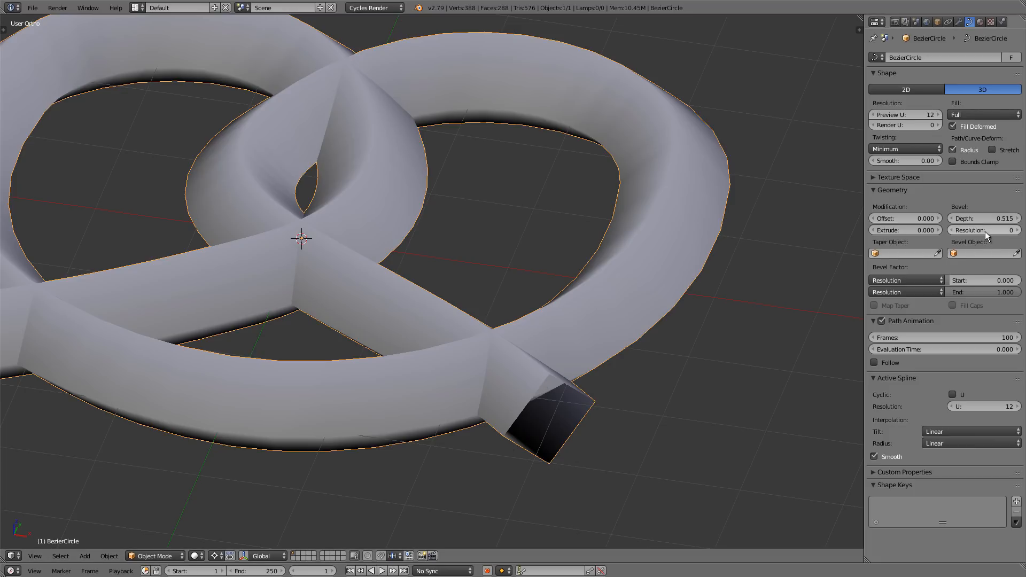
# - Set the curve's bevel resolution to 5 to round the tube's cross-section
pyautogui.click(1018, 230)
pyautogui.click(1018, 230)
pyautogui.click(1018, 231)
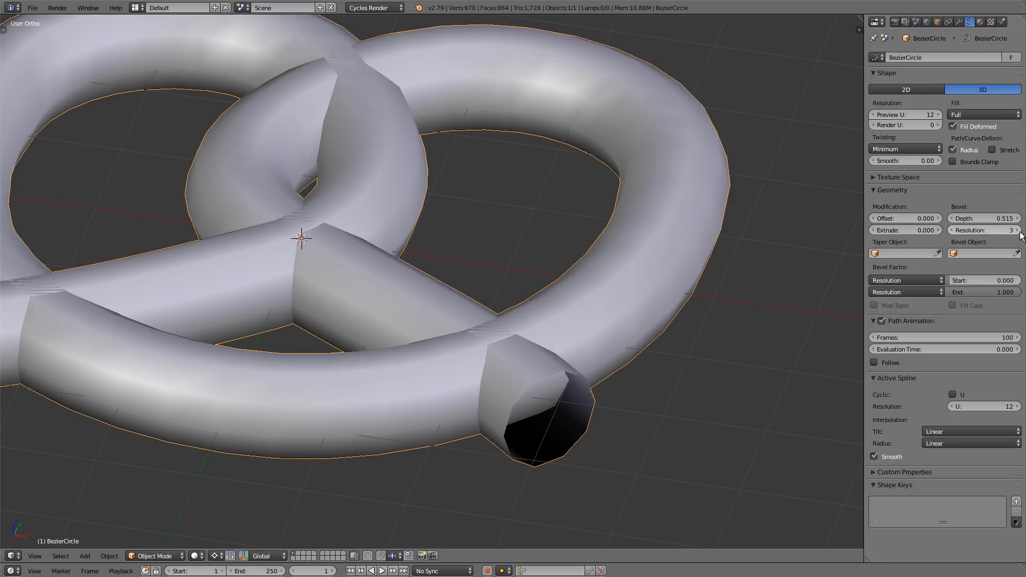
pyautogui.click(1018, 231)
pyautogui.click(1018, 231)
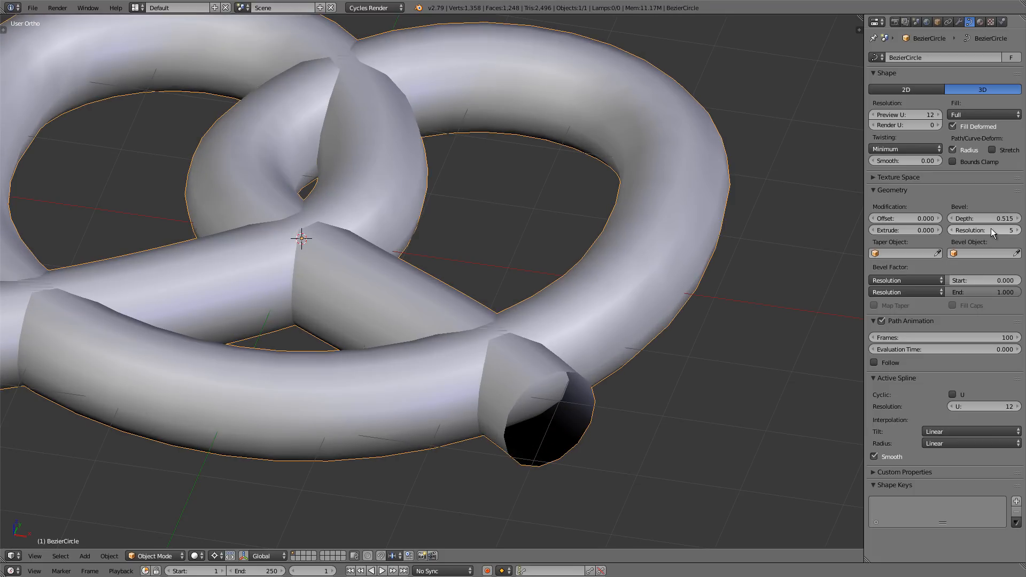
pyautogui.scroll(-2, 586, 351)
pyautogui.press('z')
pyautogui.press('z')
pyautogui.scroll(-2, 558, 354)
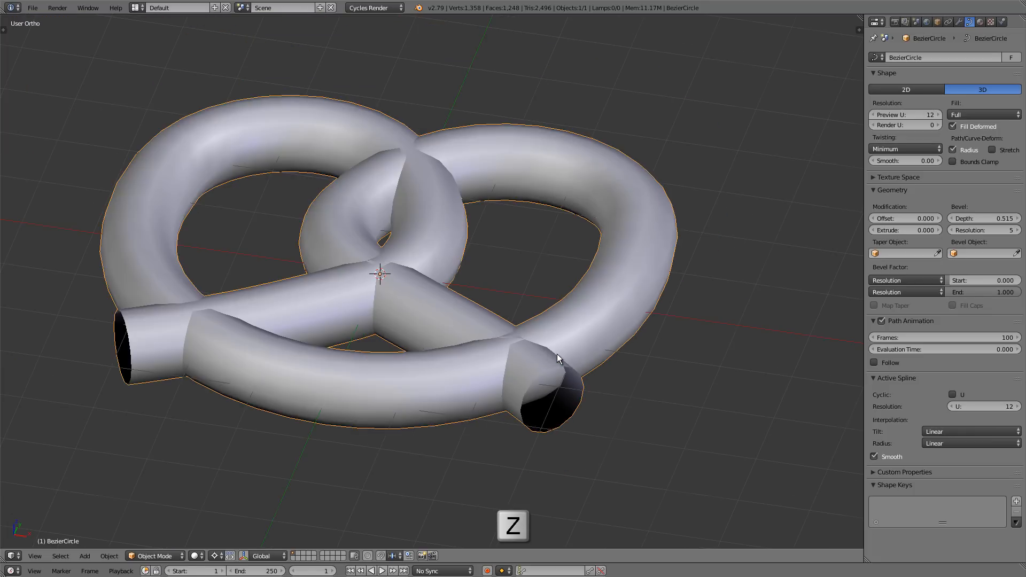
# - Compare the tube's thickness with the reference image from the top, switching between perspective and orthographic projection
pyautogui.moveTo(406, 267); pyautogui.dragTo(435, 325, button='middle')
pyautogui.scroll(-3, 445, 333)
pyautogui.keyDown('shift'); pyautogui.moveTo(384, 235); pyautogui.dragTo(440, 303, button='middle'); pyautogui.keyUp('shift')
pyautogui.scroll(2, 438, 309)
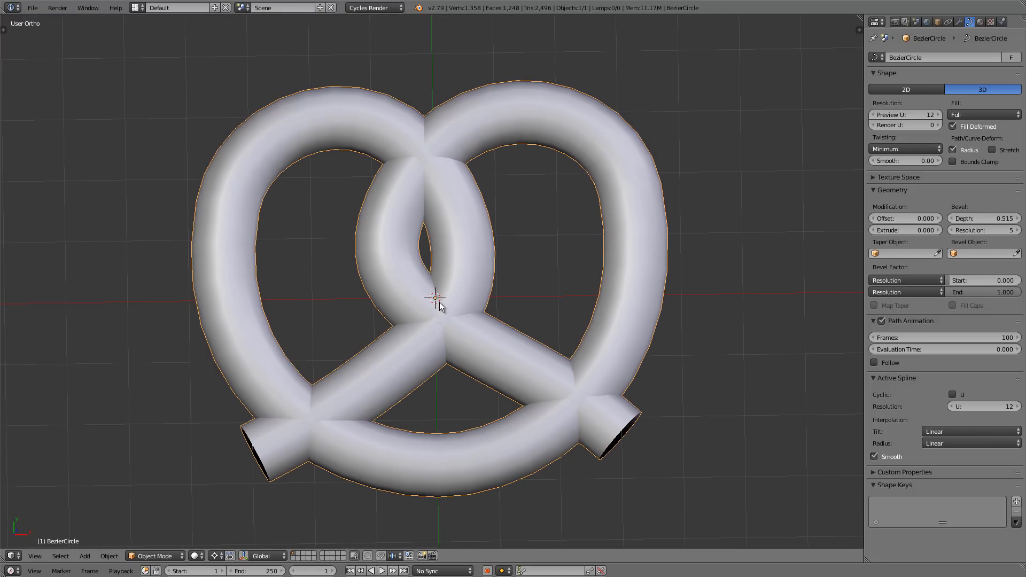
pyautogui.press('KP_7')
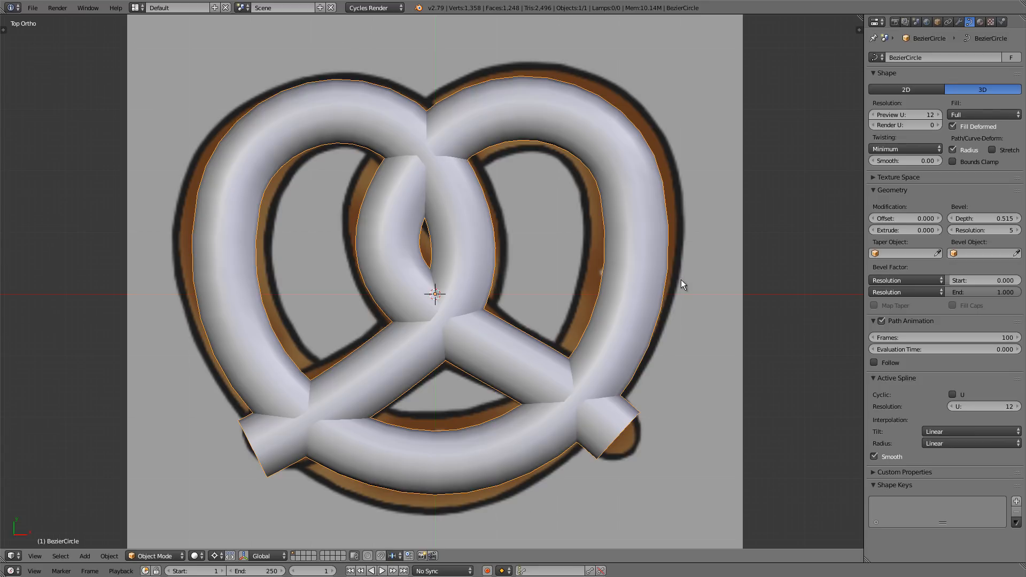
pyautogui.press('KP_5')
pyautogui.press('KP_5')
pyautogui.press('KP_5')
pyautogui.press('KP_5')
pyautogui.press('KP_5')
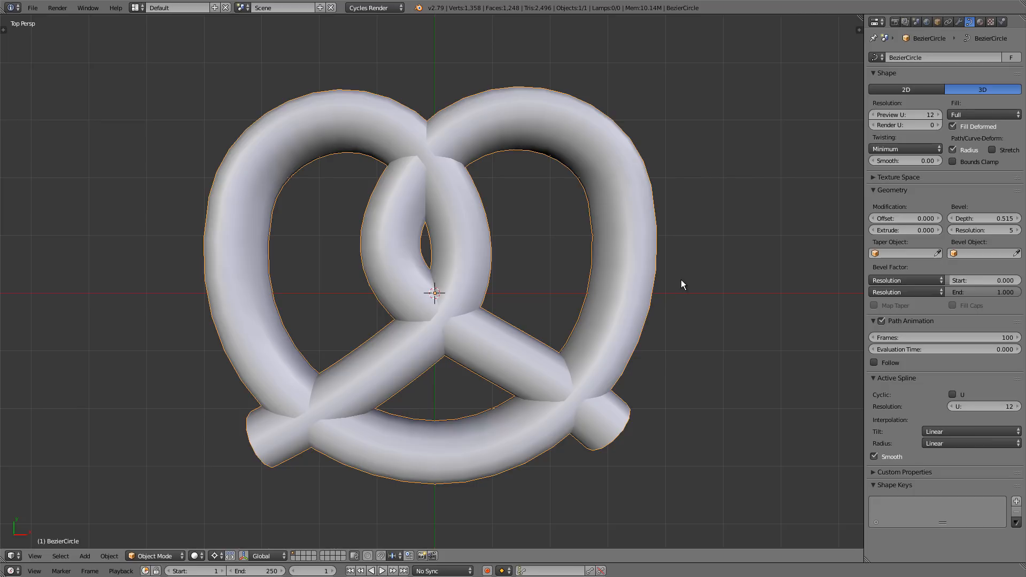
pyautogui.press('KP_5')
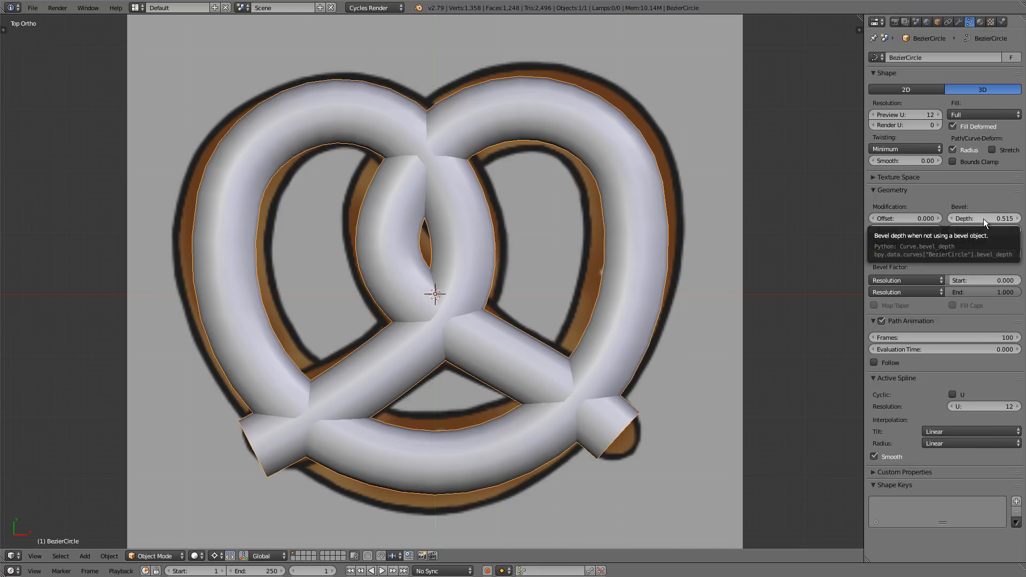
# - Set the curve's bevel depth to 0.701 to match the reference's thickness and enter Edit Mode
pyautogui.moveTo(983, 219); pyautogui.dragTo(59, 216)
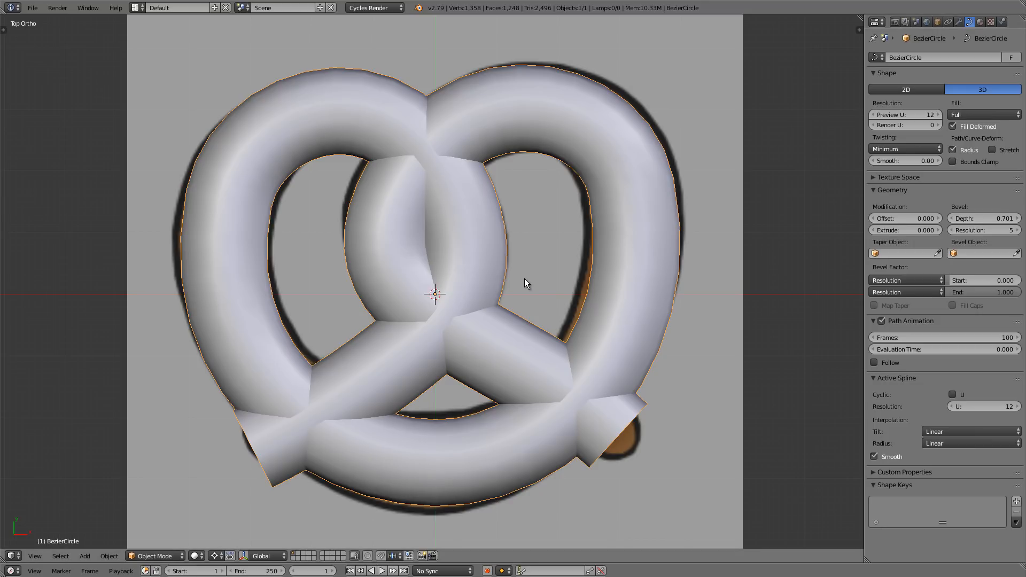
pyautogui.press('Tab')
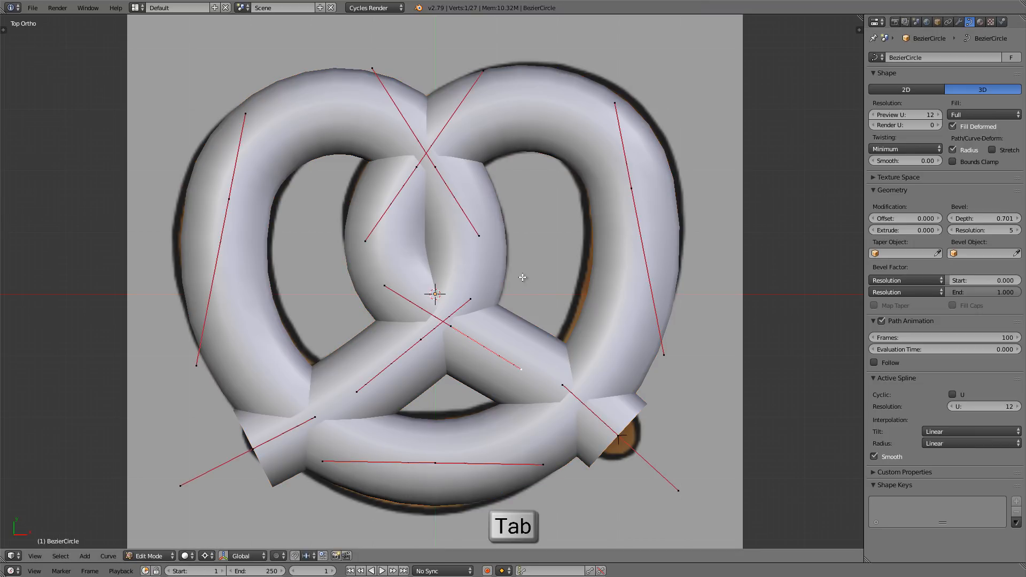
pyautogui.scroll(2, 526, 275)
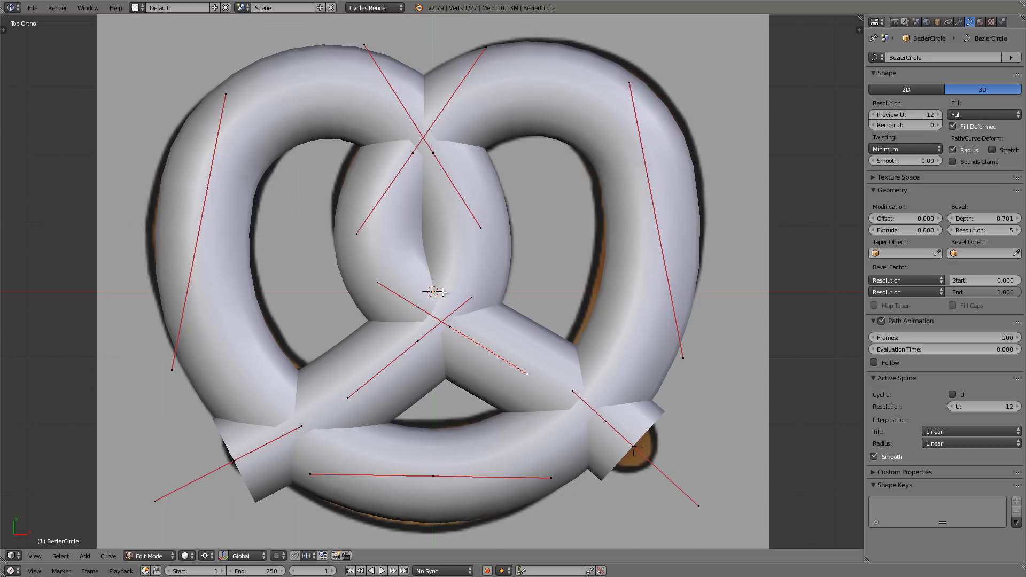
# - Set the pretzel reference image to display in front of the model, and turn off the background images
pyautogui.press('n')
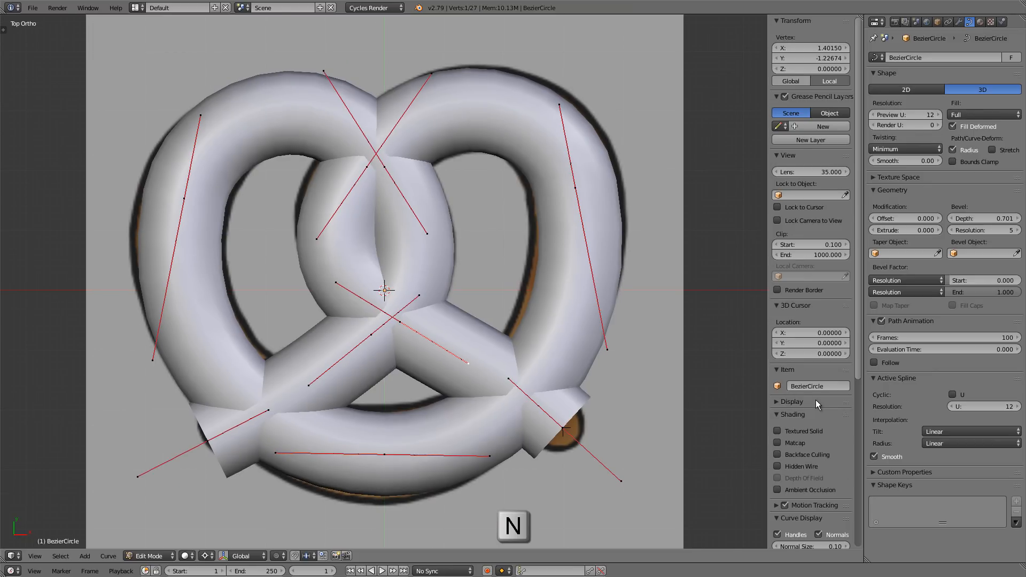
pyautogui.scroll(-8, 815, 400)
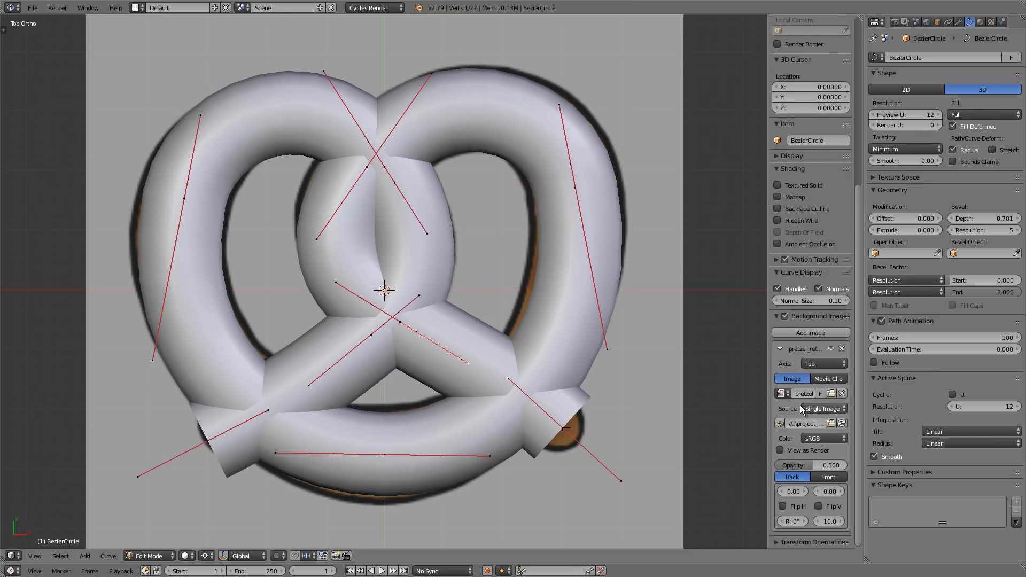
pyautogui.moveTo(767, 414); pyautogui.dragTo(699, 414)
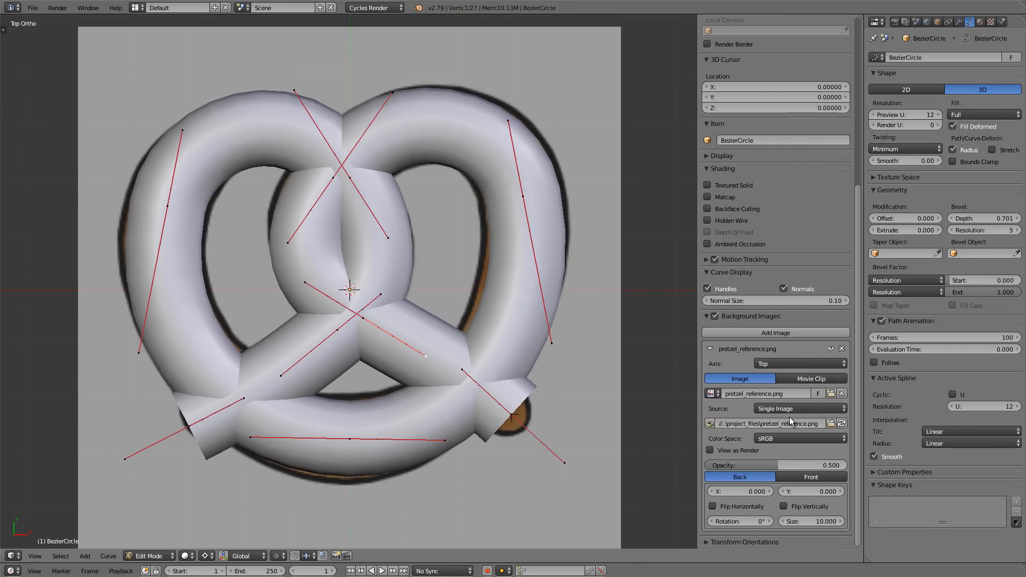
pyautogui.click(793, 478)
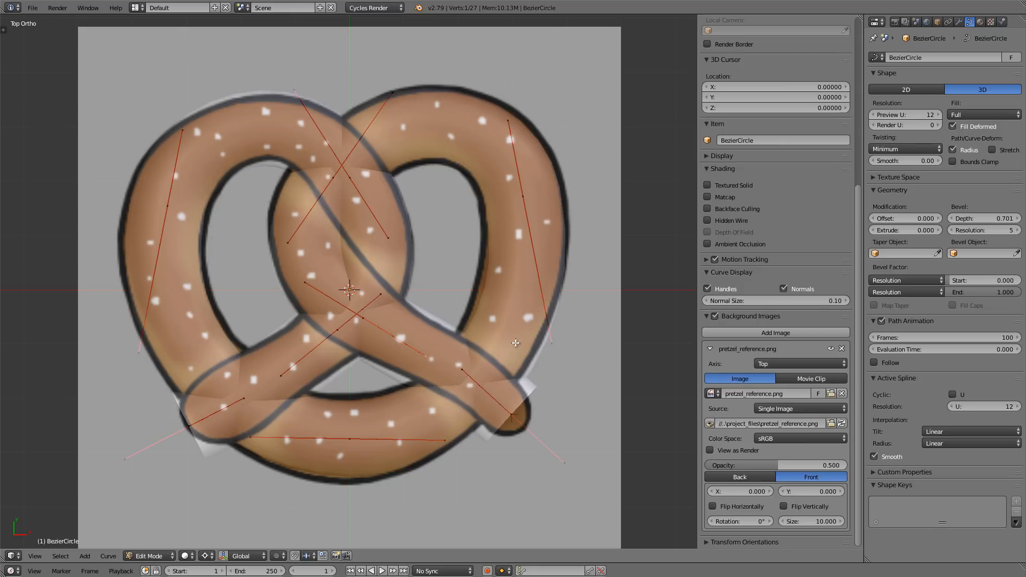
pyautogui.click(715, 316)
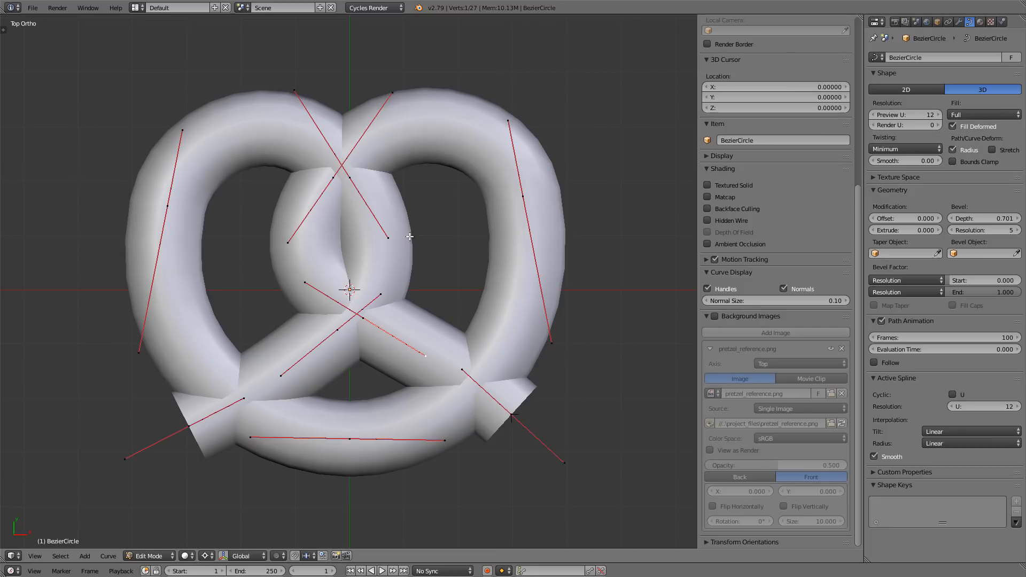
pyautogui.press('n')
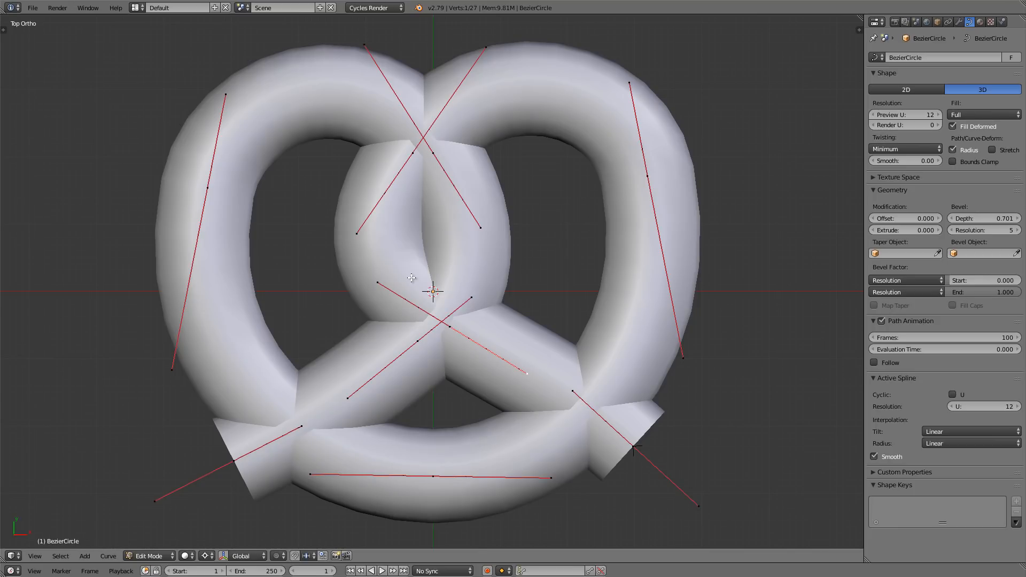
# - Maximize the 3D view and raise the lower right arm's crossing and tip points about 0.8 along Z
pyautogui.hotkey('shift', 'space')
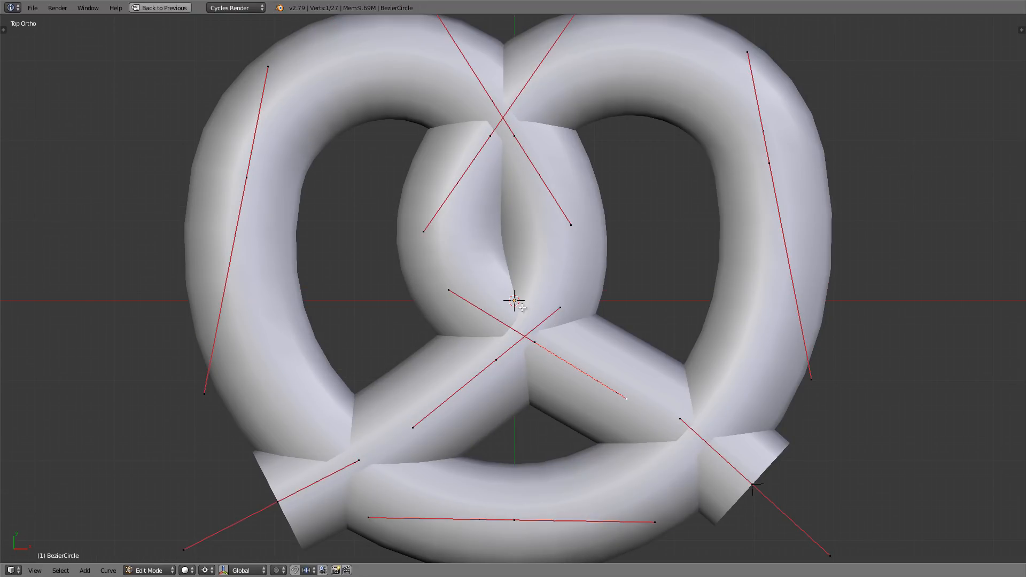
pyautogui.scroll(-2, 535, 302)
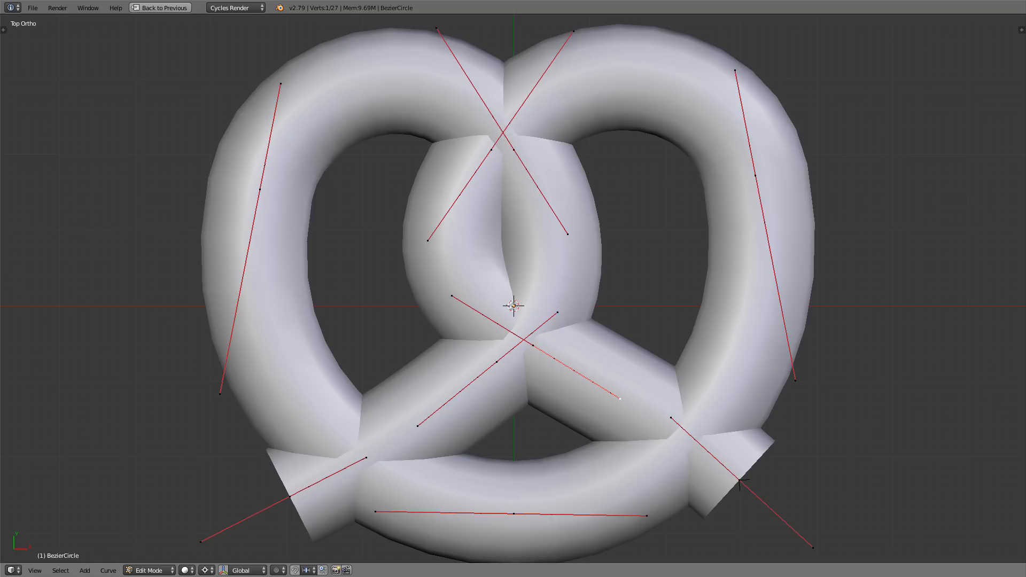
pyautogui.moveTo(520, 310); pyautogui.dragTo(597, 248, button='middle')
pyautogui.scroll(2, 597, 260)
pyautogui.scroll(1, 605, 265)
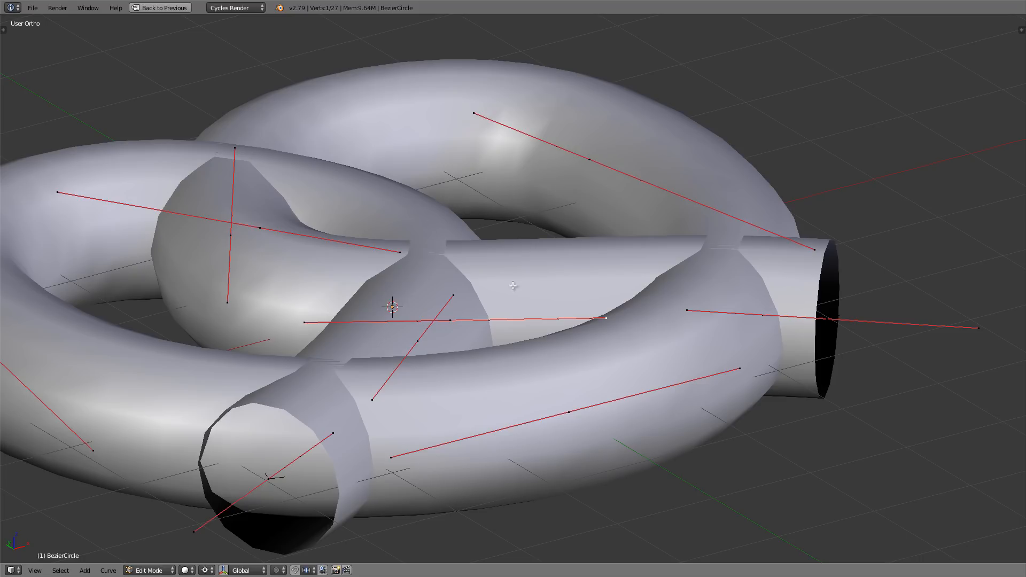
pyautogui.rightClick(454, 320)
pyautogui.keyDown('shift'); pyautogui.rightClick(832, 323); pyautogui.keyUp('shift')
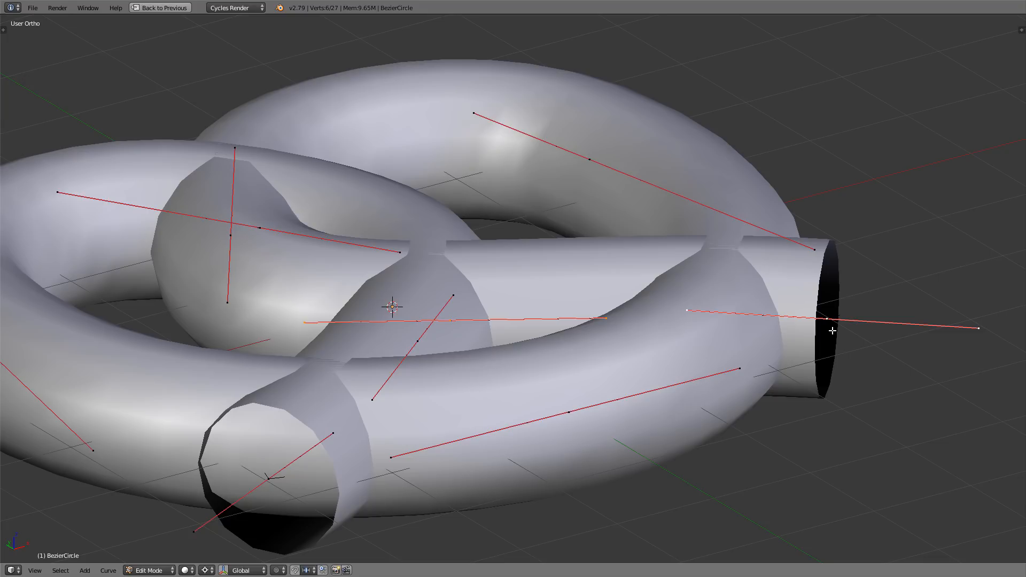
pyautogui.press('g')
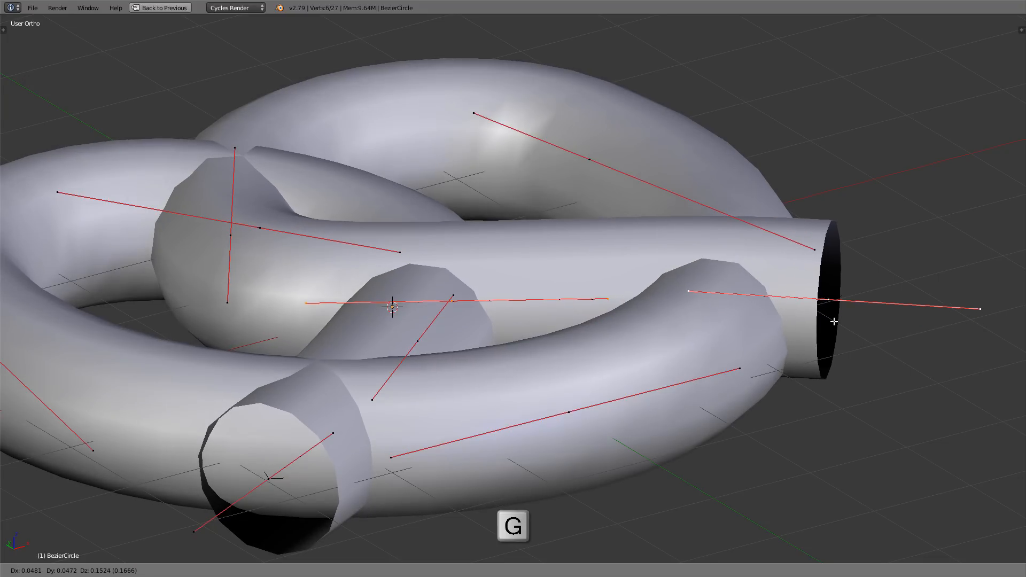
pyautogui.press('z')
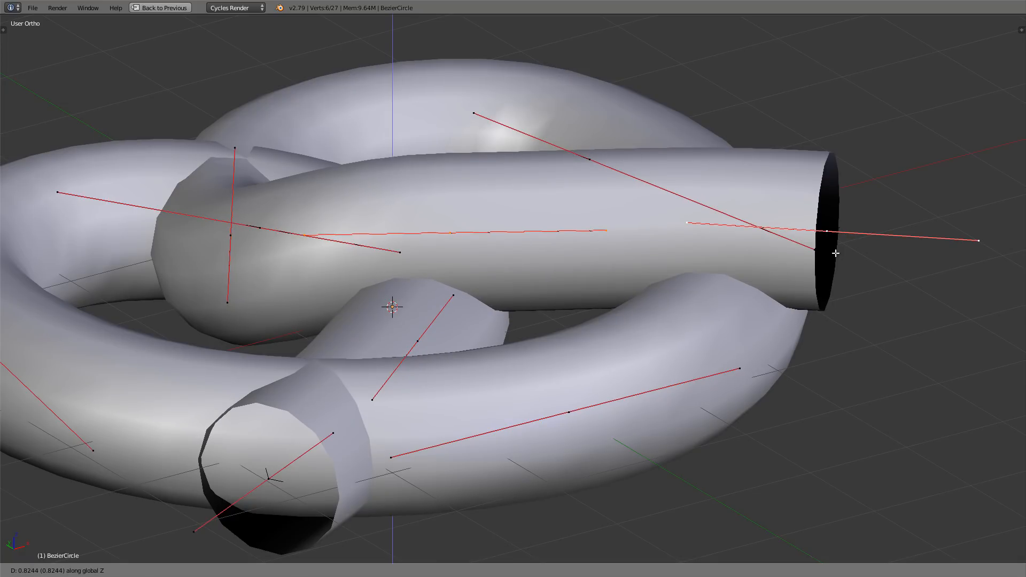
pyautogui.click(835, 256)
# - Raise the lower right arm's two selected points slightly further along Z so the arm rests on the bottom loop
pyautogui.moveTo(835, 256); pyautogui.dragTo(687, 246, button='middle')
pyautogui.scroll(3, 687, 246)
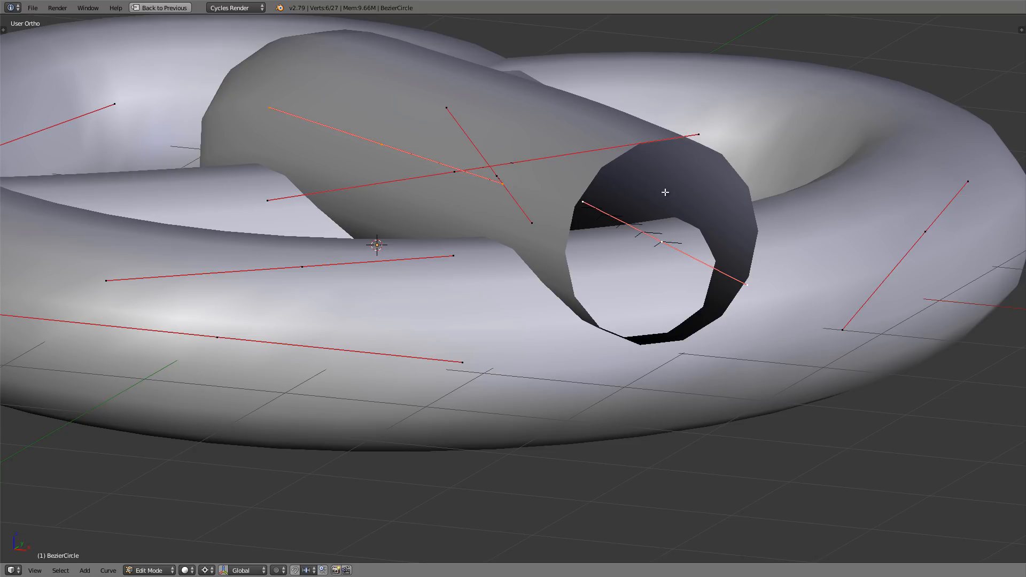
pyautogui.moveTo(487, 144); pyautogui.dragTo(609, 231, button='middle')
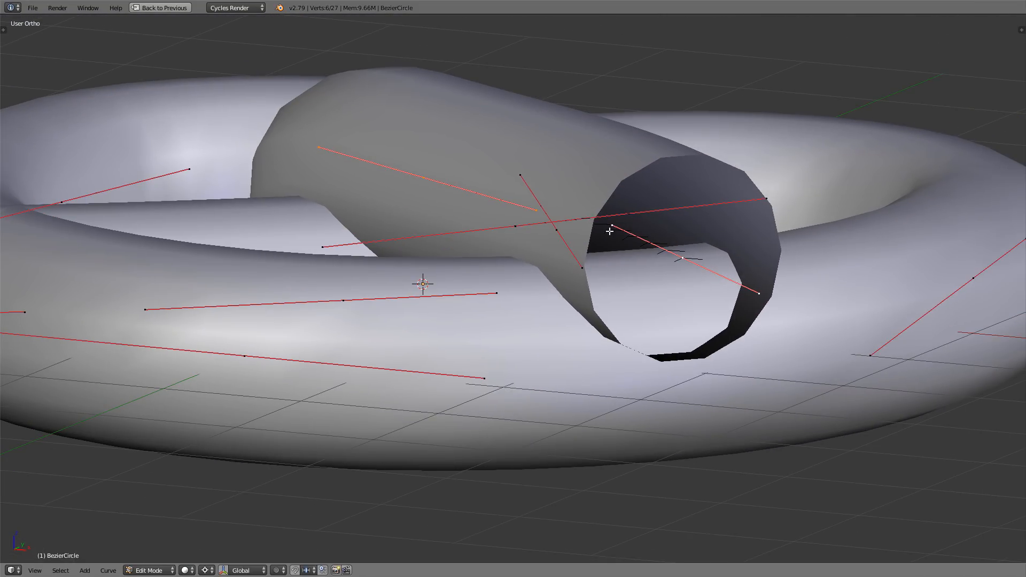
pyautogui.press('g')
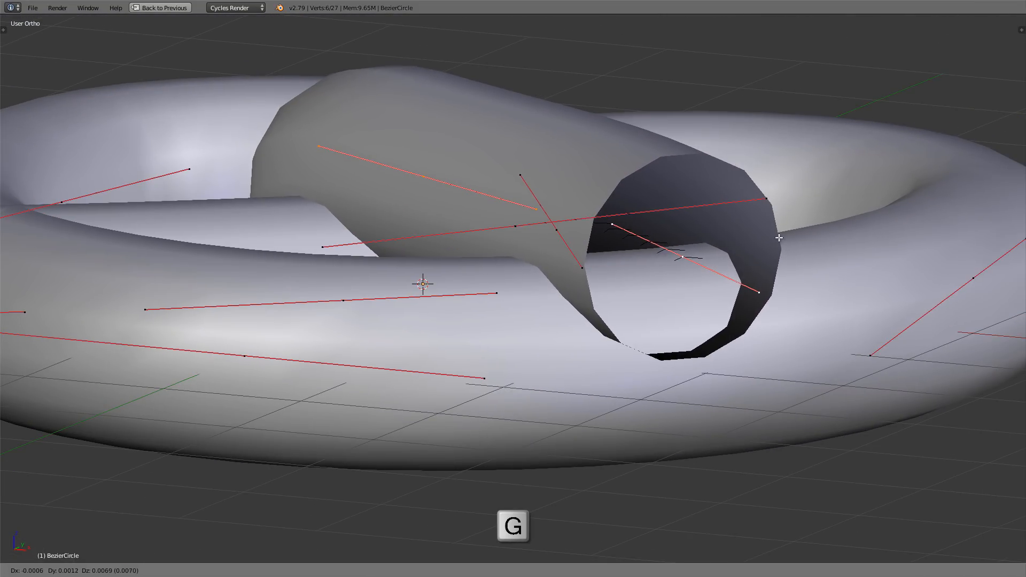
pyautogui.press('z')
pyautogui.click(779, 232)
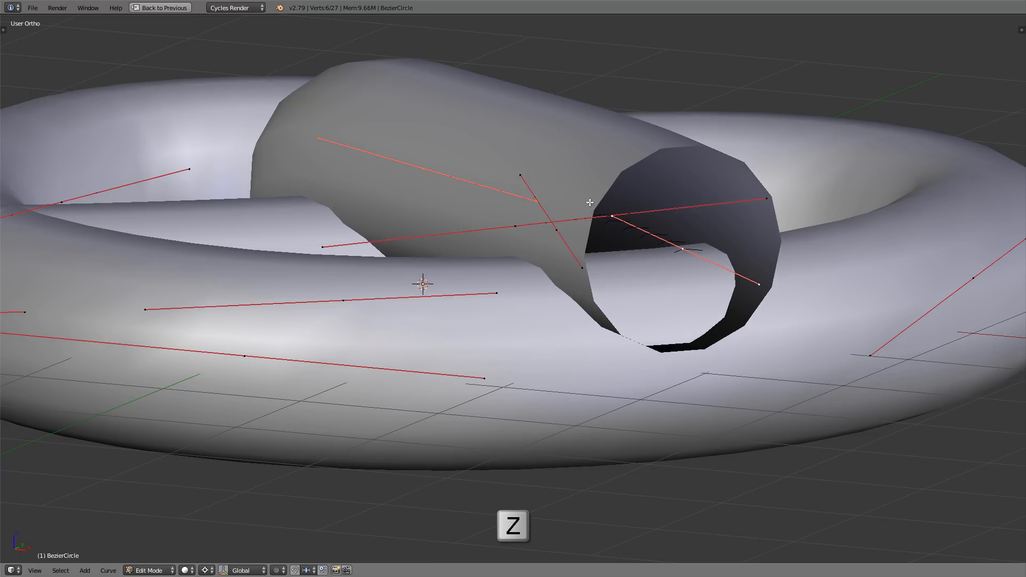
# - Raise the lower left arm's tip point about 0.9 along Z so the arm end sits on the bottom loop
pyautogui.moveTo(591, 202); pyautogui.dragTo(371, 289, button='middle')
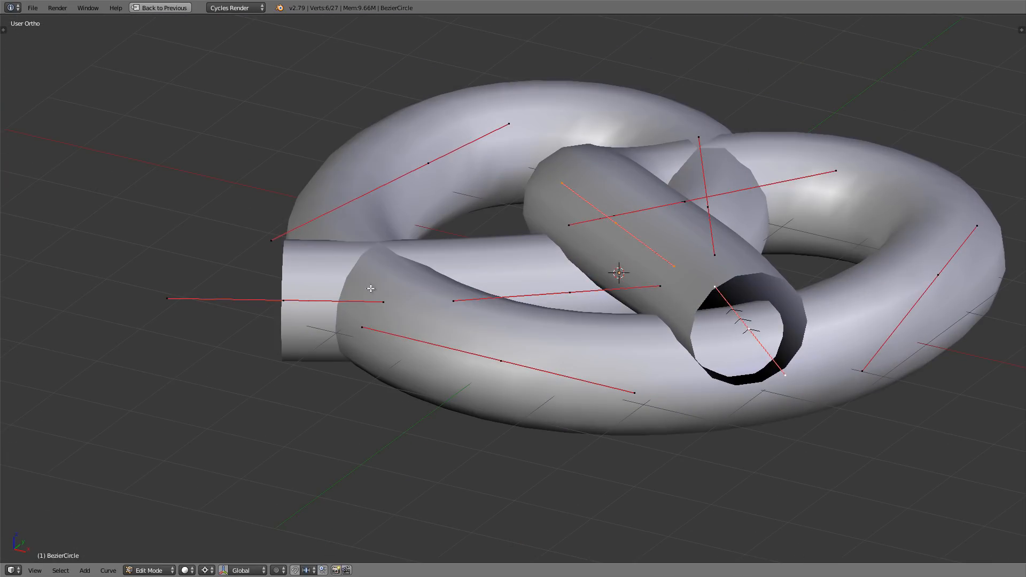
pyautogui.rightClick(275, 300)
pyautogui.scroll(4, 308, 296)
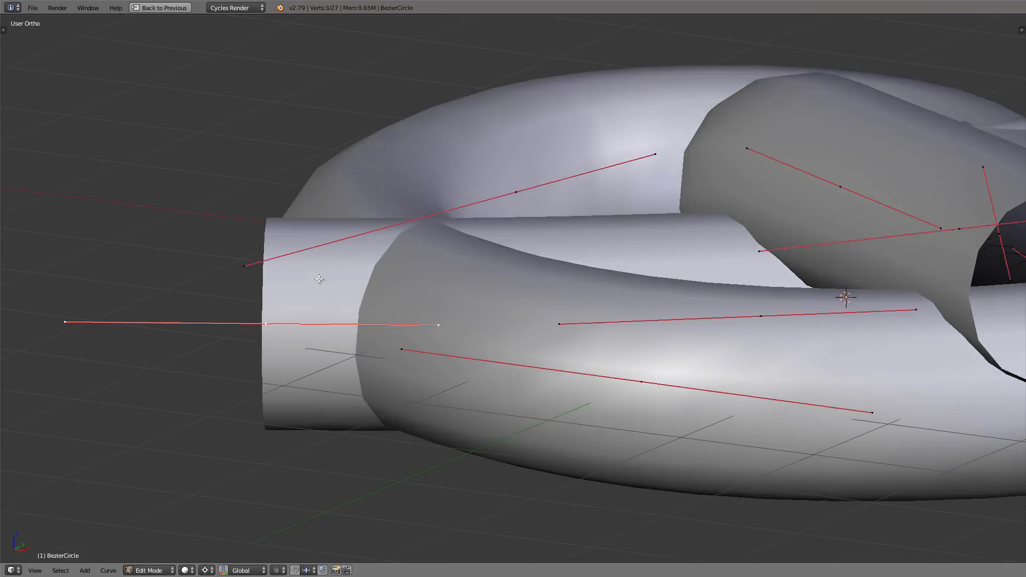
pyautogui.moveTo(289, 261); pyautogui.dragTo(303, 264, button='middle')
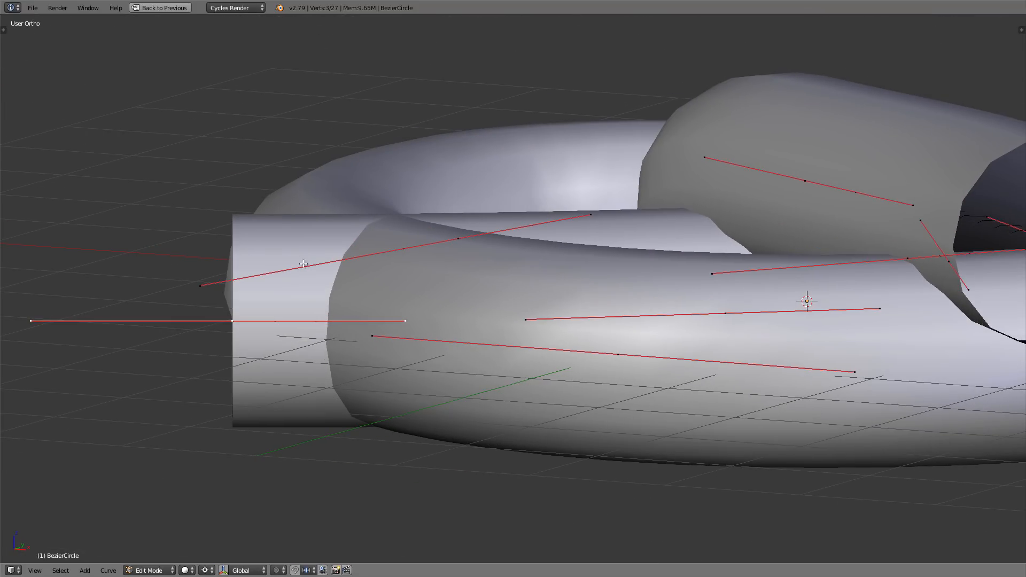
pyautogui.press('g')
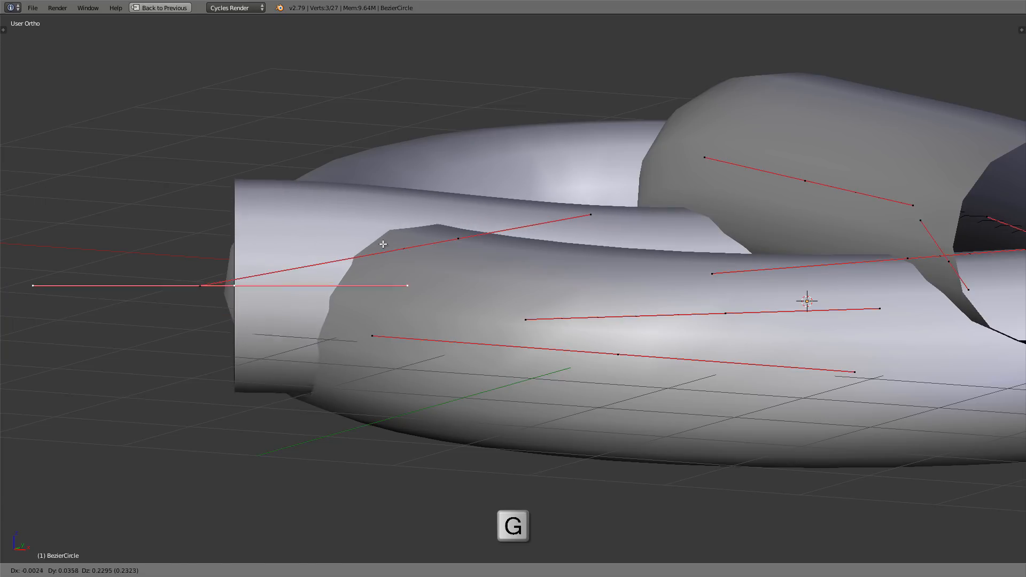
pyautogui.press('z')
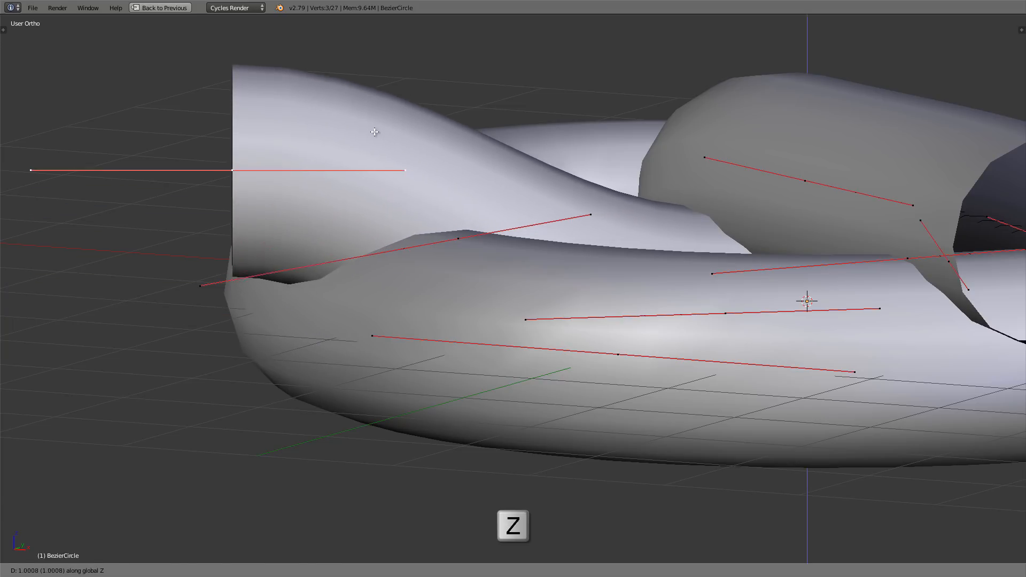
pyautogui.click(367, 147)
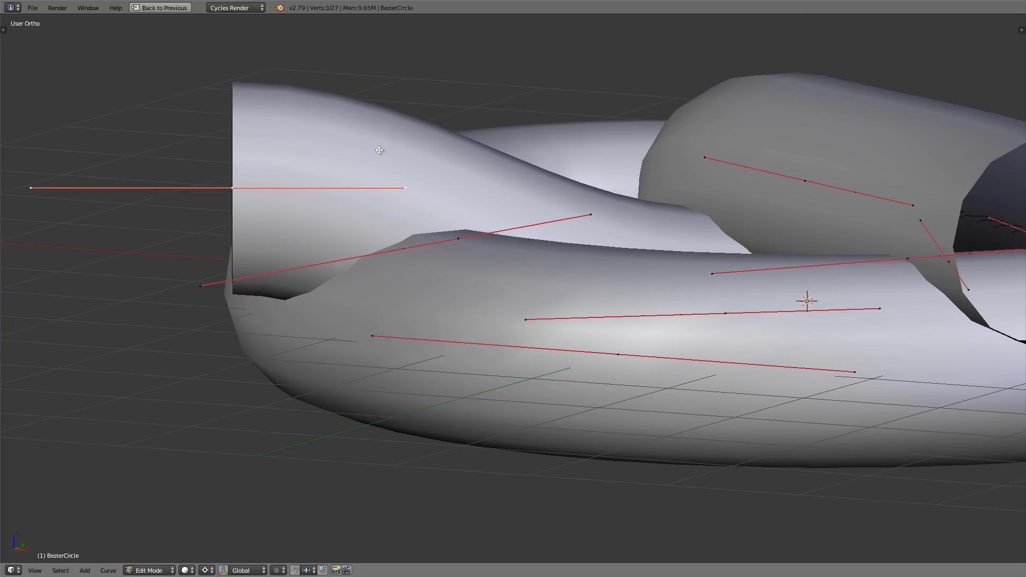
# - Move the inner handle of the lower left arm's tip upward and inward so the arm arches and its end tilts down
pyautogui.moveTo(380, 151); pyautogui.dragTo(372, 152, button='middle')
pyautogui.scroll(1, 372, 152)
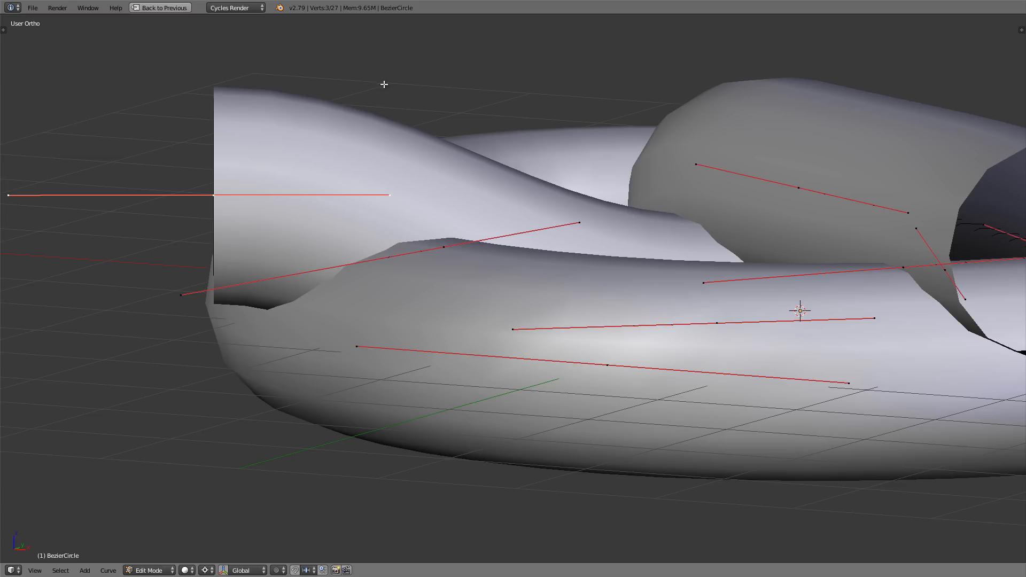
pyautogui.rightClick(390, 194)
pyautogui.press('g')
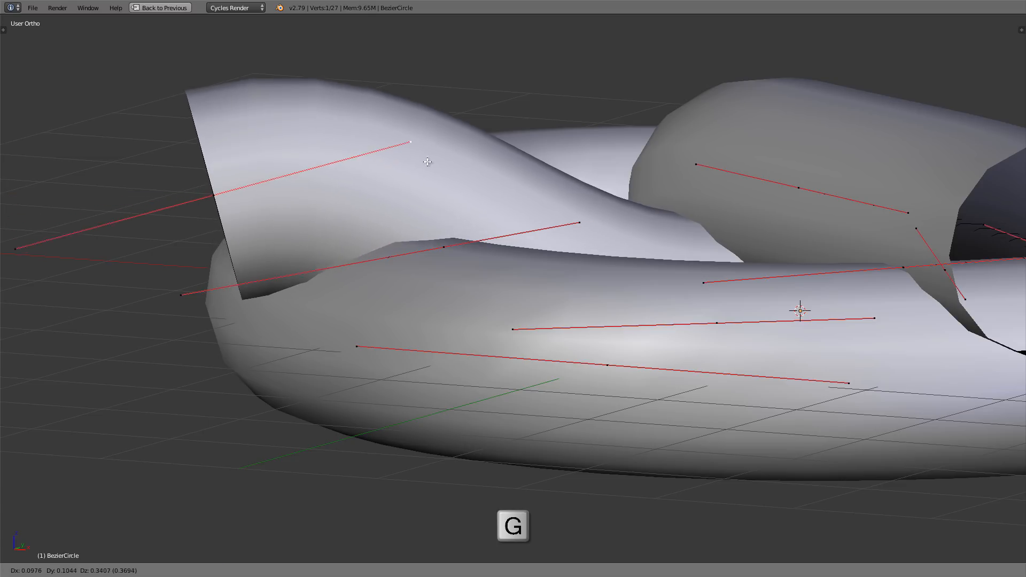
pyautogui.click(565, 112)
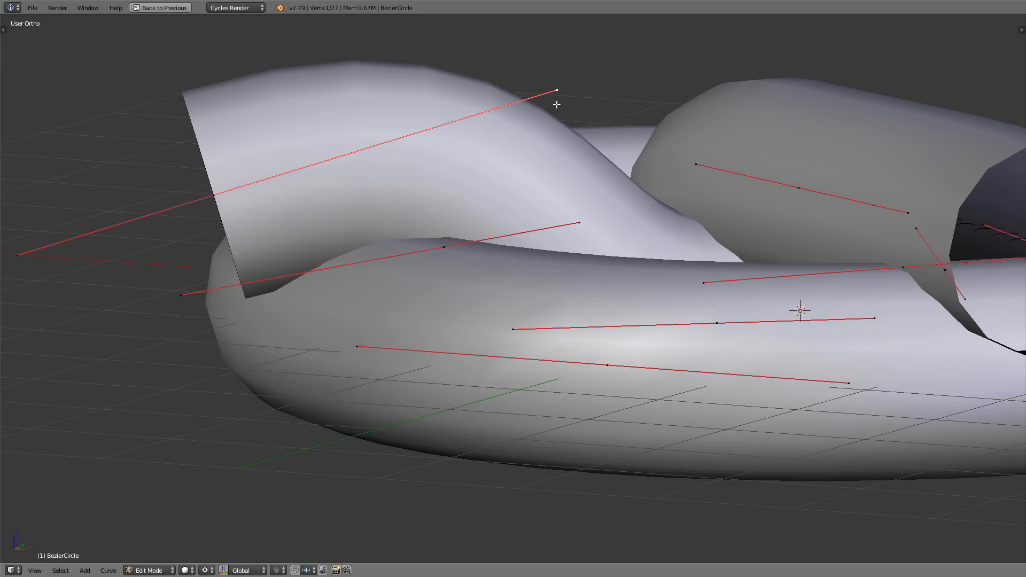
# - Raise the left loop's strand point at the upper crossing about 0.8 along Z so it passes over the other strand
pyautogui.moveTo(590, 179); pyautogui.dragTo(484, 195, button='middle')
pyautogui.scroll(-5, 410, 186)
pyautogui.scroll(4, 485, 196)
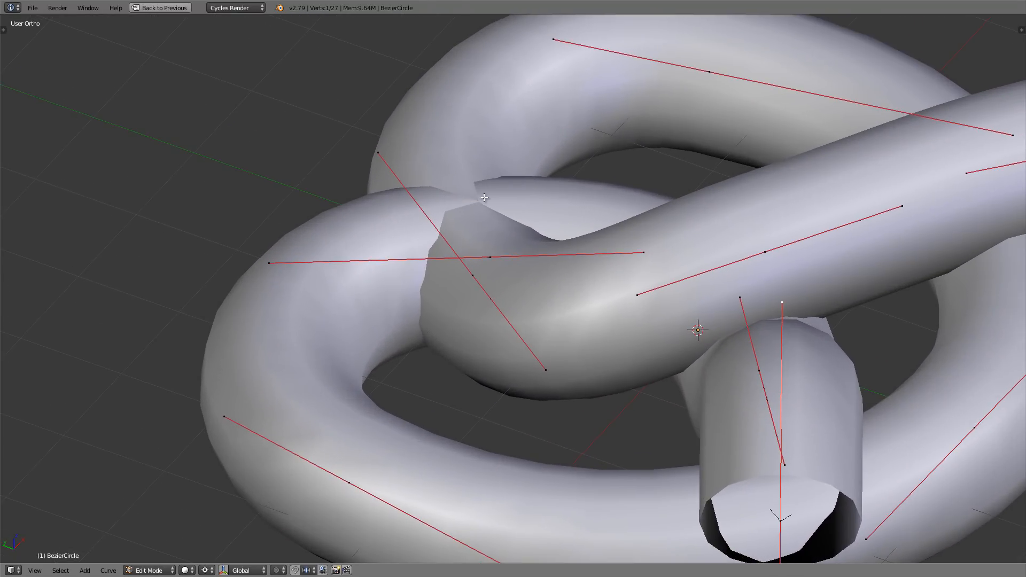
pyautogui.scroll(2, 485, 197)
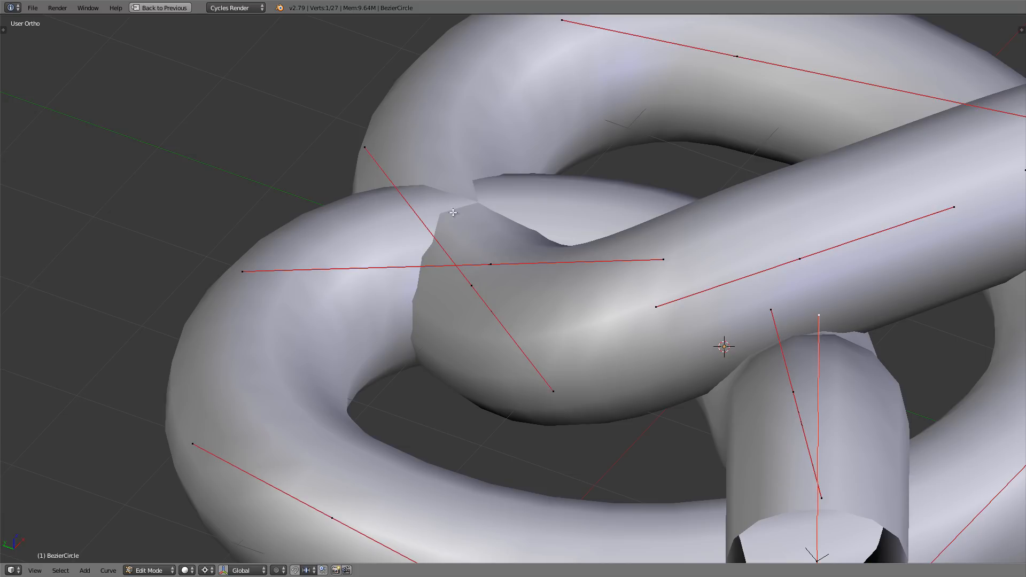
pyautogui.rightClick(492, 262)
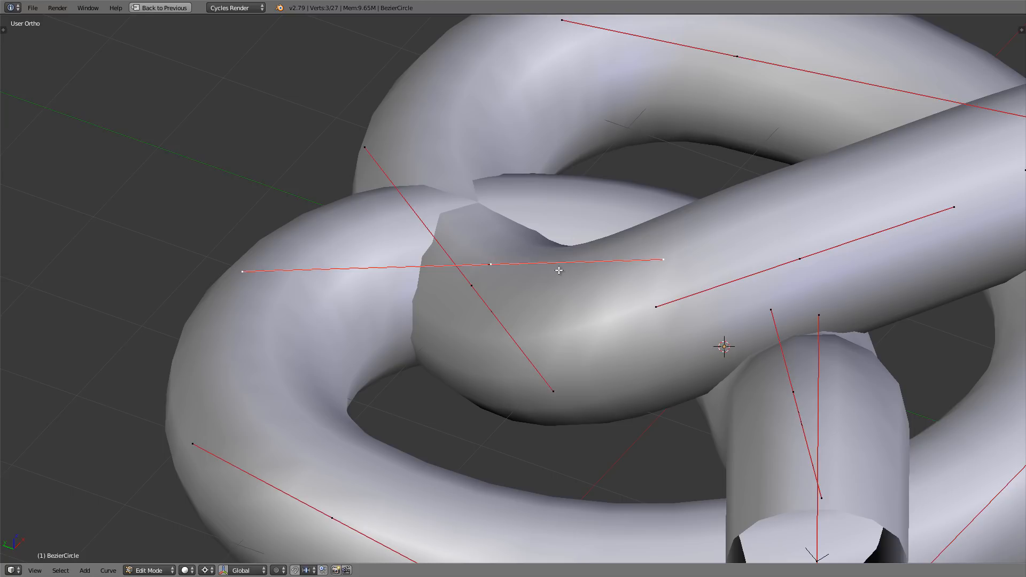
pyautogui.press('g')
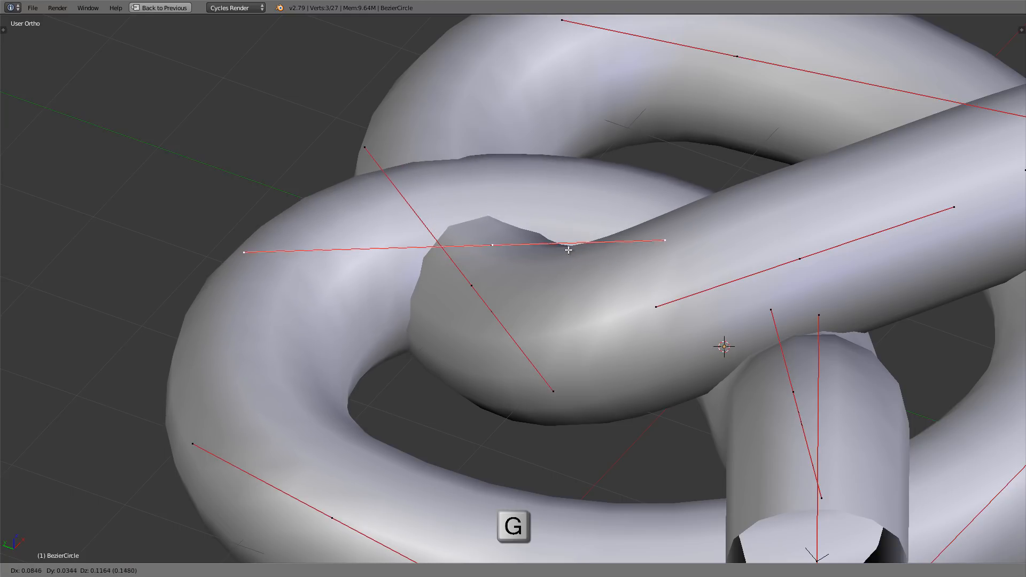
pyautogui.press('z')
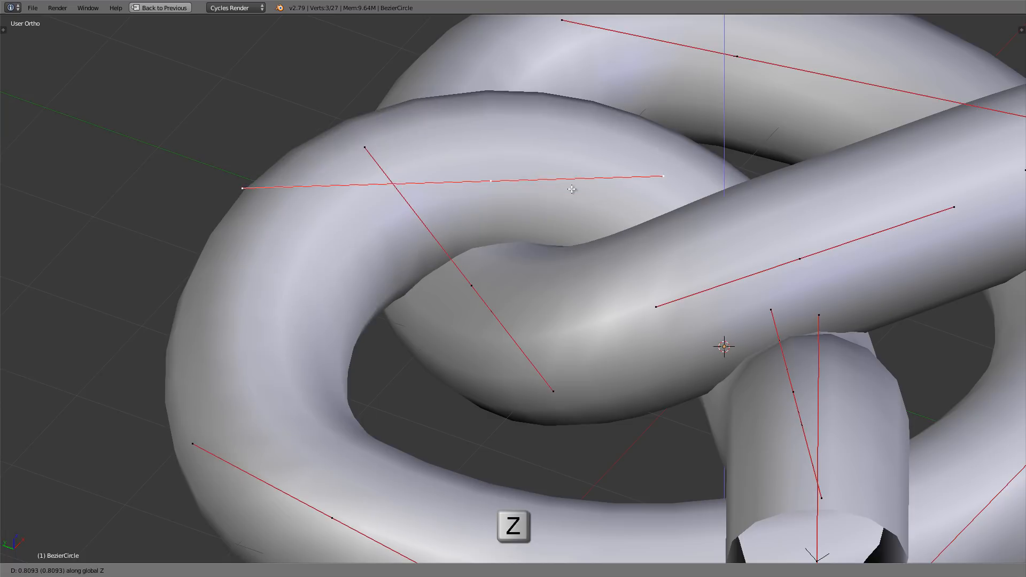
pyautogui.click(572, 189)
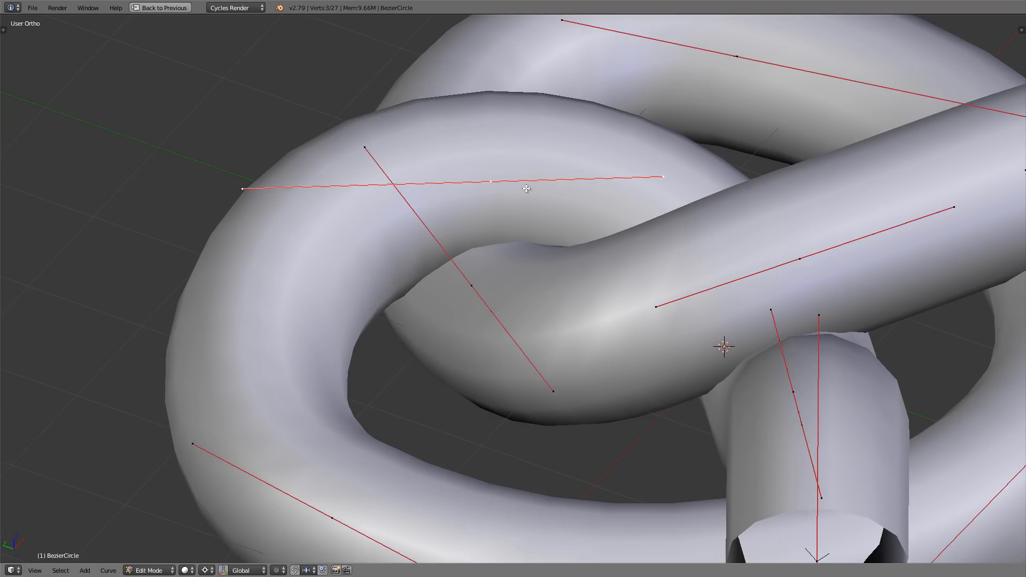
# - In top view, spread the upper crossing's two points apart sideways, one about 0.1 to the right and the other about 0.16 to the left
pyautogui.moveTo(521, 159); pyautogui.dragTo(548, 225, button='middle')
pyautogui.scroll(4, 559, 217)
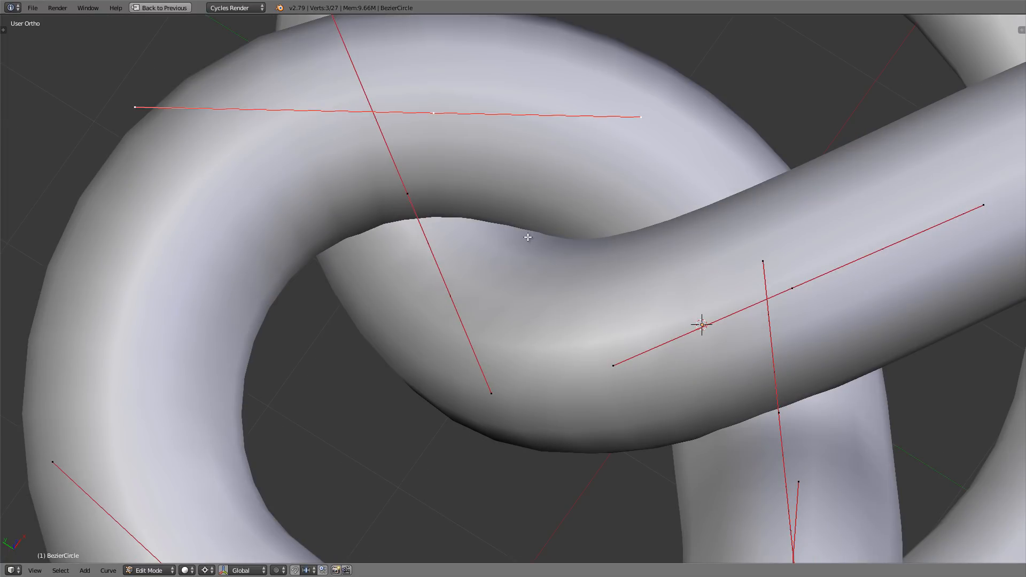
pyautogui.press('KP_7')
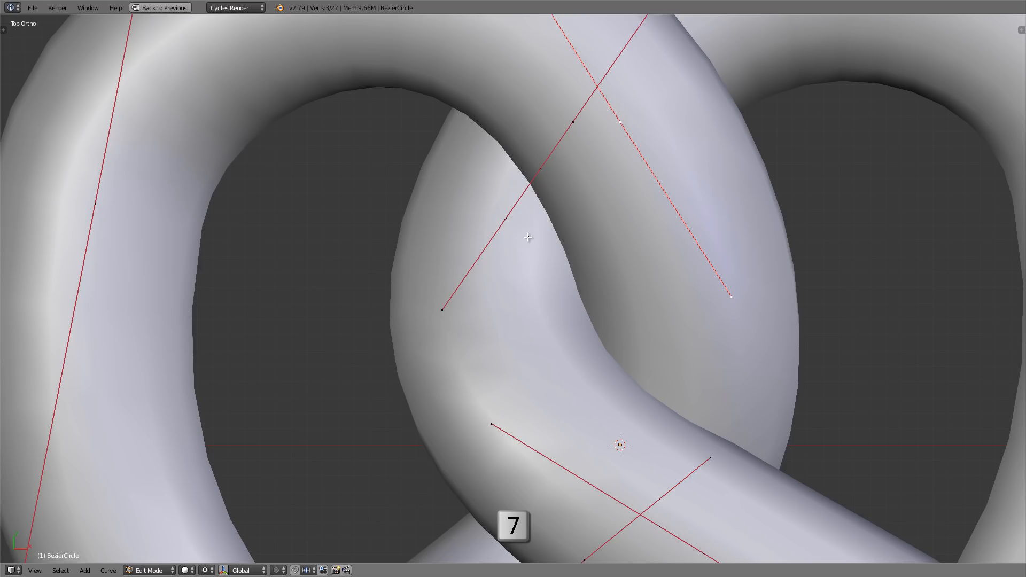
pyautogui.keyDown('shift'); pyautogui.moveTo(544, 220); pyautogui.dragTo(501, 223, button='middle'); pyautogui.keyUp('shift')
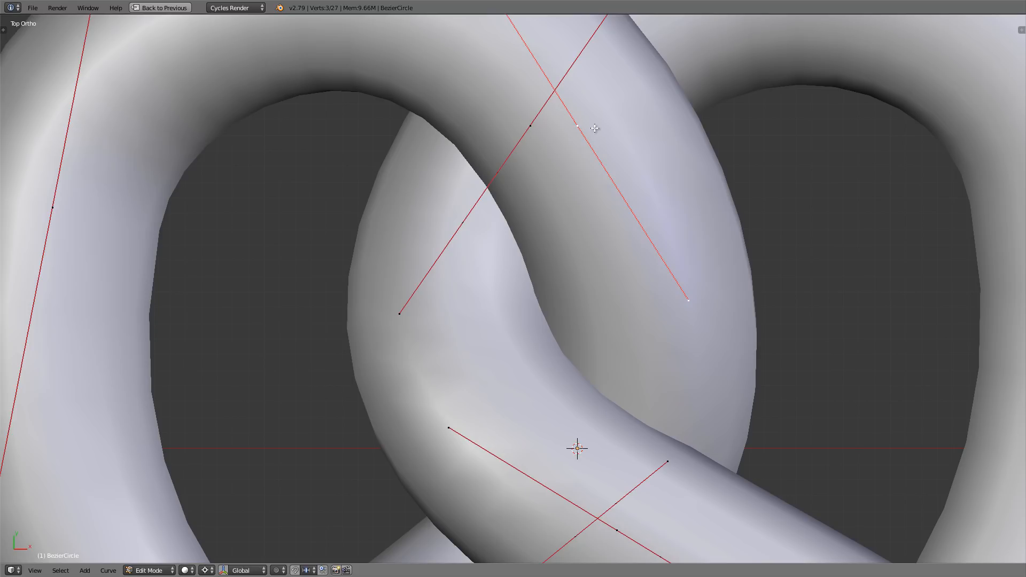
pyautogui.press('g')
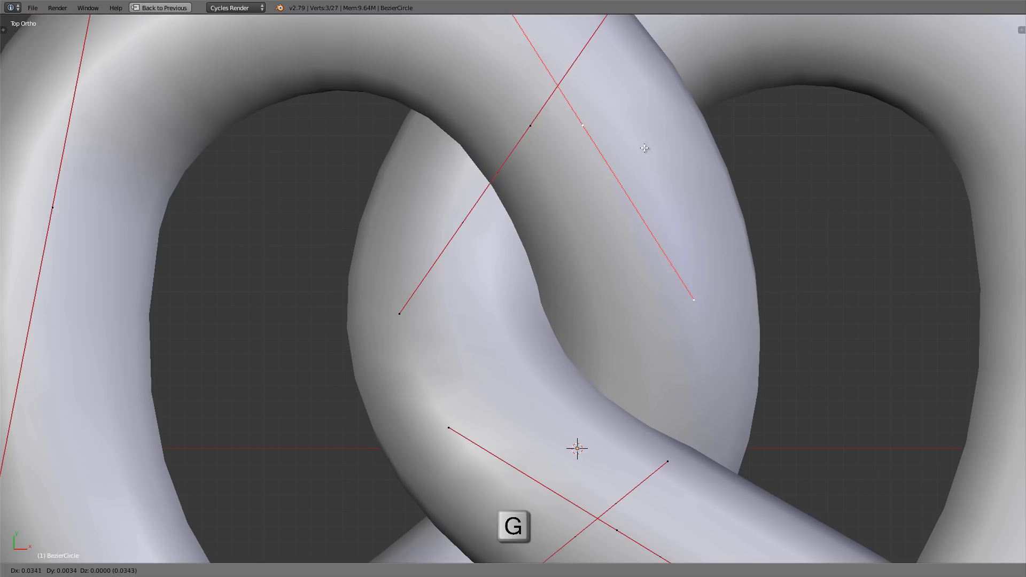
pyautogui.click(653, 148)
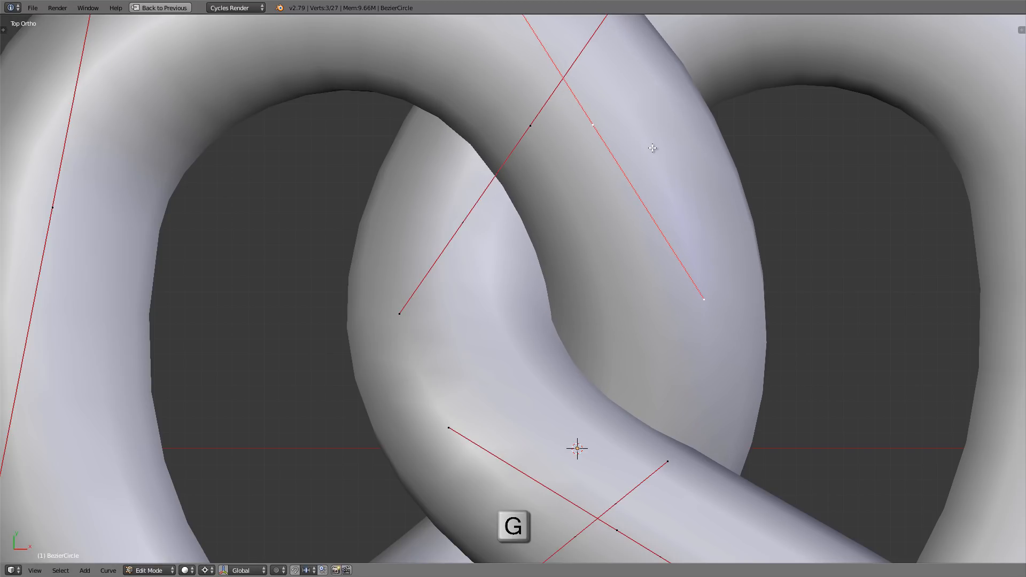
pyautogui.rightClick(526, 126)
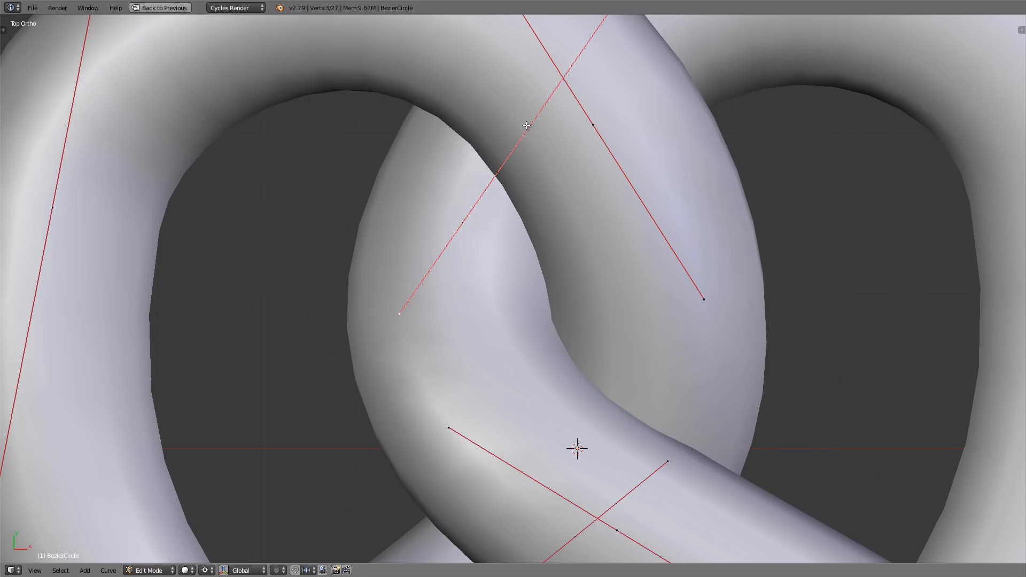
pyautogui.press('g')
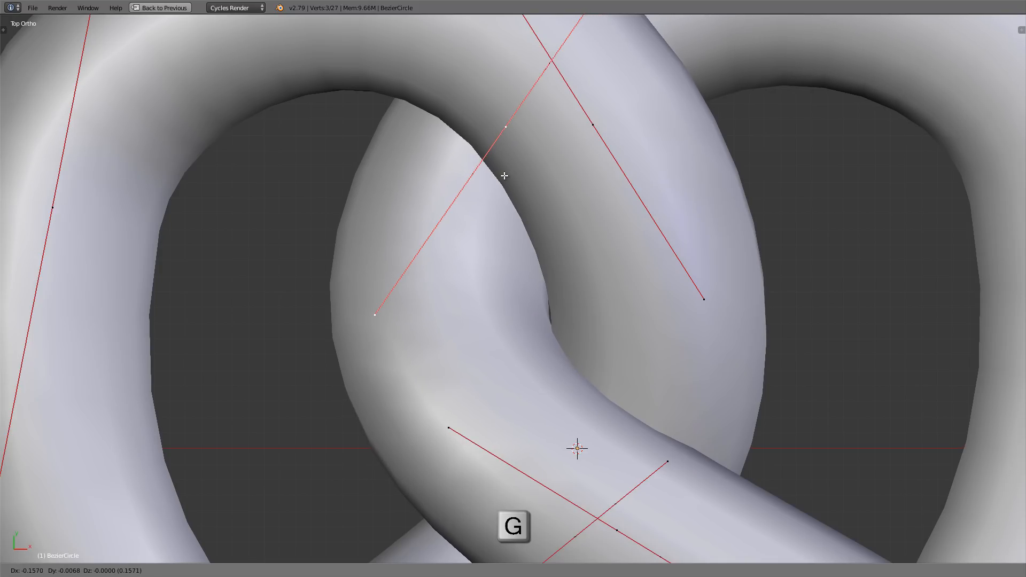
pyautogui.click(504, 172)
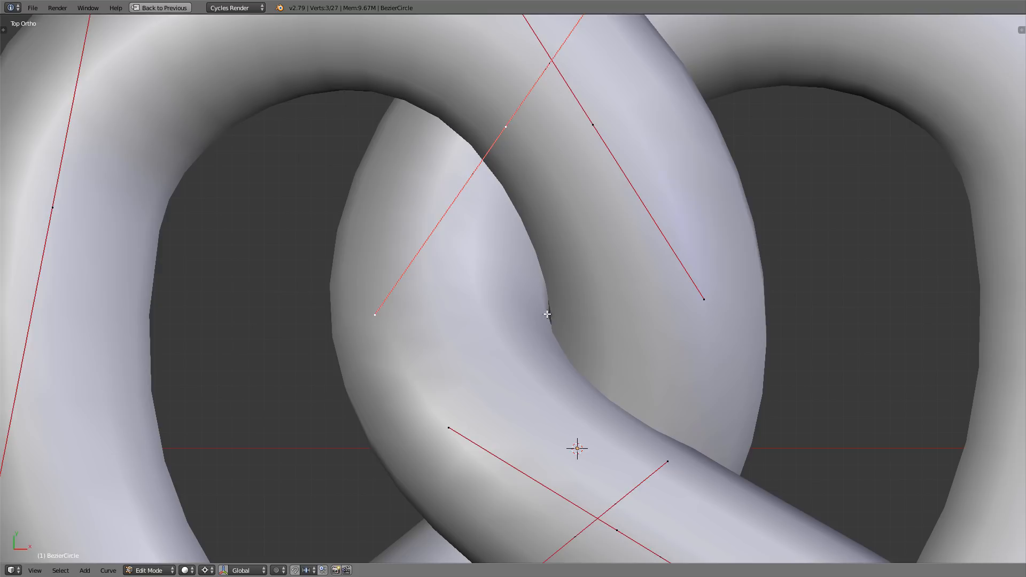
# - Lower the outer handle of the lower right arm's tip so the arm end tilts down over the bottom loop
pyautogui.moveTo(547, 314); pyautogui.dragTo(636, 276, button='middle')
pyautogui.scroll(2, 477, 329)
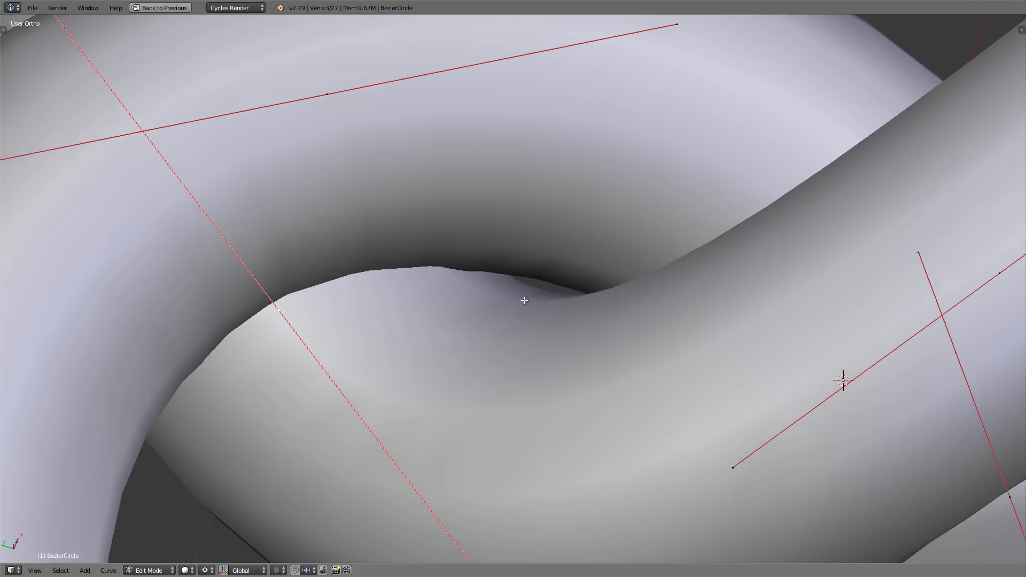
pyautogui.scroll(-4, 552, 271)
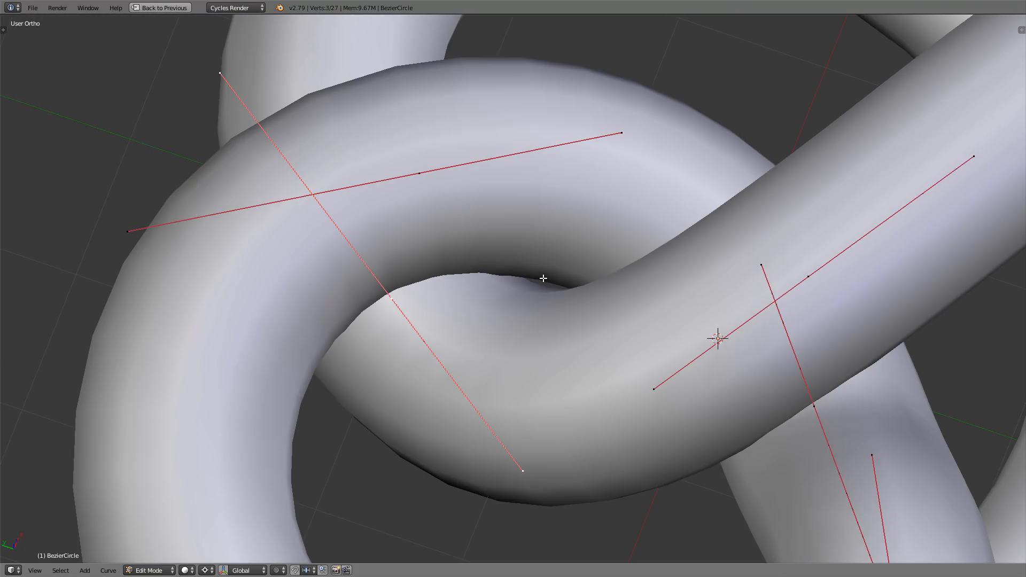
pyautogui.scroll(-3, 543, 279)
pyautogui.moveTo(538, 264); pyautogui.dragTo(465, 222, button='middle')
pyautogui.scroll(-2, 375, 240)
pyautogui.moveTo(417, 256); pyautogui.dragTo(566, 191, button='middle')
pyautogui.scroll(2, 594, 183)
pyautogui.moveTo(573, 246); pyautogui.dragTo(584, 191, button='middle')
pyautogui.scroll(2, 584, 192)
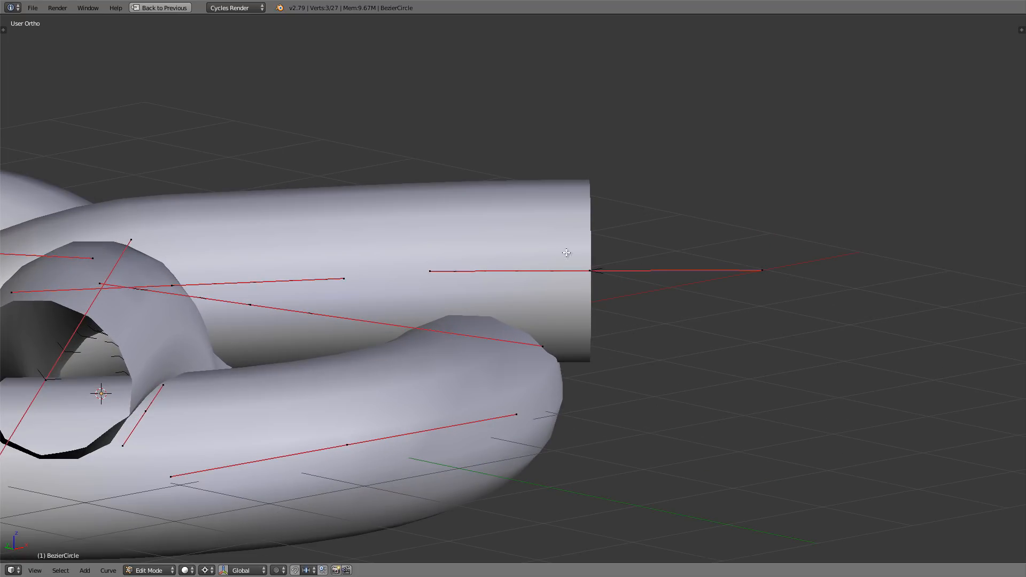
pyautogui.rightClick(754, 269)
pyautogui.press('g')
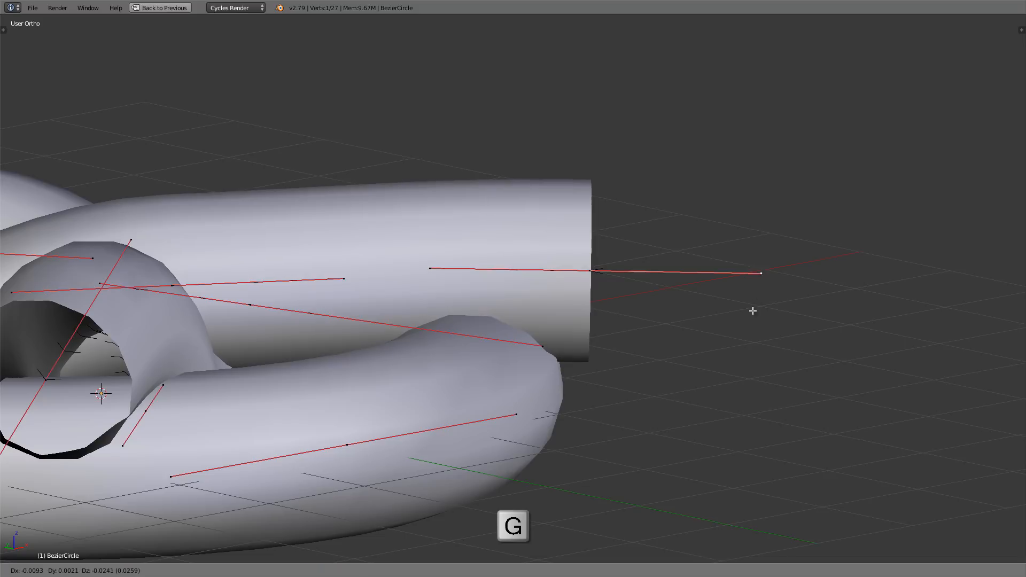
pyautogui.click(758, 351)
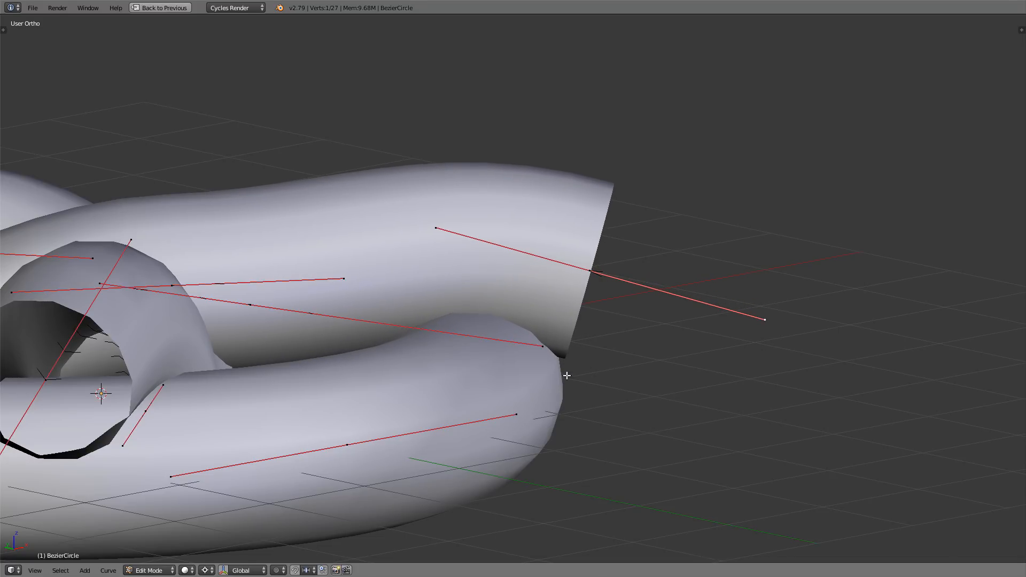
# - Move the lower right arm's tip point about 0.1 outward to extend the arm end over the bottom loop
pyautogui.rightClick(592, 271)
pyautogui.press('g')
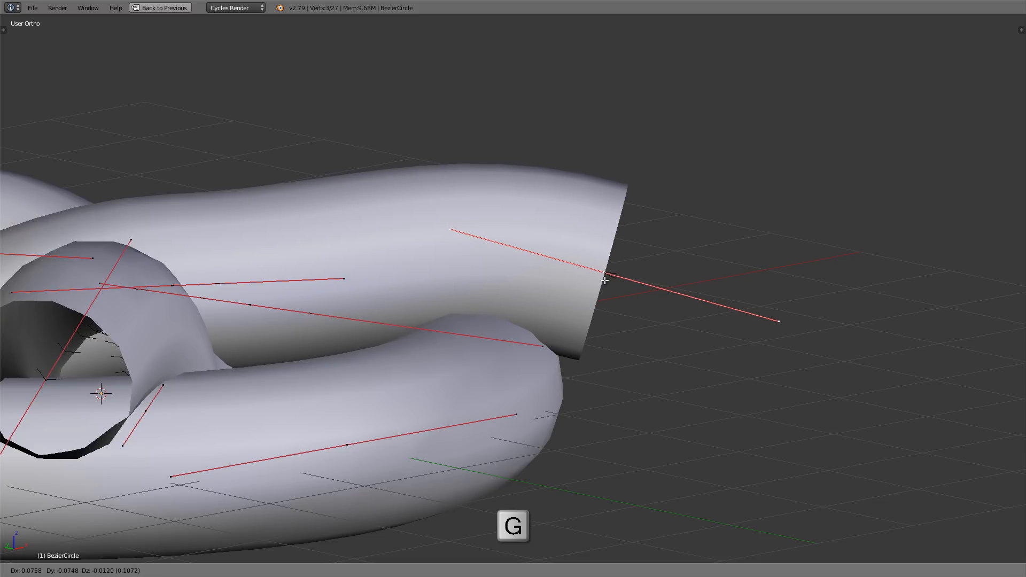
pyautogui.keyDown('shift'); pyautogui.moveTo(568, 224); pyautogui.dragTo(629, 223, button='middle'); pyautogui.keyUp('shift')
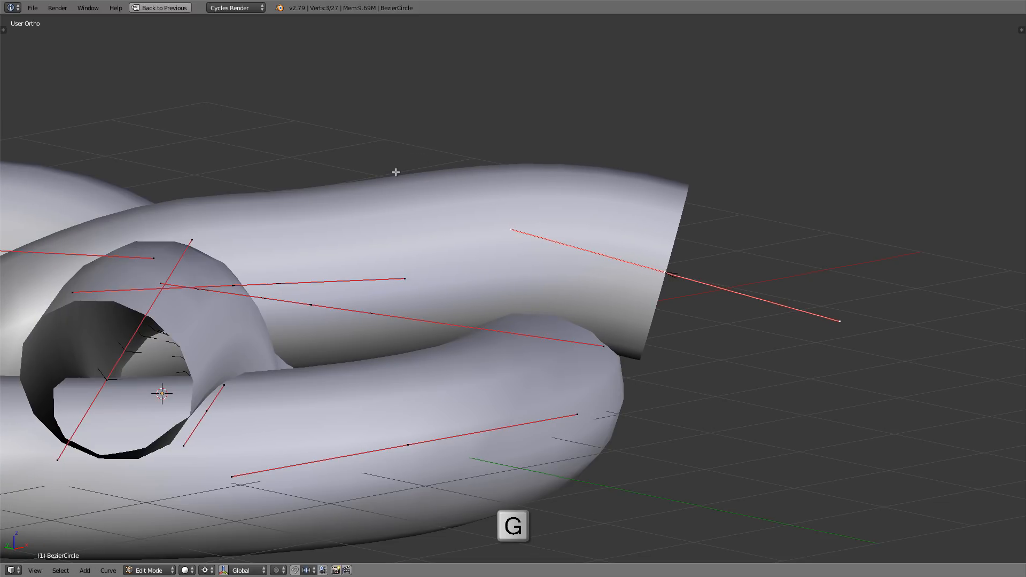
pyautogui.moveTo(300, 184); pyautogui.dragTo(342, 342, button='middle')
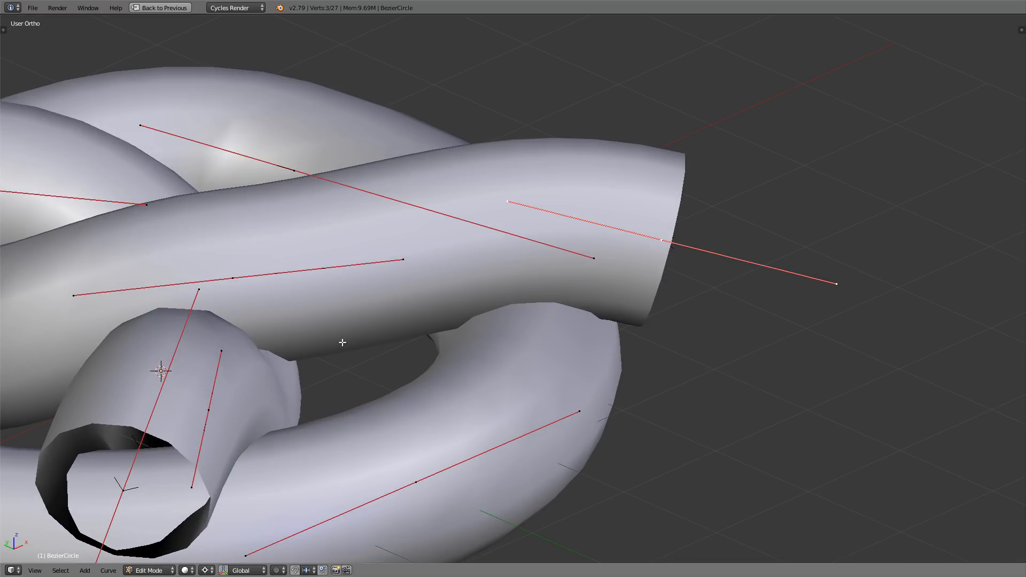
pyautogui.moveTo(363, 294); pyautogui.dragTo(358, 266, button='middle')
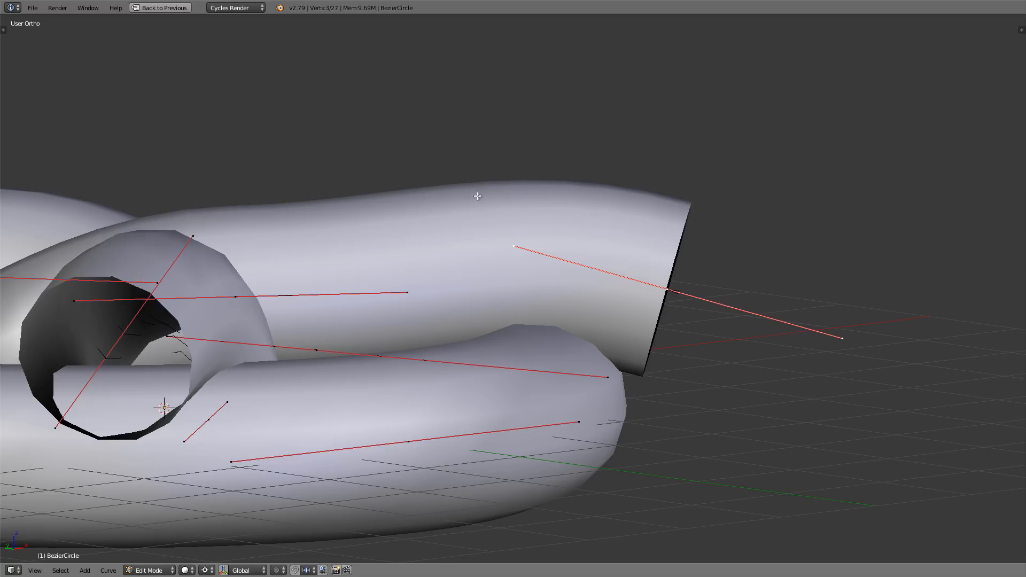
# - Move the lower left arm's tip point slightly outward so its end extends over the bottom loop's edge
pyautogui.moveTo(151, 370); pyautogui.dragTo(250, 285, button='middle')
pyautogui.scroll(-2, 297, 276)
pyautogui.scroll(2, 284, 279)
pyautogui.rightClick(223, 278)
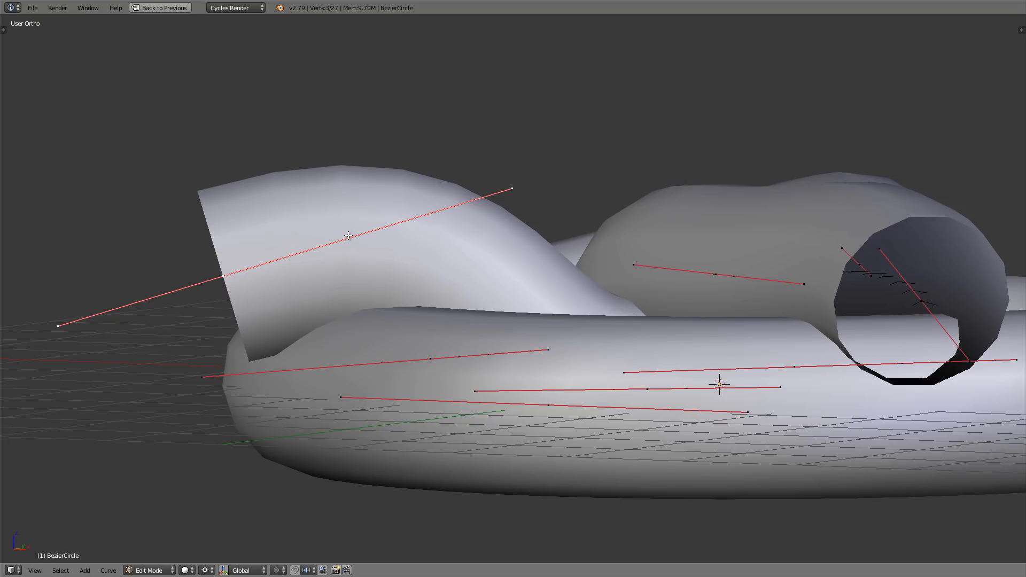
pyautogui.press('g')
pyautogui.click(328, 240)
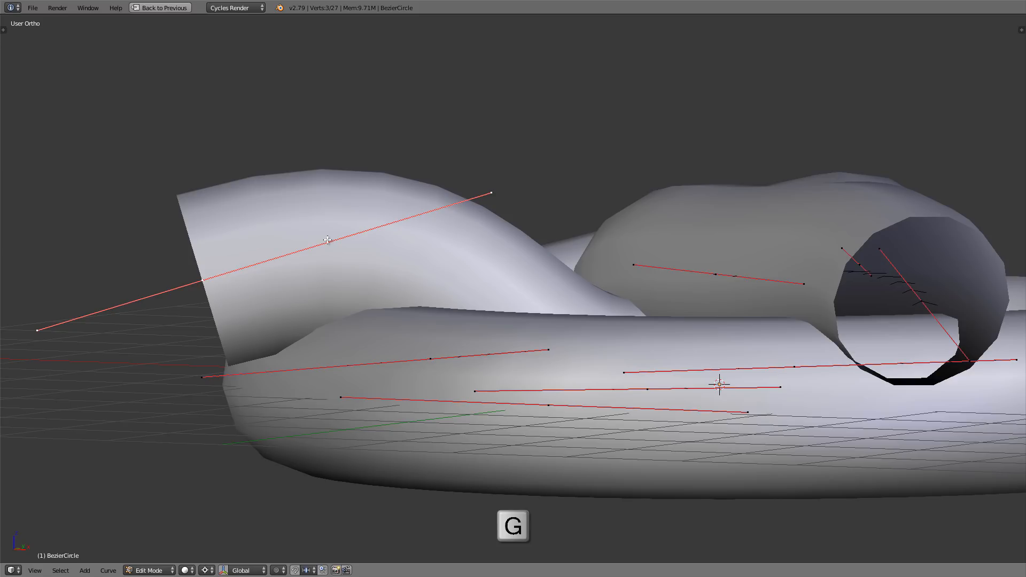
pyautogui.keyDown('shift'); pyautogui.moveTo(394, 228); pyautogui.dragTo(372, 228, button='middle'); pyautogui.keyUp('shift')
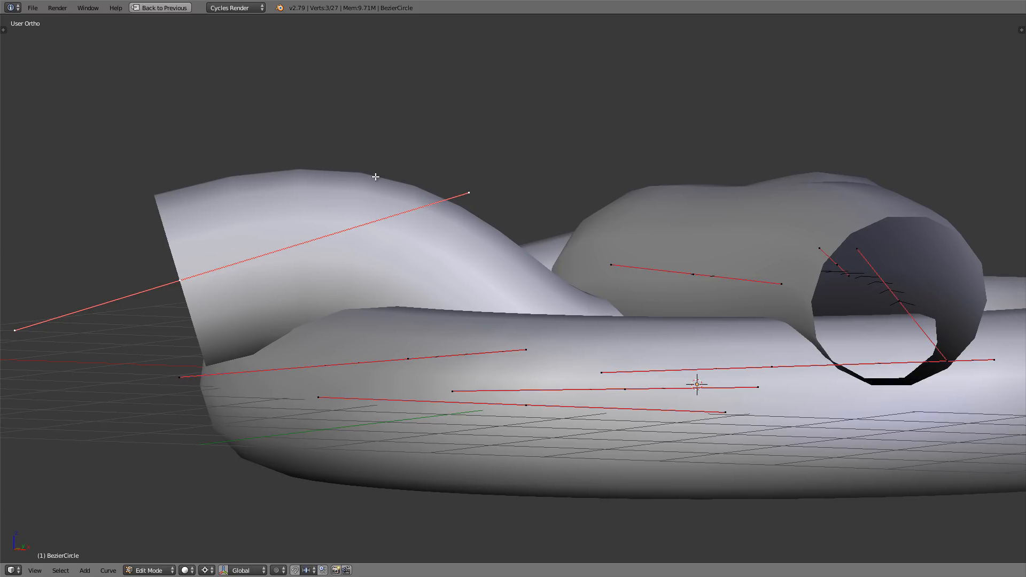
# - Move the inner handle of the lower left arm's tip farther inward along the arm to reshape its bend over the bottom loop
pyautogui.rightClick(477, 192)
pyautogui.press('g')
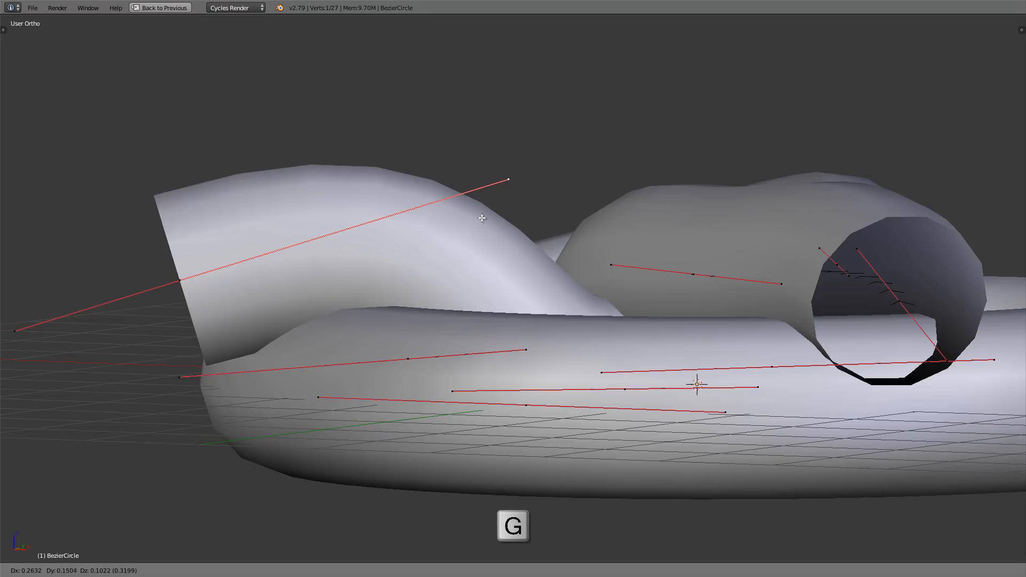
pyautogui.click(378, 216)
pyautogui.moveTo(379, 215); pyautogui.dragTo(406, 251, button='middle')
pyautogui.moveTo(500, 228); pyautogui.dragTo(466, 275, button='middle')
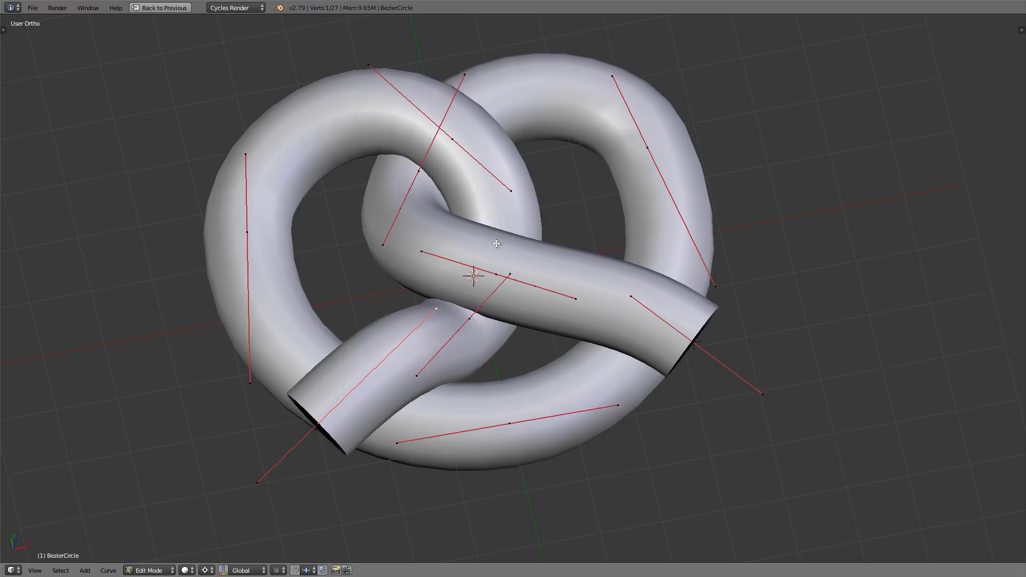
# - Show the pretzel as wireframe from above, convert the curve to a mesh, and enter Edit Mode on it
pyautogui.press('z')
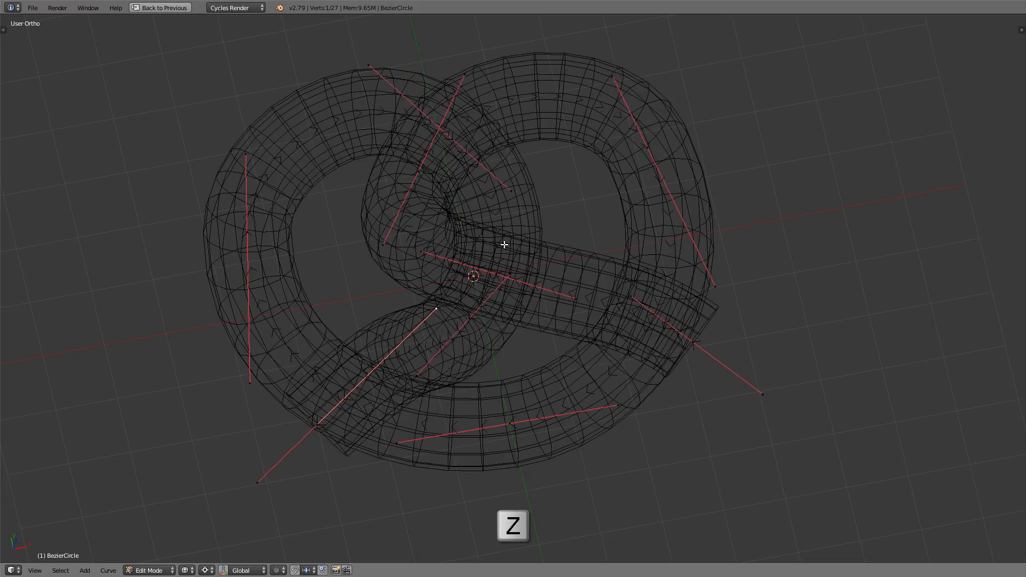
pyautogui.moveTo(504, 246); pyautogui.dragTo(428, 242, button='middle')
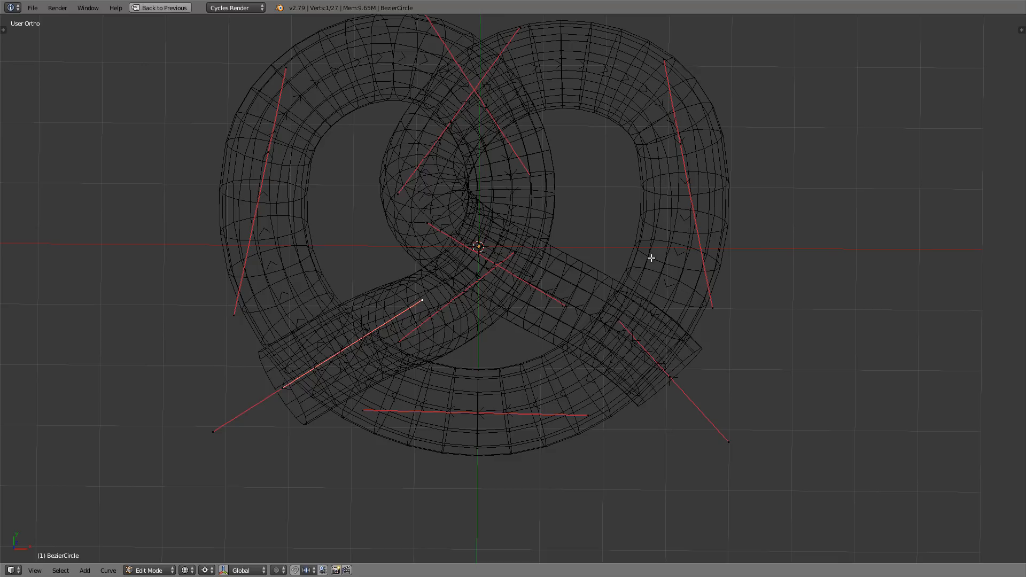
pyautogui.keyDown('shift'); pyautogui.moveTo(652, 256); pyautogui.dragTo(659, 277, button='middle'); pyautogui.keyUp('shift')
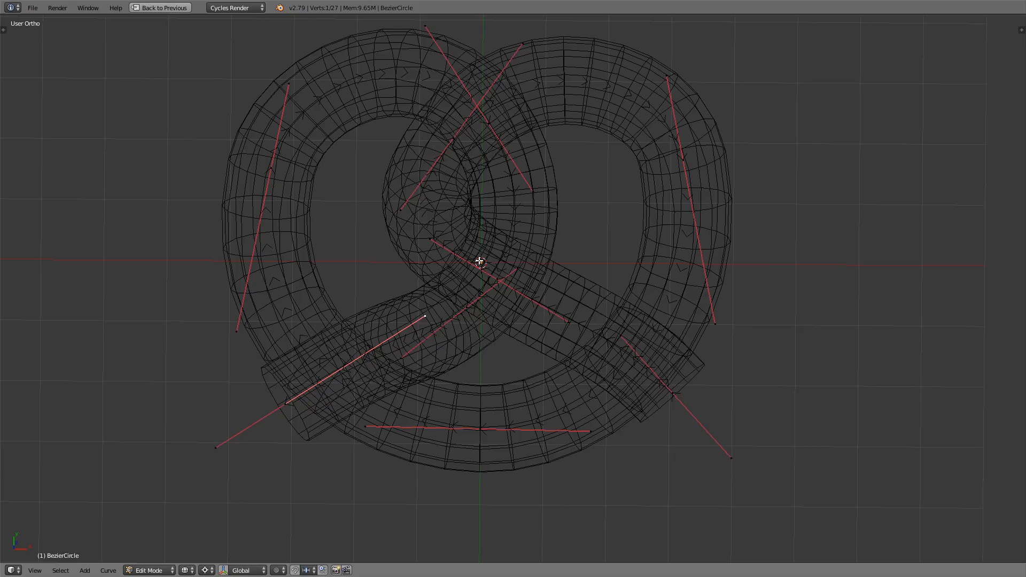
pyautogui.press('Tab')
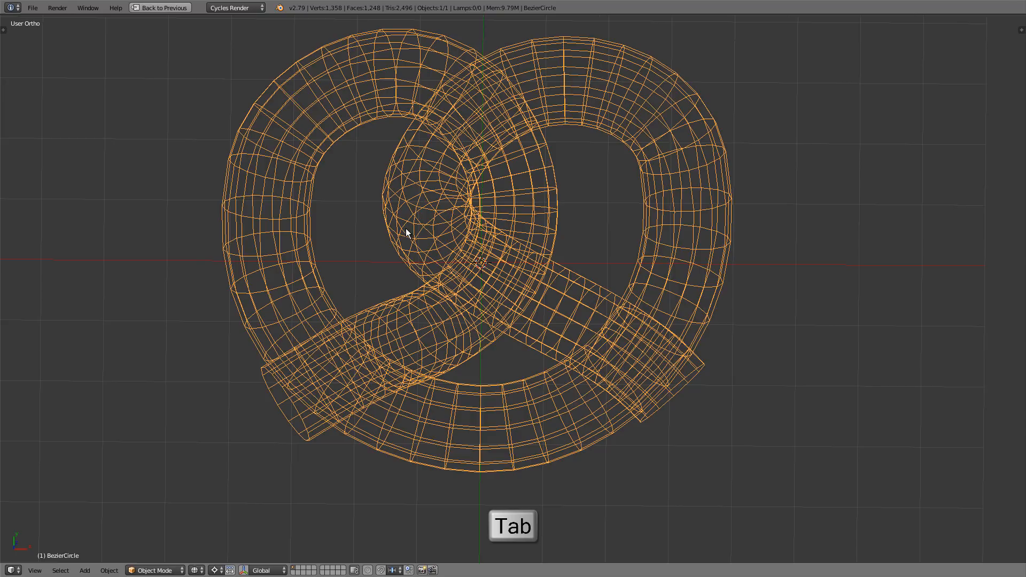
pyautogui.hotkey('alt', 'c')
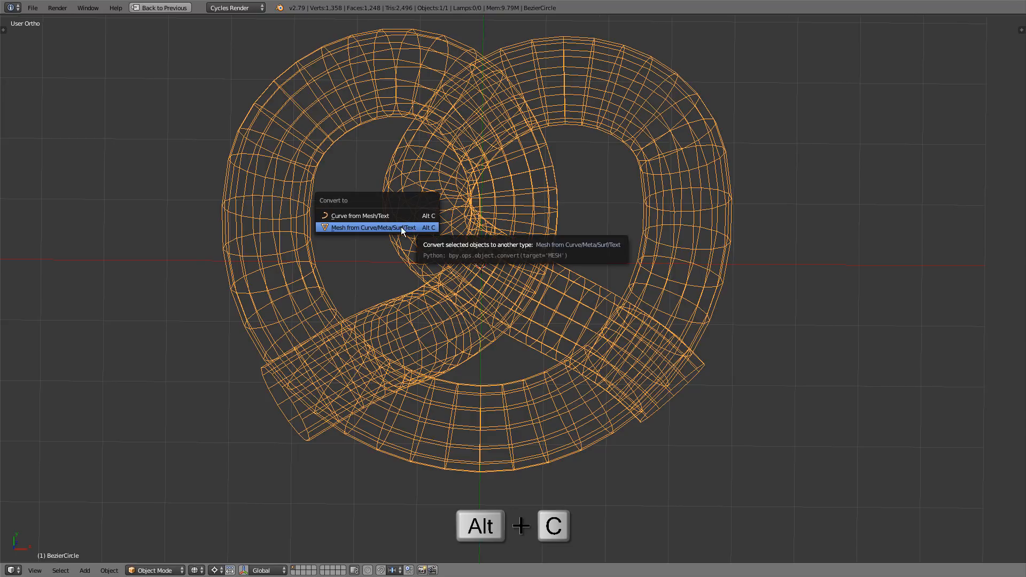
pyautogui.click(371, 228)
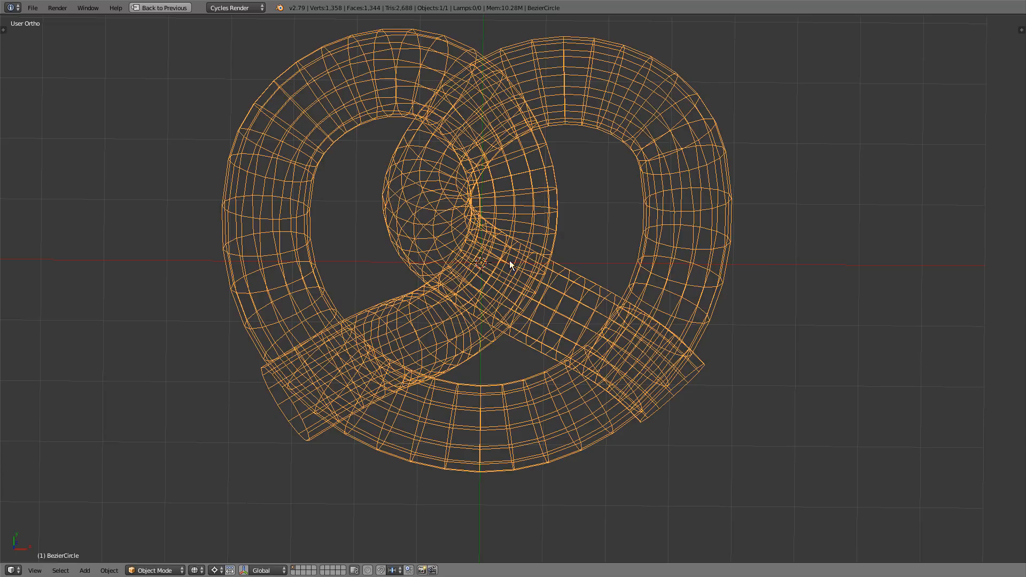
pyautogui.press('Tab')
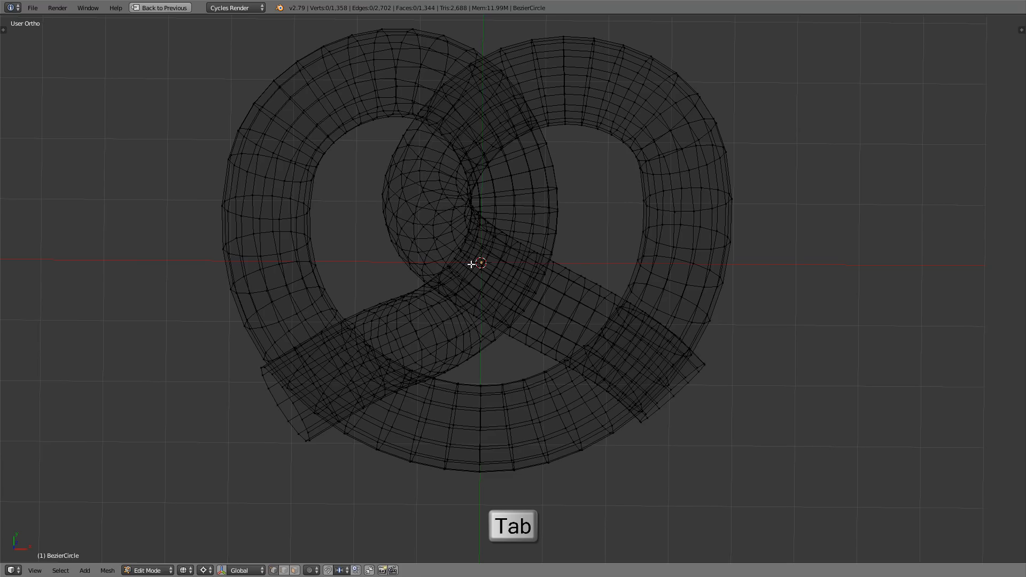
pyautogui.rightClick(308, 244)
pyautogui.rightClick(311, 216)
pyautogui.press('g')
pyautogui.rightClick(320, 219)
pyautogui.rightClick(219, 205)
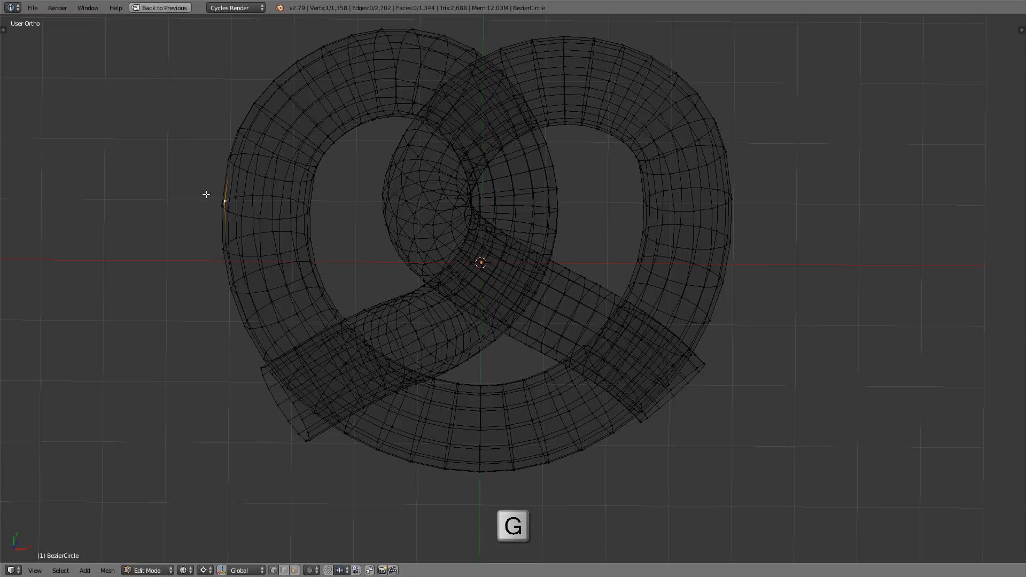
pyautogui.press('g')
pyautogui.rightClick(200, 194)
# - Return to solid shading and select the open edge loop at the end of the lower right arm
pyautogui.press('z')
pyautogui.press('g')
pyautogui.rightClick(226, 143)
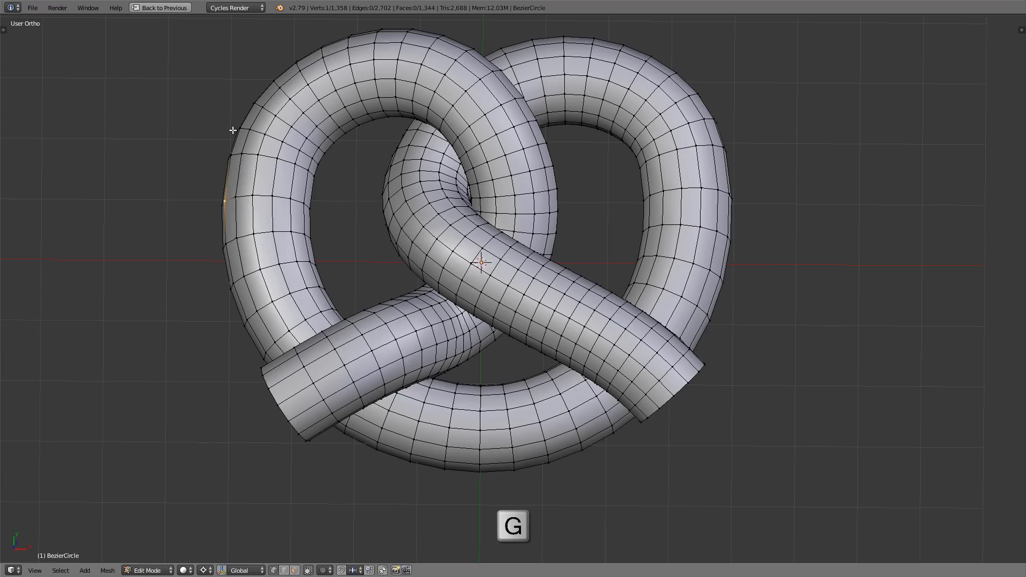
pyautogui.rightClick(233, 130)
pyautogui.press('g')
pyautogui.rightClick(174, 121)
pyautogui.moveTo(533, 283); pyautogui.dragTo(683, 341, button='middle')
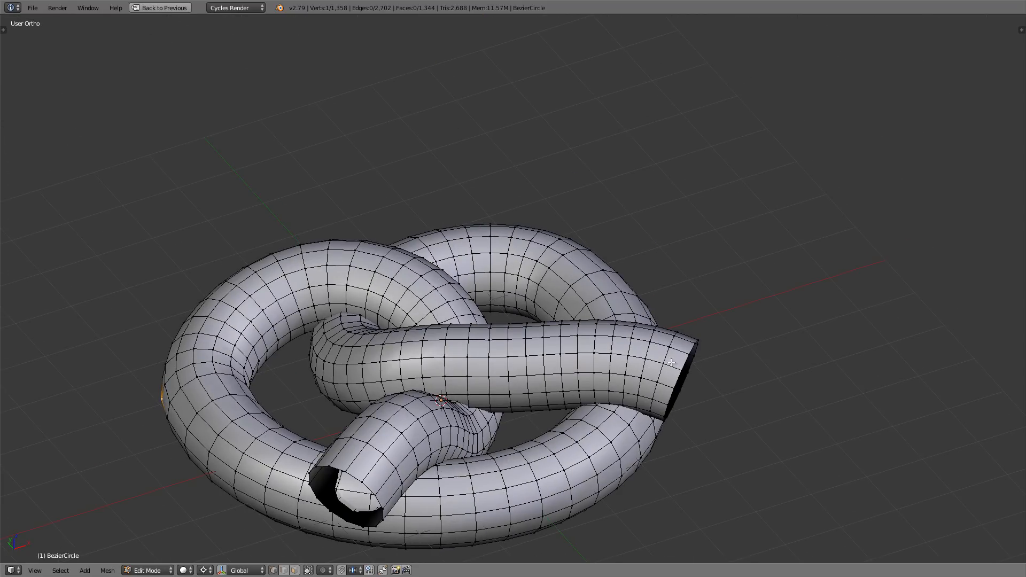
pyautogui.scroll(5, 670, 363)
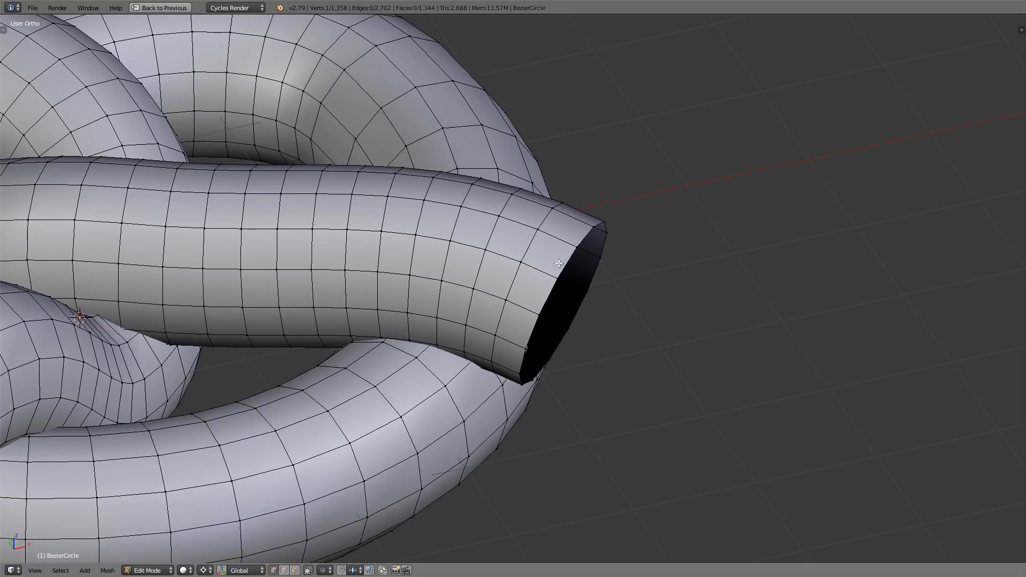
pyautogui.moveTo(559, 264); pyautogui.dragTo(560, 261, button='middle')
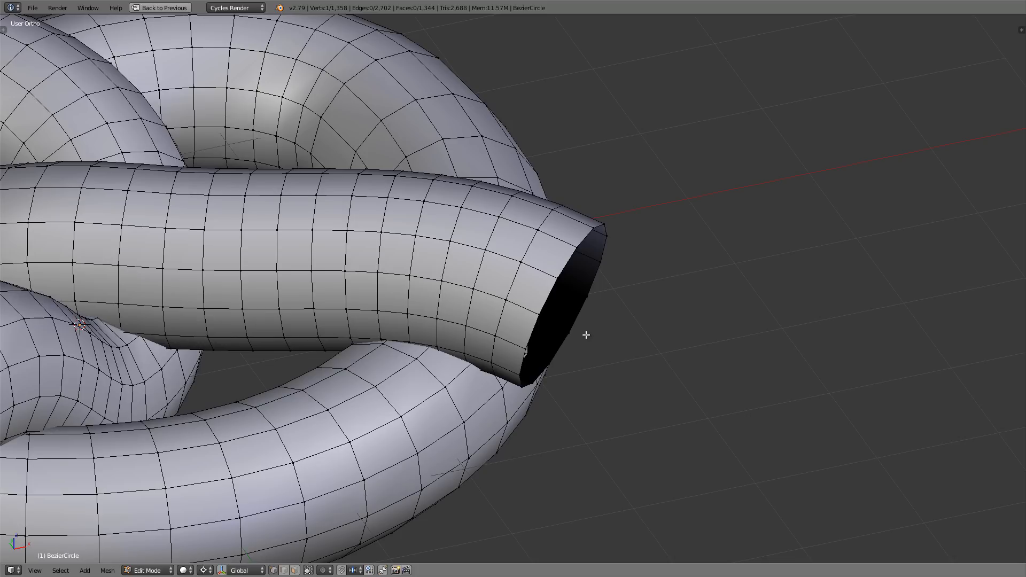
pyautogui.keyDown('alt'); pyautogui.rightClick(597, 277); pyautogui.keyUp('alt')
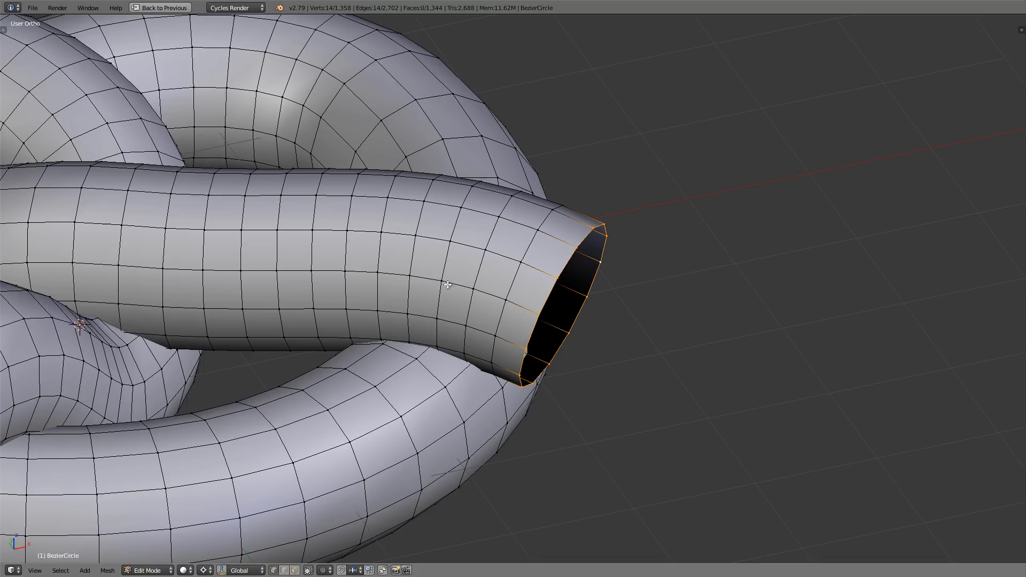
# - Extrude the lower right arm's open end loop outward by about 0.45
pyautogui.moveTo(450, 284); pyautogui.dragTo(476, 259, button='middle')
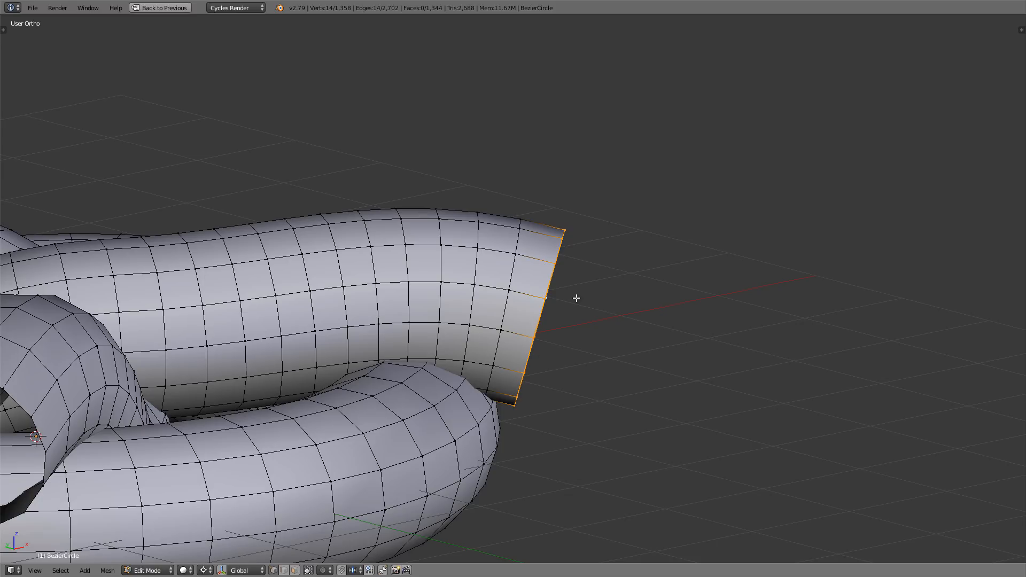
pyautogui.press('e')
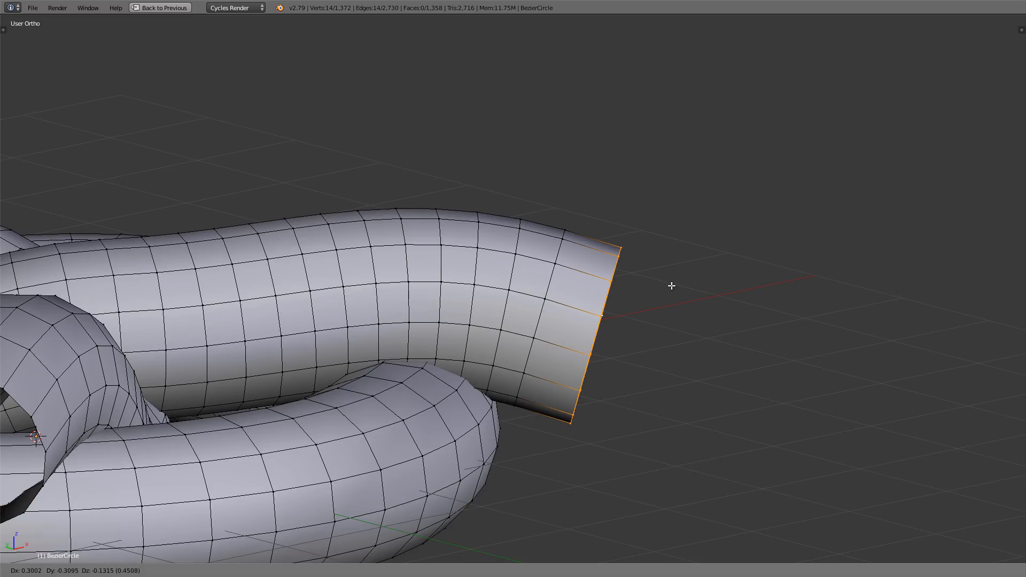
pyautogui.click(672, 286)
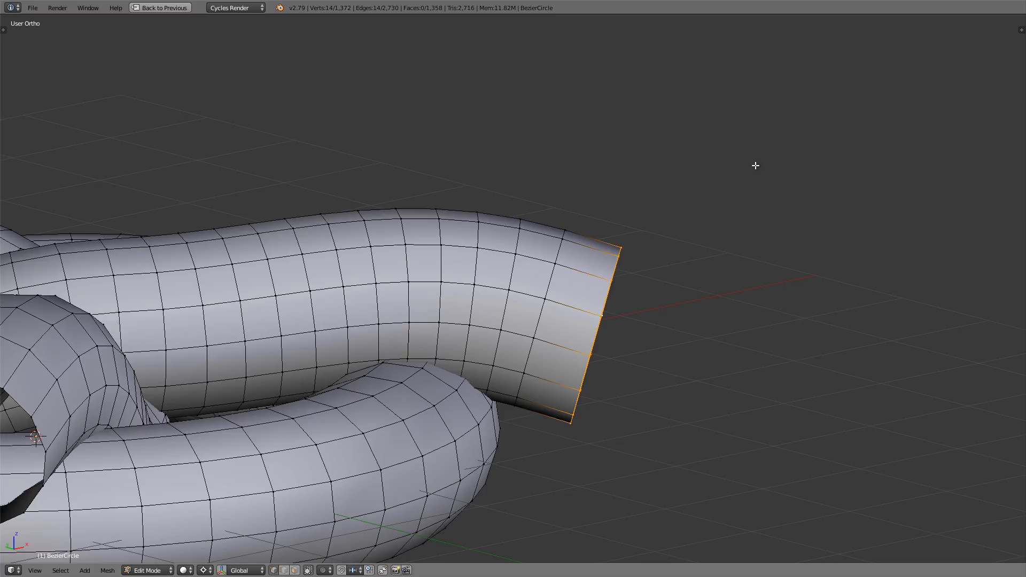
# - Set the pivot point to Median Point and scale the extruded end loop to about 0.8
pyautogui.press('s')
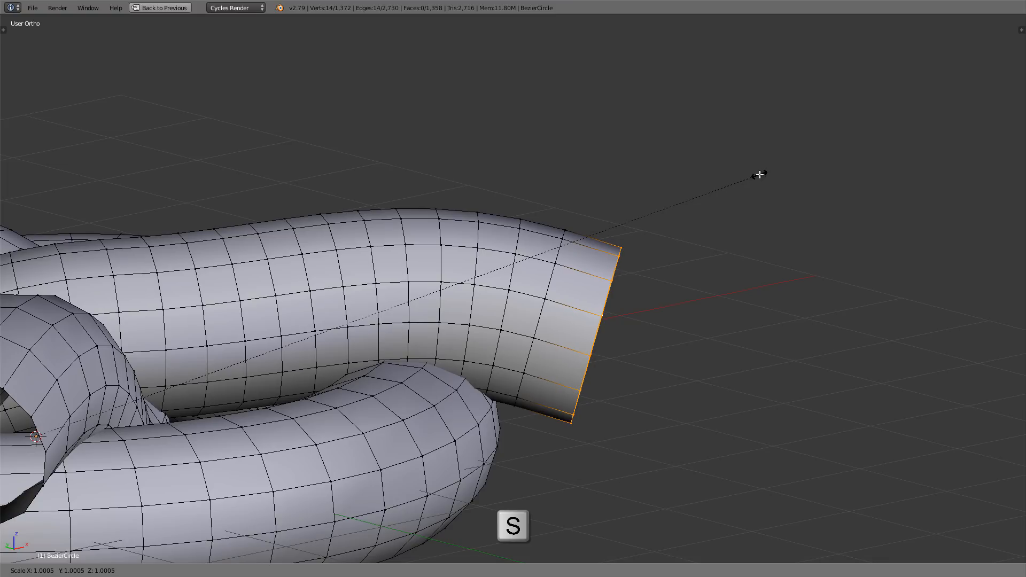
pyautogui.click(761, 181)
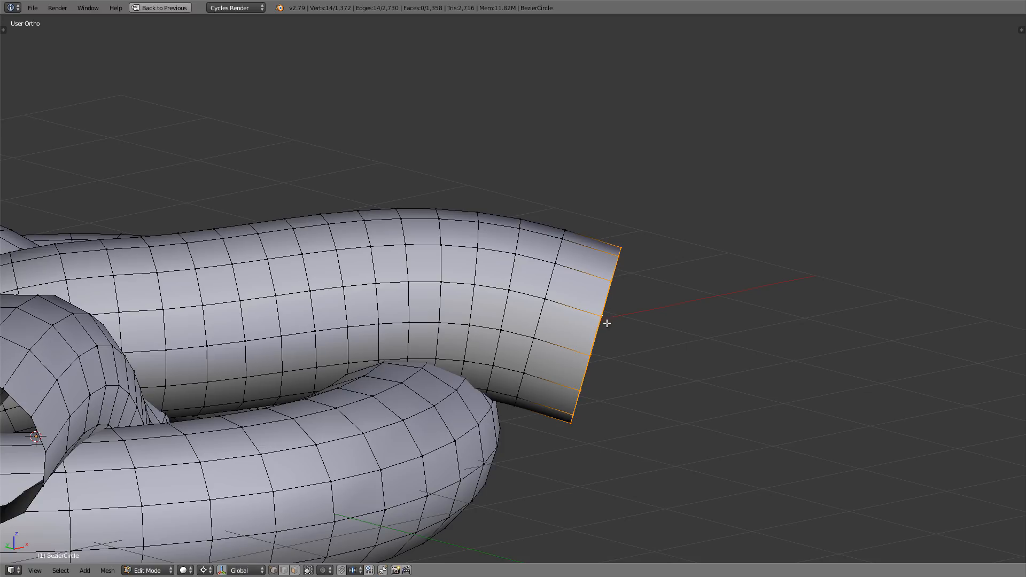
pyautogui.click(204, 571)
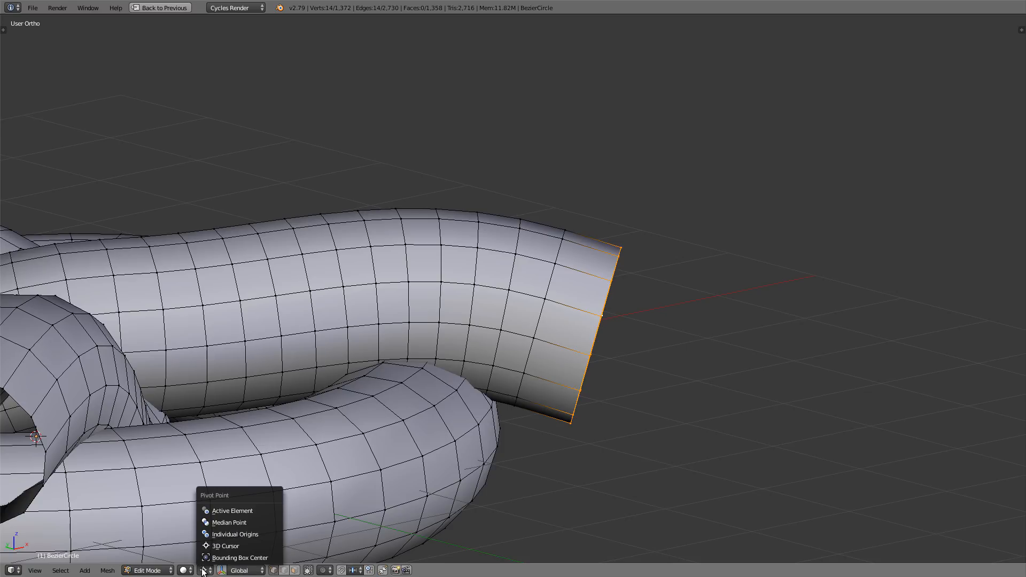
pyautogui.click(257, 523)
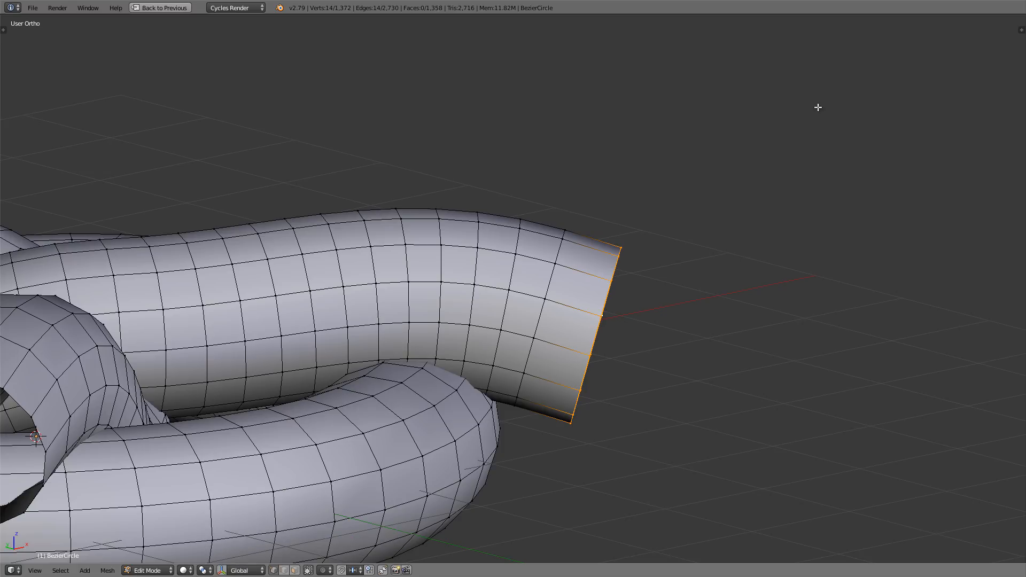
pyautogui.press('s')
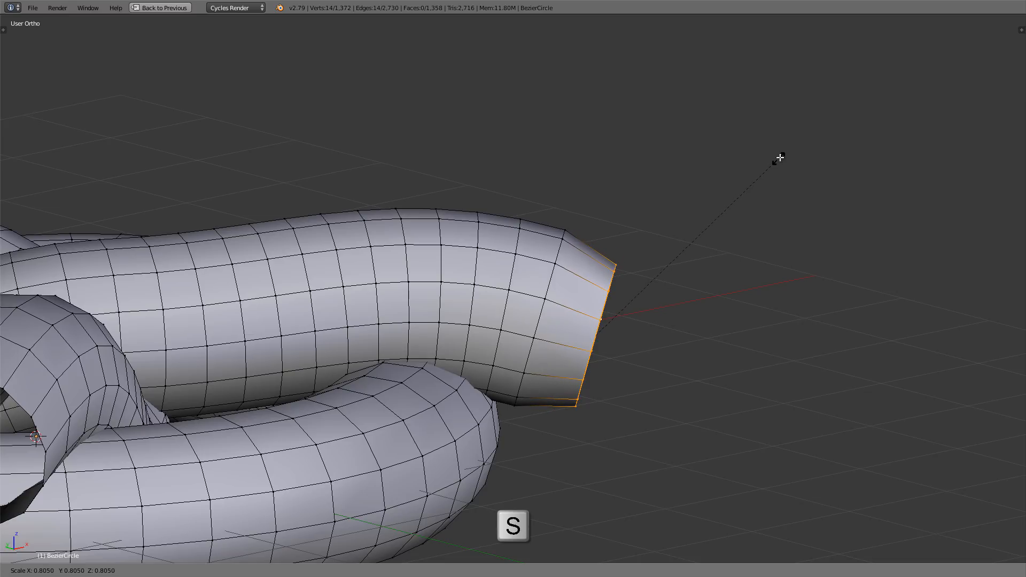
pyautogui.click(779, 158)
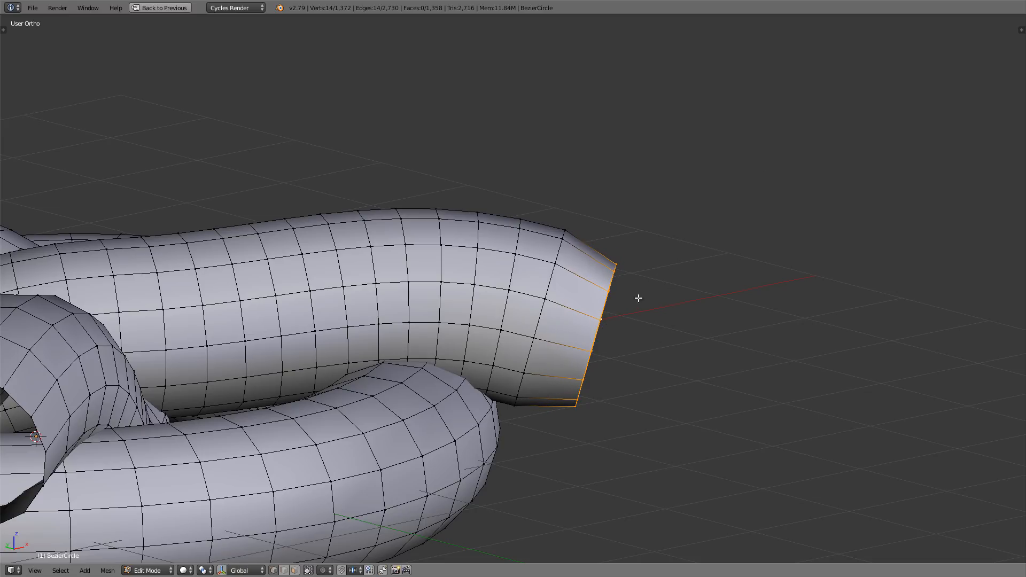
# - Extrude the end loop about 0.17 farther outward and shrink it to continue rounding off the arm's tip
pyautogui.press('e')
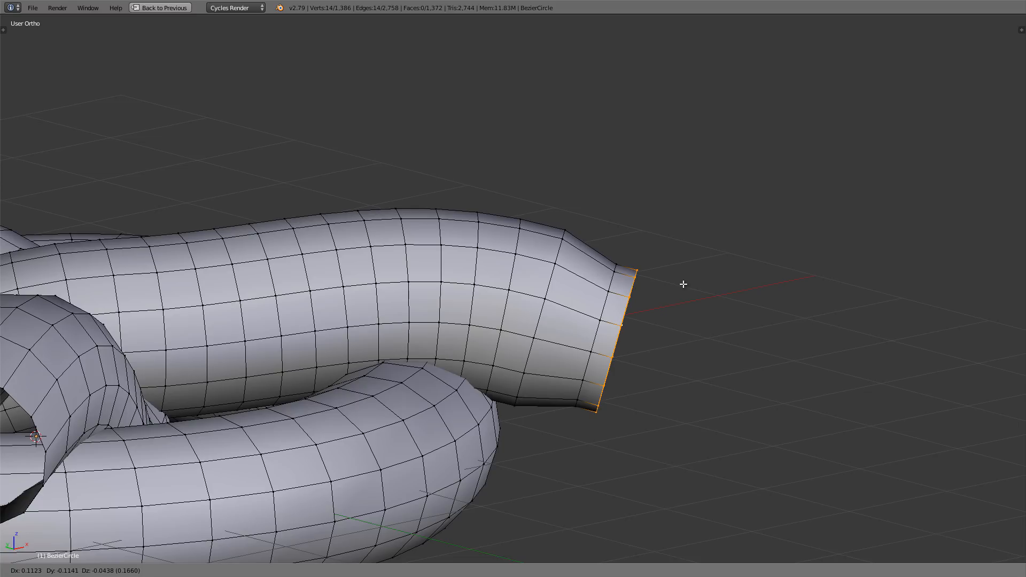
pyautogui.click(683, 285)
pyautogui.press('s')
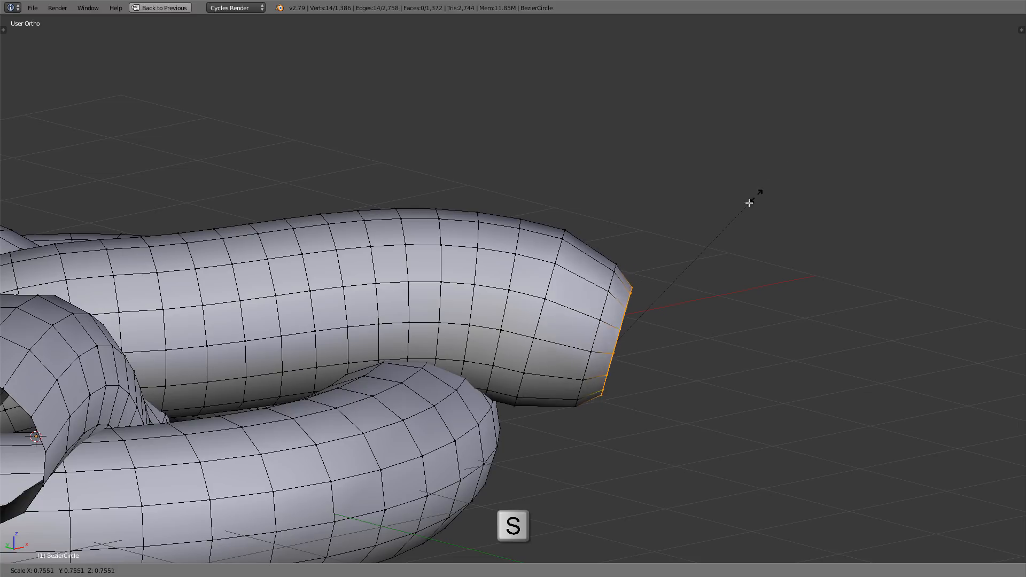
pyautogui.click(709, 232)
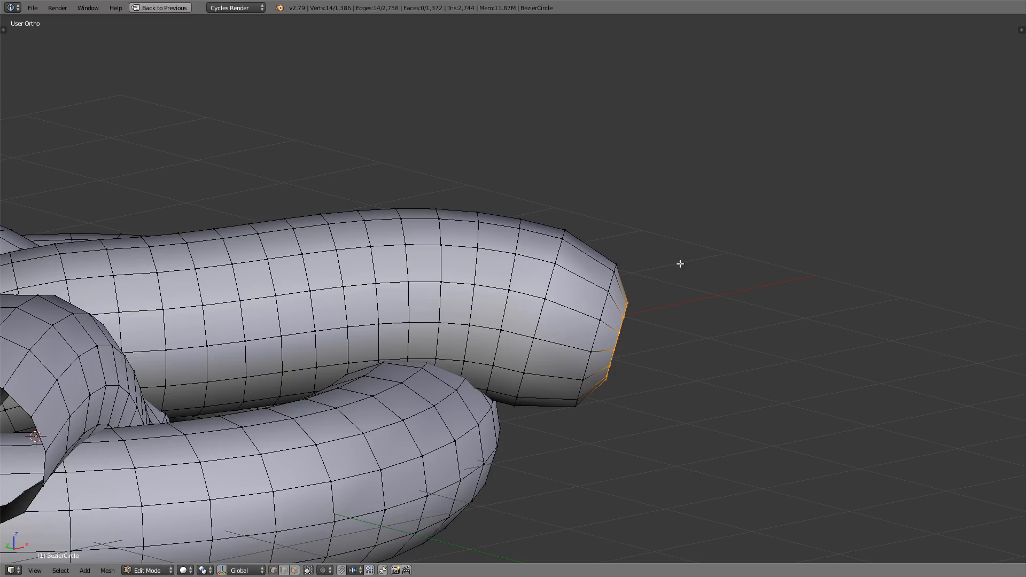
# - Extrude the end loop another 0.07 or so outward and scale it to about 0.4, leaving a small opening
pyautogui.scroll(4, 643, 351)
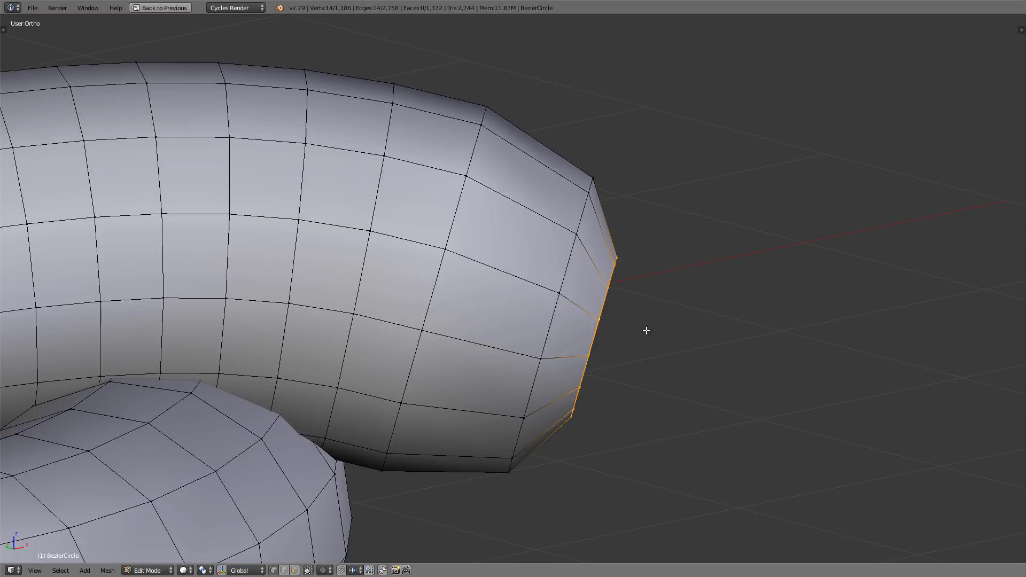
pyautogui.press('e')
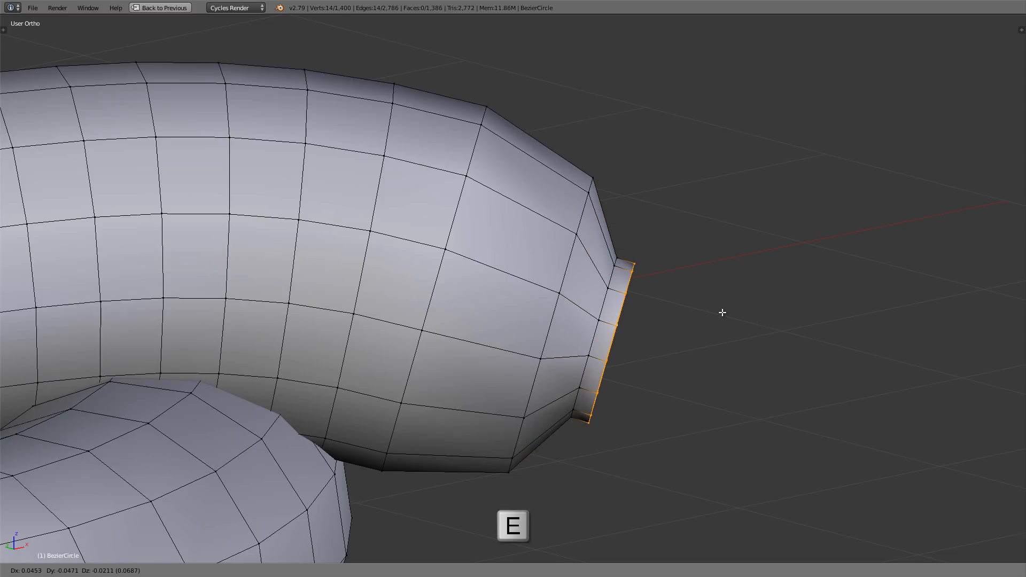
pyautogui.click(722, 312)
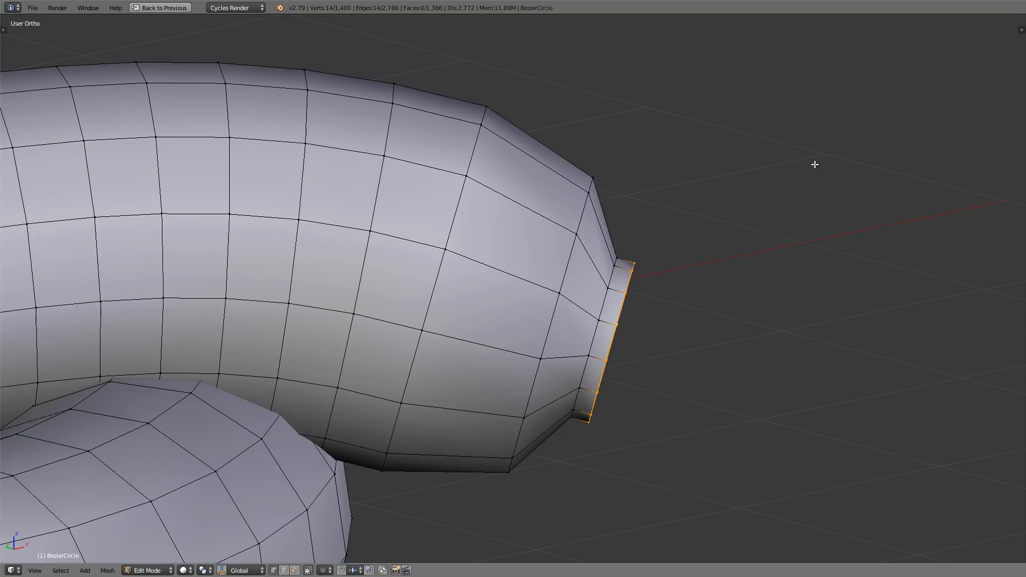
pyautogui.press('s')
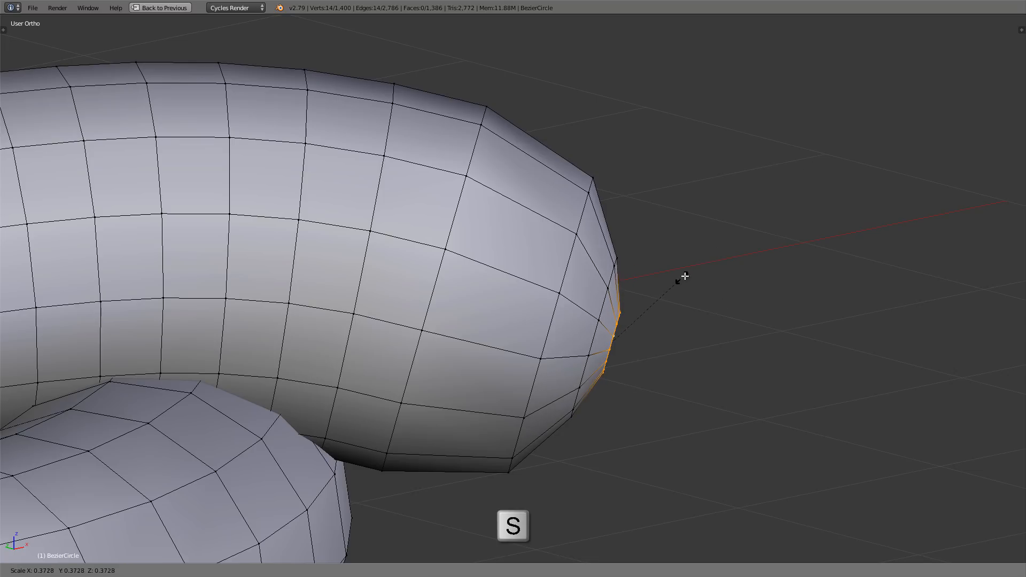
pyautogui.click(687, 275)
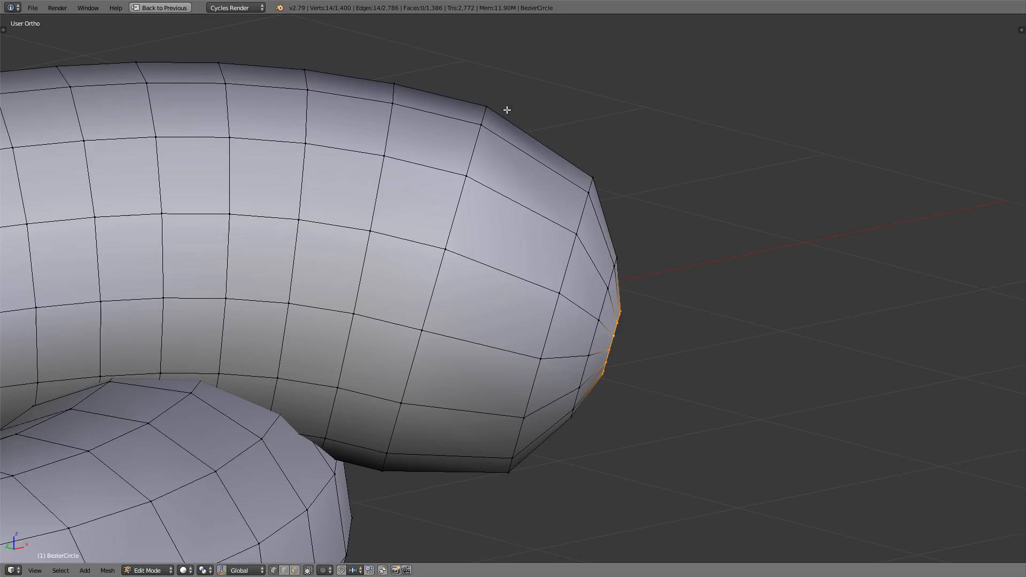
# - Fill a face between the four uppermost vertices of the small opening in the lower right arm's tip
pyautogui.scroll(-2, 600, 313)
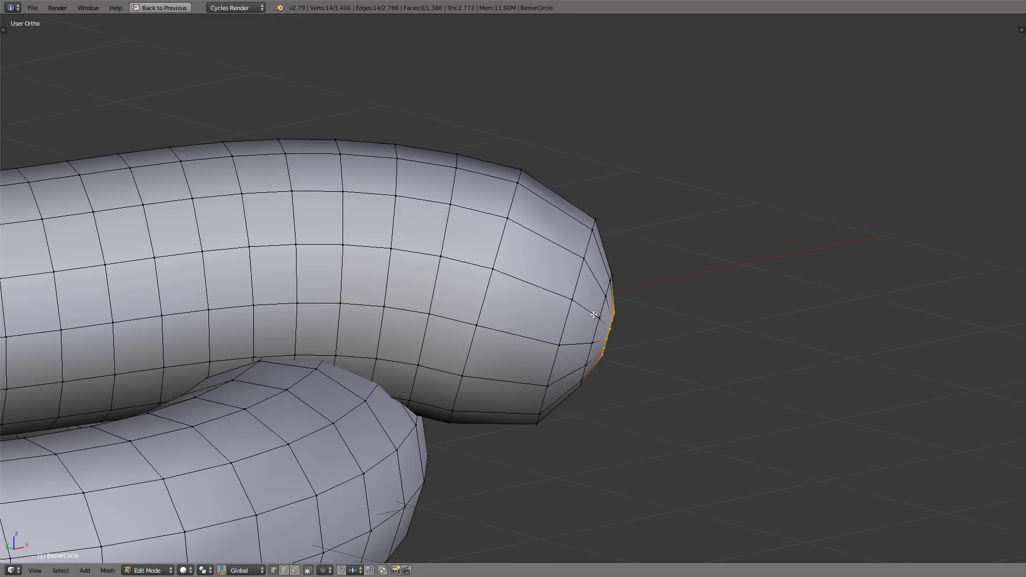
pyautogui.moveTo(604, 313); pyautogui.dragTo(566, 256, button='middle')
pyautogui.scroll(1, 641, 350)
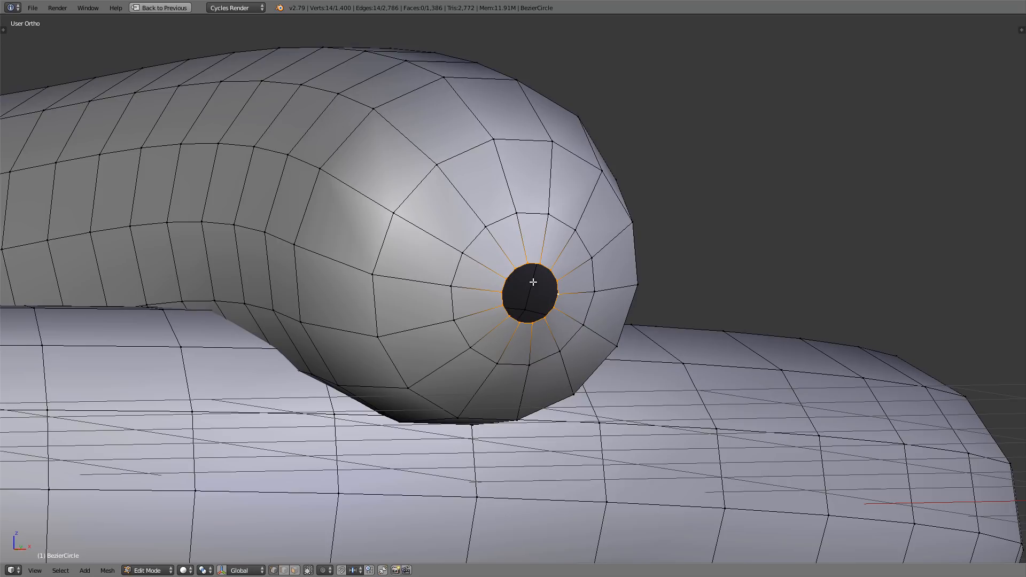
pyautogui.scroll(5, 544, 270)
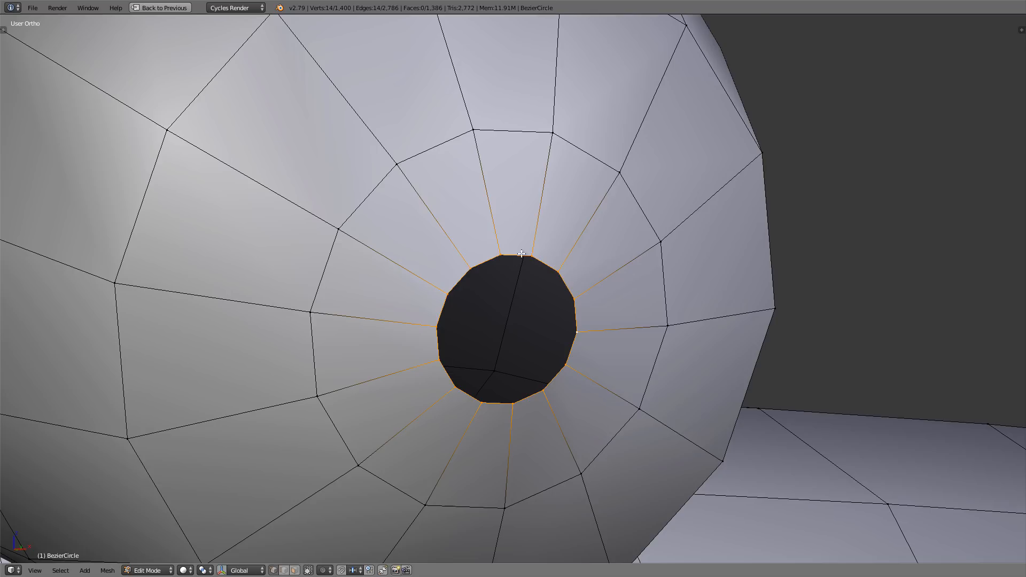
pyautogui.scroll(1, 530, 260)
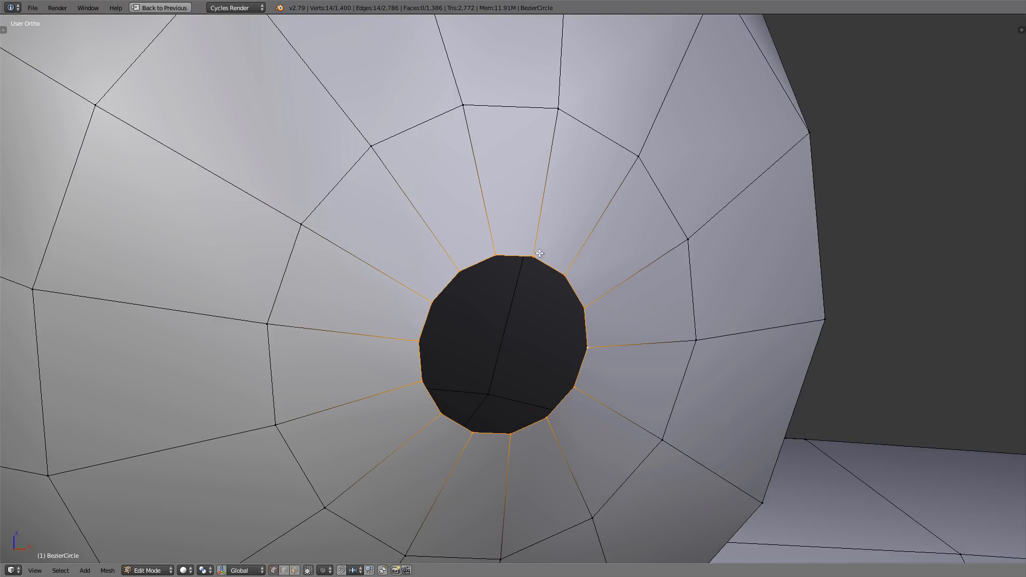
pyautogui.rightClick(492, 255)
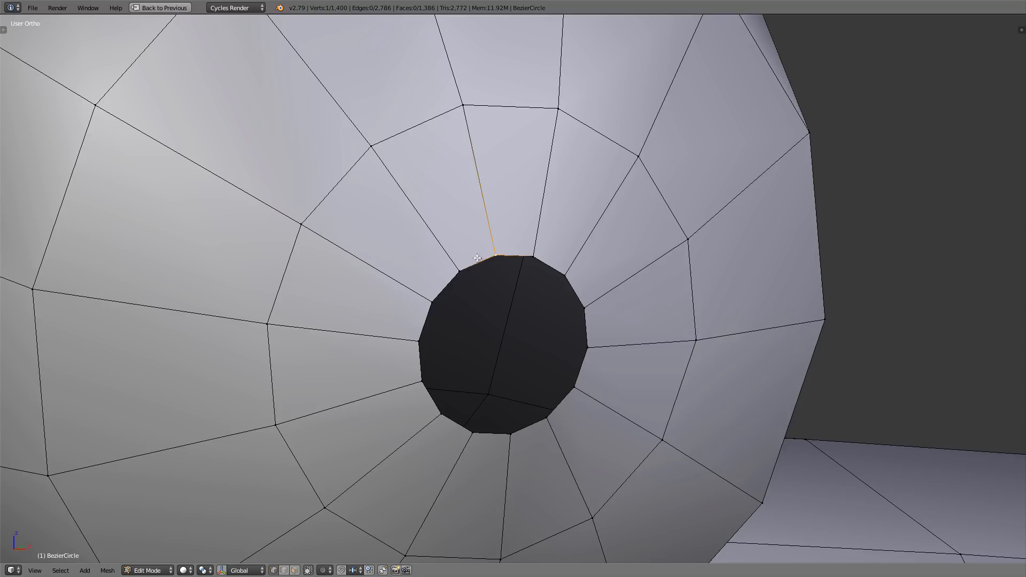
pyautogui.keyDown('shift'); pyautogui.rightClick(461, 271); pyautogui.keyUp('shift')
pyautogui.keyDown('shift'); pyautogui.rightClick(533, 258); pyautogui.keyUp('shift')
pyautogui.keyDown('shift'); pyautogui.rightClick(559, 276); pyautogui.keyUp('shift')
pyautogui.press('f')
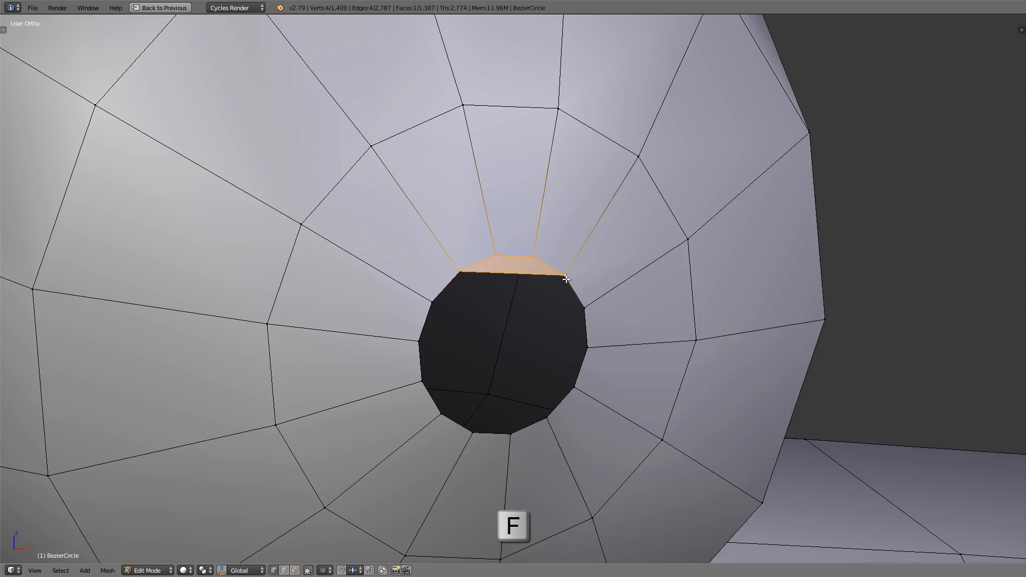
# - Close the rest of the right arm's opening with successive rows of faces spanning it from top to bottom
pyautogui.rightClick(462, 276)
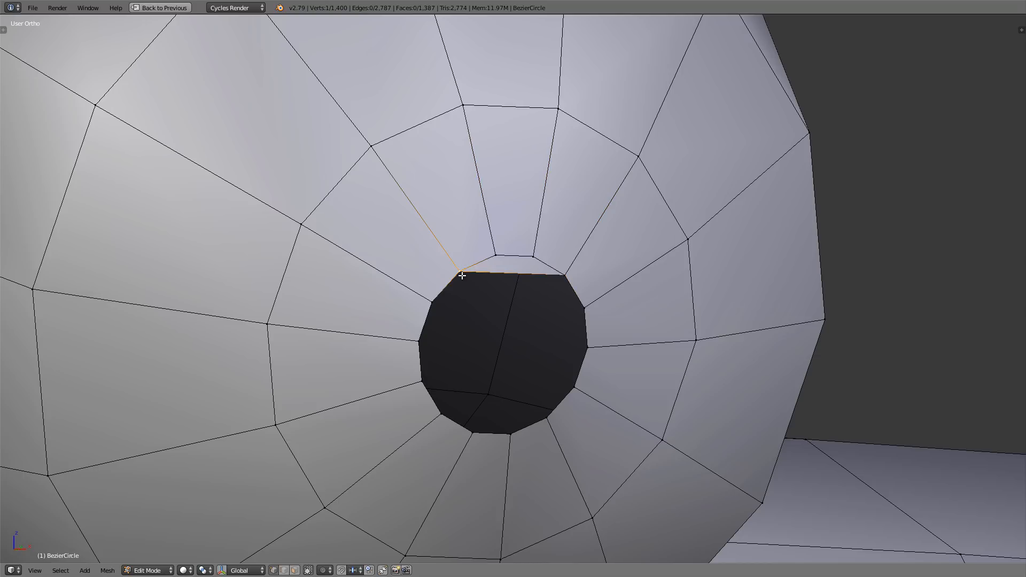
pyautogui.keyDown('shift'); pyautogui.rightClick(561, 274); pyautogui.keyUp('shift')
pyautogui.press('f')
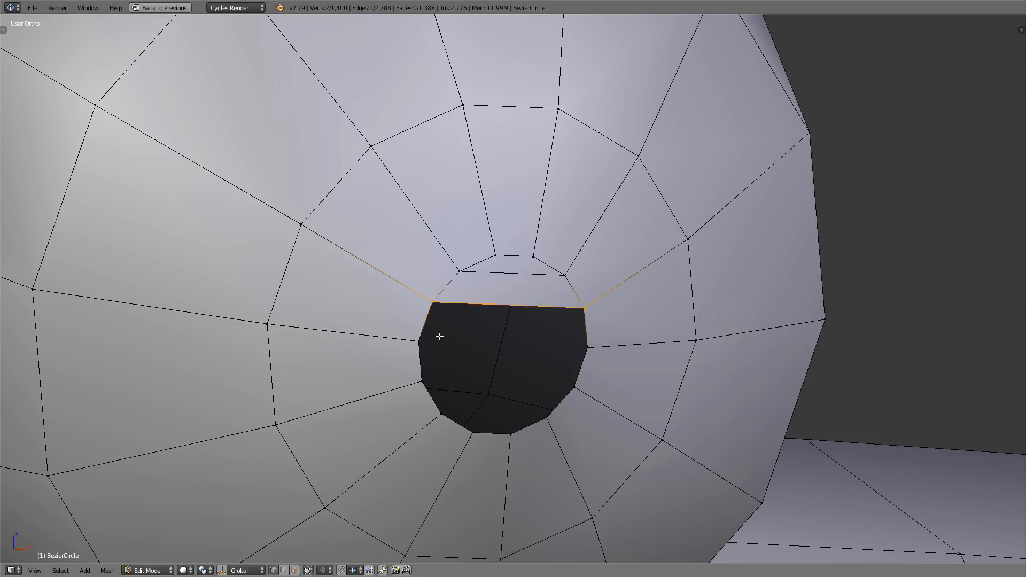
pyautogui.press('f')
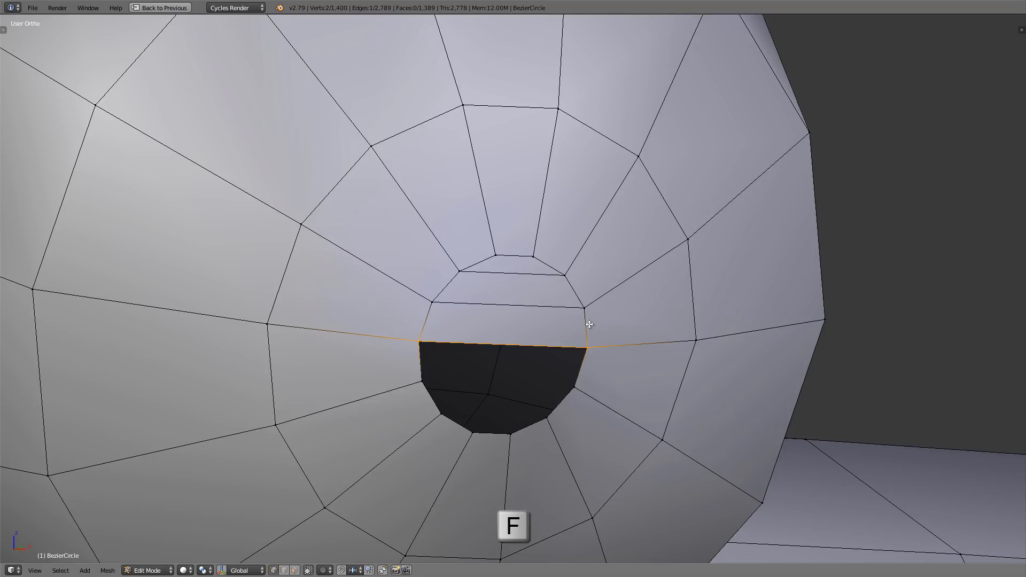
pyautogui.press('f')
pyautogui.press('f')
pyautogui.press('f')
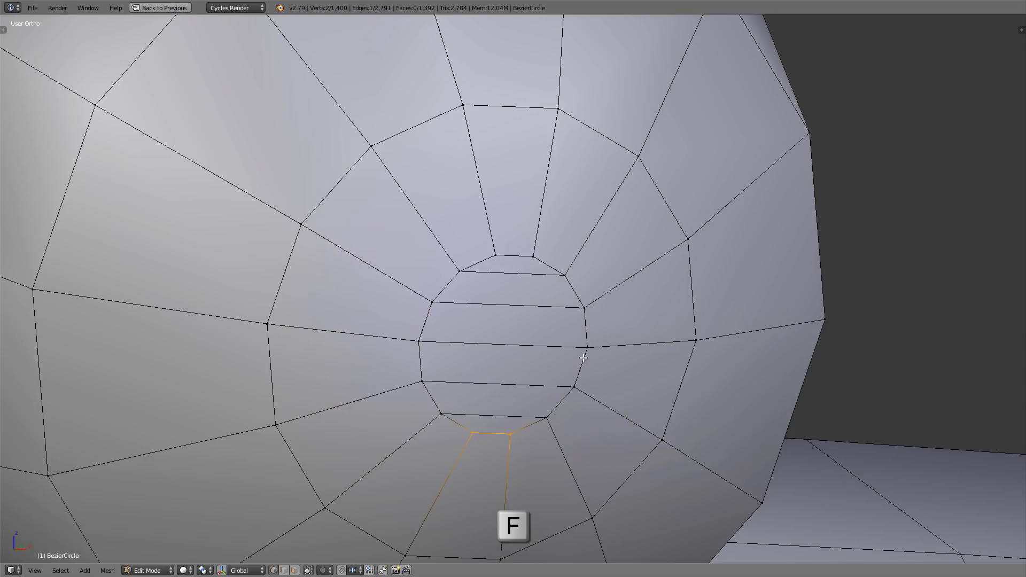
# - Extrude the lower left arm's open end loop outward by about 0.43 and scale it to about 0.8
pyautogui.scroll(-4, 586, 353)
pyautogui.scroll(-6, 585, 353)
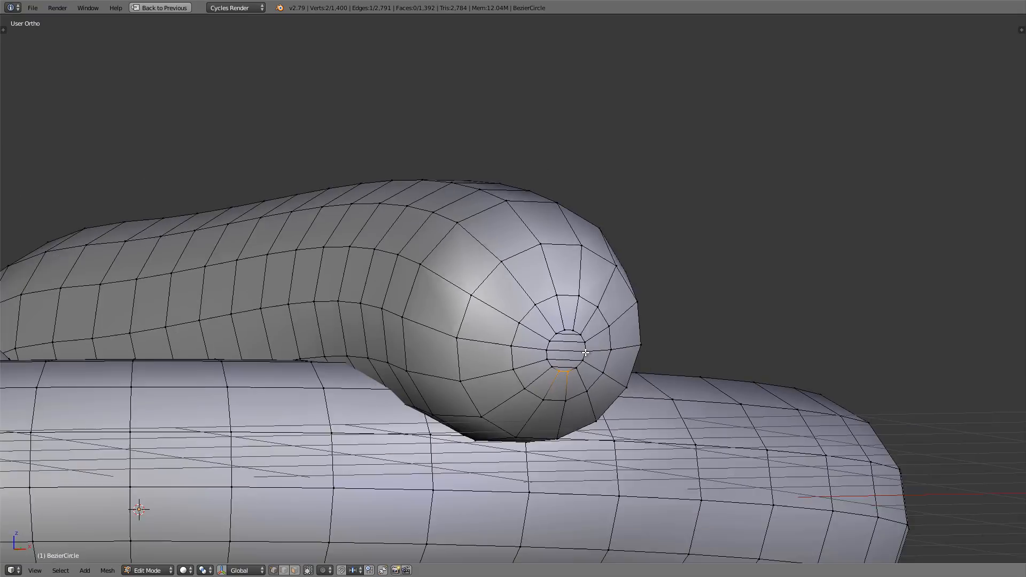
pyautogui.moveTo(395, 353); pyautogui.dragTo(584, 251, button='middle')
pyautogui.moveTo(584, 251); pyautogui.dragTo(593, 251, button='middle')
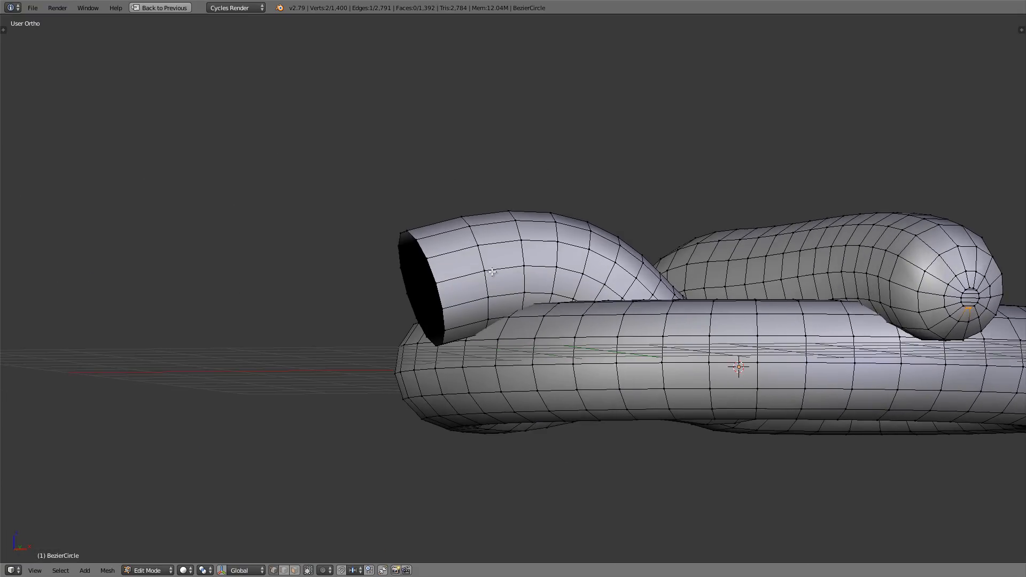
pyautogui.scroll(3, 414, 260)
pyautogui.keyDown('shift'); pyautogui.moveTo(467, 282); pyautogui.dragTo(482, 257, button='middle'); pyautogui.keyUp('shift')
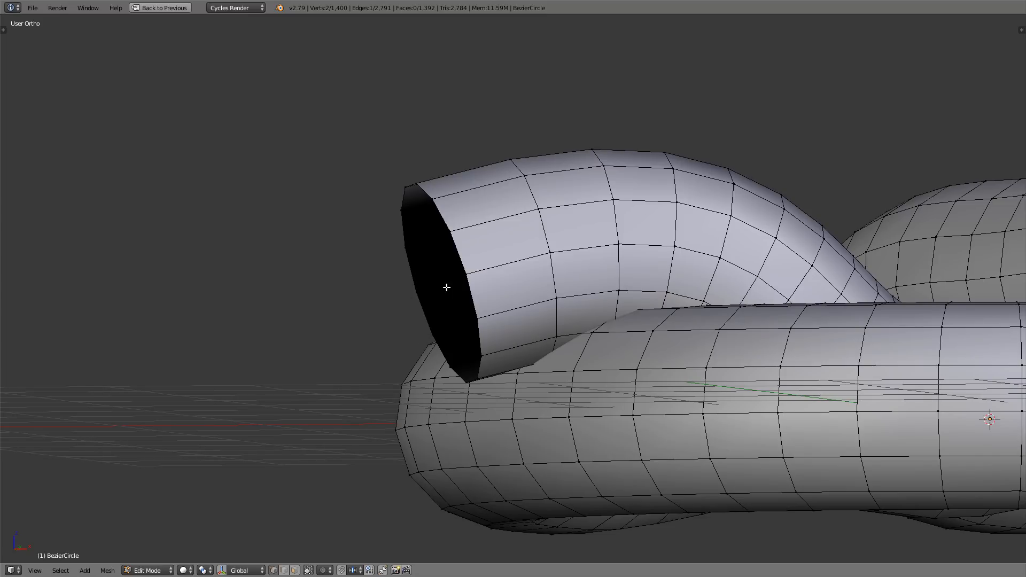
pyautogui.keyDown('alt'); pyautogui.rightClick(409, 268); pyautogui.keyUp('alt')
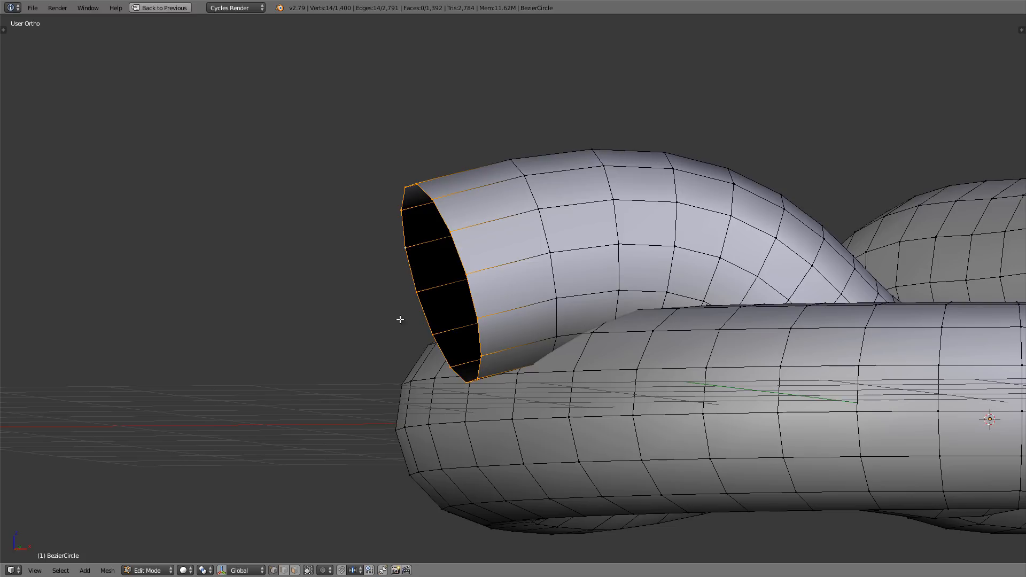
pyautogui.moveTo(539, 258); pyautogui.dragTo(479, 297, button='middle')
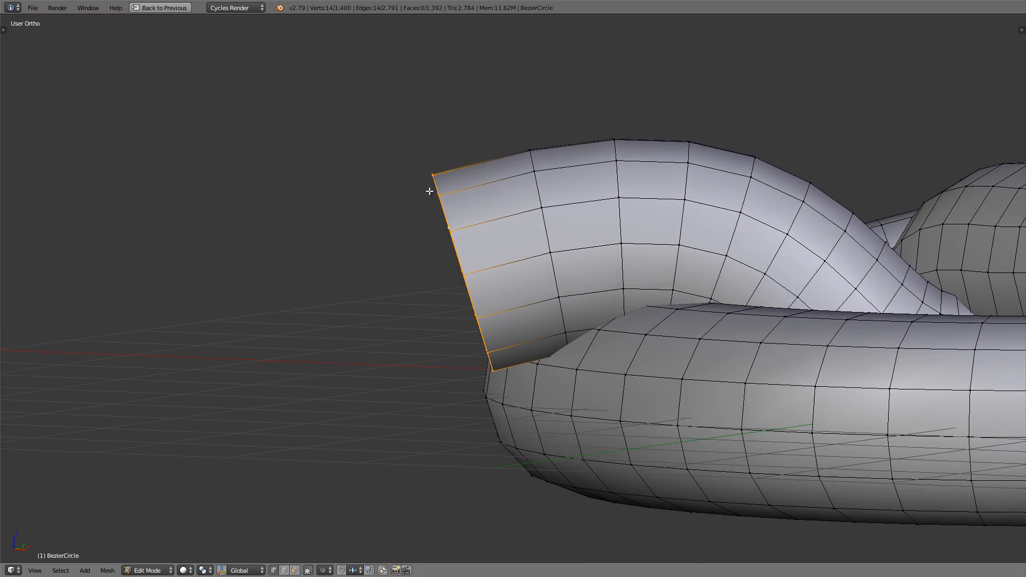
pyautogui.scroll(2, 492, 308)
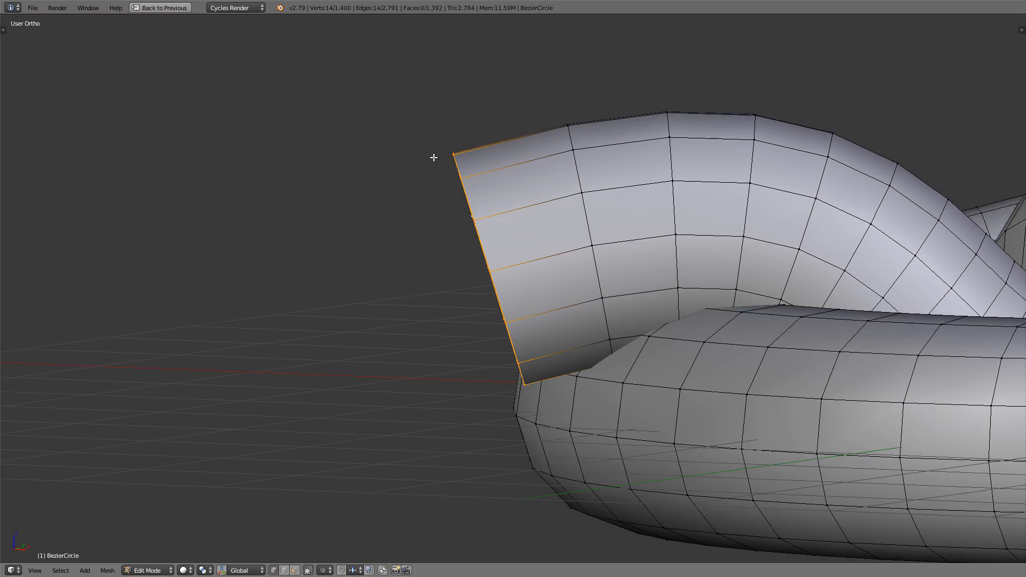
pyautogui.press('e')
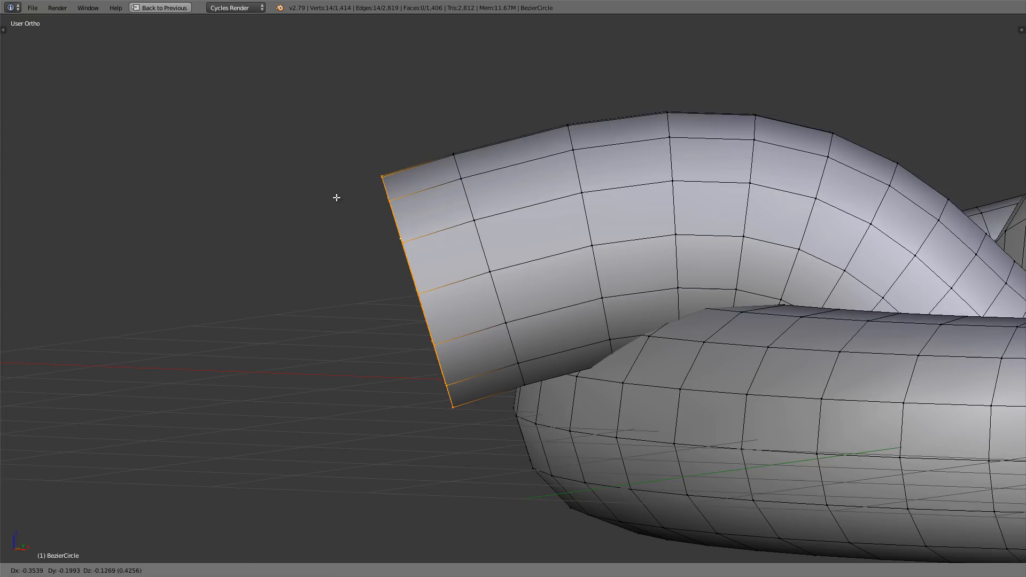
pyautogui.click(336, 197)
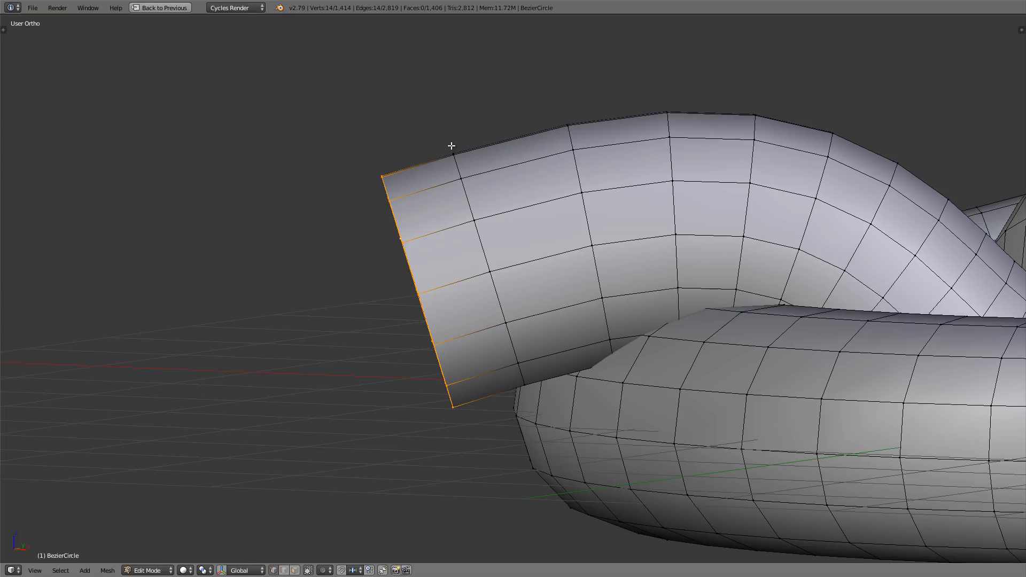
pyautogui.press('s')
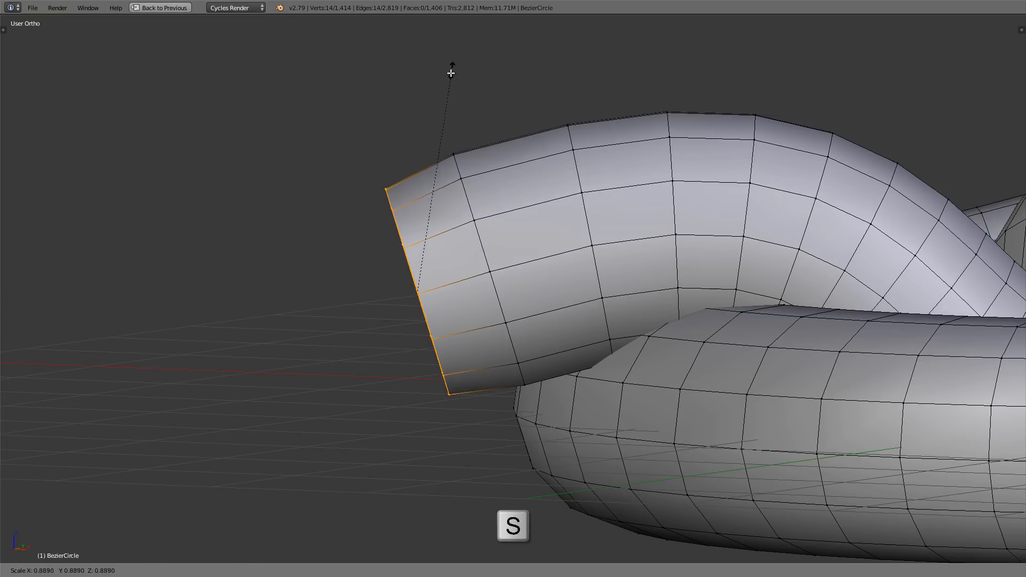
pyautogui.click(442, 87)
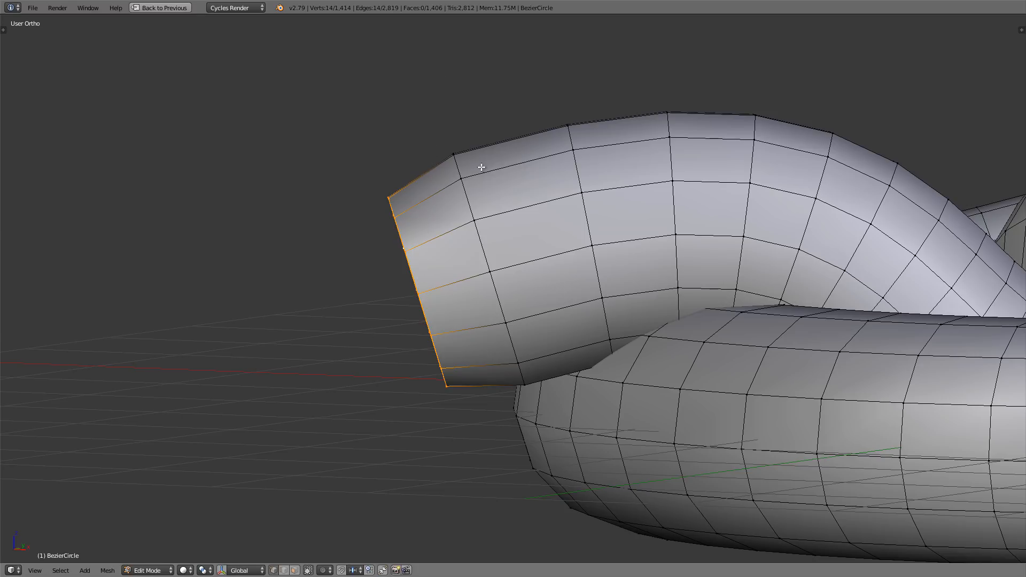
# - Extrude the left arm's end loop about 0.18 farther outward and scale it to about 0.65
pyautogui.press('e')
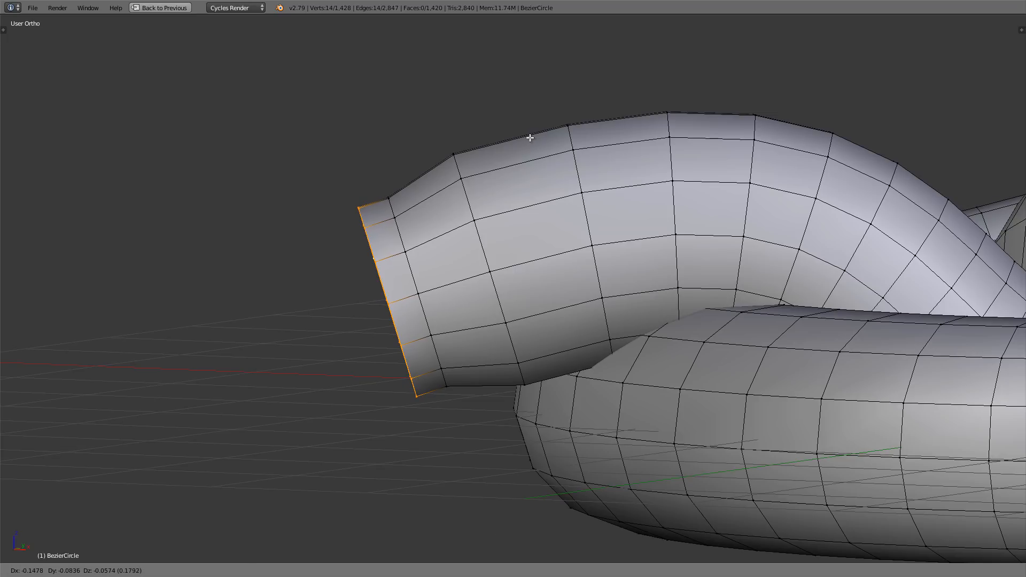
pyautogui.click(529, 138)
pyautogui.press('s')
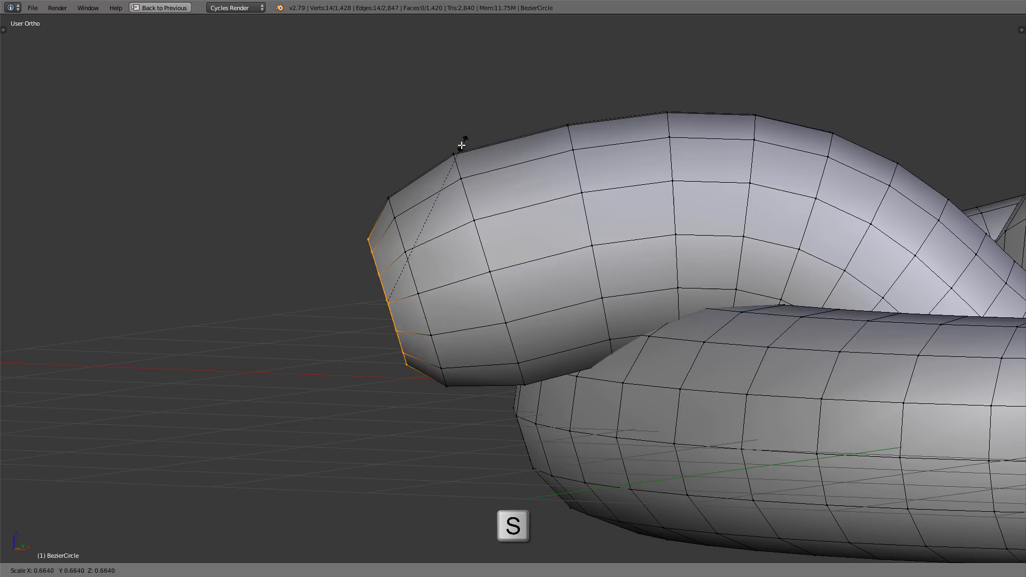
pyautogui.click(455, 149)
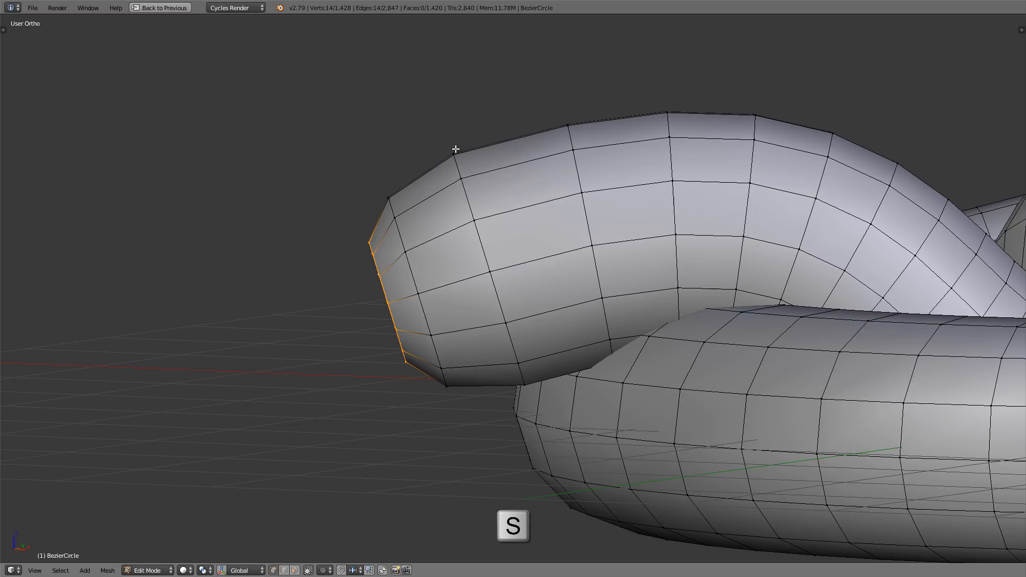
# - Extrude the left arm's end loop another 0.07 or so and scale it to about 0.45, leaving a small opening
pyautogui.press('e')
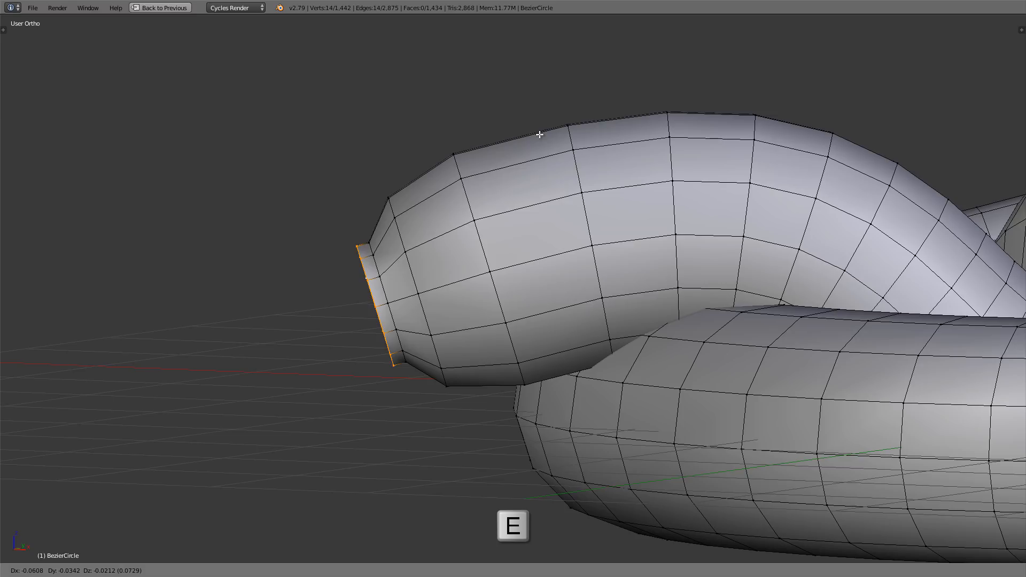
pyautogui.click(540, 135)
pyautogui.press('s')
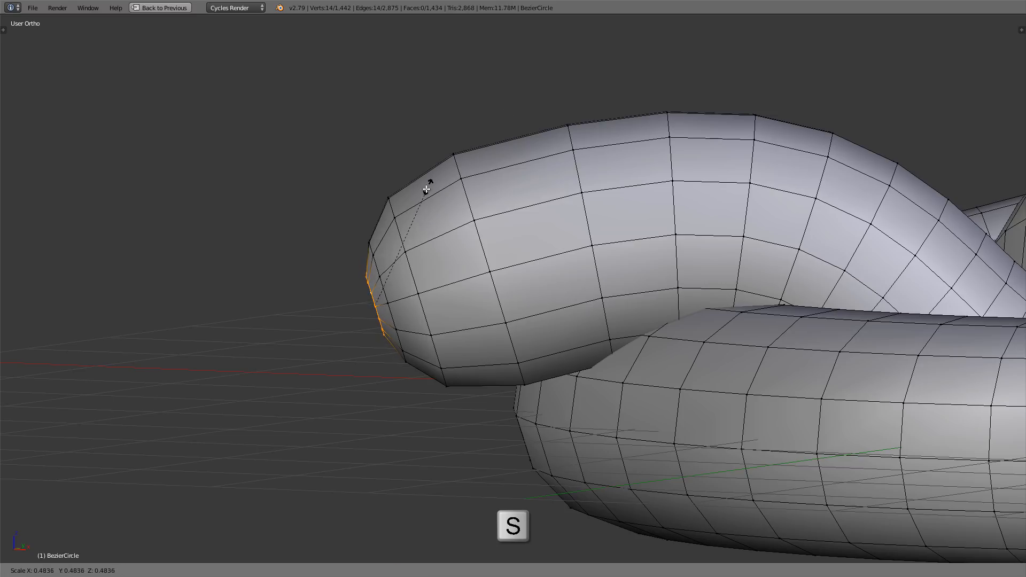
pyautogui.click(417, 201)
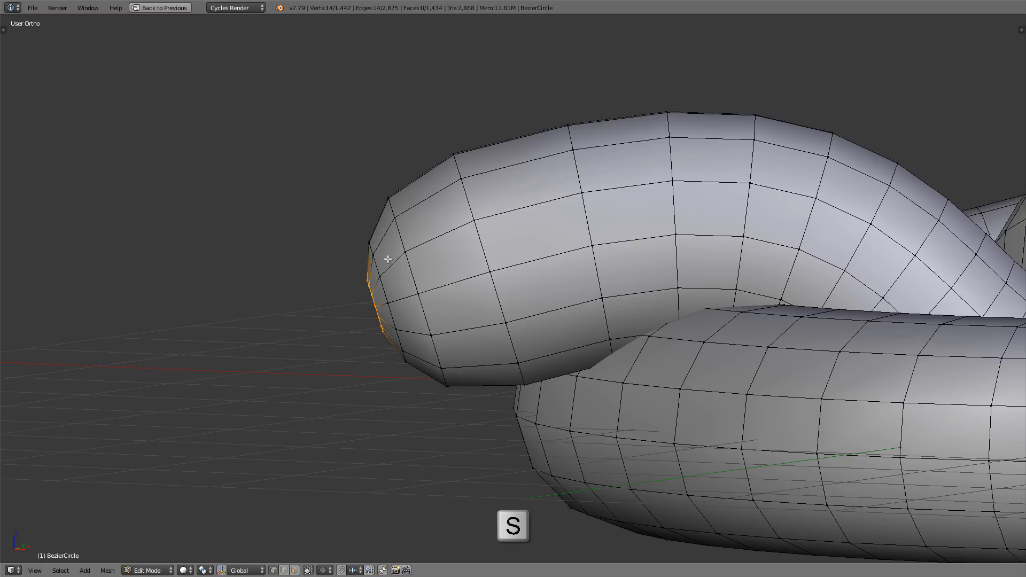
# - Close the small opening in the left arm's tip with rows of faces, starting from its top edge
pyautogui.moveTo(388, 259); pyautogui.dragTo(514, 212, button='middle')
pyautogui.scroll(1, 518, 209)
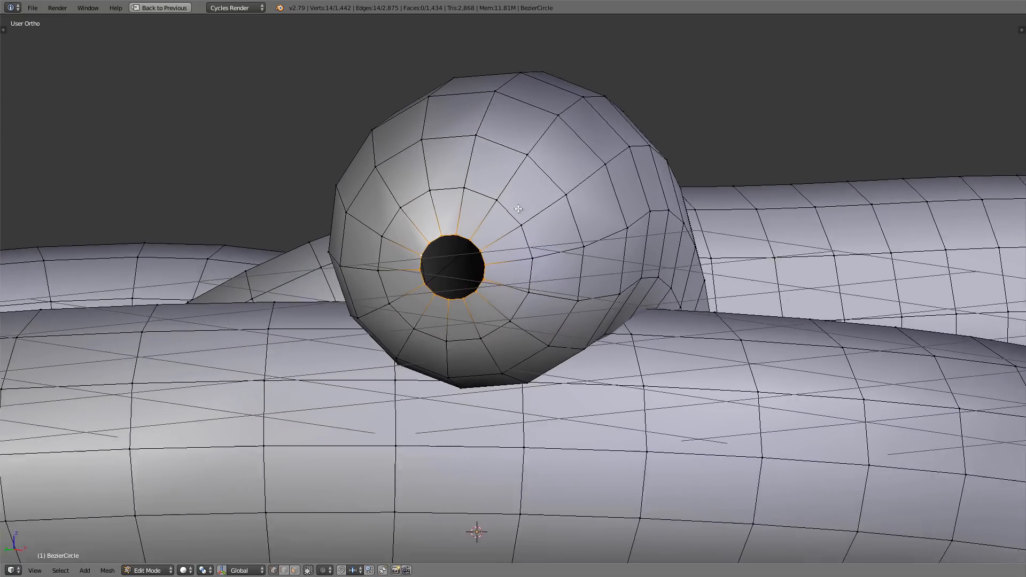
pyautogui.scroll(4, 519, 209)
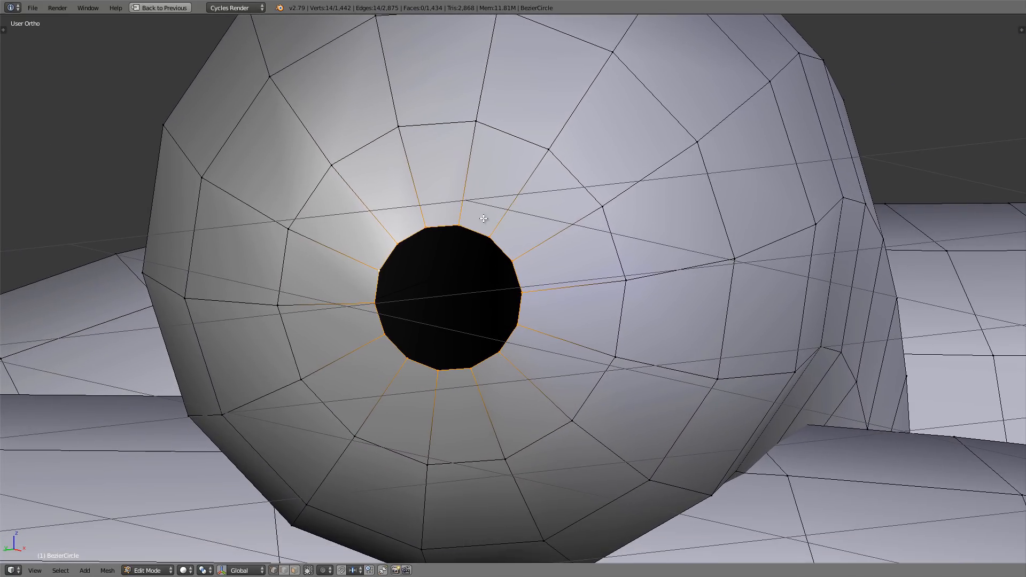
pyautogui.rightClick(429, 227)
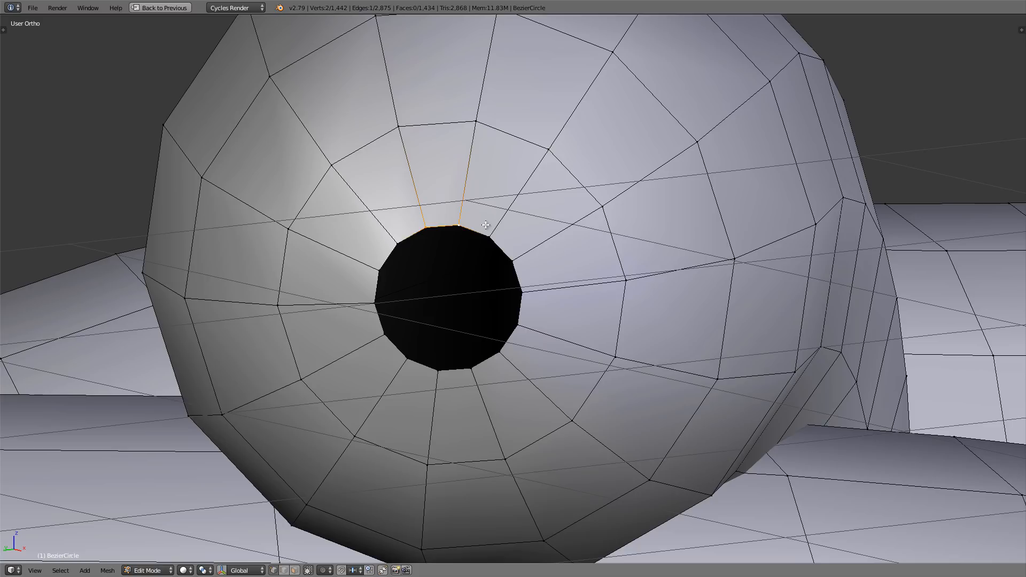
pyautogui.press('f')
pyautogui.press('f')
pyautogui.press('f')
pyautogui.press('f')
pyautogui.press('f')
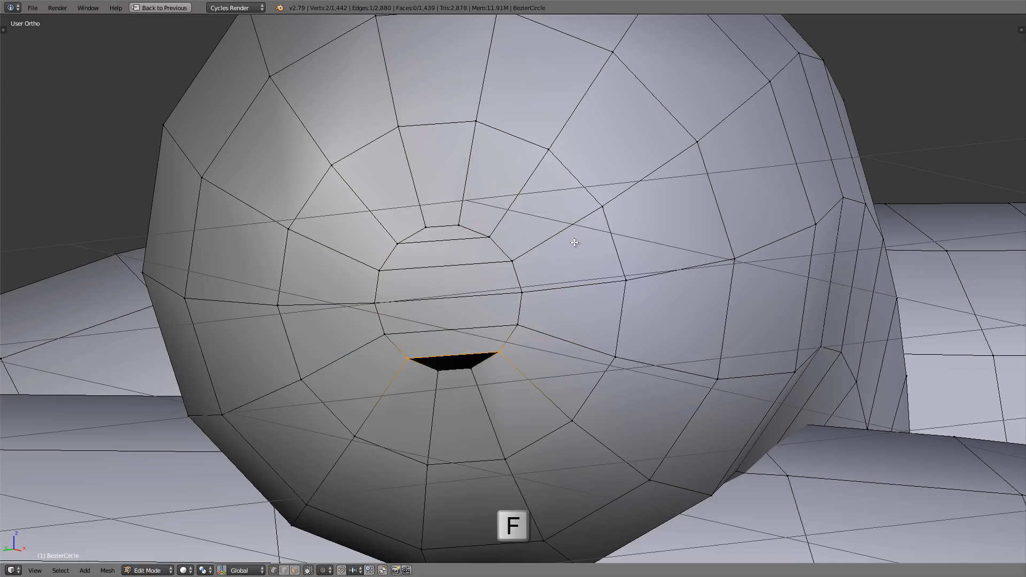
pyautogui.scroll(-3, 574, 243)
pyautogui.press('f')
pyautogui.scroll(-3, 468, 271)
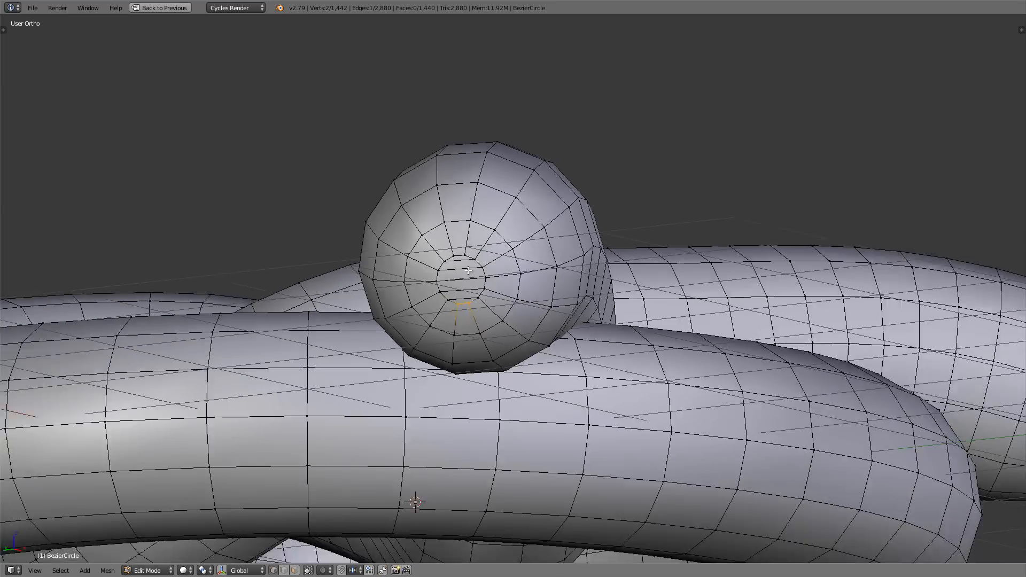
# - Return to Object Mode and examine the pretzel's silhouette and right side in the front view
pyautogui.scroll(-3, 468, 271)
pyautogui.press('Tab')
pyautogui.moveTo(468, 271)
pyautogui.mouseDown(button='middle')
pyautogui.moveTo(546, 246)
pyautogui.moveTo(521, 258)
pyautogui.moveTo(474, 227)
pyautogui.moveTo(477, 249)
pyautogui.moveTo(420, 234)
pyautogui.moveTo(406, 194)
pyautogui.moveTo(427, 232)
pyautogui.moveTo(475, 263)
pyautogui.mouseUp(button='middle')
pyautogui.scroll(-2, 539, 257)
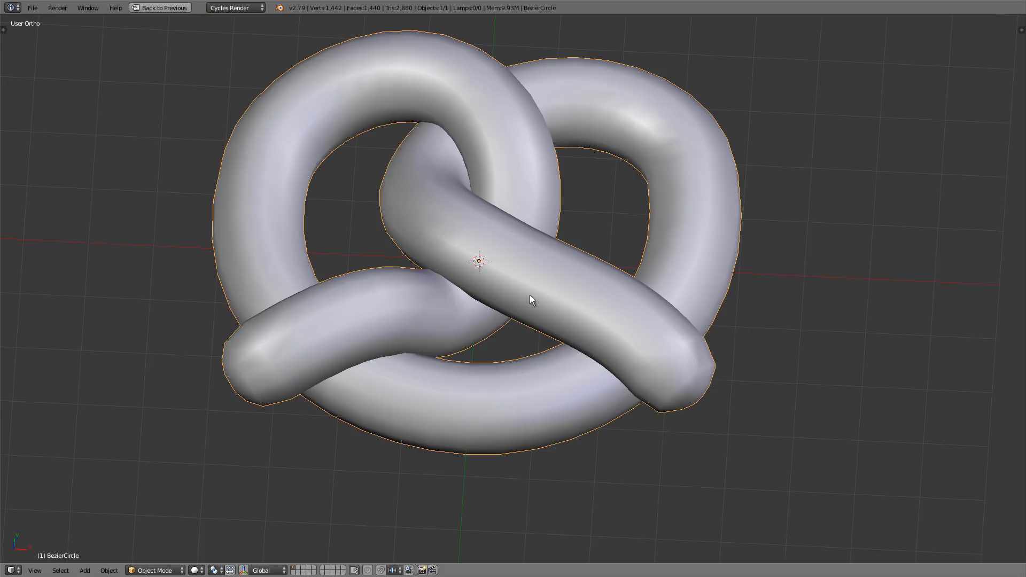
pyautogui.press('KP_1')
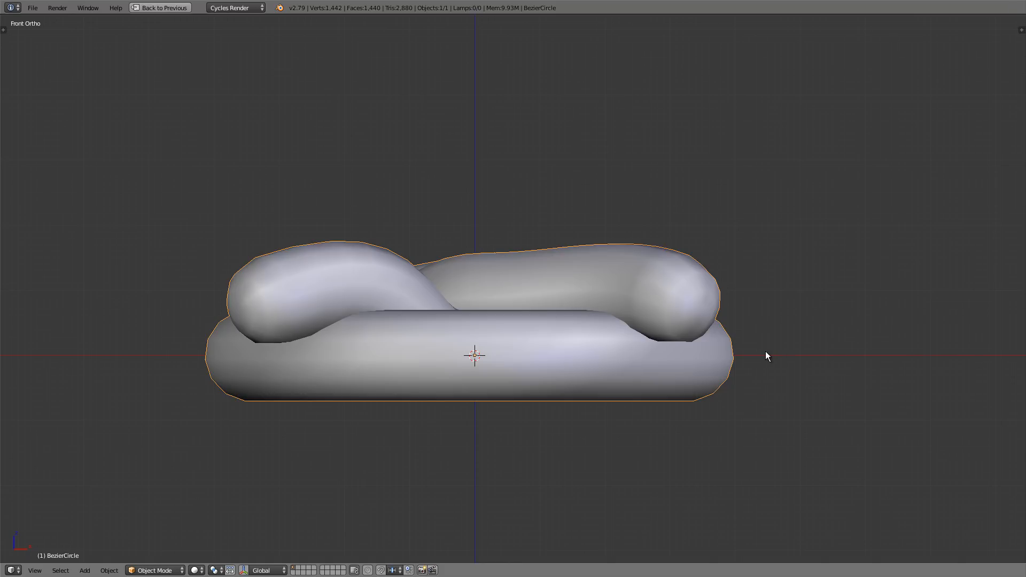
pyautogui.scroll(8, 766, 353)
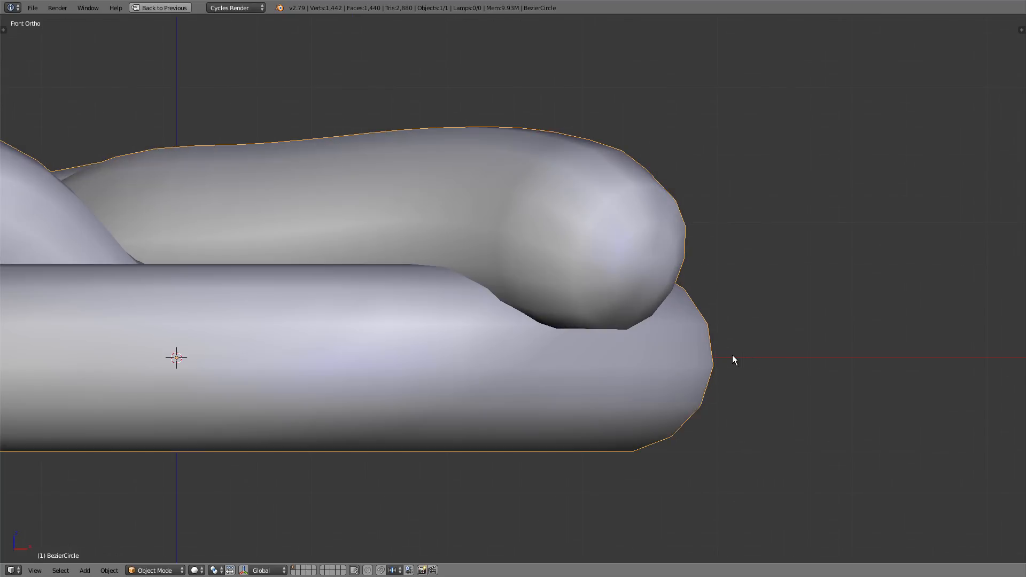
pyautogui.scroll(2, 733, 374)
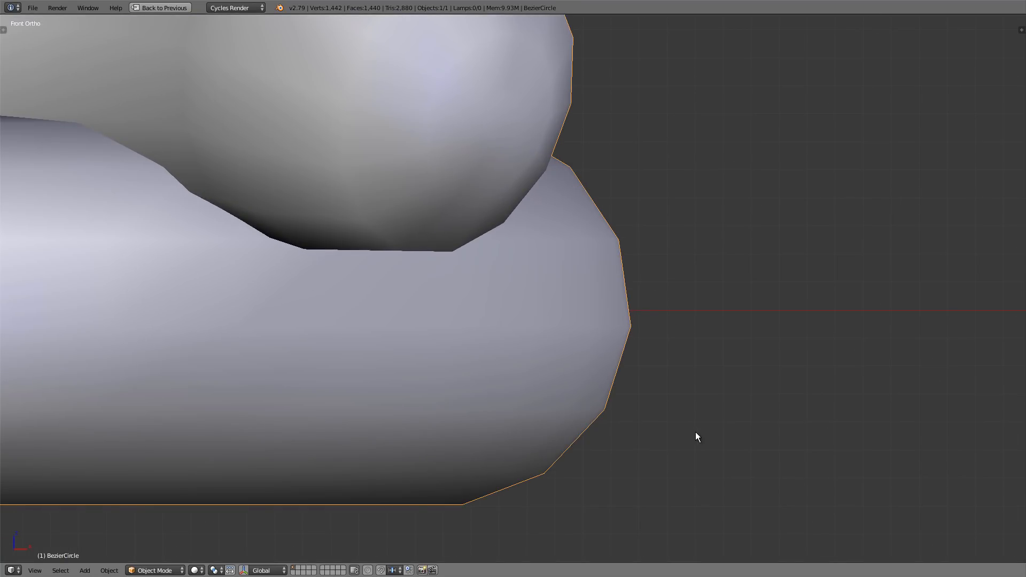
# - Raise the pretzel about 0.69 along Z so its underside rests on the ground line
pyautogui.press('g')
pyautogui.press('z')
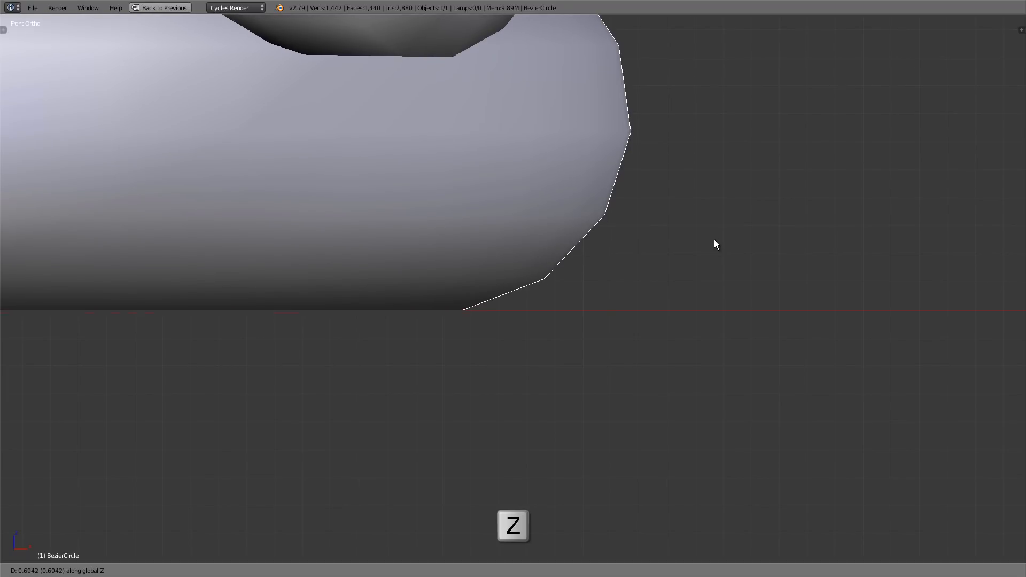
pyautogui.click(714, 241)
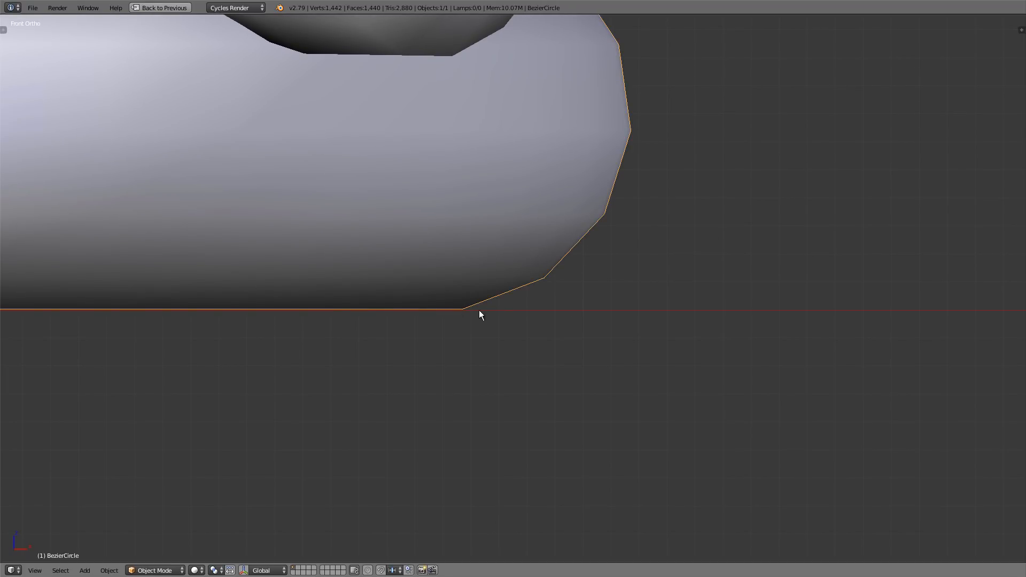
pyautogui.scroll(-6, 514, 323)
pyautogui.keyDown('shift'); pyautogui.moveTo(460, 312); pyautogui.dragTo(694, 366, button='middle'); pyautogui.keyUp('shift')
pyautogui.scroll(-2, 693, 366)
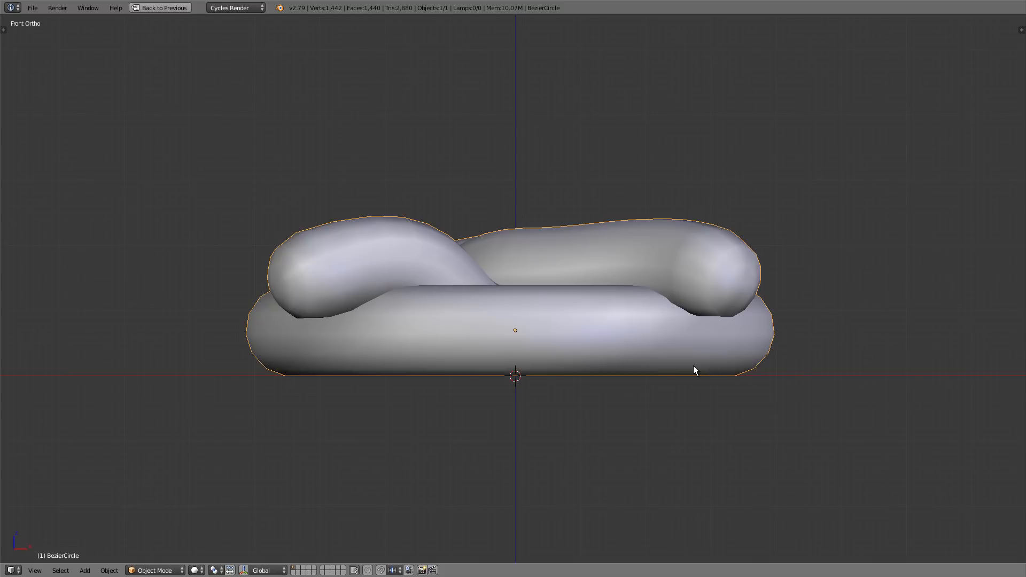
pyautogui.scroll(1, 634, 342)
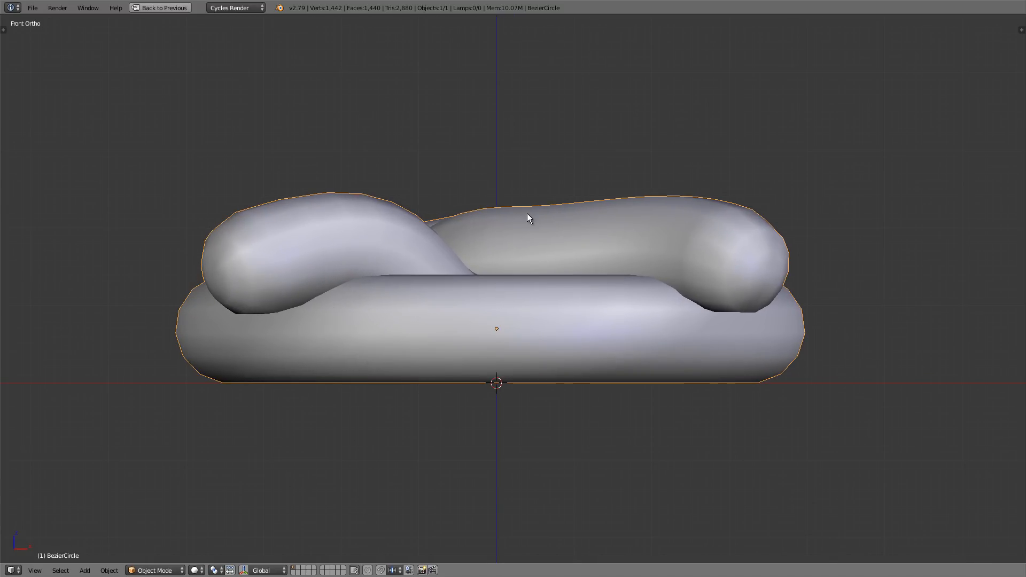
# - With the whole mesh selected in wireframe Edit Mode, snap the 3D cursor to the center and make it the pivot point
pyautogui.press('z')
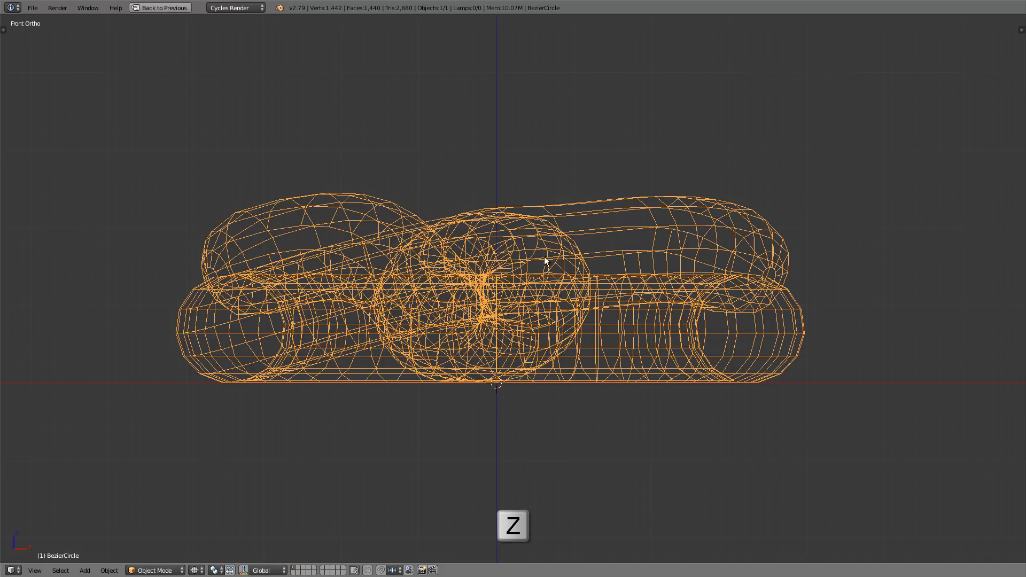
pyautogui.press('Tab')
pyautogui.press('a')
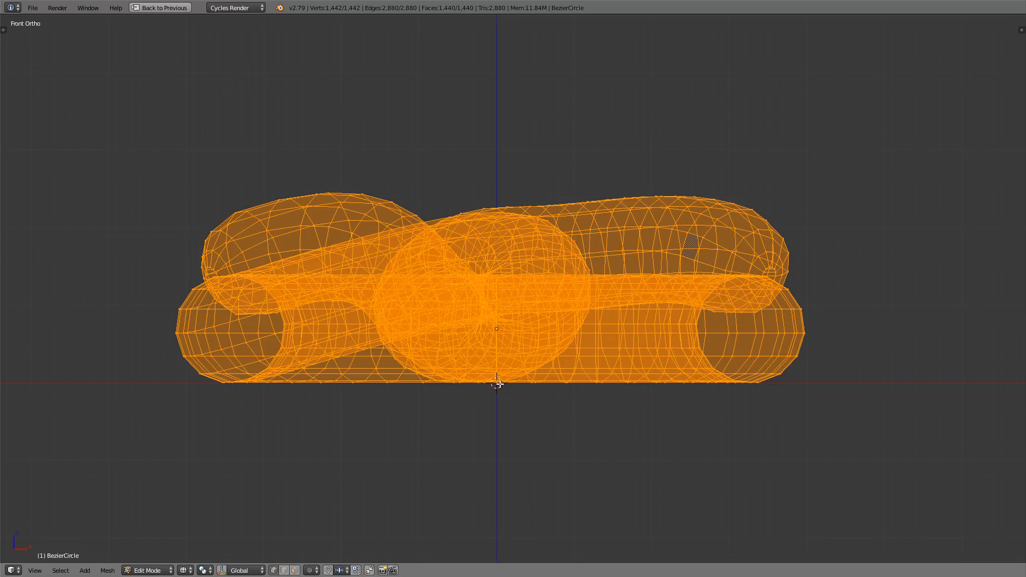
pyautogui.hotkey('shift', 's')
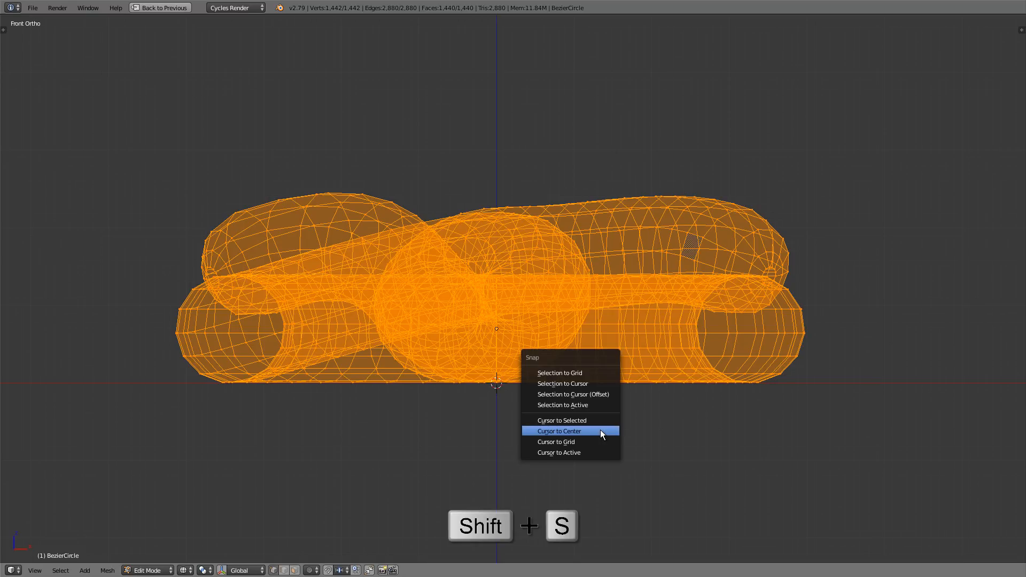
pyautogui.click(601, 429)
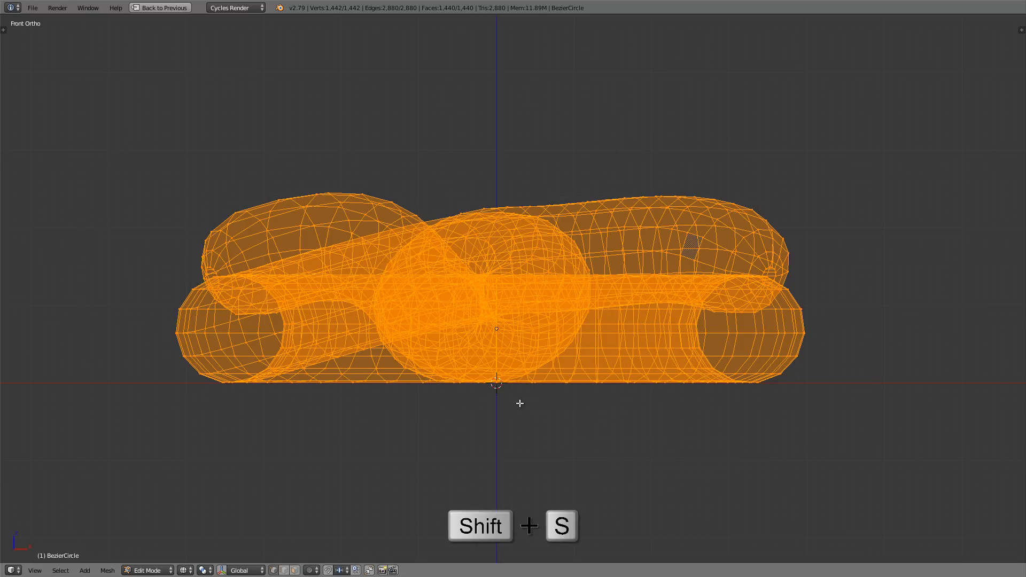
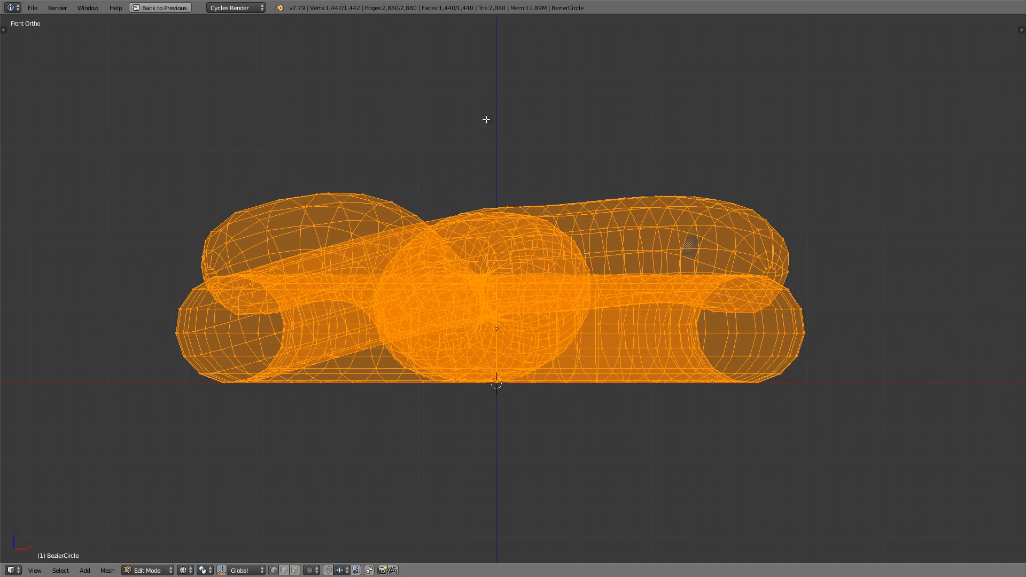
pyautogui.click(202, 570)
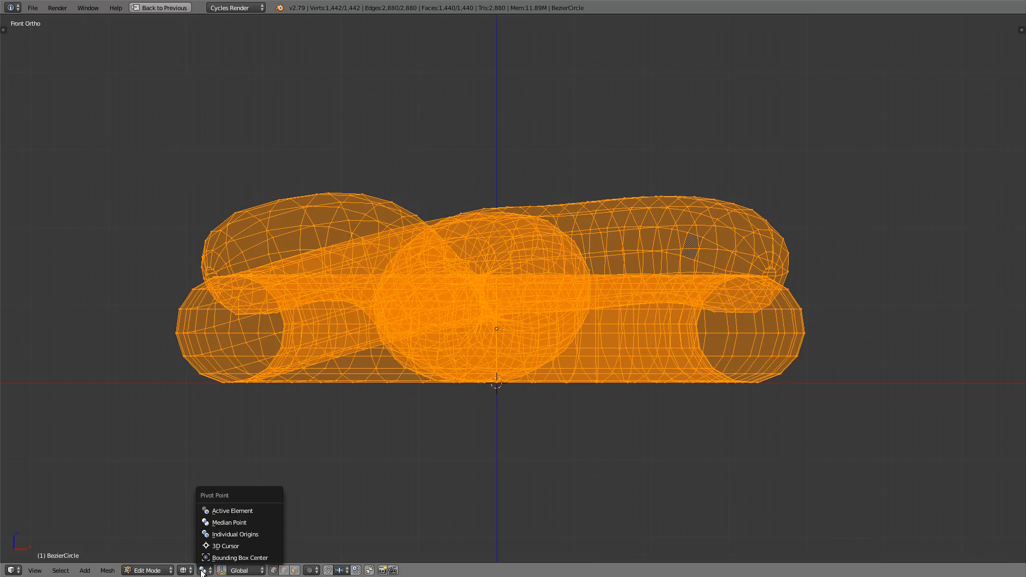
pyautogui.click(248, 545)
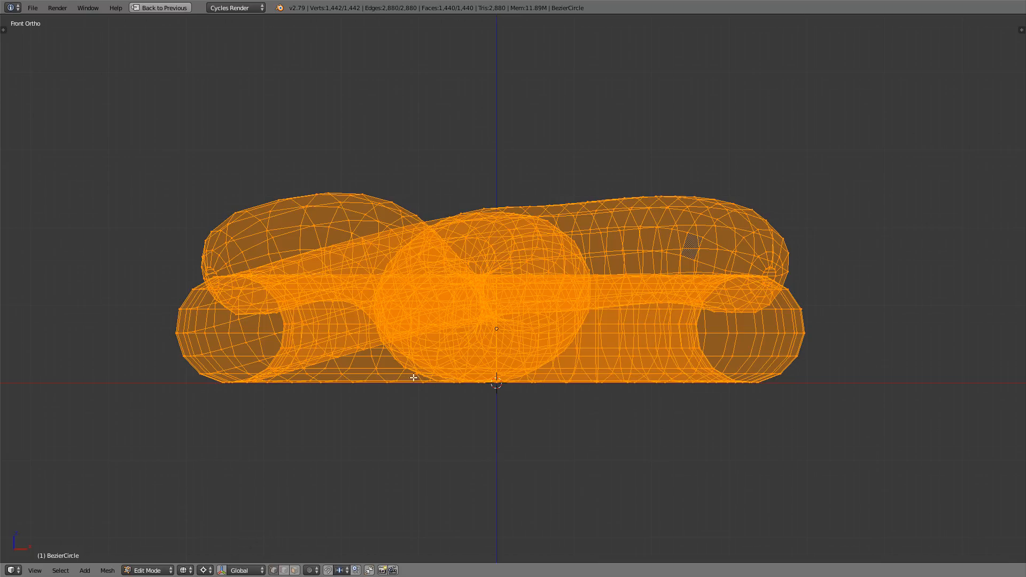
# - Flatten the whole pretzel to about 0.86 along Z from its base and return to solid shading
pyautogui.press('s')
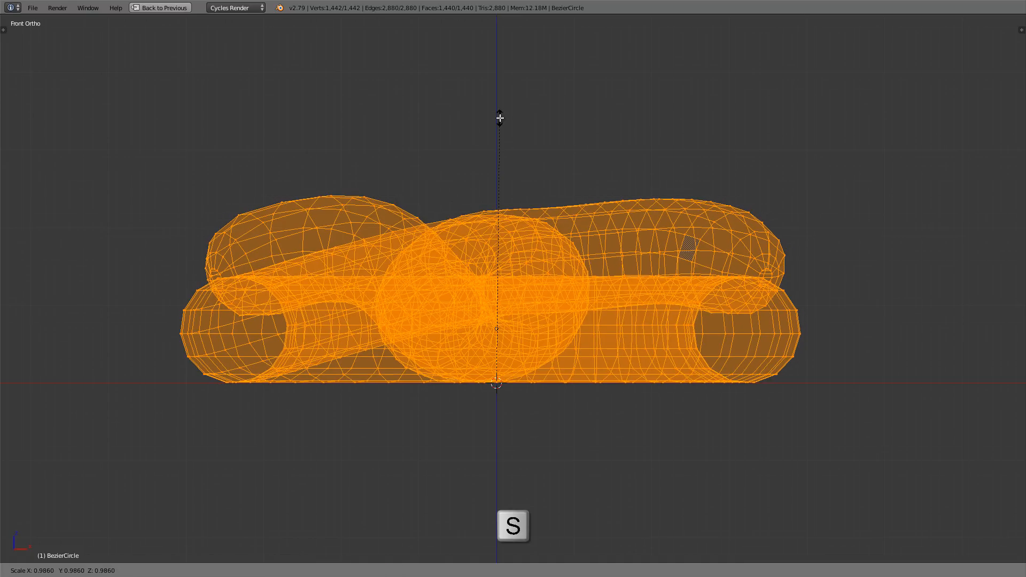
pyautogui.press('z')
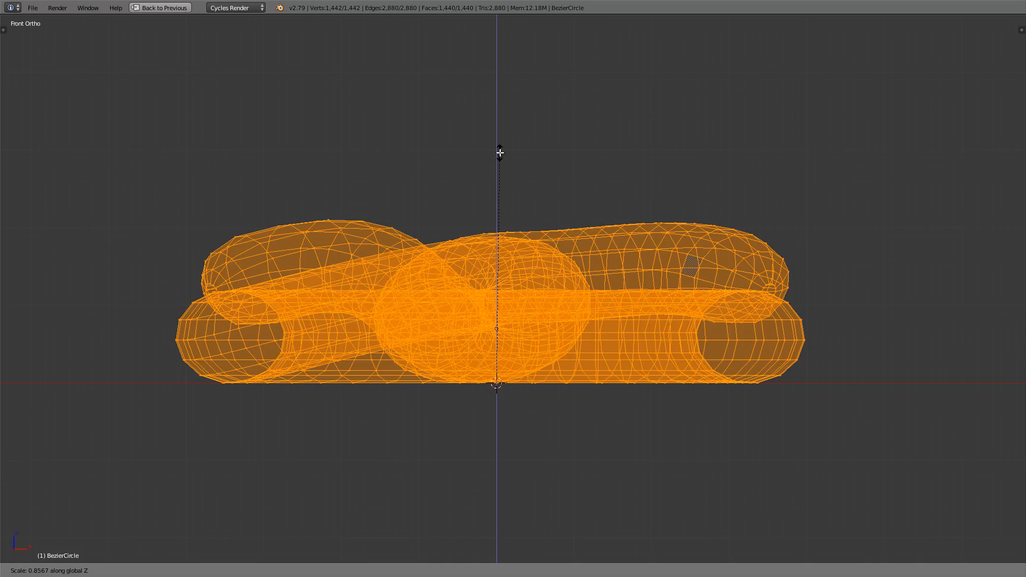
pyautogui.click(499, 153)
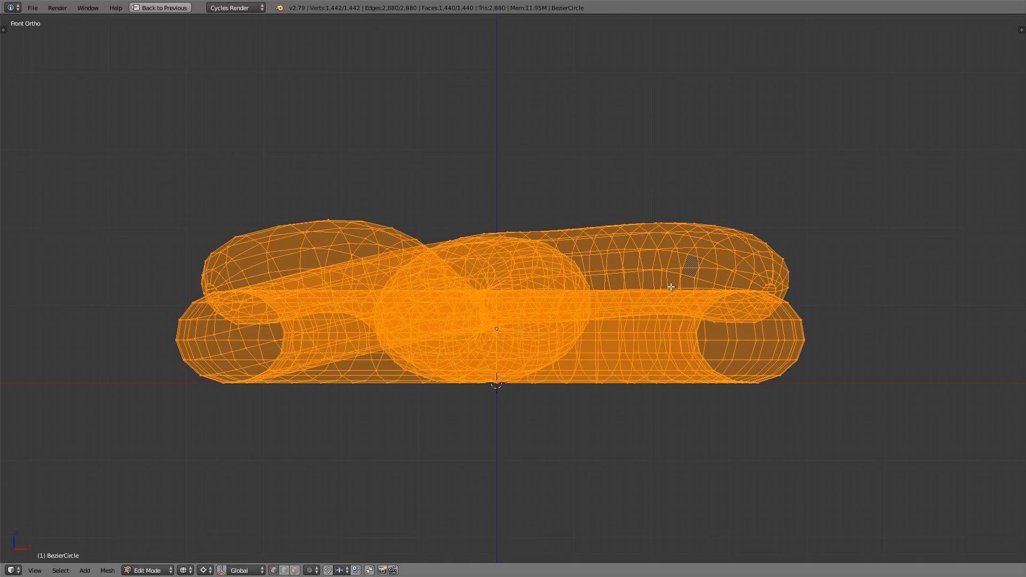
pyautogui.scroll(3, 771, 320)
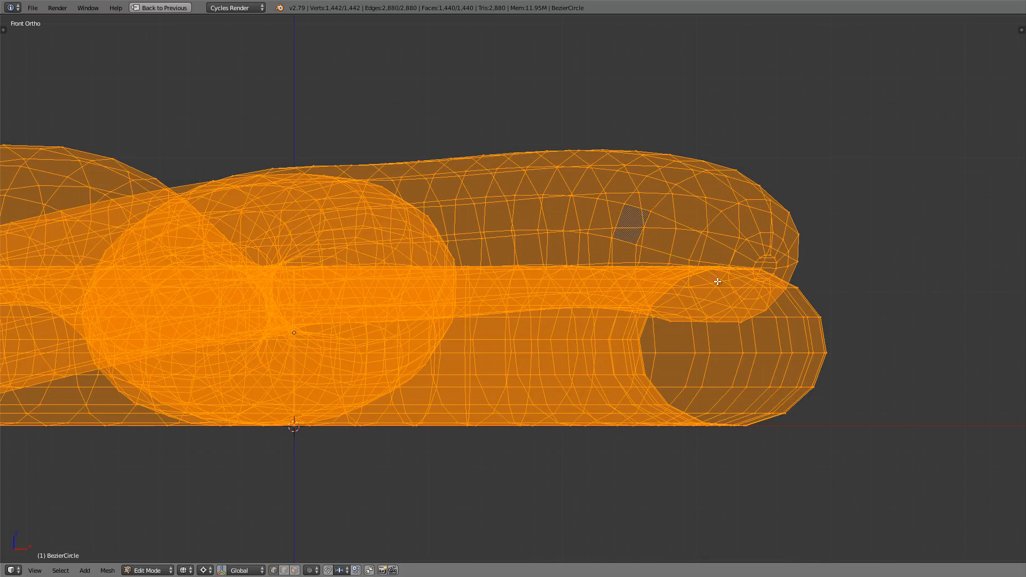
pyautogui.scroll(-2, 647, 332)
pyautogui.press('z')
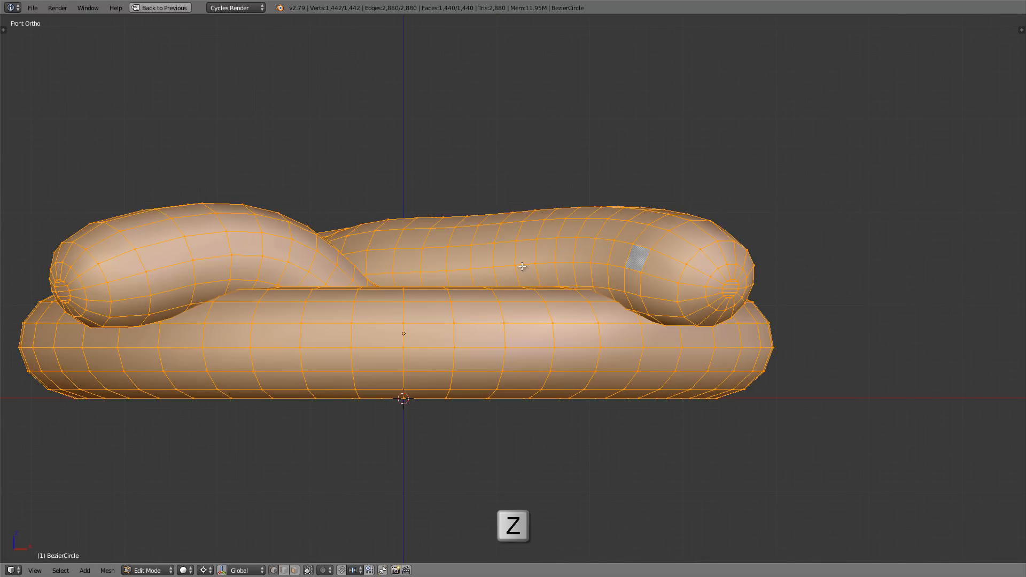
# - Try to flatten the band of the ring beneath the right arm's tip along Z about the 3D cursor
pyautogui.moveTo(647, 331); pyautogui.dragTo(505, 316, button='middle')
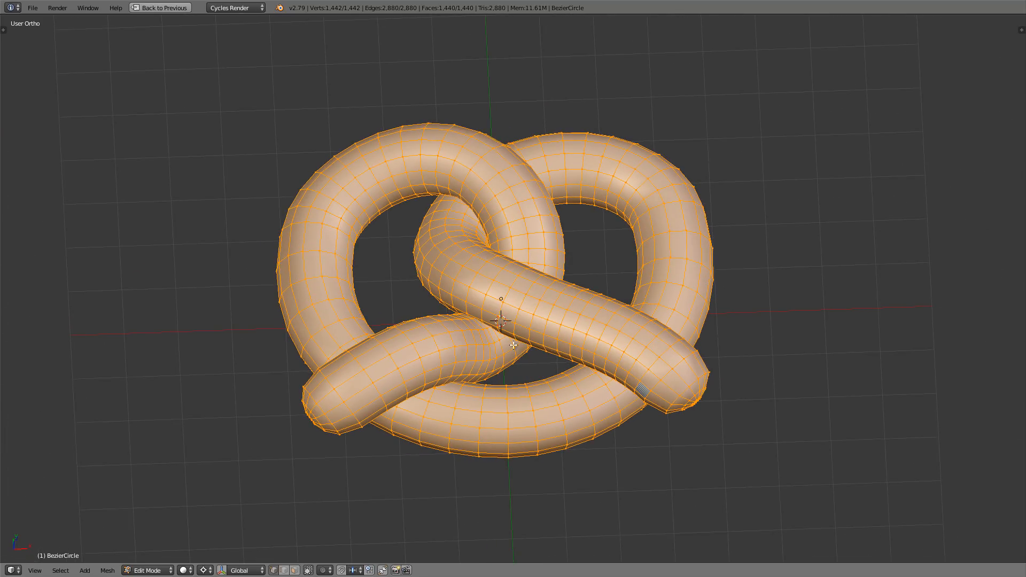
pyautogui.moveTo(689, 435); pyautogui.dragTo(676, 420, button='middle')
pyautogui.keyDown('shift'); pyautogui.moveTo(676, 421); pyautogui.dragTo(455, 289, button='middle'); pyautogui.keyUp('shift')
pyautogui.scroll(4, 581, 367)
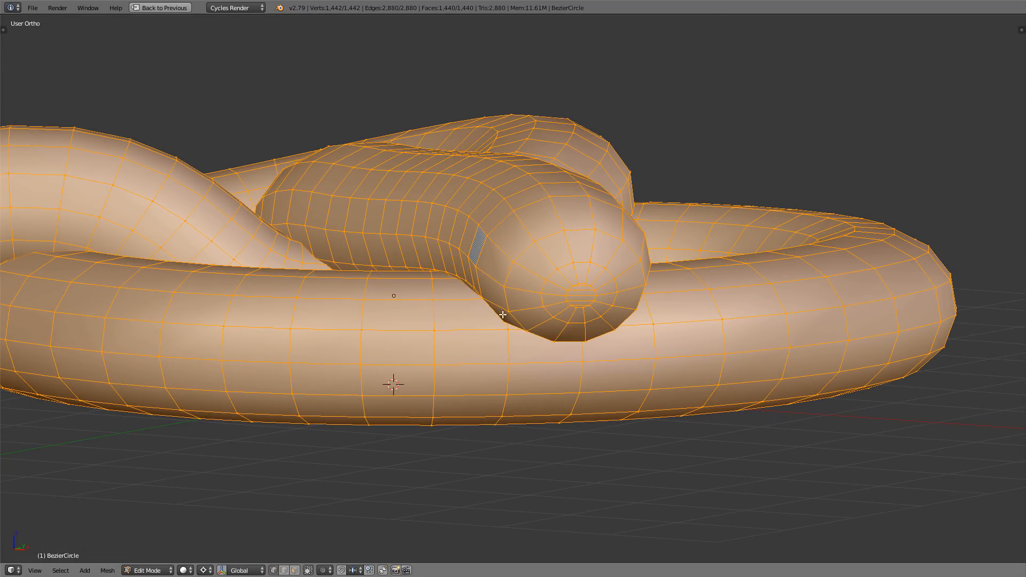
pyautogui.moveTo(581, 339); pyautogui.dragTo(580, 361, button='middle')
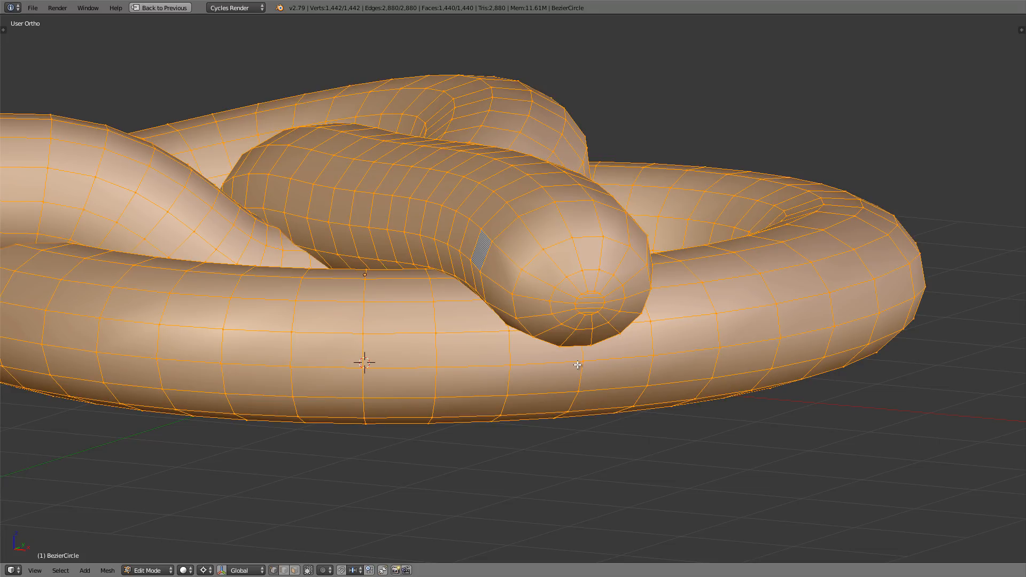
pyautogui.moveTo(577, 365)
pyautogui.mouseDown(button='middle')
pyautogui.moveTo(548, 374)
pyautogui.moveTo(587, 367)
pyautogui.moveTo(559, 372)
pyautogui.mouseUp(button='middle')
pyautogui.press('a')
pyautogui.keyDown('alt'); pyautogui.rightClick(584, 371); pyautogui.keyUp('alt')
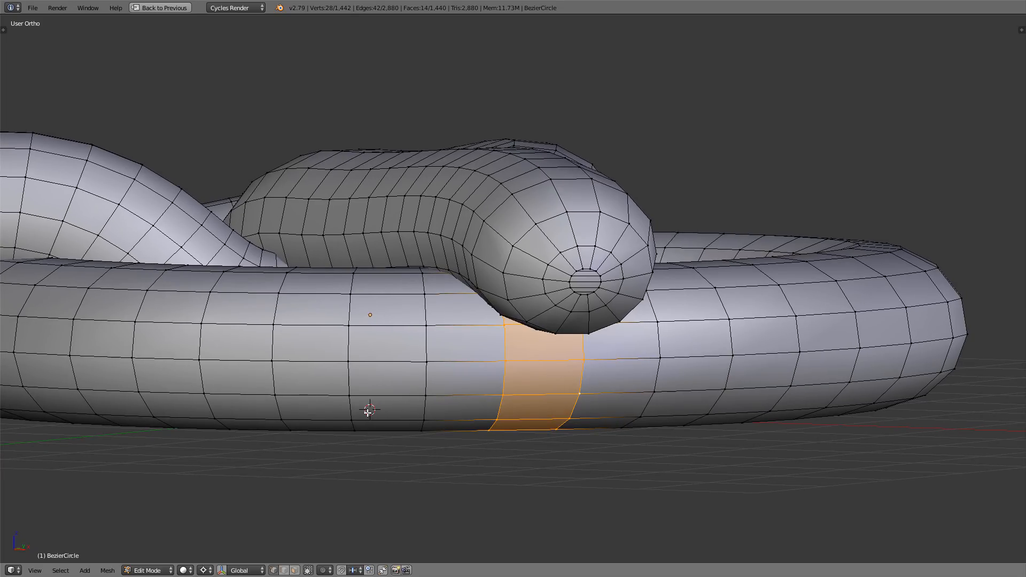
pyautogui.press('s')
pyautogui.press('z')
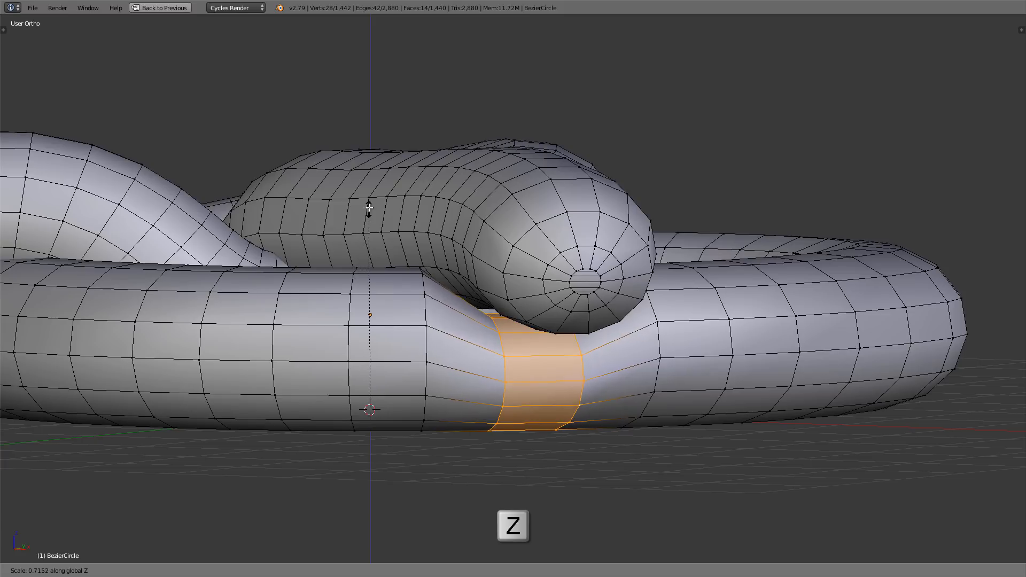
pyautogui.click(373, 184)
pyautogui.scroll(2, 438, 296)
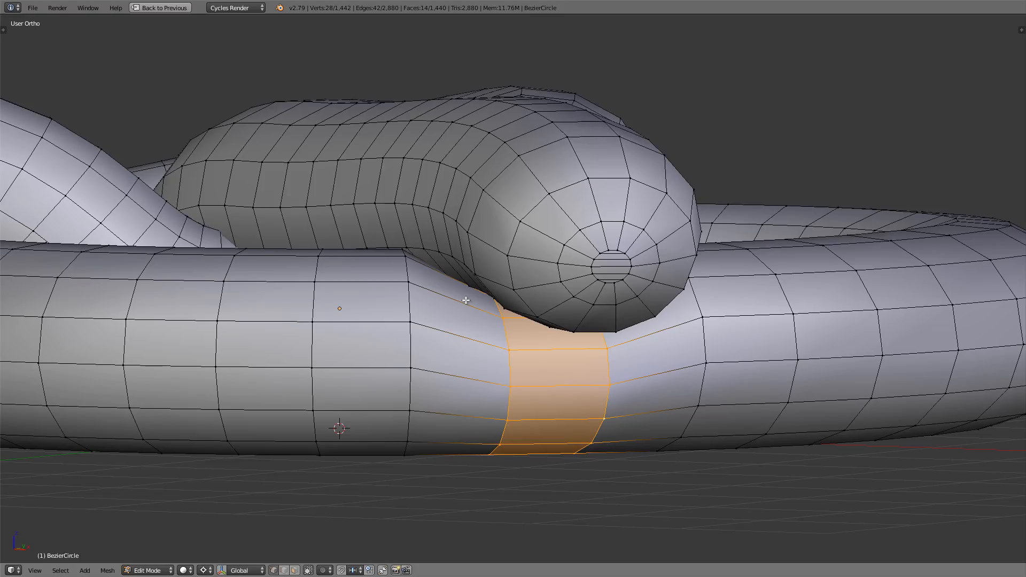
pyautogui.hotkey('ctrl', 'z')
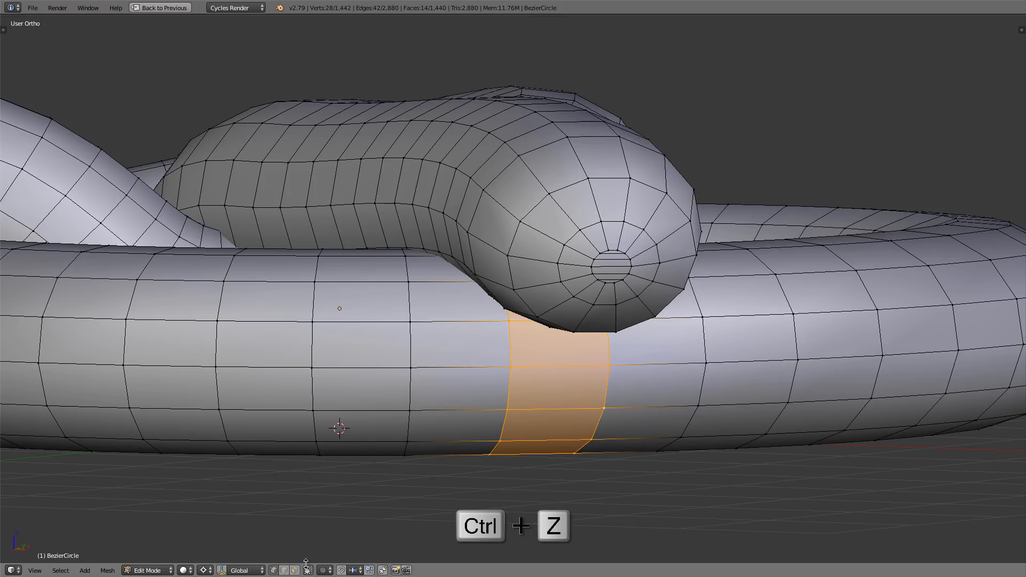
# - Try scaling the band beneath the right arm's tip to about 0.75 along Z with Connected proportional editing at size 0.91
pyautogui.click(324, 570)
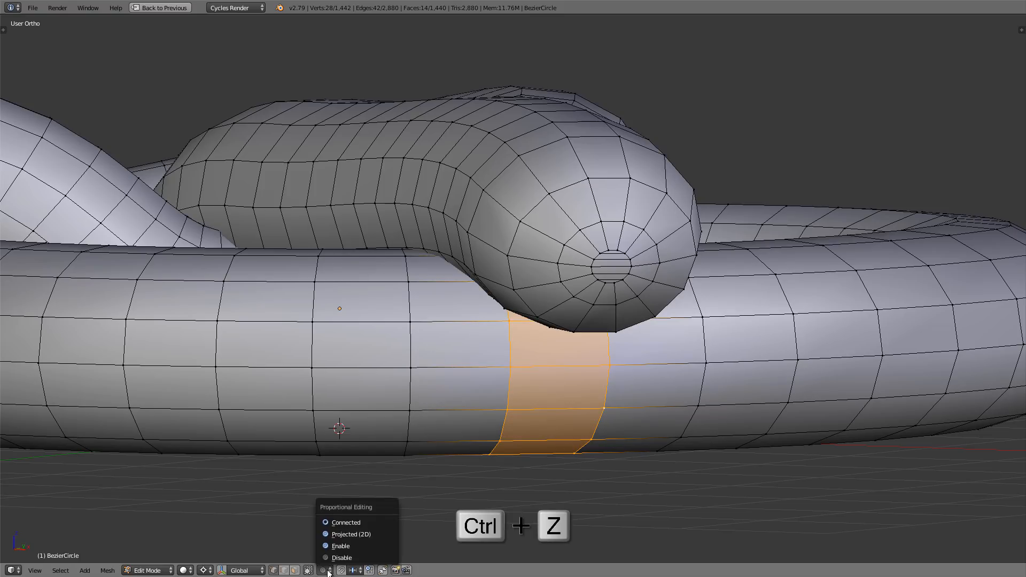
pyautogui.click(349, 523)
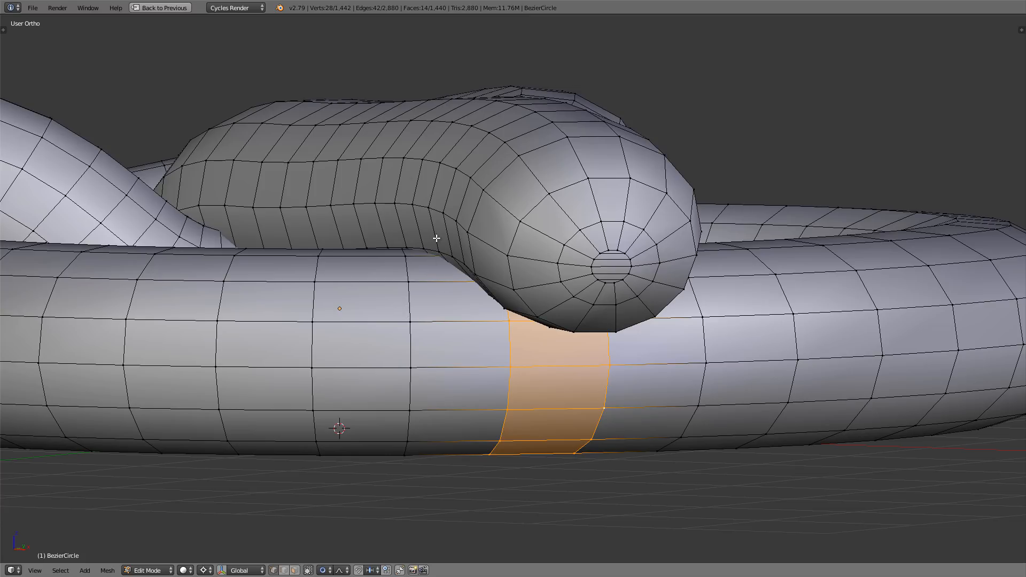
pyautogui.press('s')
pyautogui.press('z')
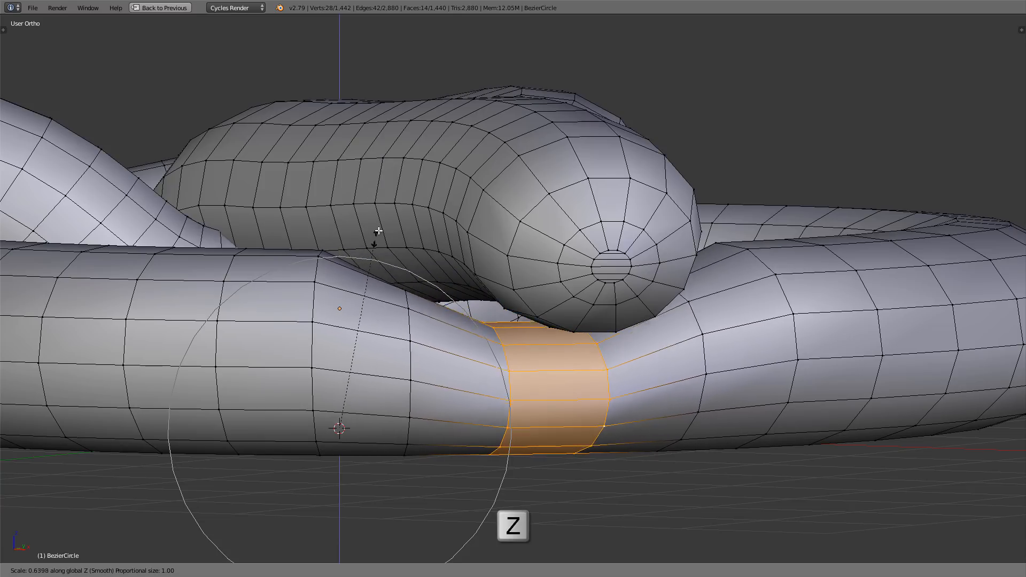
pyautogui.scroll(1, 366, 245)
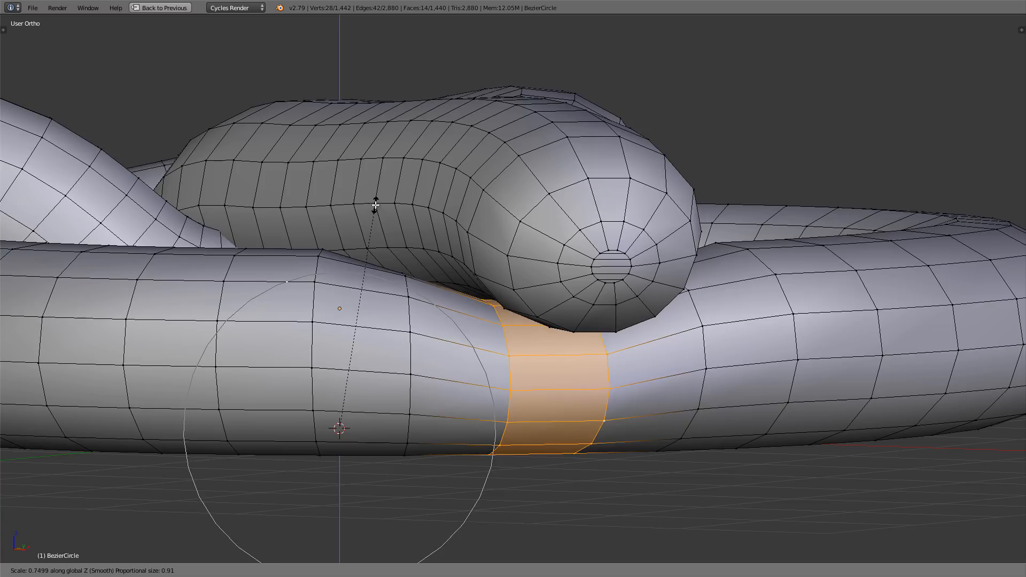
pyautogui.rightClick(346, 236)
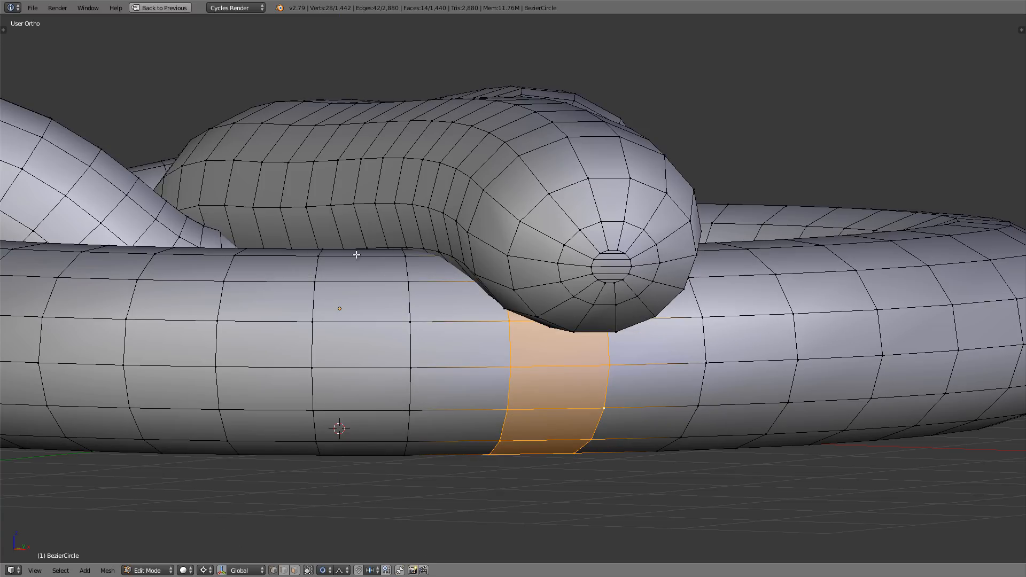
pyautogui.scroll(-1, 474, 314)
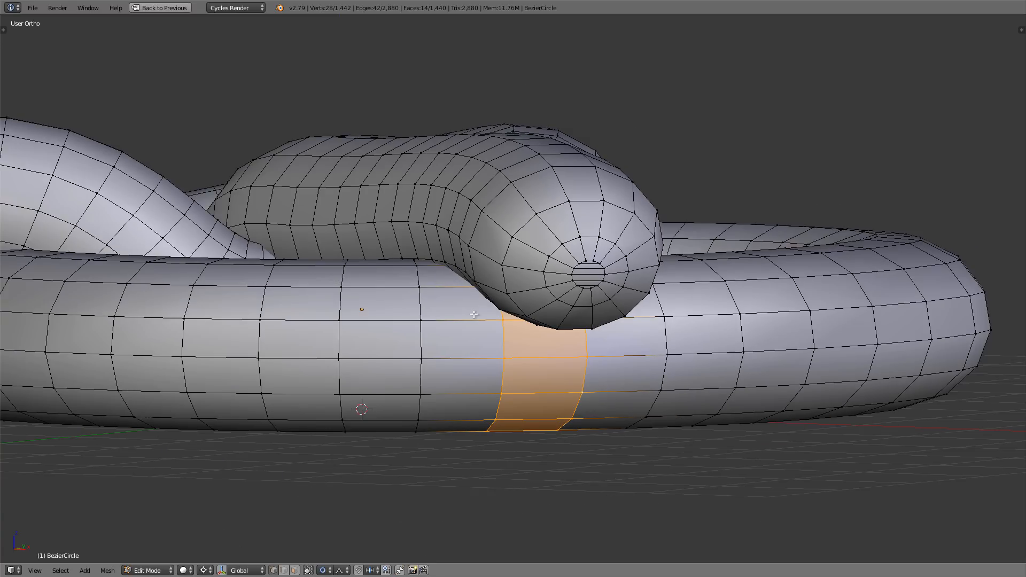
# - Disable proportional editing and reselect the two edge loops bounding the ring's band beneath the right arm's tip
pyautogui.click(335, 570)
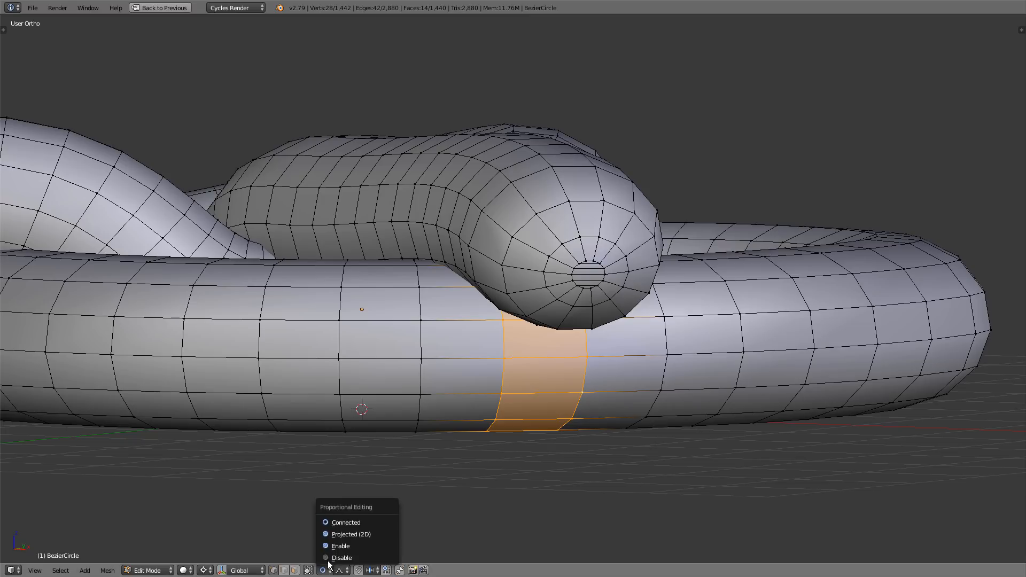
pyautogui.click(340, 554)
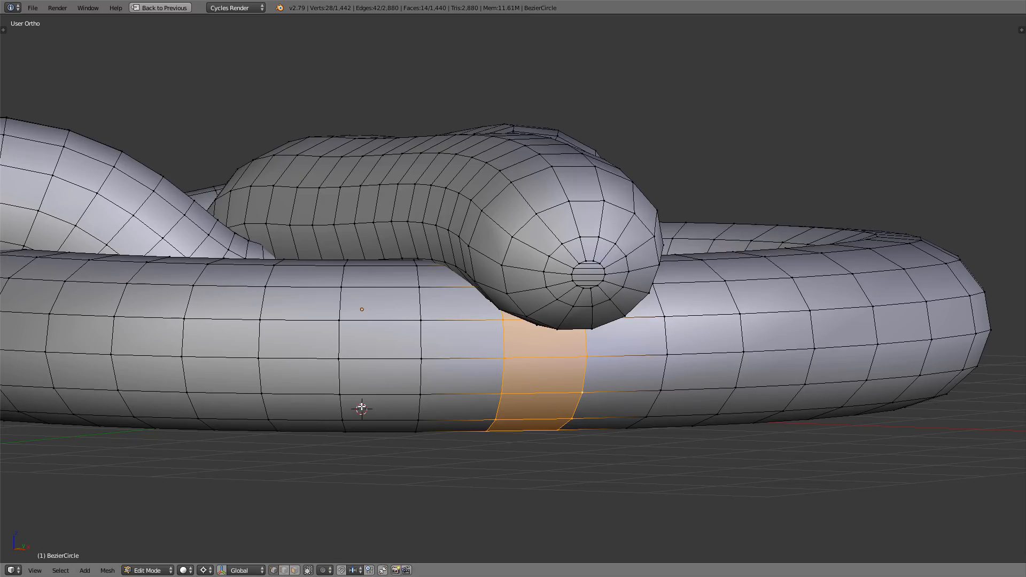
pyautogui.keyDown('alt'); pyautogui.rightClick(502, 378); pyautogui.keyUp('alt')
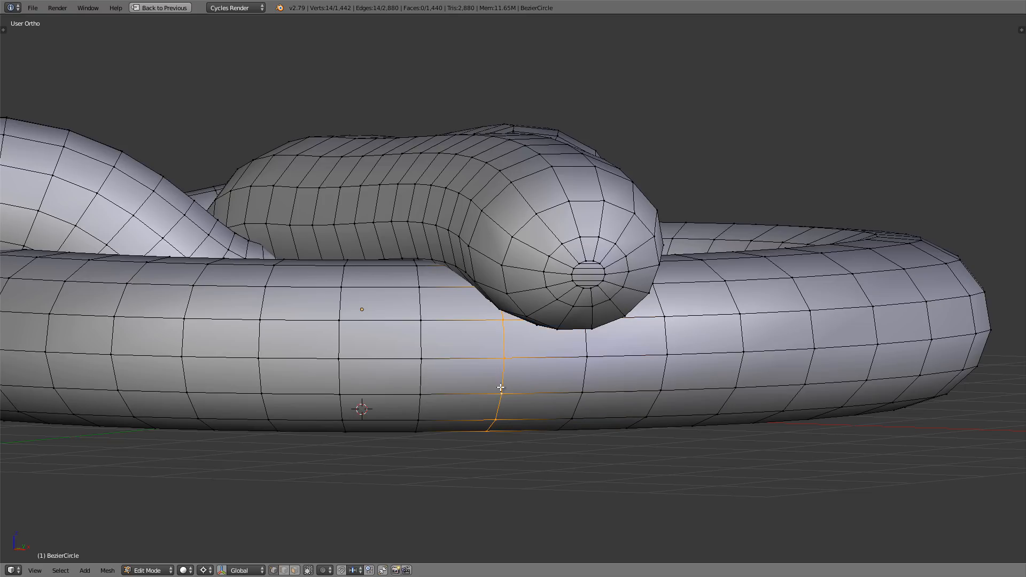
pyautogui.keyDown('alt'); pyautogui.keyDown('shift'); pyautogui.rightClick(585, 375); pyautogui.keyUp('shift'); pyautogui.keyUp('alt')
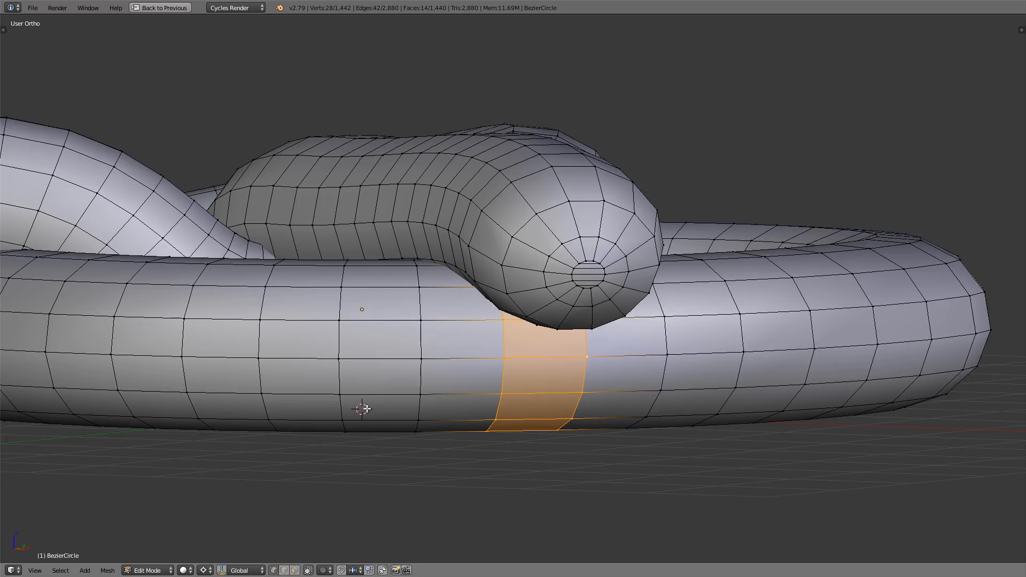
pyautogui.click(325, 570)
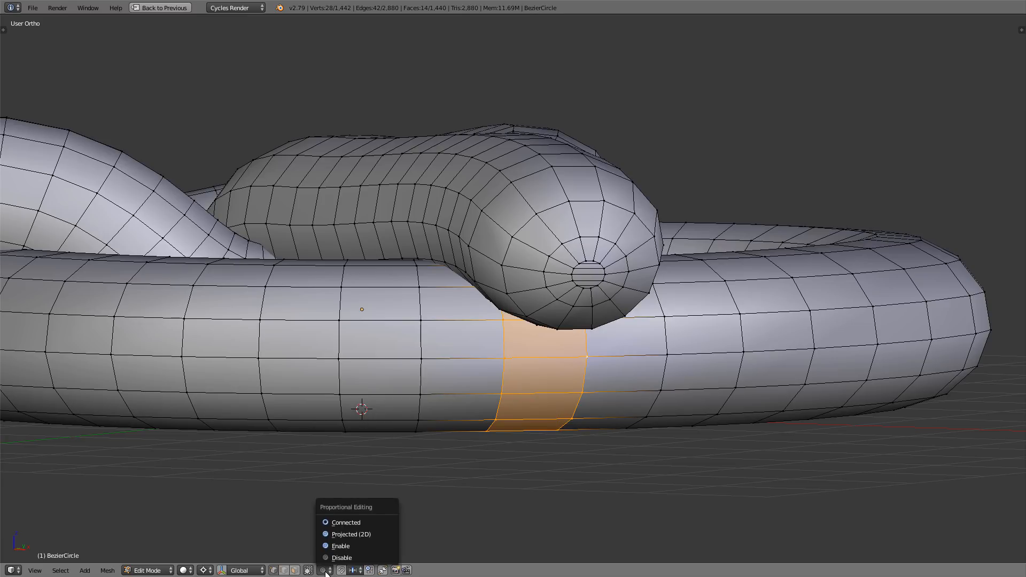
pyautogui.click(352, 546)
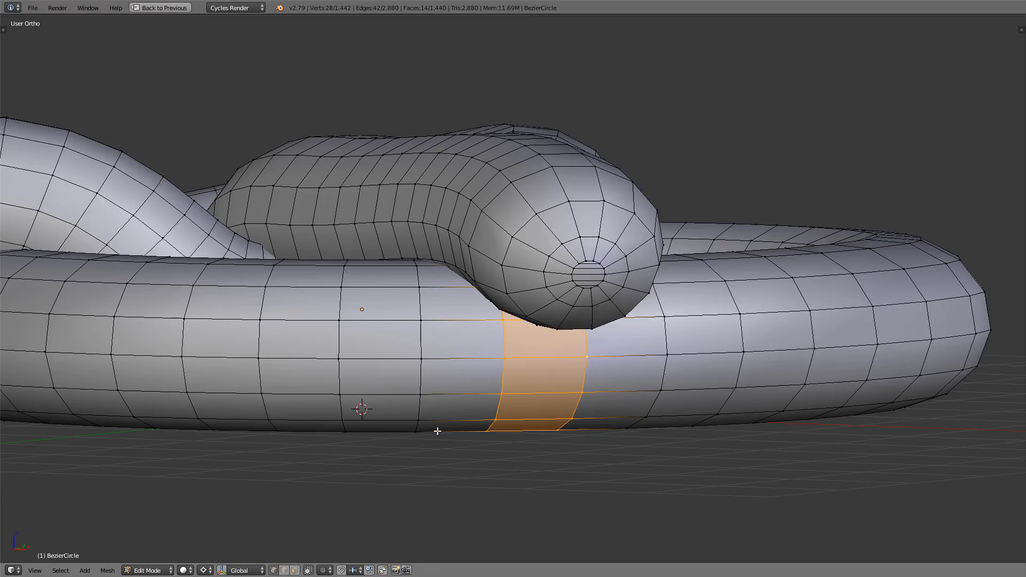
# - Flatten the ring's band beneath the right arm's tip to about 0.82 along Z, using Connected proportional editing at size 0.75
pyautogui.click(324, 569)
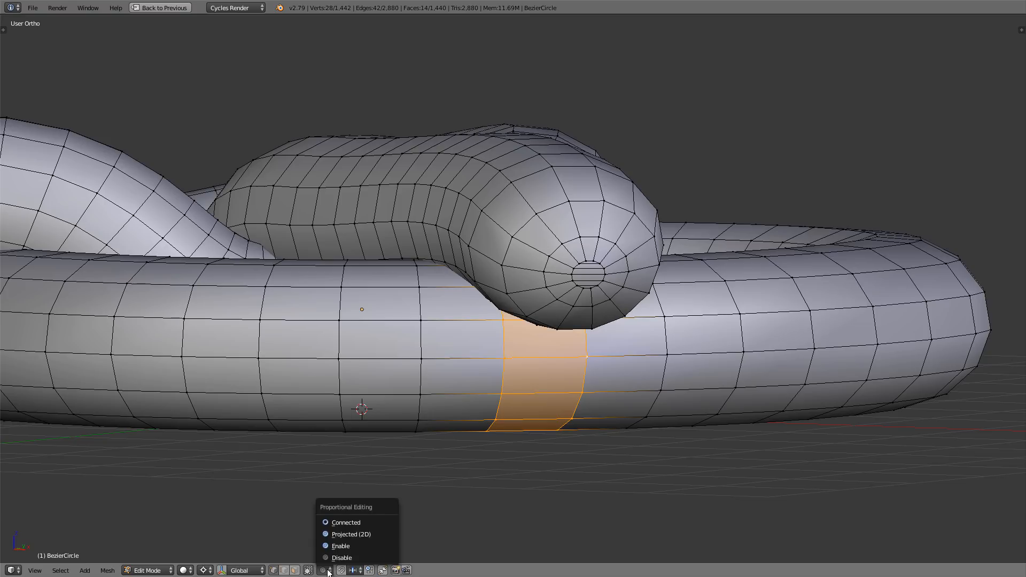
pyautogui.click(358, 524)
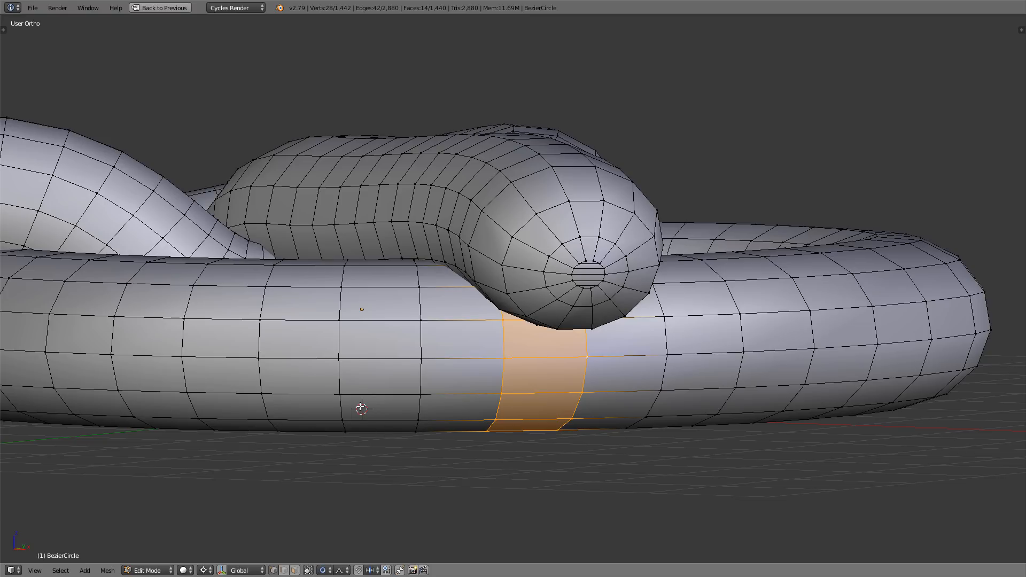
pyautogui.press('s')
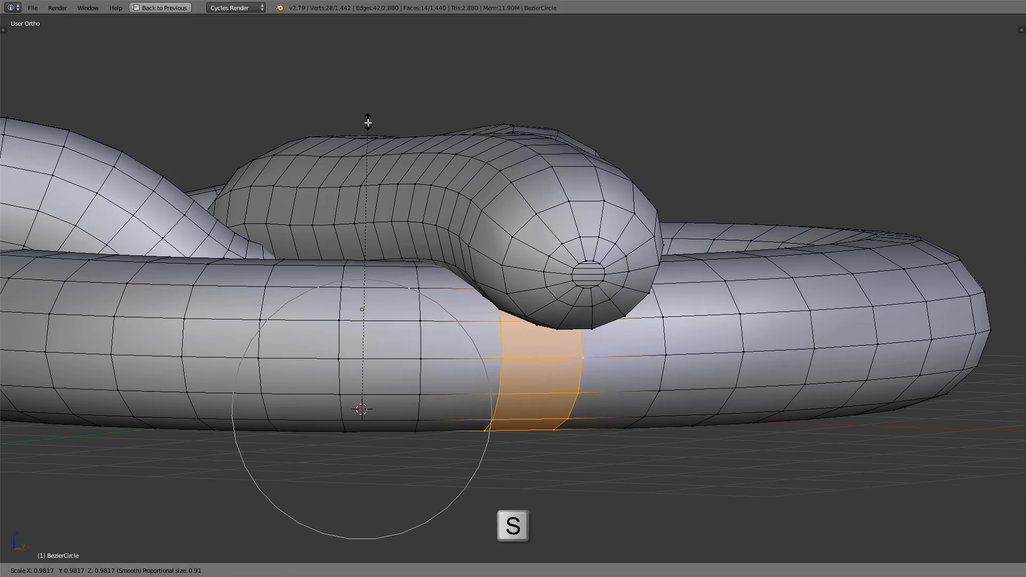
pyautogui.press('z')
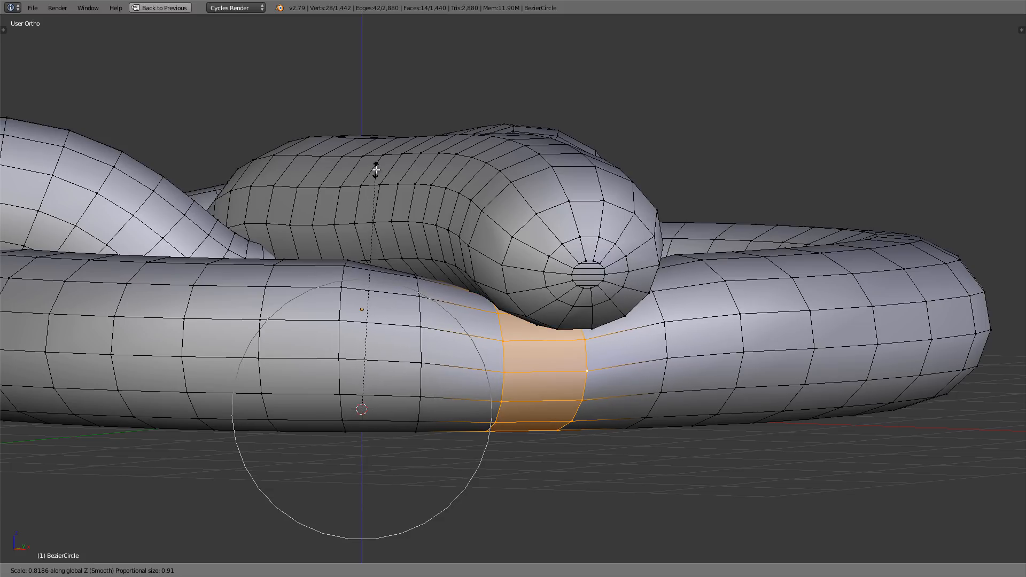
pyautogui.scroll(-1, 376, 170)
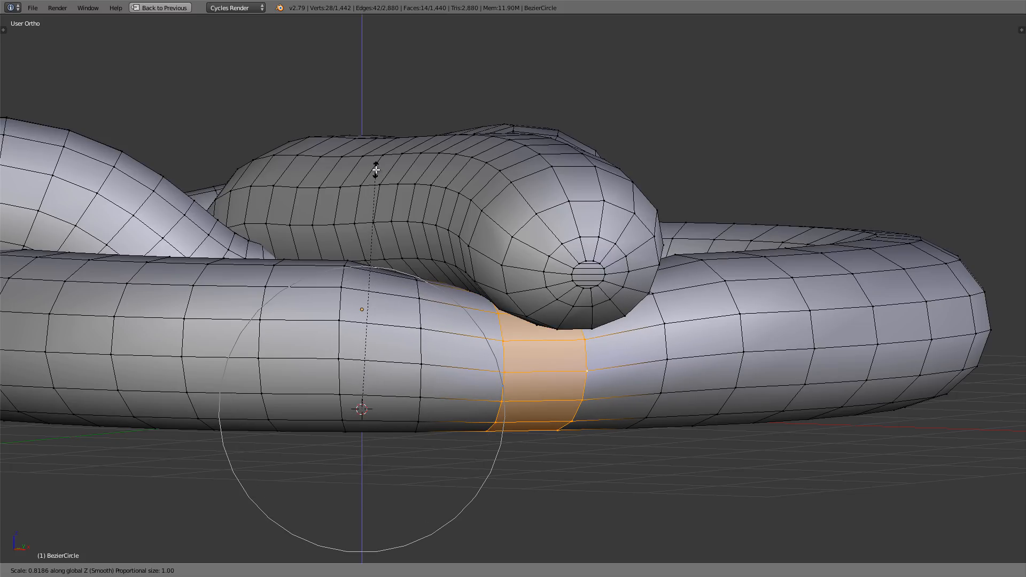
pyautogui.scroll(3, 376, 170)
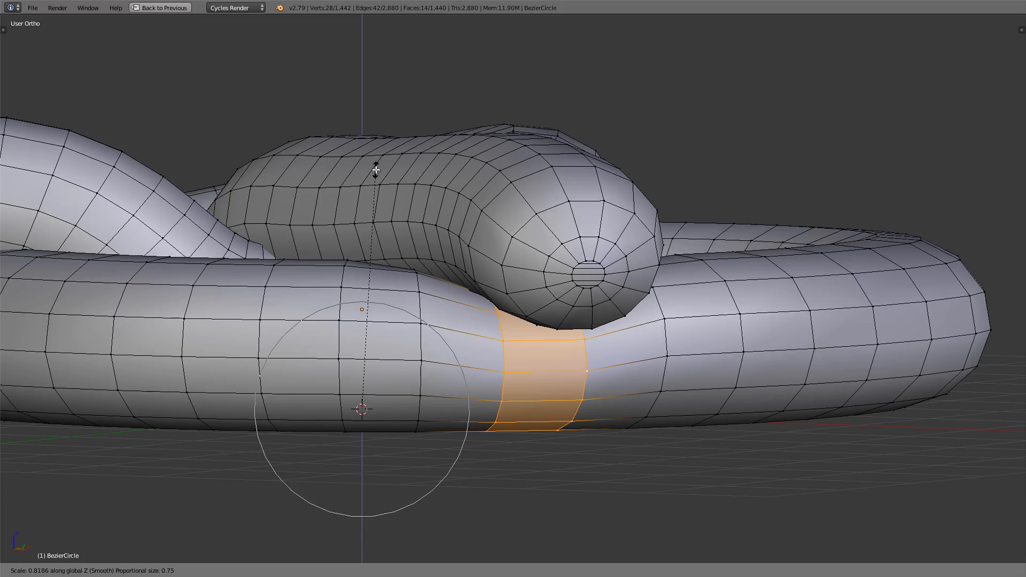
pyautogui.click(376, 170)
pyautogui.moveTo(451, 251); pyautogui.dragTo(367, 244, button='middle')
pyautogui.moveTo(483, 277); pyautogui.dragTo(588, 254, button='middle')
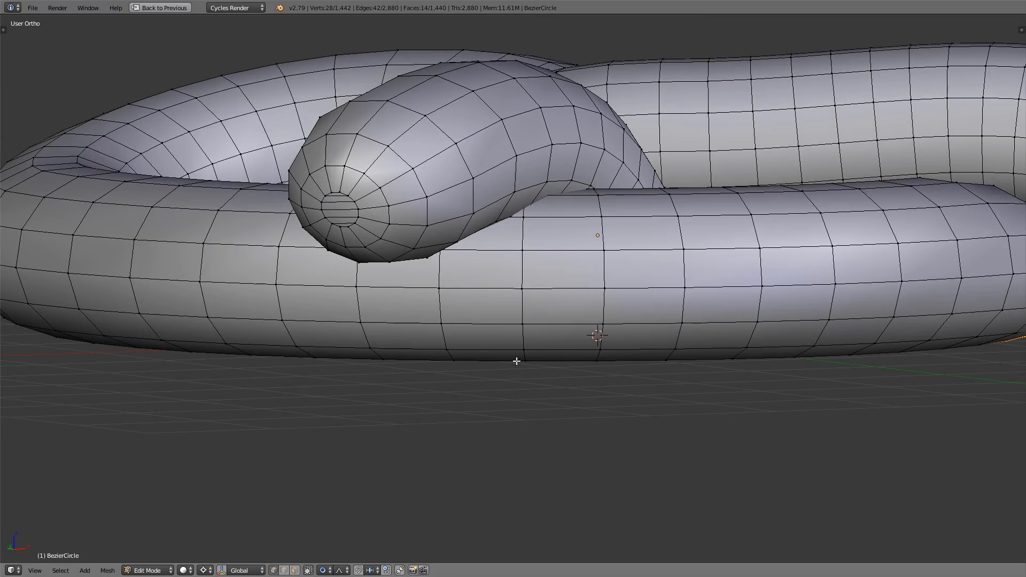
# - Snap the 3D cursor back to the scene's center
pyautogui.click(116, 355)
pyautogui.hotkey('shift', 's')
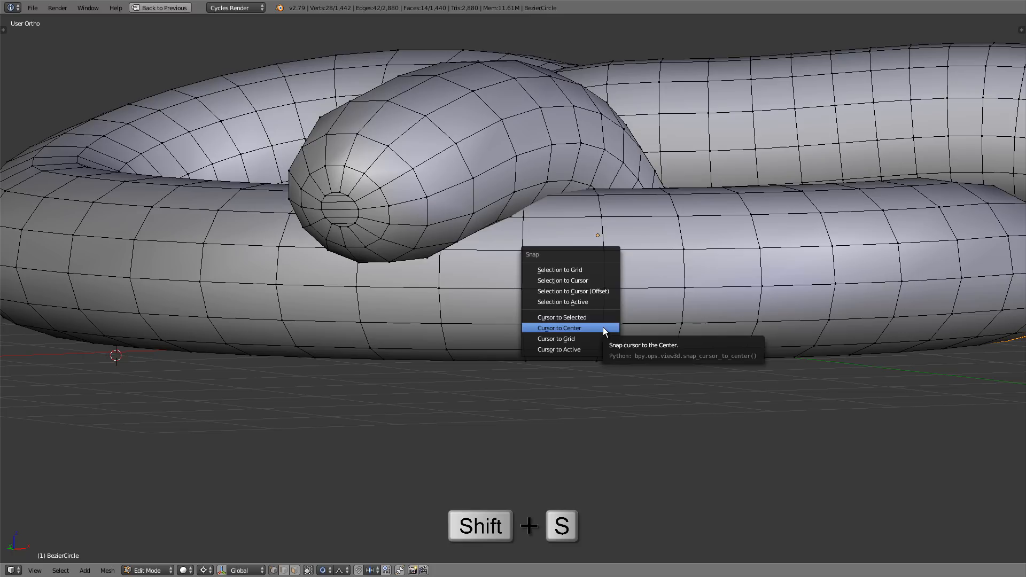
pyautogui.click(601, 327)
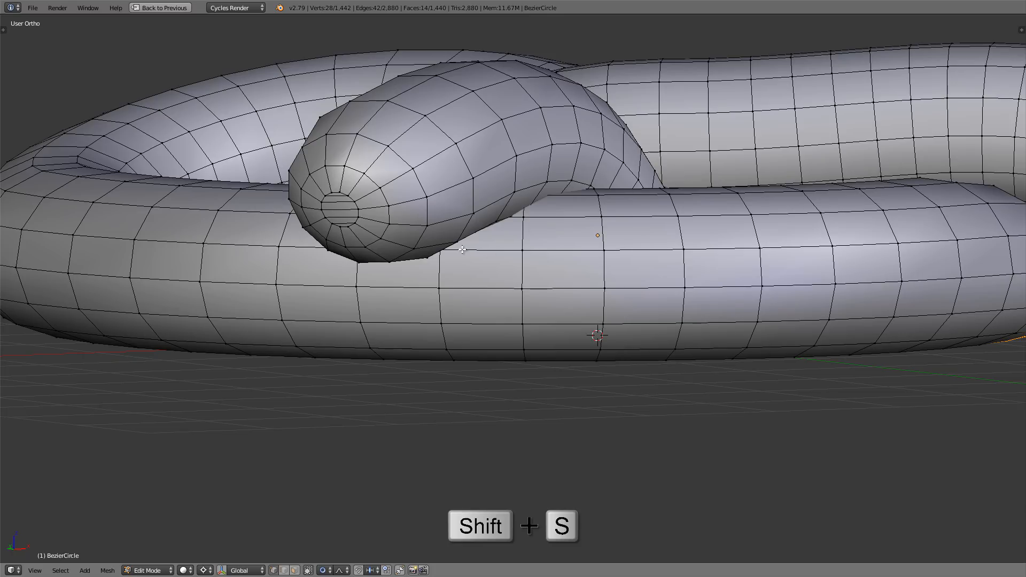
# - Select the ring's edge loop beneath the left arm's tip and scale it to about 0.78 along Z with proportional size 0.83
pyautogui.moveTo(463, 250); pyautogui.dragTo(502, 245, button='middle')
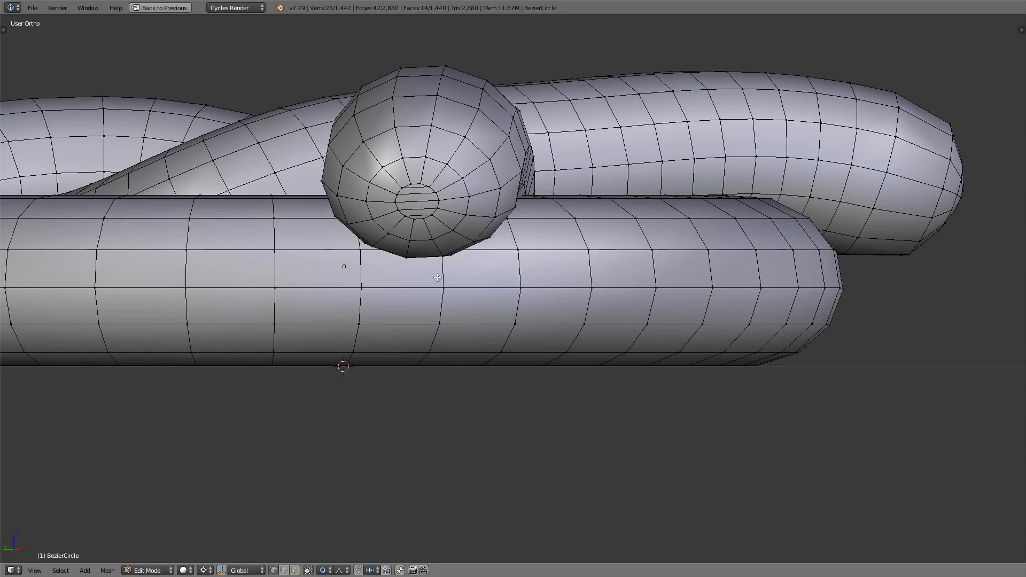
pyautogui.keyDown('shift'); pyautogui.moveTo(444, 268); pyautogui.dragTo(442, 320, button='middle'); pyautogui.keyUp('shift')
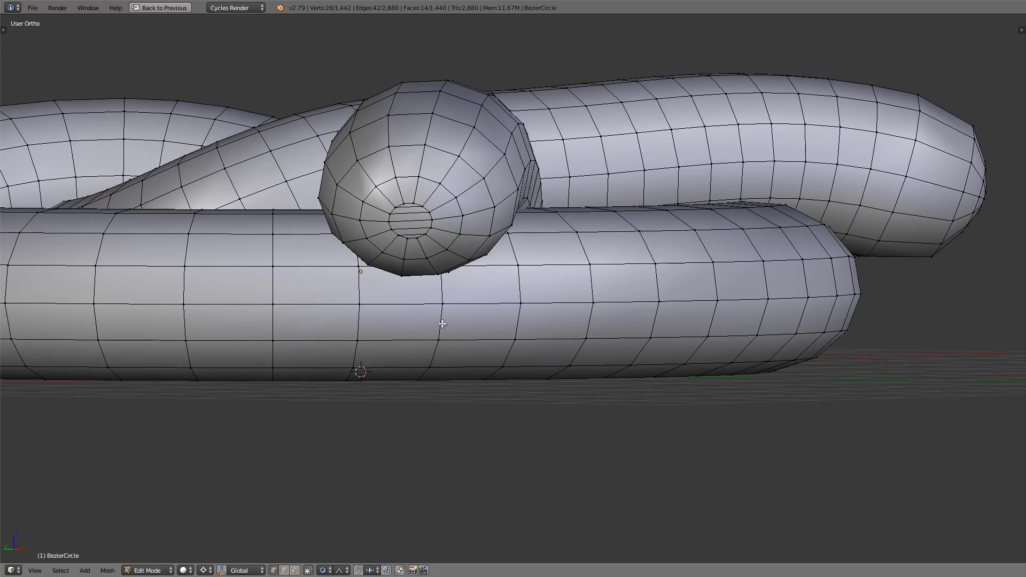
pyautogui.keyDown('alt'); pyautogui.rightClick(442, 319); pyautogui.keyUp('alt')
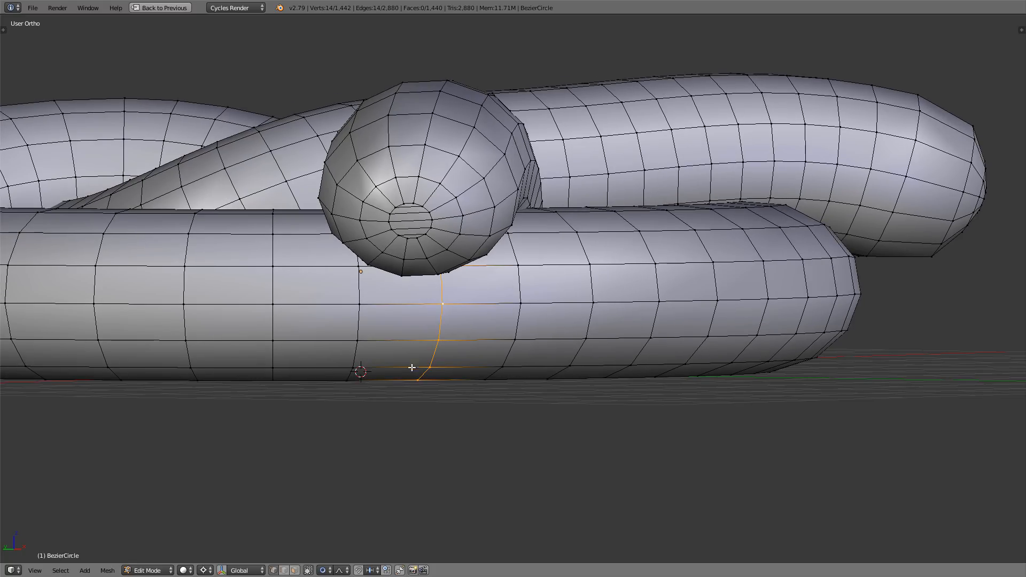
pyautogui.moveTo(436, 314); pyautogui.dragTo(537, 310, button='middle')
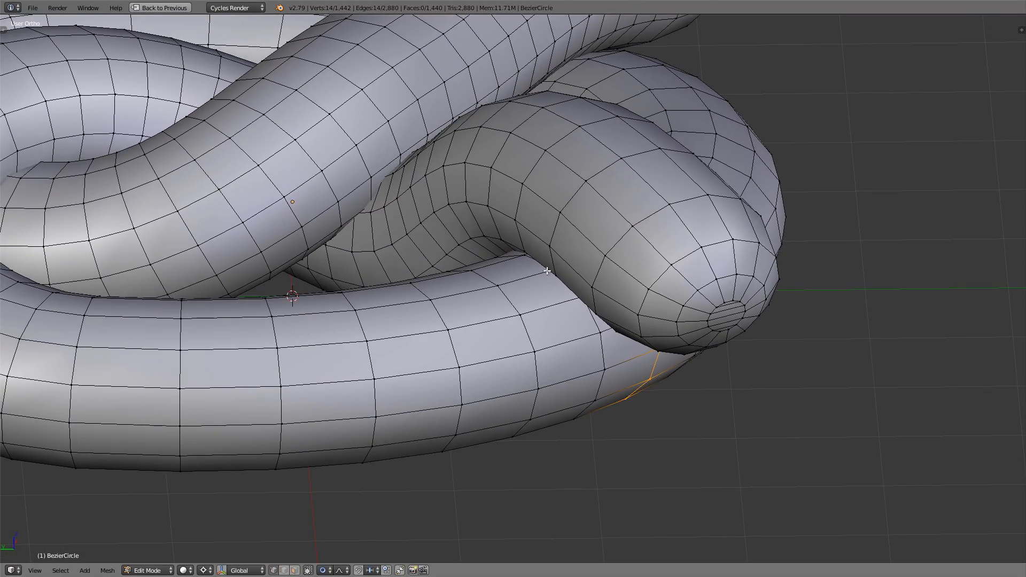
pyautogui.press('s')
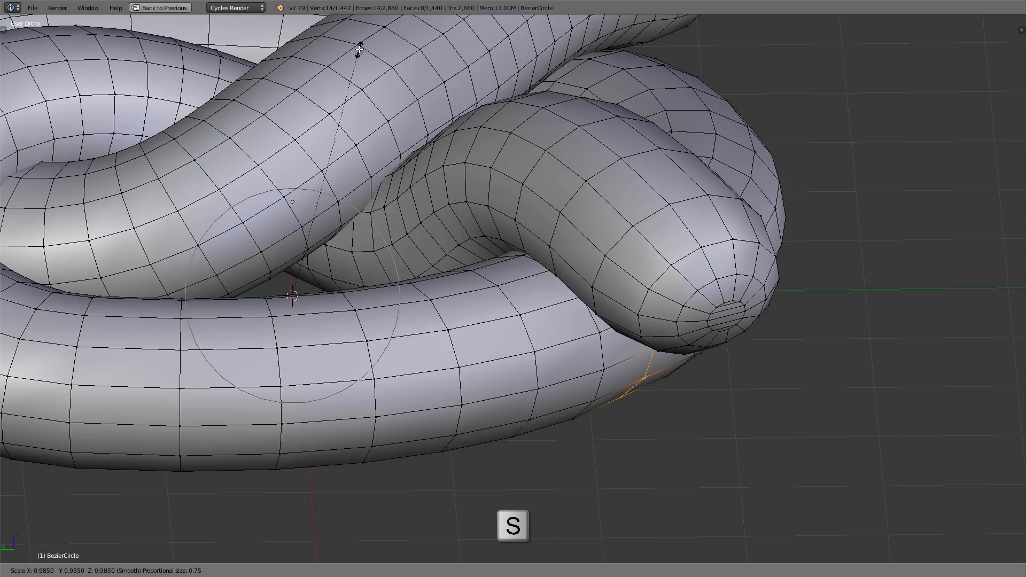
pyautogui.press('z')
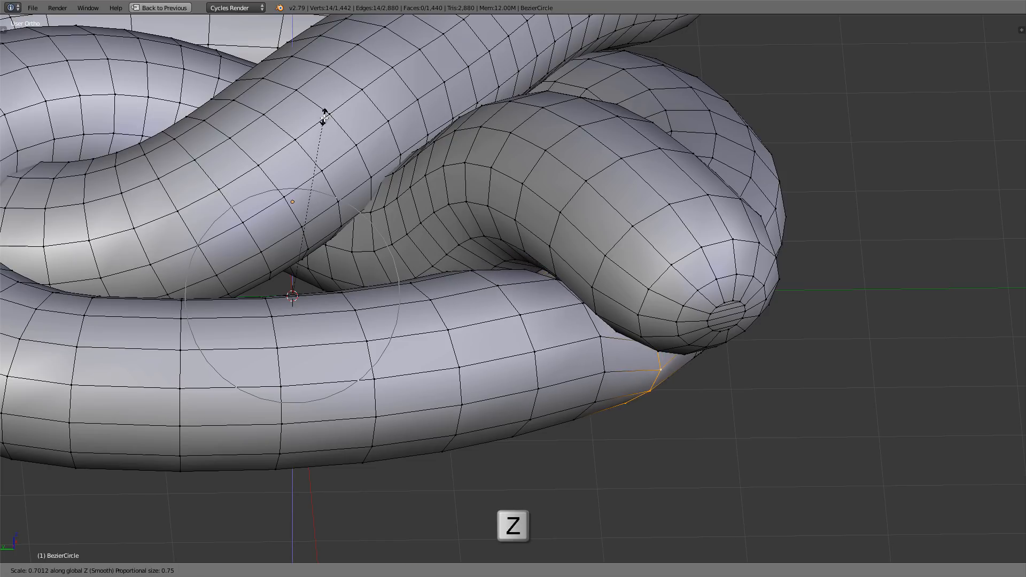
pyautogui.scroll(-1, 332, 107)
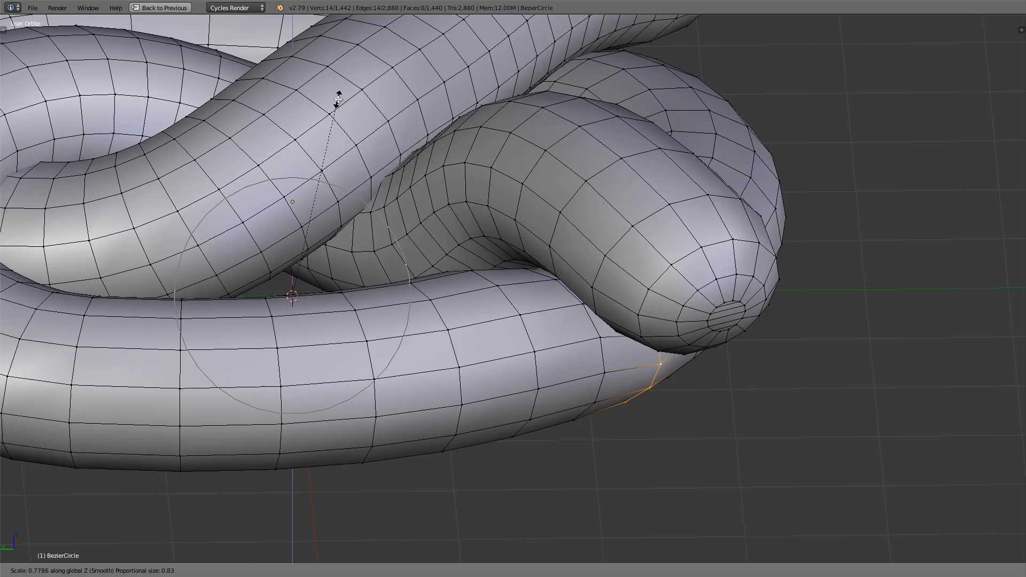
pyautogui.click(338, 100)
# - Scale the neighbouring edge loop beside the left arm's tip to about 0.9 along Z and switch to Object Mode
pyautogui.moveTo(519, 311); pyautogui.dragTo(506, 282, button='middle')
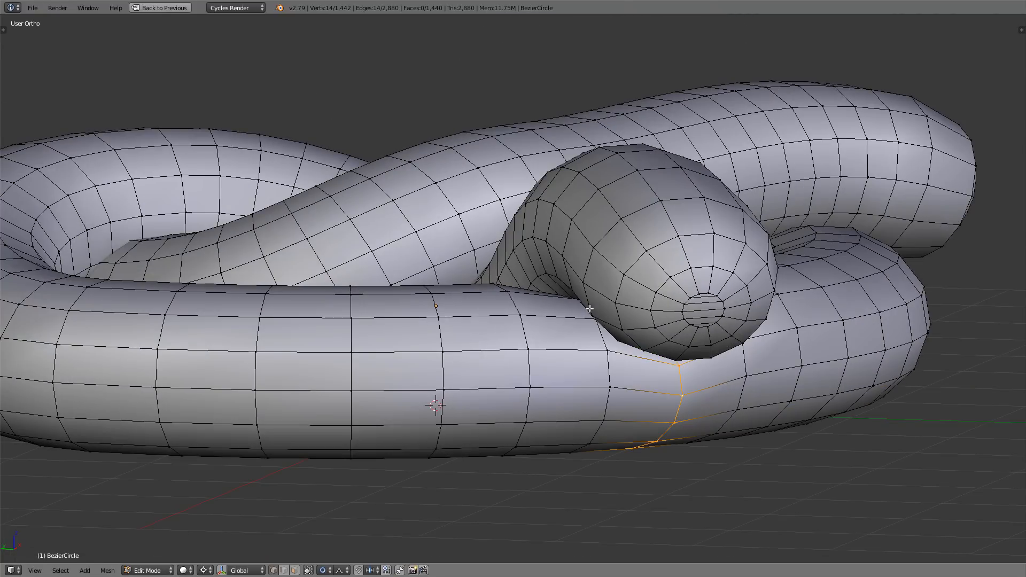
pyautogui.moveTo(589, 308); pyautogui.dragTo(457, 290, button='middle')
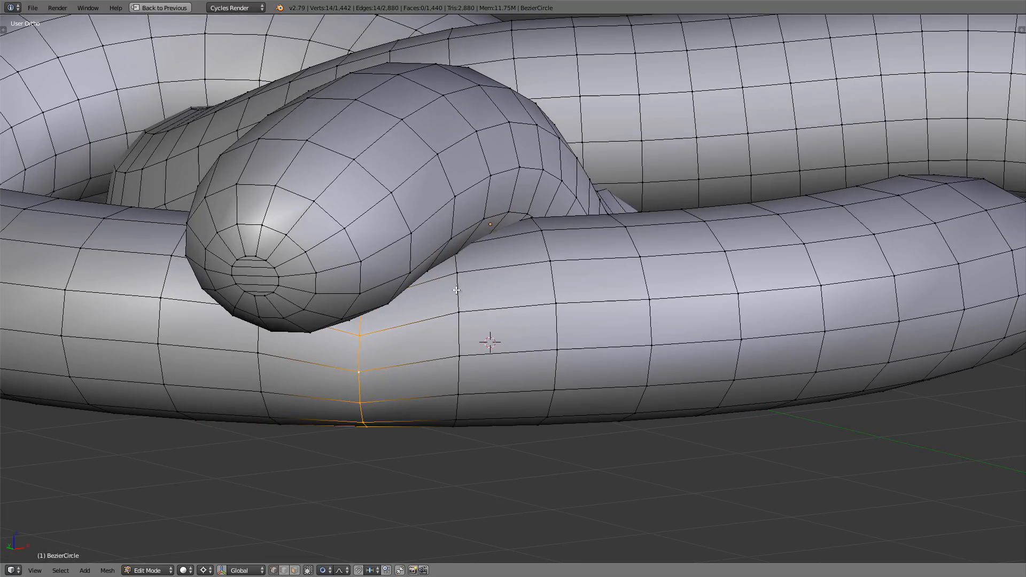
pyautogui.keyDown('alt'); pyautogui.rightClick(457, 333); pyautogui.keyUp('alt')
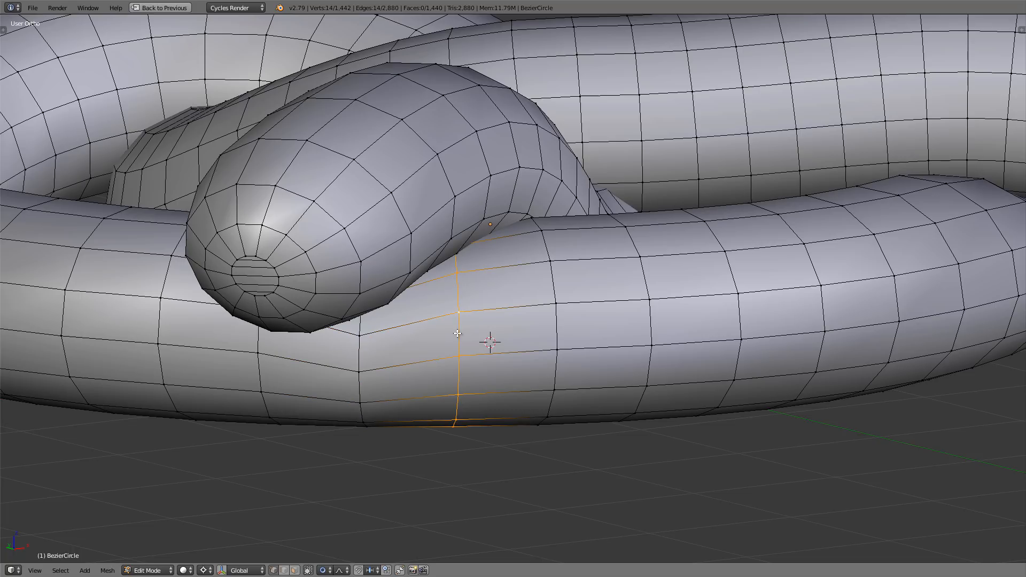
pyautogui.press('s')
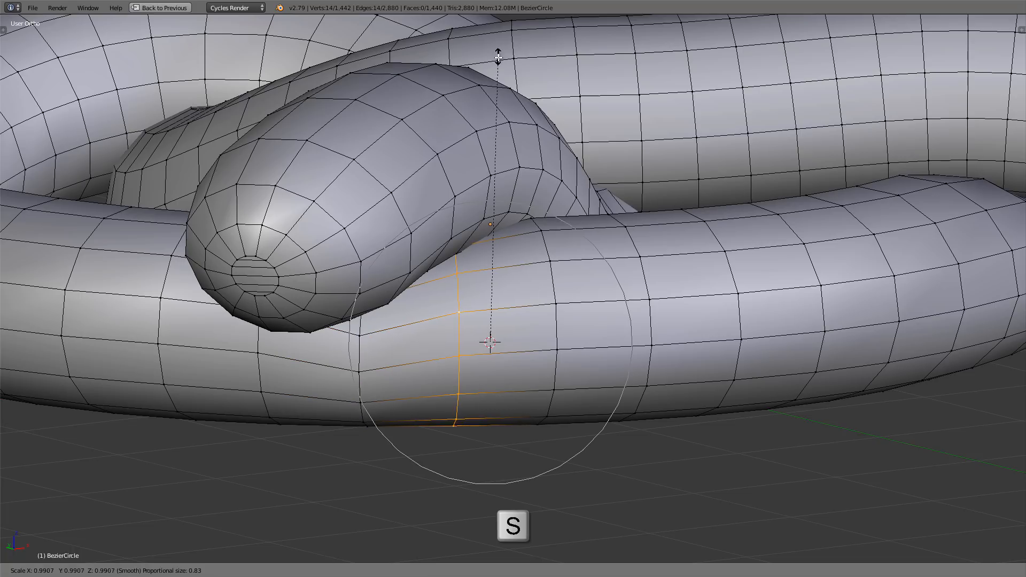
pyautogui.press('z')
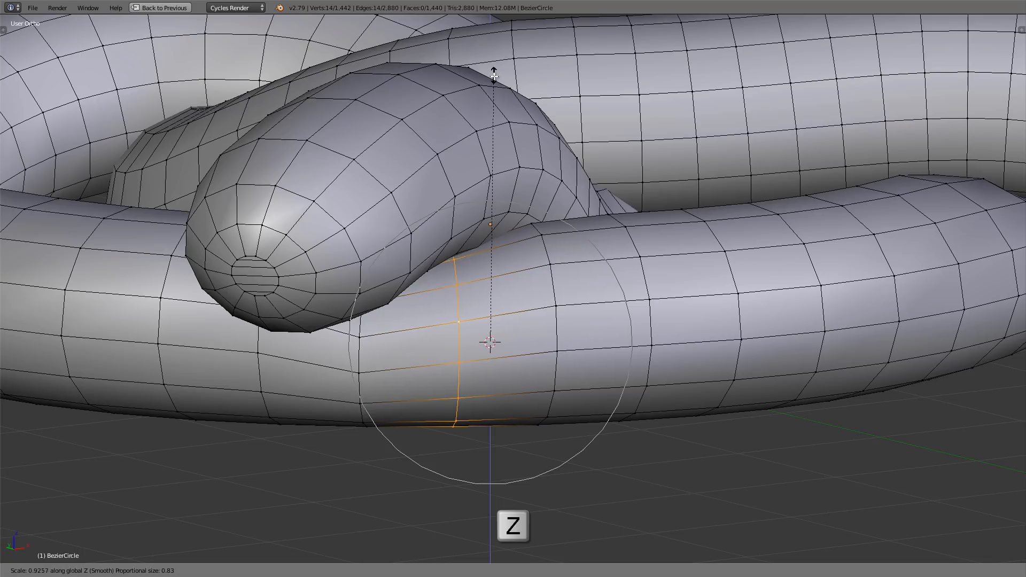
pyautogui.click(494, 80)
pyautogui.press('Tab')
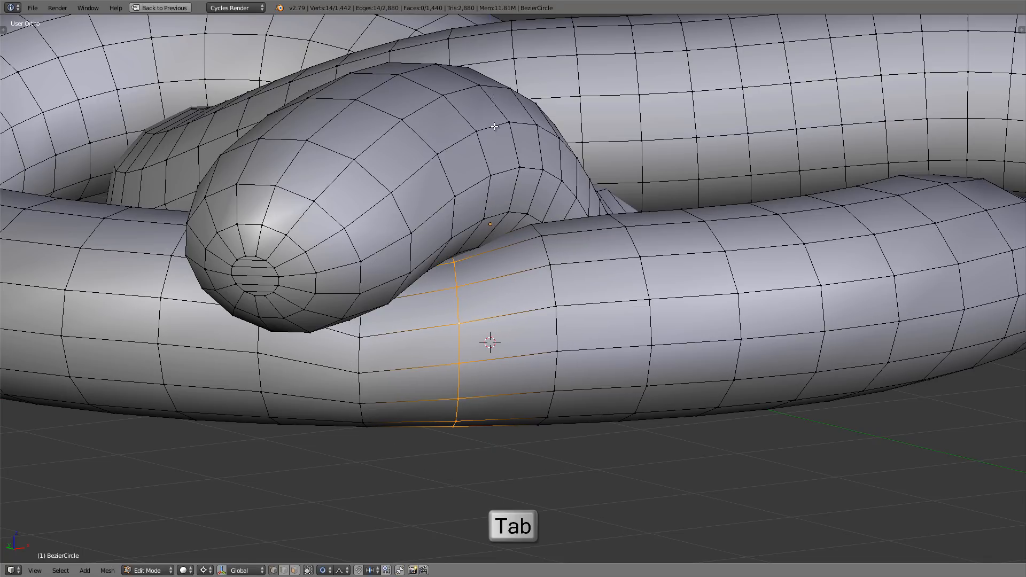
pyautogui.moveTo(492, 126); pyautogui.dragTo(460, 209, button='middle')
pyautogui.scroll(-2, 459, 209)
pyautogui.keyDown('shift'); pyautogui.moveTo(468, 70); pyautogui.dragTo(365, 287, button='middle'); pyautogui.keyUp('shift')
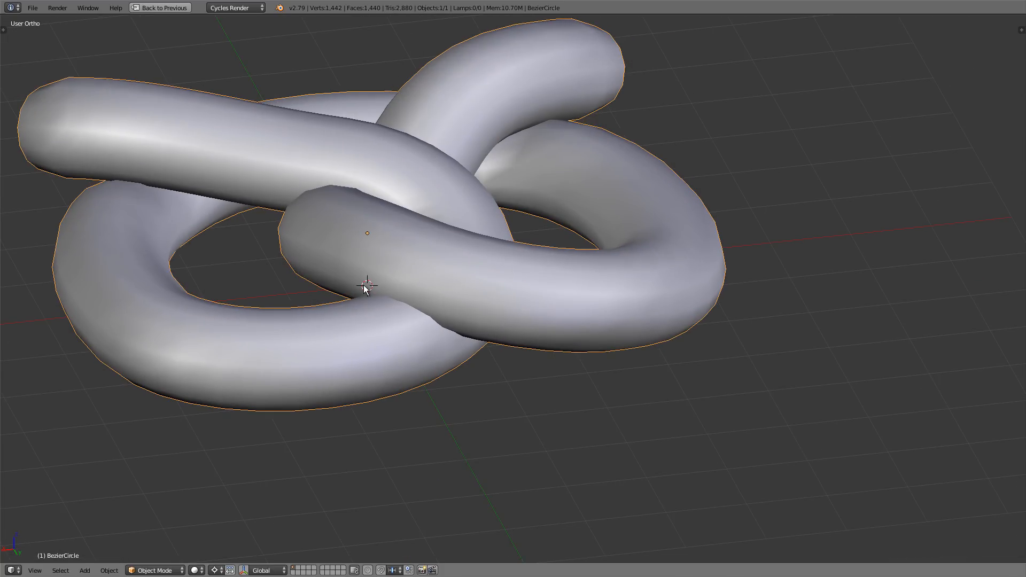
# - In Edit Mode, scale the lower strand's edge loop beneath the overlapping strand at the crossing to about 0.66 along Z, proportional size 1.00
pyautogui.press('Tab')
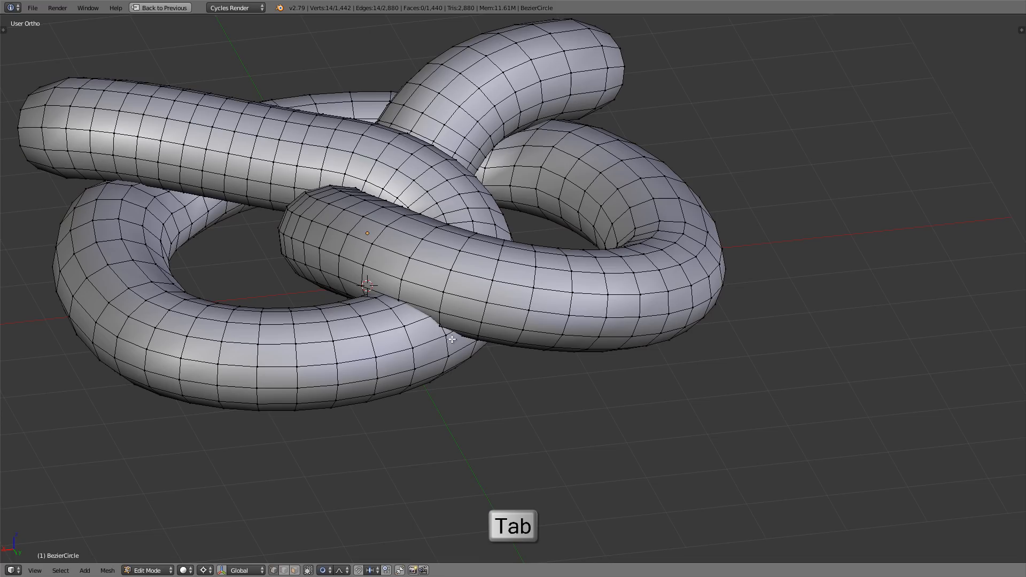
pyautogui.moveTo(437, 327); pyautogui.dragTo(402, 373, button='middle')
pyautogui.scroll(3, 435, 336)
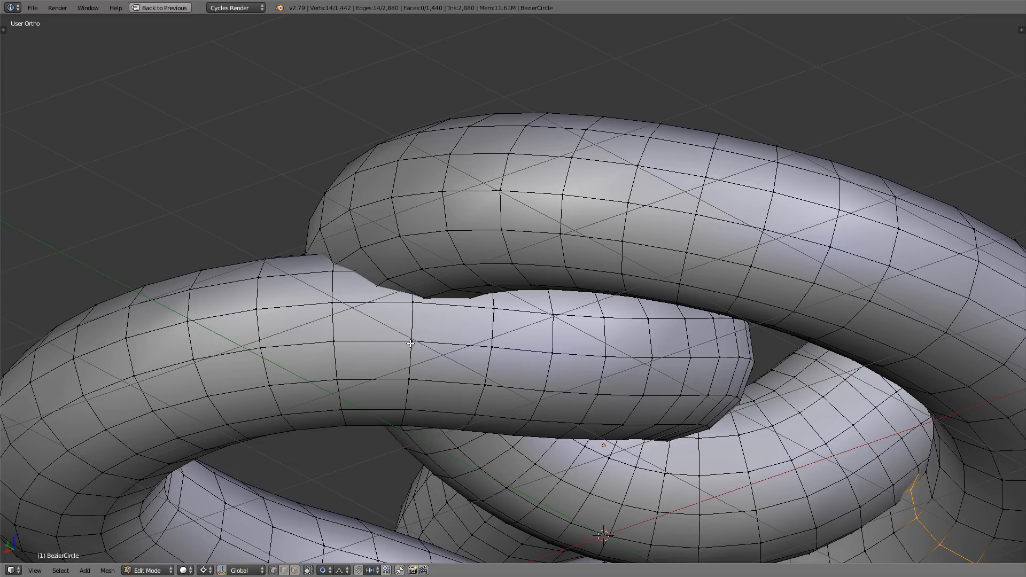
pyautogui.keyDown('alt'); pyautogui.rightClick(410, 357); pyautogui.keyUp('alt')
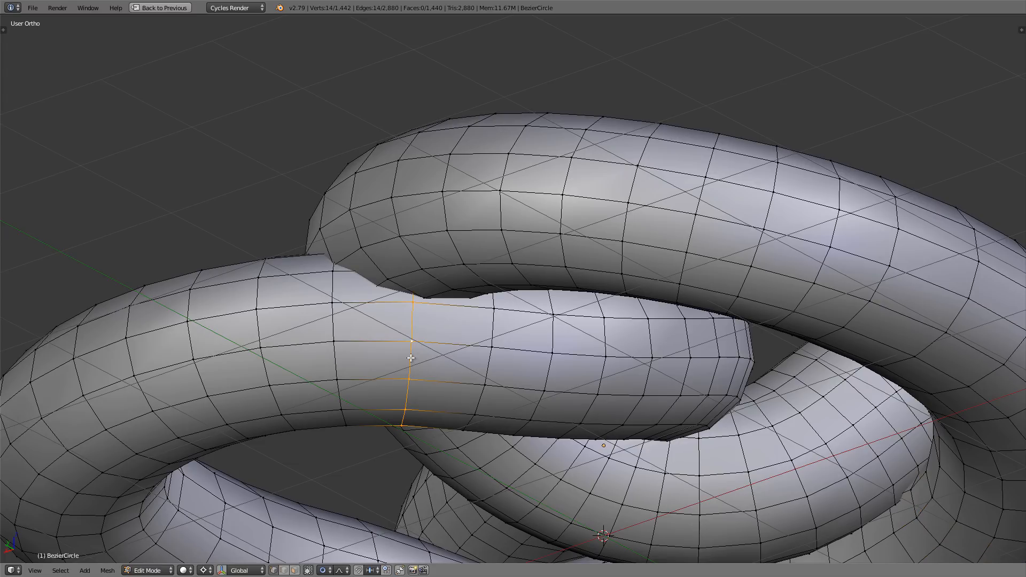
pyautogui.moveTo(443, 316); pyautogui.dragTo(409, 317, button='middle')
pyautogui.press('s')
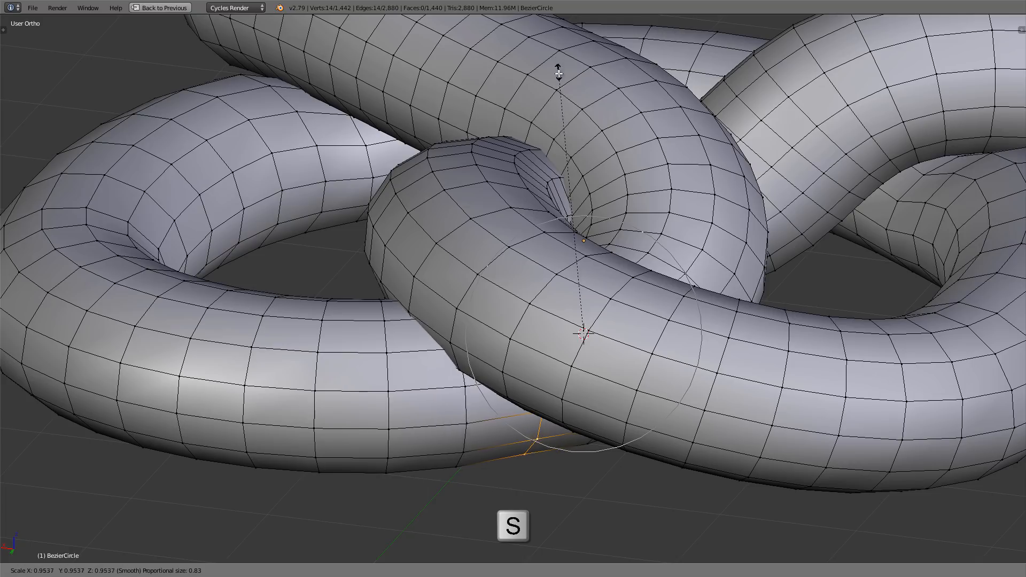
pyautogui.press('z')
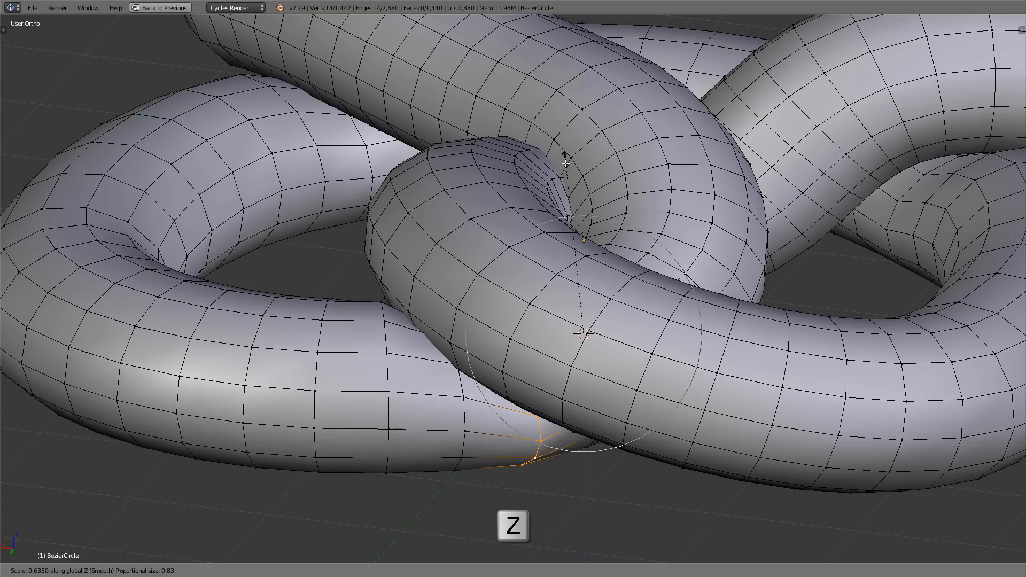
pyautogui.scroll(-1, 566, 167)
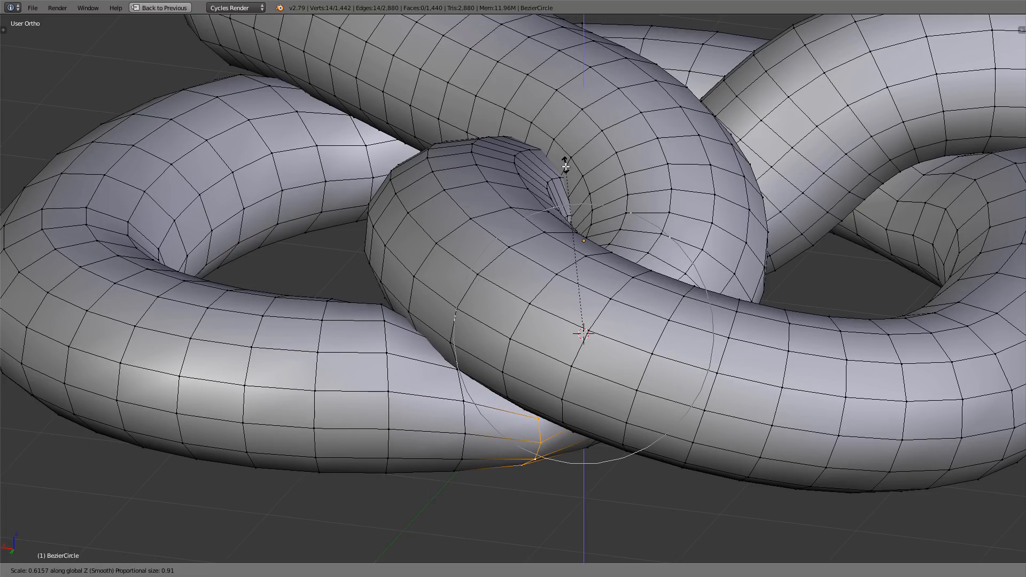
pyautogui.scroll(-1, 565, 166)
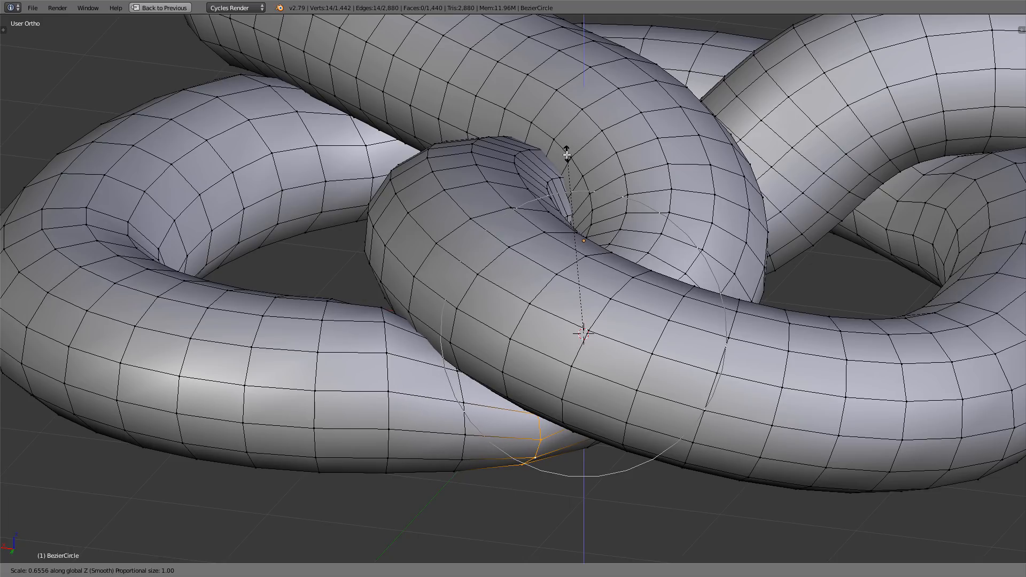
pyautogui.click(567, 155)
pyautogui.moveTo(486, 281); pyautogui.dragTo(452, 389, button='middle')
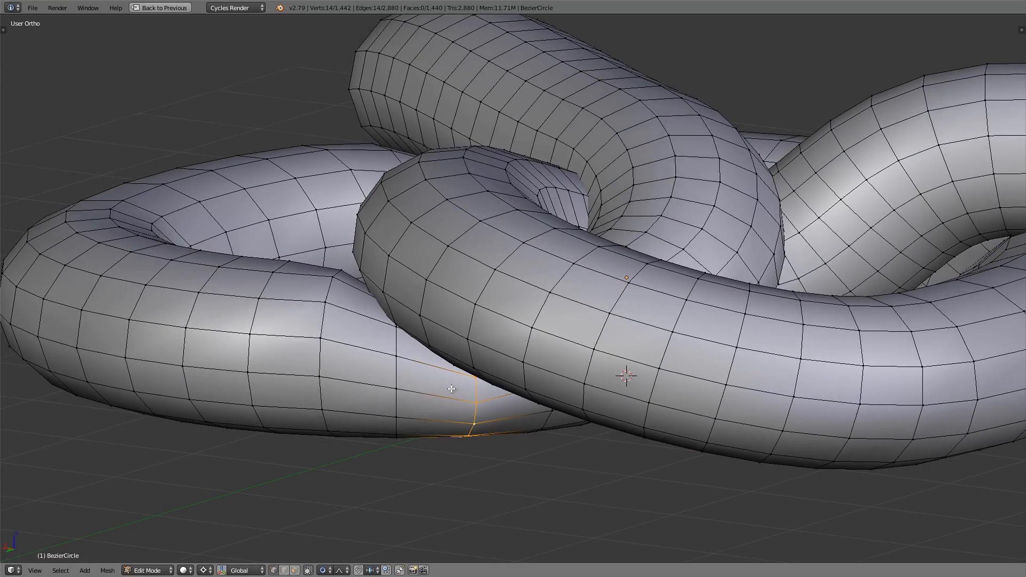
# - Scale the neighbouring edge loop of the lower strand under the crossing along Z to about 0.95, with proportional size 1.00
pyautogui.moveTo(404, 274); pyautogui.dragTo(421, 370, button='middle')
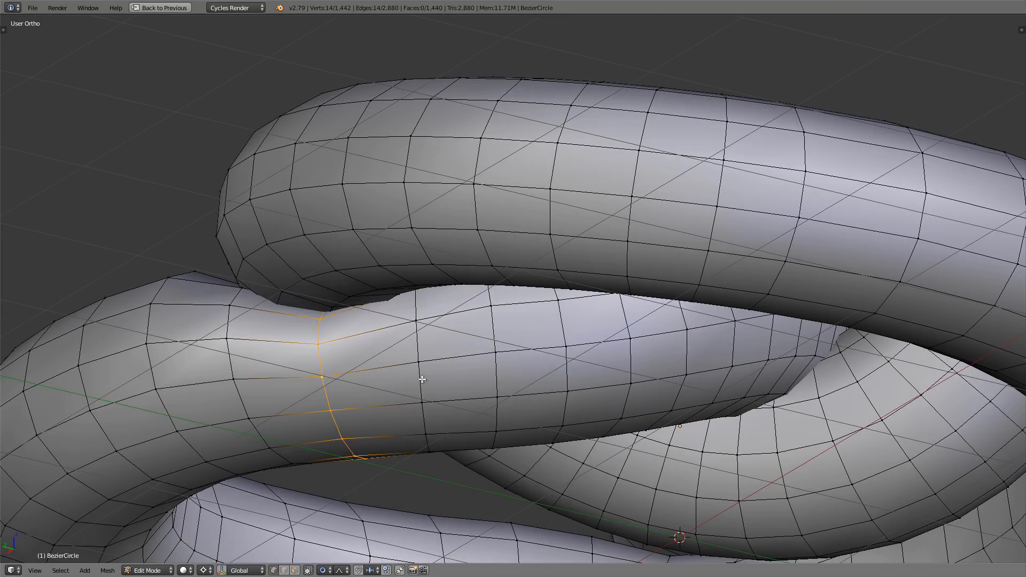
pyautogui.keyDown('alt'); pyautogui.rightClick(422, 380); pyautogui.keyUp('alt')
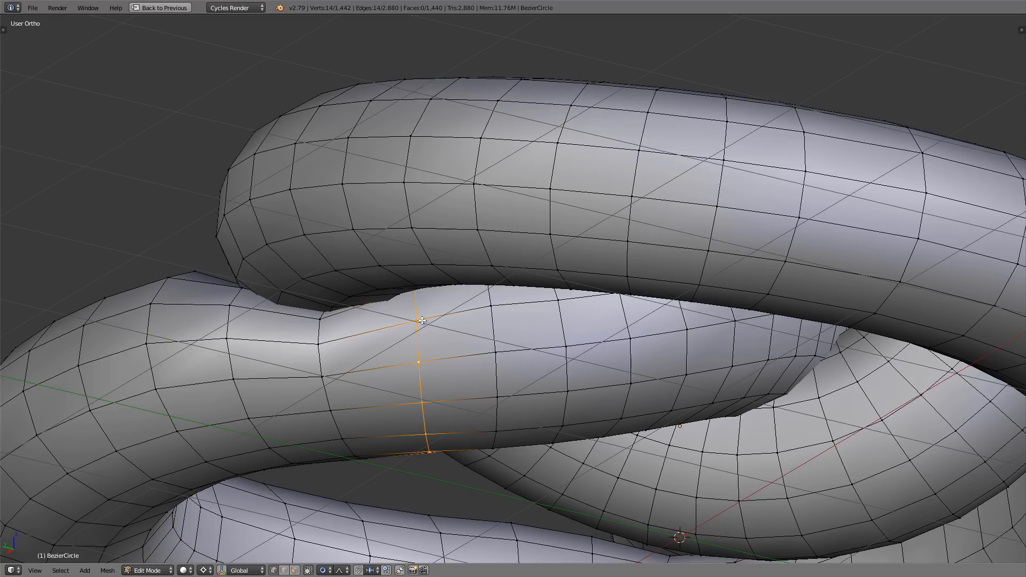
pyautogui.moveTo(422, 320); pyautogui.dragTo(473, 242, button='middle')
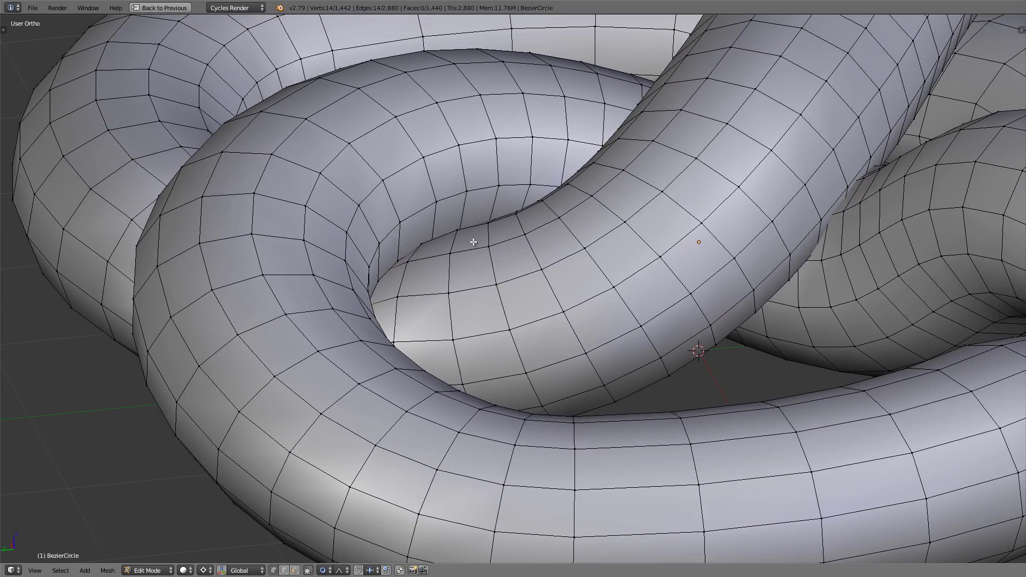
pyautogui.press('s')
pyautogui.press('z')
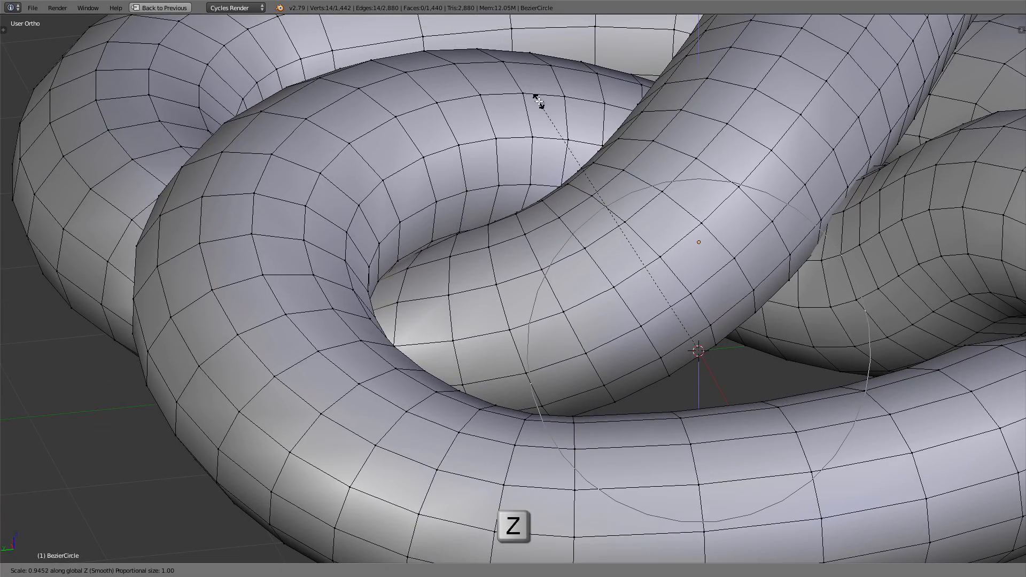
pyautogui.click(538, 103)
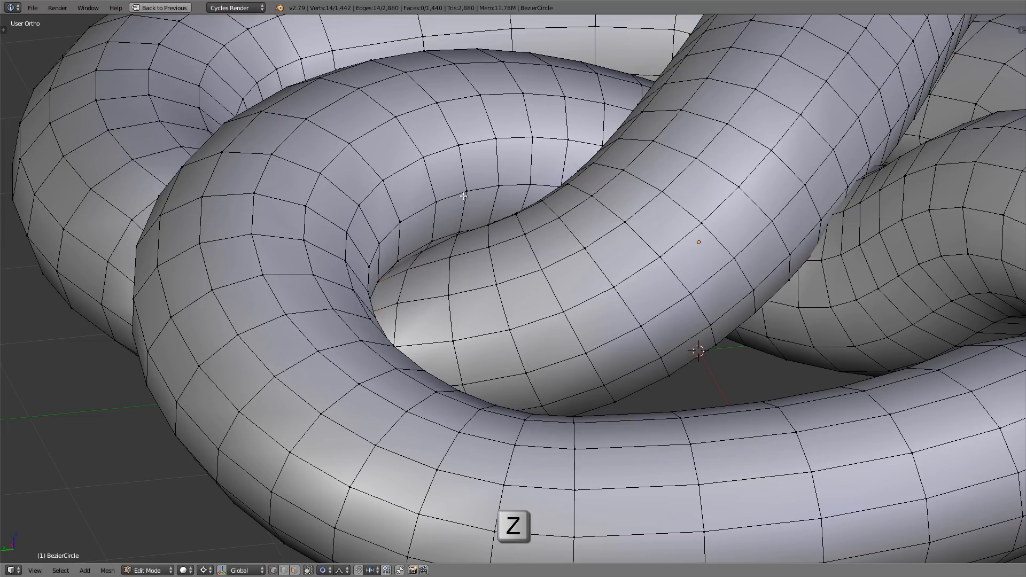
# - Scale the lower strand's edge loop just outside the crossing along Z to about 0.95, reducing the proportional size to 0.62
pyautogui.moveTo(391, 260); pyautogui.dragTo(374, 310, button='middle')
pyautogui.moveTo(324, 287)
pyautogui.mouseDown(button='middle')
pyautogui.moveTo(304, 279)
pyautogui.moveTo(335, 302)
pyautogui.mouseUp(button='middle')
pyautogui.keyDown('alt'); pyautogui.rightClick(297, 273); pyautogui.keyUp('alt')
pyautogui.press('s')
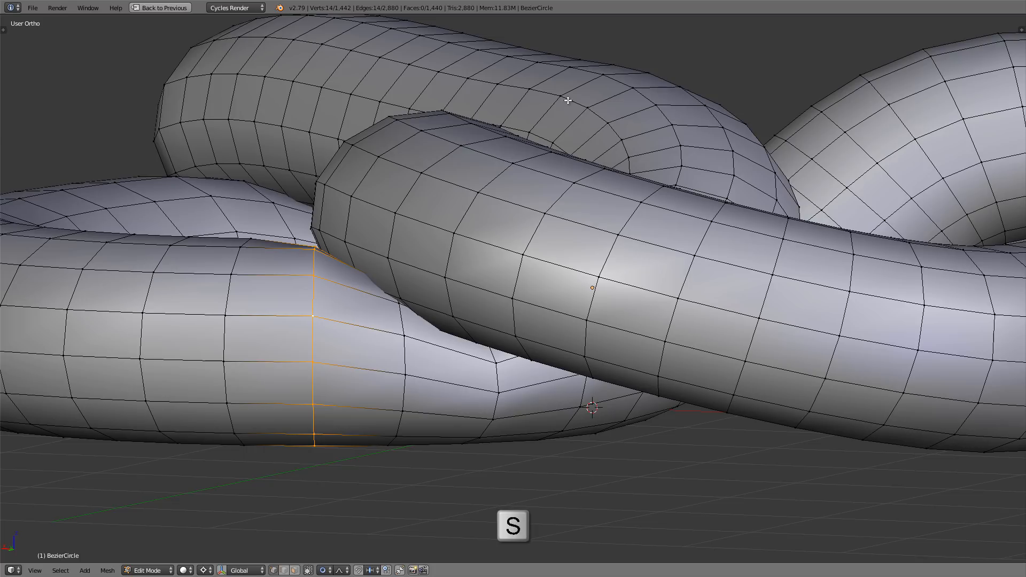
pyautogui.press('z')
pyautogui.scroll(5, 567, 114)
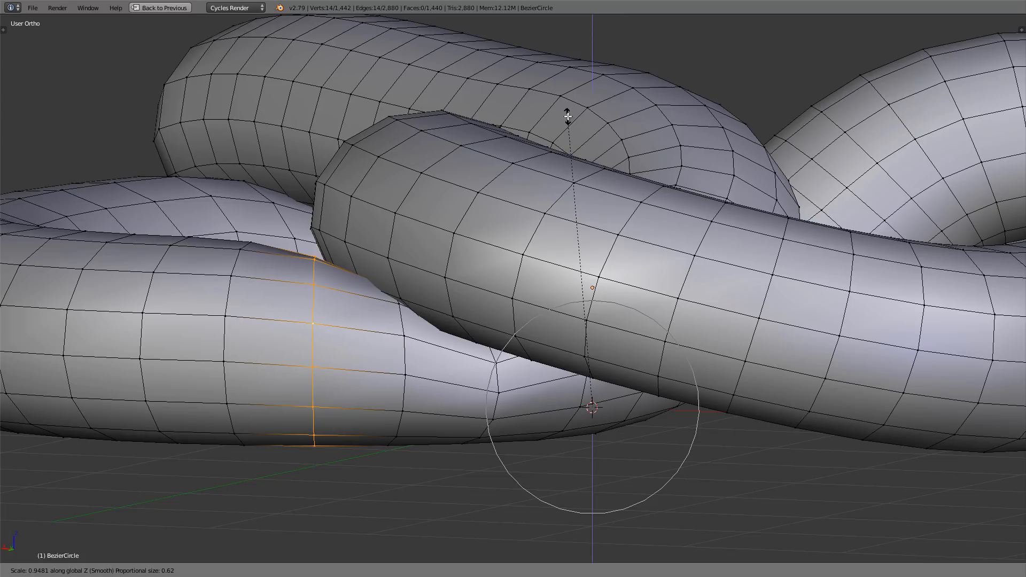
pyautogui.click(568, 116)
# - Inspect the pretzel's crossings in Object Mode, then return to Edit Mode and examine the twist from underneath
pyautogui.moveTo(373, 266); pyautogui.dragTo(323, 263, button='middle')
pyautogui.scroll(-2, 374, 289)
pyautogui.press('Tab')
pyautogui.scroll(-2, 535, 256)
pyautogui.keyDown('shift'); pyautogui.moveTo(558, 248); pyautogui.dragTo(505, 392, button='middle'); pyautogui.keyUp('shift')
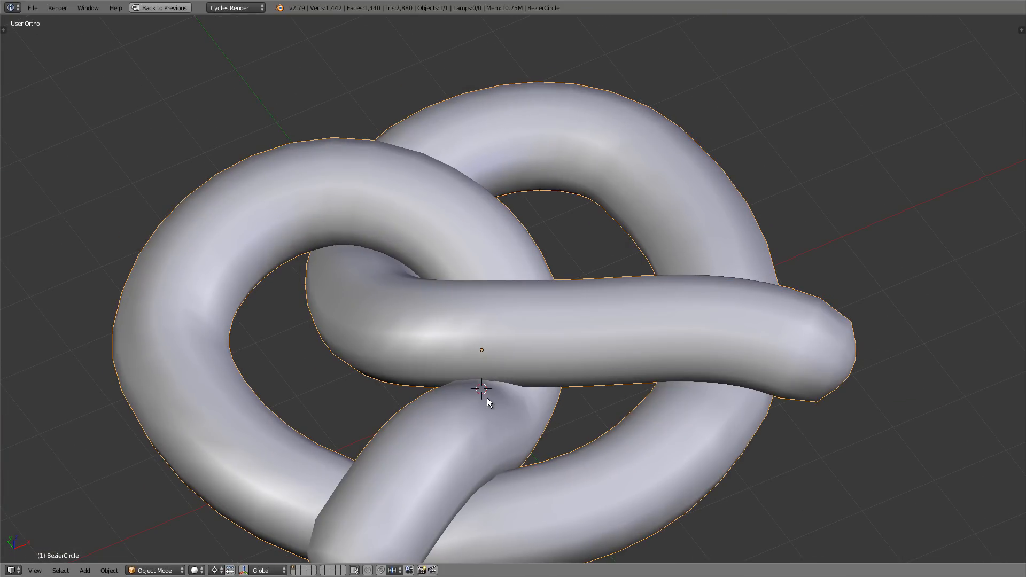
pyautogui.press('Tab')
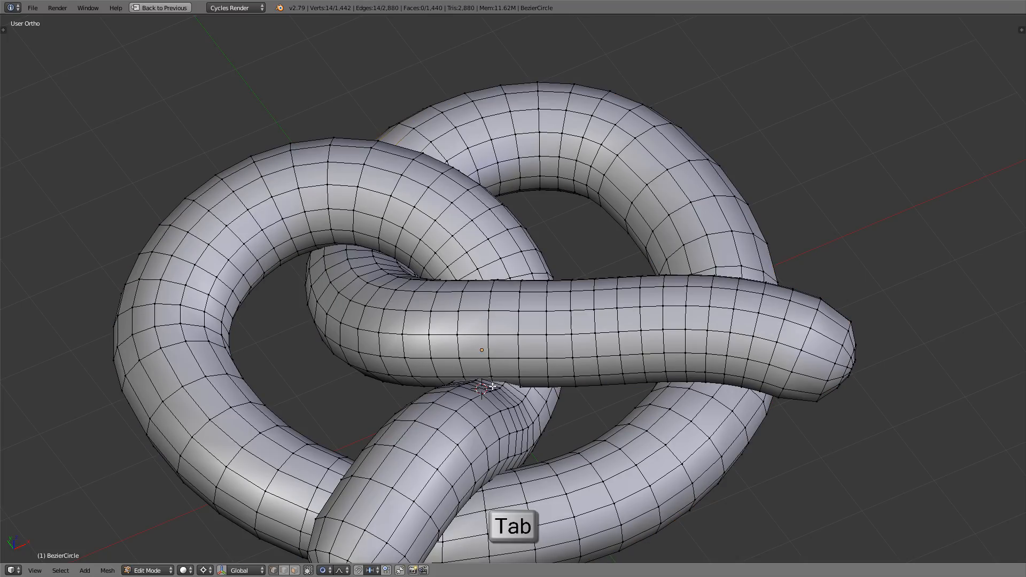
pyautogui.moveTo(484, 395); pyautogui.dragTo(443, 154, button='middle')
pyautogui.scroll(2, 443, 154)
pyautogui.moveTo(527, 267); pyautogui.dragTo(484, 245, button='middle')
pyautogui.moveTo(485, 266)
pyautogui.mouseDown(button='middle')
pyautogui.moveTo(472, 305)
pyautogui.moveTo(487, 280)
pyautogui.mouseUp(button='middle')
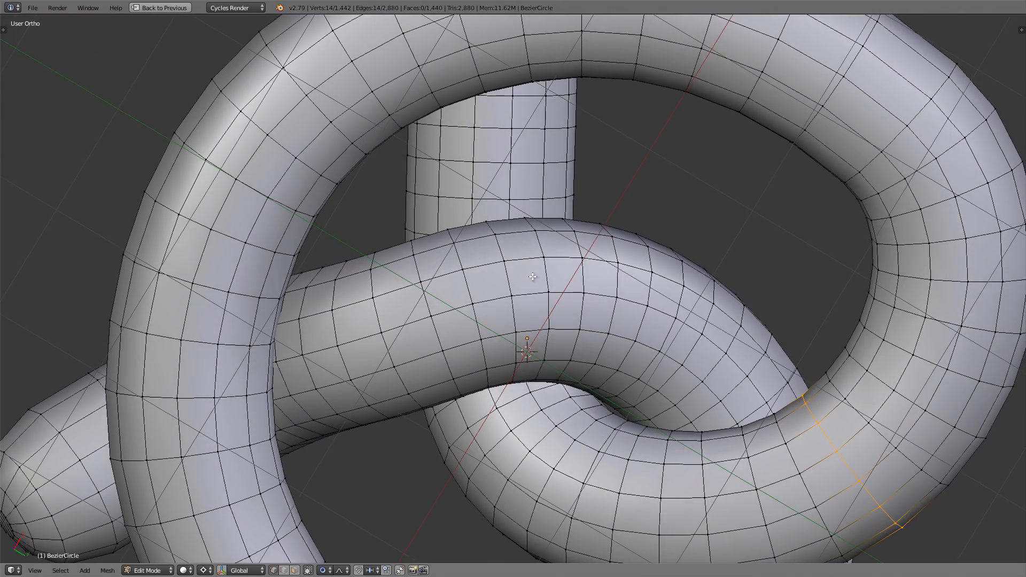
# - Select three adjacent edge loops on the central strand's underside and scale them along Z to about 0.61, with proportional size 0.91
pyautogui.scroll(1, 519, 279)
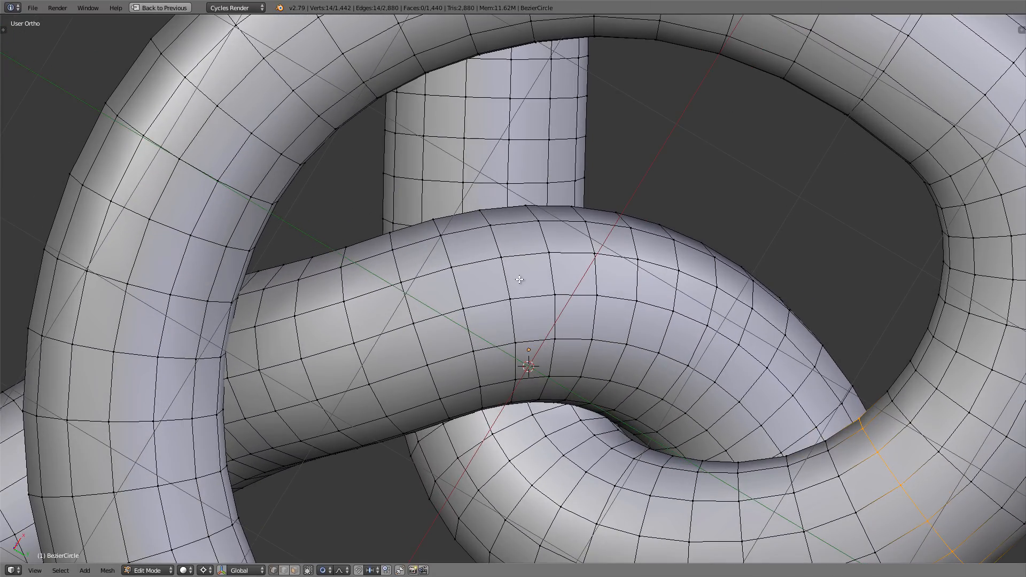
pyautogui.keyDown('alt'); pyautogui.rightClick(458, 286); pyautogui.keyUp('alt')
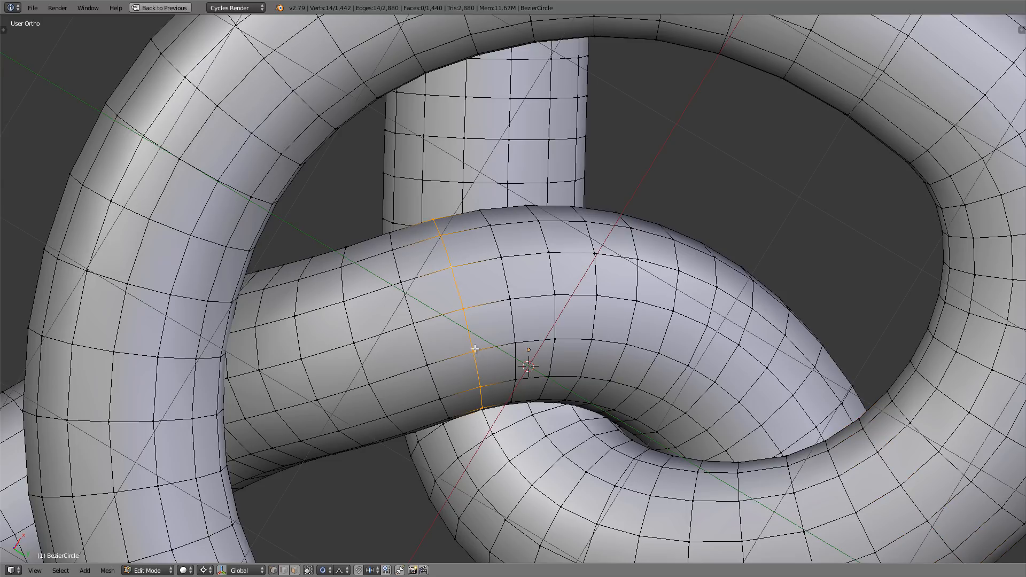
pyautogui.keyDown('alt'); pyautogui.keyDown('shift'); pyautogui.rightClick(506, 282); pyautogui.keyUp('shift'); pyautogui.keyUp('alt')
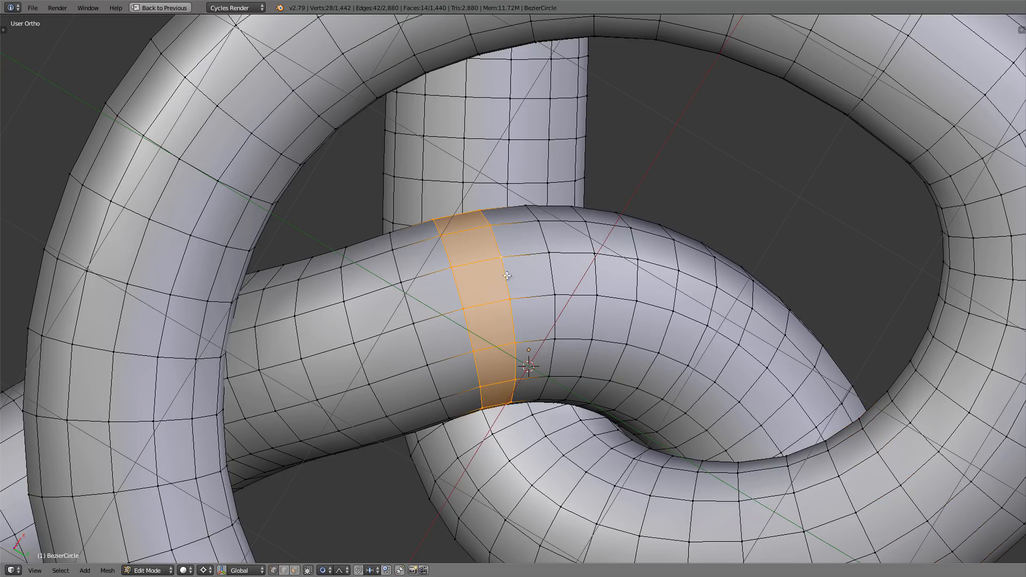
pyautogui.keyDown('alt'); pyautogui.keyDown('shift'); pyautogui.rightClick(550, 272); pyautogui.keyUp('shift'); pyautogui.keyUp('alt')
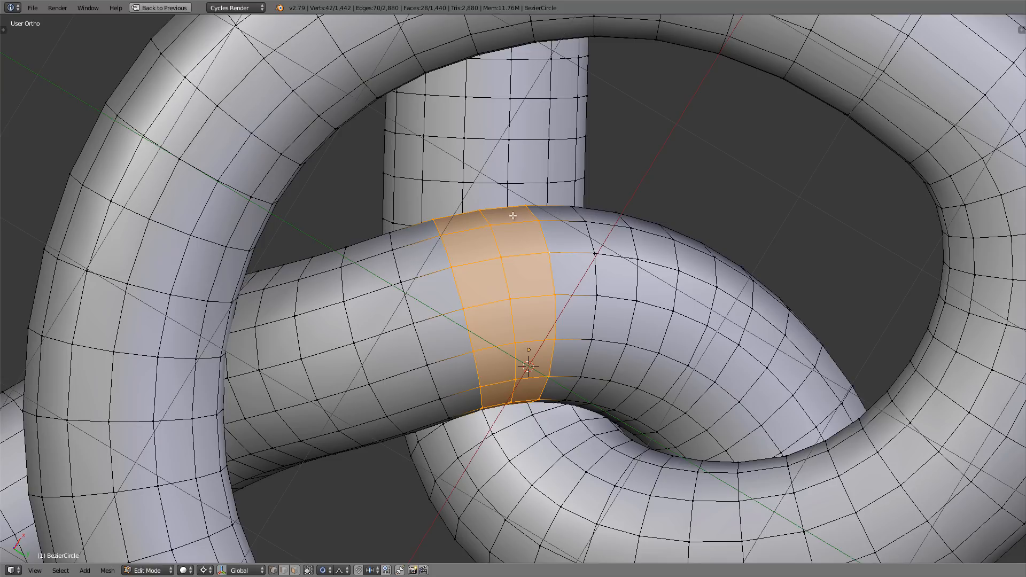
pyautogui.moveTo(510, 184); pyautogui.dragTo(541, 272, button='middle')
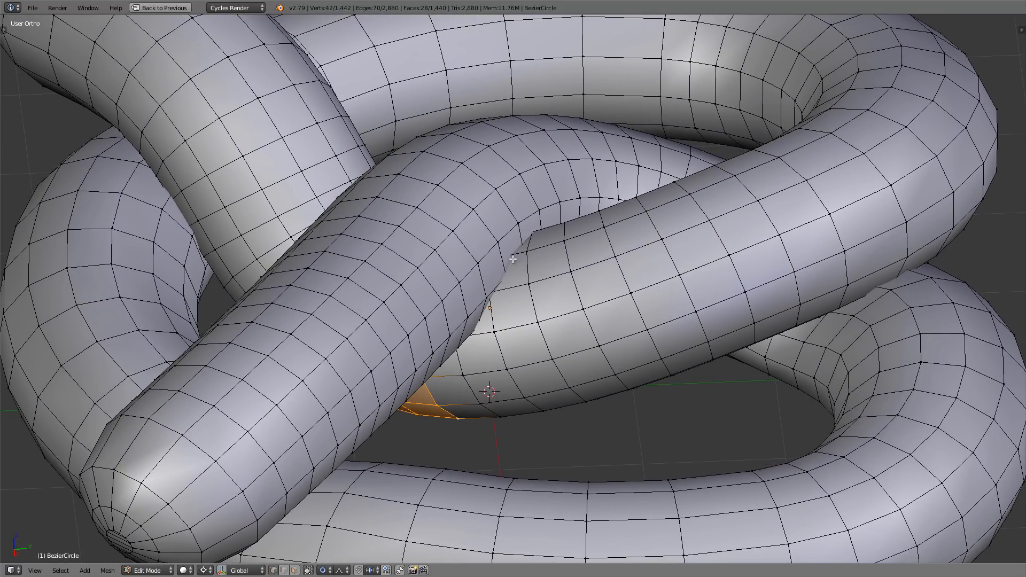
pyautogui.moveTo(547, 229)
pyautogui.mouseDown(button='middle')
pyautogui.moveTo(583, 214)
pyautogui.moveTo(553, 219)
pyautogui.mouseUp(button='middle')
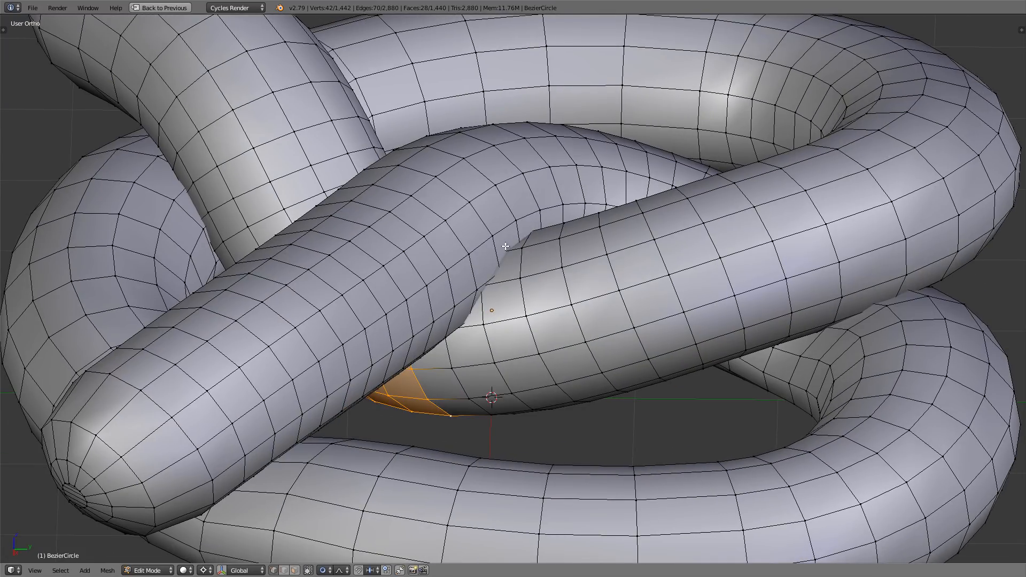
pyautogui.moveTo(505, 246); pyautogui.dragTo(527, 183, button='middle')
pyautogui.press('s')
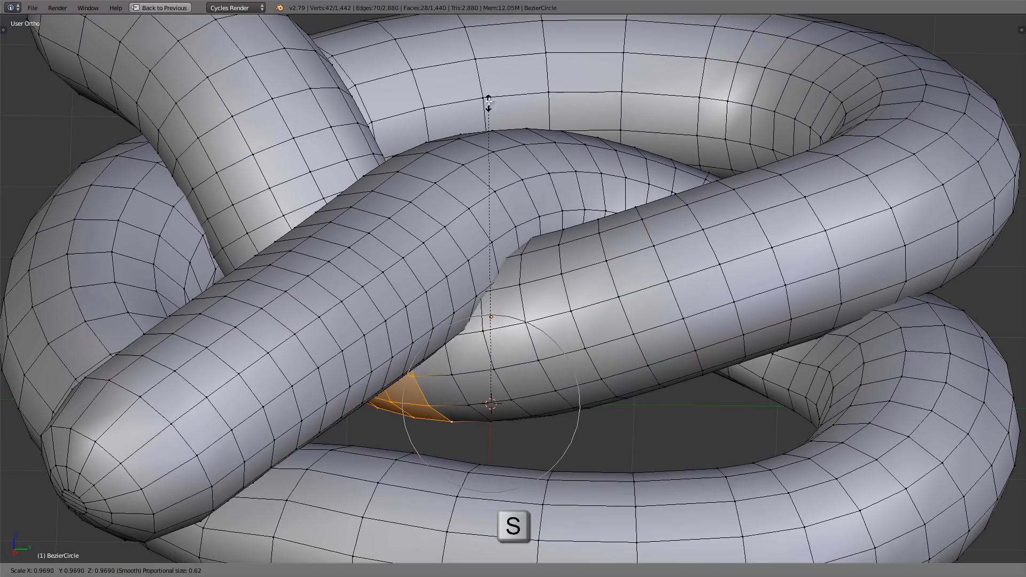
pyautogui.press('z')
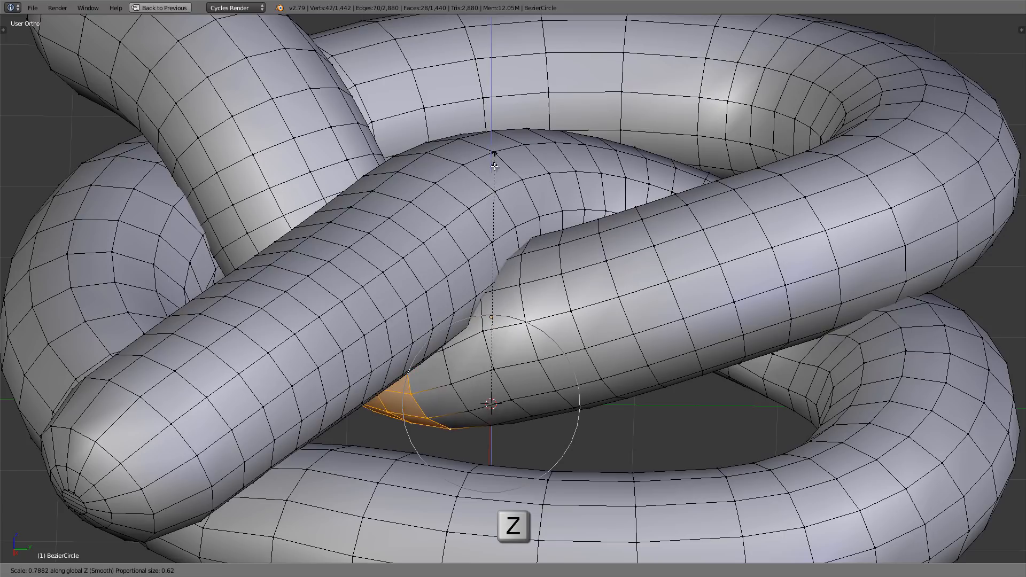
pyautogui.scroll(-4, 492, 225)
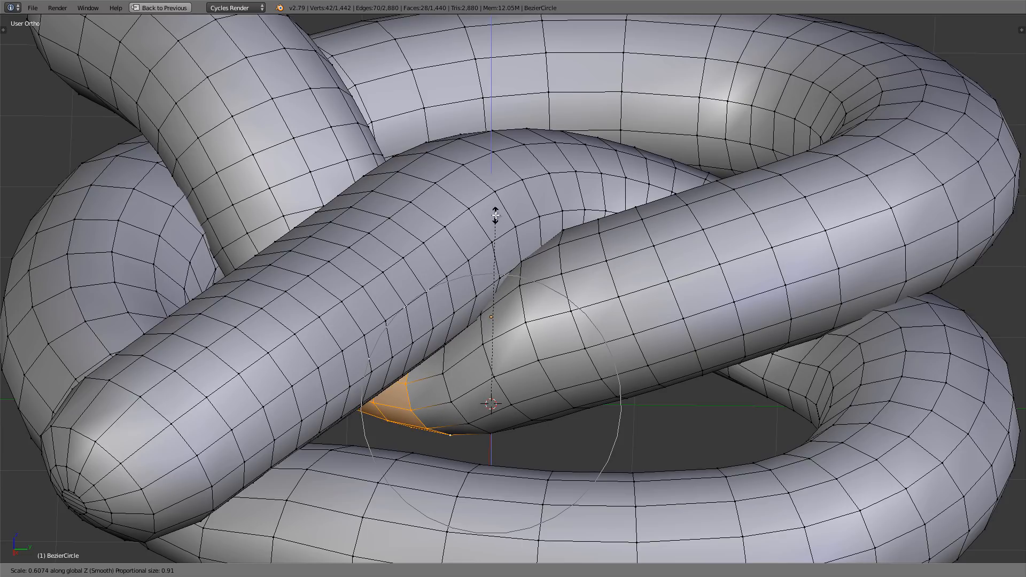
pyautogui.click(495, 215)
# - Scale a nearby edge loop of the strand under the central crossing along Z to about 0.92, with proportional size 1.21
pyautogui.moveTo(495, 215); pyautogui.dragTo(438, 329, button='middle')
pyautogui.keyDown('shift'); pyautogui.moveTo(437, 371); pyautogui.dragTo(436, 348, button='middle'); pyautogui.keyUp('shift')
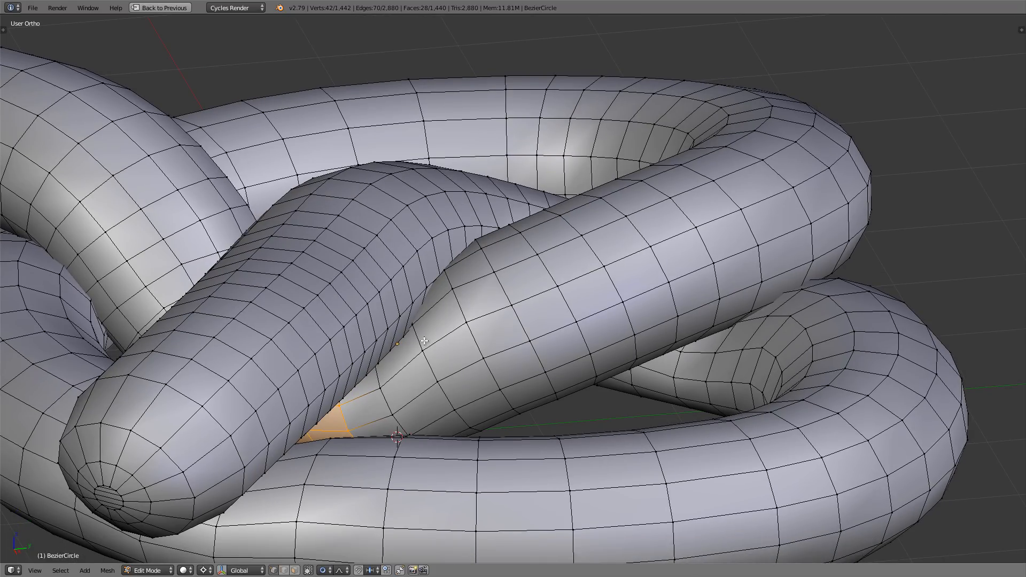
pyautogui.keyDown('alt'); pyautogui.rightClick(435, 366); pyautogui.keyUp('alt')
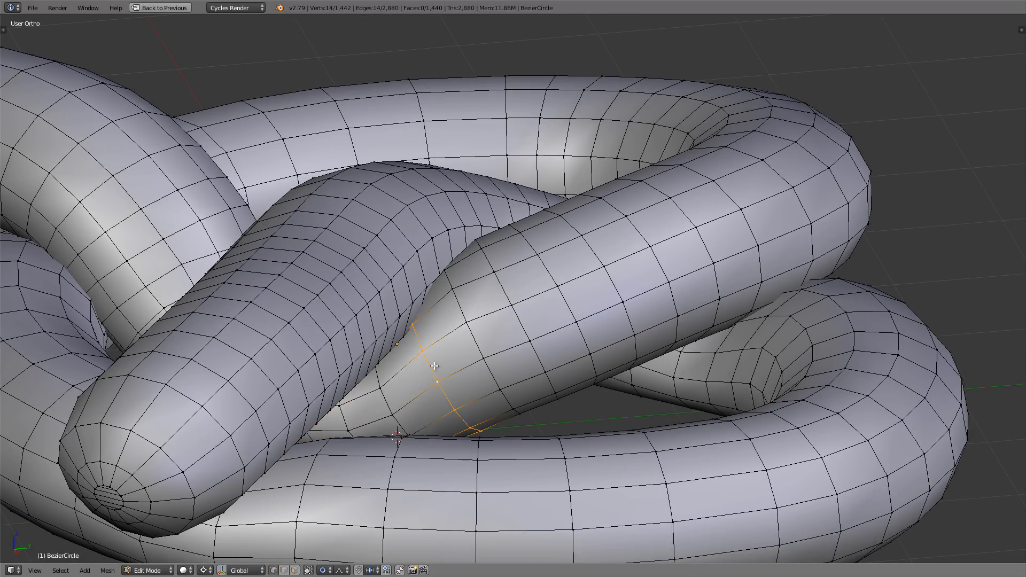
pyautogui.press('s')
pyautogui.press('z')
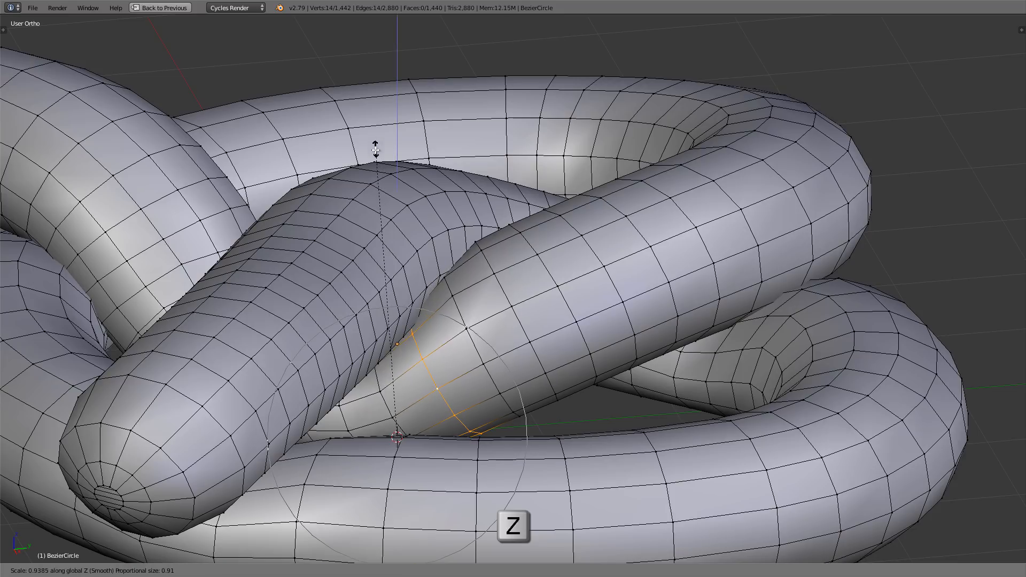
pyautogui.scroll(-3, 371, 155)
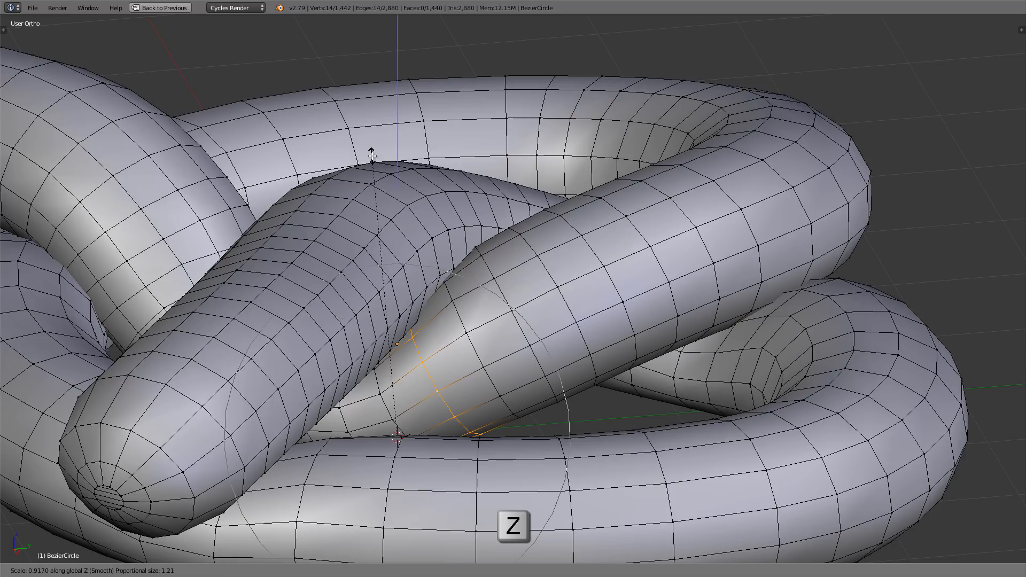
pyautogui.click(370, 160)
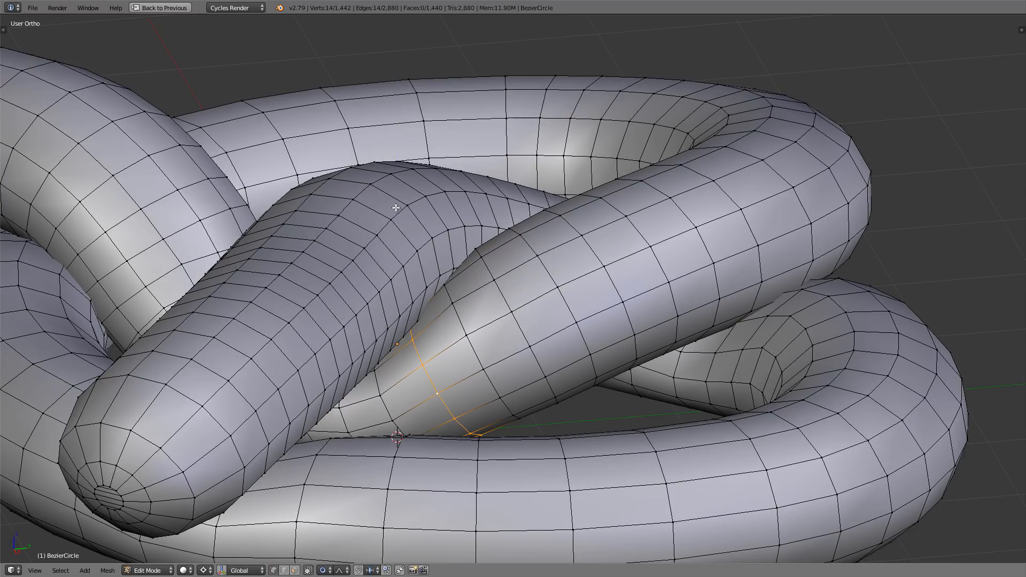
# - Inspect the smooth pretzel in Object Mode around the central crossing and from the top orthographic view
pyautogui.press('Tab')
pyautogui.moveTo(457, 287); pyautogui.dragTo(437, 318, button='middle')
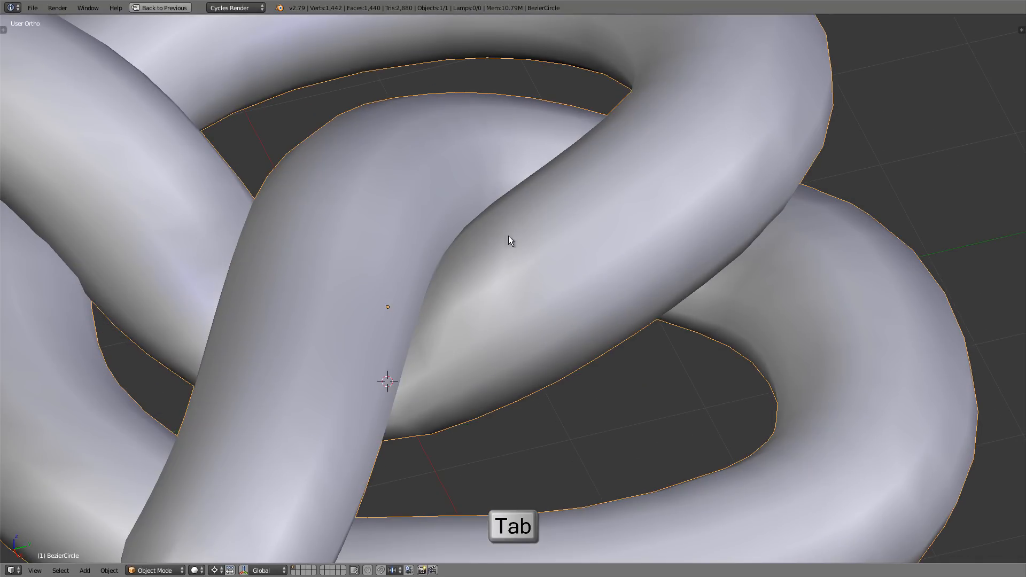
pyautogui.moveTo(509, 236); pyautogui.dragTo(570, 266, button='middle')
pyautogui.scroll(-3, 447, 242)
pyautogui.scroll(3, 548, 254)
pyautogui.press('KP_7')
pyautogui.scroll(-3, 481, 231)
pyautogui.keyDown('shift'); pyautogui.moveTo(477, 228); pyautogui.dragTo(481, 273, button='middle'); pyautogui.keyUp('shift')
pyautogui.keyDown('ctrl'); pyautogui.moveTo(481, 268); pyautogui.dragTo(471, 293, button='middle'); pyautogui.keyUp('ctrl')
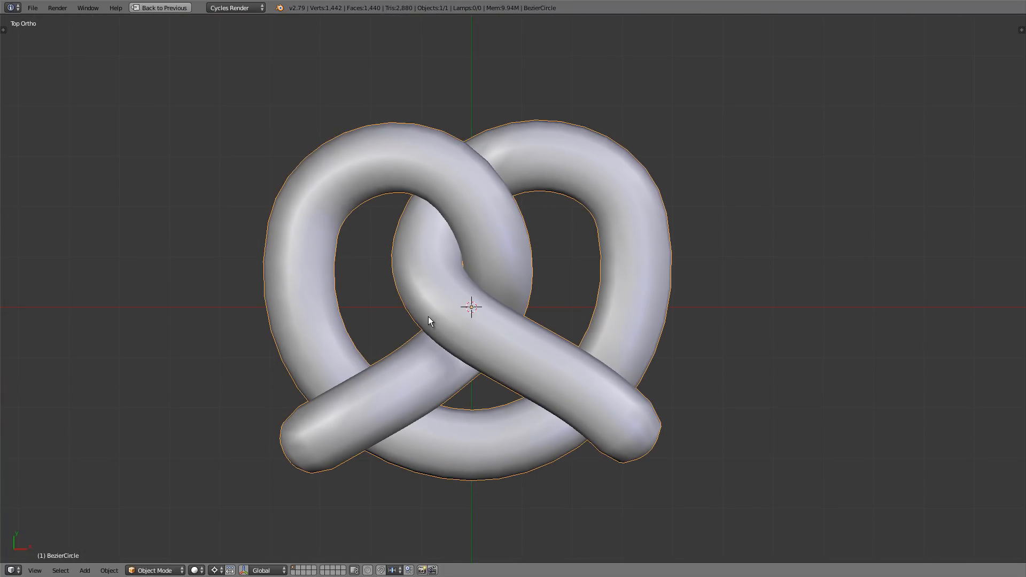
pyautogui.scroll(1, 428, 316)
pyautogui.scroll(1, 460, 365)
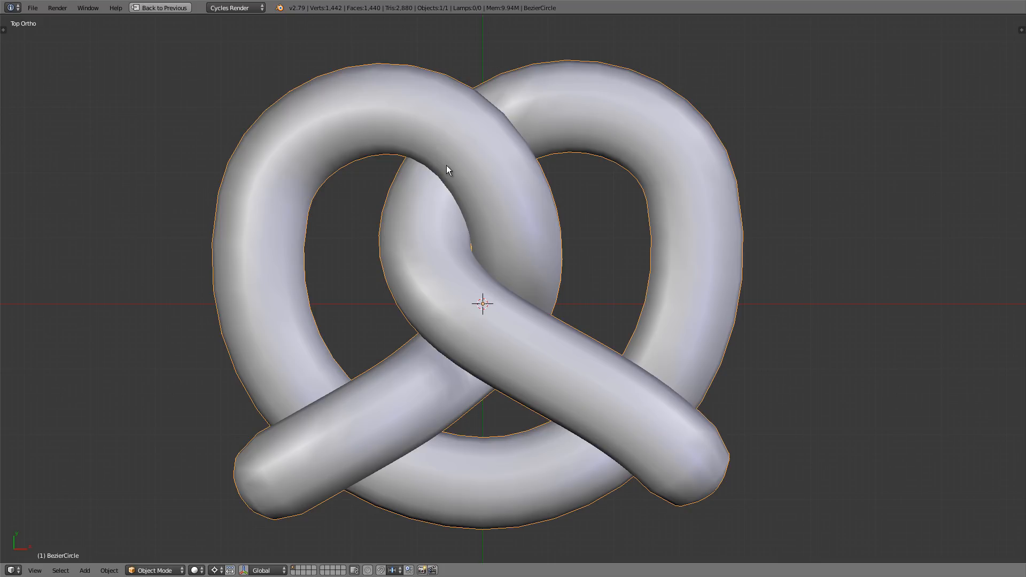
# - Return to Edit Mode and set the pivot point to Median Point
pyautogui.press('Tab')
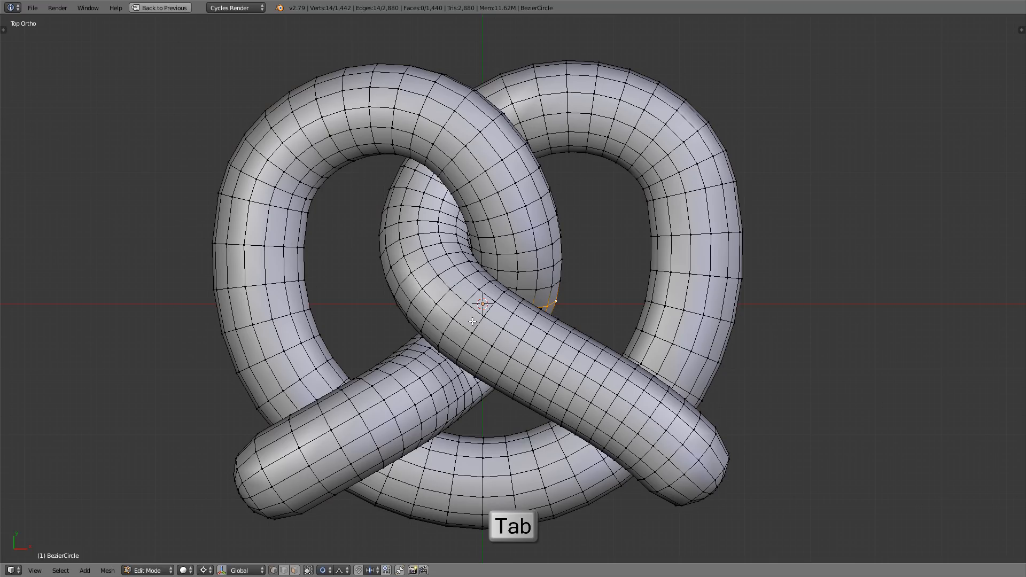
pyautogui.keyDown('shift'); pyautogui.moveTo(440, 364); pyautogui.dragTo(442, 352, button='middle'); pyautogui.keyUp('shift')
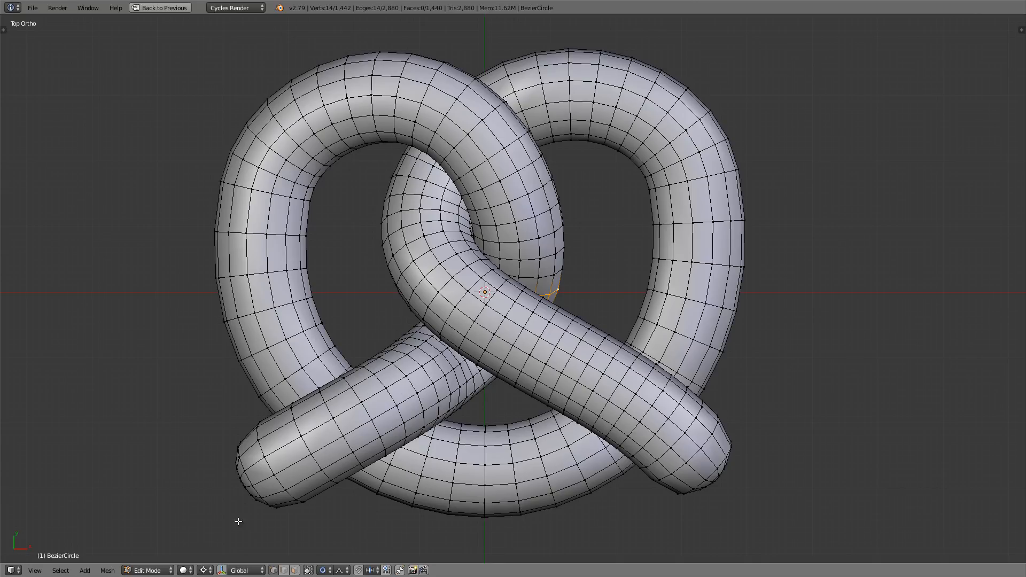
pyautogui.click(207, 571)
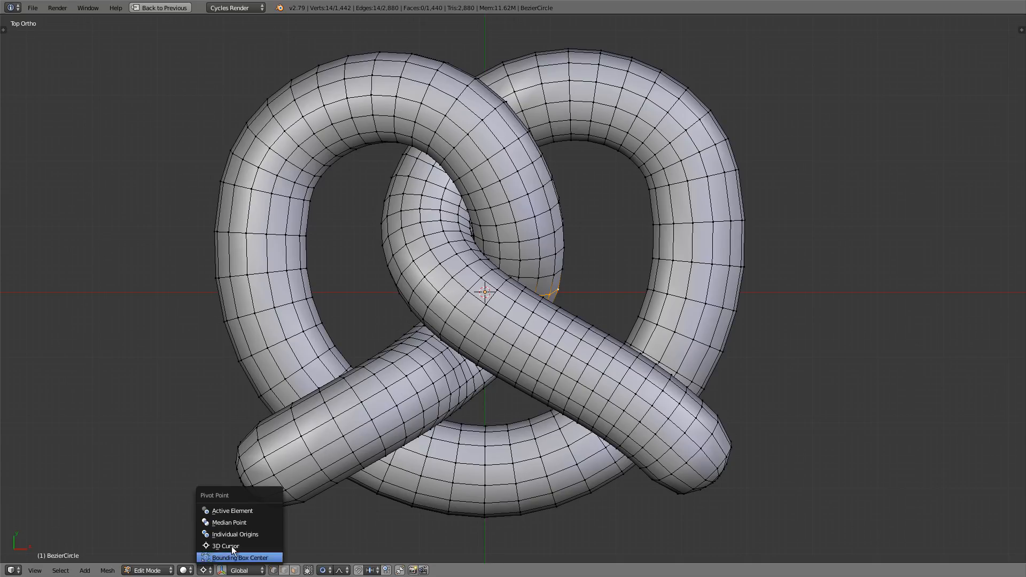
pyautogui.click(255, 525)
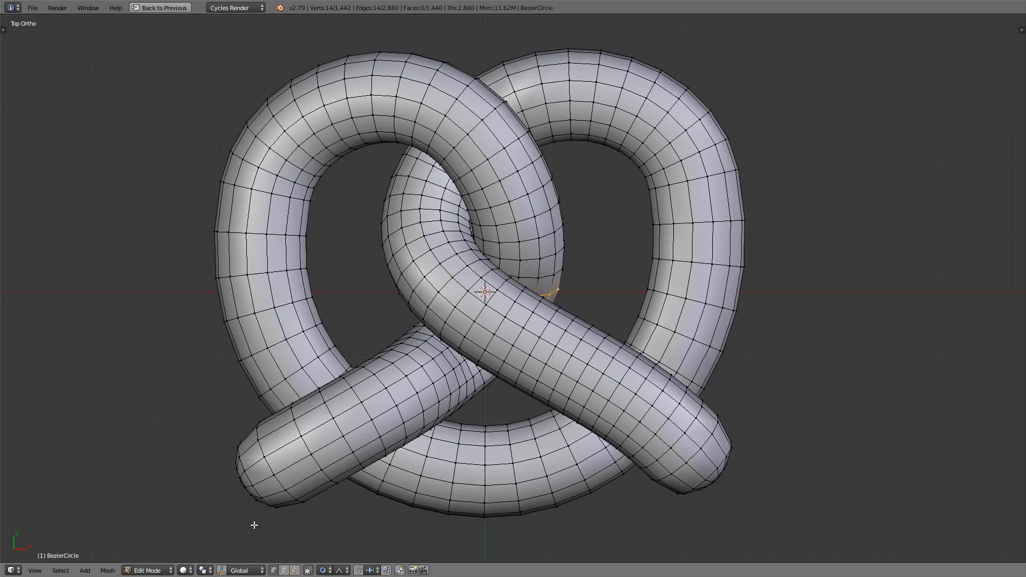
# - Scale an edge loop midway along the pretzel's left lower arm to about 0.85, with proportional size 1.95
pyautogui.scroll(2, 379, 398)
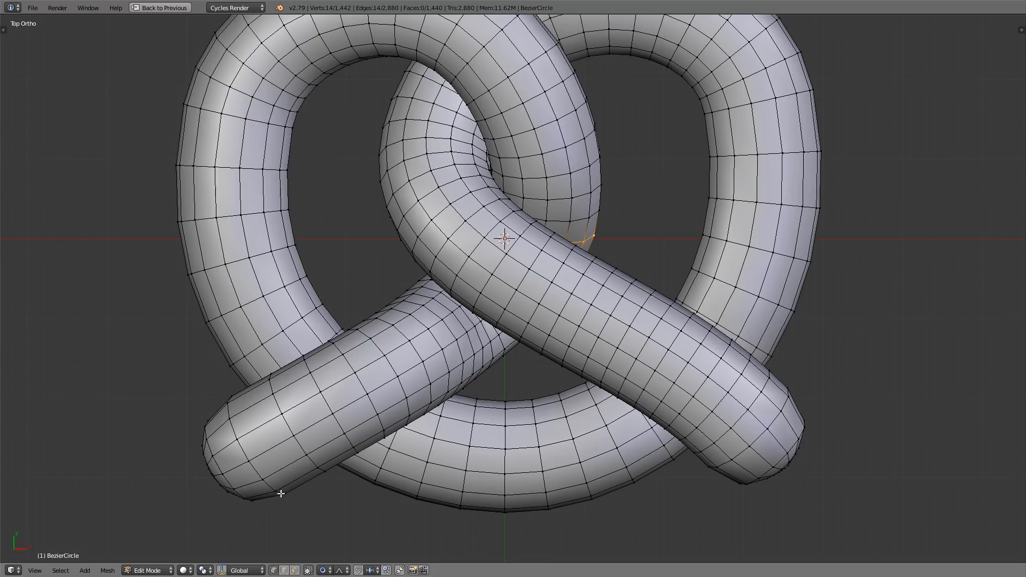
pyautogui.keyDown('alt'); pyautogui.rightClick(389, 367); pyautogui.keyUp('alt')
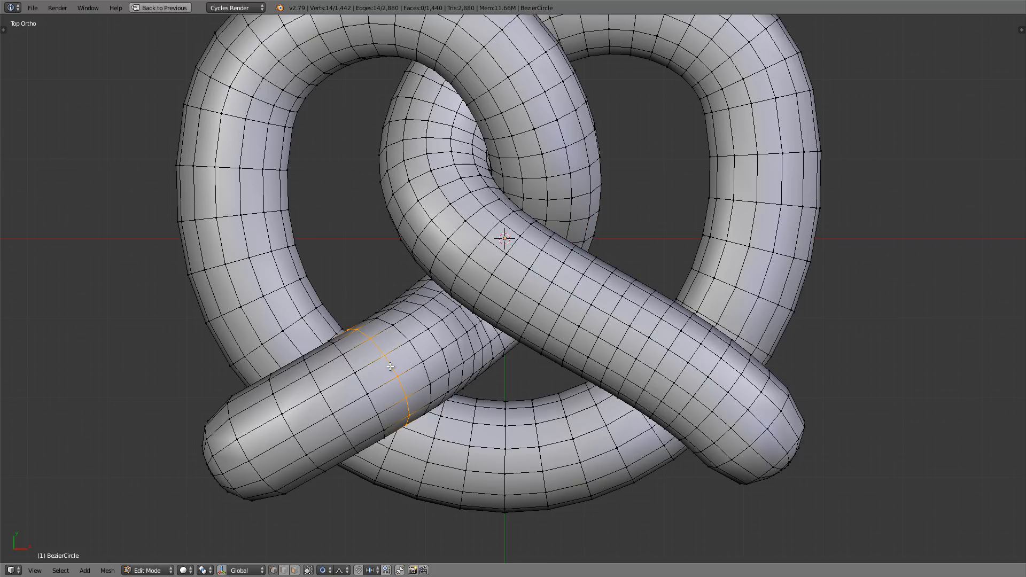
pyautogui.press('s')
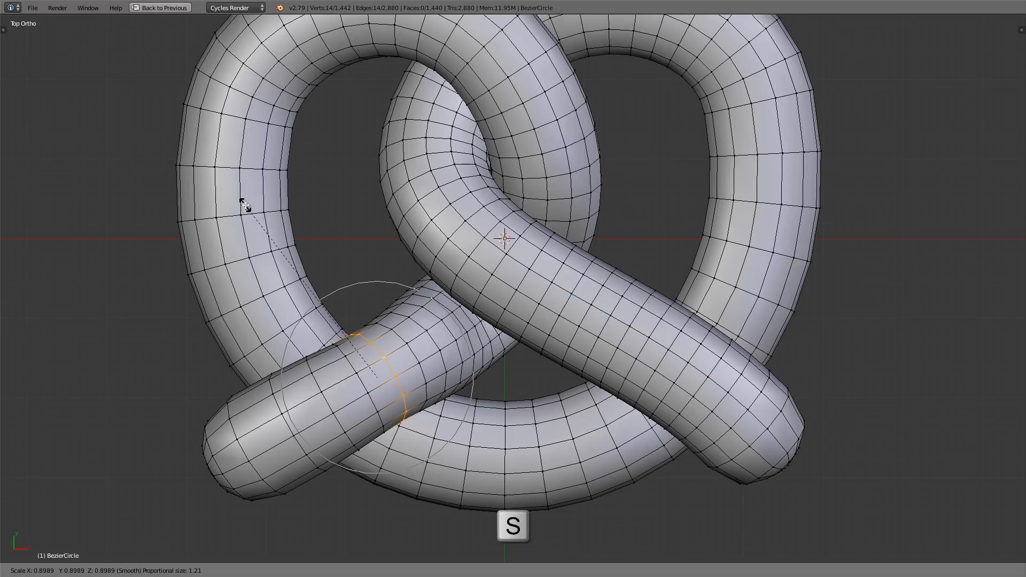
pyautogui.scroll(-4, 254, 212)
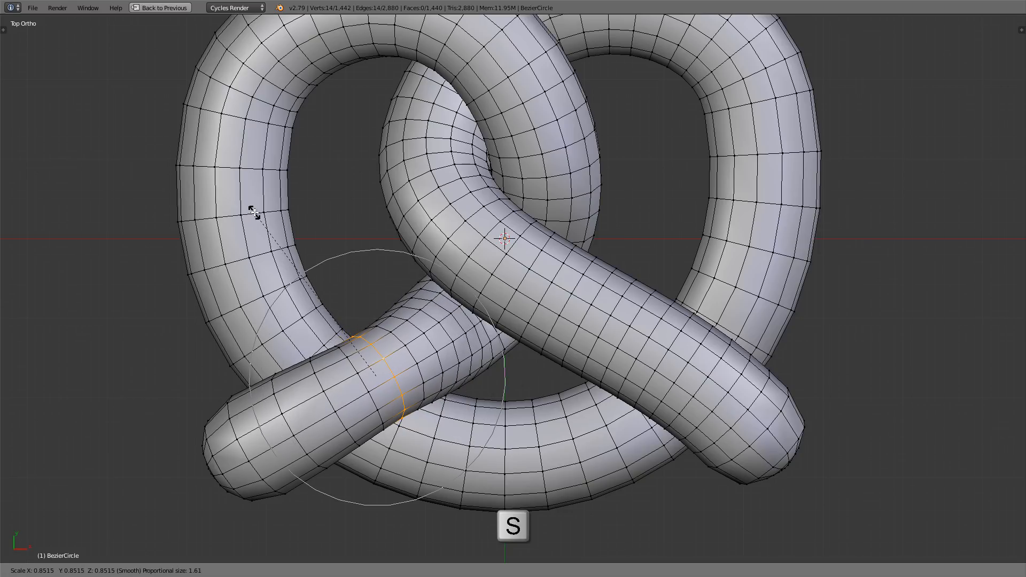
pyautogui.scroll(-1, 255, 219)
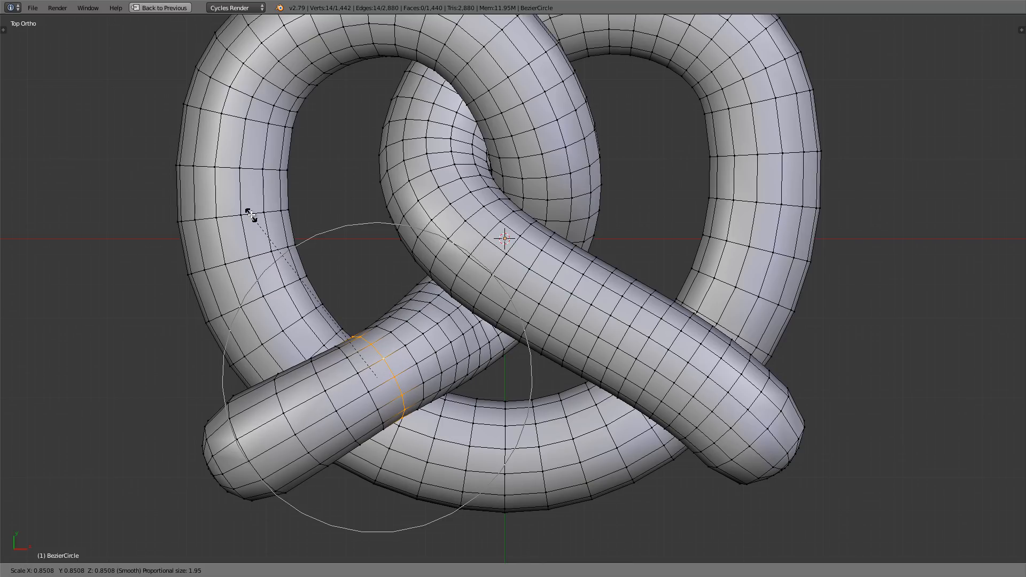
pyautogui.click(252, 213)
# - Scale an edge loop midway along the right lower arm to about 0.86, with proportional size 1.95
pyautogui.keyDown('shift'); pyautogui.moveTo(632, 324); pyautogui.dragTo(588, 322, button='middle'); pyautogui.keyUp('shift')
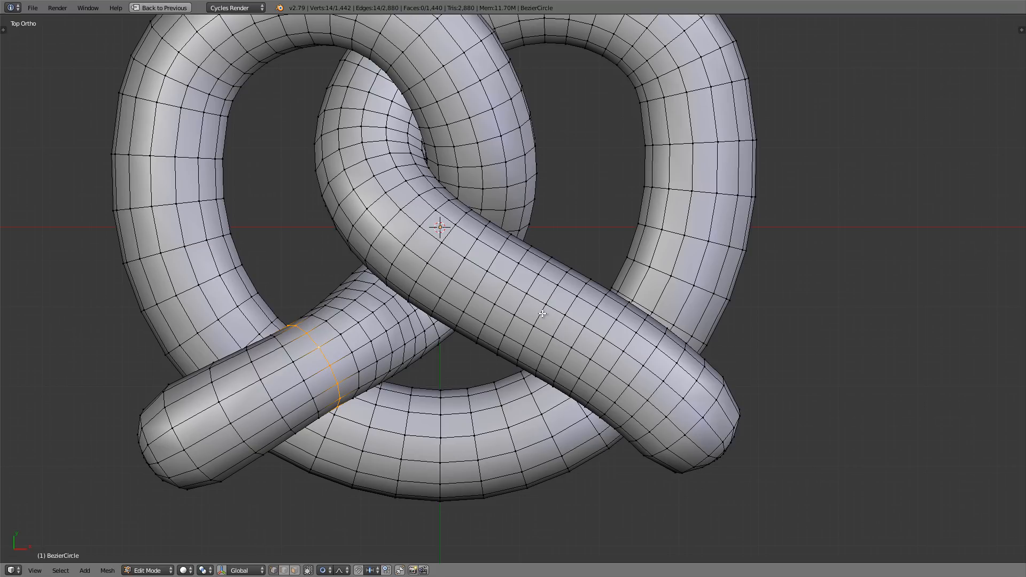
pyautogui.keyDown('alt'); pyautogui.rightClick(542, 313); pyautogui.keyUp('alt')
pyautogui.press('s')
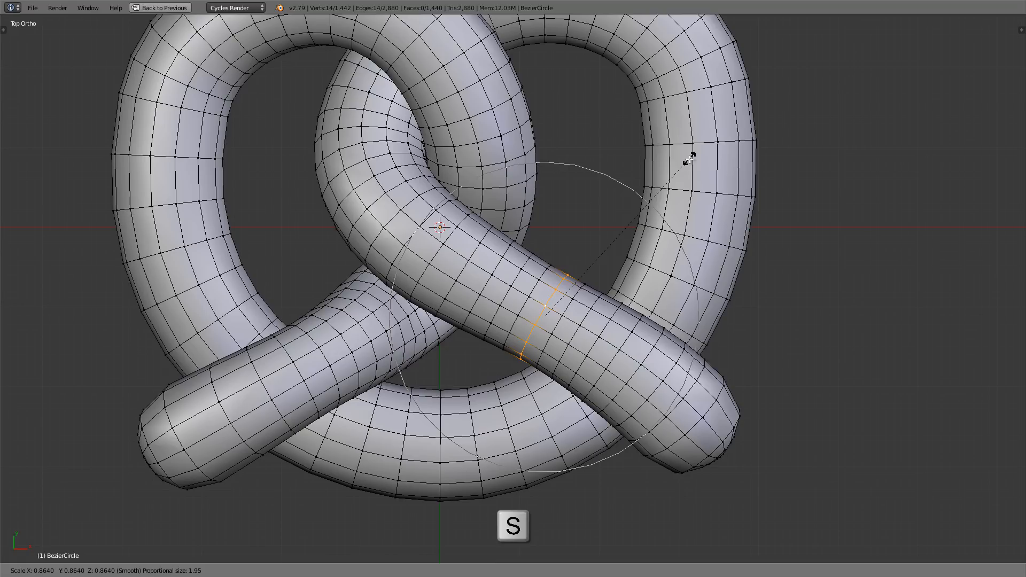
pyautogui.click(689, 159)
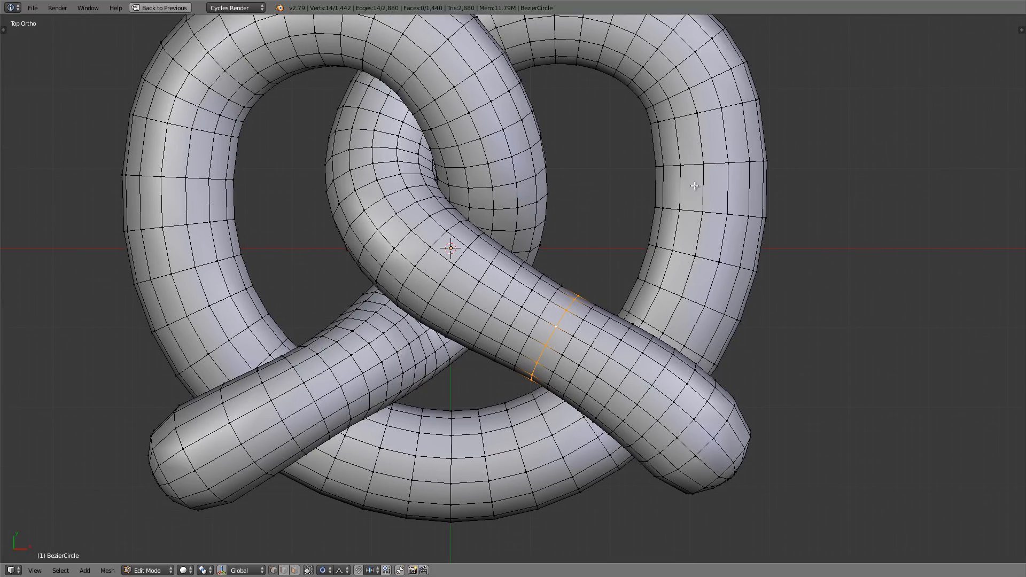
# - Scale the middle edge loop of the bottom curve up to about 1.04, with proportional size 1.95
pyautogui.keyDown('shift'); pyautogui.moveTo(688, 171); pyautogui.dragTo(713, 210, button='middle'); pyautogui.keyUp('shift')
pyautogui.keyDown('ctrl'); pyautogui.moveTo(714, 211); pyautogui.dragTo(715, 218, button='middle'); pyautogui.keyUp('ctrl')
pyautogui.keyDown('shift'); pyautogui.moveTo(687, 144); pyautogui.dragTo(710, 175, button='middle'); pyautogui.keyUp('shift')
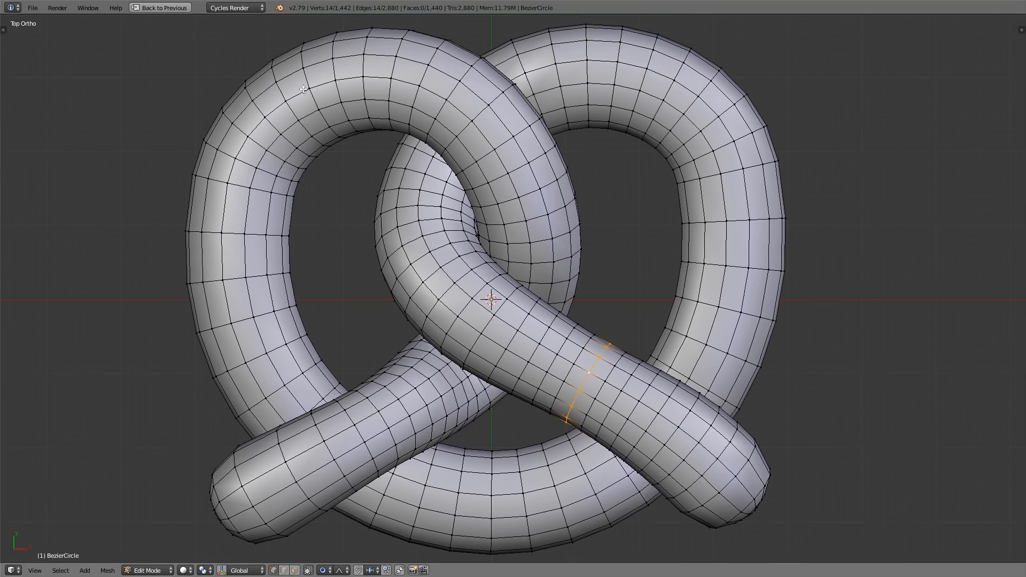
pyautogui.keyDown('shift'); pyautogui.moveTo(499, 520); pyautogui.dragTo(497, 496, button='middle'); pyautogui.keyUp('shift')
pyautogui.keyDown('alt'); pyautogui.rightClick(492, 485); pyautogui.keyUp('alt')
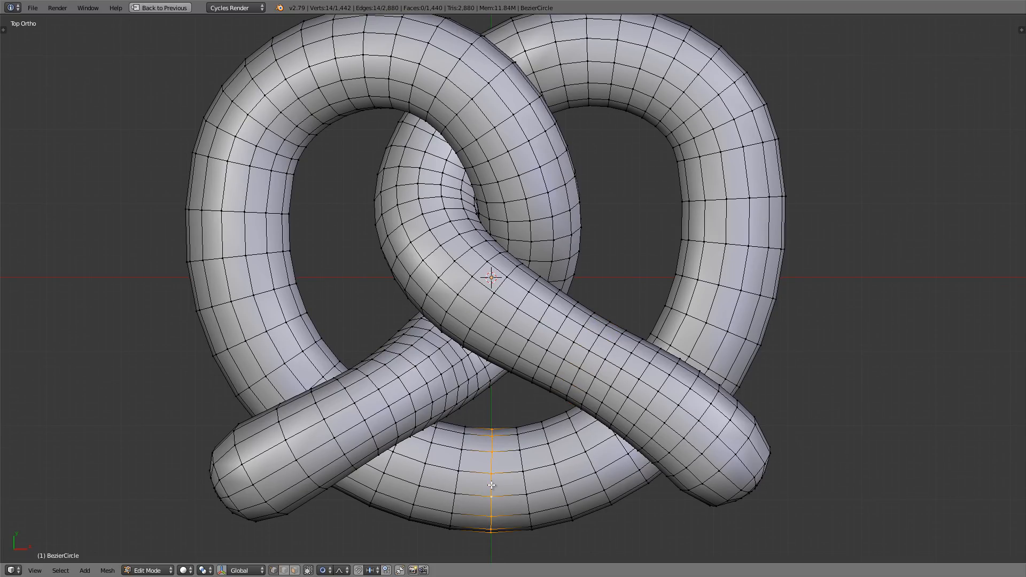
pyautogui.press('s')
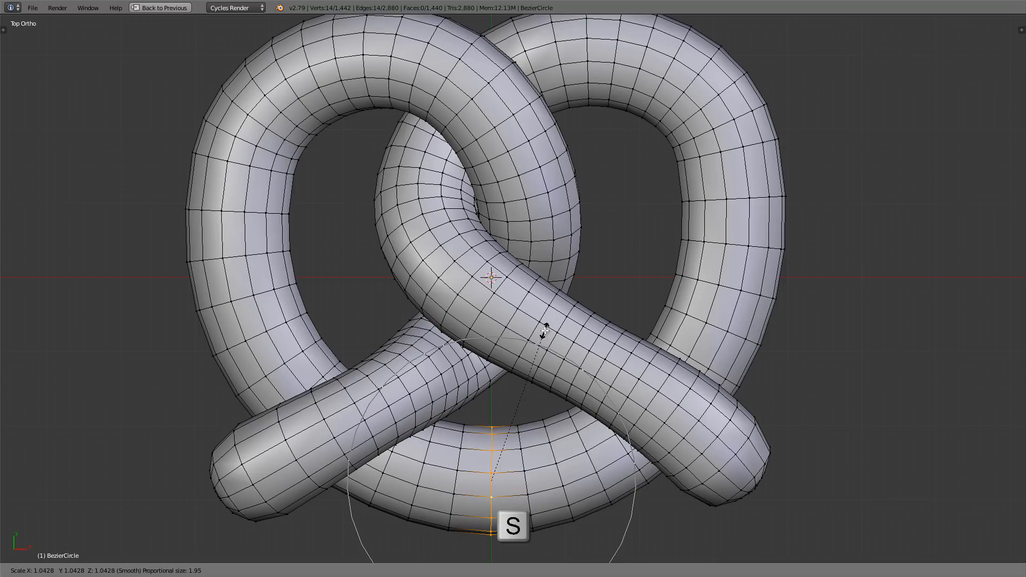
pyautogui.click(546, 326)
# - Scale an edge loop on the upper-right bend up to about 1.08, with proportional size 1.95
pyautogui.keyDown('shift'); pyautogui.scroll(8, 561, 290); pyautogui.keyUp('shift')
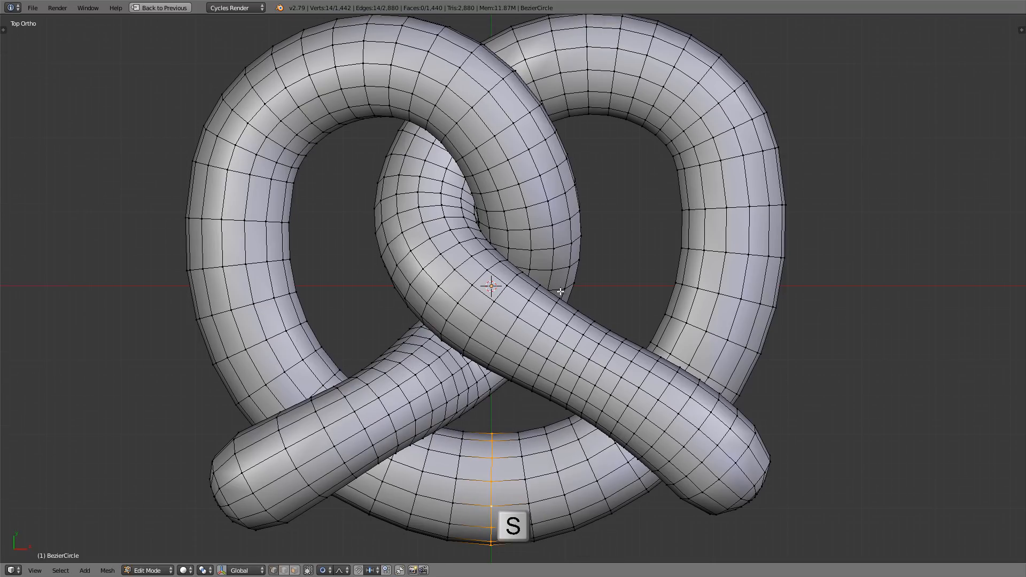
pyautogui.keyDown('alt'); pyautogui.rightClick(669, 128); pyautogui.keyUp('alt')
pyautogui.press('s')
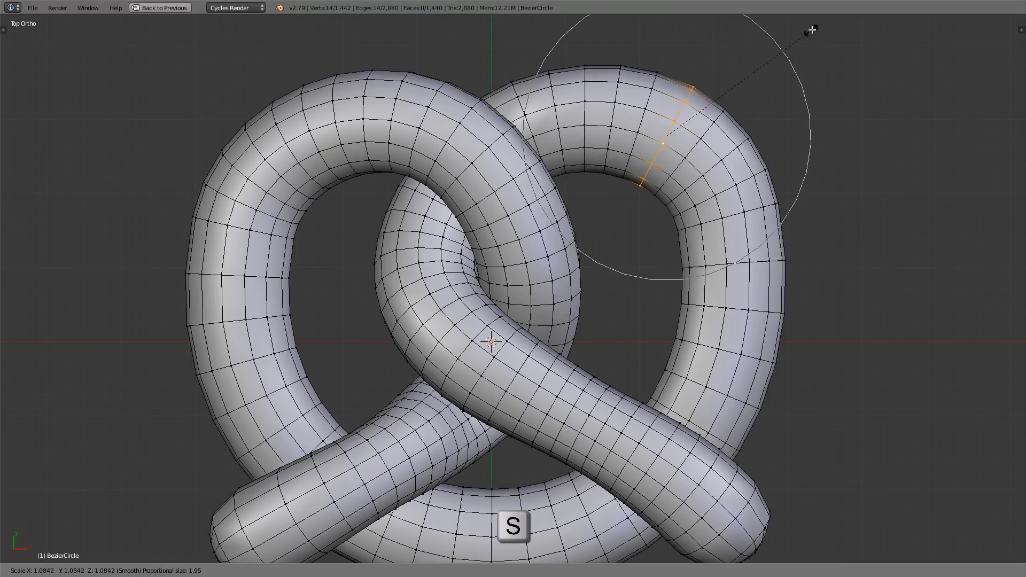
pyautogui.click(812, 29)
# - Thicken the upper-left bend slightly by scaling up one of its edge loops, with proportional size 1.95
pyautogui.keyDown('alt'); pyautogui.rightClick(258, 150); pyautogui.keyUp('alt')
pyautogui.press('s')
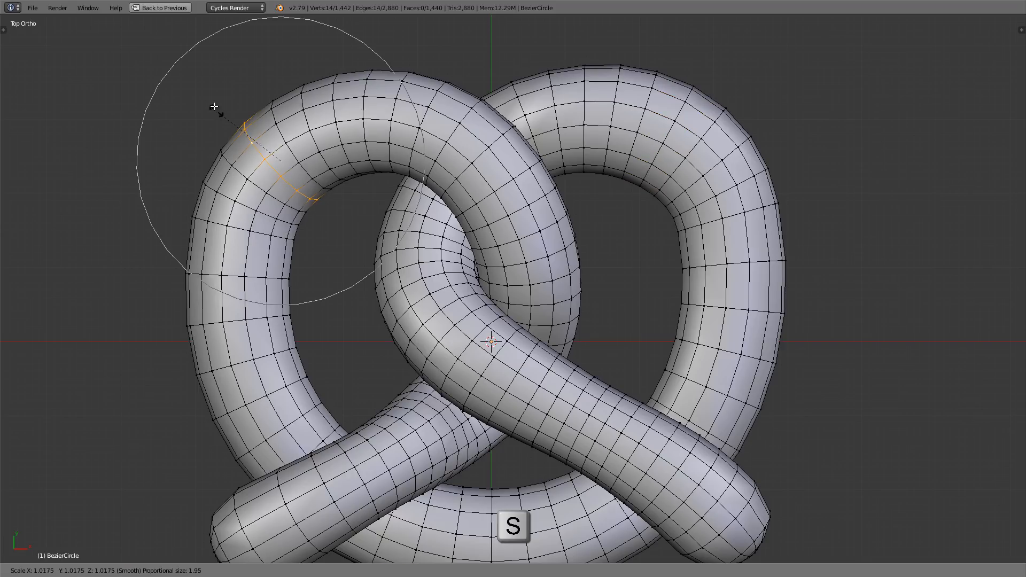
pyautogui.click(210, 101)
pyautogui.scroll(-1, 273, 138)
pyautogui.keyDown('shift'); pyautogui.moveTo(443, 203); pyautogui.dragTo(461, 196, button='middle'); pyautogui.keyUp('shift')
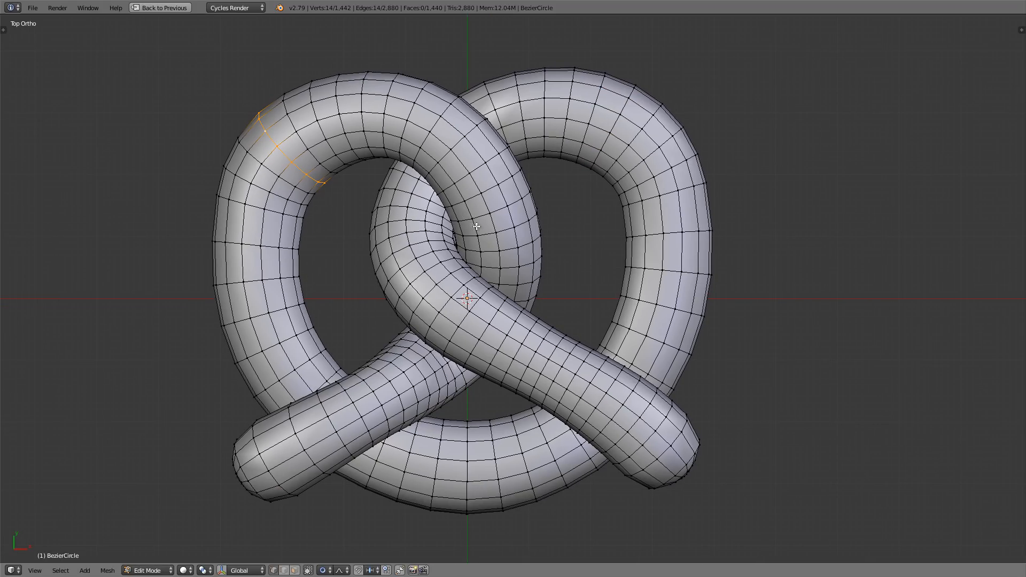
# - Inspect the smooth pretzel in Object Mode from above and at a low angle around the crossing of the two arms
pyautogui.press('Tab')
pyautogui.moveTo(486, 289)
pyautogui.mouseDown(button='middle')
pyautogui.moveTo(437, 231)
pyautogui.moveTo(441, 279)
pyautogui.moveTo(478, 321)
pyautogui.moveTo(491, 286)
pyautogui.mouseUp(button='middle')
pyautogui.press('KP_7')
pyautogui.keyDown('shift'); pyautogui.moveTo(488, 296); pyautogui.dragTo(428, 344, button='middle'); pyautogui.keyUp('shift')
pyautogui.scroll(4, 425, 351)
pyautogui.moveTo(428, 344)
pyautogui.mouseDown(button='middle')
pyautogui.moveTo(418, 343)
pyautogui.moveTo(430, 351)
pyautogui.mouseUp(button='middle')
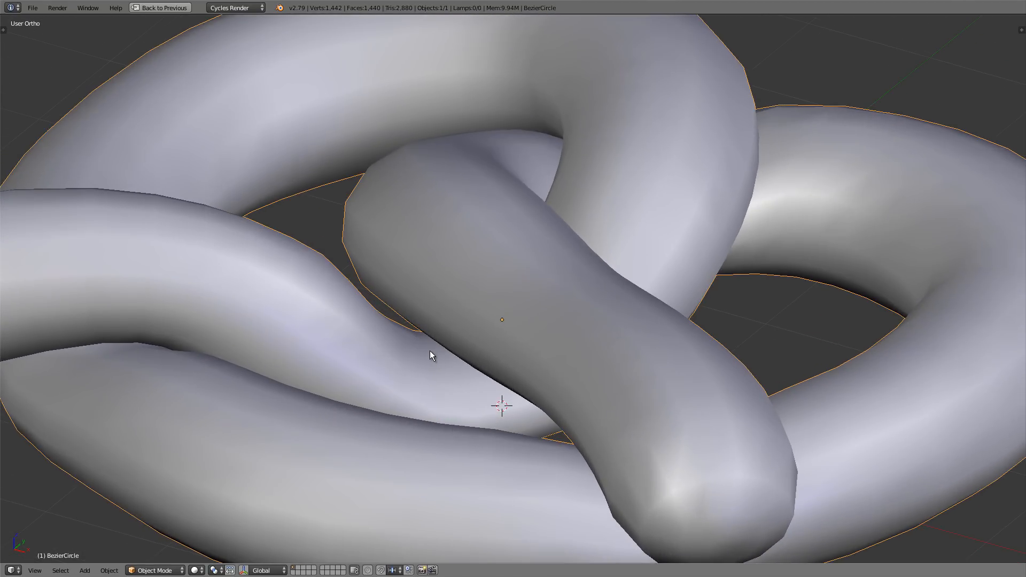
# - Set the pivot to 3D Cursor and scale the lower arm's edge loop beside the crossing along Z to about 1.2, with proportional size 1.46
pyautogui.click(216, 570)
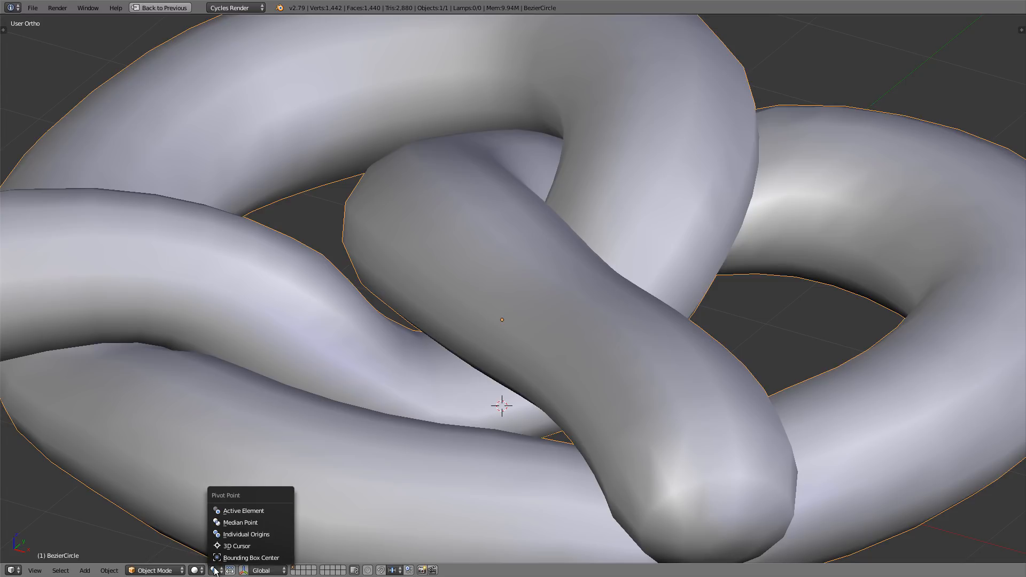
pyautogui.click(249, 546)
pyautogui.press('Tab')
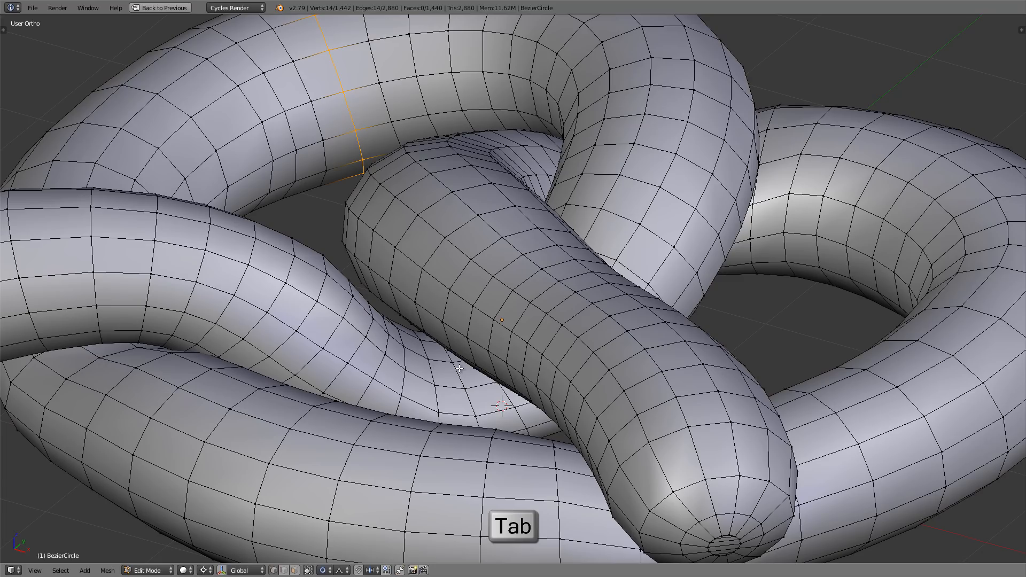
pyautogui.moveTo(460, 365); pyautogui.dragTo(461, 383, button='middle')
pyautogui.keyDown('alt'); pyautogui.rightClick(459, 375); pyautogui.keyUp('alt')
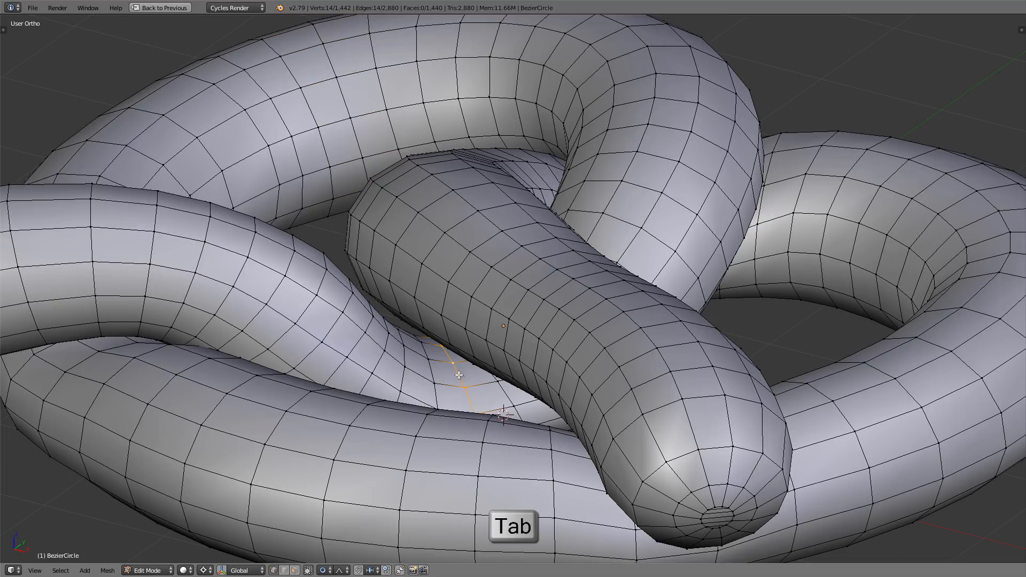
pyautogui.press('s')
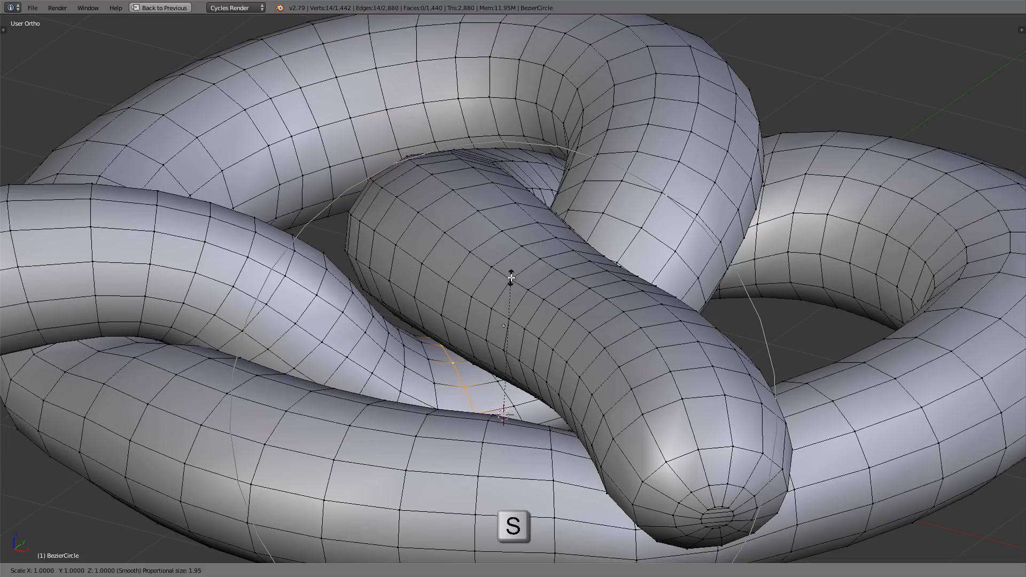
pyautogui.press('z')
pyautogui.scroll(3, 515, 256)
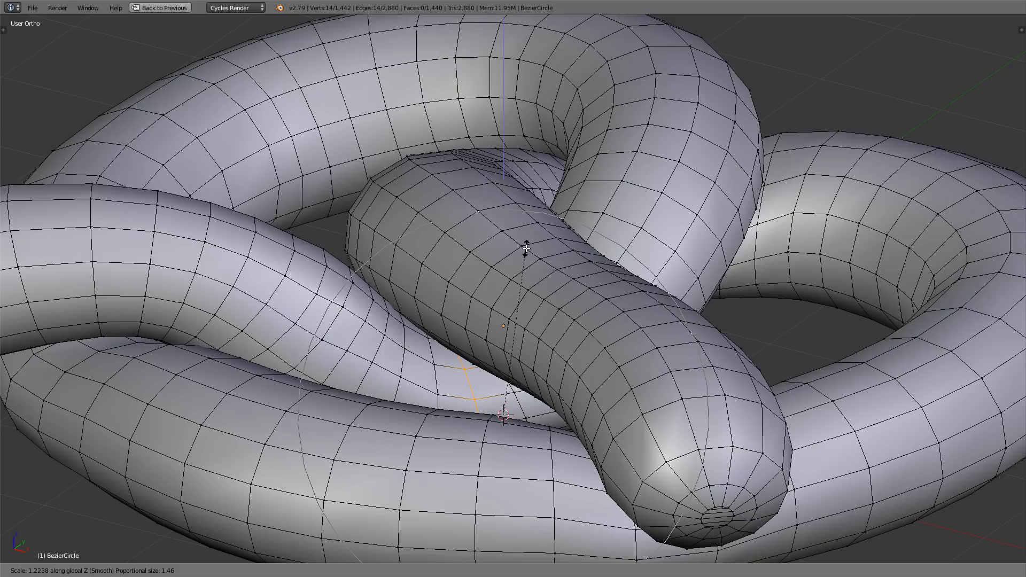
pyautogui.click(521, 251)
# - Inspect the reshaped crossing in Object Mode and check the whole pretzel from the top orthographic view
pyautogui.press('Tab')
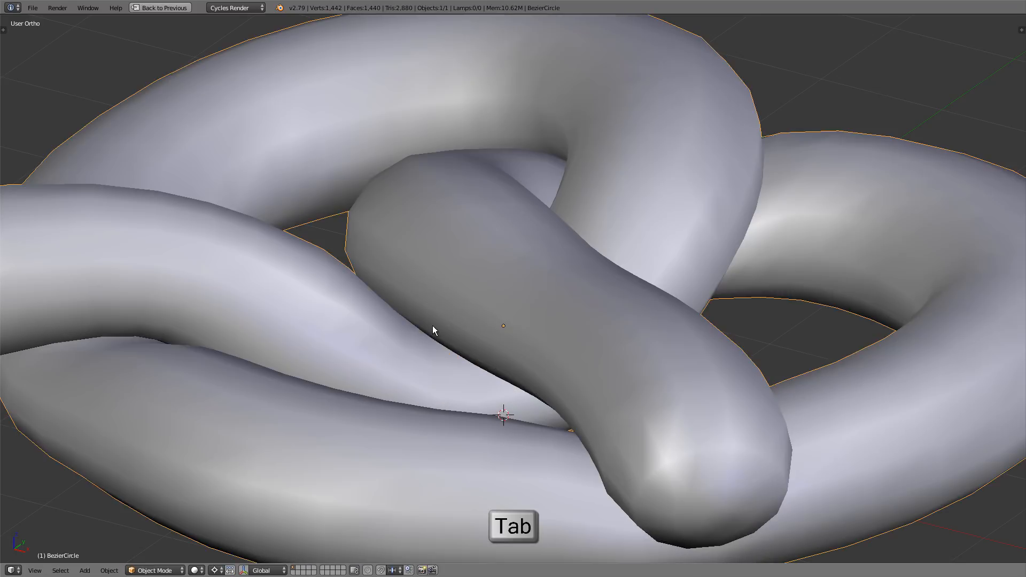
pyautogui.moveTo(432, 326); pyautogui.dragTo(326, 337, button='middle')
pyautogui.scroll(-3, 419, 329)
pyautogui.moveTo(479, 324); pyautogui.dragTo(569, 251, button='middle')
pyautogui.scroll(-2, 517, 328)
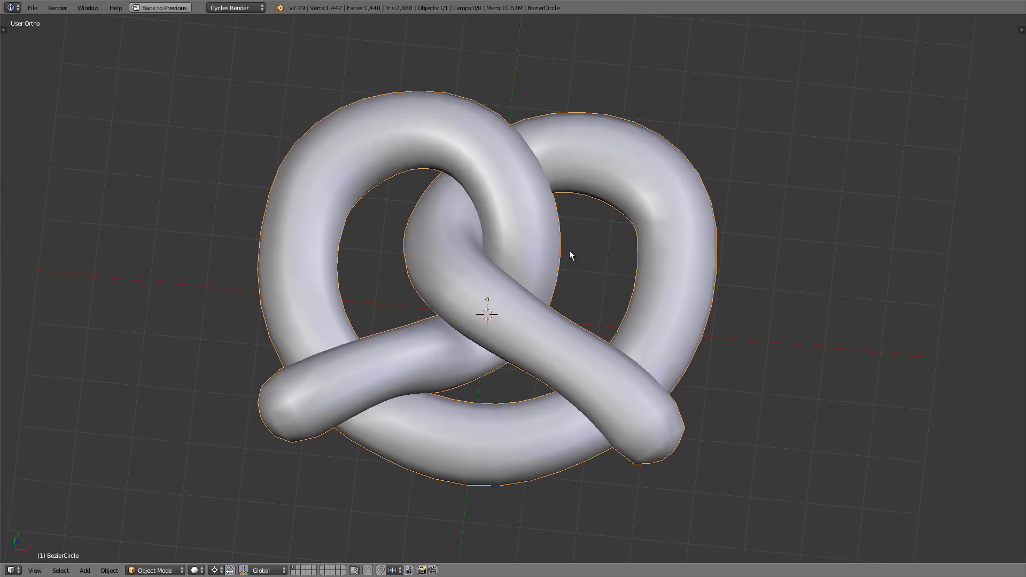
pyautogui.press('KP_7')
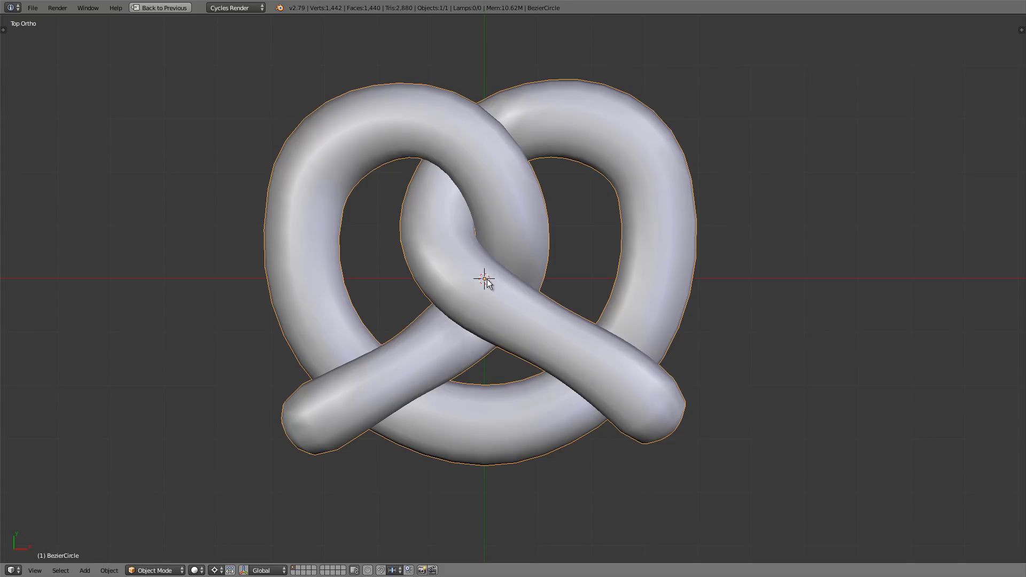
# - Set the pivot point back to Median Point and add a camera at the 3D cursor
pyautogui.click(216, 570)
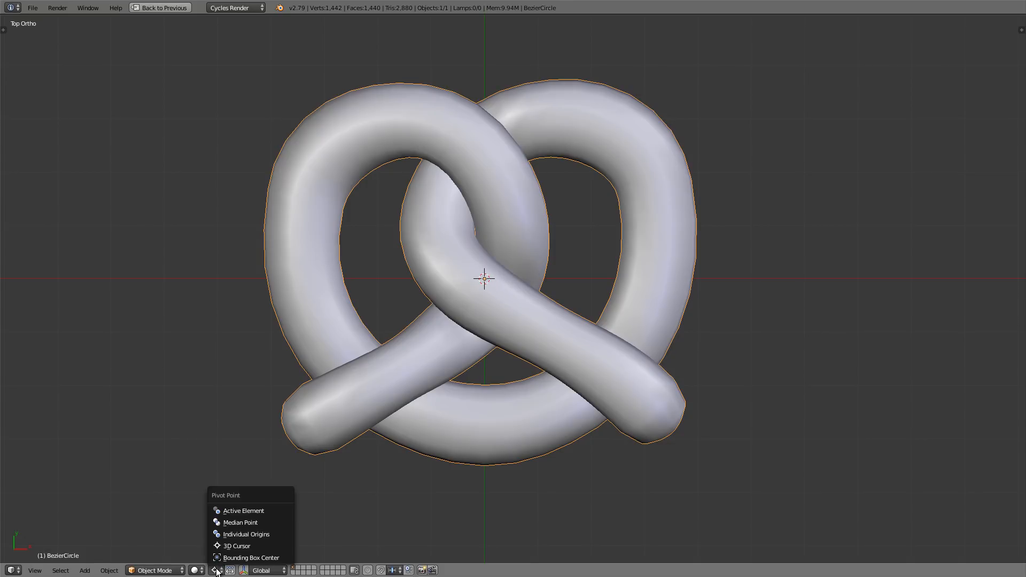
pyautogui.click(263, 524)
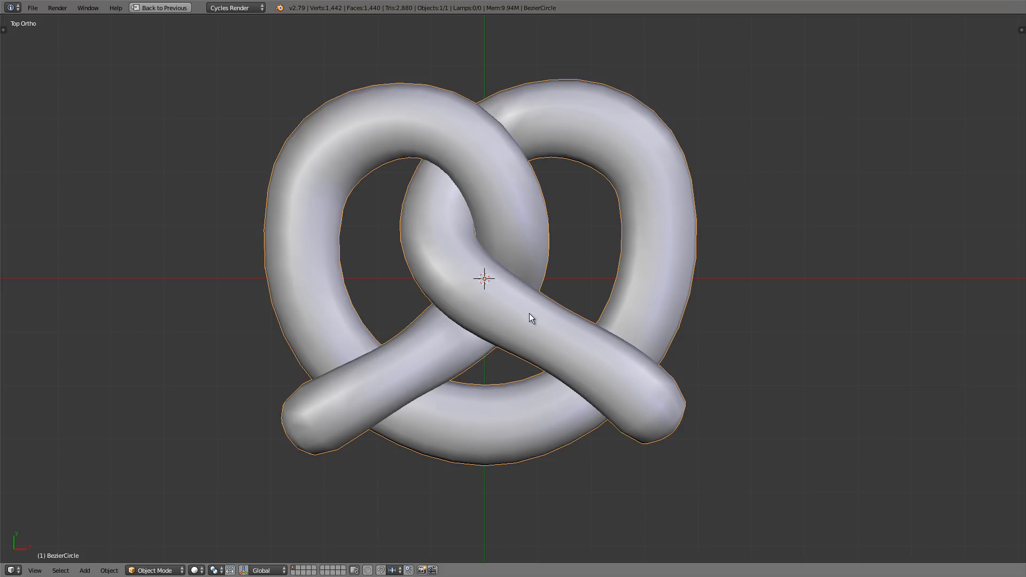
pyautogui.hotkey('shift', 'a')
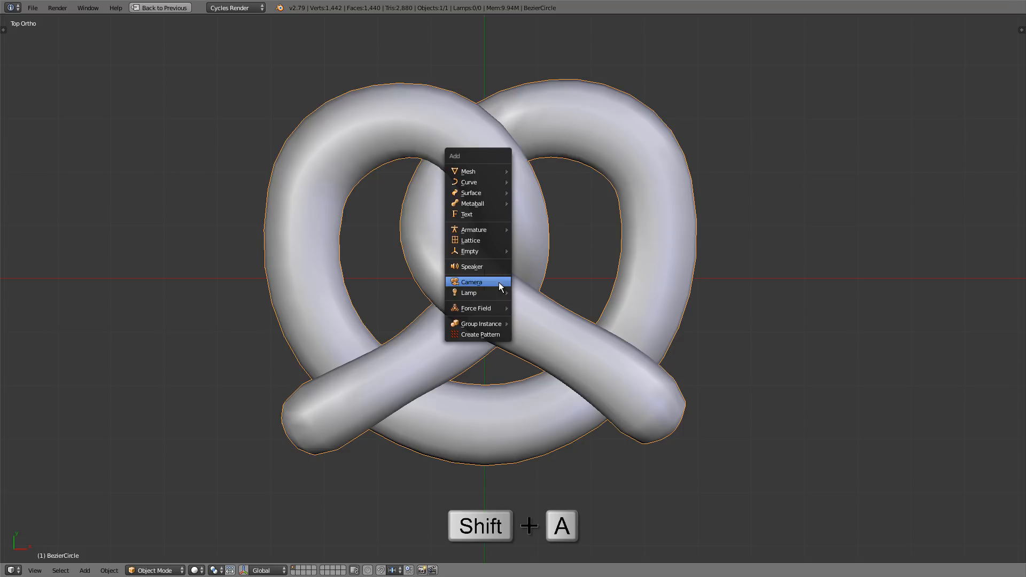
pyautogui.click(493, 280)
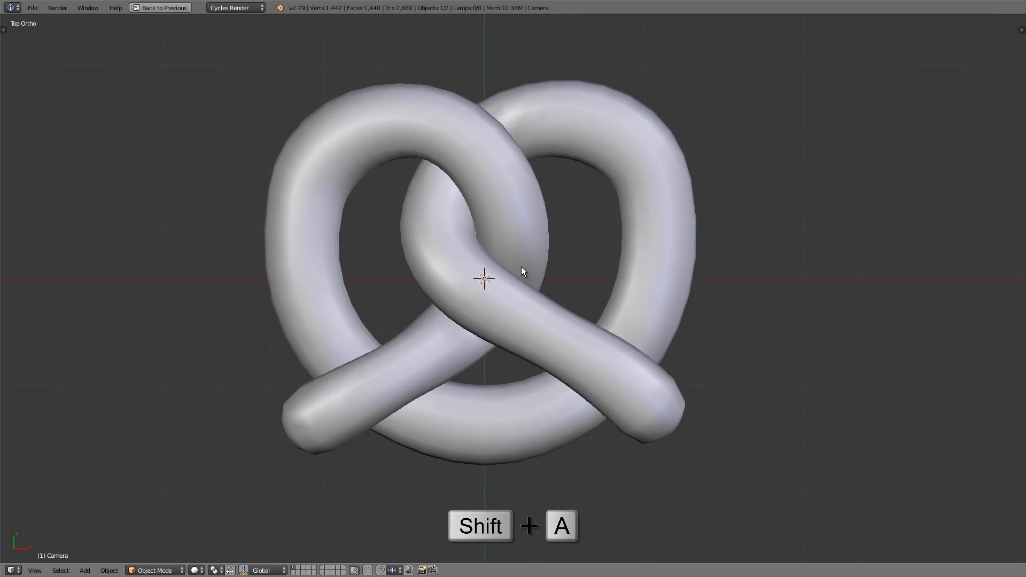
# - In the wireframe right orthographic view, move the camera about -13.6 along Y and 10.8 along Z, and rotate it about -56° toward the pretzel
pyautogui.press('z')
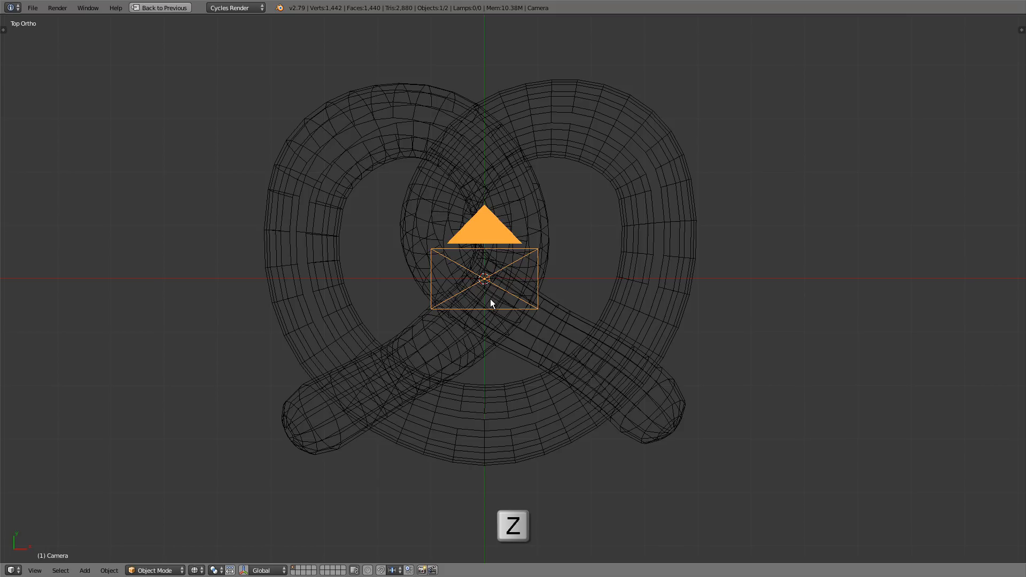
pyautogui.press('KP_3')
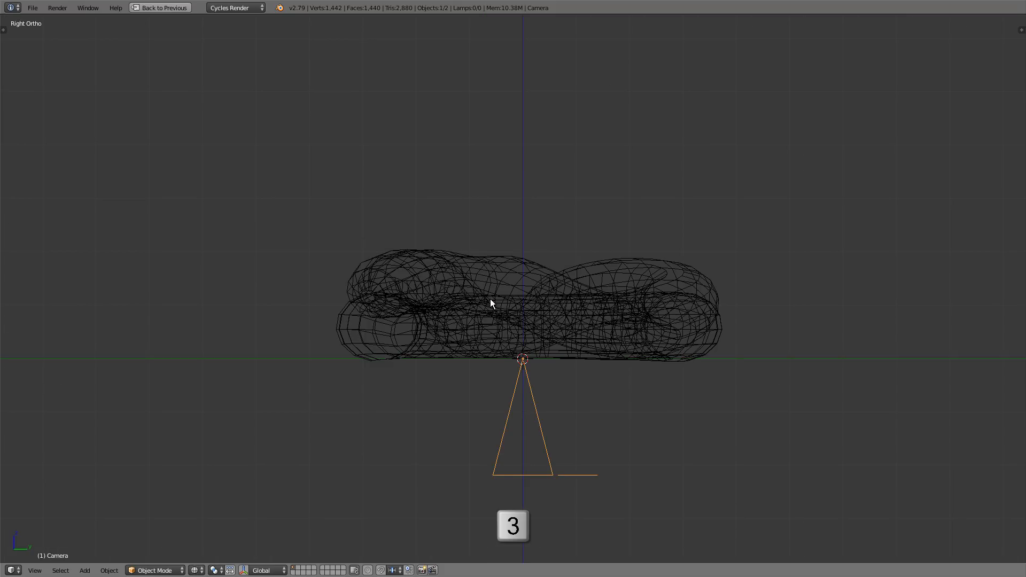
pyautogui.scroll(-7, 490, 303)
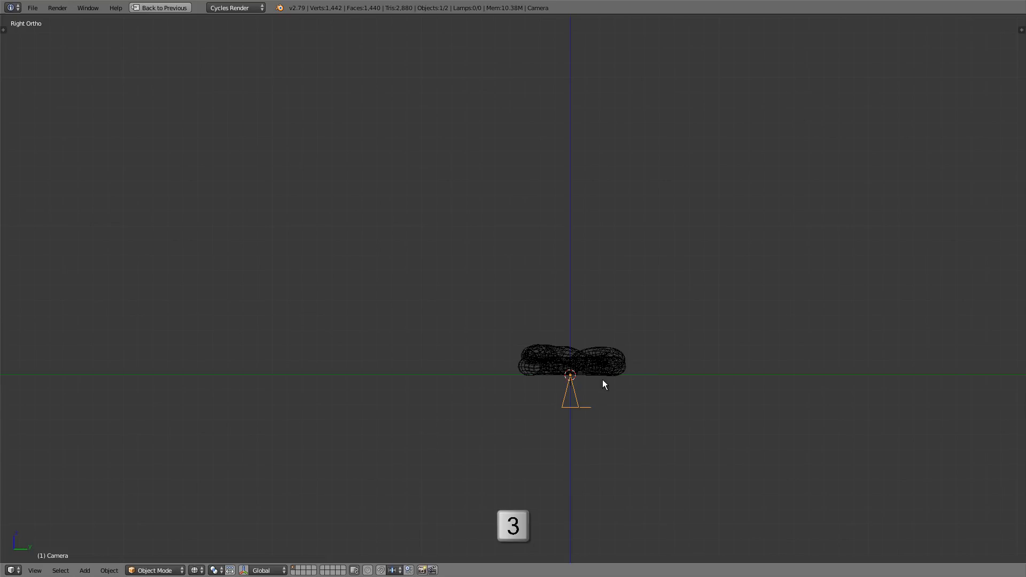
pyautogui.press('g')
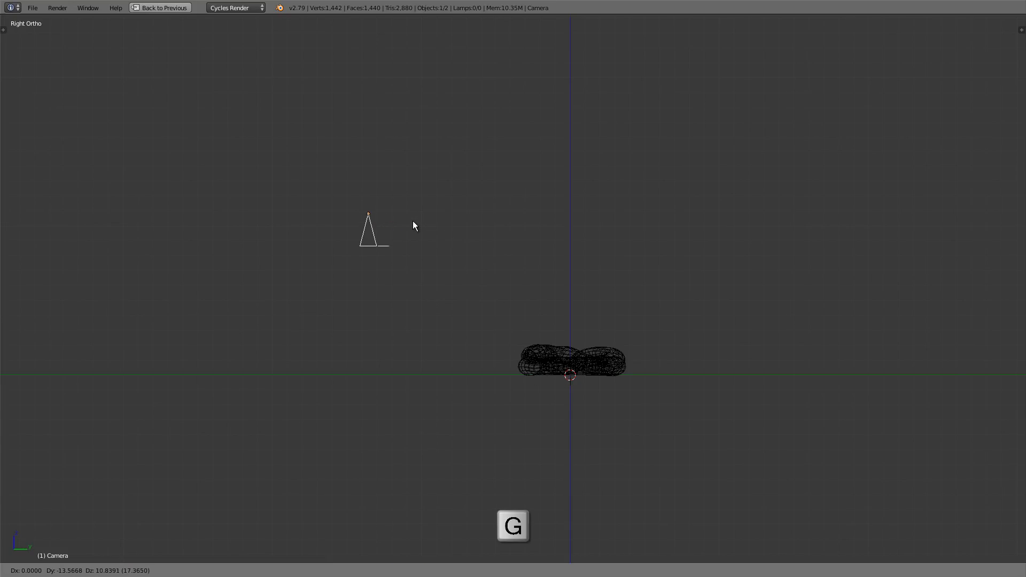
pyautogui.click(413, 222)
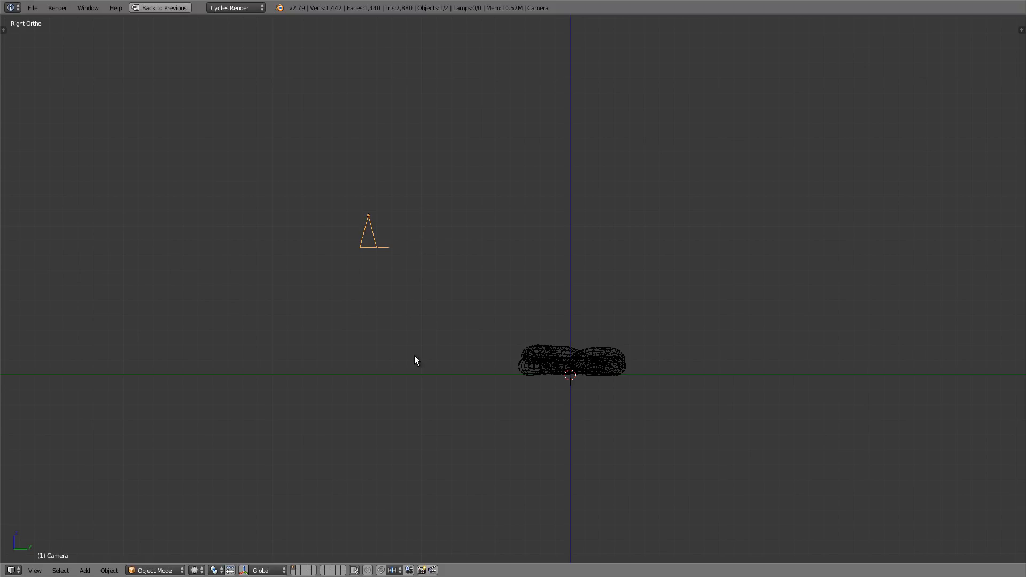
pyautogui.press('r')
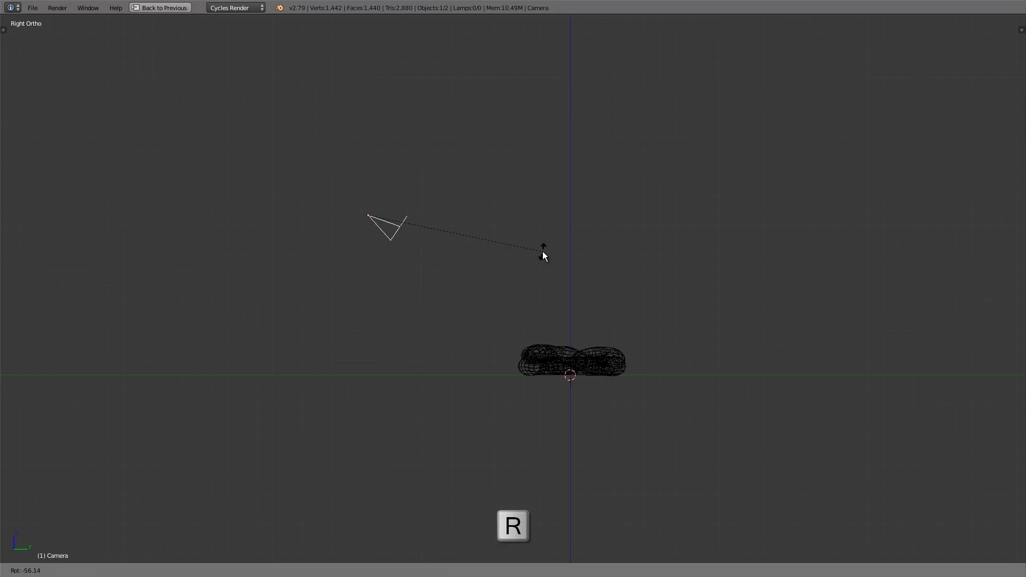
pyautogui.click(543, 258)
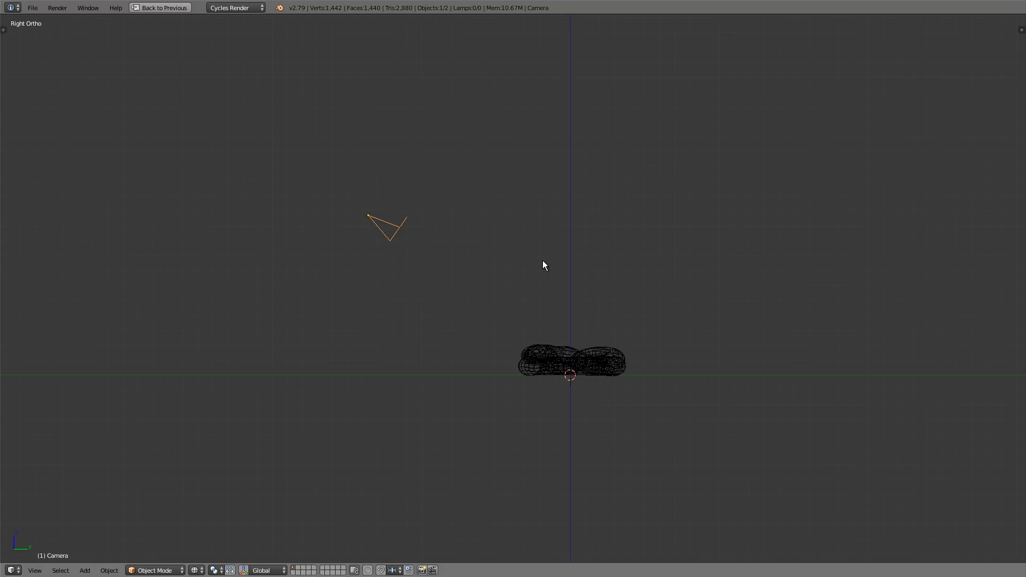
# - Look through the camera, shift it about -0.25 along Y and -0.35 along Z to centre the pretzel, and switch to solid shading
pyautogui.press('KP_0')
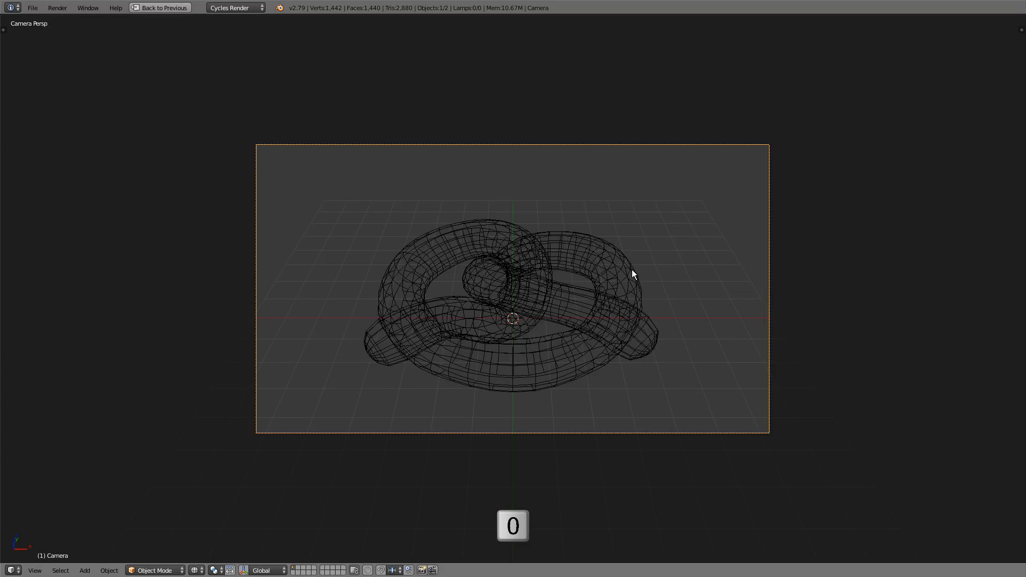
pyautogui.press('g')
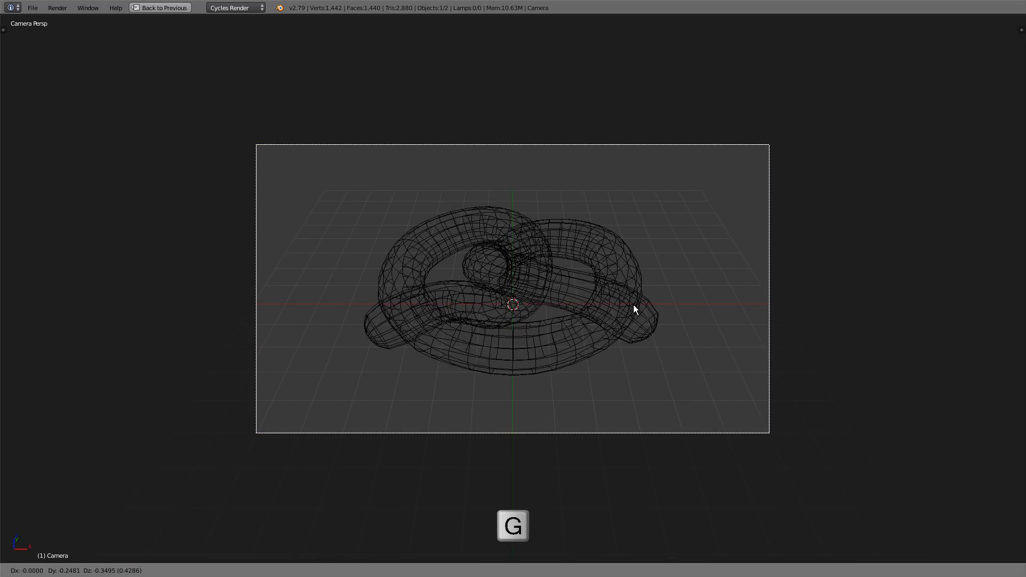
pyautogui.click(633, 310)
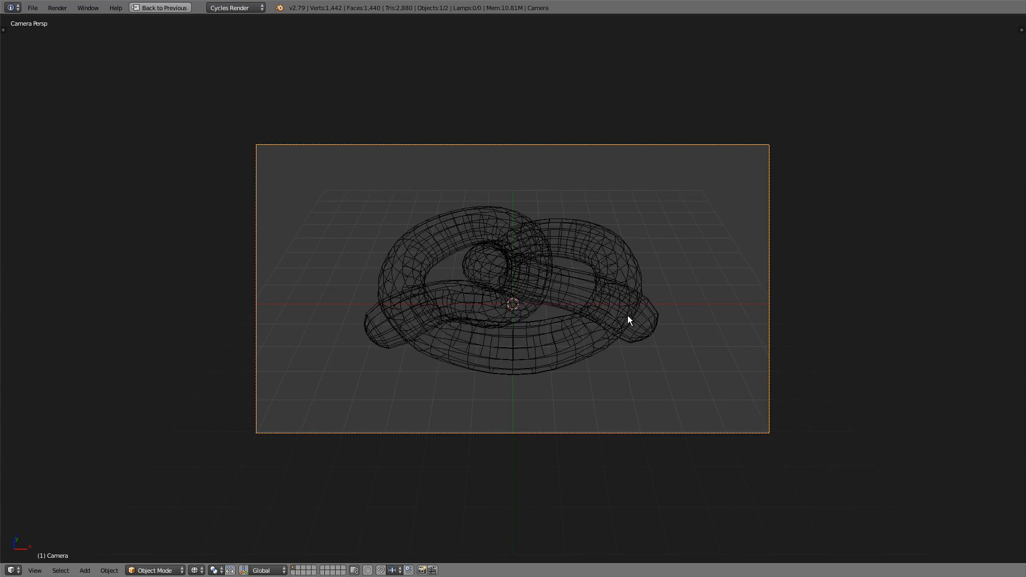
pyautogui.press('z')
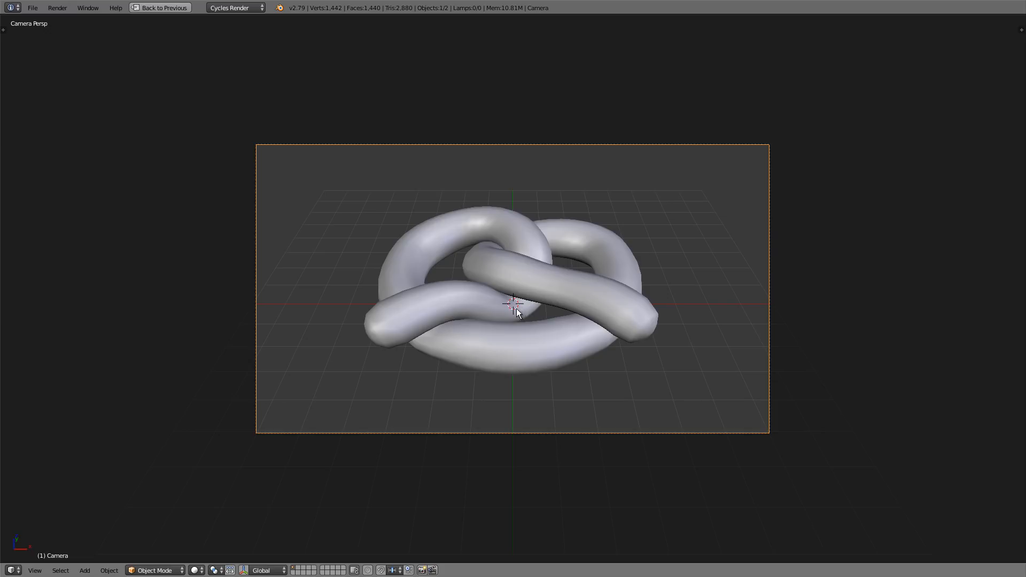
# - Set the pivot point to 3D Cursor and rotate the camera about 41° around the global Z axis
pyautogui.click(214, 570)
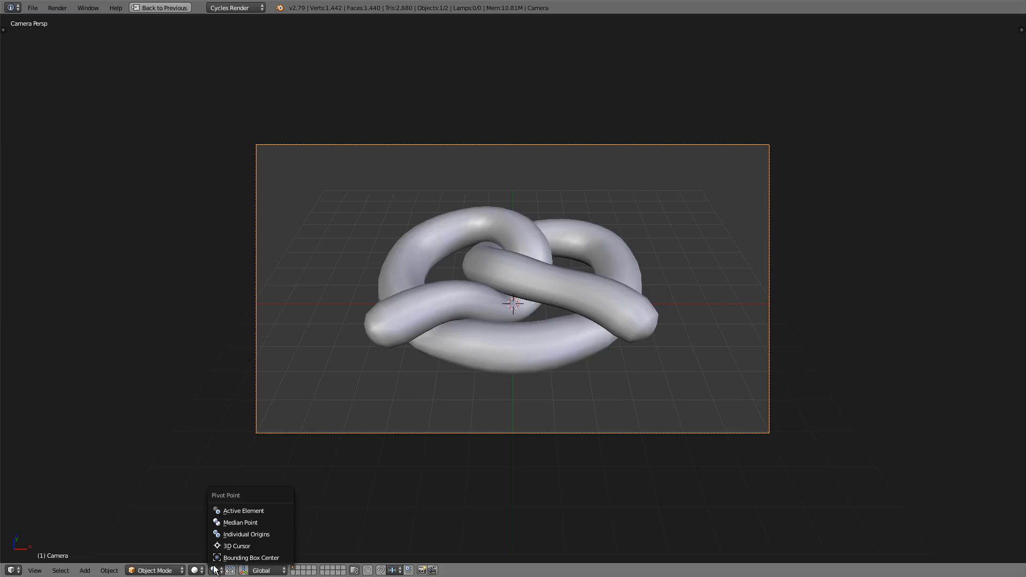
pyautogui.click(261, 546)
pyautogui.press('r')
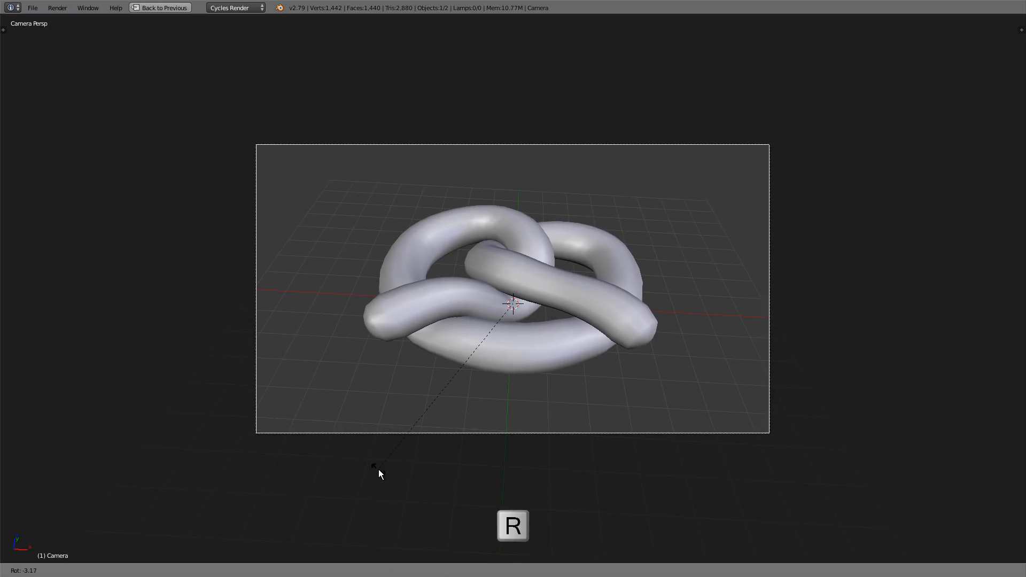
pyautogui.press('z')
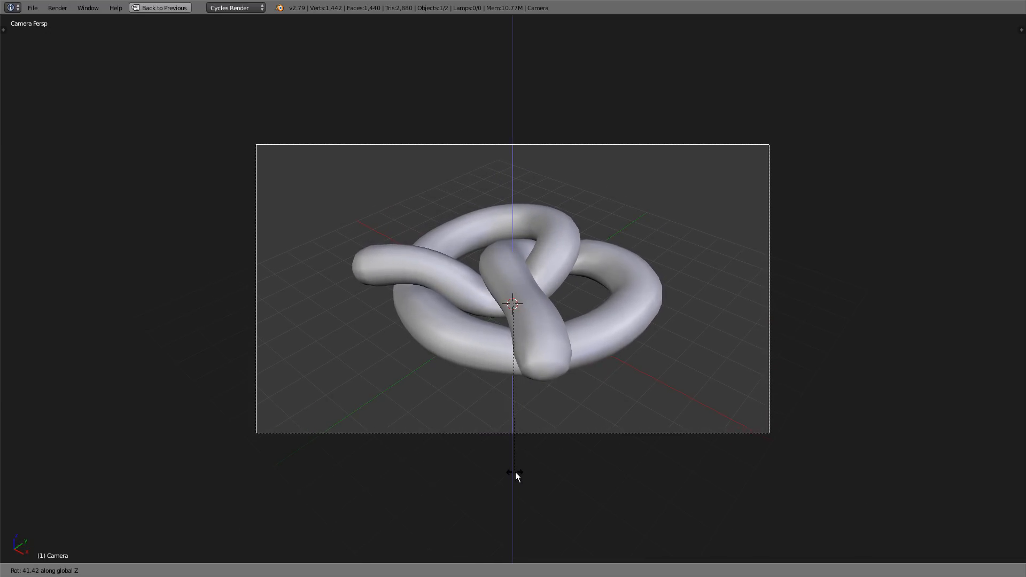
pyautogui.click(515, 472)
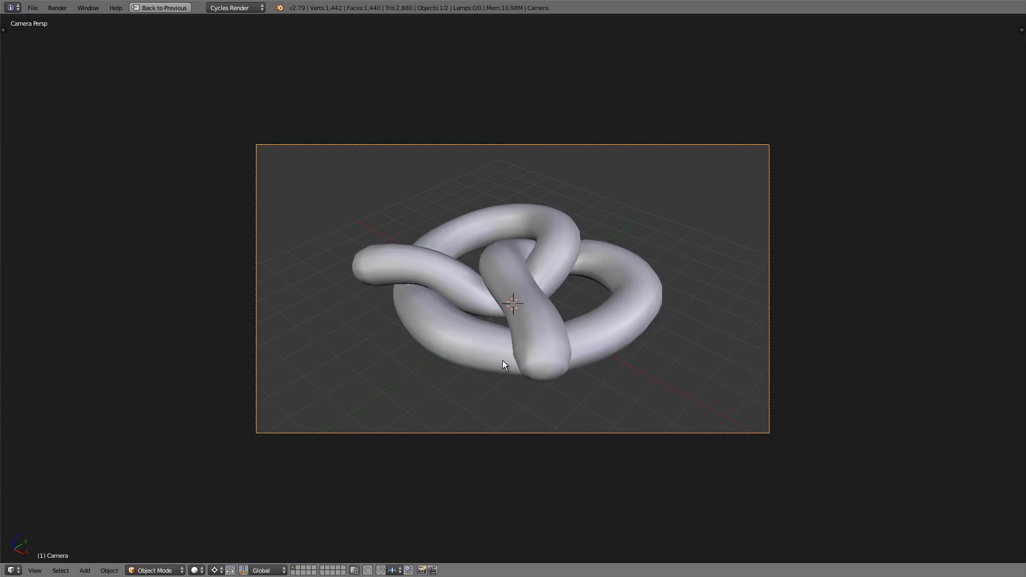
# - Move the camera about -1.89 along its local Z axis toward the pretzel and nudge it sideways to centre the framing
pyautogui.press('g')
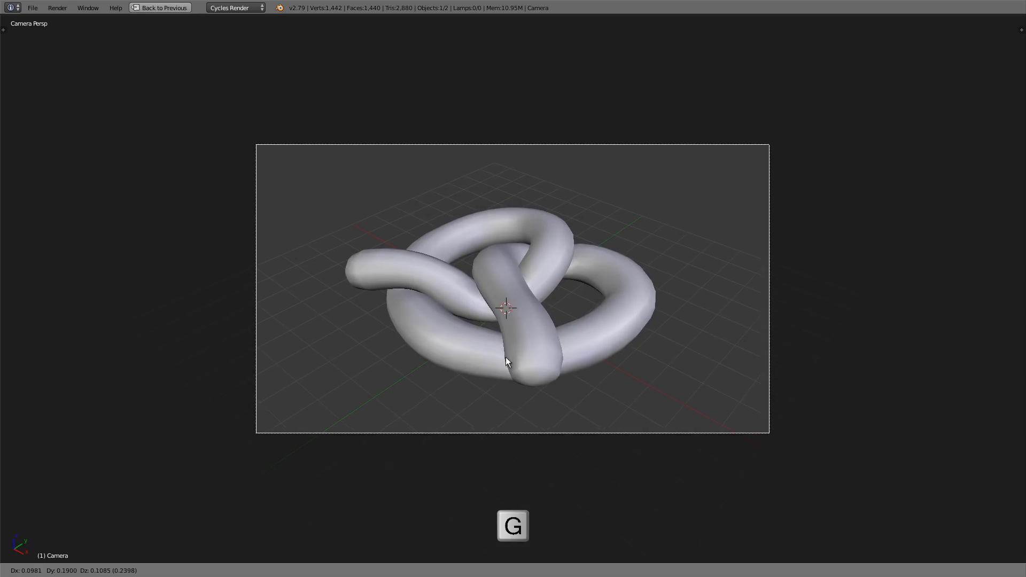
pyautogui.click(505, 360)
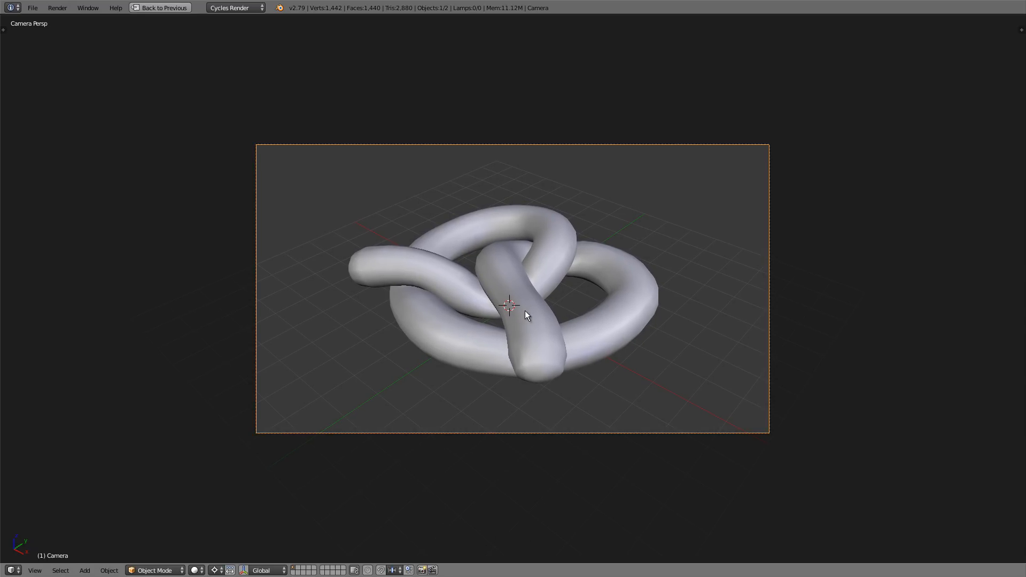
pyautogui.press('g')
pyautogui.press('z')
pyautogui.press('z')
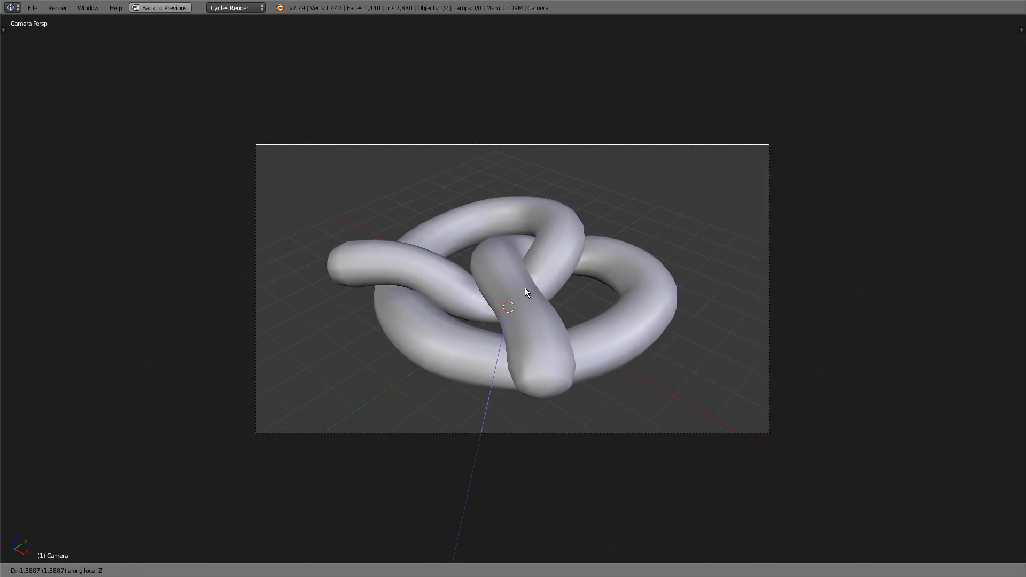
pyautogui.click(526, 292)
pyautogui.press('g')
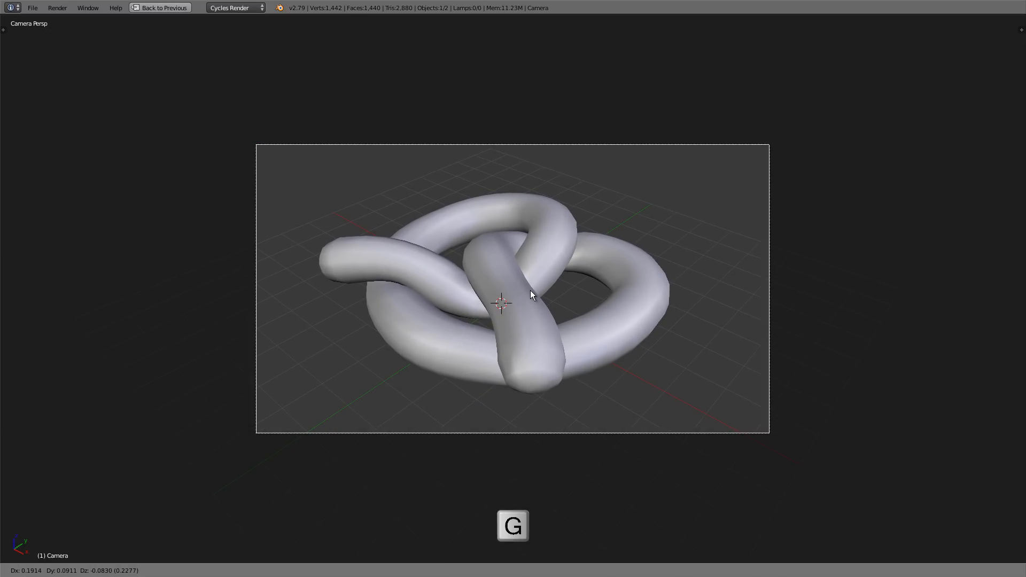
pyautogui.click(527, 292)
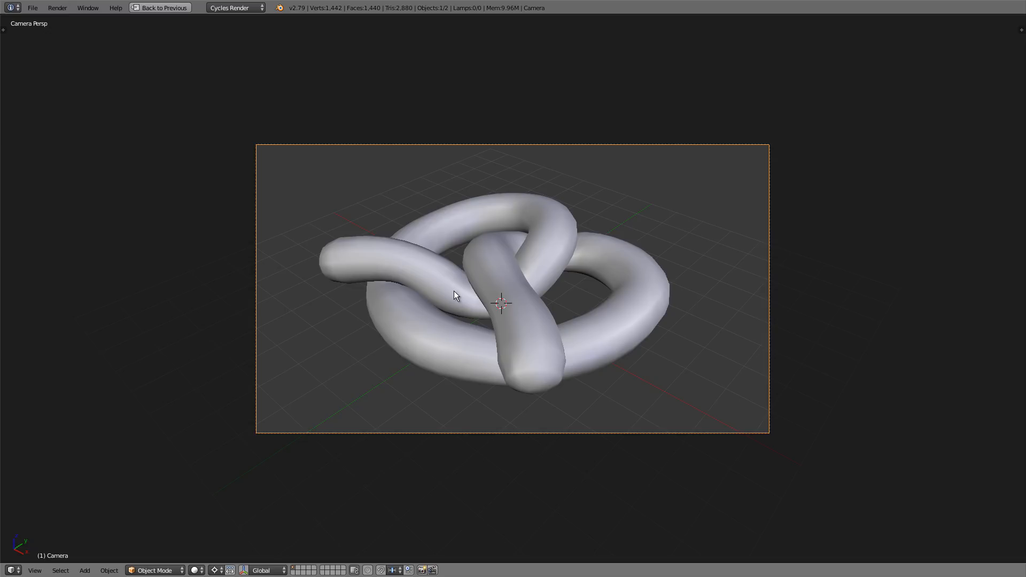
# - In the top orthographic view, snap the 3D cursor to the center and add a mesh plane there
pyautogui.press('KP_7')
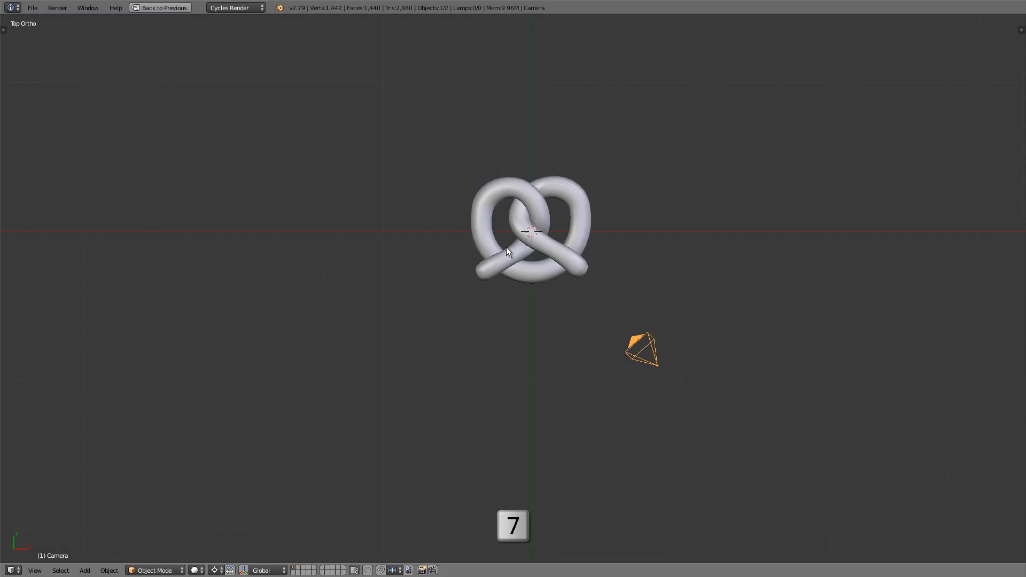
pyautogui.keyDown('shift'); pyautogui.moveTo(593, 241); pyautogui.dragTo(601, 273, button='middle'); pyautogui.keyUp('shift')
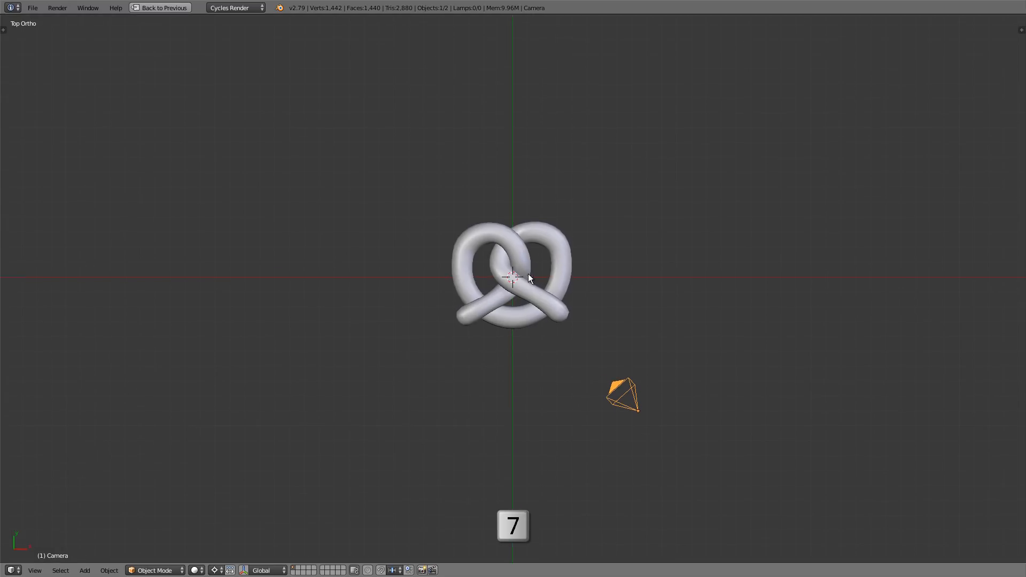
pyautogui.hotkey('shift', 's')
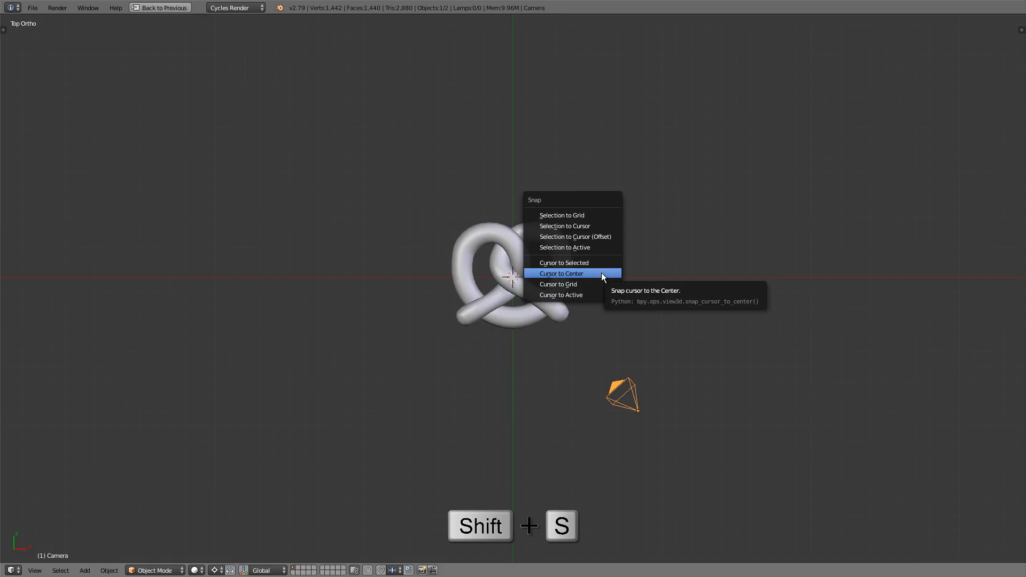
pyautogui.click(601, 273)
pyautogui.scroll(-3, 602, 279)
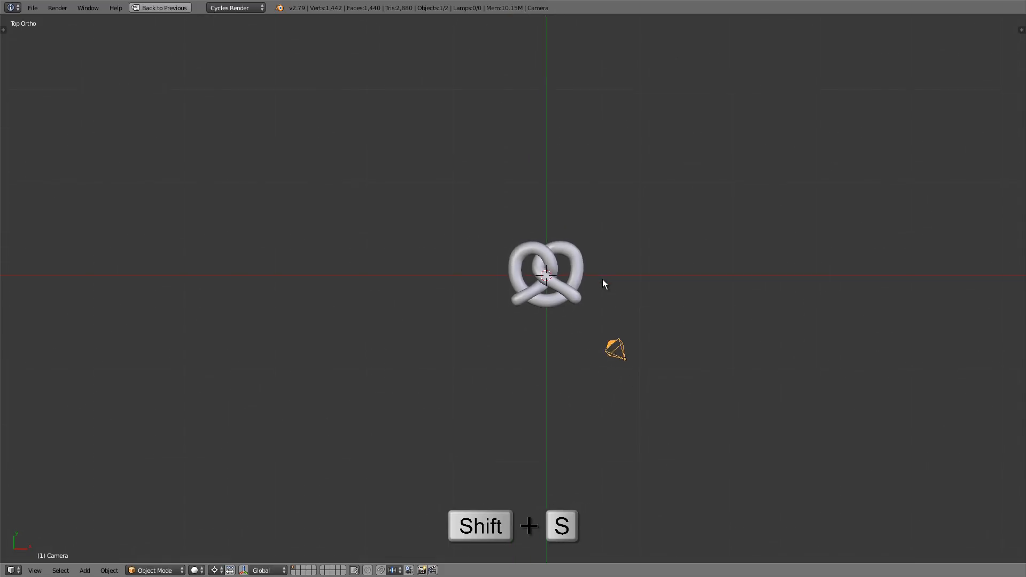
pyautogui.hotkey('shift', 'a')
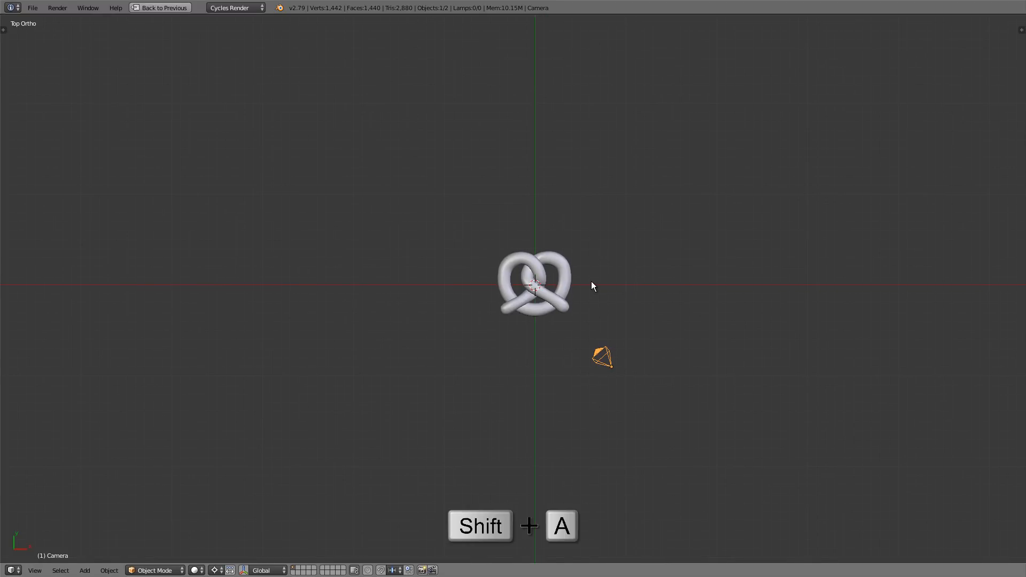
pyautogui.moveTo(592, 282)
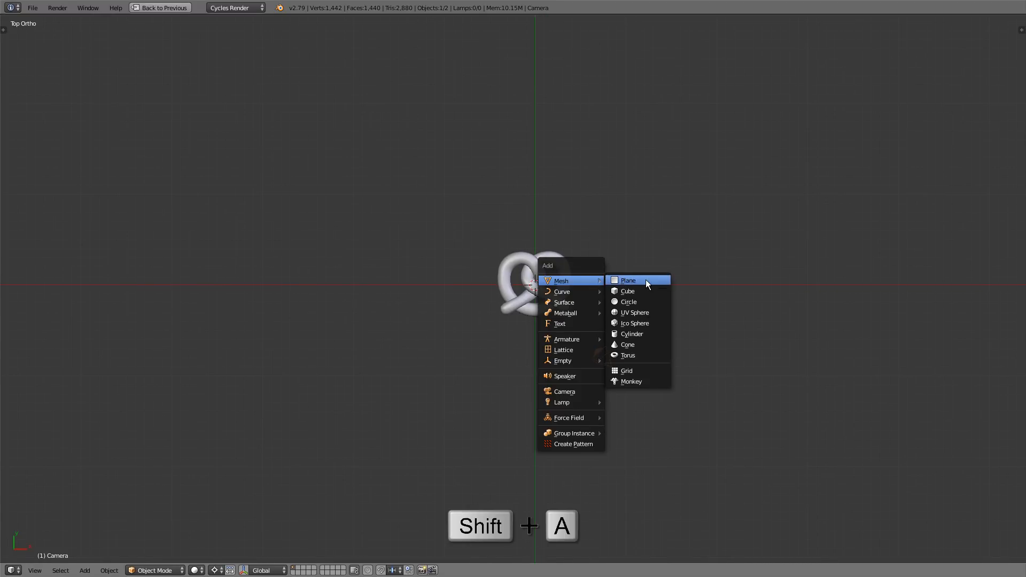
pyautogui.click(630, 280)
# - In wireframe Edit Mode, scale the plane up well past the pretzel and camera, and check its coverage through the camera
pyautogui.press('Tab')
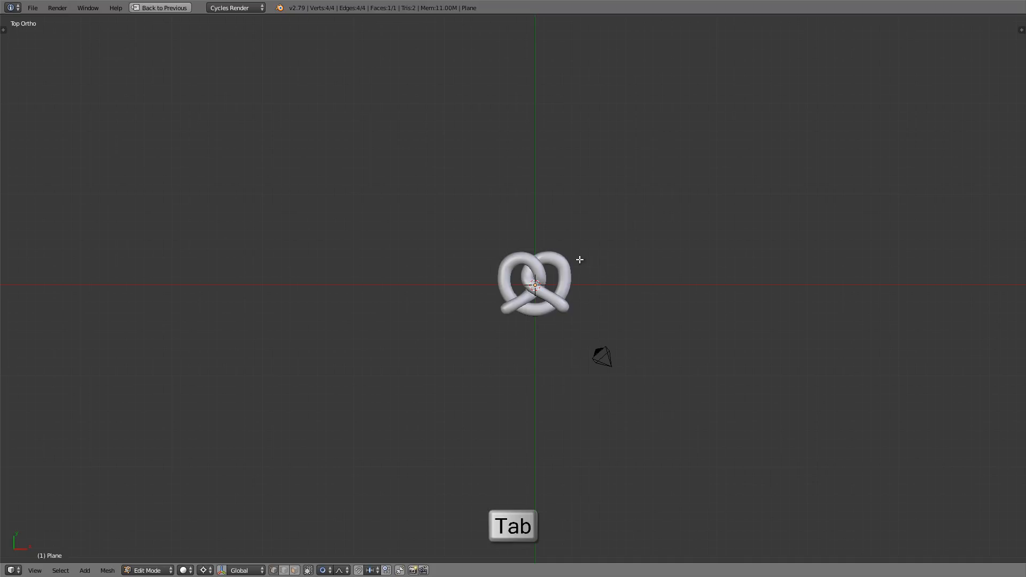
pyautogui.press('z')
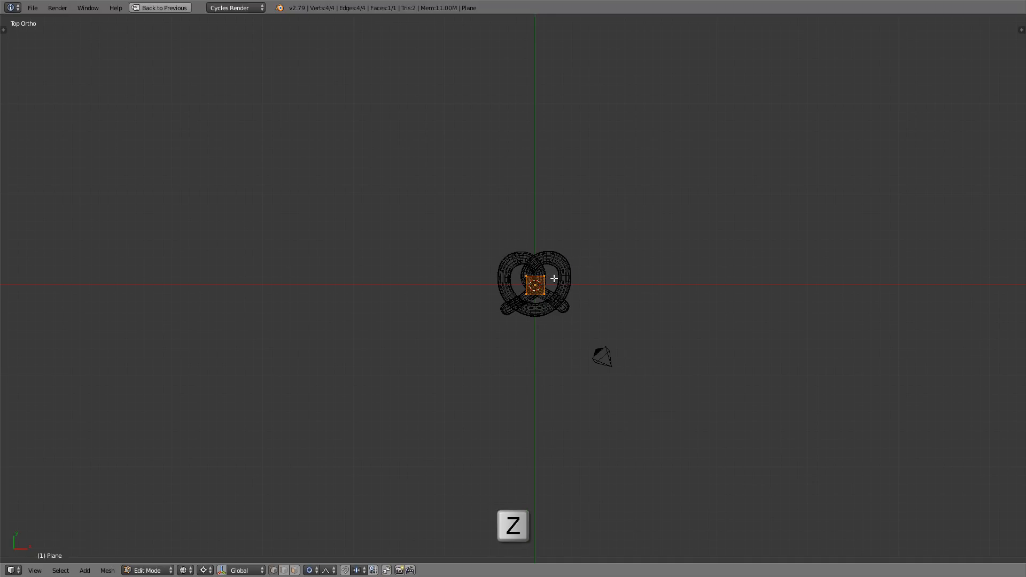
pyautogui.press('s')
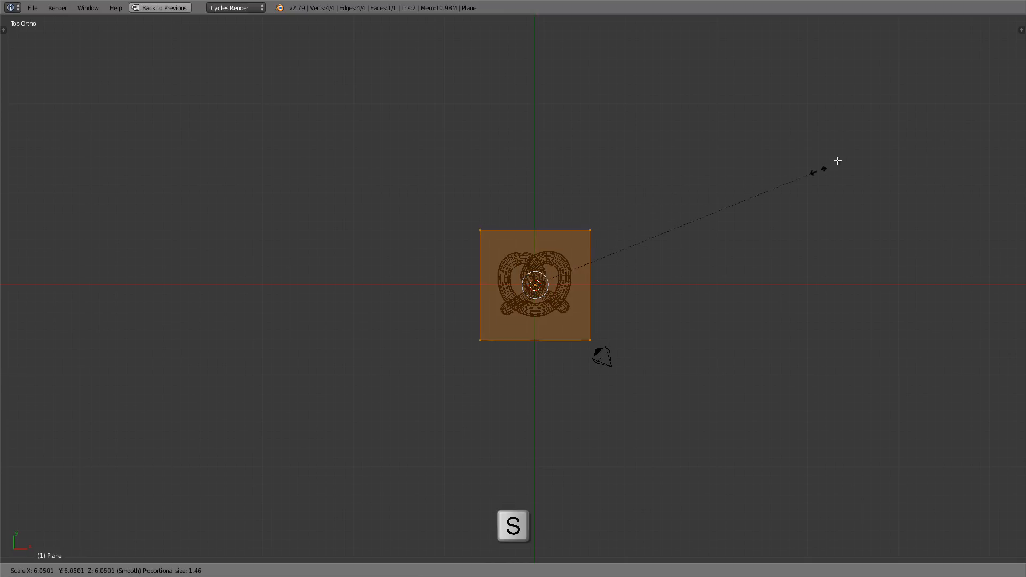
pyautogui.click(401, 369)
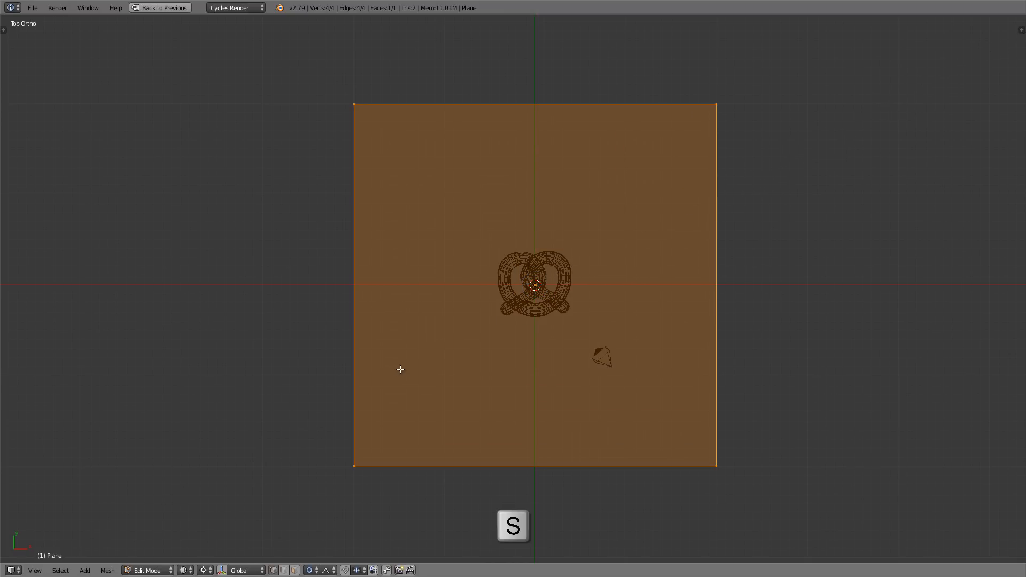
pyautogui.press('KP_0')
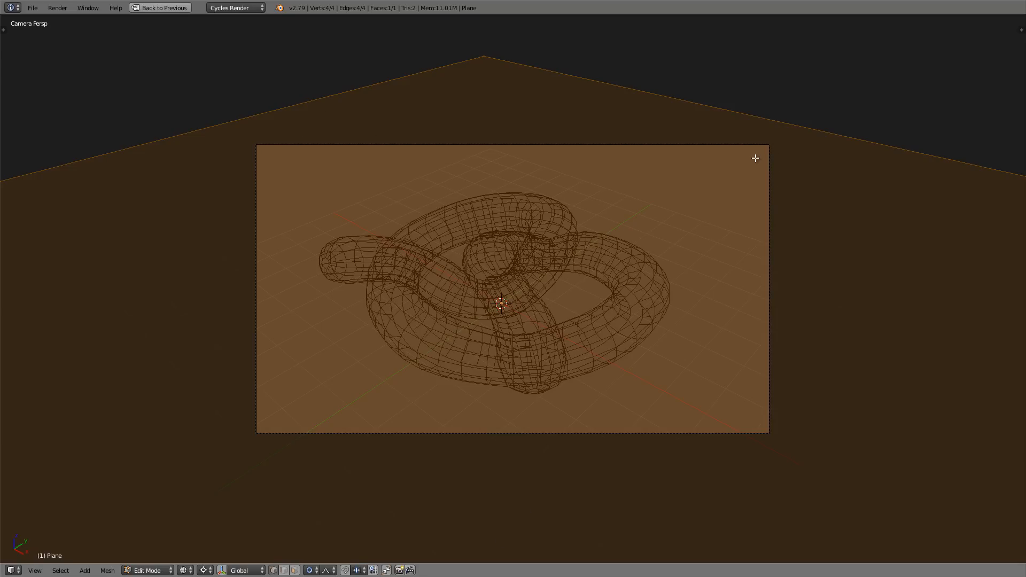
pyautogui.press('s')
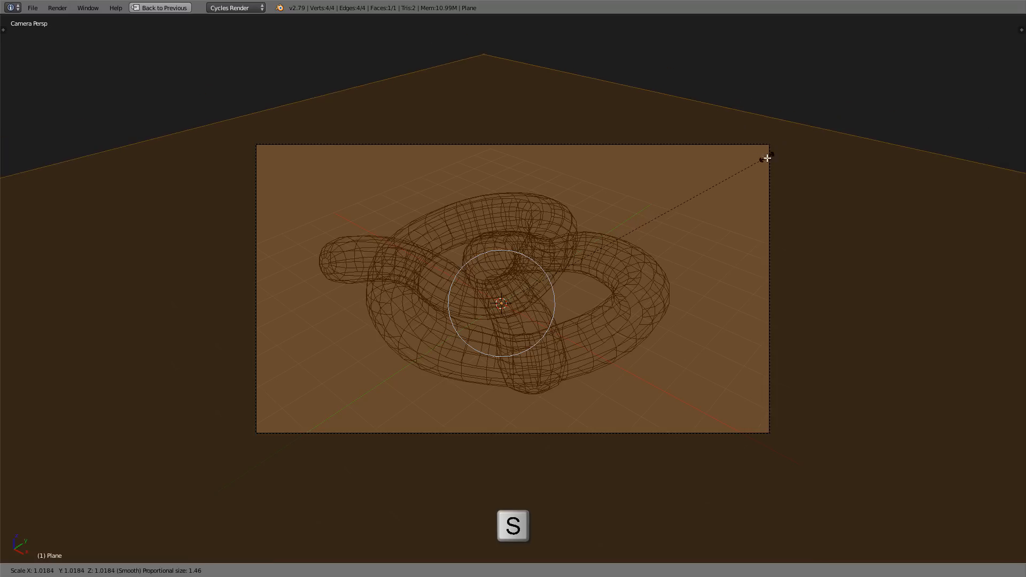
pyautogui.rightClick(780, 151)
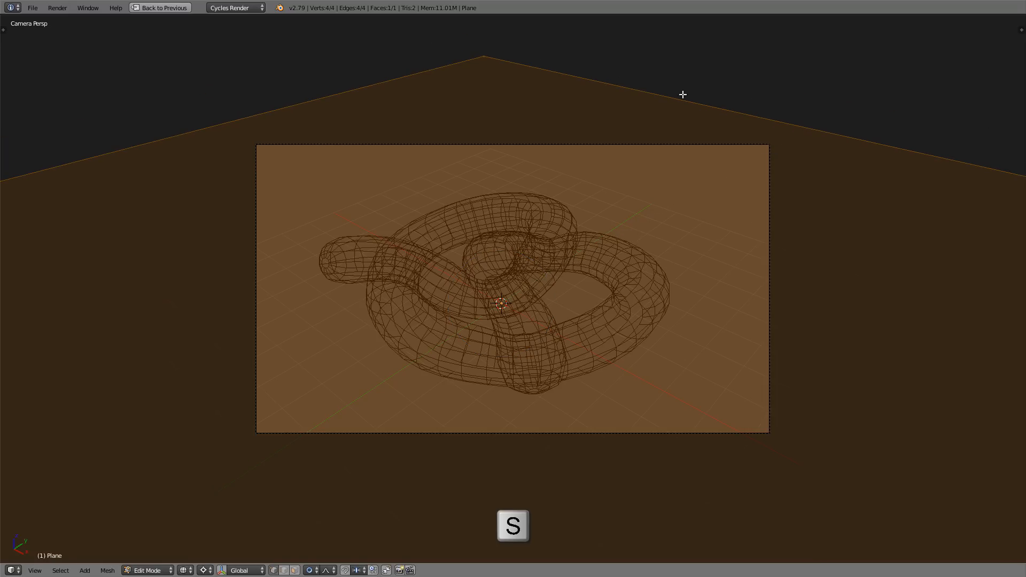
pyautogui.press('s')
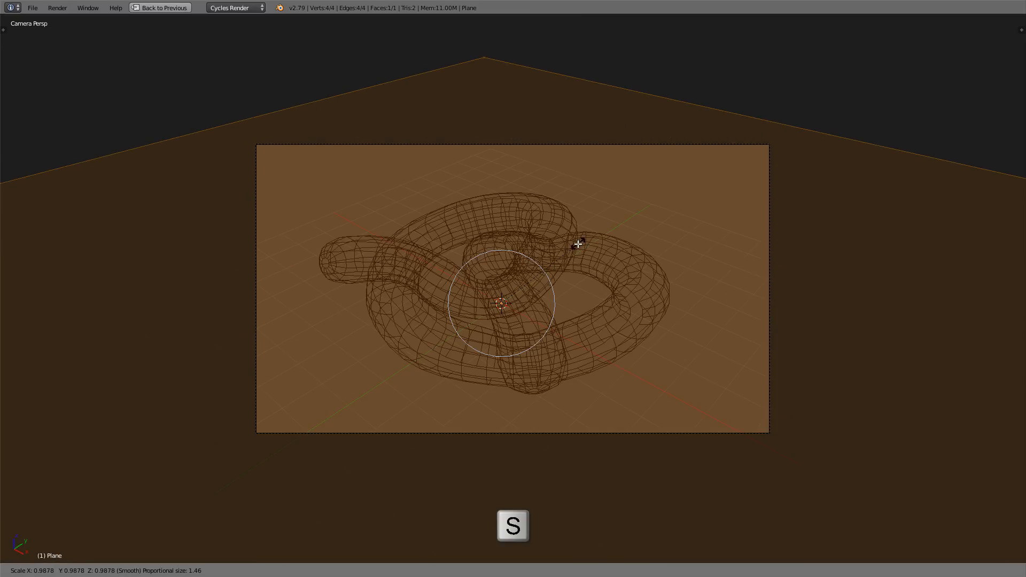
pyautogui.rightClick(578, 243)
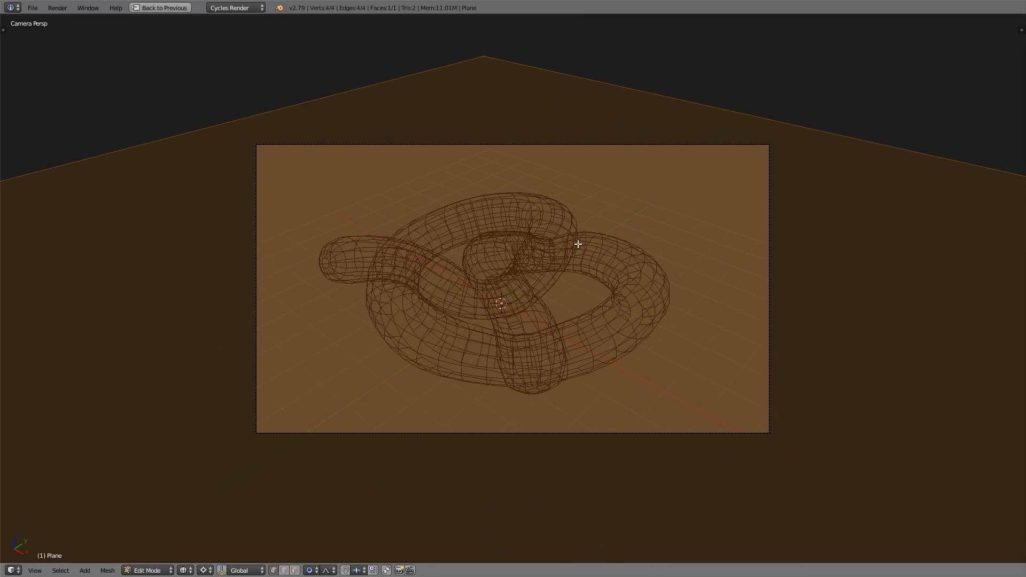
# - Disable proportional editing and return the plane to Object Mode with solid shading
pyautogui.click(311, 571)
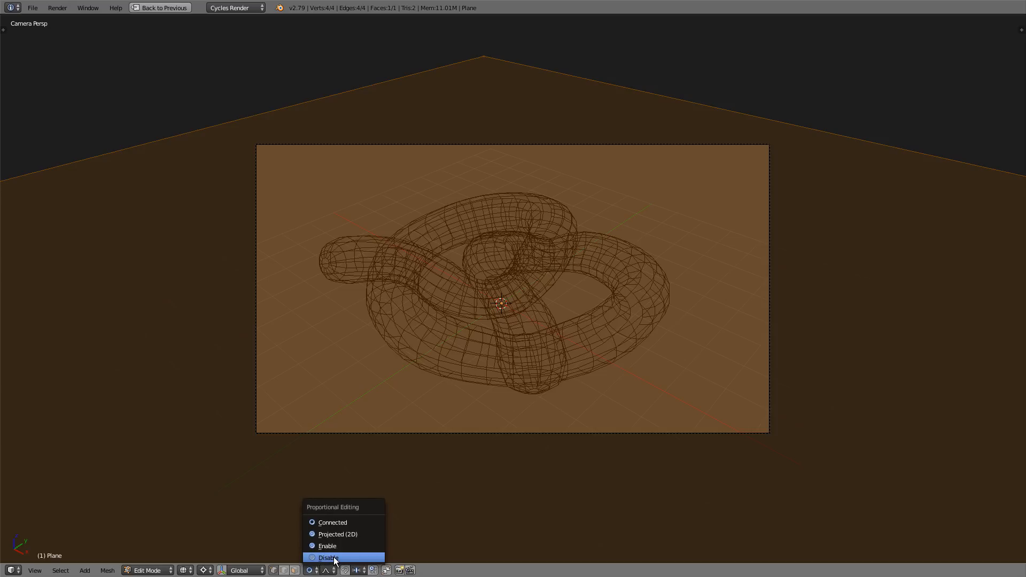
pyautogui.click(334, 557)
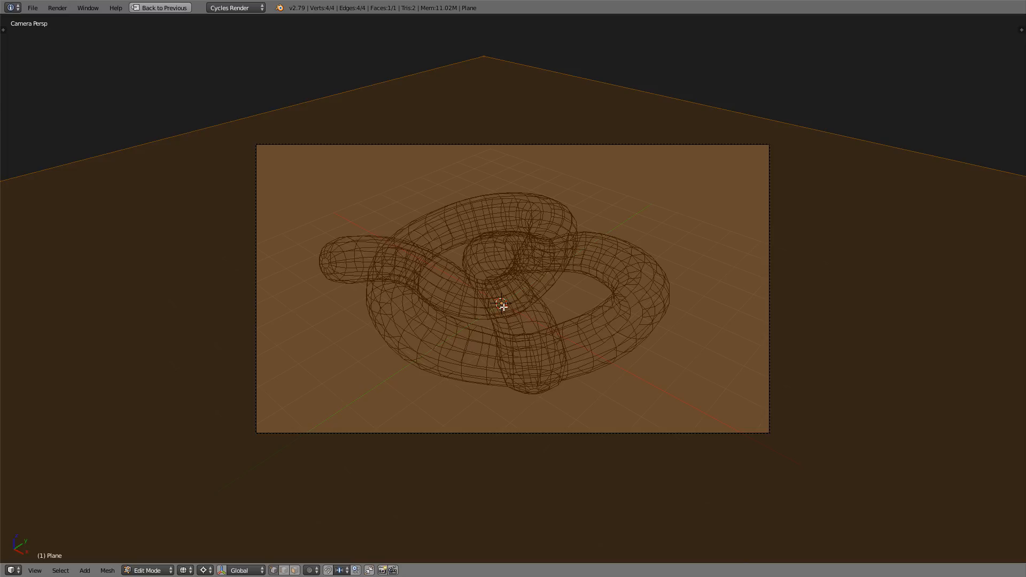
pyautogui.press('Tab')
pyautogui.press('z')
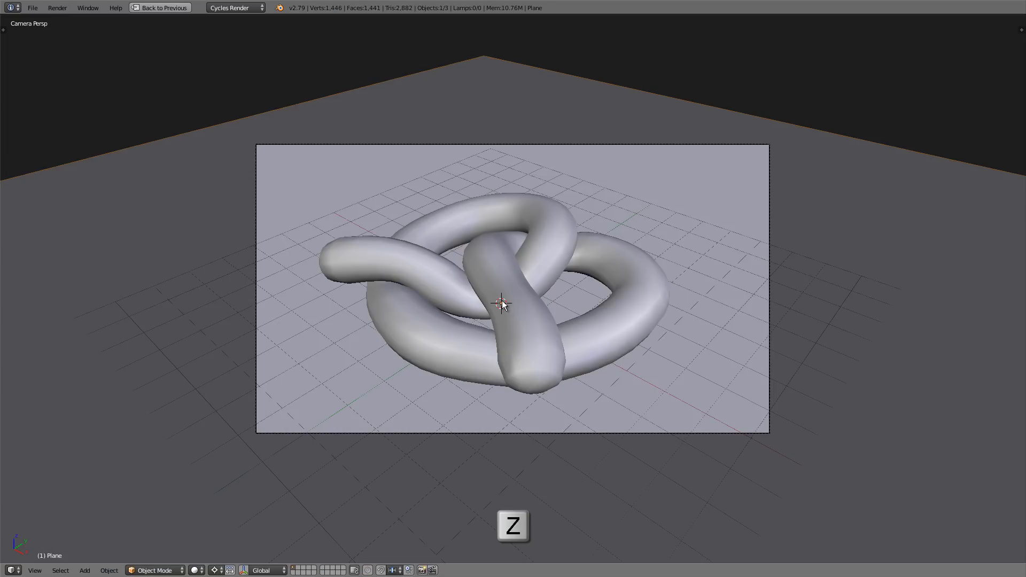
# - Restore the full window layout, select the pretzel in the top orthographic view and enter Edit Mode on it
pyautogui.hotkey('shift', 'space')
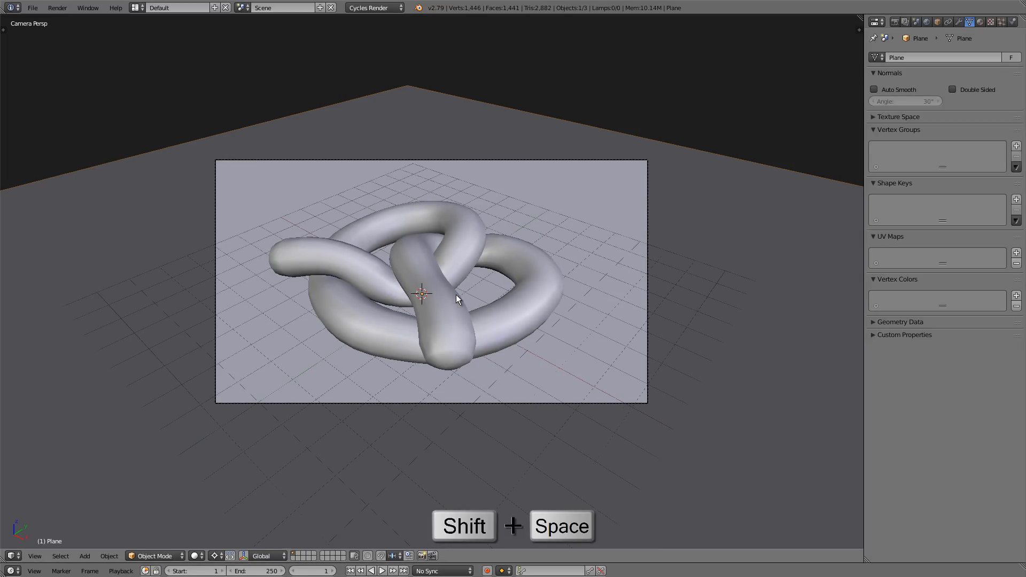
pyautogui.press('KP_7')
pyautogui.scroll(3, 448, 281)
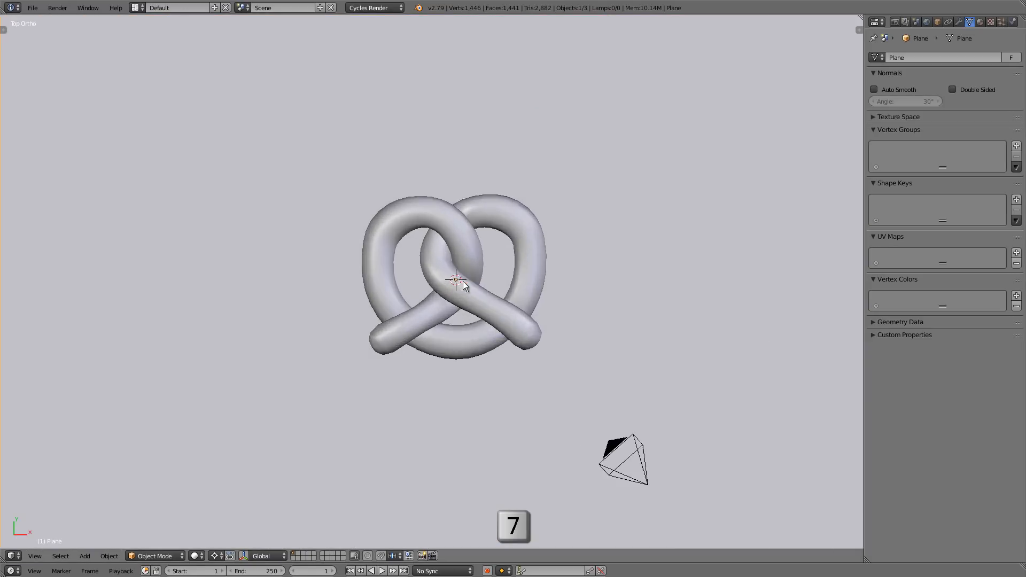
pyautogui.scroll(5, 463, 281)
pyautogui.rightClick(467, 217)
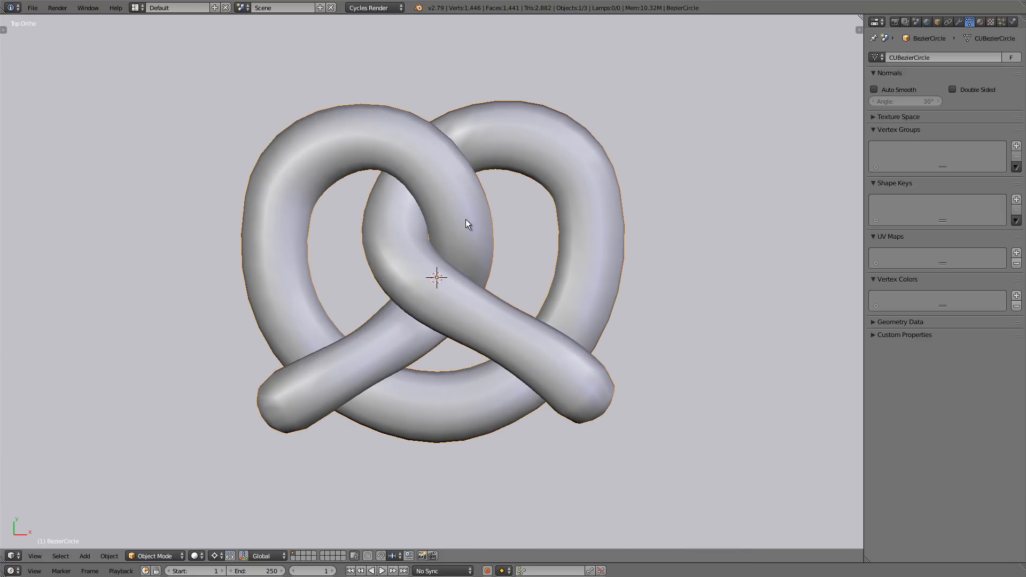
pyautogui.scroll(2, 475, 223)
pyautogui.press('Tab')
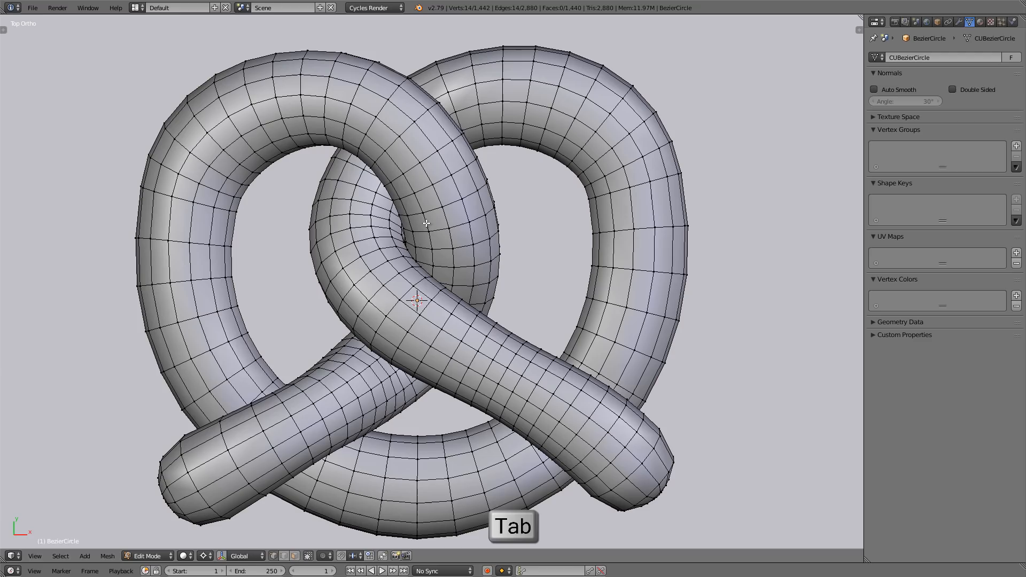
# - Add a Subdivision Surface modifier to the pretzel mesh
pyautogui.keyDown('shift'); pyautogui.moveTo(416, 241); pyautogui.dragTo(415, 216, button='middle'); pyautogui.keyUp('shift')
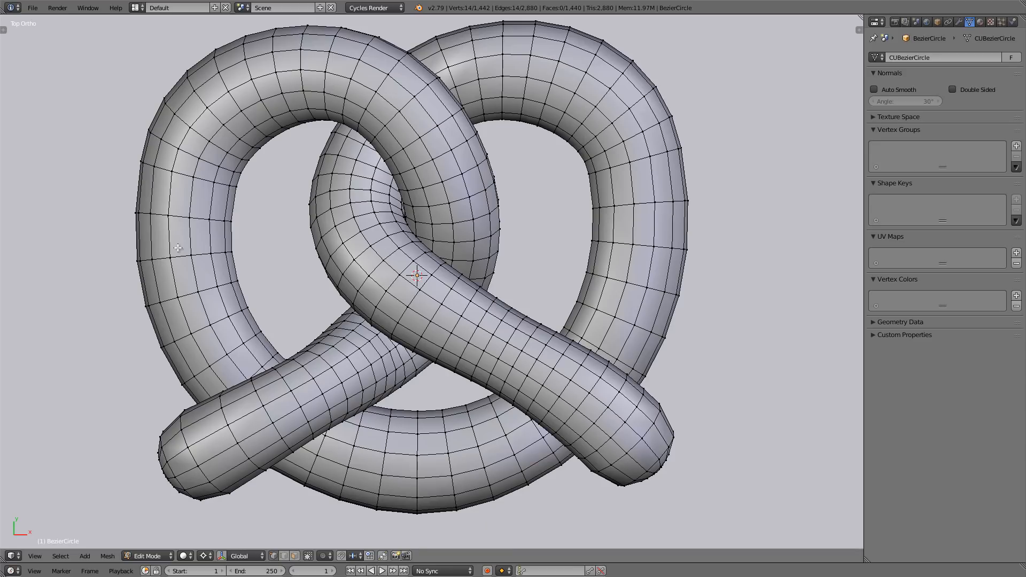
pyautogui.scroll(-1, 300, 246)
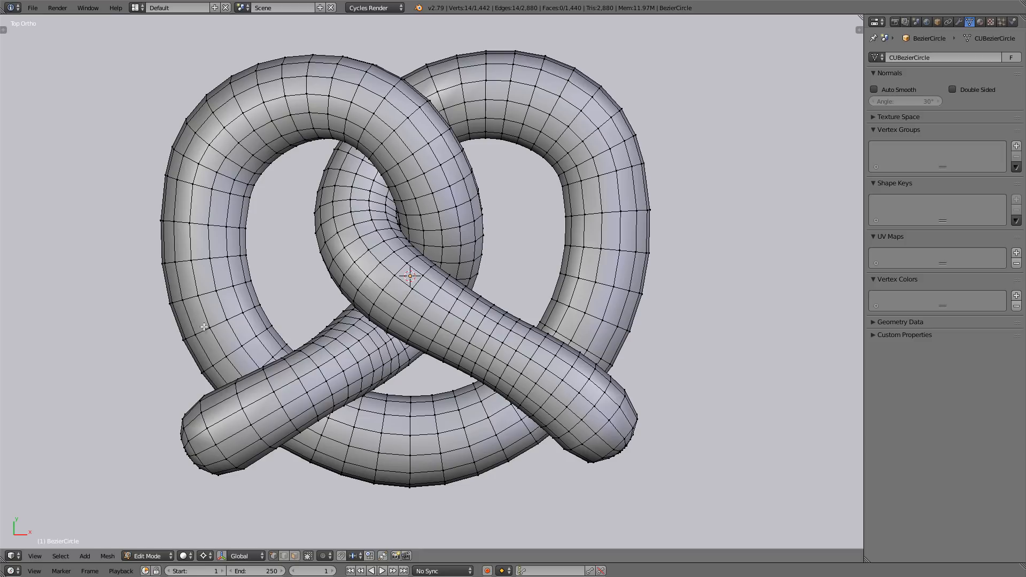
pyautogui.click(961, 20)
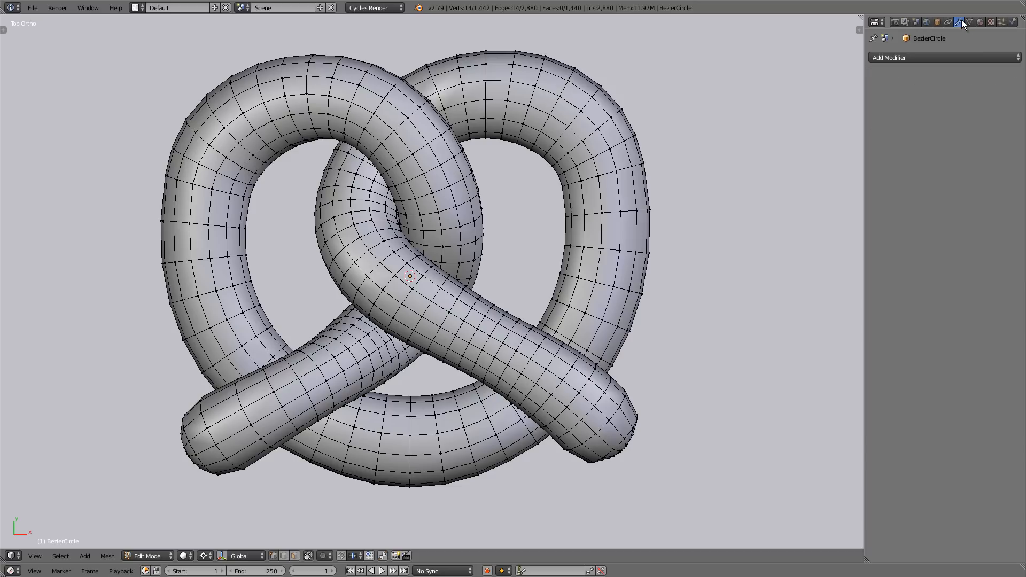
pyautogui.click(935, 57)
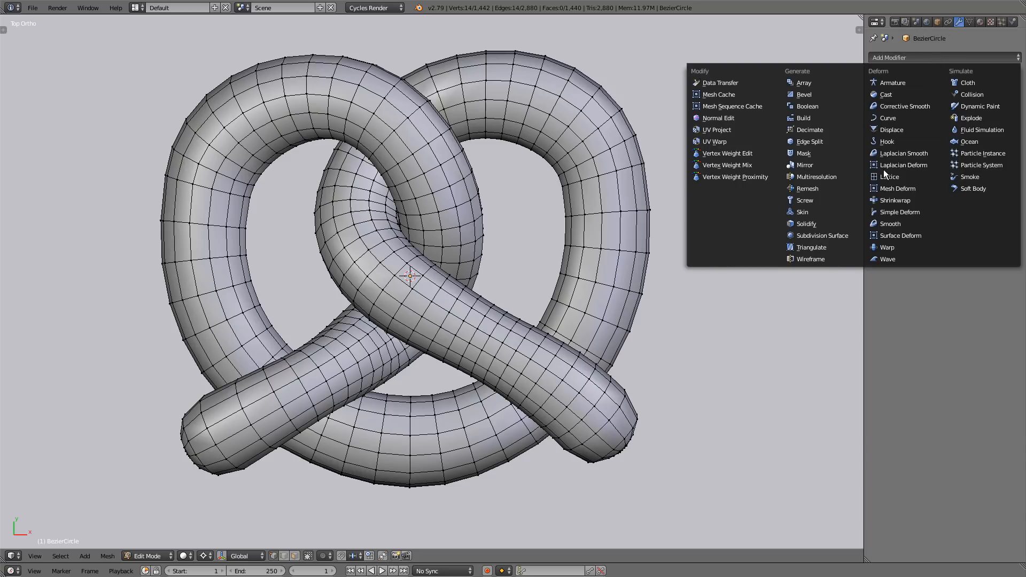
pyautogui.click(832, 235)
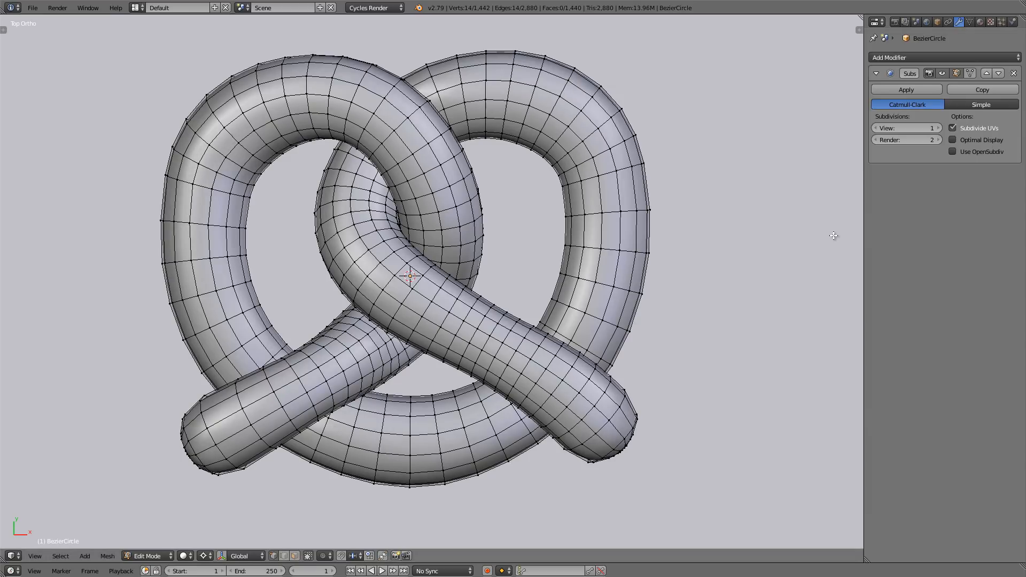
# - Check the smoothed pretzel outline, return it to Object Mode and apply the Subdivision Surface modifier with a view level of 1
pyautogui.scroll(1, 523, 159)
pyautogui.scroll(4, 523, 159)
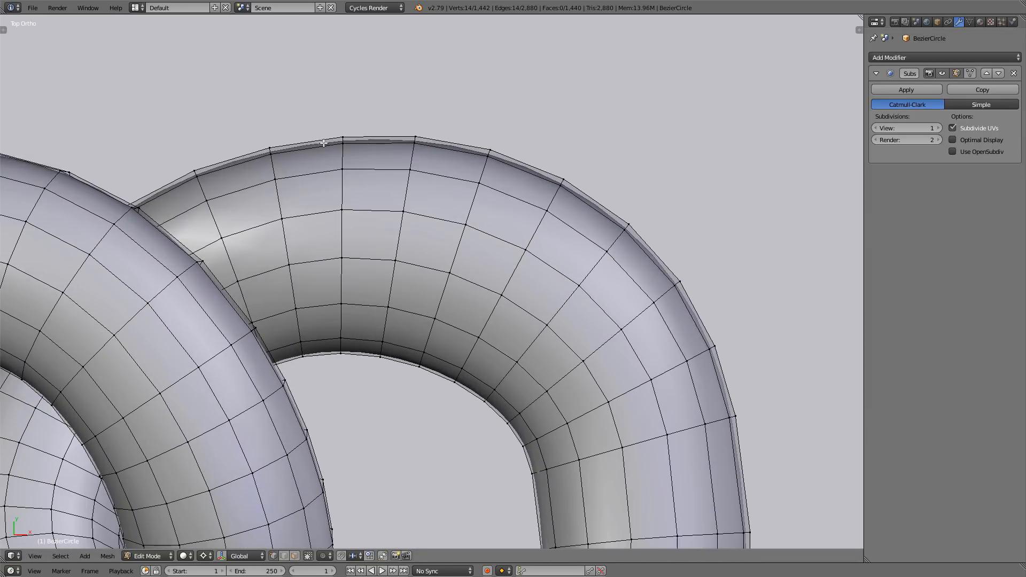
pyautogui.scroll(2, 474, 173)
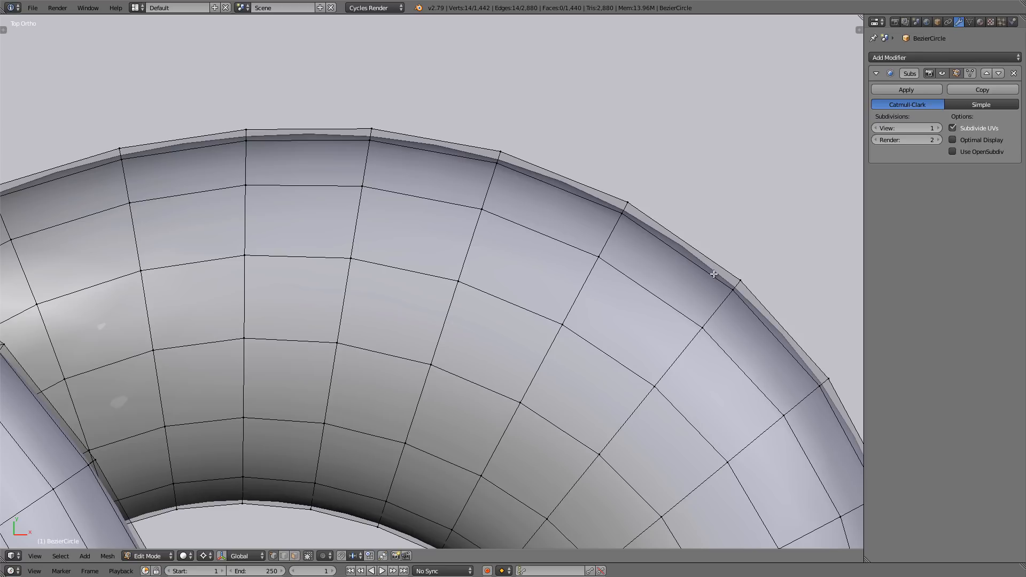
pyautogui.scroll(-4, 599, 207)
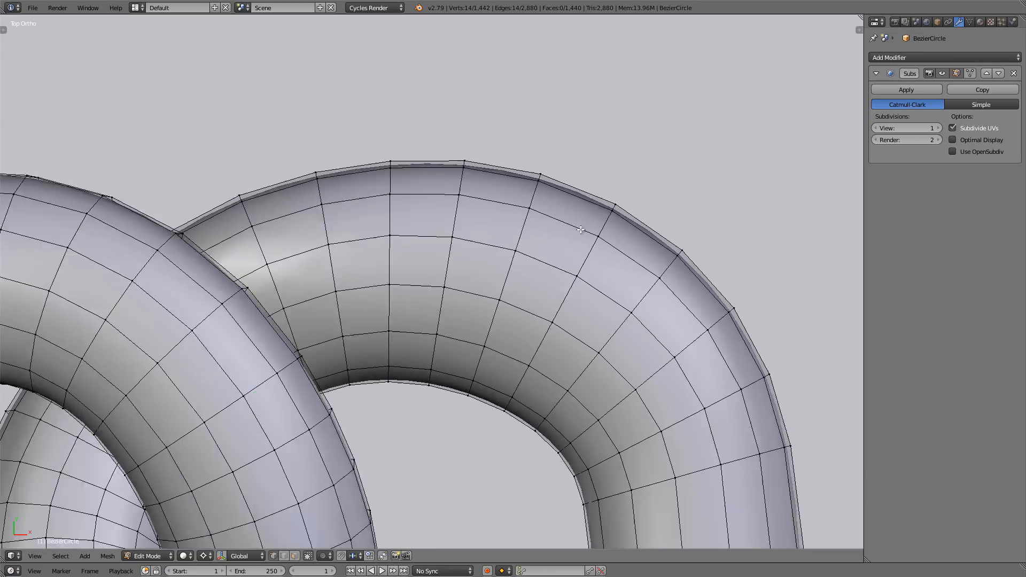
pyautogui.press('z')
pyautogui.scroll(-3, 569, 163)
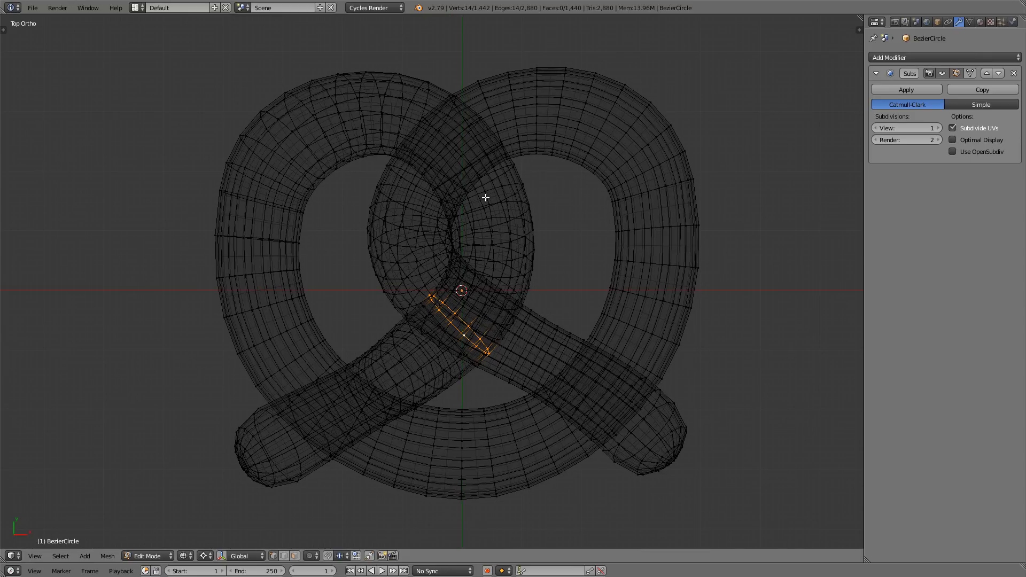
pyautogui.press('Tab')
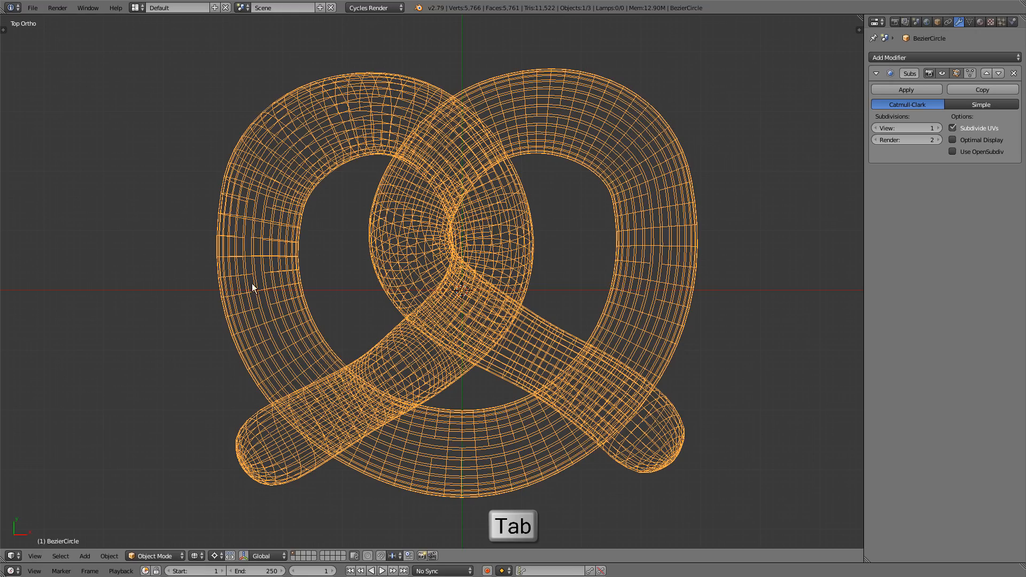
pyautogui.keyDown('shift'); pyautogui.moveTo(426, 353); pyautogui.dragTo(388, 366, button='middle'); pyautogui.keyUp('shift')
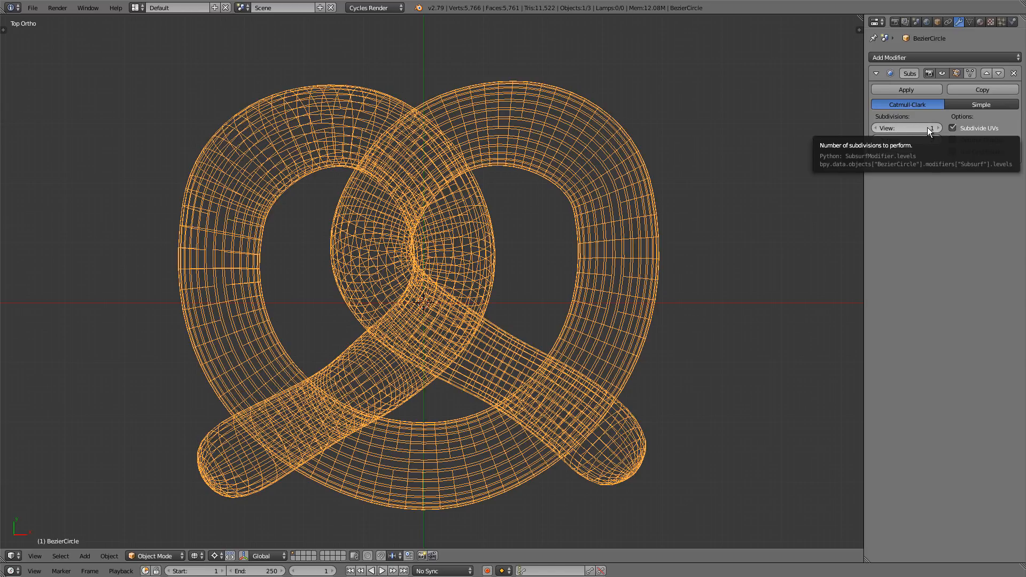
pyautogui.click(919, 90)
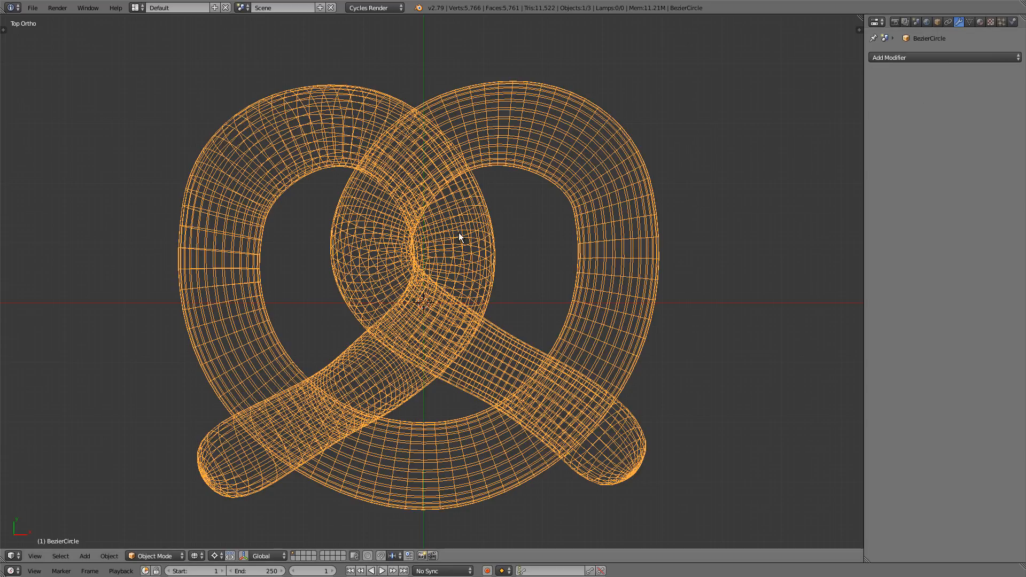
# - Enter Edit Mode on the pretzel in solid shading, keeping selection limited to visible geometry
pyautogui.press('Tab')
pyautogui.press('z')
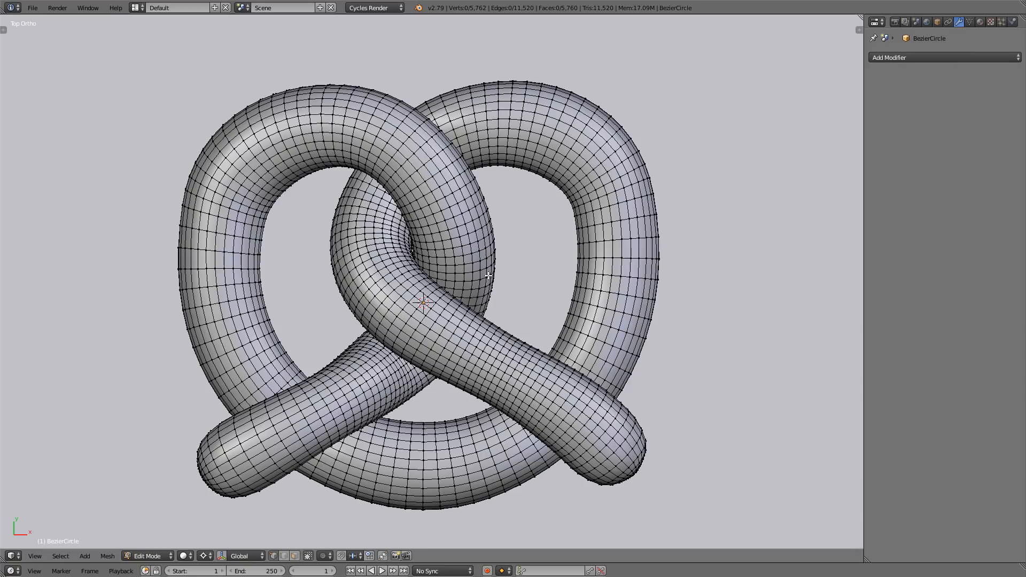
pyautogui.press('z')
pyautogui.press('z')
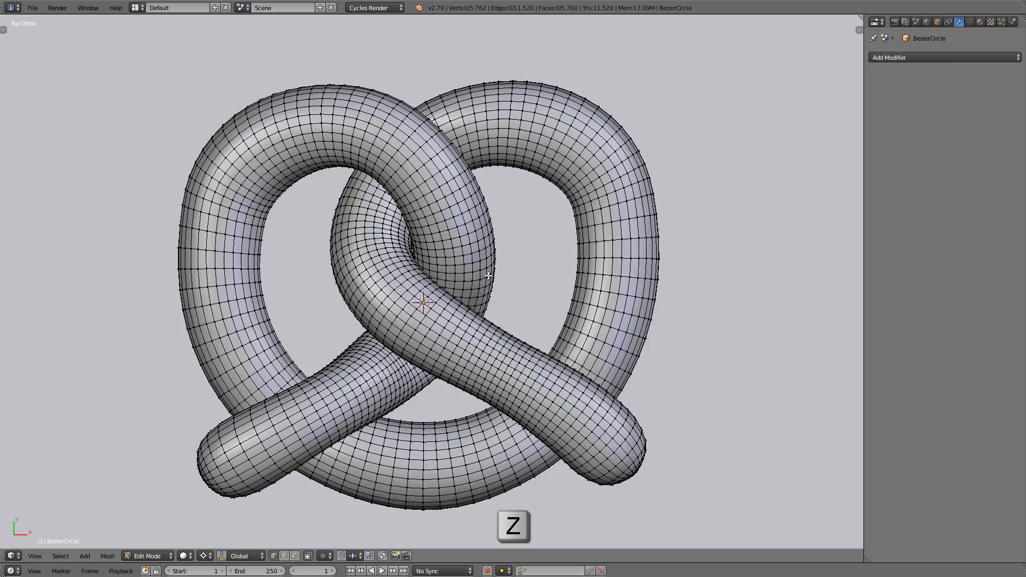
pyautogui.click(309, 555)
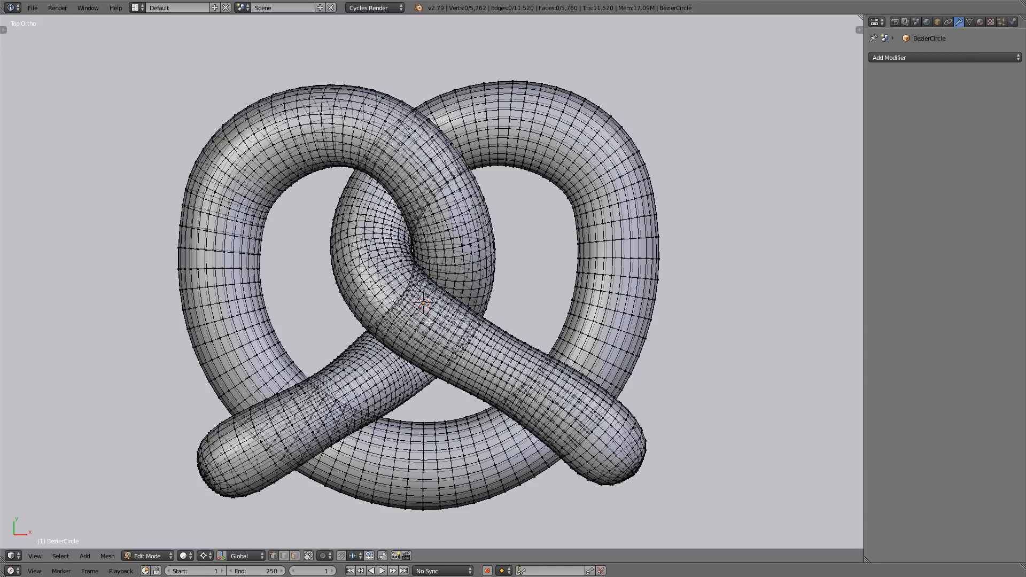
pyautogui.click(309, 557)
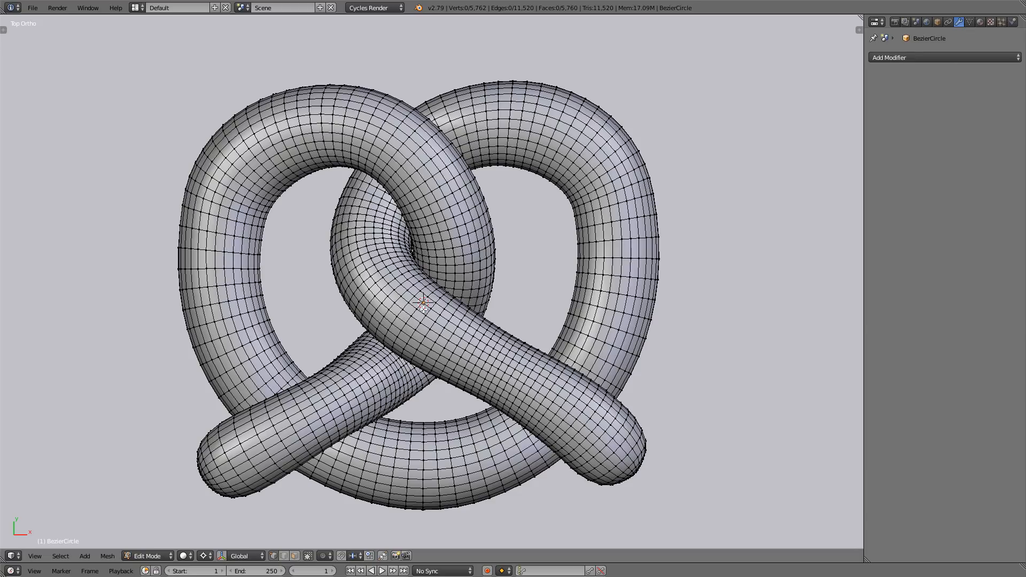
# - Circle-select the upward-facing vertices along the whole pretzel from the top view, leaving out the outer edges
pyautogui.press('c')
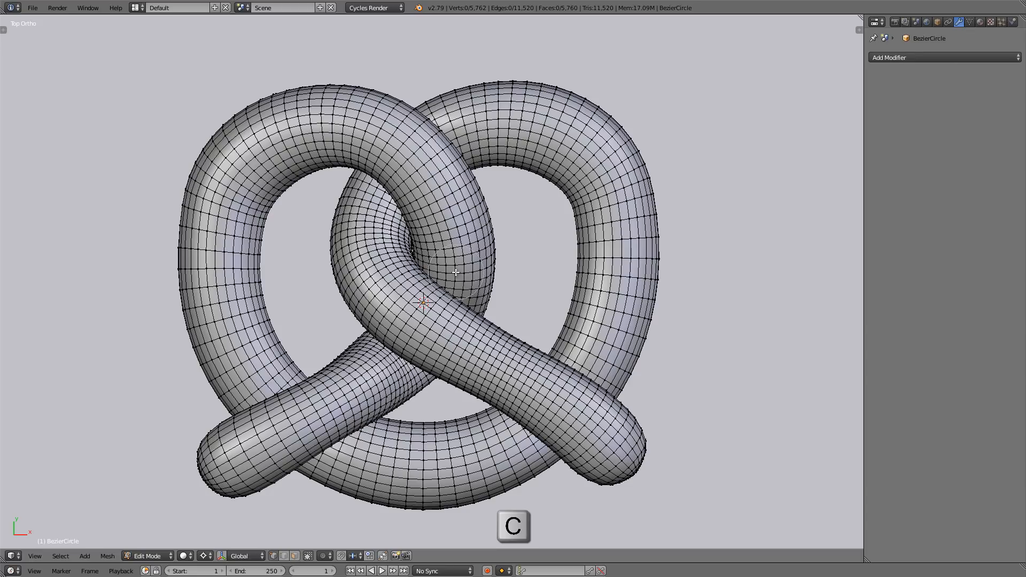
pyautogui.scroll(2, 453, 270)
pyautogui.scroll(-2, 455, 259)
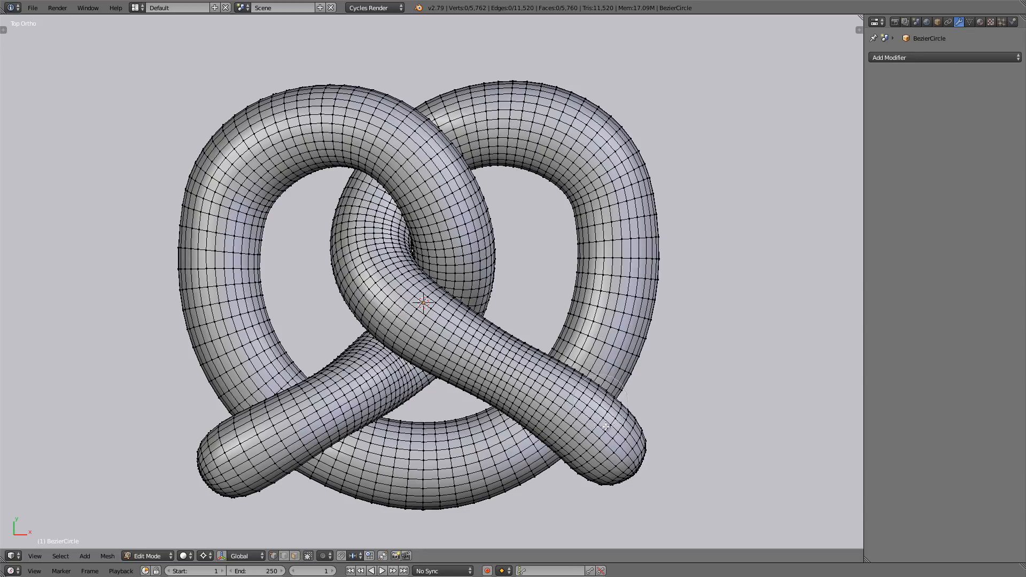
pyautogui.moveTo(608, 445)
pyautogui.mouseDown()
pyautogui.moveTo(550, 408)
pyautogui.moveTo(558, 399)
pyautogui.moveTo(430, 322)
pyautogui.moveTo(375, 269)
pyautogui.moveTo(390, 186)
pyautogui.moveTo(456, 136)
pyautogui.moveTo(540, 131)
pyautogui.moveTo(603, 173)
pyautogui.moveTo(449, 150)
pyautogui.moveTo(626, 278)
pyautogui.moveTo(594, 385)
pyautogui.moveTo(356, 462)
pyautogui.moveTo(253, 416)
pyautogui.moveTo(219, 299)
pyautogui.moveTo(219, 171)
pyautogui.moveTo(323, 110)
pyautogui.moveTo(471, 241)
pyautogui.moveTo(395, 374)
pyautogui.moveTo(245, 454)
pyautogui.moveTo(417, 389)
pyautogui.mouseUp()
pyautogui.rightClick(442, 379)
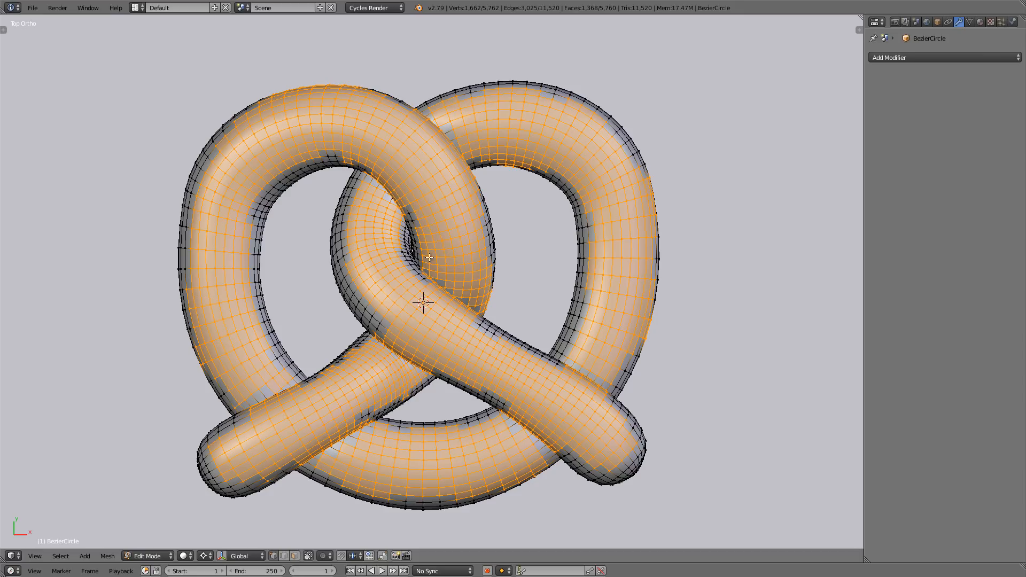
# - Create a vertex group on the pretzel and name it "salt surface"
pyautogui.click(969, 21)
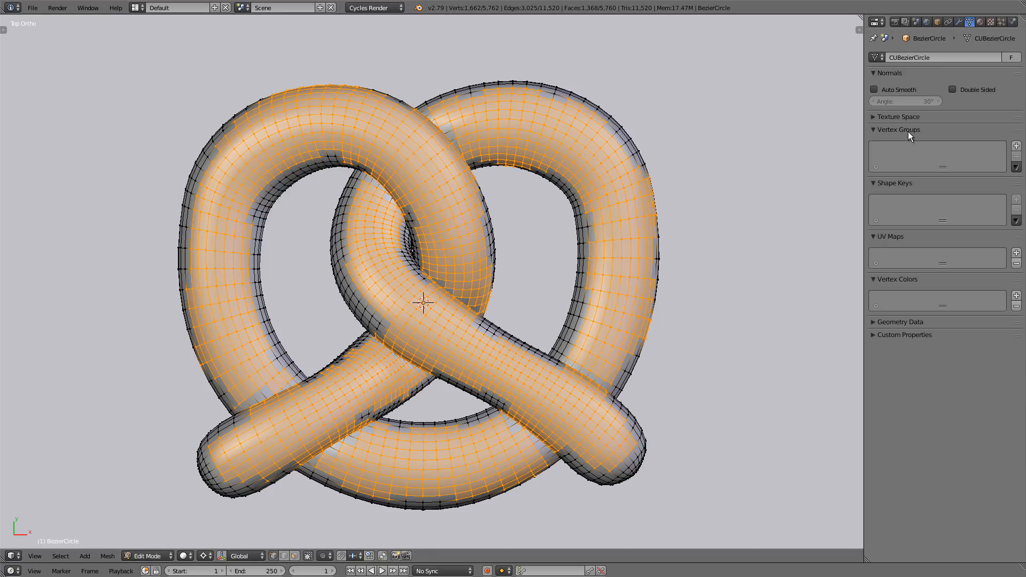
pyautogui.click(1015, 147)
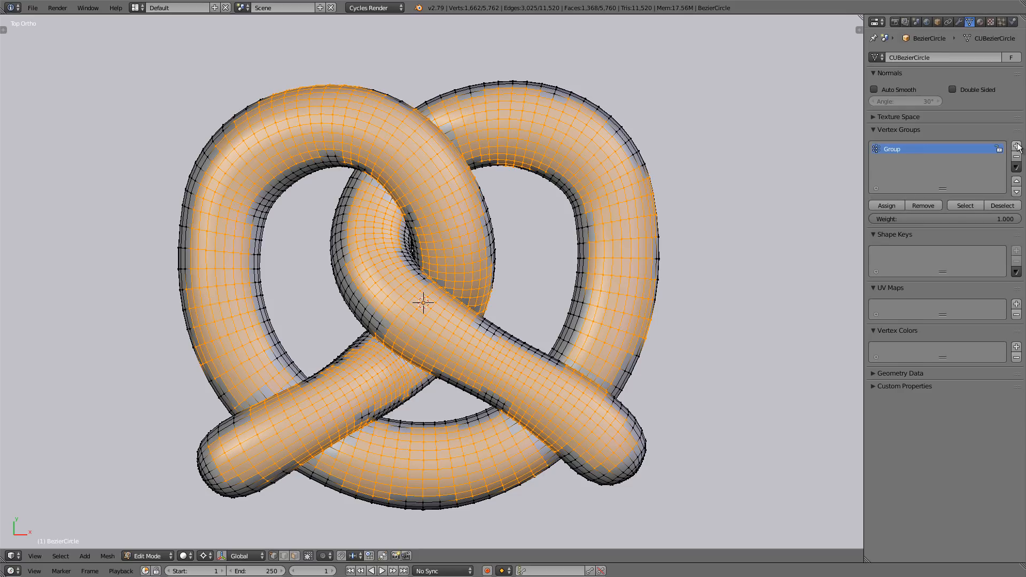
pyautogui.doubleClick(897, 151)
pyautogui.write('salt surface')
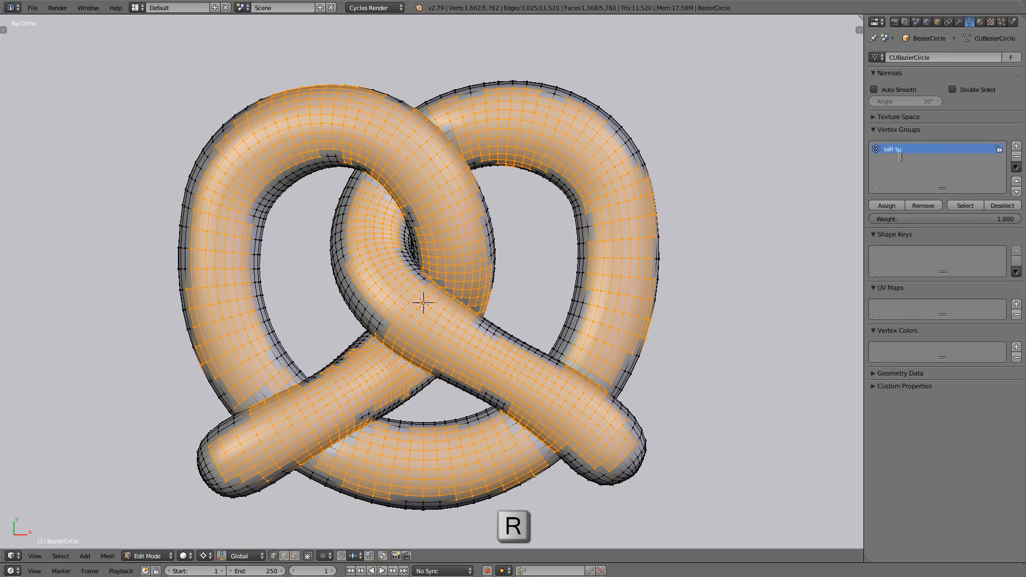
pyautogui.press('Return')
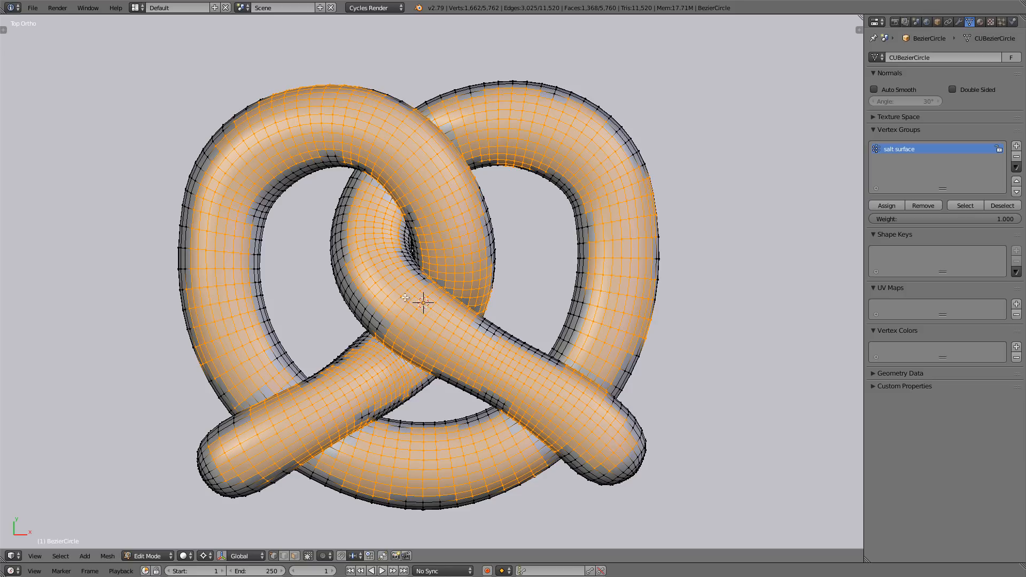
# - Inspect the selection from an angle and circle-select the missed vertices on the left arm and the inner side of the left loop
pyautogui.moveTo(419, 299); pyautogui.dragTo(403, 261, button='middle')
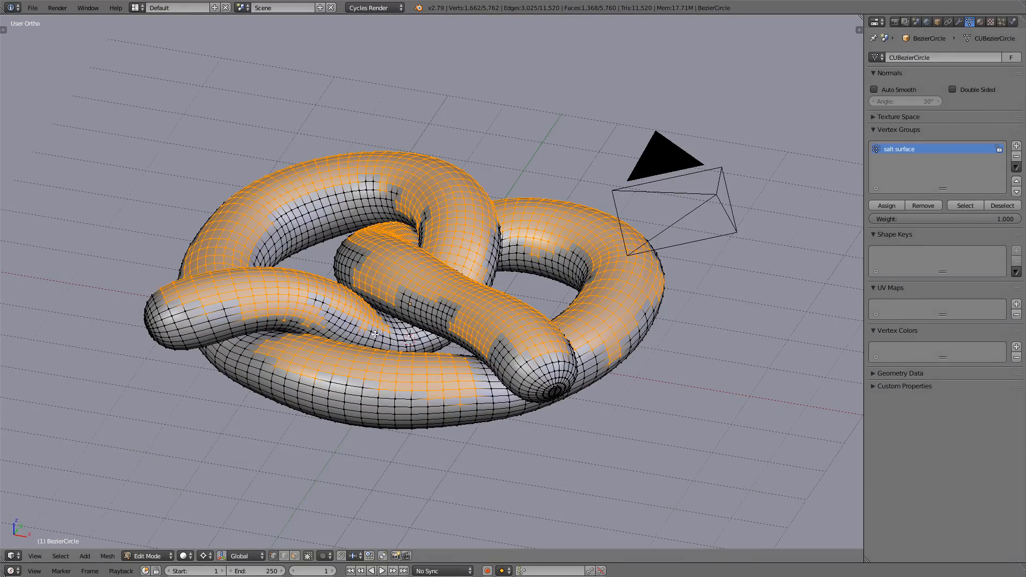
pyautogui.scroll(3, 414, 307)
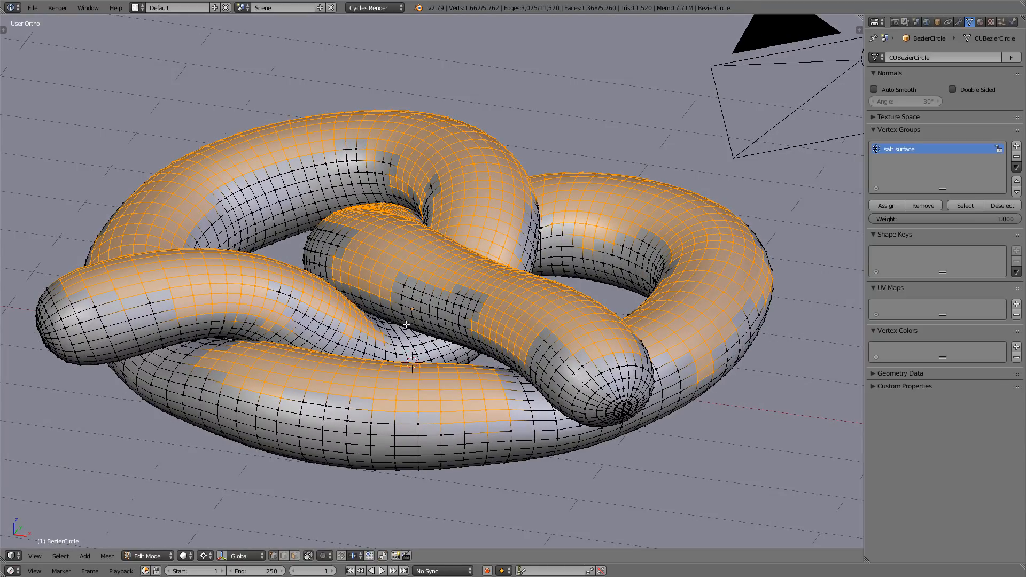
pyautogui.moveTo(413, 321); pyautogui.dragTo(329, 341, button='middle')
pyautogui.keyDown('shift'); pyautogui.moveTo(427, 275); pyautogui.dragTo(427, 323, button='middle'); pyautogui.keyUp('shift')
pyautogui.moveTo(387, 286); pyautogui.dragTo(360, 294, button='middle')
pyautogui.keyDown('shift'); pyautogui.moveTo(361, 343); pyautogui.dragTo(488, 319, button='middle'); pyautogui.keyUp('shift')
pyautogui.moveTo(404, 341); pyautogui.dragTo(332, 335, button='middle')
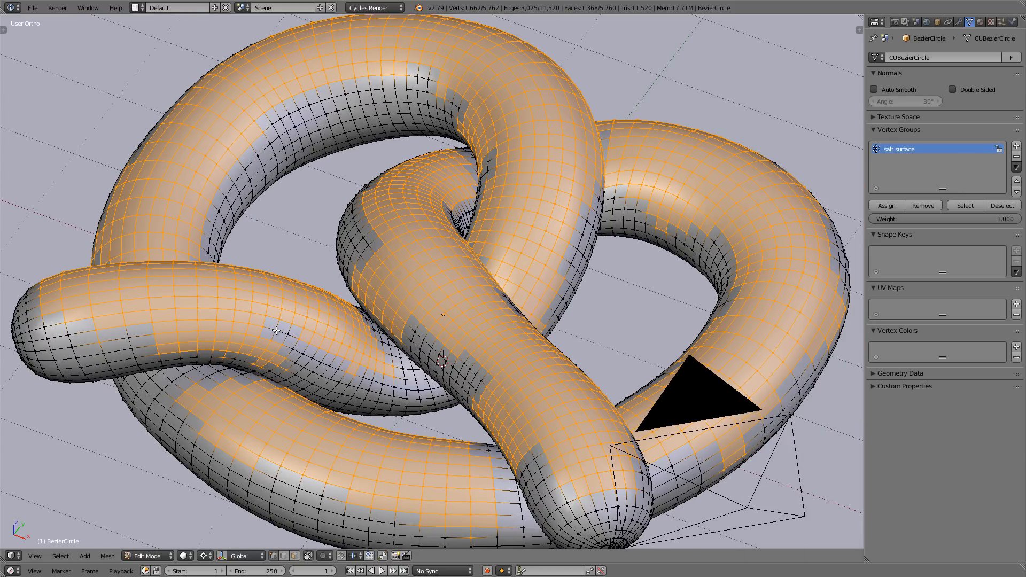
pyautogui.press('c')
pyautogui.moveTo(301, 330); pyautogui.dragTo(262, 324)
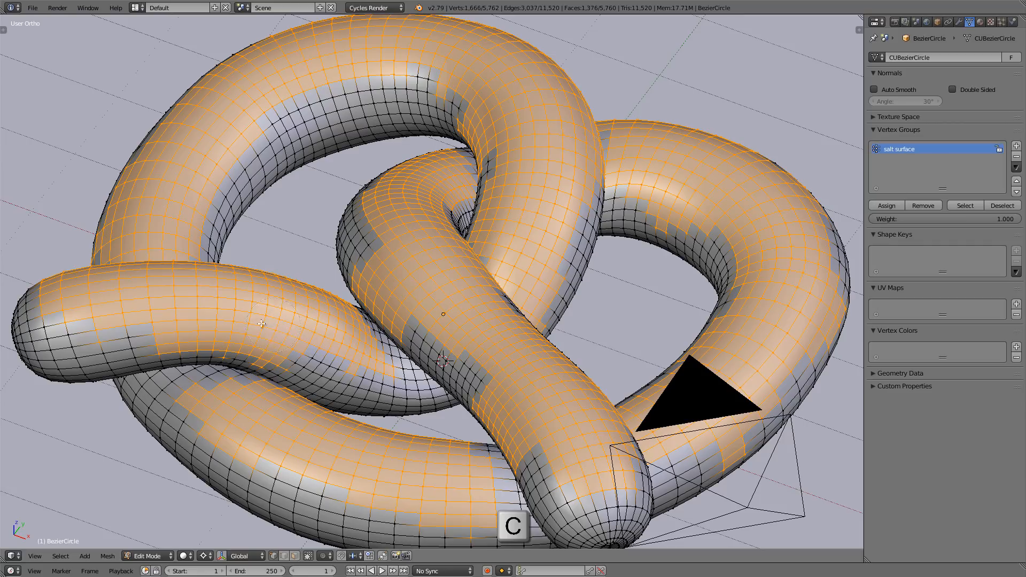
pyautogui.moveTo(149, 319)
pyautogui.mouseDown()
pyautogui.moveTo(114, 321)
pyautogui.moveTo(282, 125)
pyautogui.moveTo(304, 81)
pyautogui.moveTo(407, 68)
pyautogui.moveTo(475, 83)
pyautogui.mouseUp()
pyautogui.rightClick(479, 88)
# - Circle-select the missed vertices on the inner side of the right loop and along the crossing right arm
pyautogui.keyDown('shift'); pyautogui.moveTo(681, 208); pyautogui.dragTo(588, 185, button='middle'); pyautogui.keyUp('shift')
pyautogui.press('c')
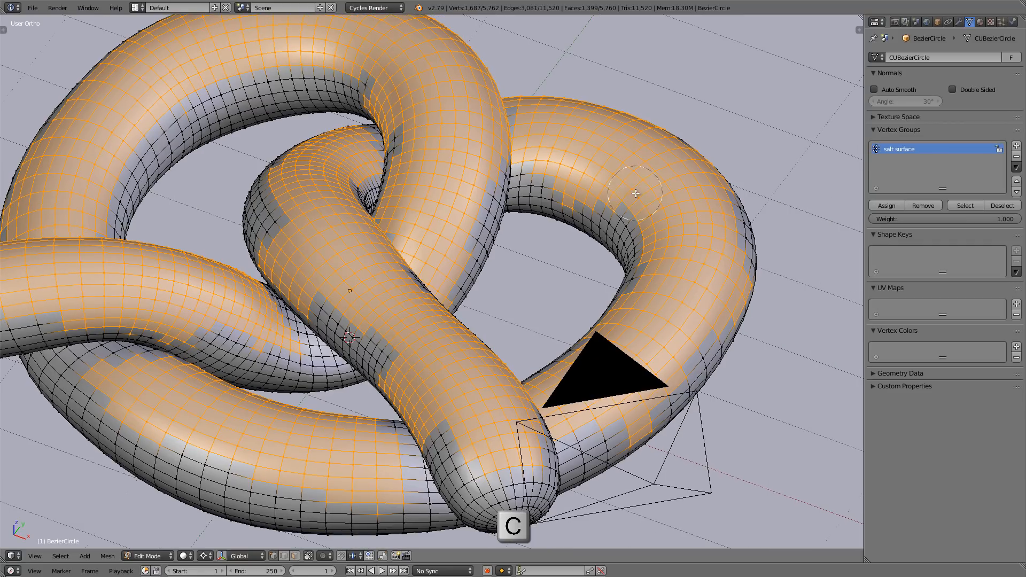
pyautogui.moveTo(636, 193)
pyautogui.mouseDown()
pyautogui.moveTo(660, 249)
pyautogui.moveTo(637, 238)
pyautogui.mouseUp()
pyautogui.rightClick(637, 238)
pyautogui.moveTo(315, 256); pyautogui.dragTo(208, 250, button='middle')
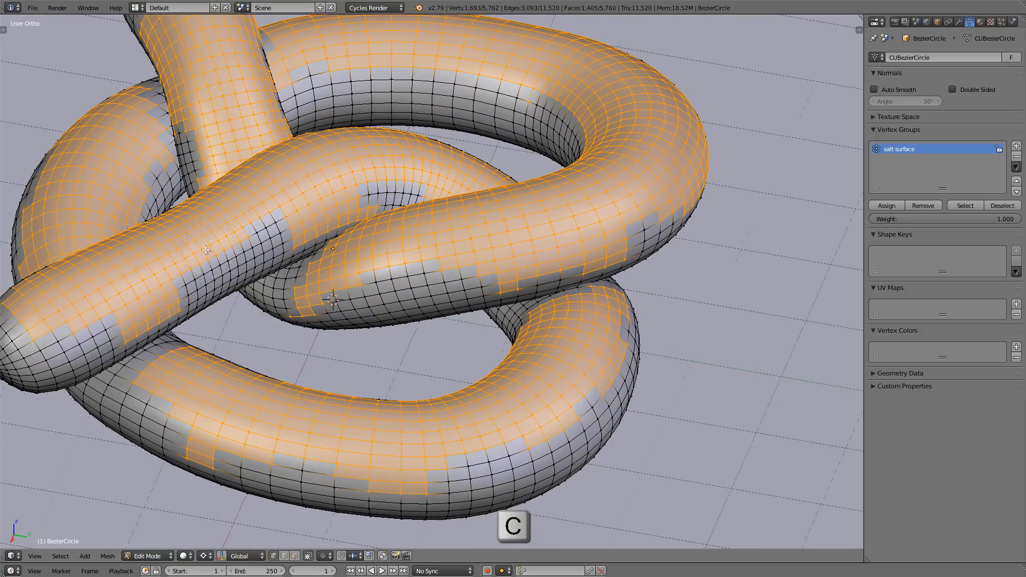
pyautogui.press('c')
pyautogui.moveTo(258, 204)
pyautogui.mouseDown()
pyautogui.moveTo(373, 192)
pyautogui.moveTo(400, 175)
pyautogui.moveTo(255, 221)
pyautogui.moveTo(177, 264)
pyautogui.mouseUp()
pyautogui.rightClick(177, 263)
pyautogui.keyDown('shift'); pyautogui.moveTo(404, 207); pyautogui.dragTo(456, 210, button='middle'); pyautogui.keyUp('shift')
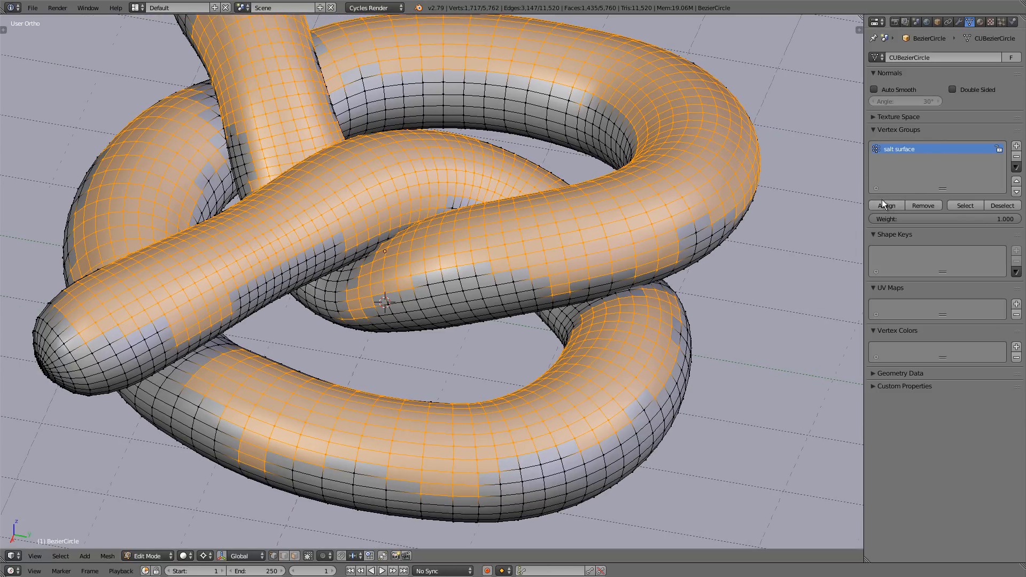
# - Return to the top orthographic view of the whole pretzel and switch to Object Mode
pyautogui.scroll(-3, 344, 235)
pyautogui.moveTo(366, 240); pyautogui.dragTo(463, 237, button='middle')
pyautogui.press('7')
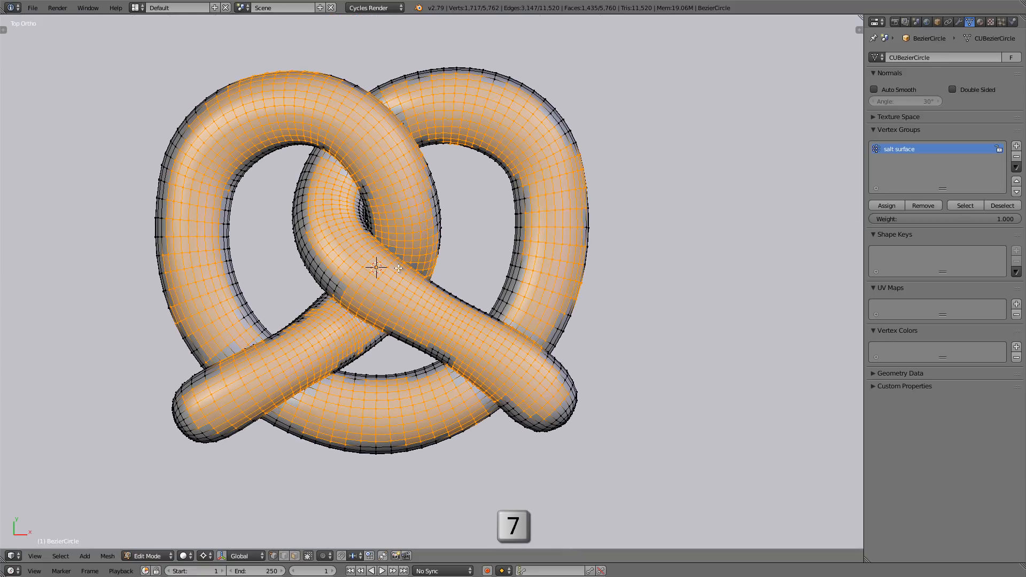
pyautogui.keyDown('ctrl'); pyautogui.moveTo(423, 282); pyautogui.dragTo(418, 271, button='middle'); pyautogui.keyUp('ctrl')
pyautogui.keyDown('shift'); pyautogui.moveTo(418, 272); pyautogui.dragTo(441, 294, button='middle'); pyautogui.keyUp('shift')
pyautogui.keyDown('ctrl'); pyautogui.moveTo(438, 289); pyautogui.dragTo(429, 283, button='middle'); pyautogui.keyUp('ctrl')
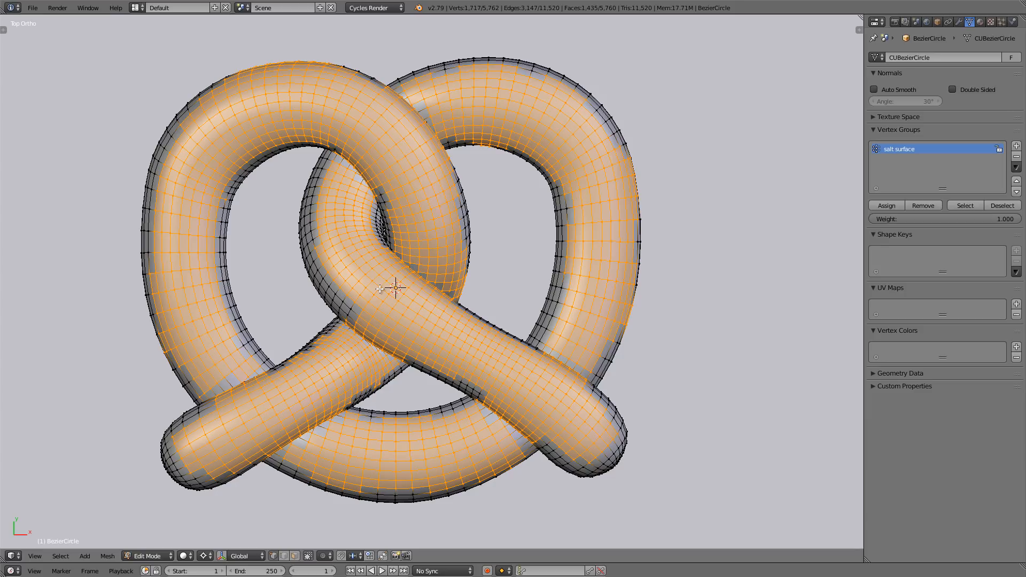
pyautogui.press('Tab')
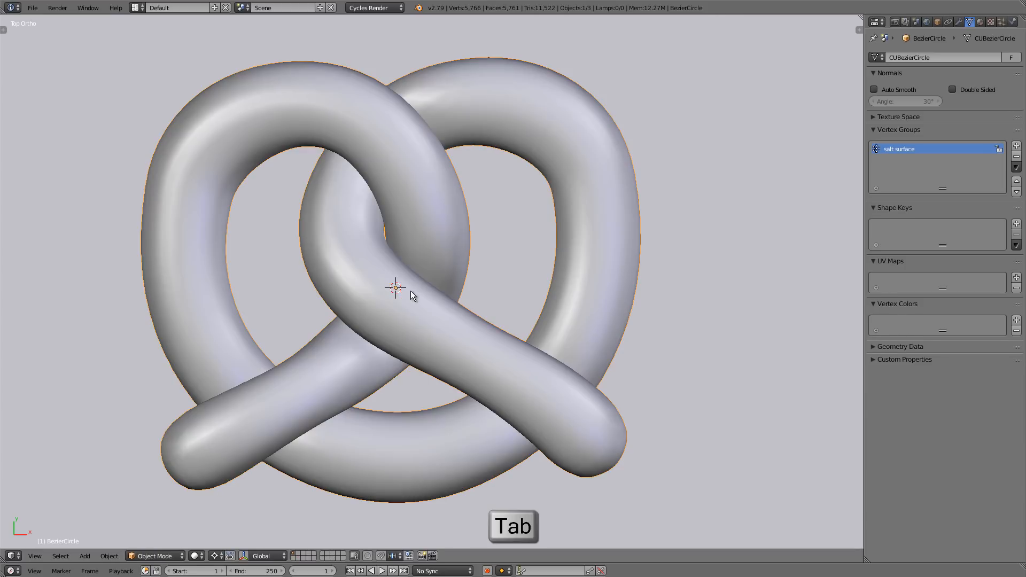
# - Switch to the empty second layer and add a cube mesh at the 3D cursor
pyautogui.click(299, 556)
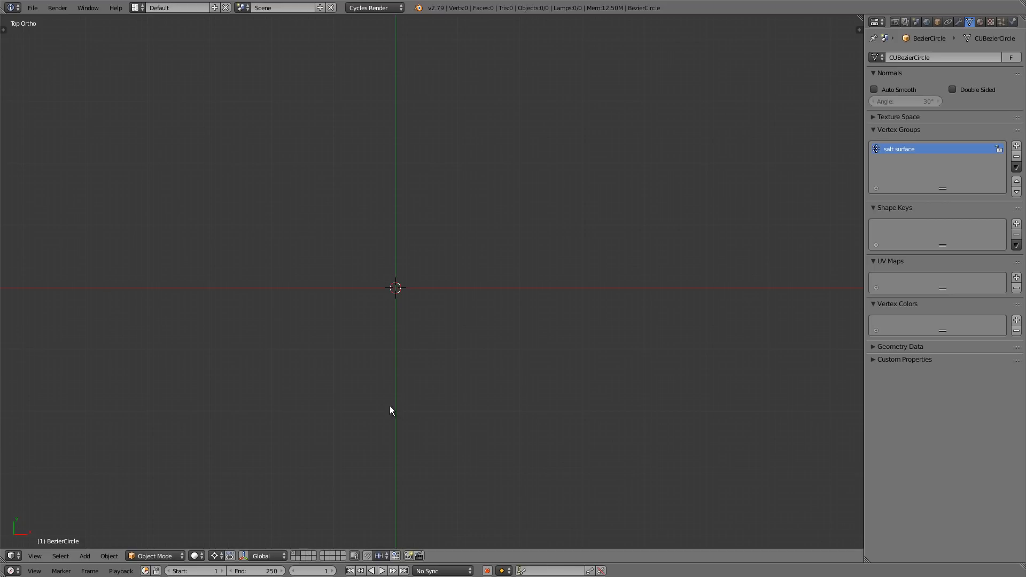
pyautogui.hotkey('shift', 'a')
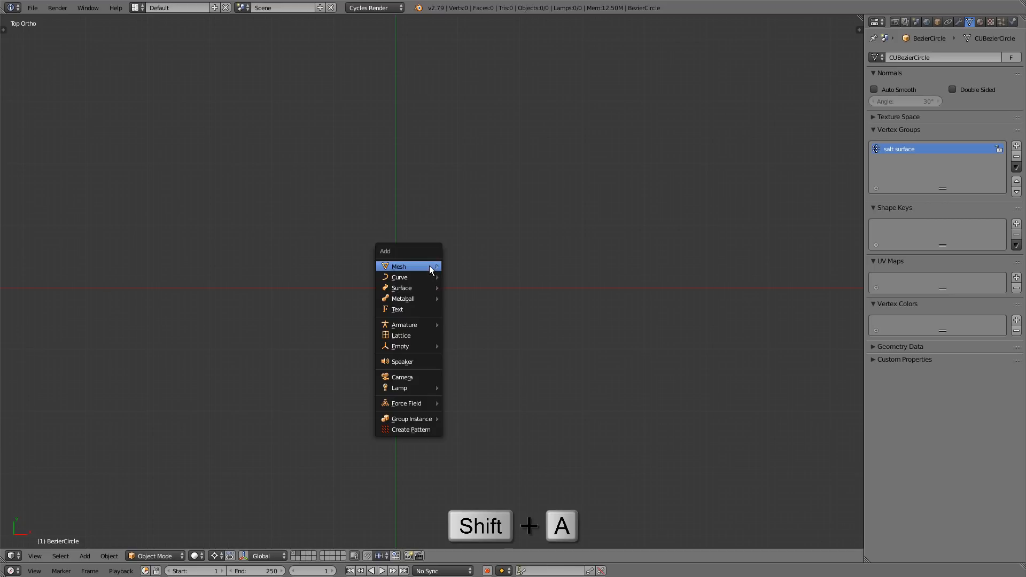
pyautogui.moveTo(422, 266)
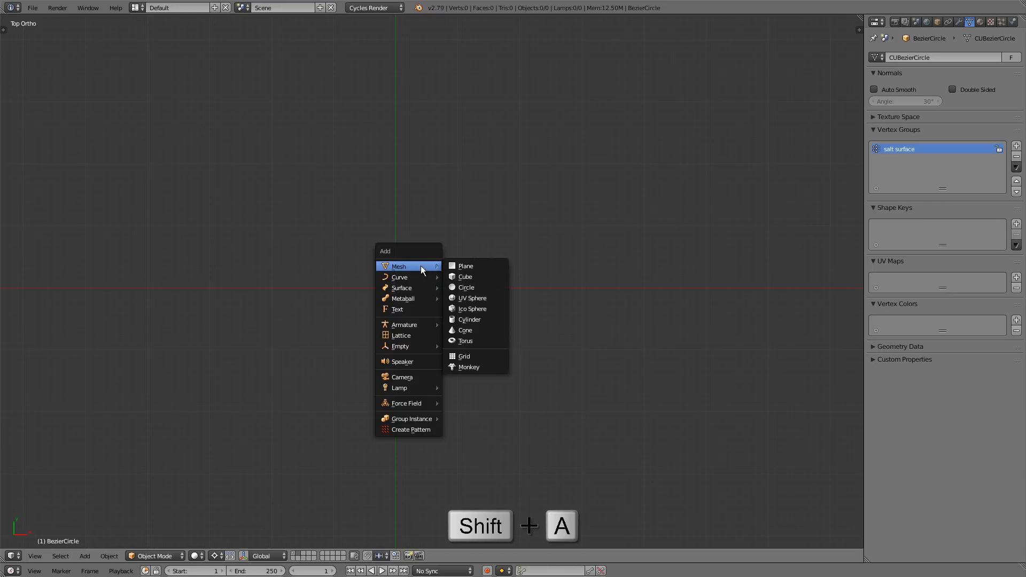
pyautogui.click(479, 277)
# - Rename the cube object "Salt Cube" and return to the layer holding the pretzel
pyautogui.press('n')
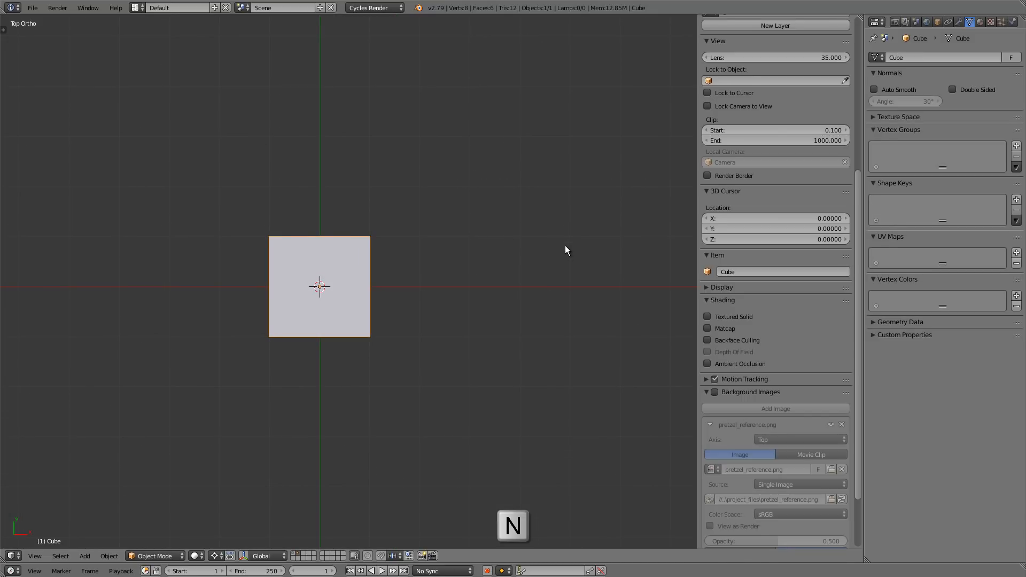
pyautogui.click(754, 271)
pyautogui.write('Salt Cube')
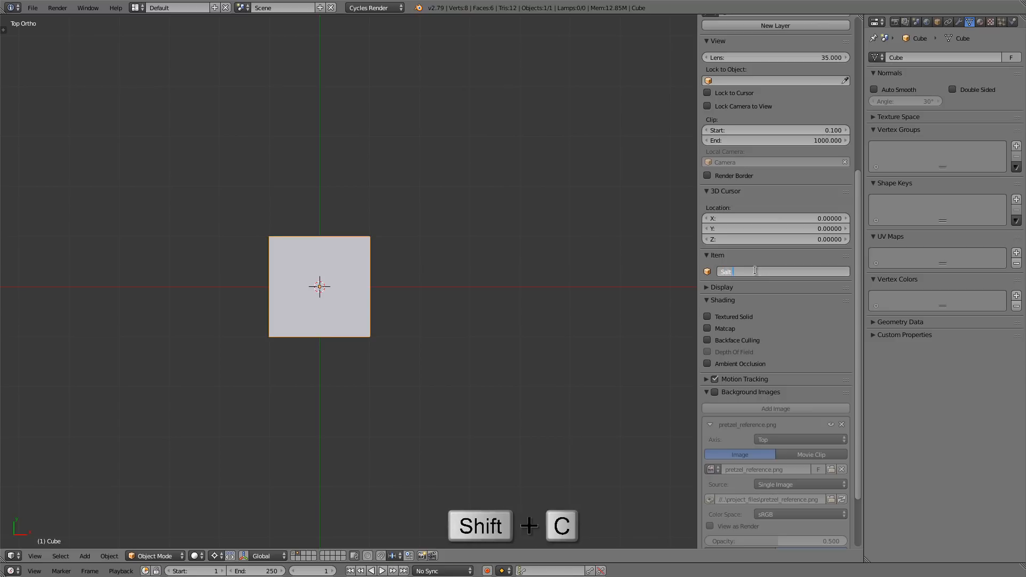
pyautogui.press('Return')
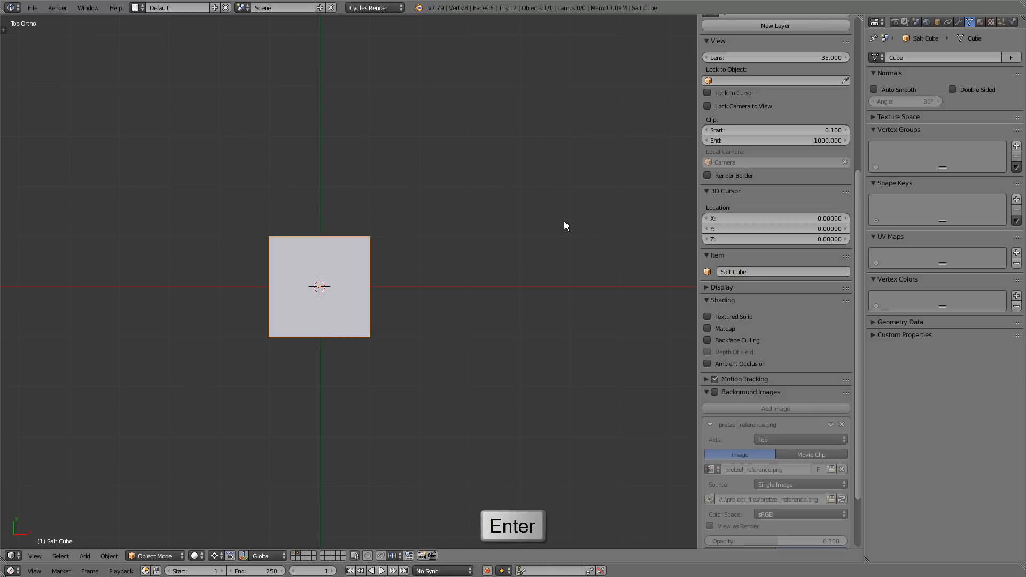
pyautogui.press('n')
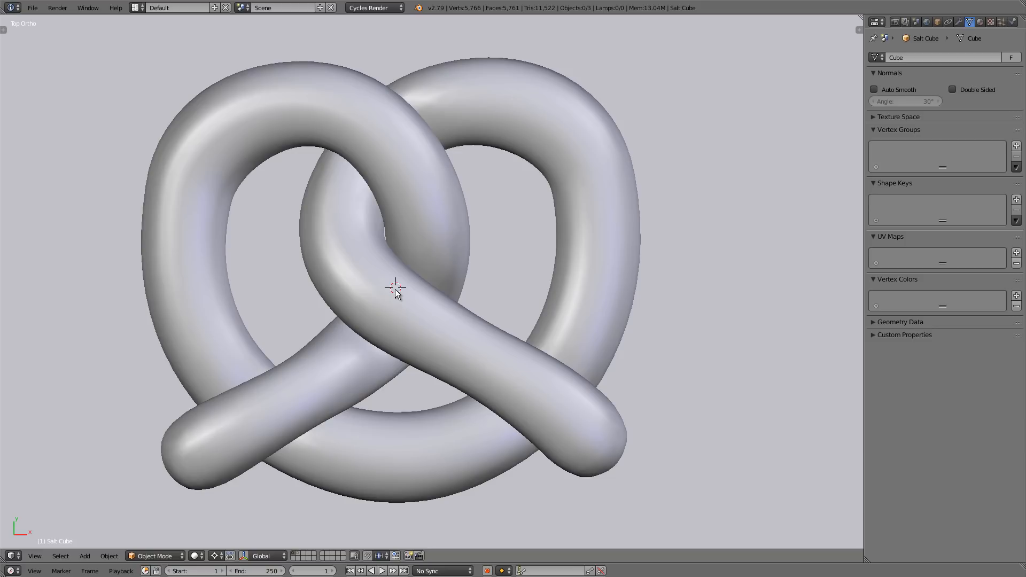
# - Select the pretzel, add a new particle system to it and name its settings "salt"
pyautogui.rightClick(351, 206)
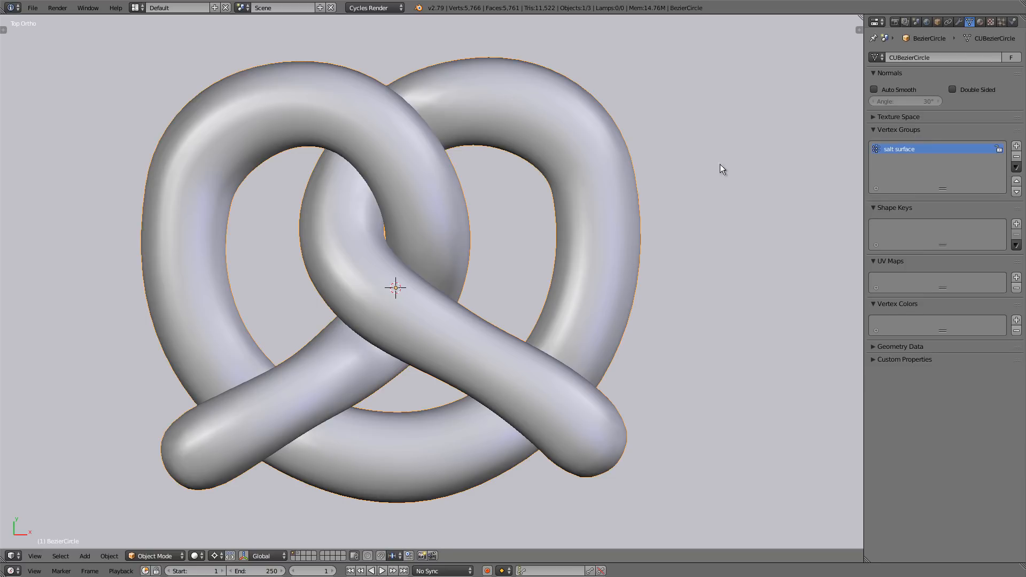
pyautogui.click(1002, 24)
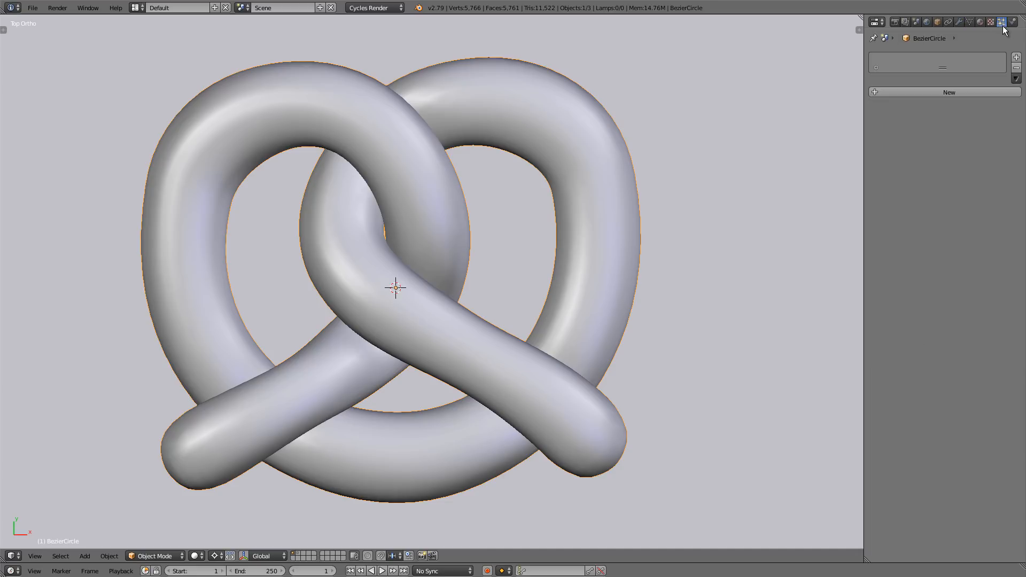
pyautogui.click(952, 91)
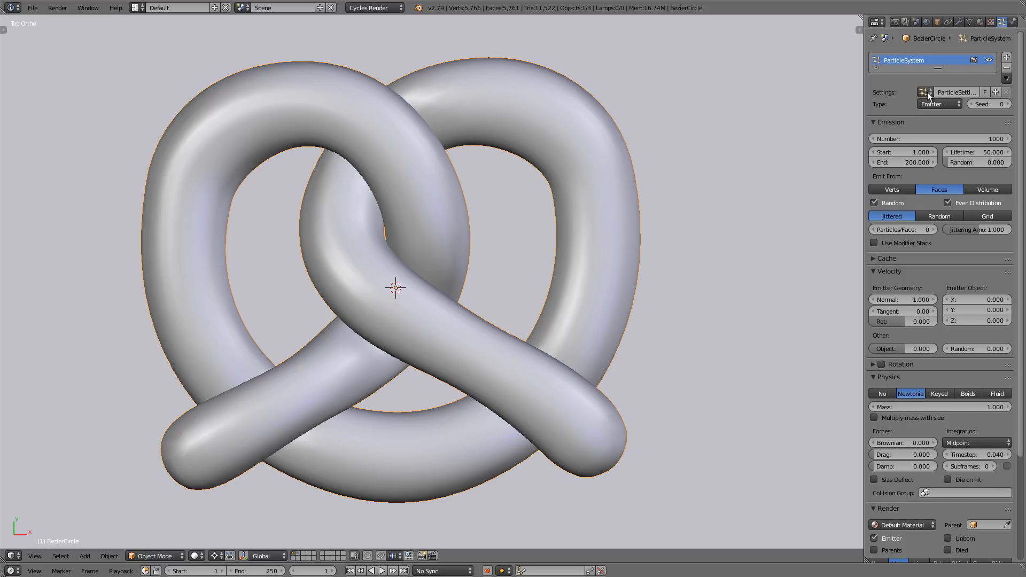
pyautogui.doubleClick(958, 91)
pyautogui.write('salt')
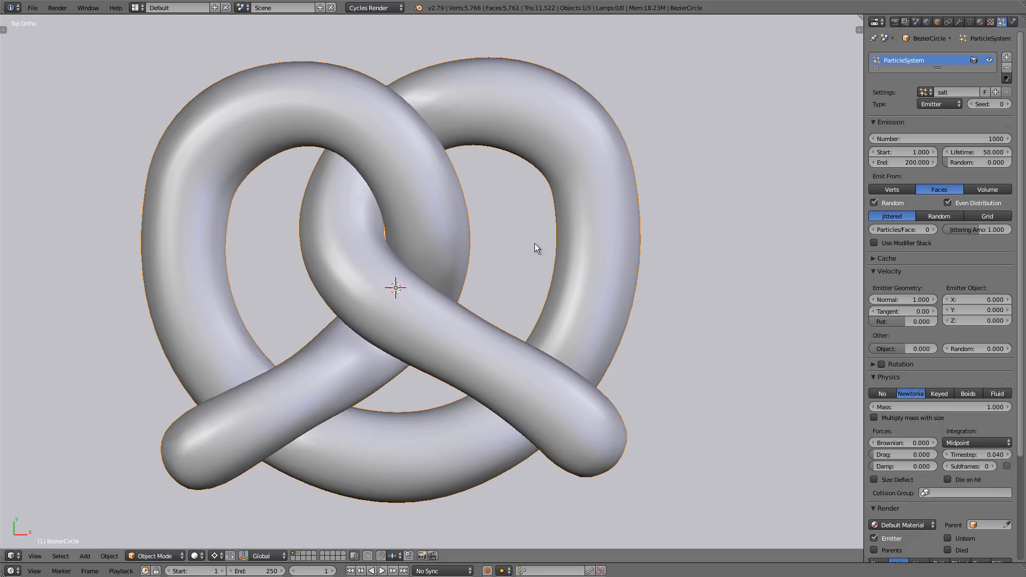
# - Play the animation in wireframe display from a low side angle to preview the emitted particles, and stop playback
pyautogui.moveTo(470, 309); pyautogui.dragTo(434, 210, button='middle')
pyautogui.press('z')
pyautogui.moveTo(490, 234); pyautogui.dragTo(475, 242, button='middle')
pyautogui.hotkey('alt', 'a')
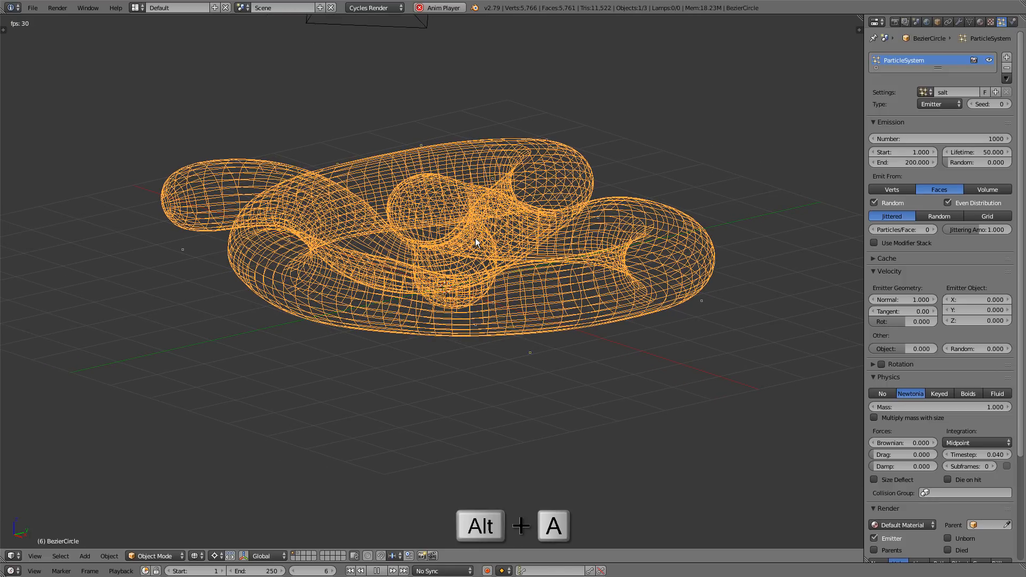
pyautogui.scroll(-2, 484, 249)
pyautogui.keyDown('shift'); pyautogui.moveTo(489, 250); pyautogui.dragTo(487, 226, button='middle'); pyautogui.keyUp('shift')
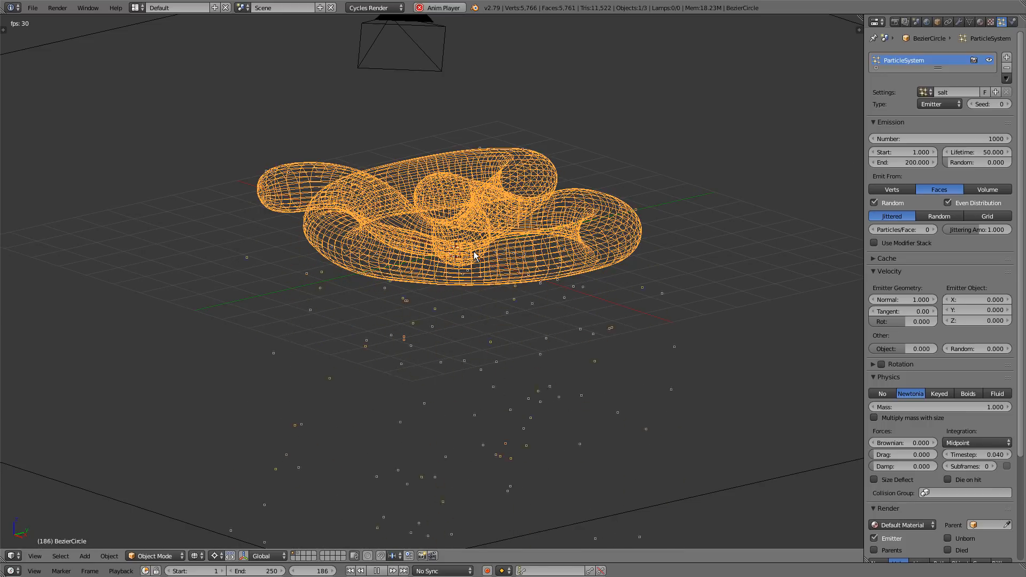
pyautogui.press('Escape')
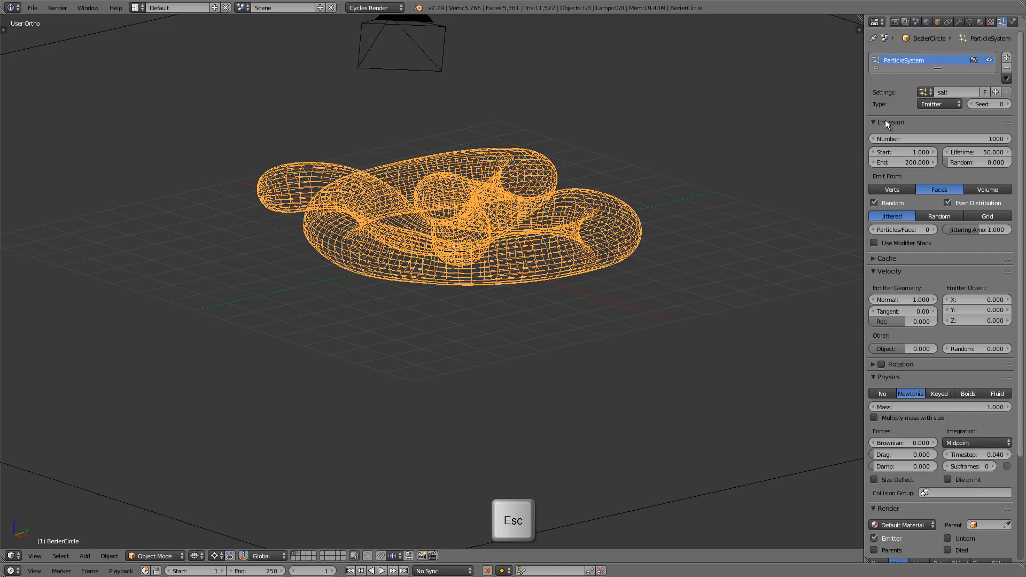
# - Change the particle system type to Hair and display the pretzel in solid shading
pyautogui.click(934, 104)
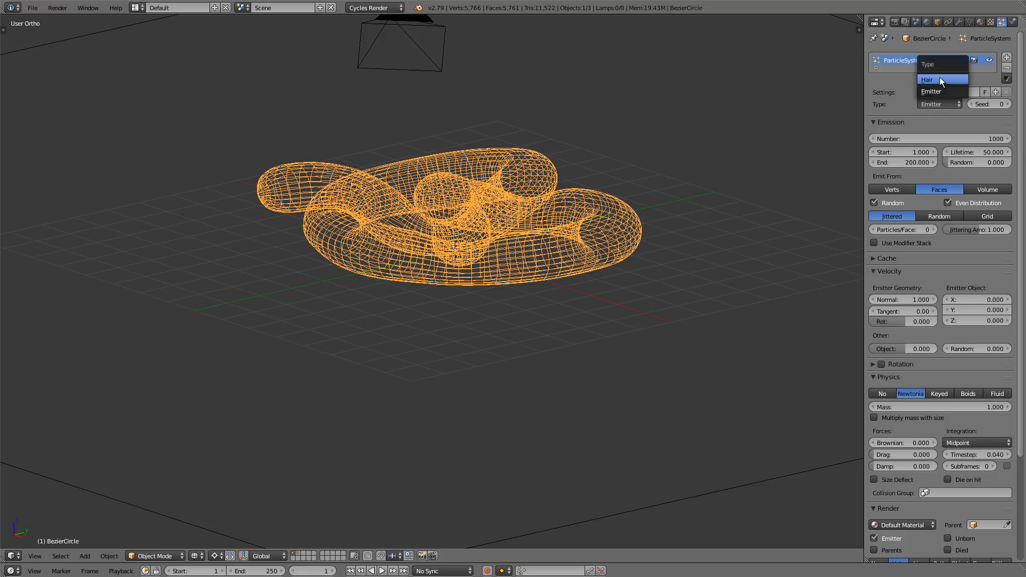
pyautogui.click(940, 79)
pyautogui.keyDown('shift'); pyautogui.moveTo(468, 187); pyautogui.dragTo(495, 212, button='middle'); pyautogui.keyUp('shift')
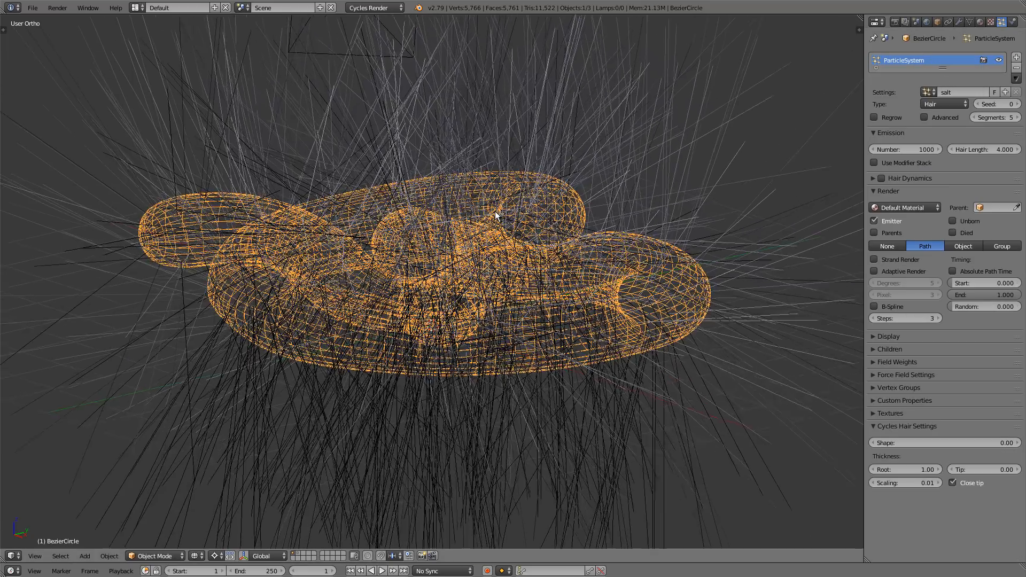
pyautogui.press('z')
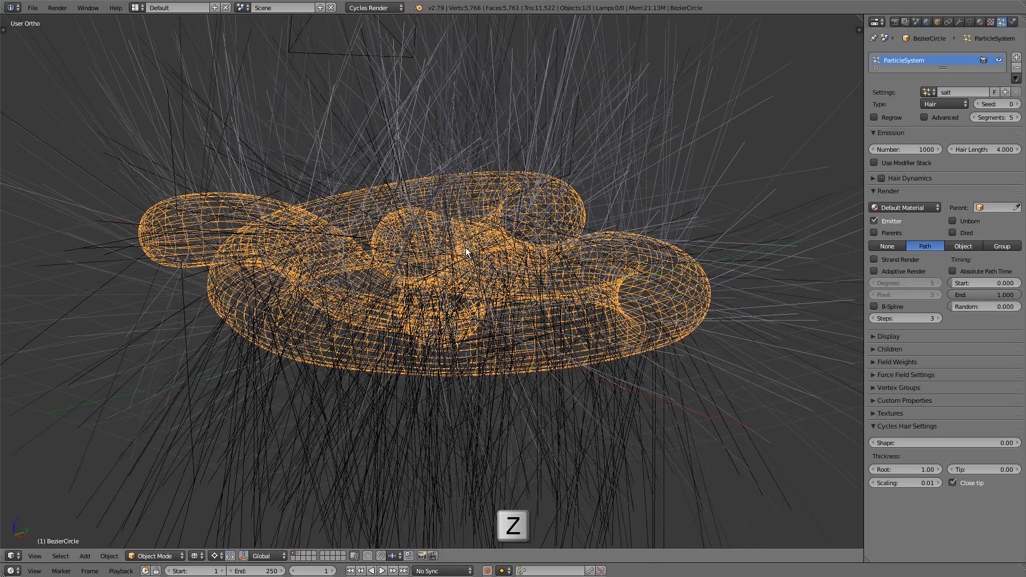
pyautogui.moveTo(467, 246)
pyautogui.mouseDown(button='middle')
pyautogui.moveTo(480, 270)
pyautogui.moveTo(486, 242)
pyautogui.moveTo(497, 257)
pyautogui.moveTo(509, 252)
pyautogui.mouseUp(button='middle')
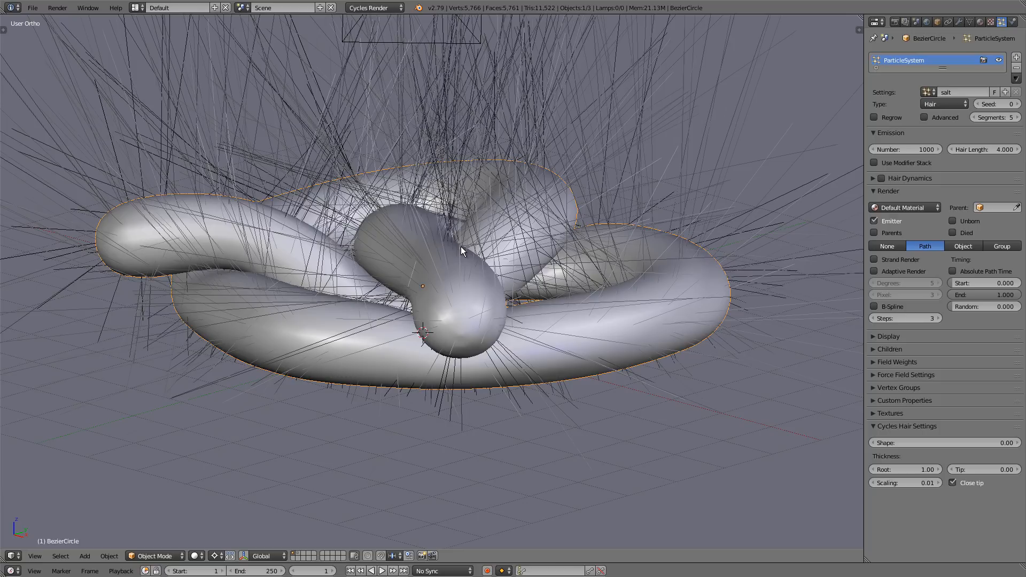
# - Render the particles as an object, using Salt Cube as the dupli object
pyautogui.moveTo(460, 245); pyautogui.dragTo(381, 236, button='middle')
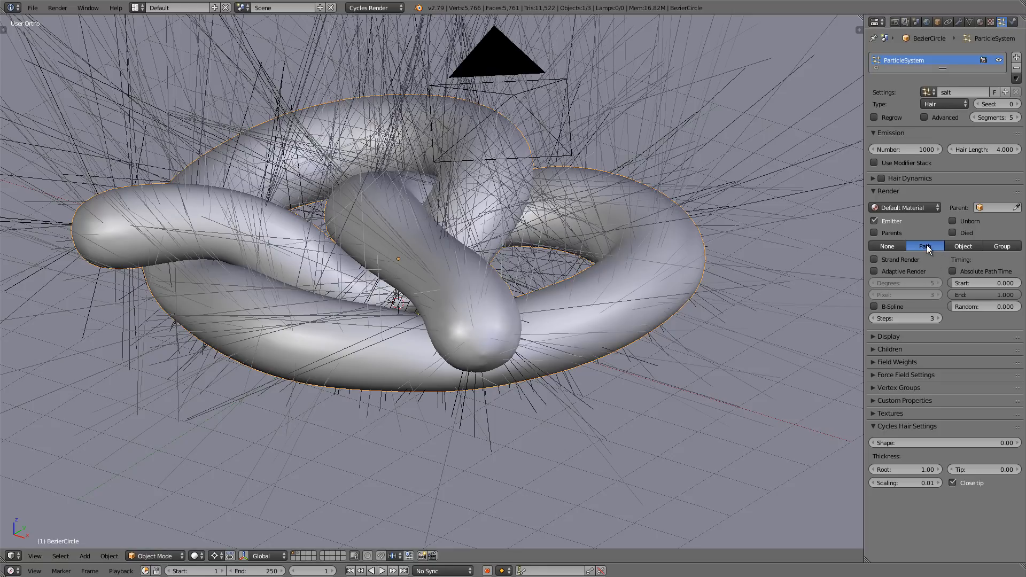
pyautogui.click(969, 245)
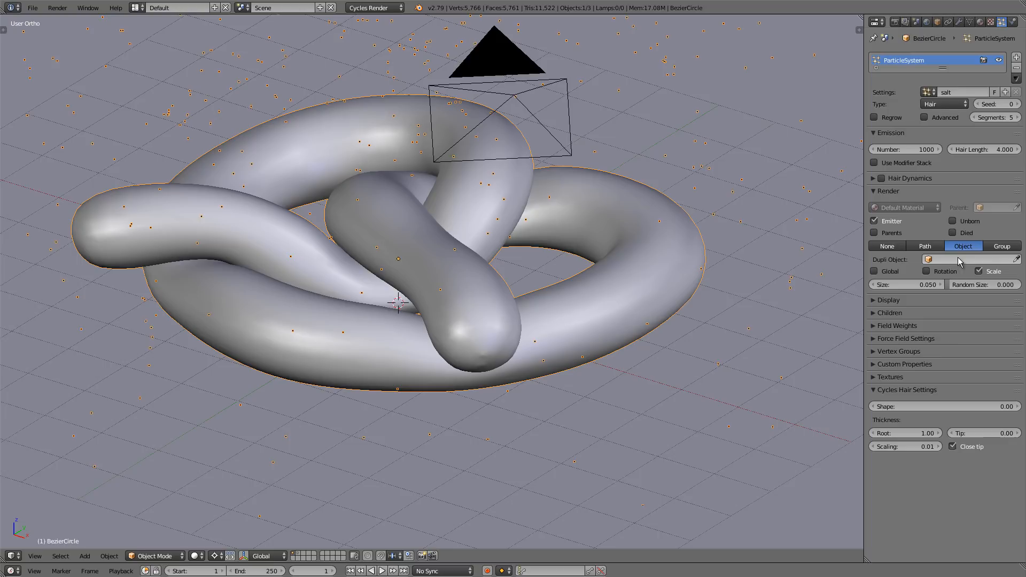
pyautogui.click(960, 260)
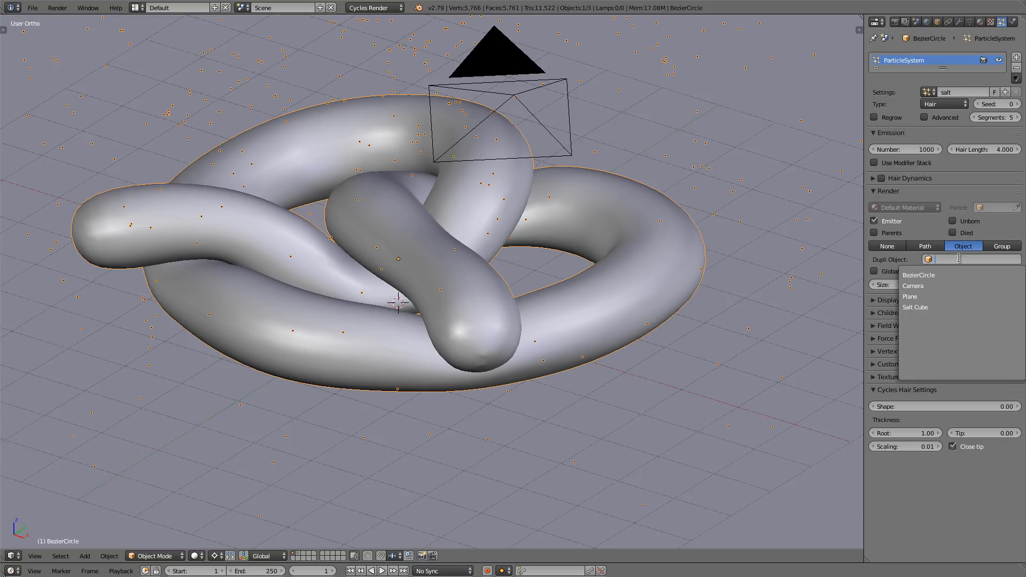
pyautogui.click(942, 308)
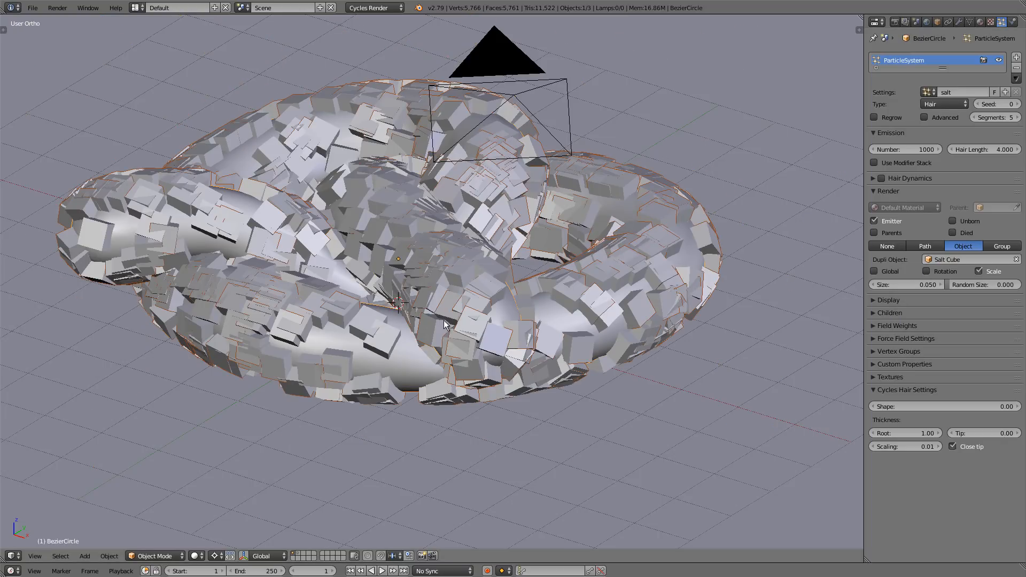
# - Assign the "salt surface" vertex group to the particle density
pyautogui.moveTo(341, 320); pyautogui.dragTo(425, 297, button='middle')
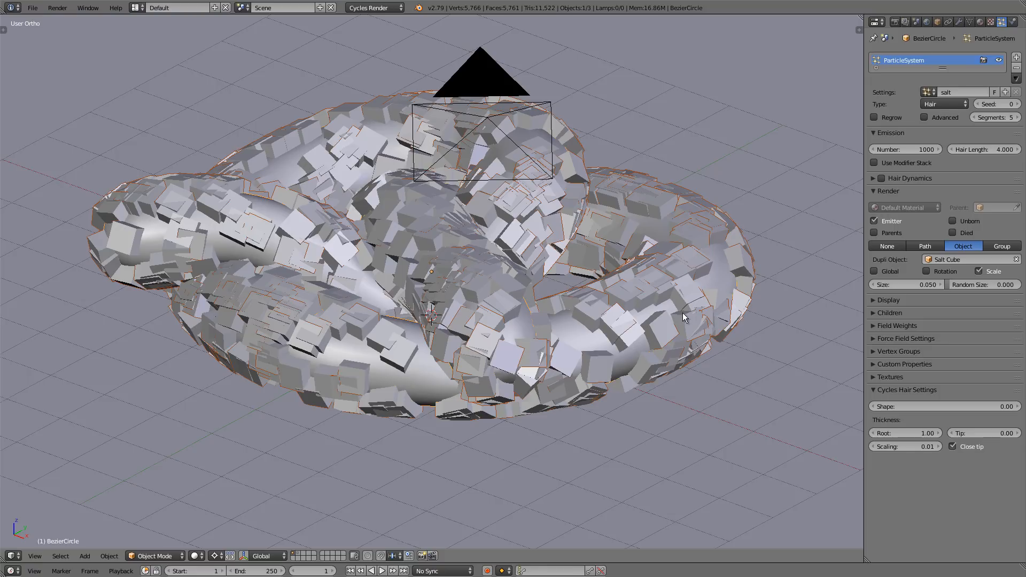
pyautogui.click(876, 351)
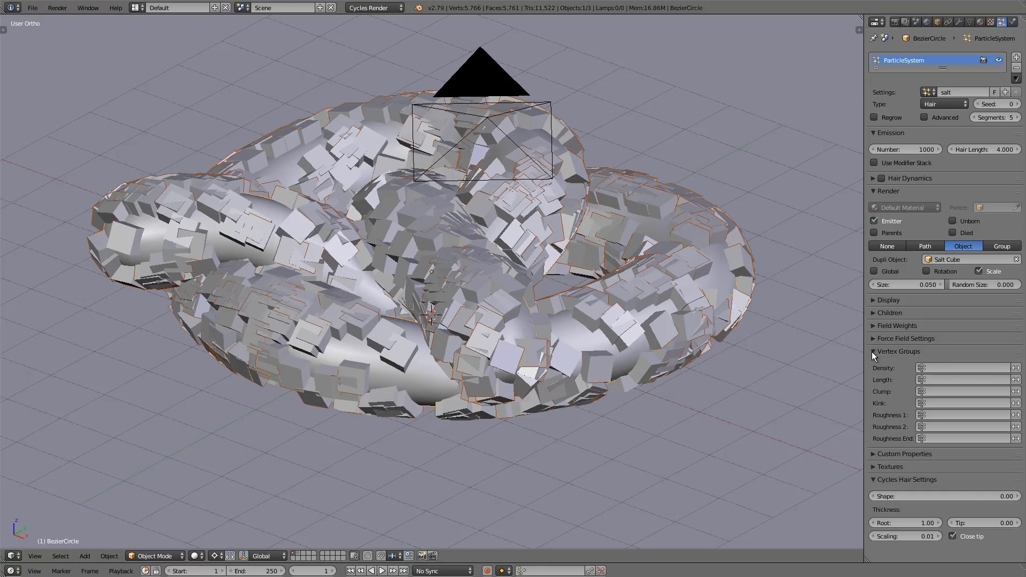
pyautogui.click(952, 368)
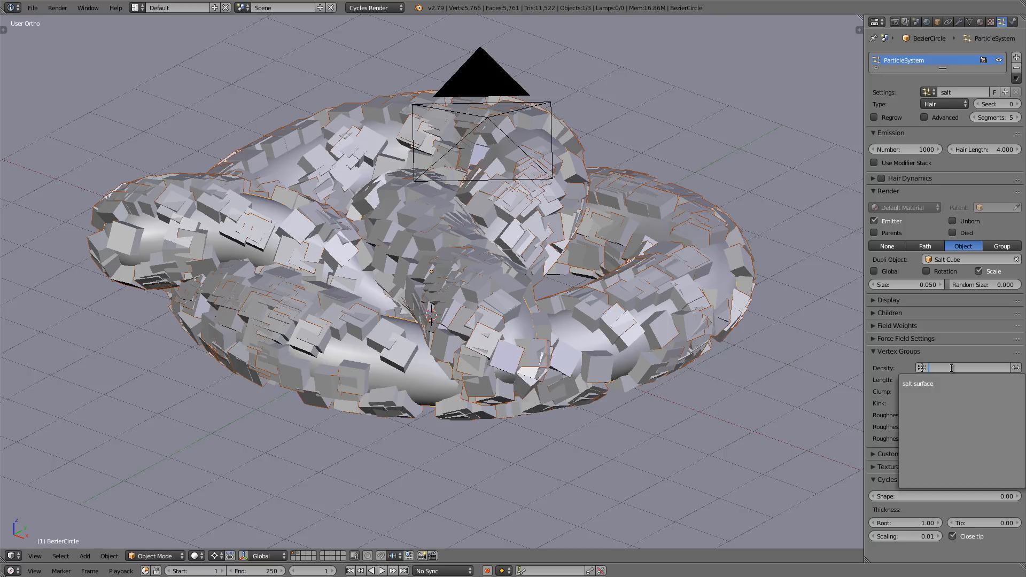
pyautogui.click(954, 382)
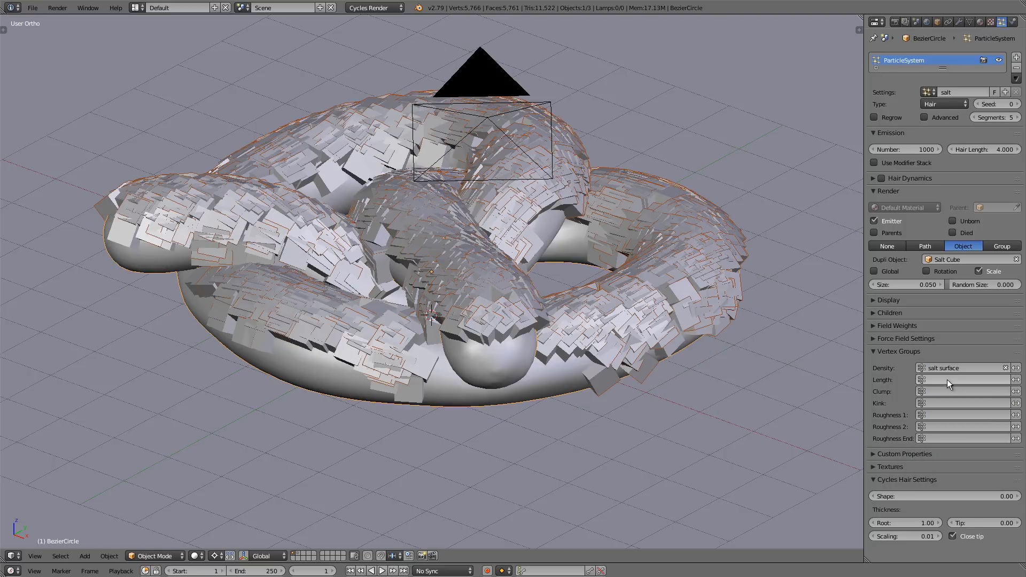
# - Examine the cube coverage on the pretzel and set the particle size to 0.007
pyautogui.moveTo(513, 331); pyautogui.dragTo(459, 332, button='middle')
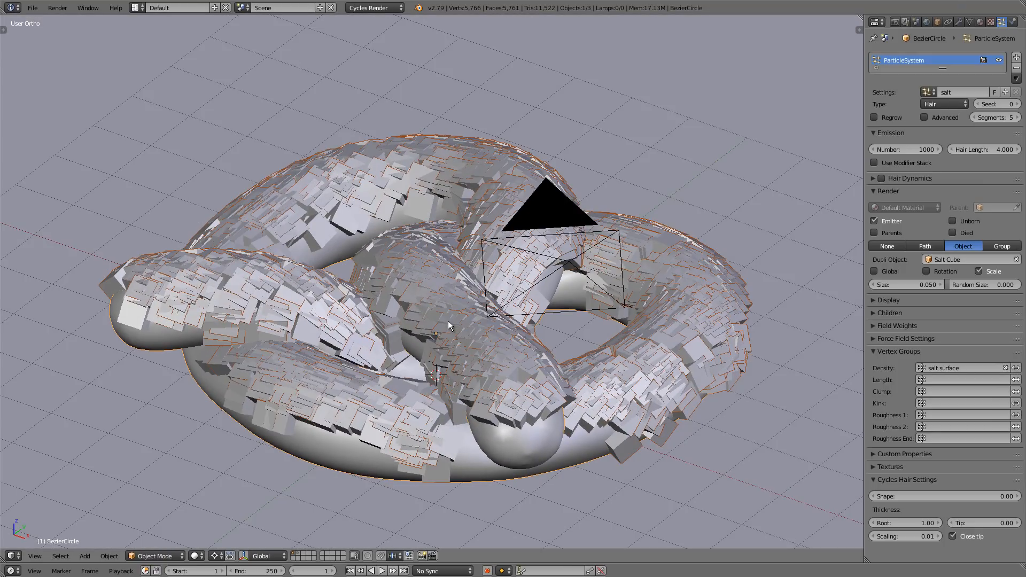
pyautogui.moveTo(446, 302); pyautogui.dragTo(453, 302, button='middle')
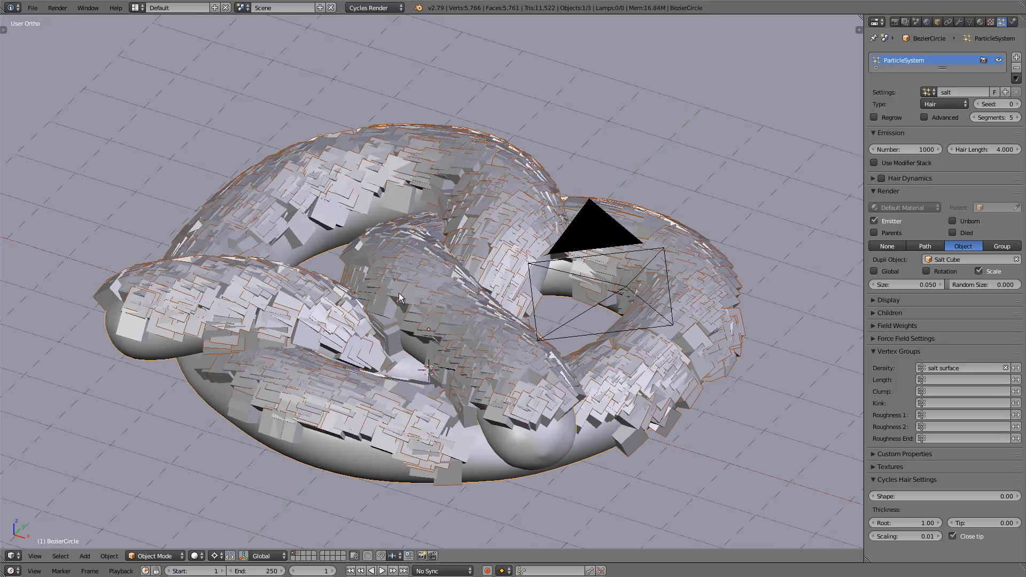
pyautogui.moveTo(454, 292); pyautogui.dragTo(470, 296, button='middle')
pyautogui.scroll(2, 466, 303)
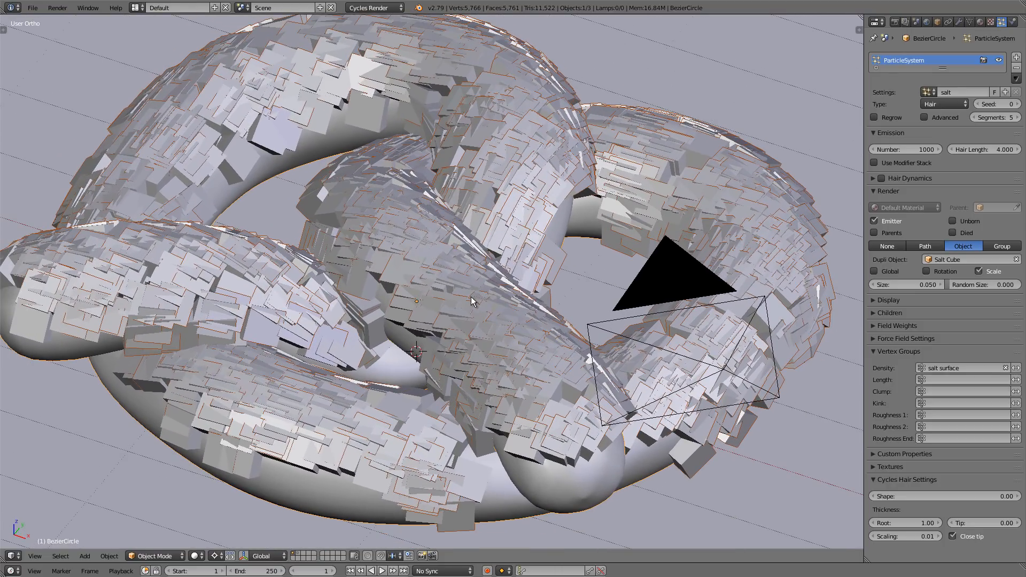
pyautogui.click(909, 285)
pyautogui.write('.007')
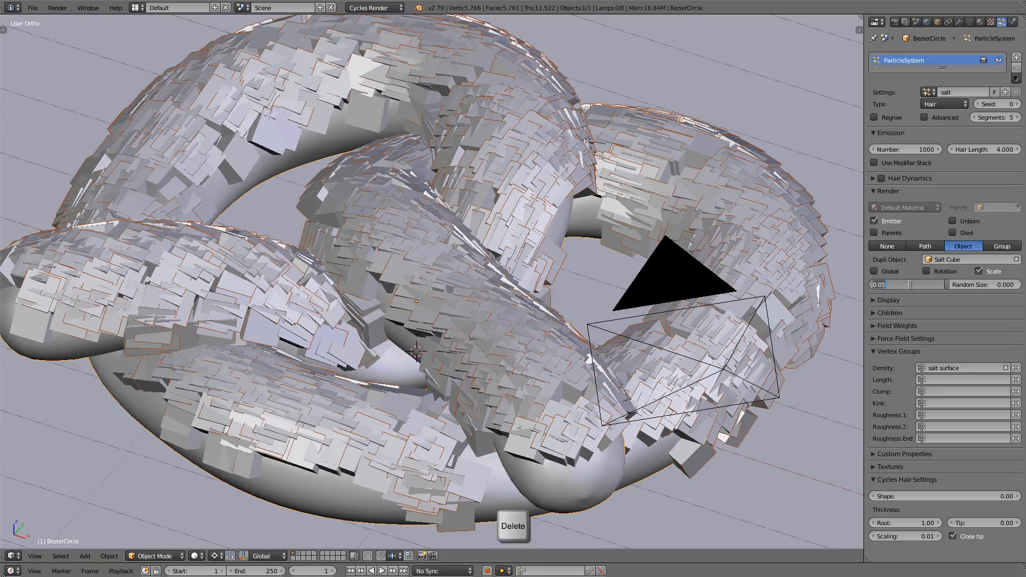
pyautogui.press('Return')
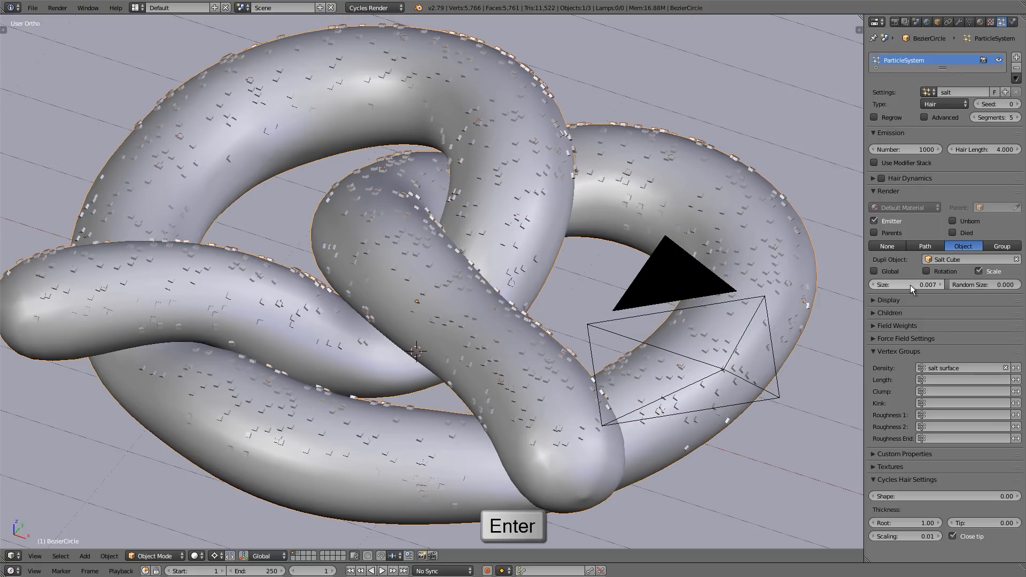
# - Set the particles' random size to 0.25 and inspect the salt grains up close and across the whole pretzel
pyautogui.click(971, 285)
pyautogui.write('0.025')
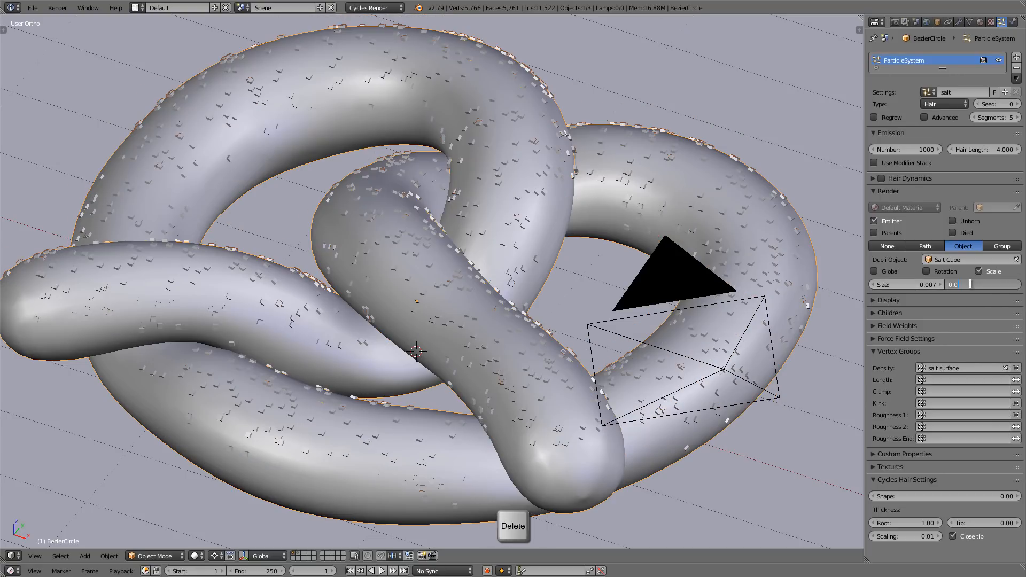
pyautogui.press('Return')
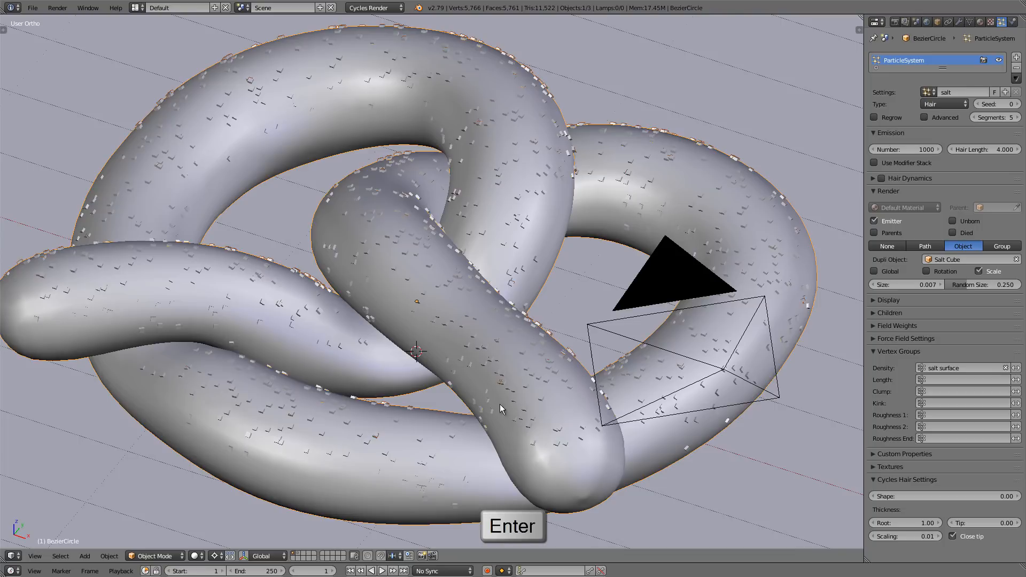
pyautogui.scroll(8, 499, 405)
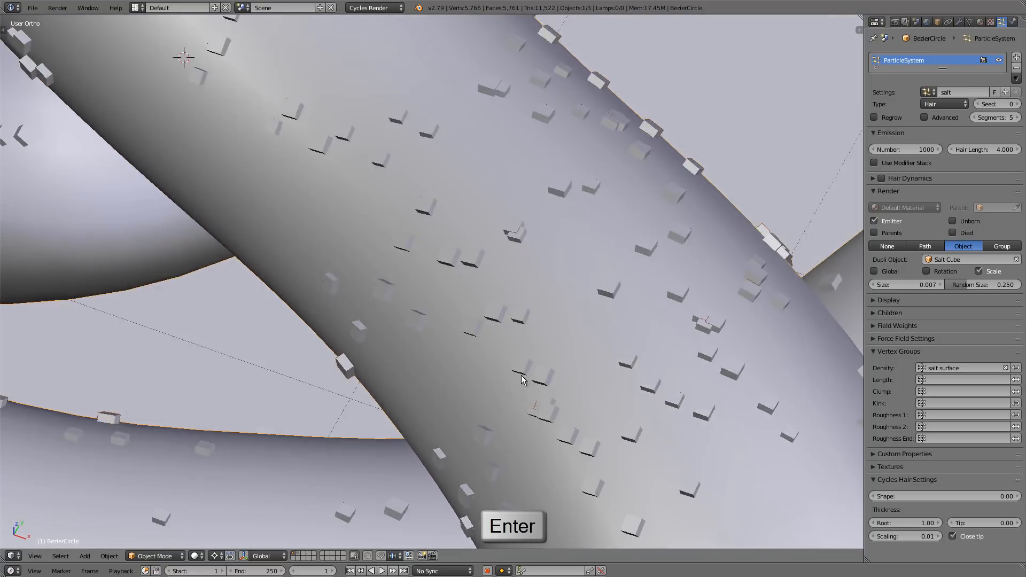
pyautogui.scroll(-10, 533, 344)
pyautogui.moveTo(533, 343); pyautogui.dragTo(455, 297, button='middle')
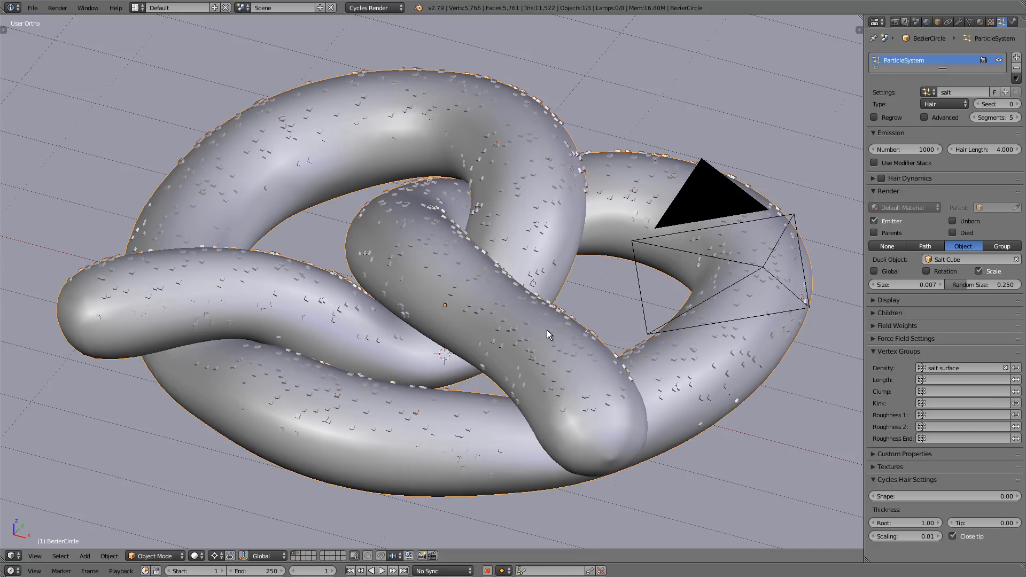
# - Set the number of salt particles to 600 and inspect the grains on the pretzel up close
pyautogui.click(908, 150)
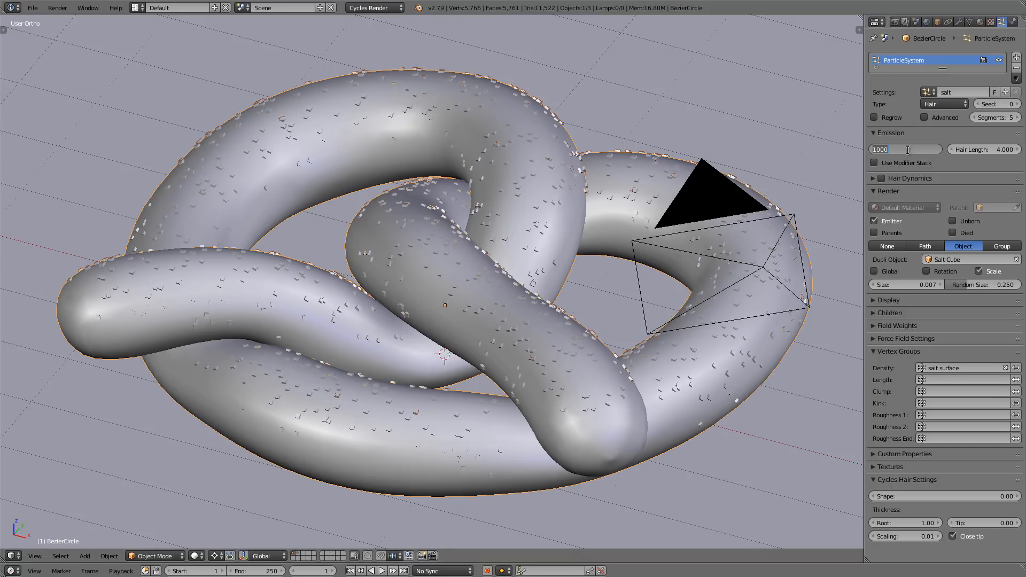
pyautogui.write('600')
pyautogui.press('Return')
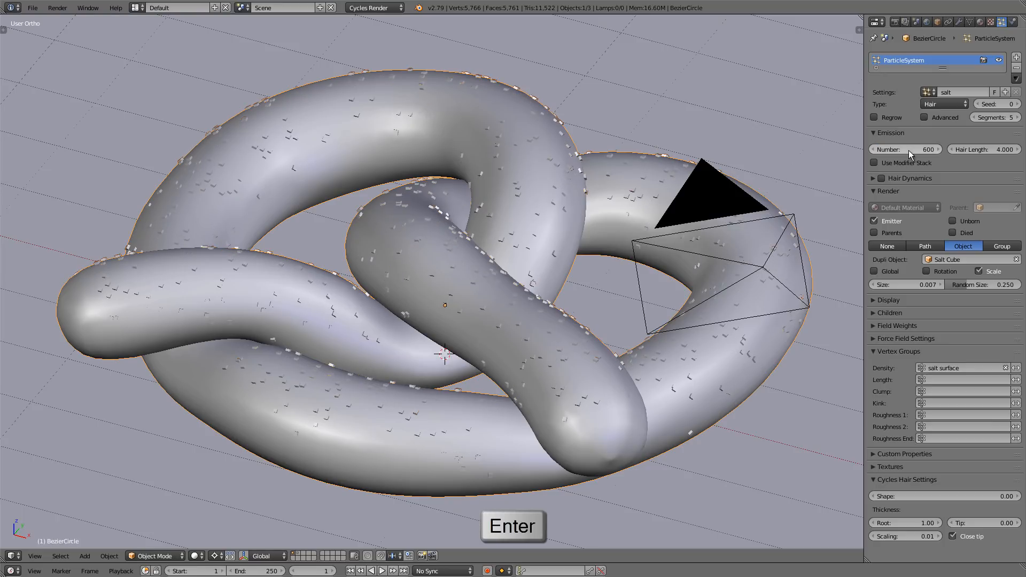
pyautogui.moveTo(482, 238)
pyautogui.mouseDown(button='middle')
pyautogui.moveTo(472, 317)
pyautogui.moveTo(475, 235)
pyautogui.mouseUp(button='middle')
pyautogui.scroll(3, 508, 316)
pyautogui.moveTo(540, 302); pyautogui.dragTo(473, 299, button='middle')
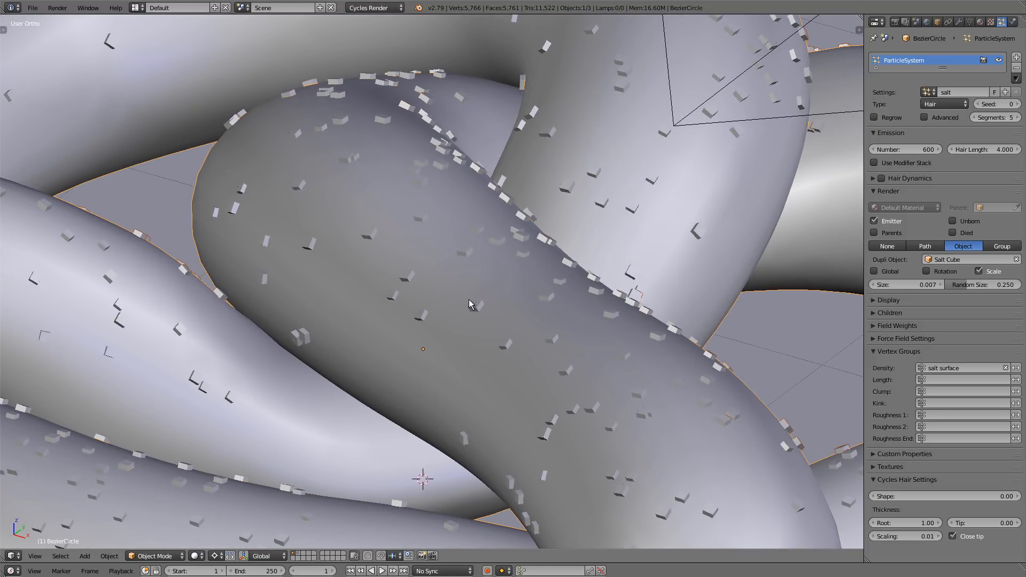
# - Enable the advanced hair settings and particle rotation, with the initial orientation set to Normal
pyautogui.click(926, 118)
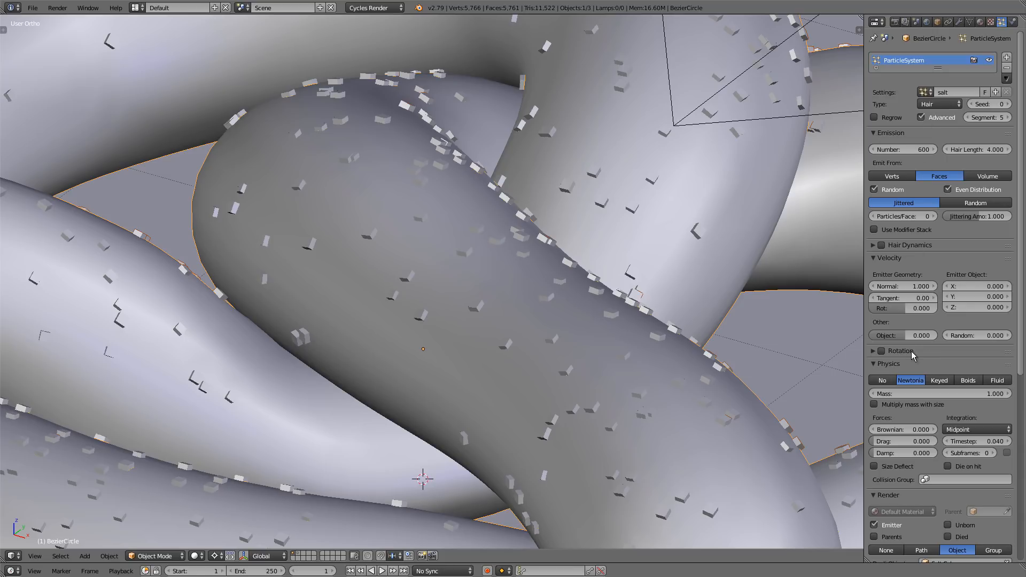
pyautogui.click(873, 351)
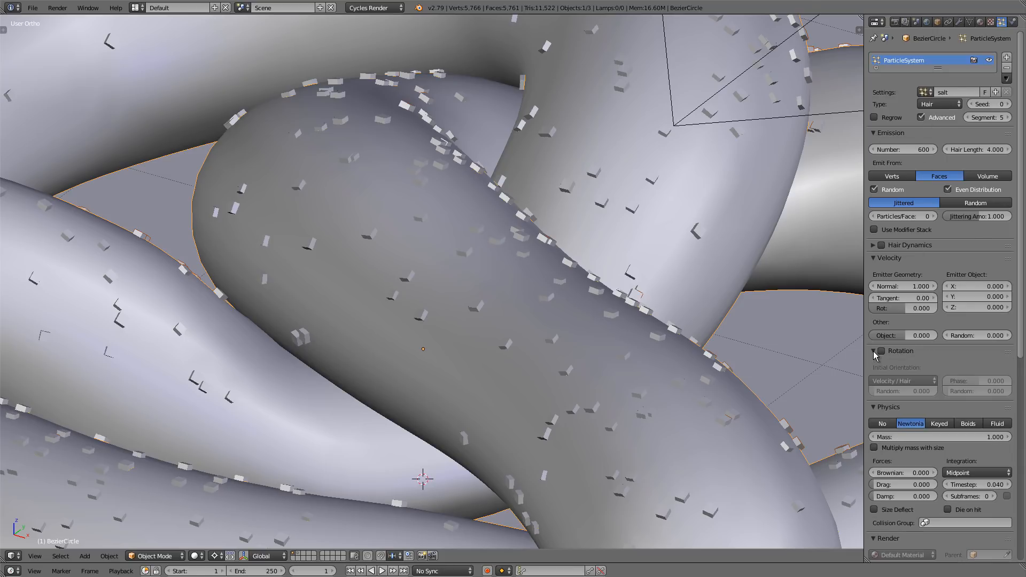
pyautogui.scroll(-3, 891, 355)
pyautogui.click(881, 287)
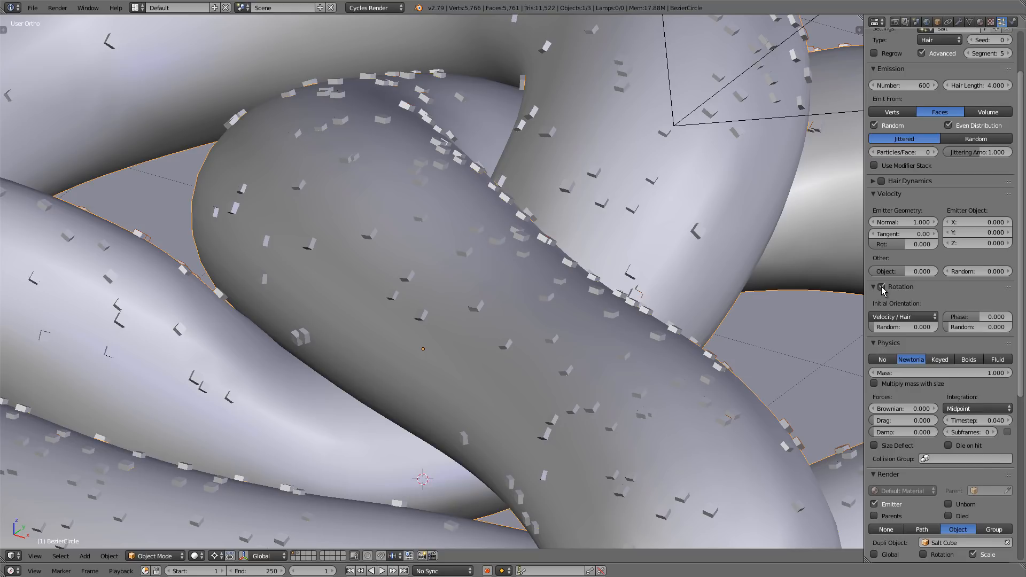
pyautogui.click(884, 317)
pyautogui.click(890, 293)
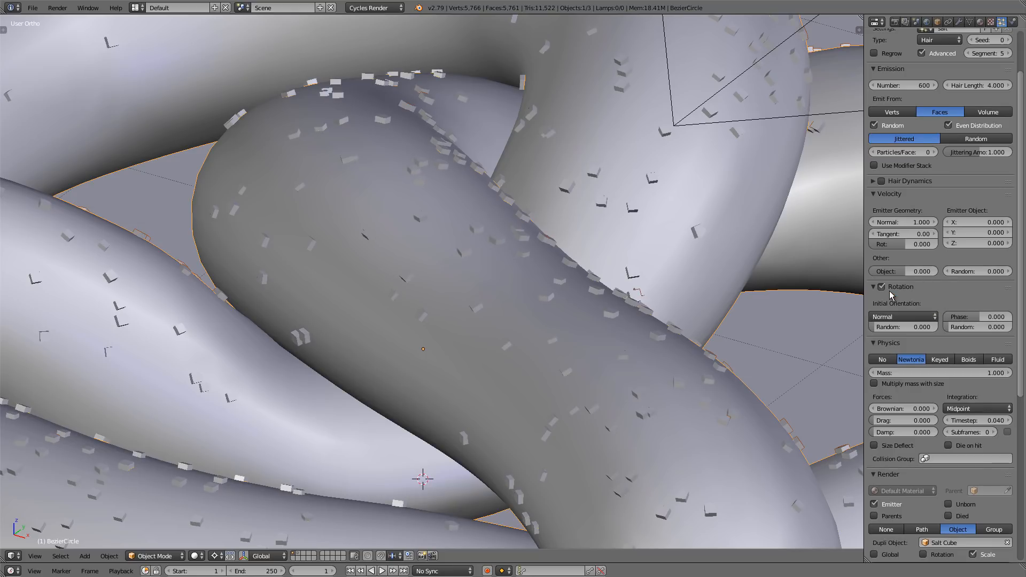
# - Set the random amount of the particles' initial orientation to 1.000 and check the salt across the pretzel
pyautogui.moveTo(348, 258); pyautogui.dragTo(401, 257, button='middle')
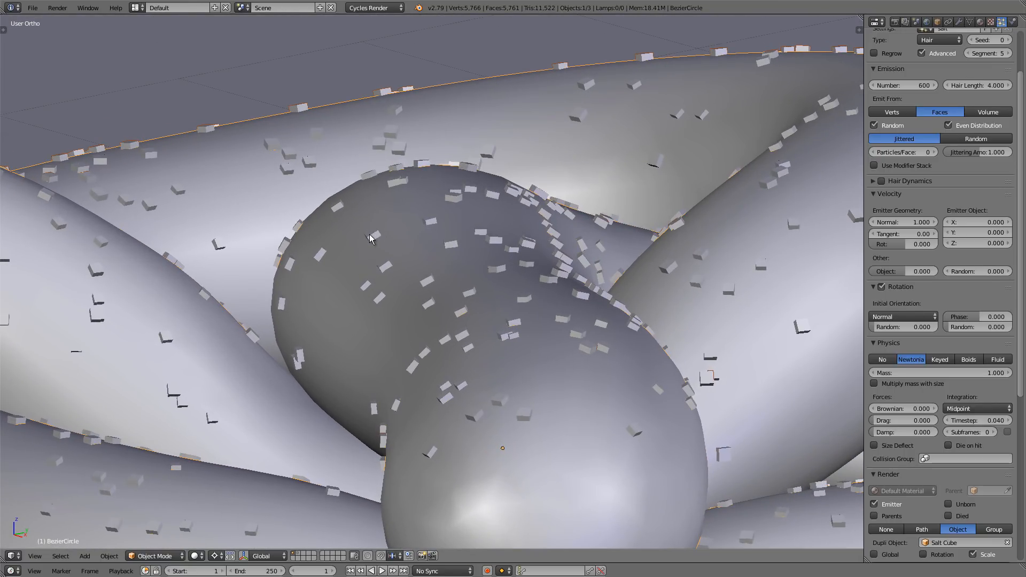
pyautogui.moveTo(883, 327); pyautogui.dragTo(962, 326)
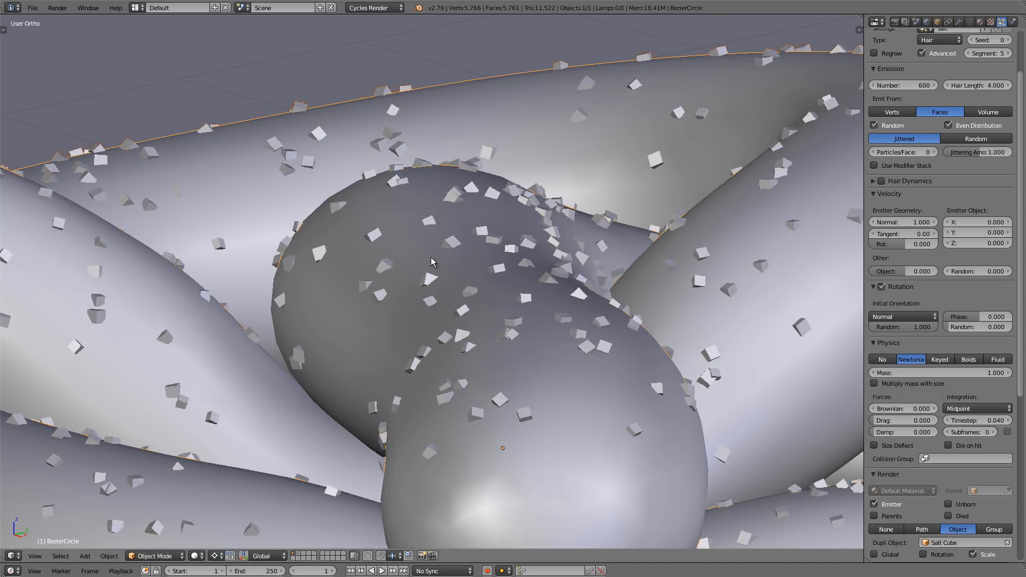
pyautogui.moveTo(399, 281); pyautogui.dragTo(472, 272, button='middle')
pyautogui.scroll(-7, 450, 279)
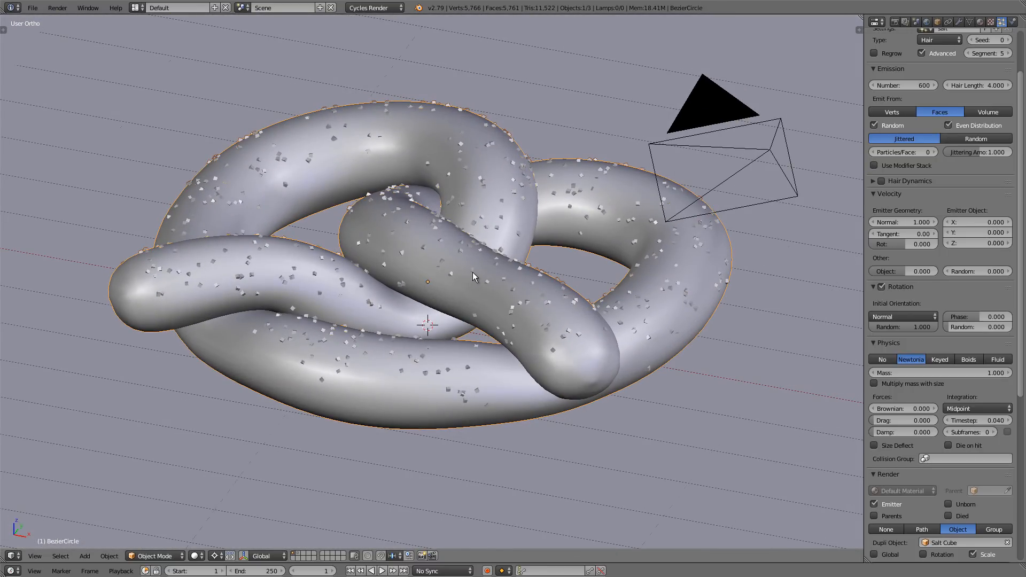
# - Try Velocity / Hair as the particles' initial orientation and return to Normal to compare the grains
pyautogui.click(909, 315)
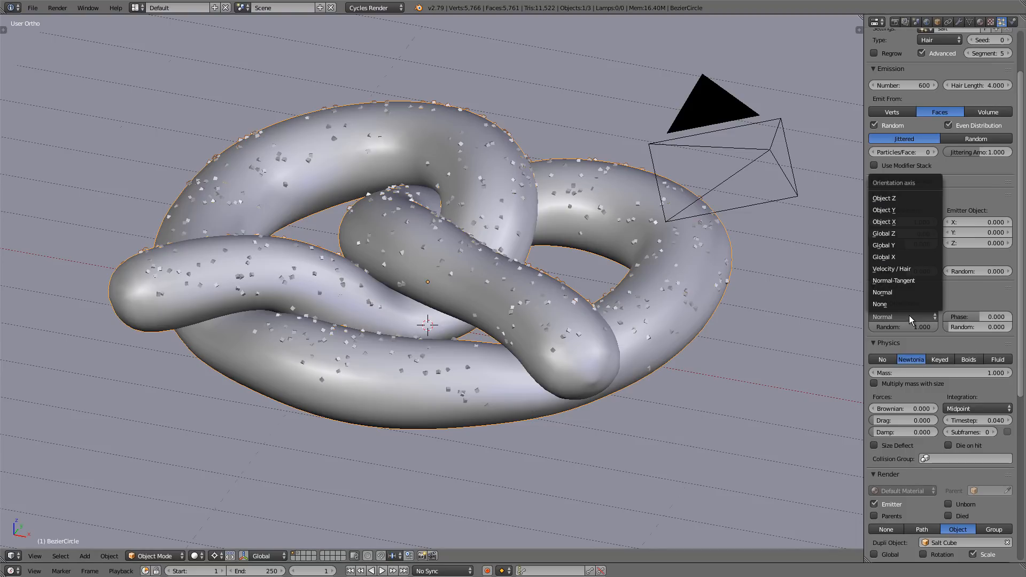
pyautogui.click(914, 270)
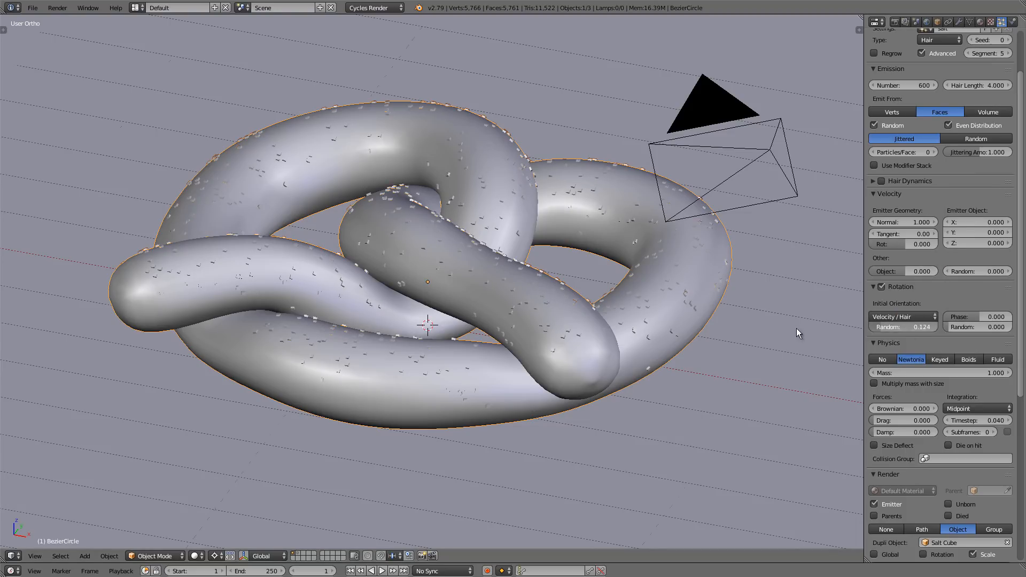
pyautogui.click(889, 315)
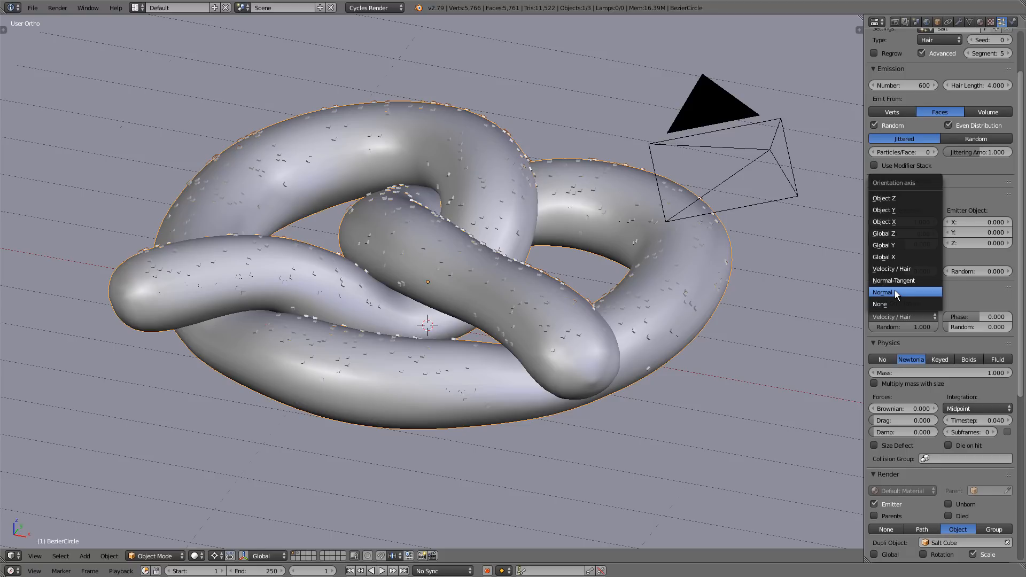
pyautogui.click(895, 291)
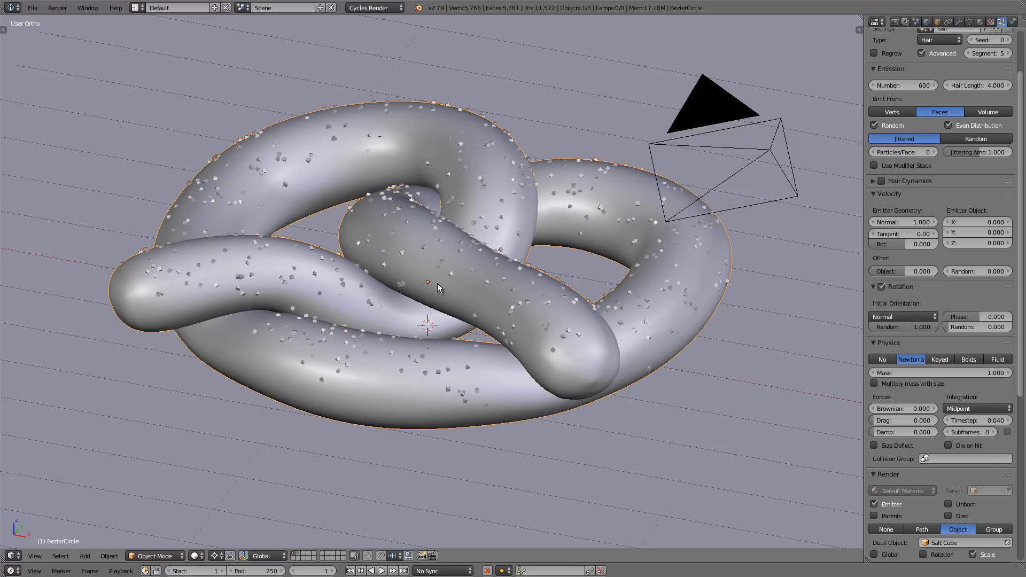
pyautogui.scroll(7, 437, 283)
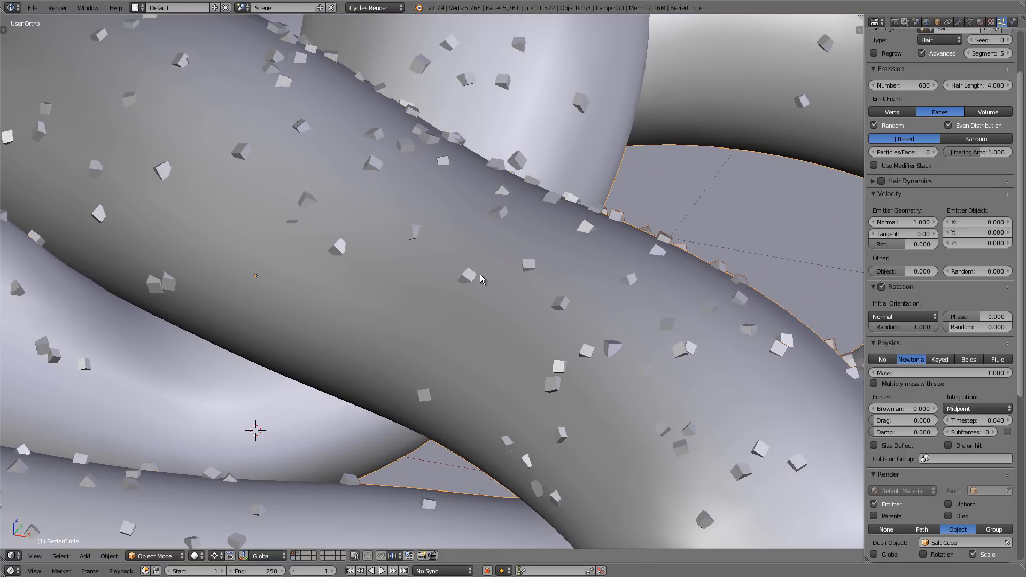
pyautogui.scroll(-3, 480, 279)
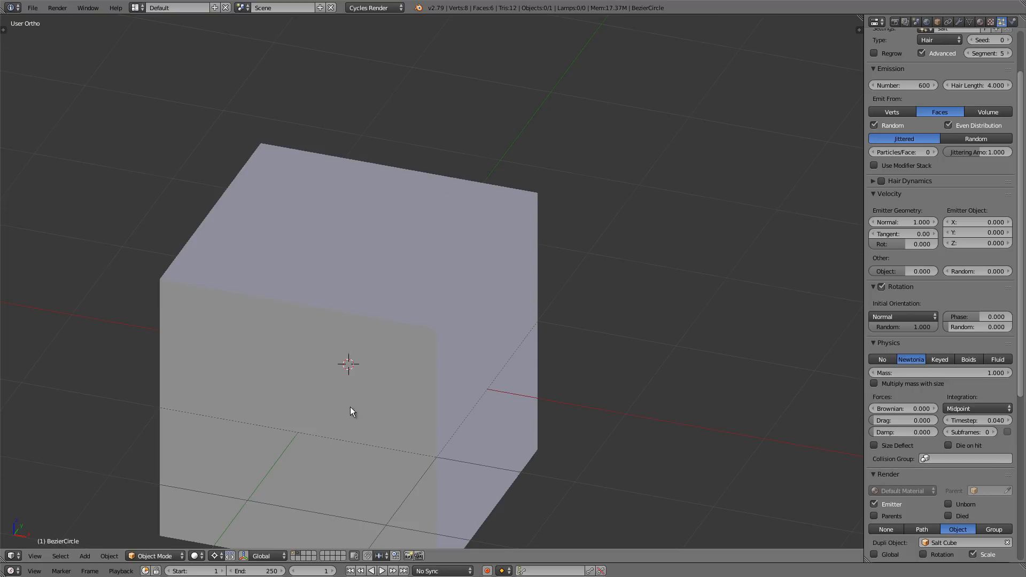
# - Select the Salt Cube on its own layer and enter Edit Mode
pyautogui.scroll(-4, 367, 387)
pyautogui.rightClick(378, 371)
pyautogui.scroll(3, 425, 270)
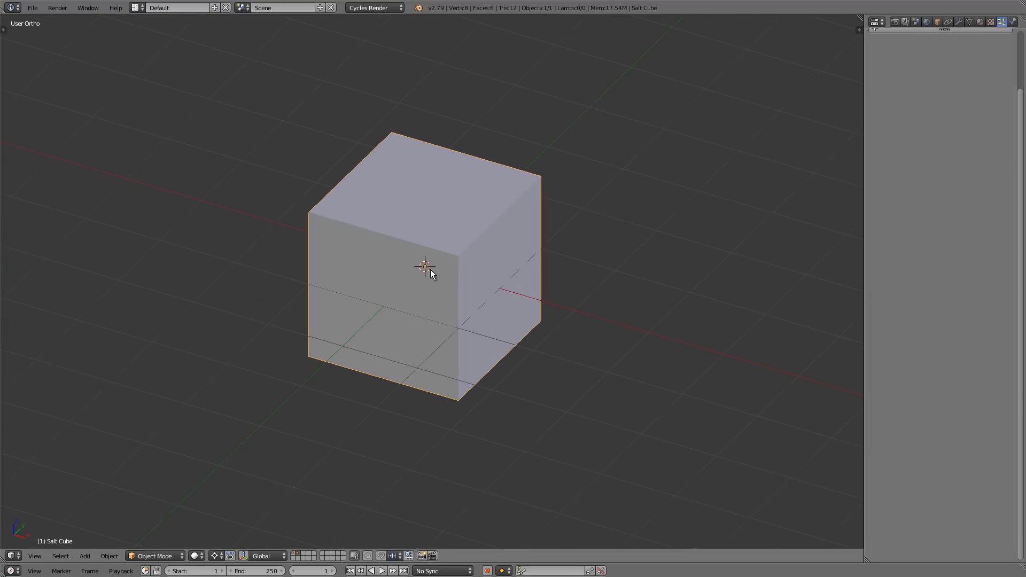
pyautogui.scroll(1, 439, 264)
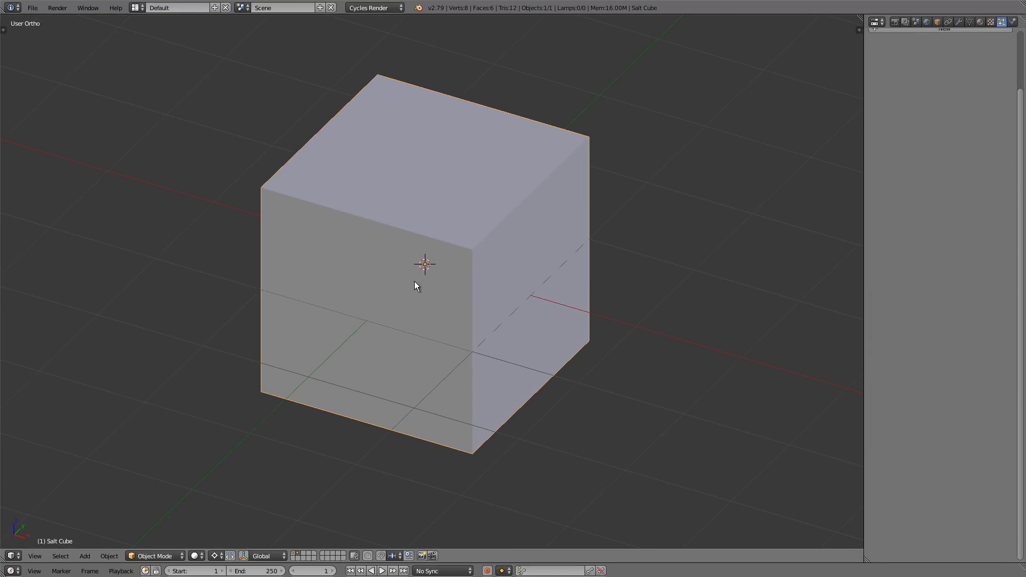
pyautogui.press('Tab')
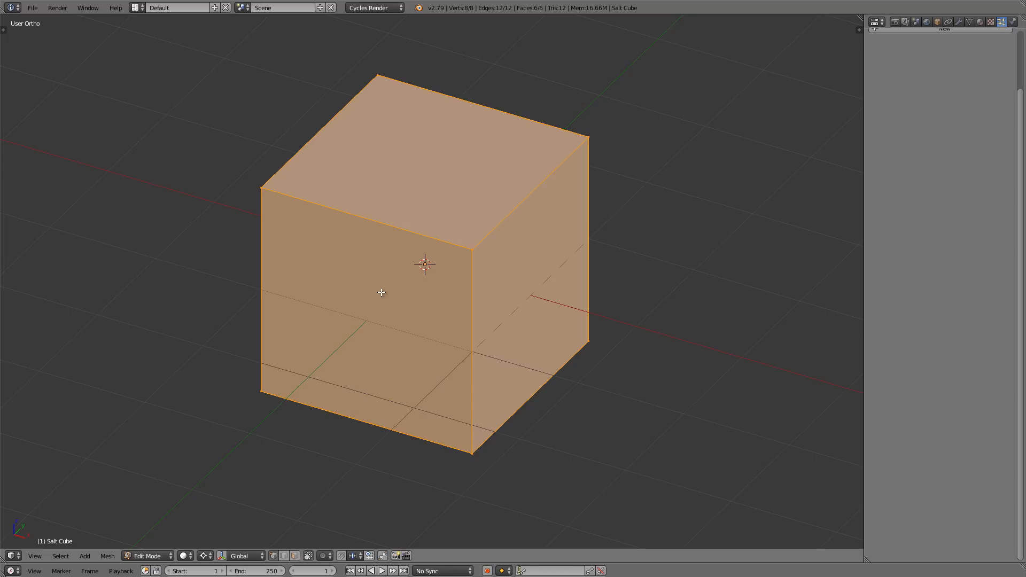
# - Show the tool shelf, widen it and enlarge its area for the last operation's settings
pyautogui.press('t')
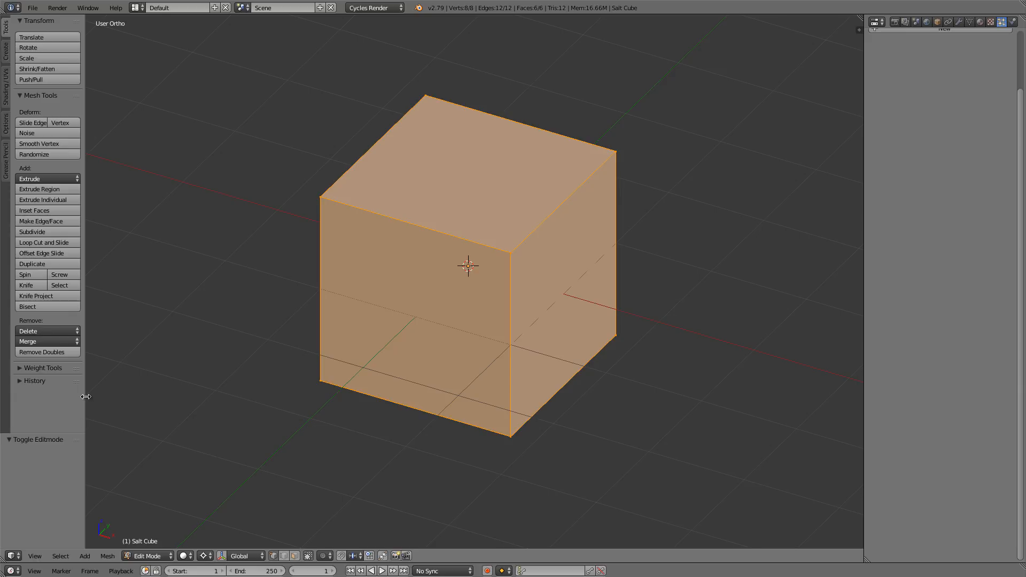
pyautogui.moveTo(86, 396); pyautogui.dragTo(133, 408)
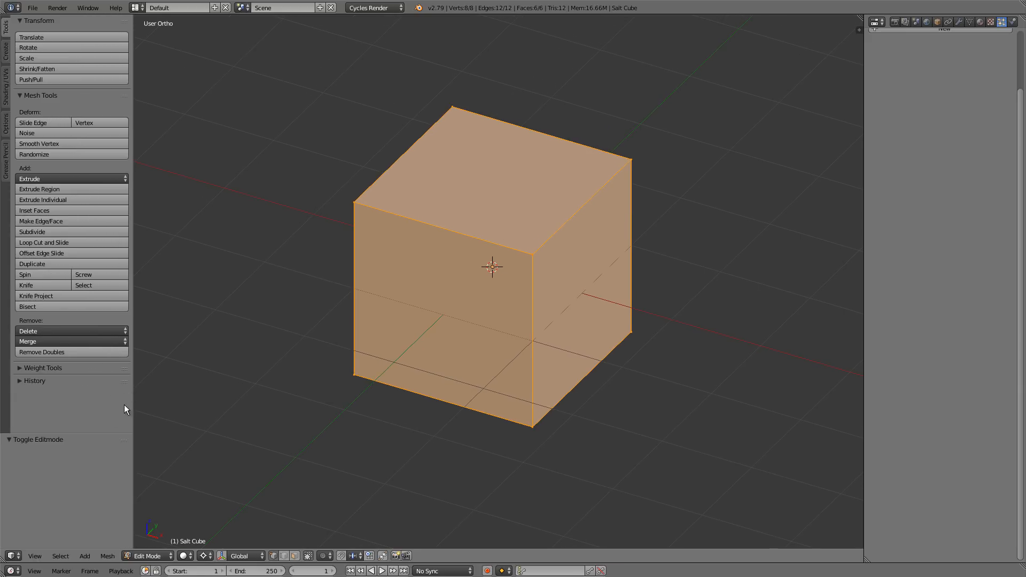
pyautogui.moveTo(85, 433); pyautogui.dragTo(99, 305)
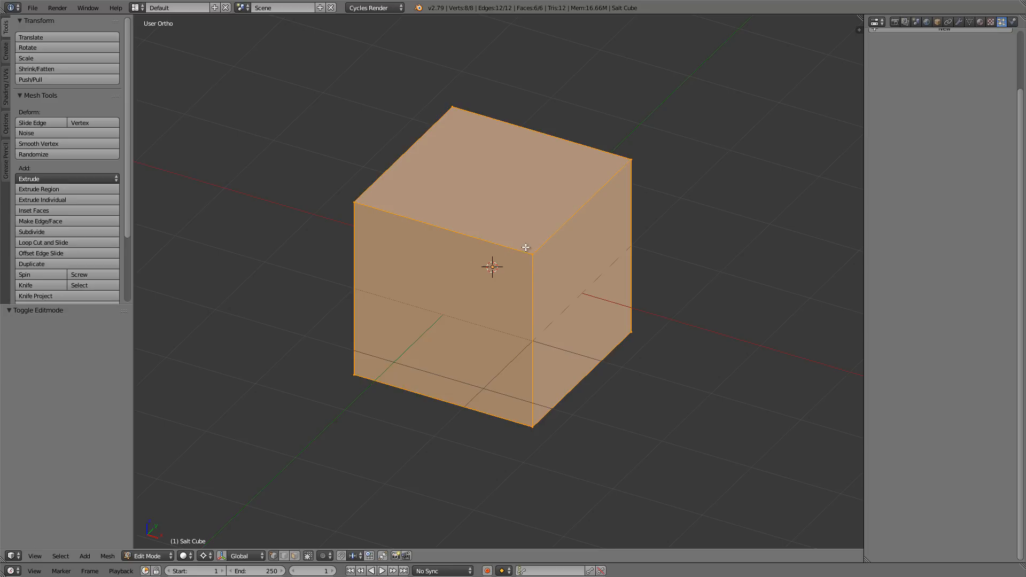
# - Subdivide the whole Salt Cube with one cut and a fractal value of 2.380
pyautogui.press('w')
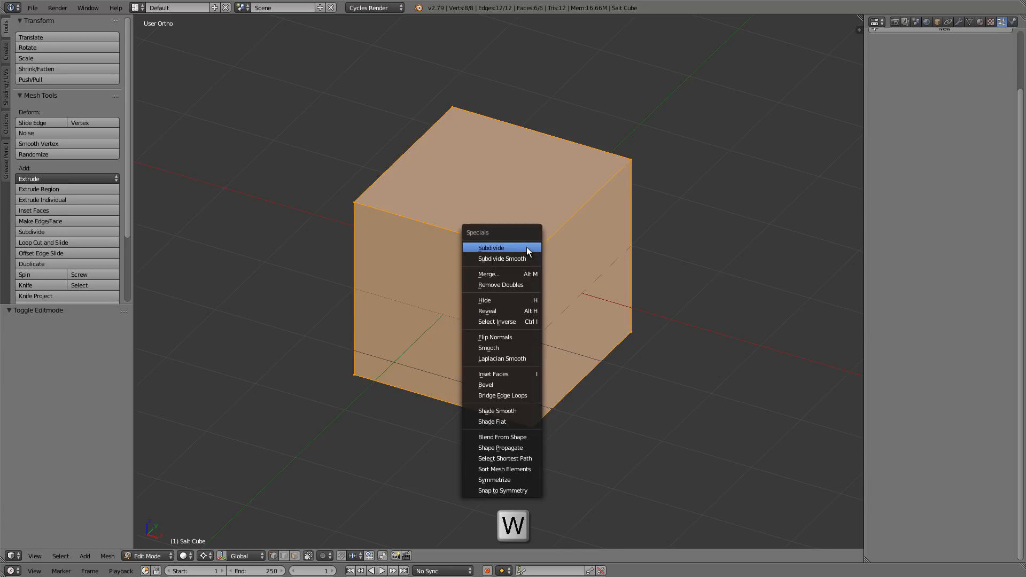
pyautogui.click(528, 251)
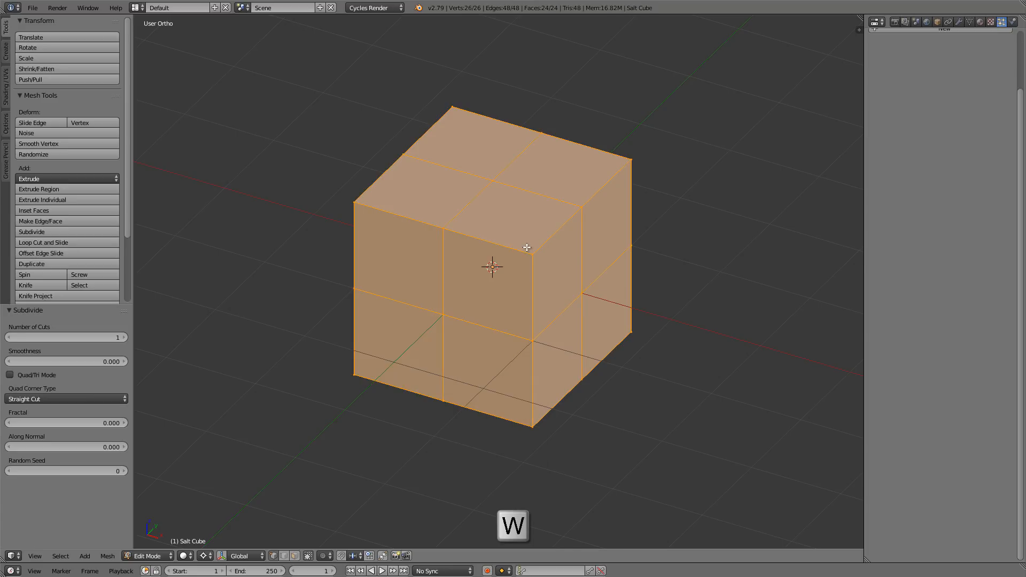
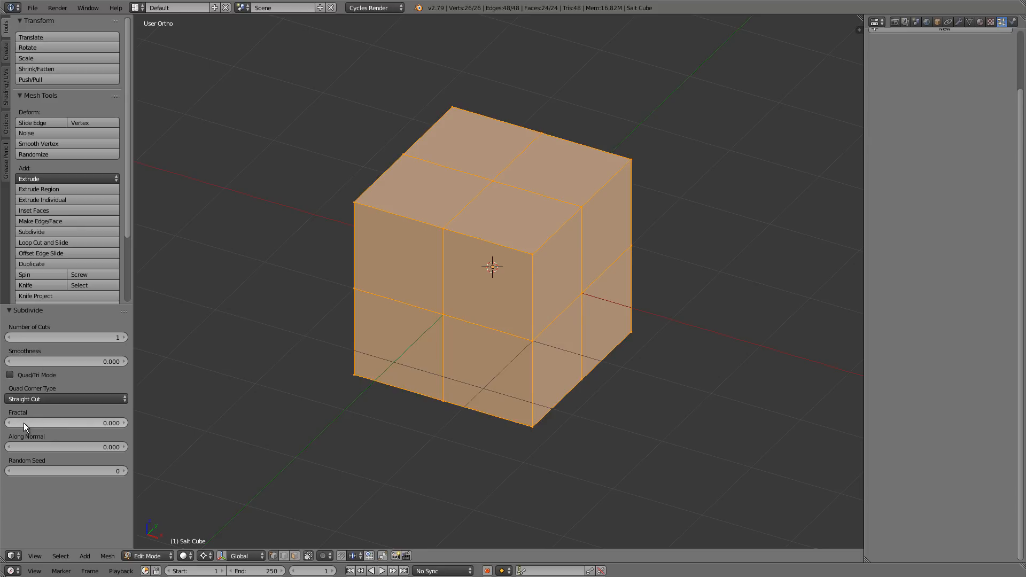
pyautogui.moveTo(23, 422); pyautogui.dragTo(153, 423)
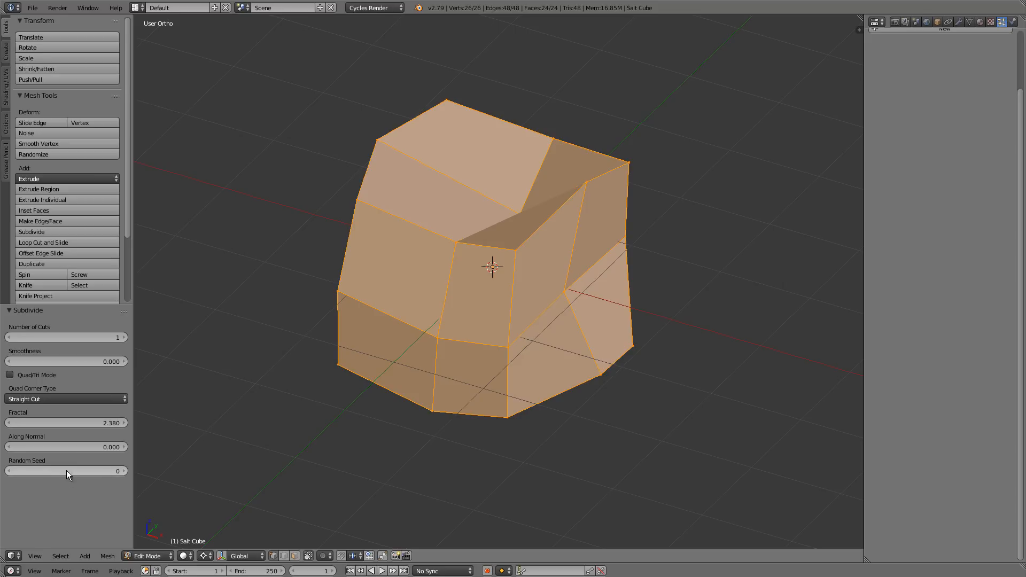
# - Set the subdivision's random seed to 6, inspect the irregular grain, hide the tool shelf and leave Edit Mode
pyautogui.click(121, 470)
pyautogui.click(121, 470)
pyautogui.click(121, 470)
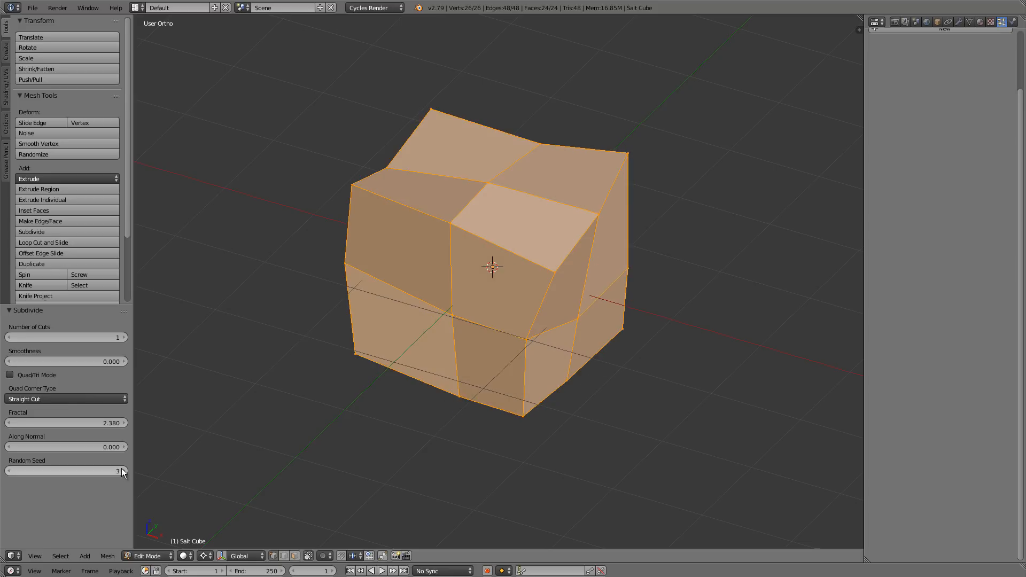
pyautogui.click(121, 469)
pyautogui.click(122, 469)
pyautogui.click(121, 469)
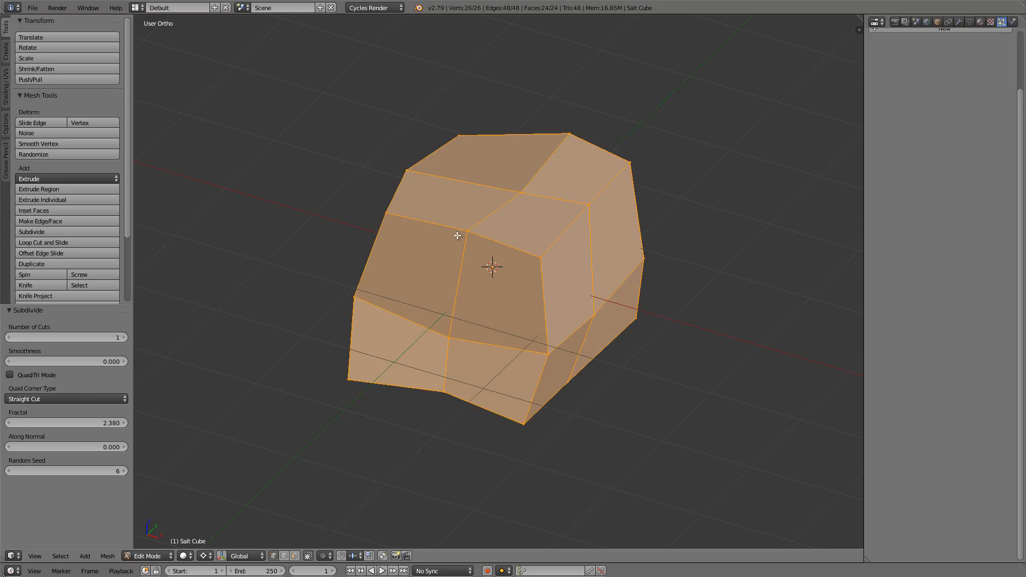
pyautogui.moveTo(457, 233); pyautogui.dragTo(566, 212, button='middle')
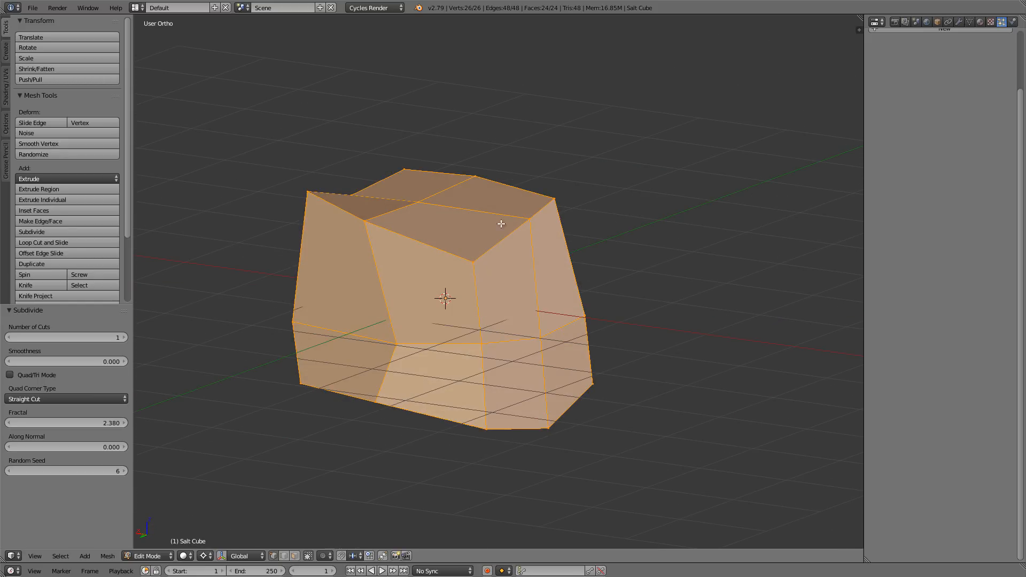
pyautogui.moveTo(500, 222); pyautogui.dragTo(465, 238, button='middle')
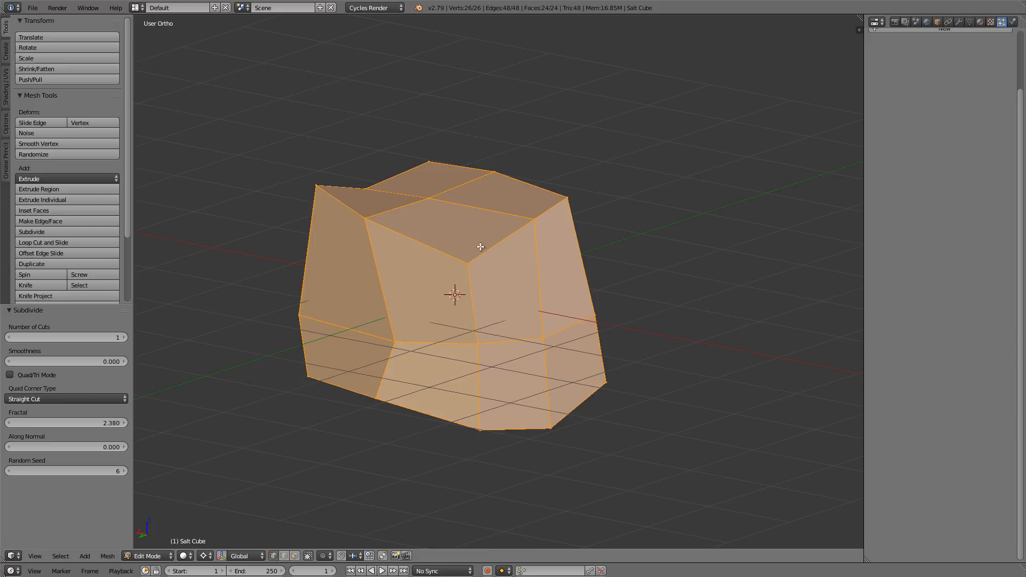
pyautogui.press('t')
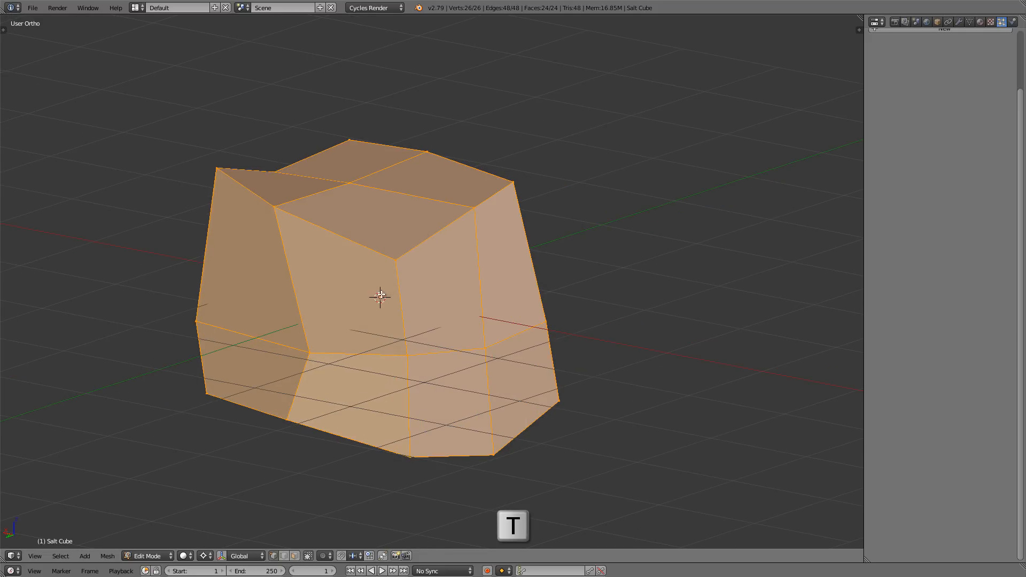
pyautogui.press('Tab')
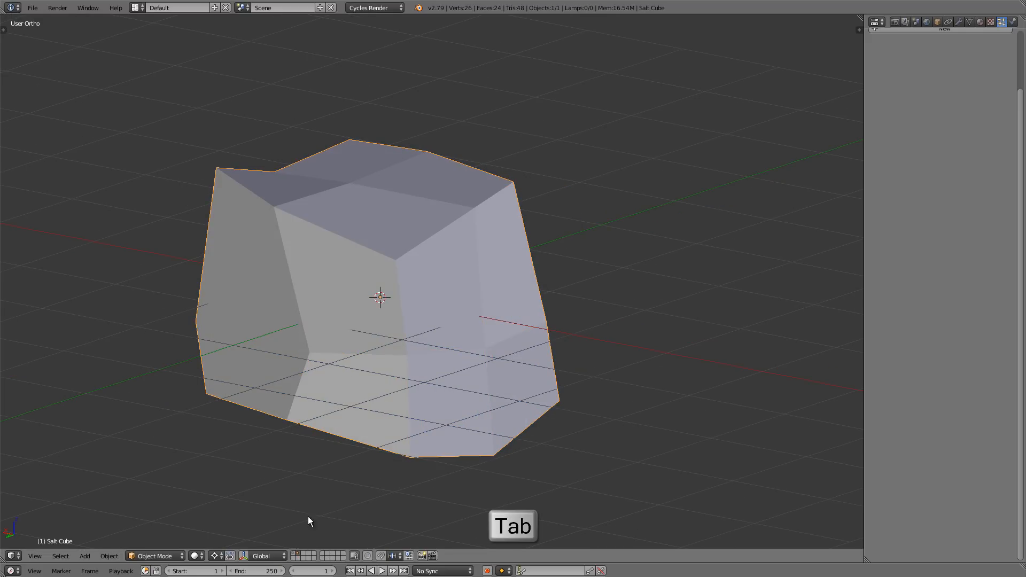
# - Return to the pretzel's layer, check the reshaped salt grains up close and select the pretzel
pyautogui.click(293, 553)
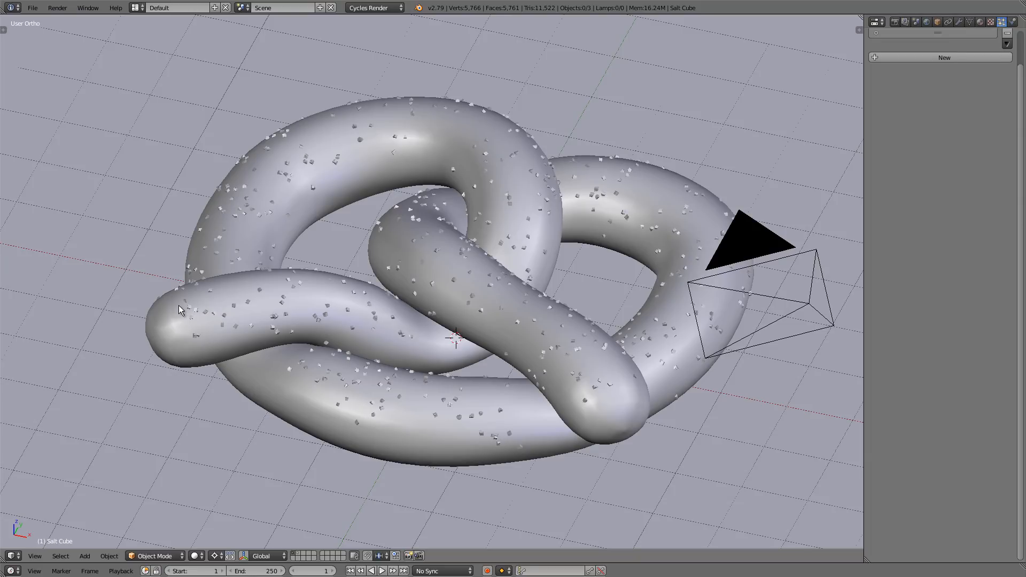
pyautogui.scroll(10, 97, 294)
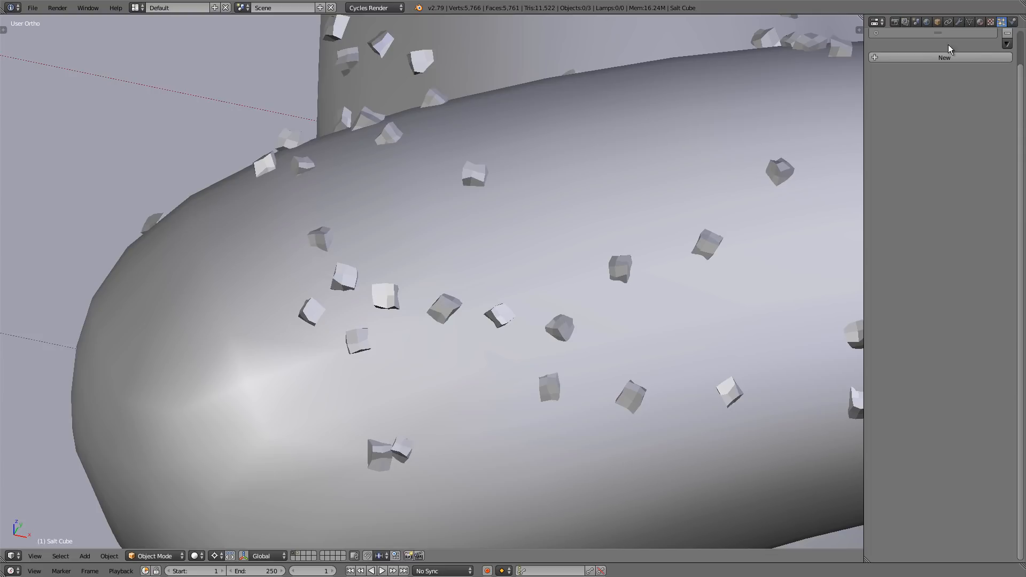
pyautogui.rightClick(437, 188)
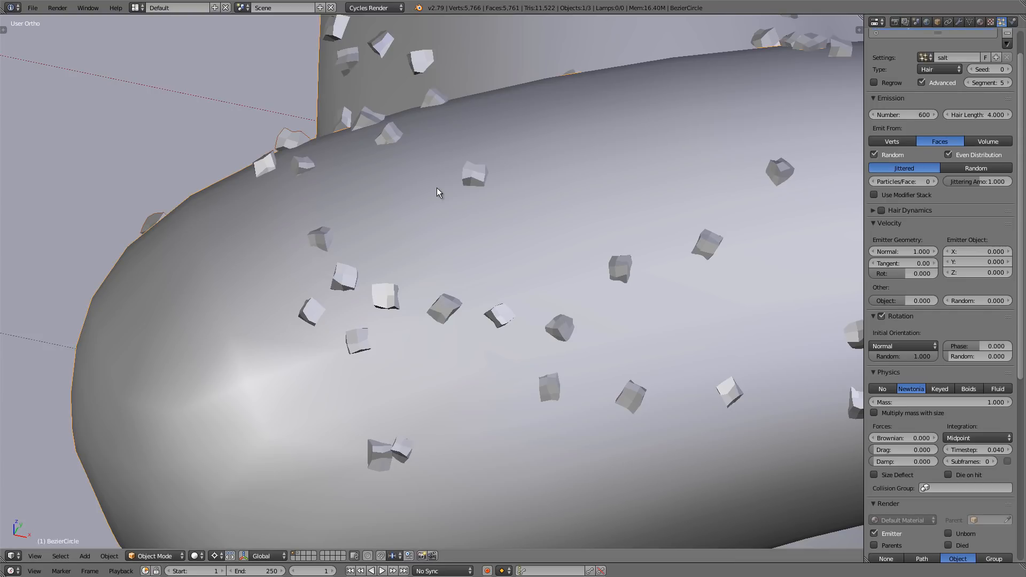
# - Add a Subdivision Surface modifier to the pretzel, check the mesh density in wireframe and set the render subdivisions to 1
pyautogui.click(958, 22)
pyautogui.click(929, 56)
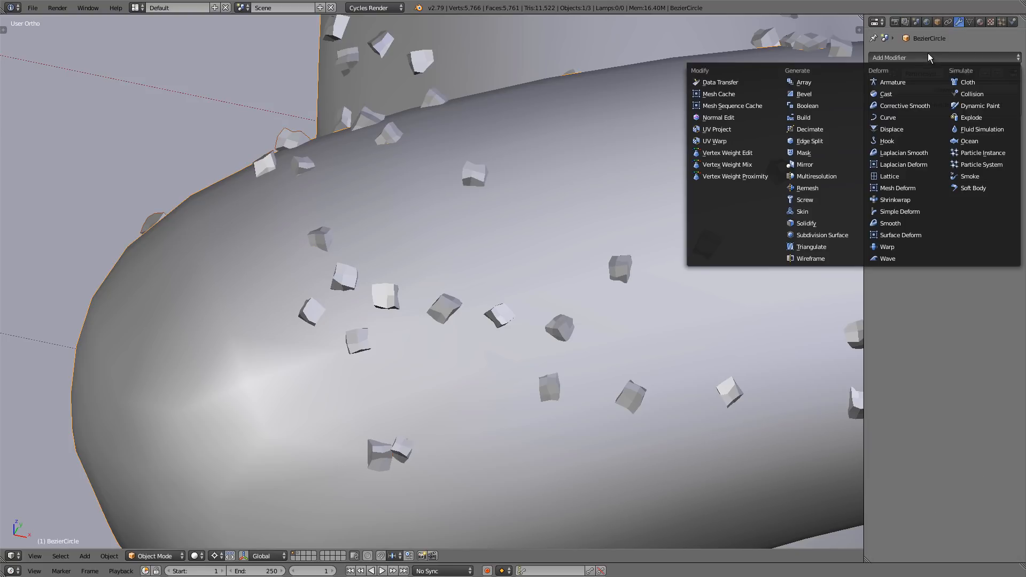
pyautogui.click(844, 235)
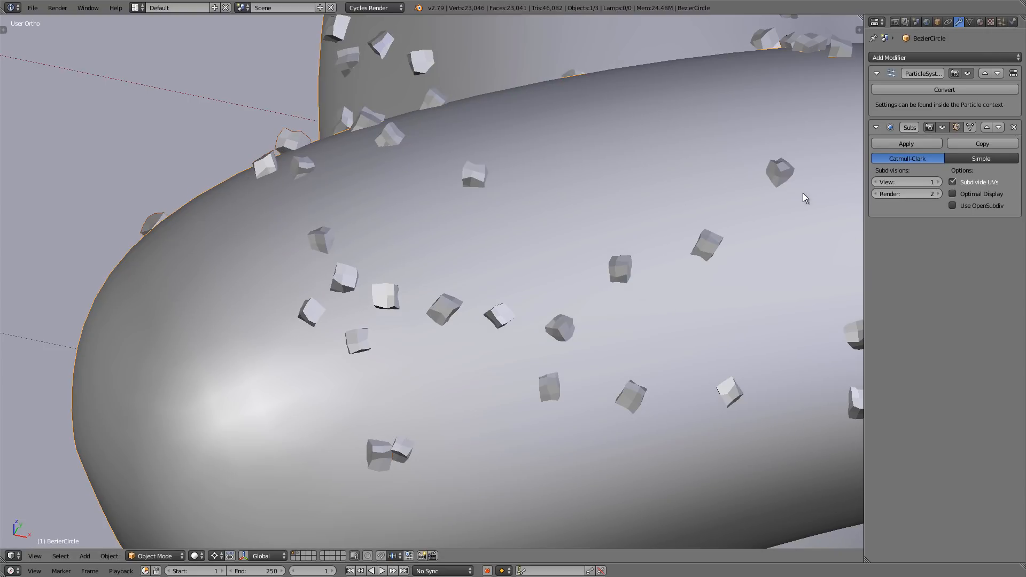
pyautogui.press('z')
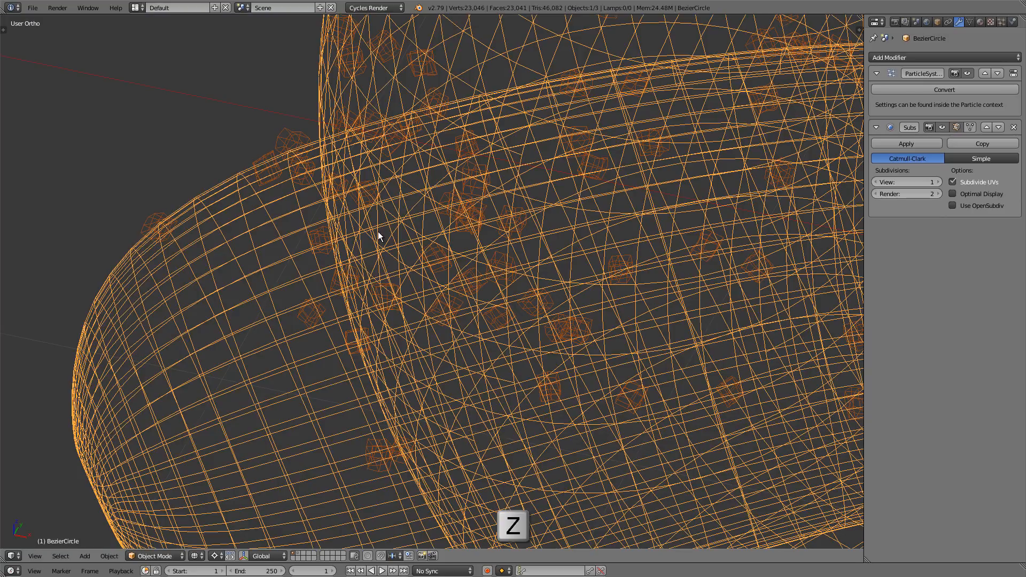
pyautogui.moveTo(377, 234)
pyautogui.mouseDown(button='middle')
pyautogui.moveTo(376, 271)
pyautogui.moveTo(274, 202)
pyautogui.mouseUp(button='middle')
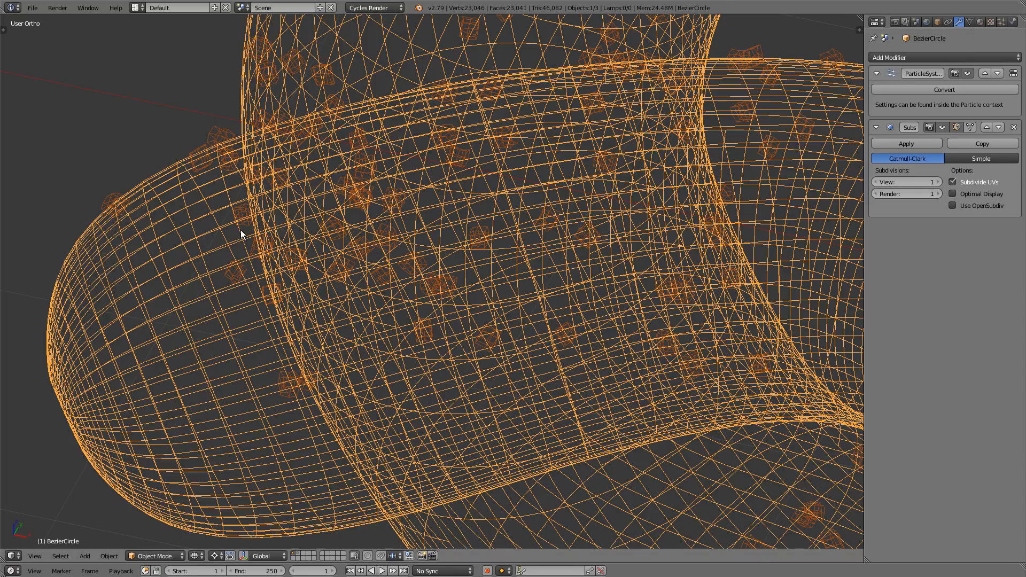
pyautogui.press('z')
pyautogui.scroll(-5, 469, 315)
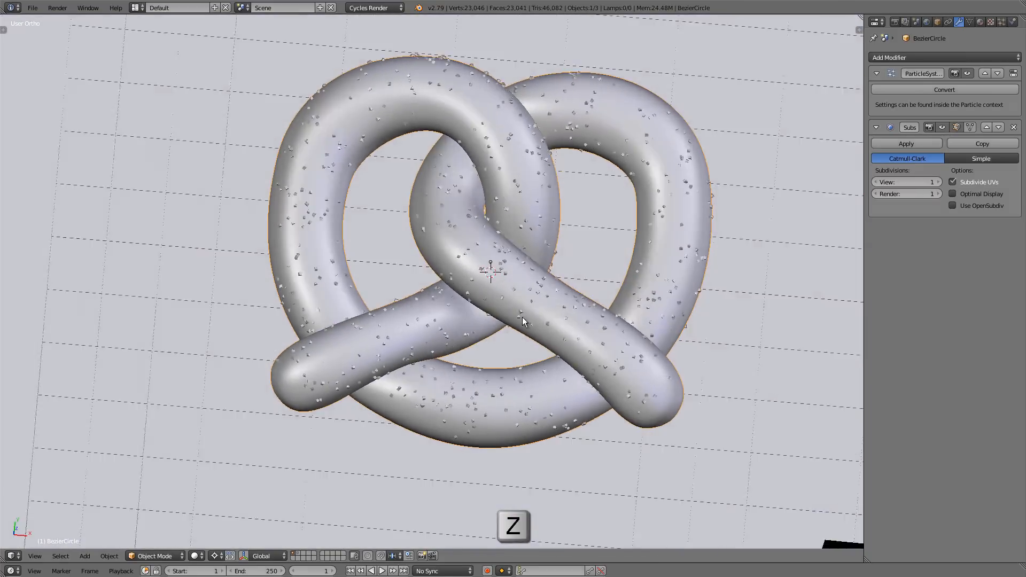
# - Inspect the salt grains on the smoothed pretzel and move the Subdivision Surface modifier above the particle system in the stack
pyautogui.moveTo(521, 317); pyautogui.dragTo(474, 287, button='middle')
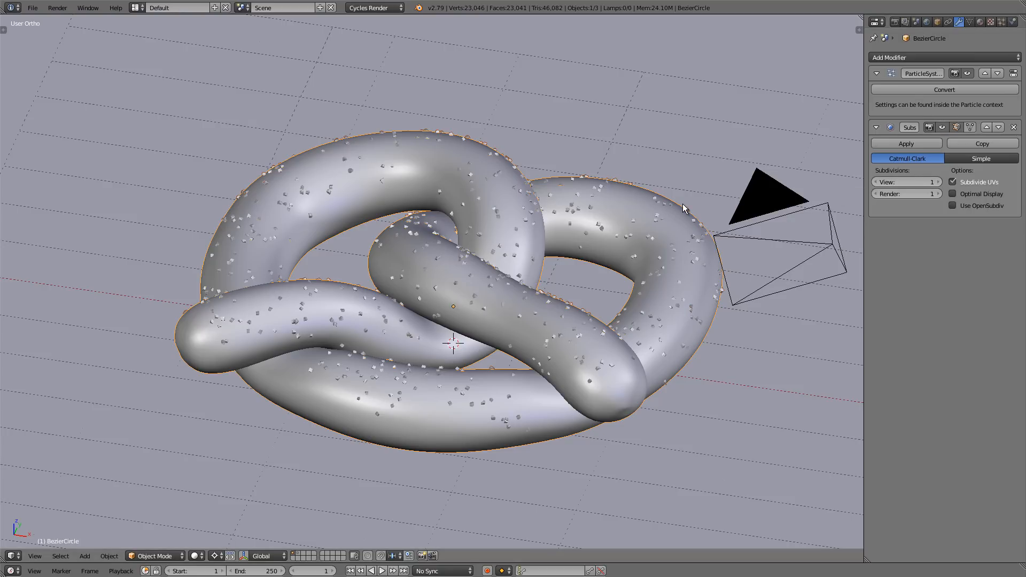
pyautogui.scroll(10, 681, 204)
pyautogui.scroll(4, 615, 229)
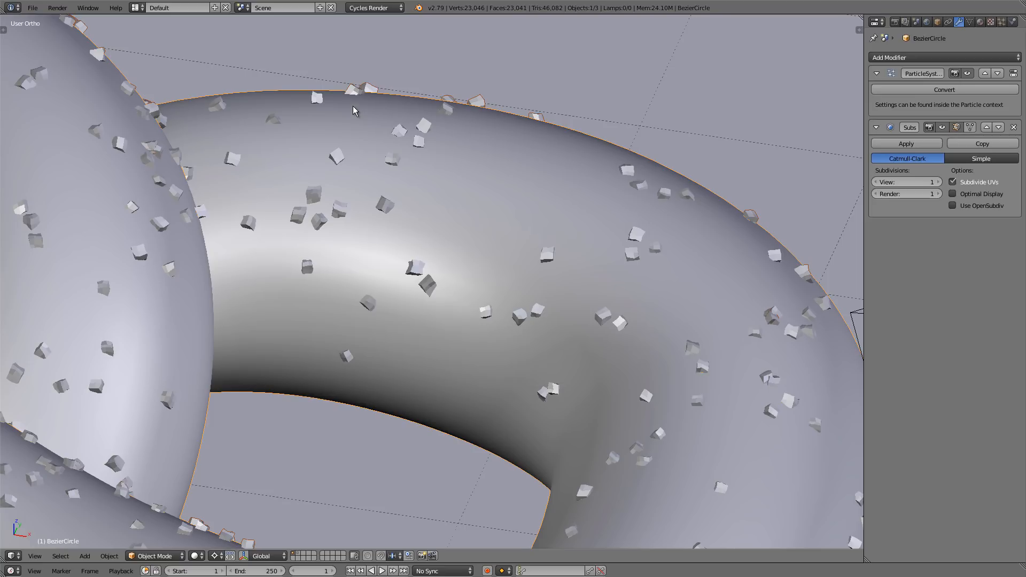
pyautogui.click(986, 127)
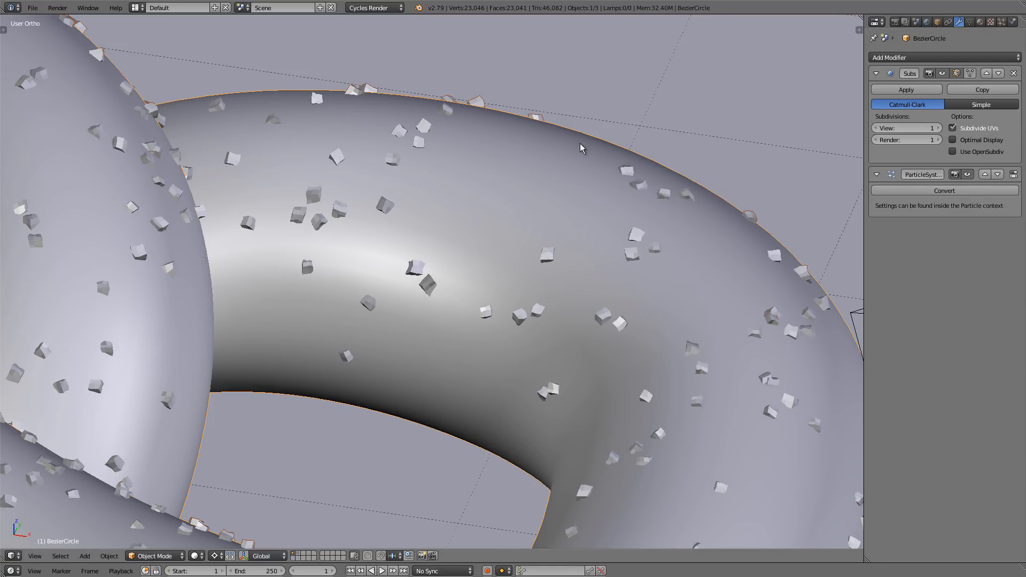
# - Enter Edit Mode on the pretzel and examine the mesh topology at the rounded tip of the dough's end
pyautogui.scroll(-1, 580, 144)
pyautogui.scroll(-1, 580, 143)
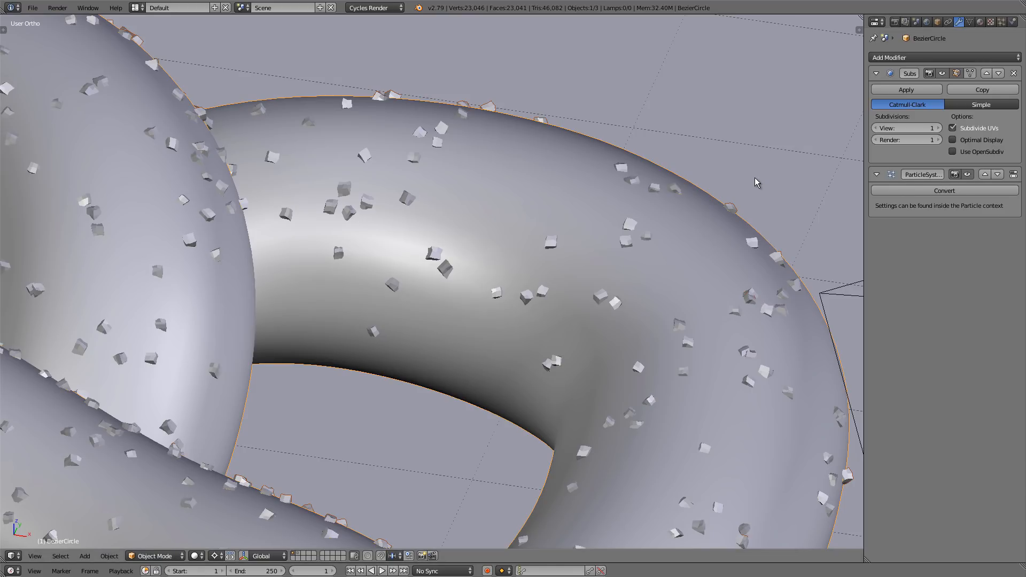
pyautogui.scroll(-3, 543, 191)
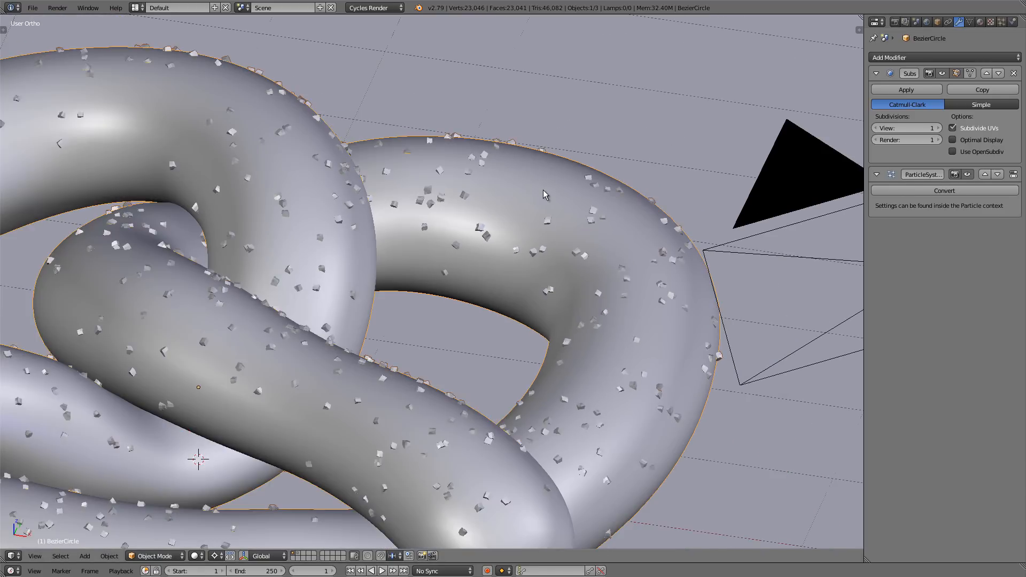
pyautogui.scroll(-4, 543, 190)
pyautogui.moveTo(404, 250); pyautogui.dragTo(493, 300, button='middle')
pyautogui.scroll(6, 553, 310)
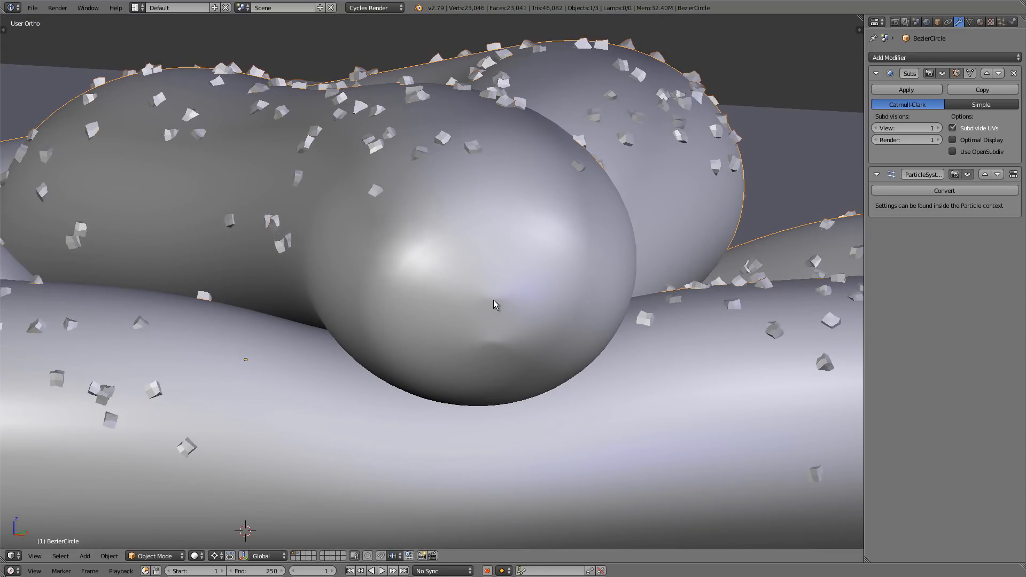
pyautogui.press('Tab')
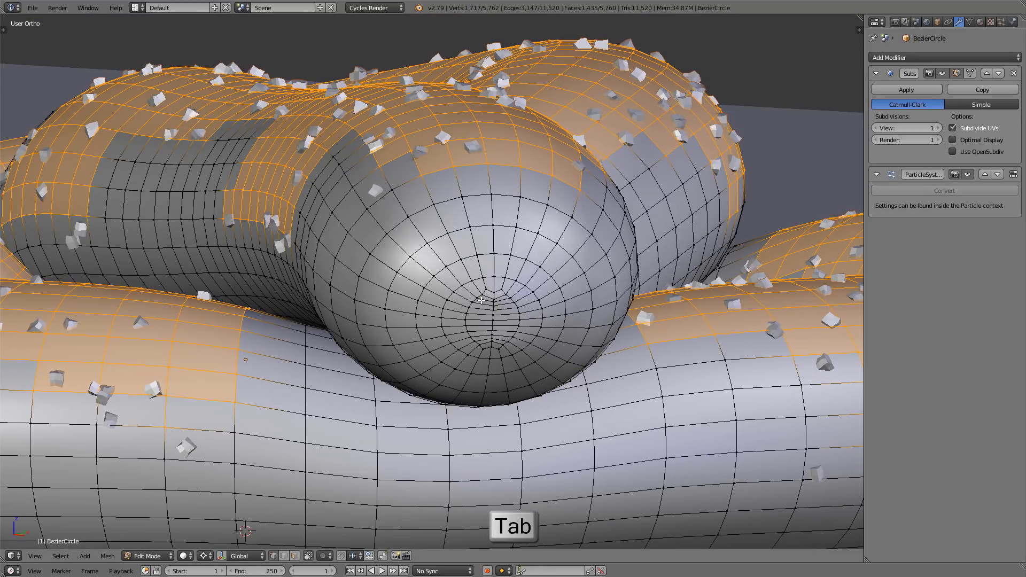
pyautogui.moveTo(497, 318); pyautogui.dragTo(514, 366, button='middle')
pyautogui.scroll(1, 525, 311)
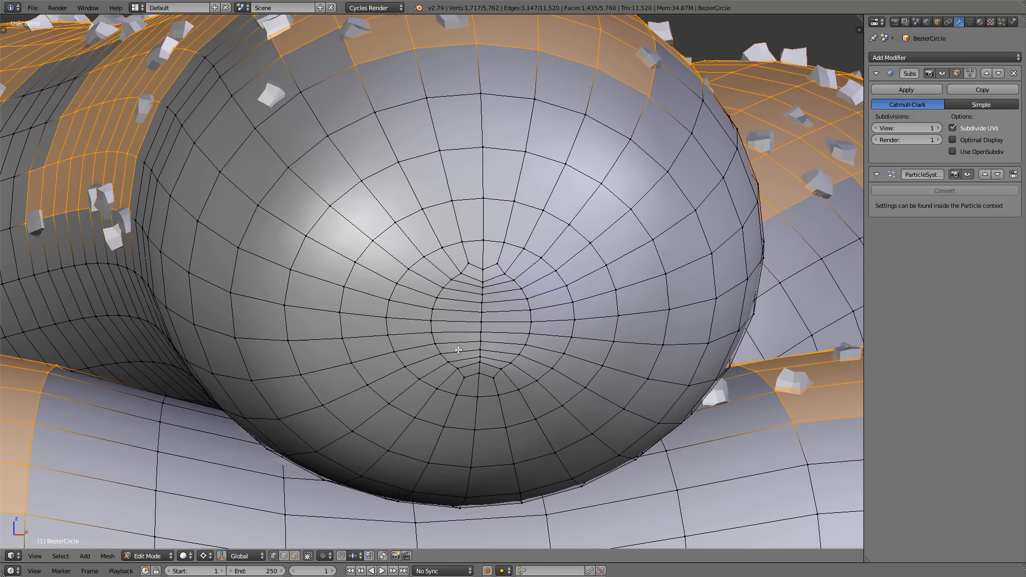
pyautogui.keyDown('ctrl'); pyautogui.moveTo(504, 296); pyautogui.dragTo(503, 284, button='middle'); pyautogui.keyUp('ctrl')
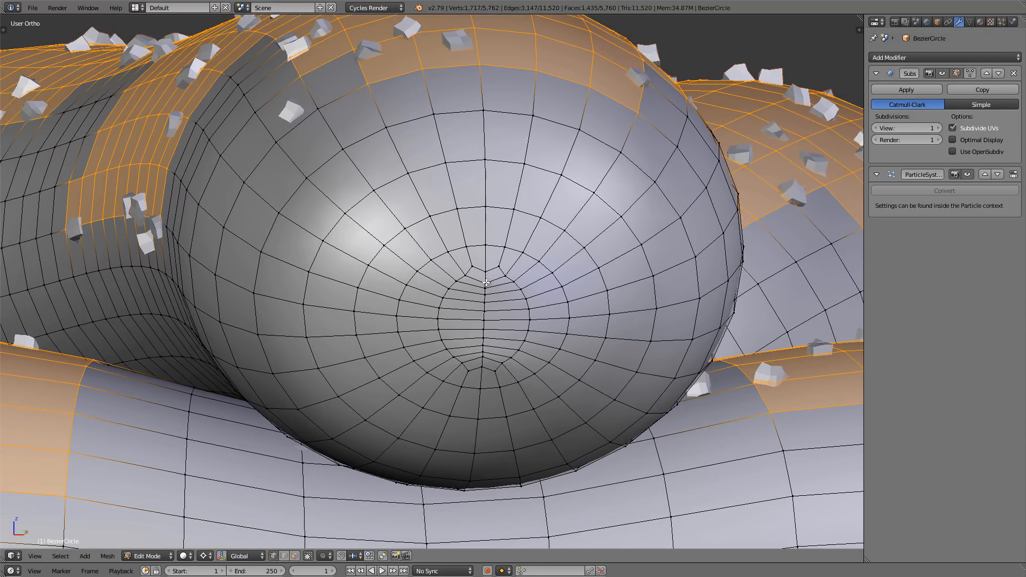
# - Clear the selection, circle-select the grid patch at the center of the rounded tip and delete its vertices
pyautogui.press('a')
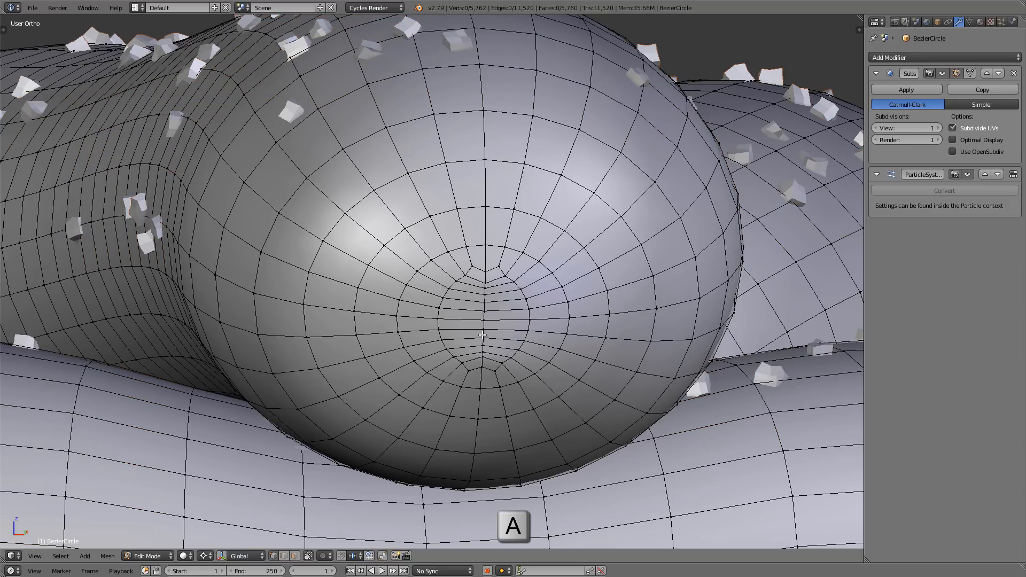
pyautogui.press('c')
pyautogui.moveTo(486, 315)
pyautogui.mouseDown()
pyautogui.moveTo(474, 320)
pyautogui.moveTo(506, 313)
pyautogui.mouseUp()
pyautogui.rightClick(506, 314)
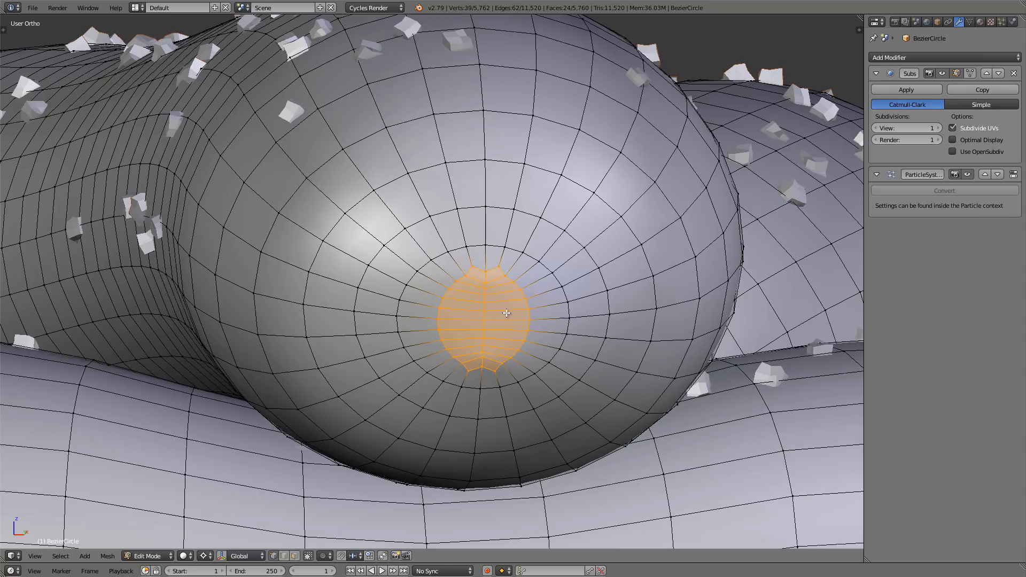
pyautogui.press('x')
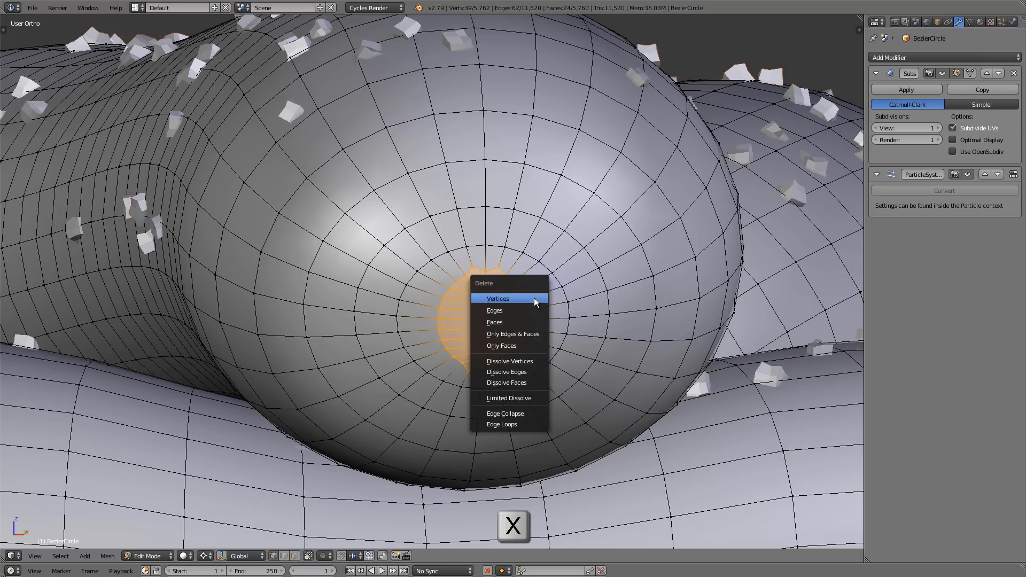
pyautogui.click(534, 297)
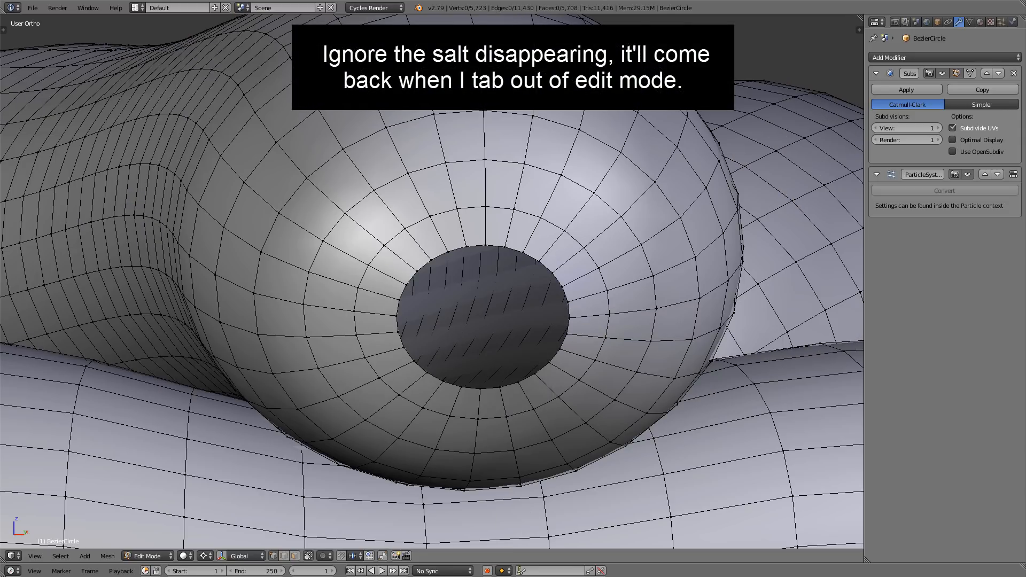
# - Select the edge loop around the tip's hole, set the pivot to Median Point and scale the loop down slightly
pyautogui.keyDown('alt'); pyautogui.rightClick(401, 289); pyautogui.keyUp('alt')
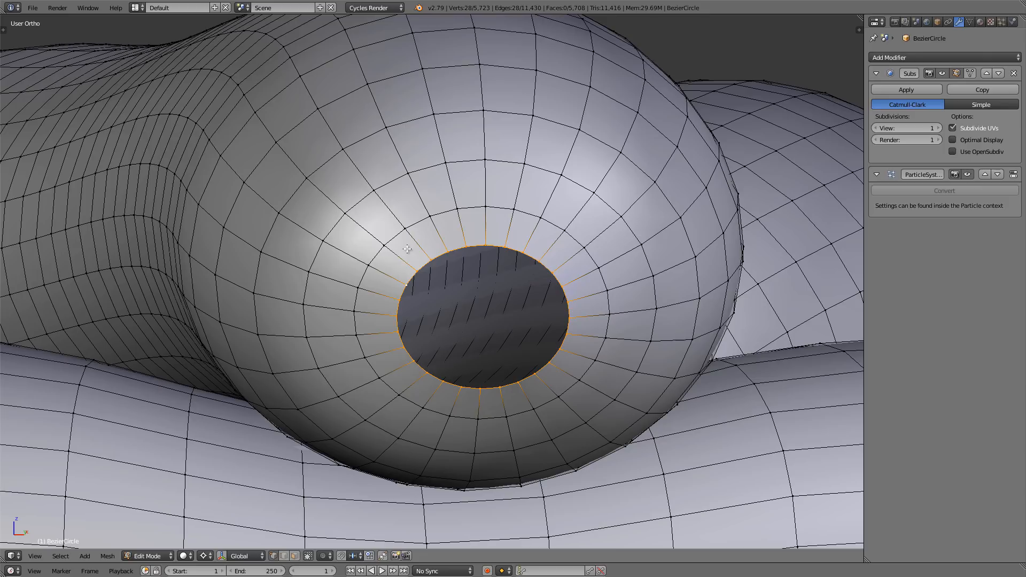
pyautogui.moveTo(369, 198); pyautogui.dragTo(475, 209, button='middle')
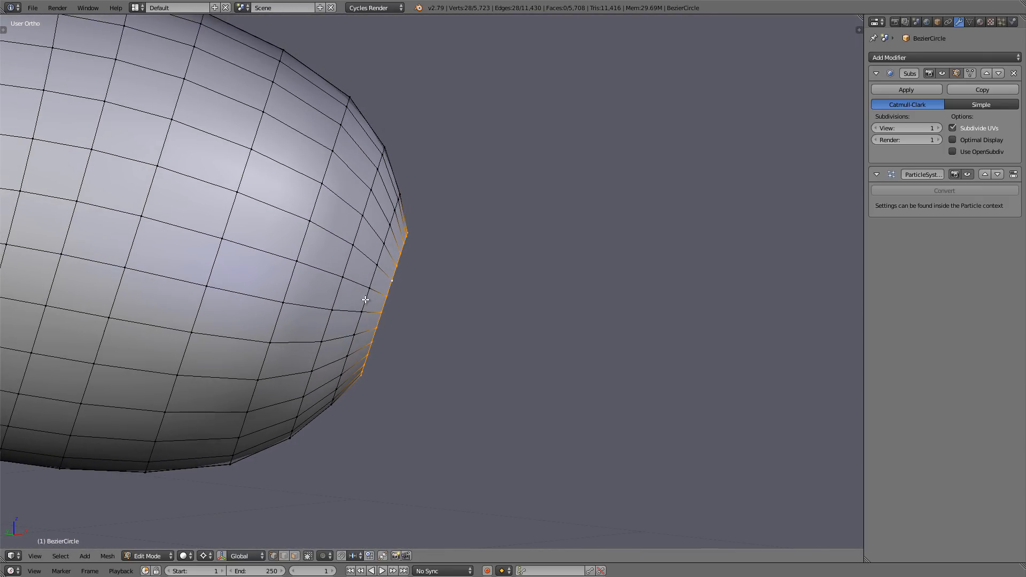
pyautogui.keyDown('shift'); pyautogui.moveTo(367, 300); pyautogui.dragTo(416, 286, button='middle'); pyautogui.keyUp('shift')
pyautogui.scroll(3, 420, 288)
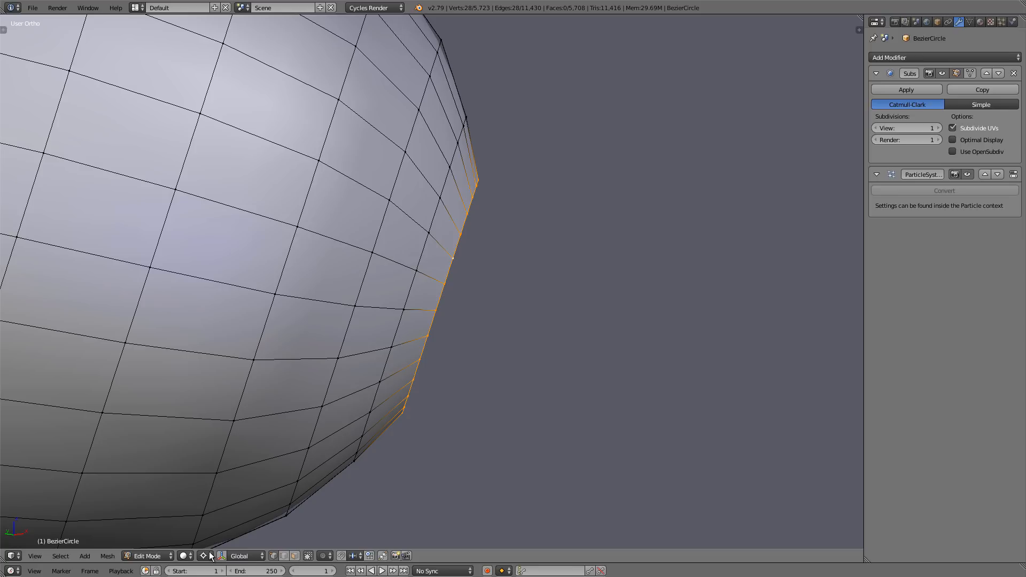
pyautogui.click(209, 556)
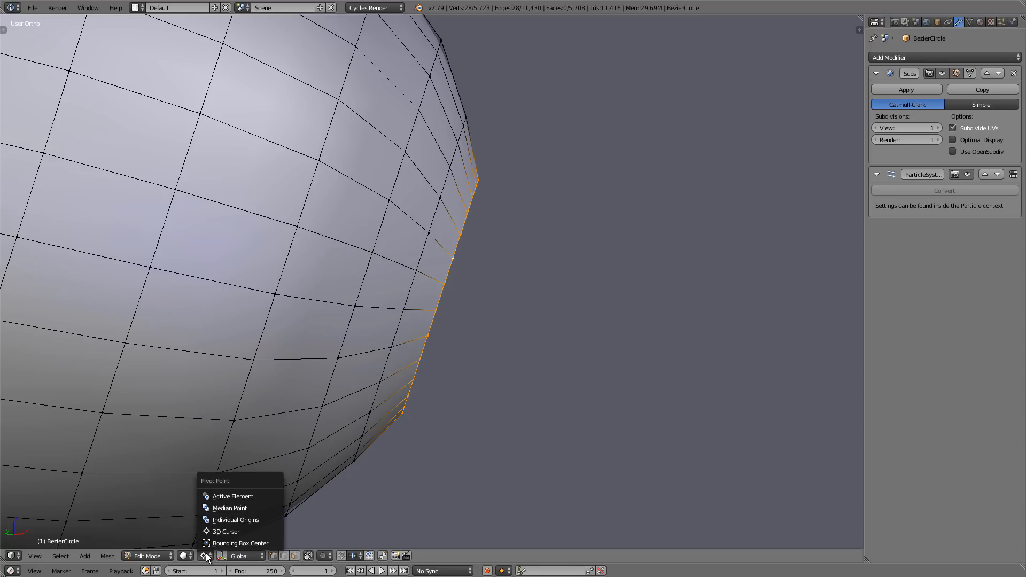
pyautogui.click(252, 509)
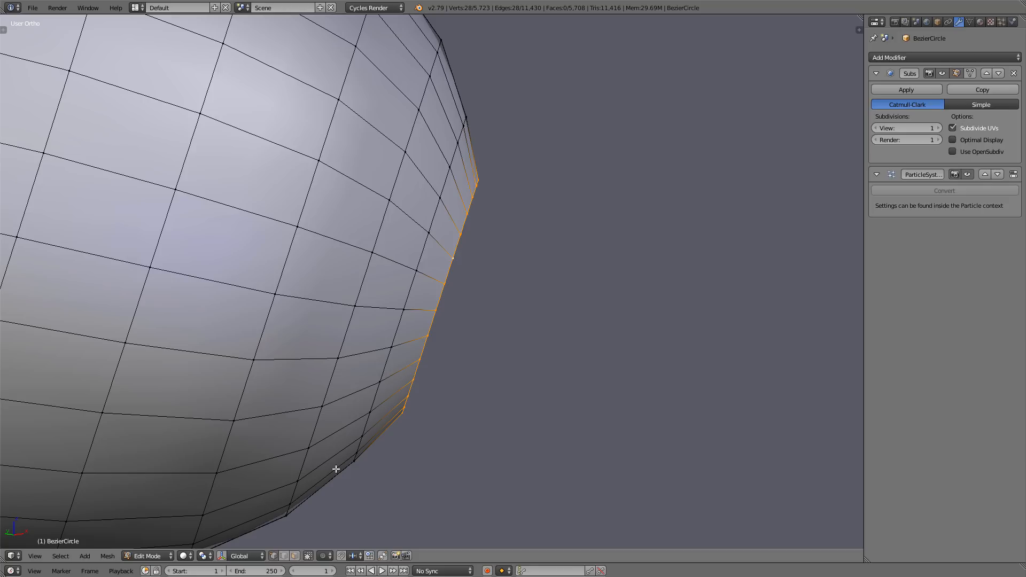
pyautogui.press('s')
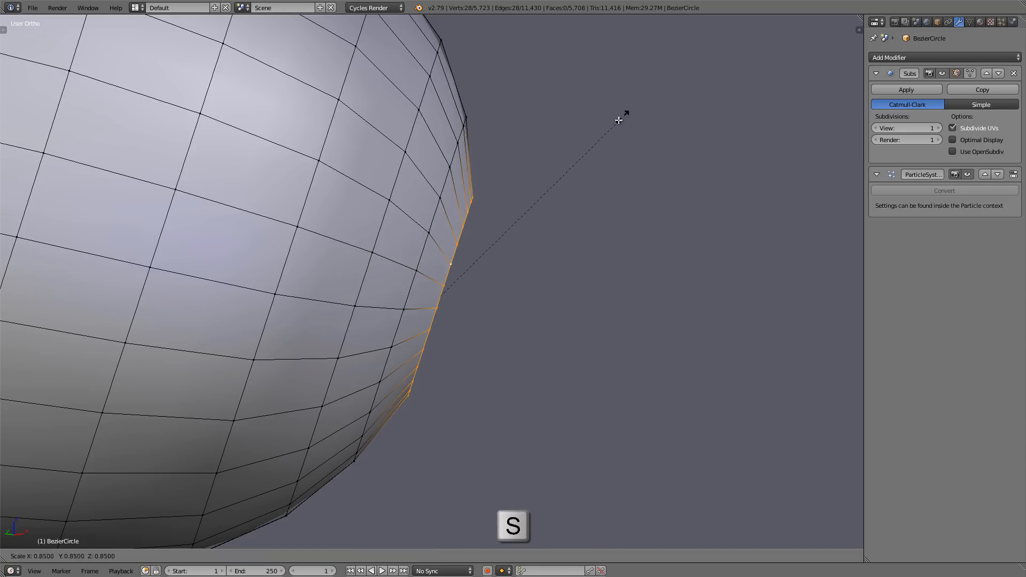
pyautogui.click(588, 144)
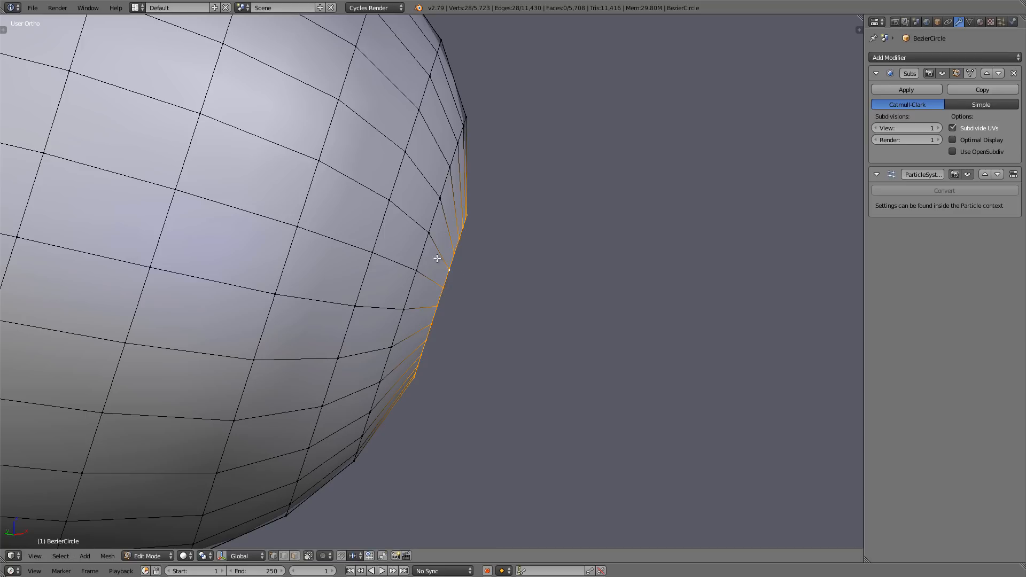
# - Extrude the hole's edge loop slightly outward and scale the new loop down to about 0.33
pyautogui.scroll(3, 448, 247)
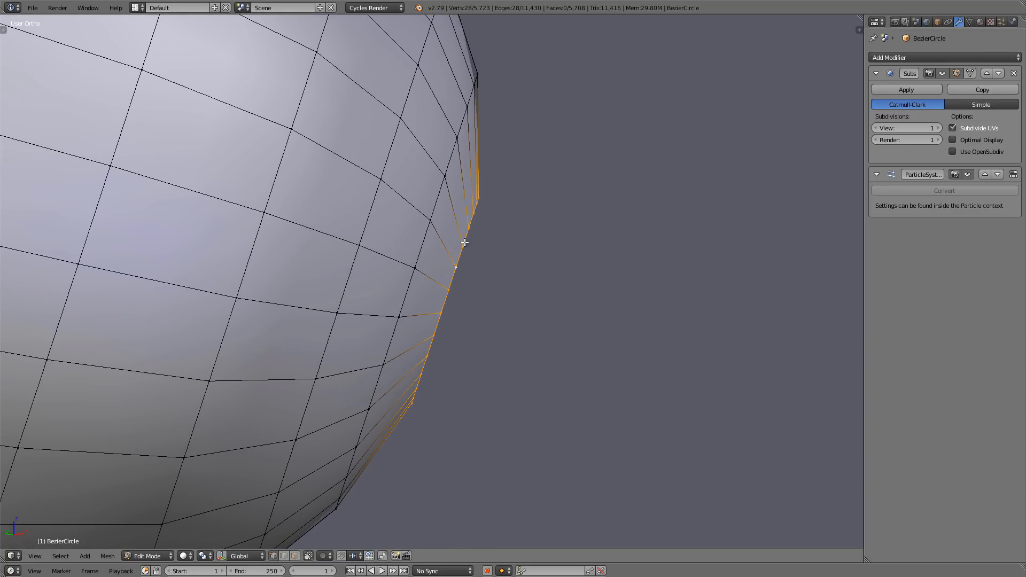
pyautogui.press('e')
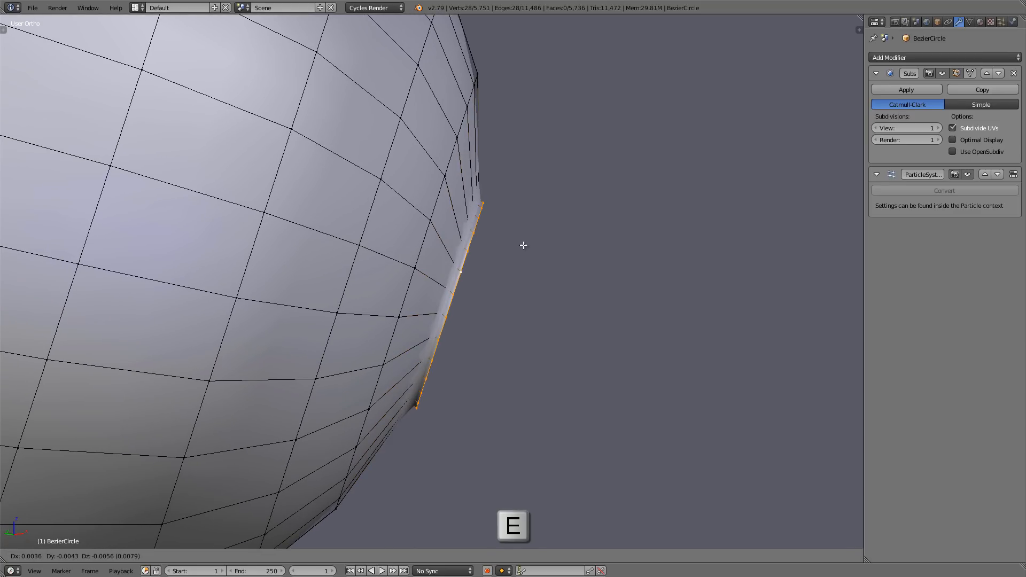
pyautogui.click(525, 243)
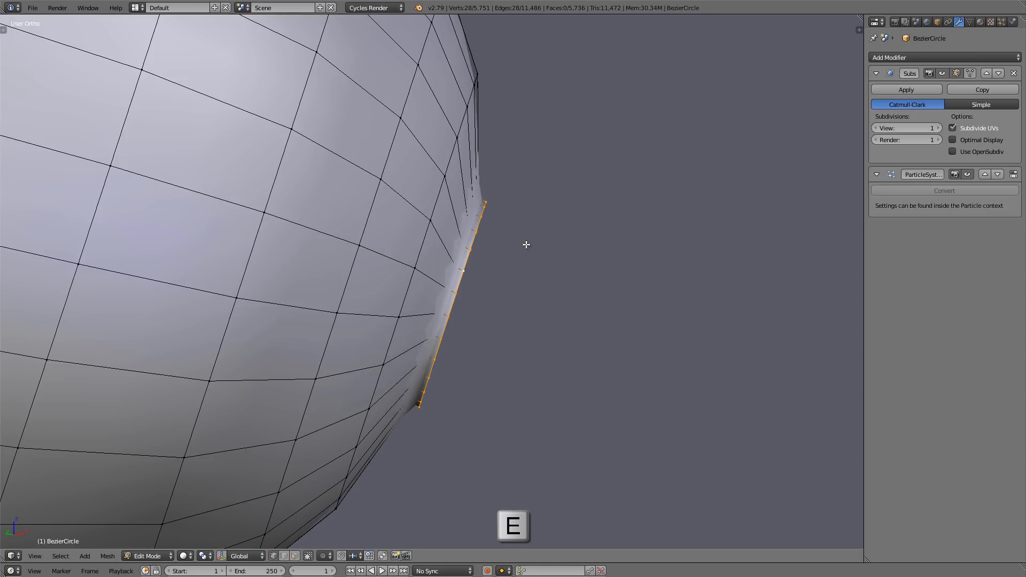
pyautogui.press('s')
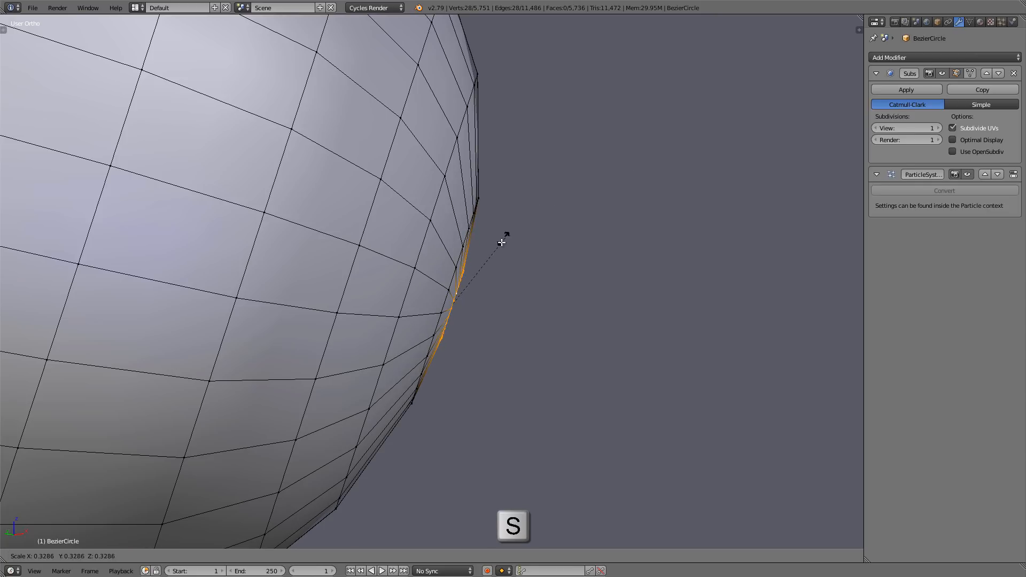
pyautogui.click(502, 243)
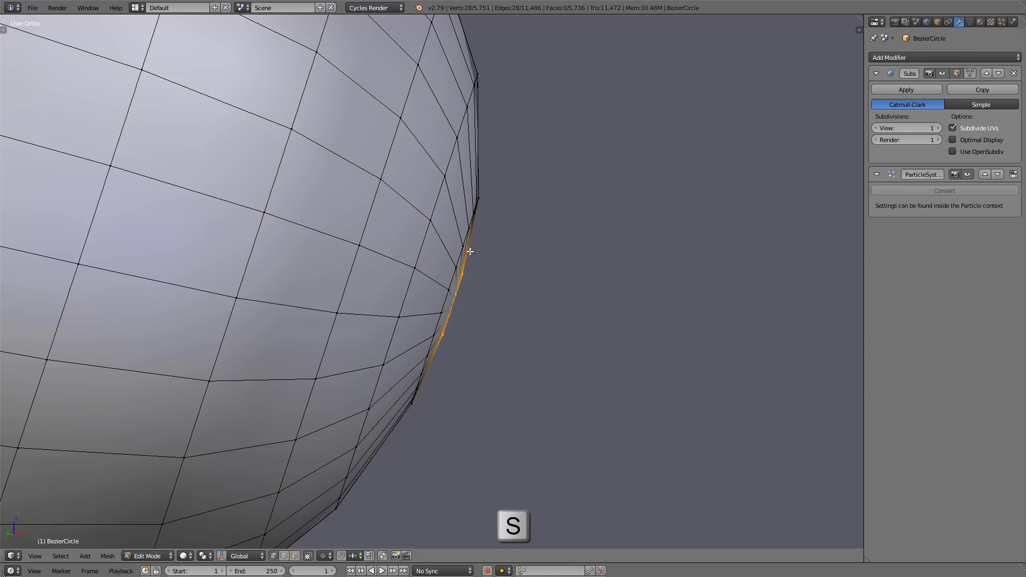
# - Fill the small remaining hole at the tip with a single face and inspect the closed end
pyautogui.moveTo(469, 252)
pyautogui.mouseDown(button='middle')
pyautogui.moveTo(490, 288)
pyautogui.moveTo(478, 251)
pyautogui.mouseUp(button='middle')
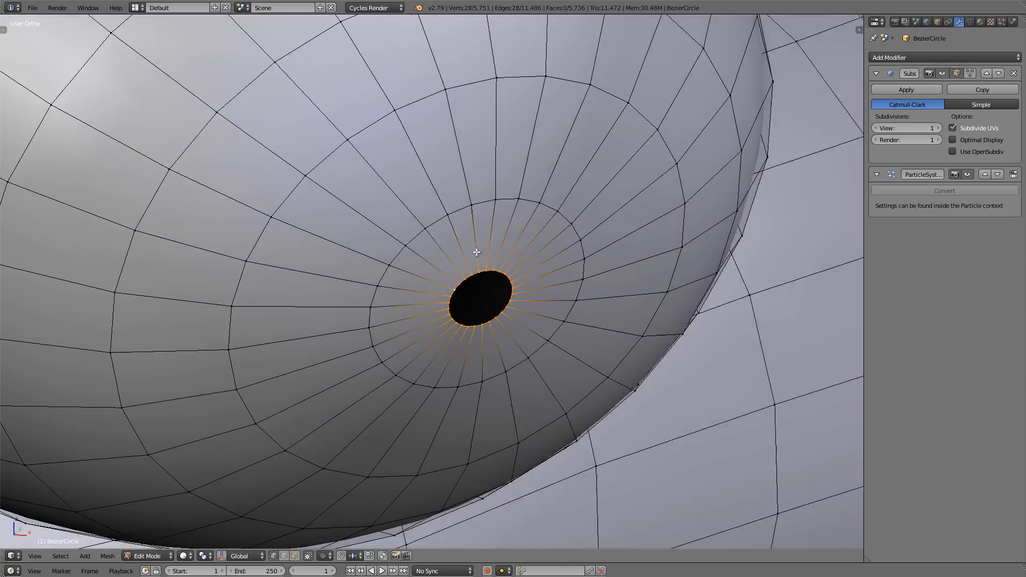
pyautogui.scroll(3, 537, 256)
pyautogui.press('f')
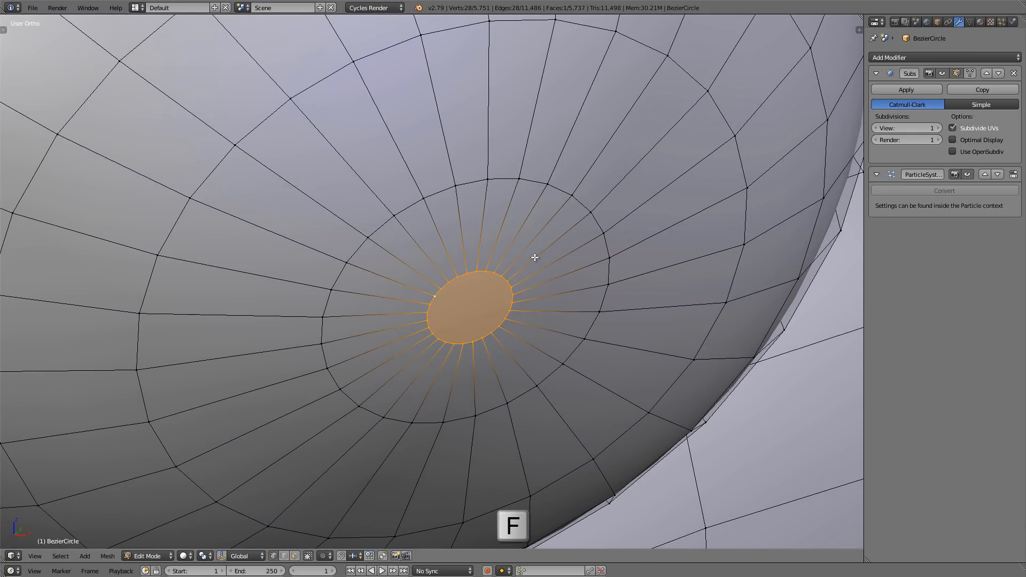
pyautogui.moveTo(502, 279); pyautogui.dragTo(473, 311, button='middle')
pyautogui.scroll(2, 473, 310)
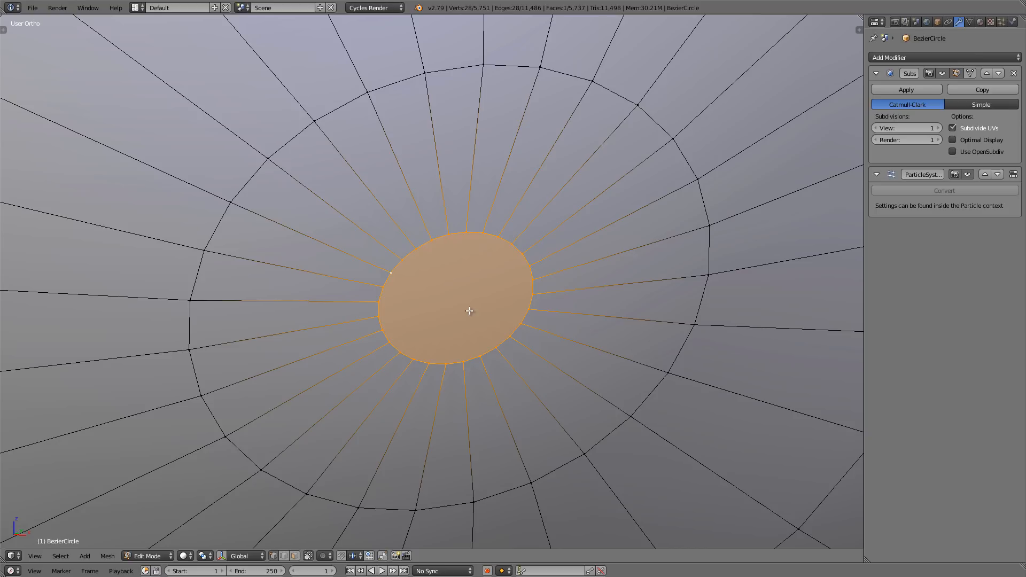
pyautogui.scroll(-7, 469, 311)
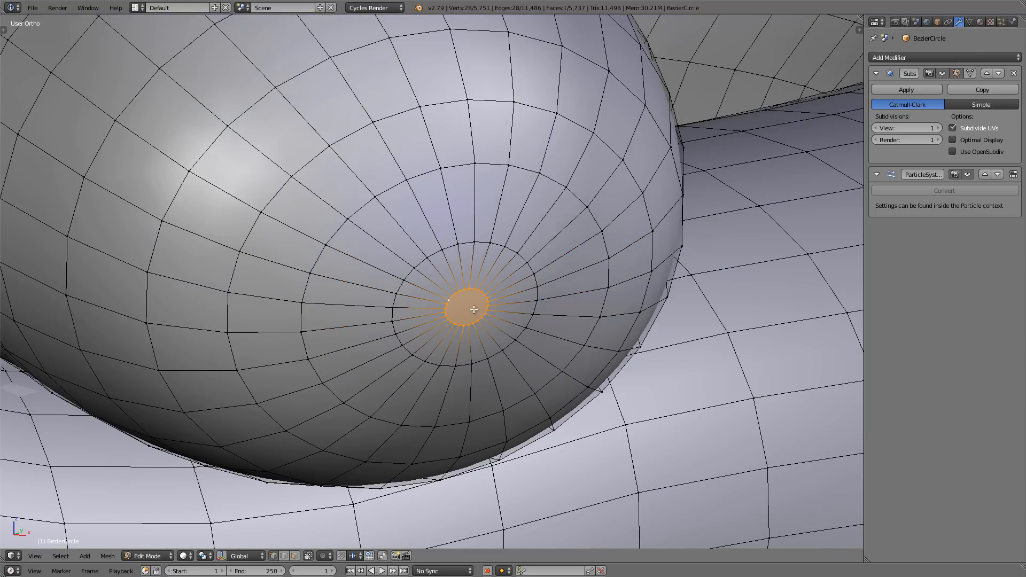
pyautogui.moveTo(472, 287)
pyautogui.mouseDown(button='middle')
pyautogui.moveTo(571, 284)
pyautogui.moveTo(456, 289)
pyautogui.moveTo(464, 285)
pyautogui.mouseUp(button='middle')
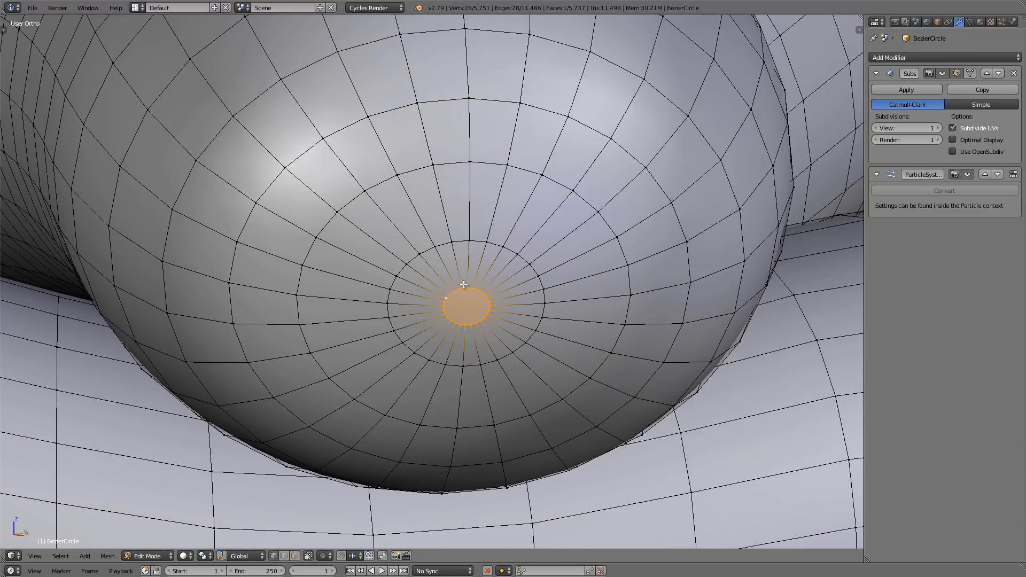
# - Leave mesh editing and inspect the pretzel's smoothed rounded end close up, from several angles and in full from above
pyautogui.press('Tab')
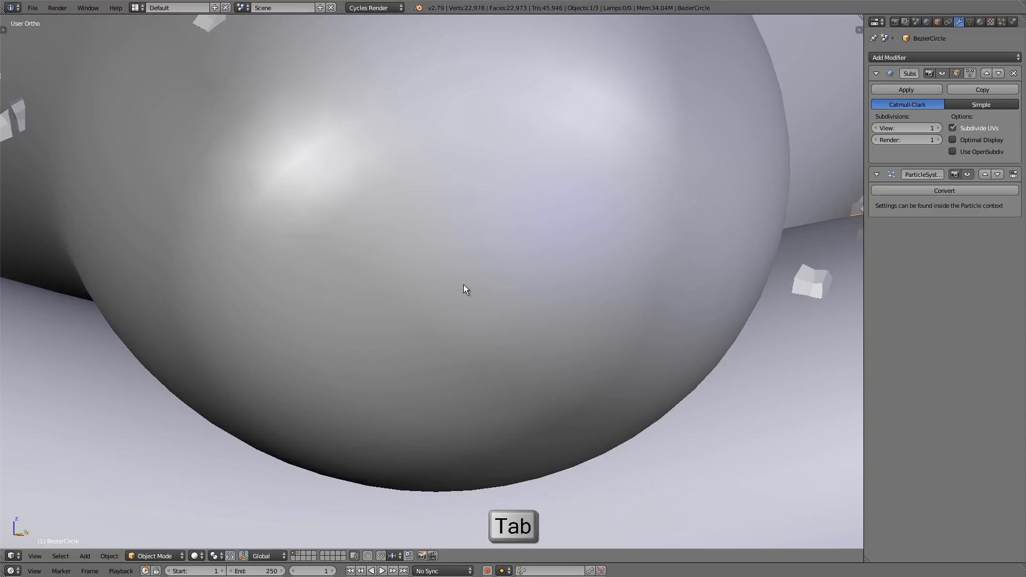
pyautogui.scroll(-4, 463, 284)
pyautogui.moveTo(431, 271); pyautogui.dragTo(330, 214, button='middle')
pyautogui.scroll(-8, 456, 258)
pyautogui.scroll(4, 217, 223)
pyautogui.moveTo(217, 223); pyautogui.dragTo(175, 260, button='middle')
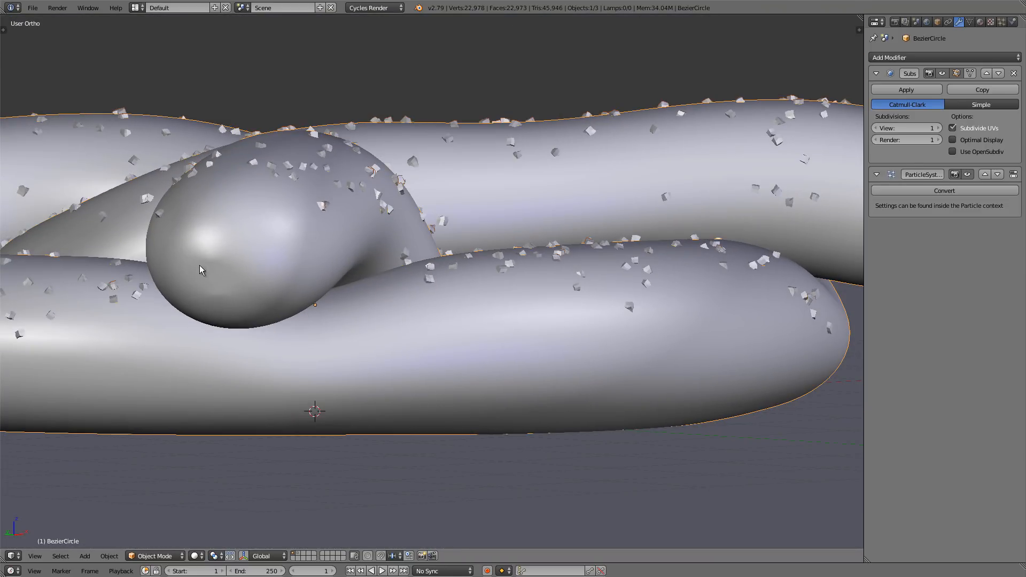
pyautogui.keyDown('shift'); pyautogui.moveTo(242, 248); pyautogui.dragTo(287, 274, button='middle'); pyautogui.keyUp('shift')
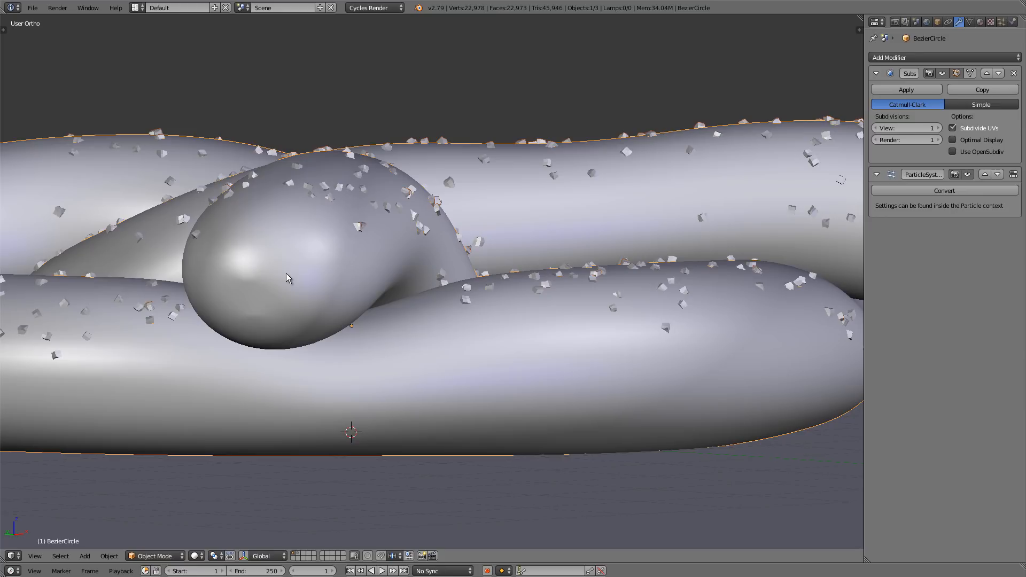
pyautogui.scroll(-3, 287, 274)
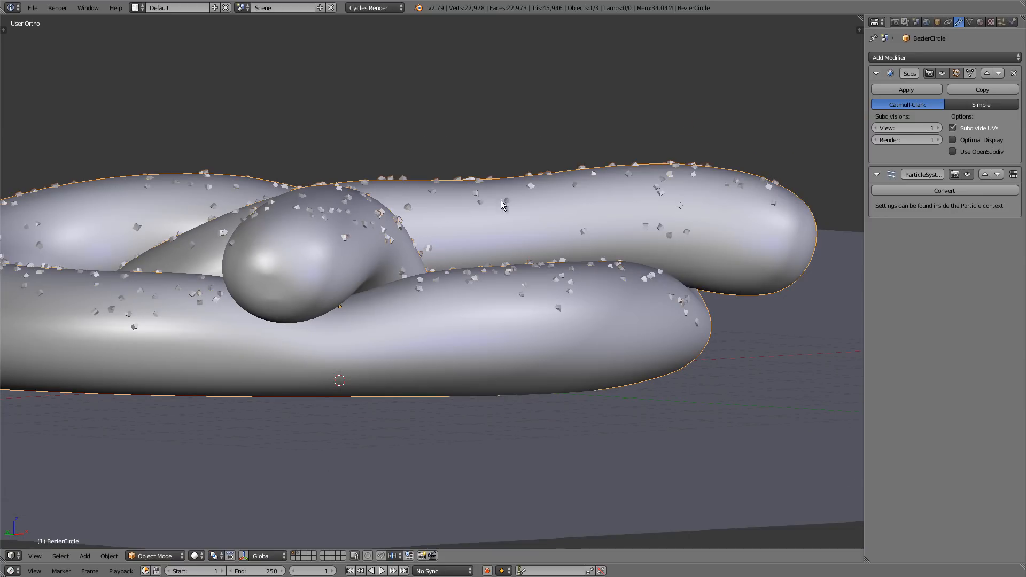
pyautogui.moveTo(502, 200); pyautogui.dragTo(396, 313, button='middle')
pyautogui.scroll(3, 511, 316)
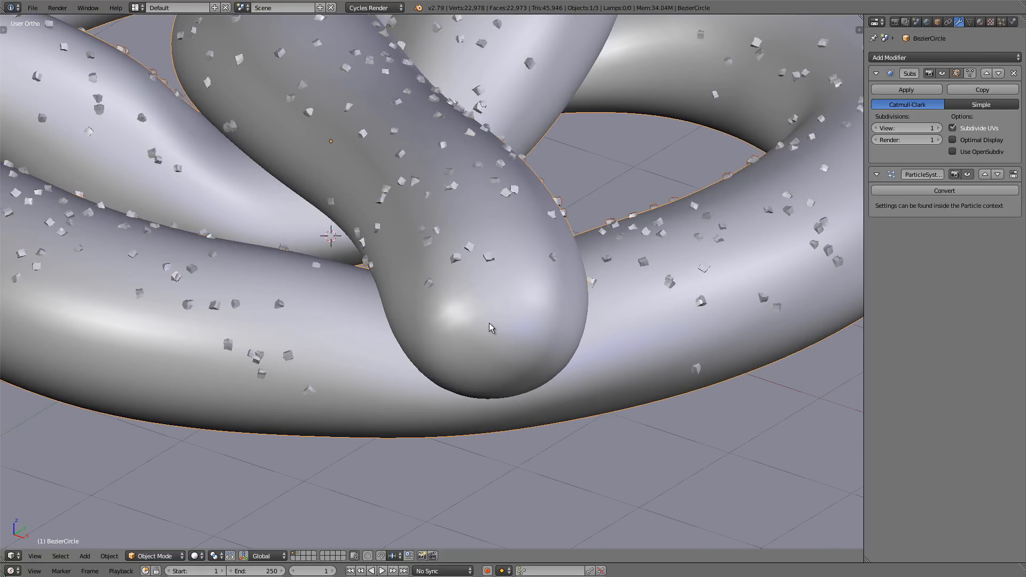
pyautogui.moveTo(488, 319)
pyautogui.mouseDown(button='middle')
pyautogui.moveTo(495, 349)
pyautogui.moveTo(503, 330)
pyautogui.mouseUp(button='middle')
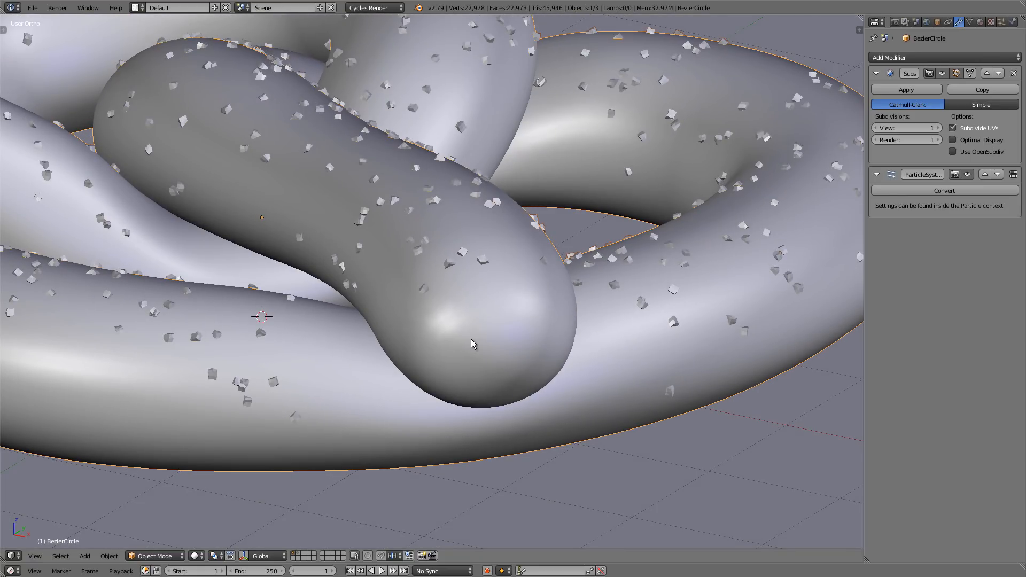
pyautogui.press('KP_7')
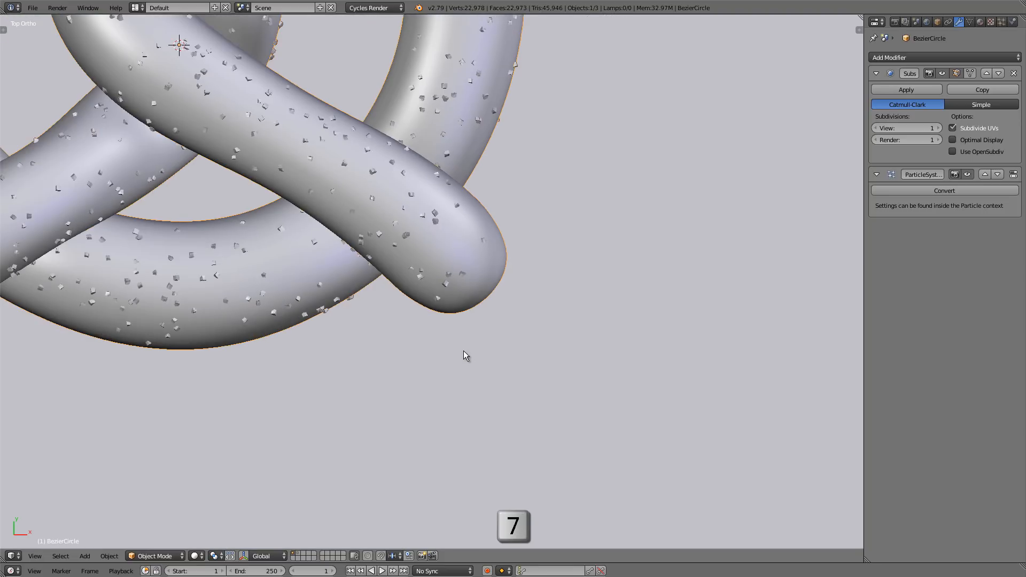
pyautogui.scroll(-5, 502, 291)
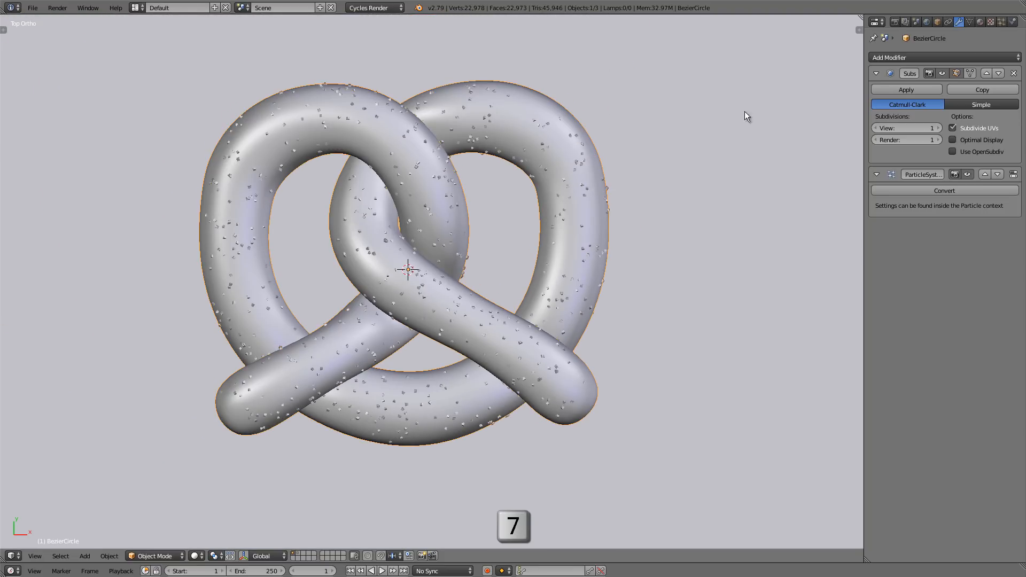
pyautogui.keyDown('shift'); pyautogui.moveTo(694, 176); pyautogui.dragTo(698, 202, button='middle'); pyautogui.keyUp('shift')
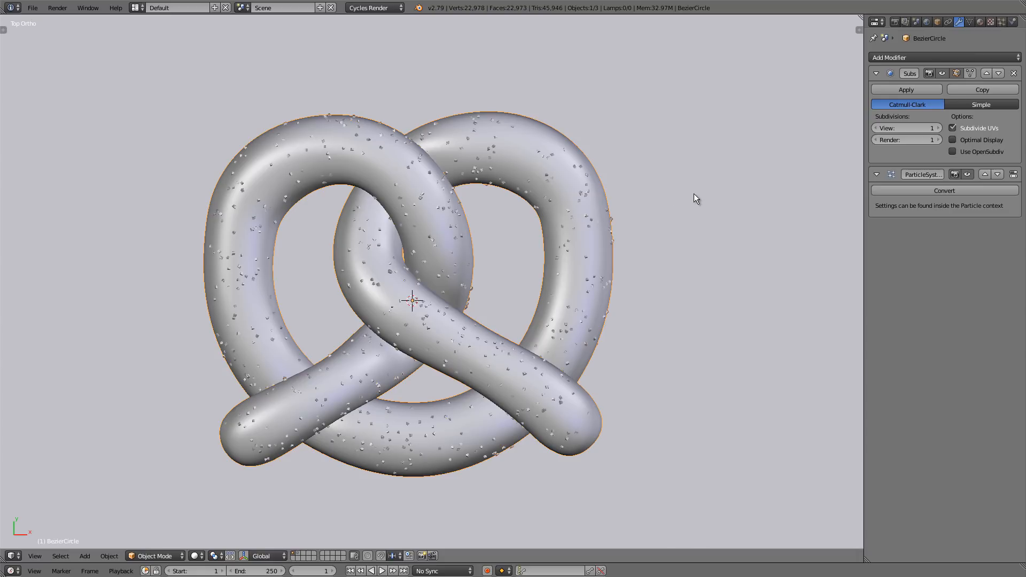
# - Hide the ground plane and turn off the viewport display of the pretzel's salt particle system
pyautogui.rightClick(732, 181)
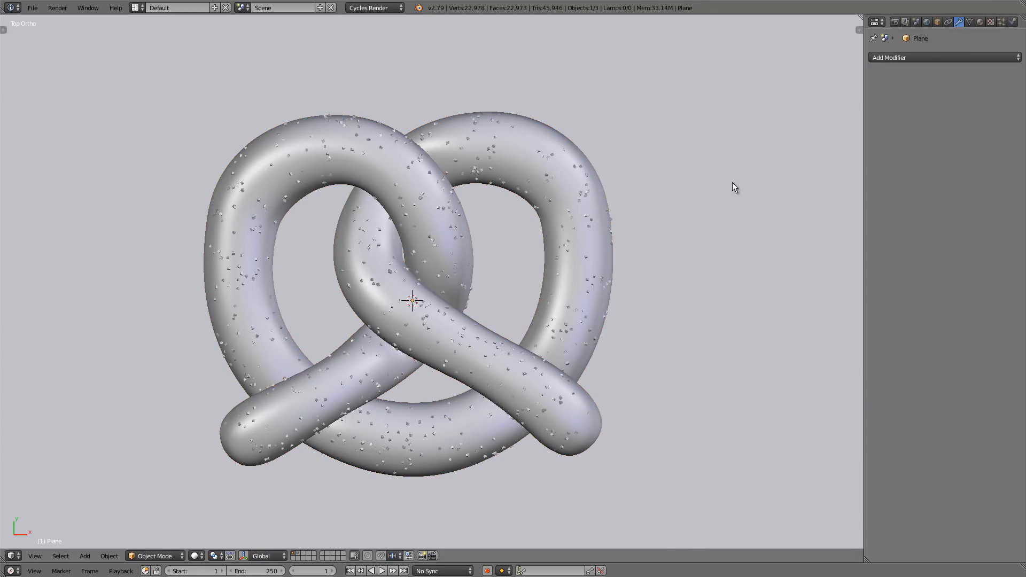
pyautogui.press('h')
pyautogui.scroll(3, 488, 291)
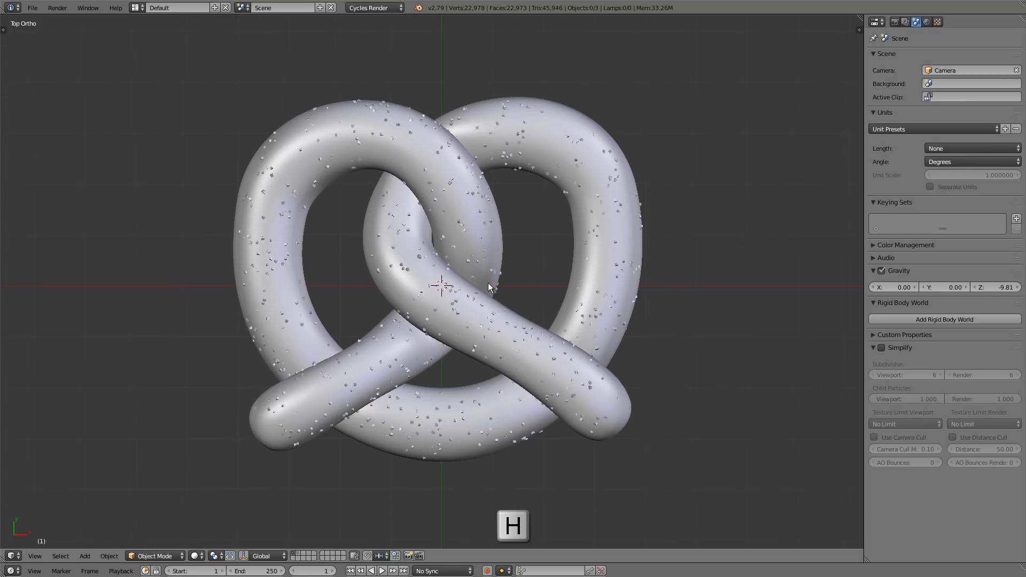
pyautogui.rightClick(480, 239)
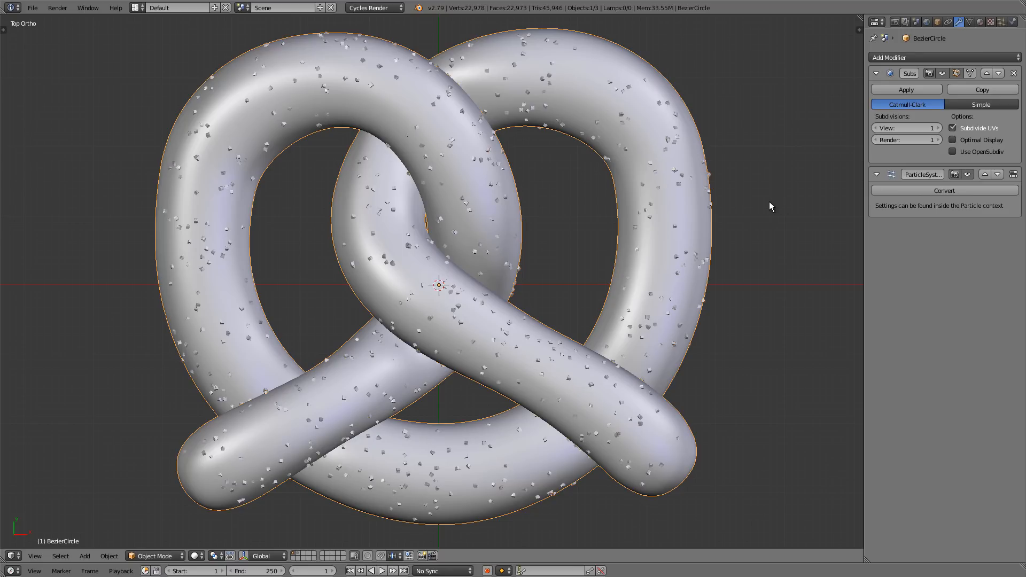
pyautogui.click(967, 175)
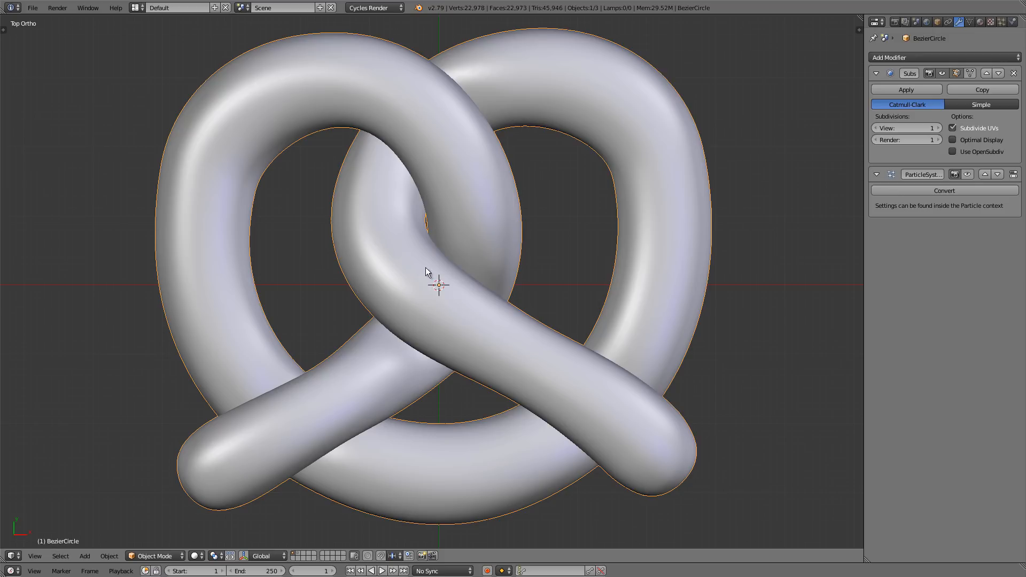
# - Add a mesh plane, show the scene in wireframe and delete the plane's two left vertices, leaving a single edge
pyautogui.hotkey('shift', 'a')
pyautogui.moveTo(562, 237)
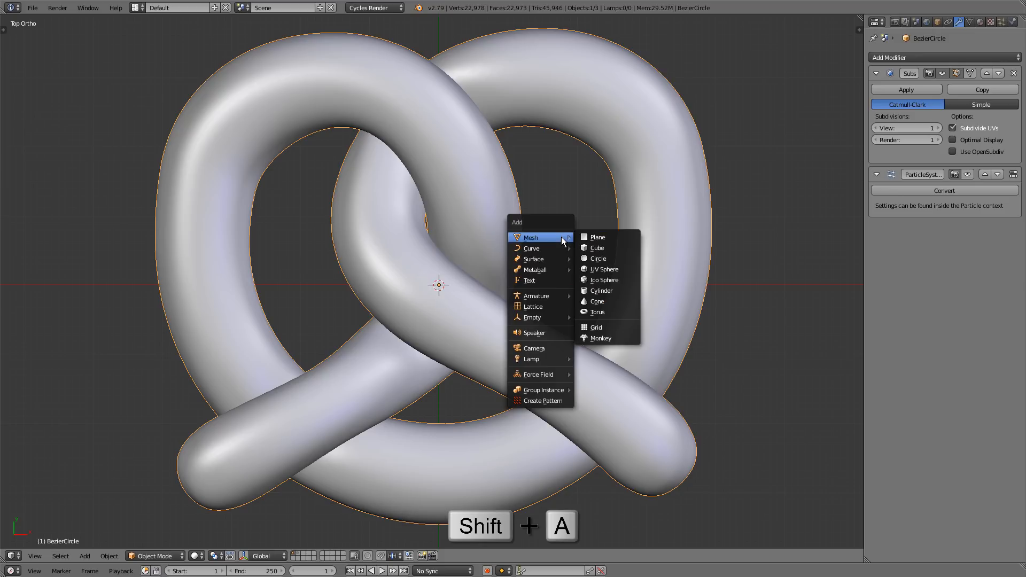
pyautogui.click(598, 238)
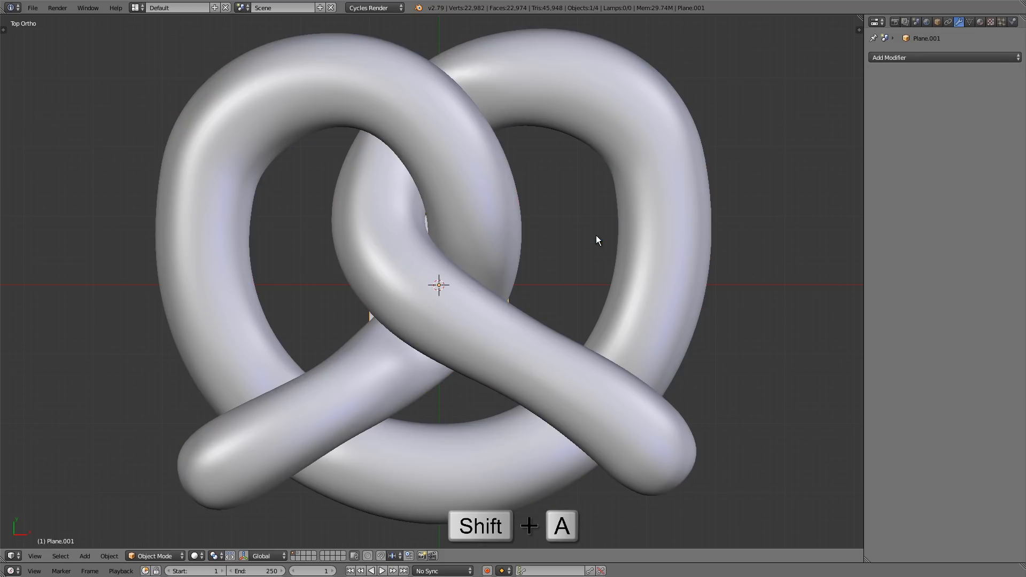
pyautogui.press('z')
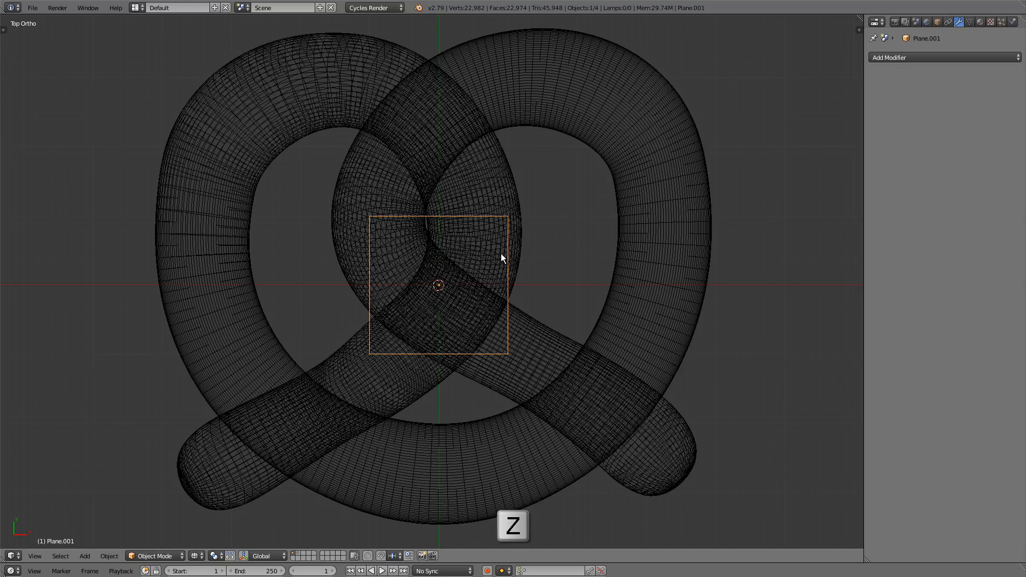
pyautogui.press('Tab')
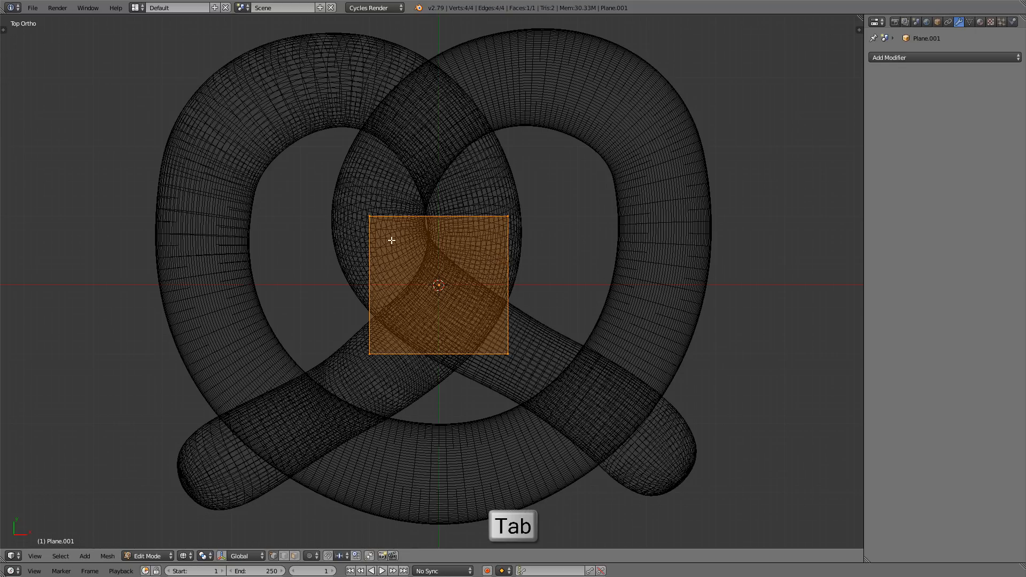
pyautogui.rightClick(368, 227)
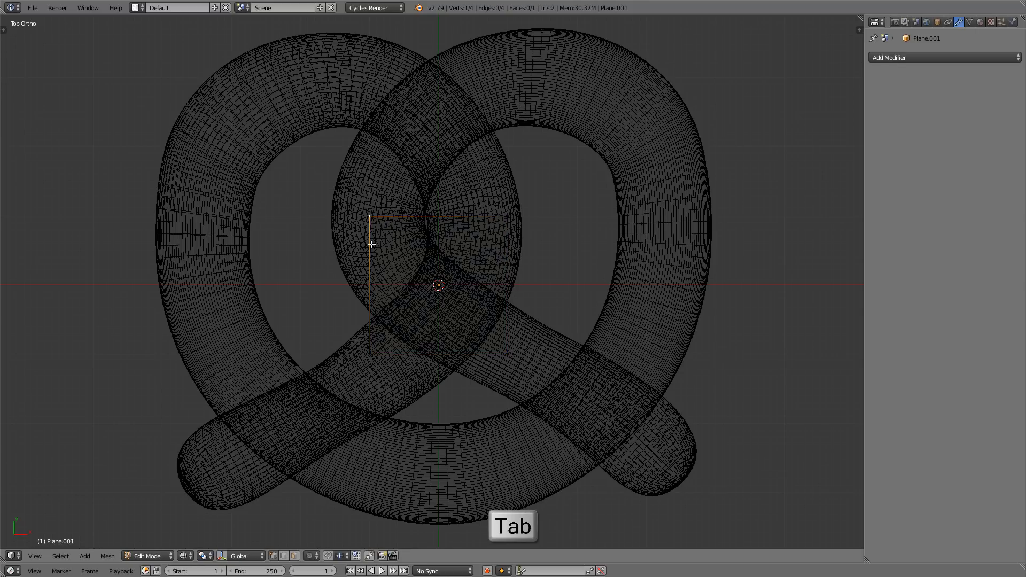
pyautogui.keyDown('shift'); pyautogui.rightClick(364, 347); pyautogui.keyUp('shift')
pyautogui.press('x')
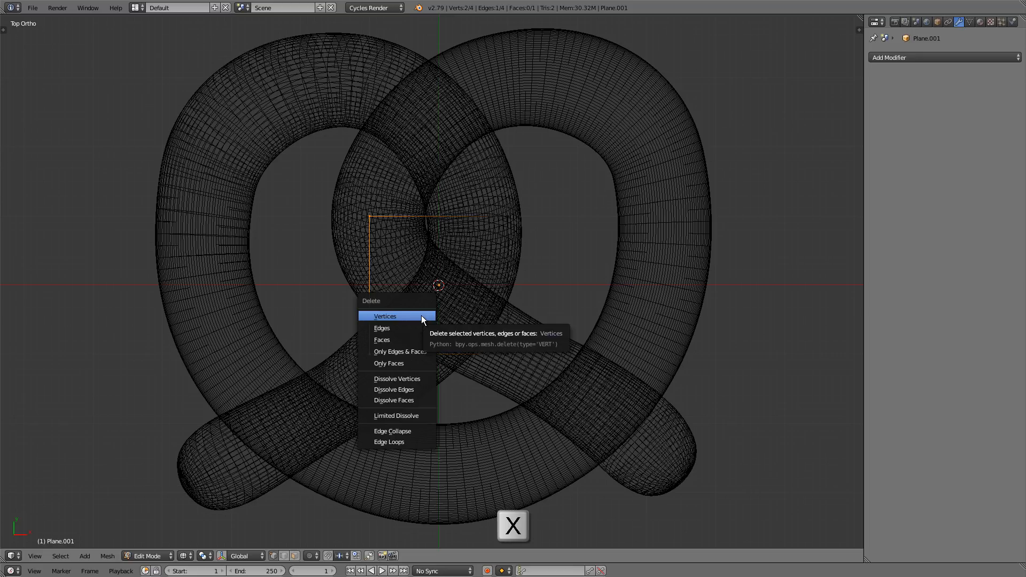
pyautogui.click(422, 317)
# - Select the whole remaining edge and move it into the pretzel's right-hand opening
pyautogui.press('a')
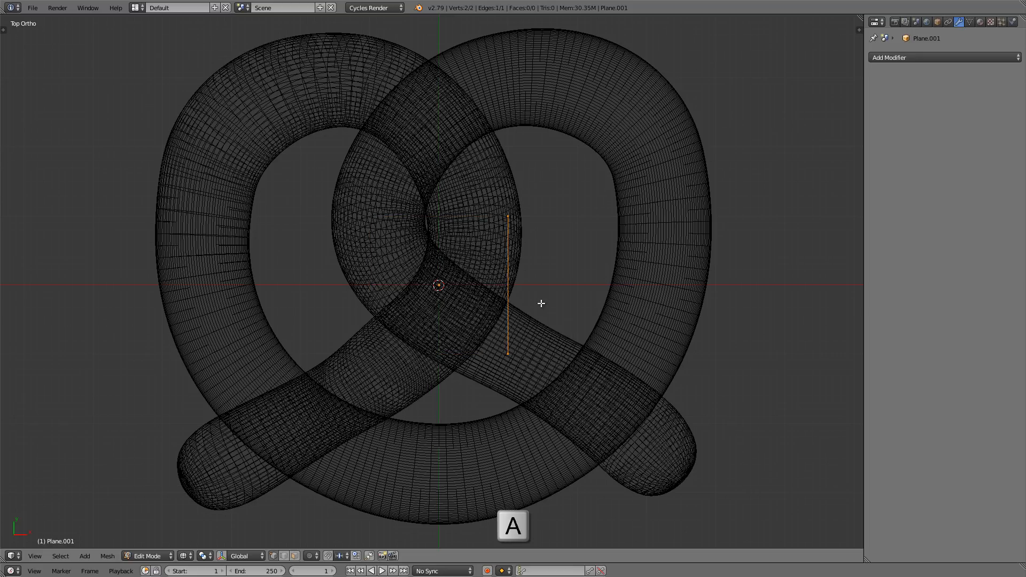
pyautogui.press('g')
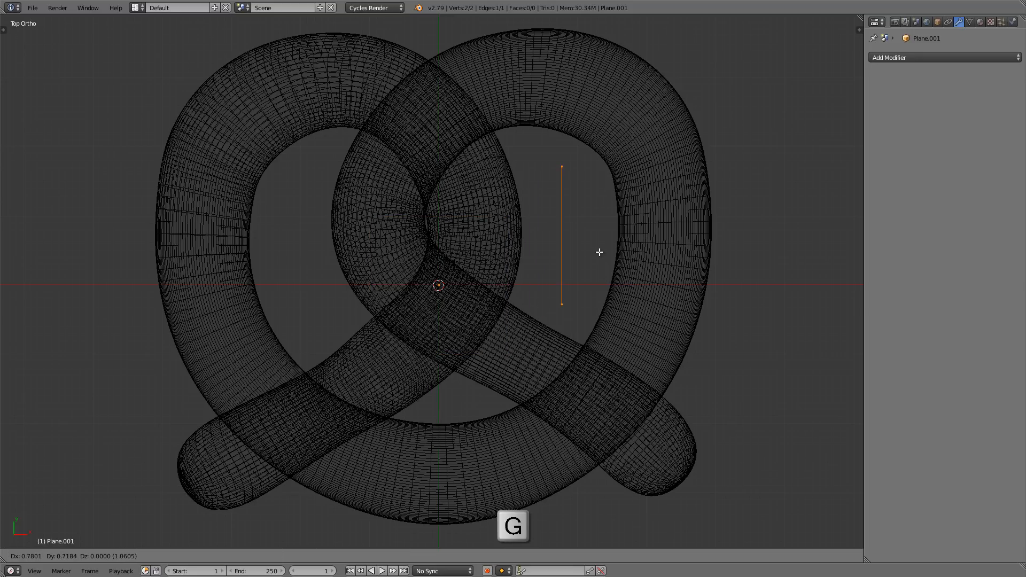
pyautogui.click(601, 255)
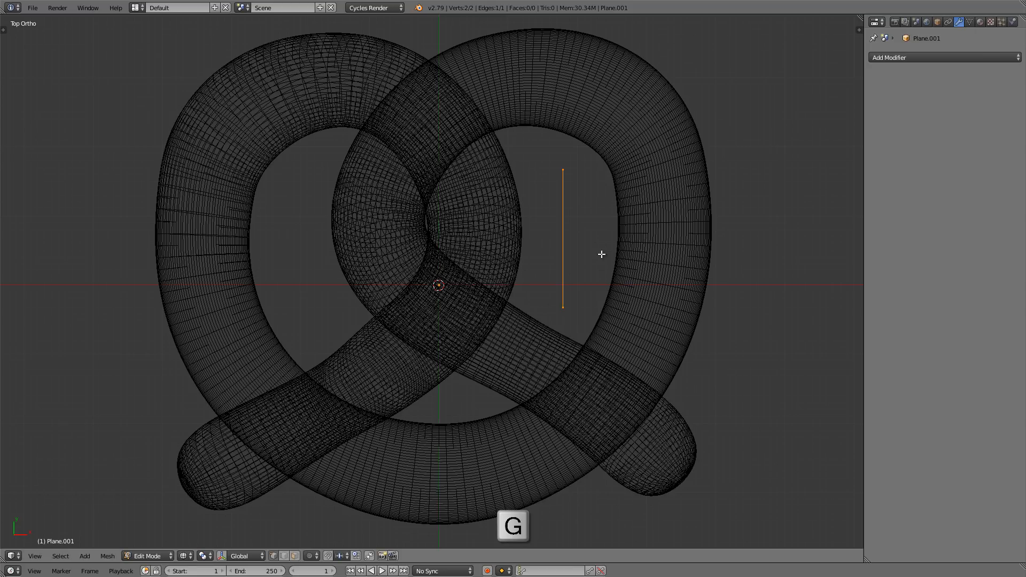
# - Return to solid shading and enable snapping with Face as the snap element
pyautogui.press('z')
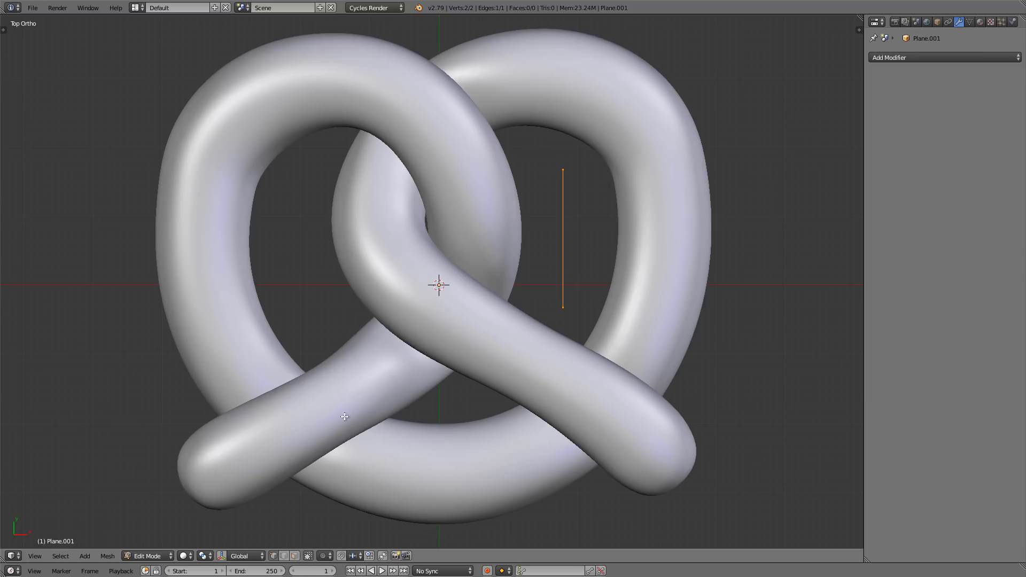
pyautogui.click(339, 558)
pyautogui.click(353, 556)
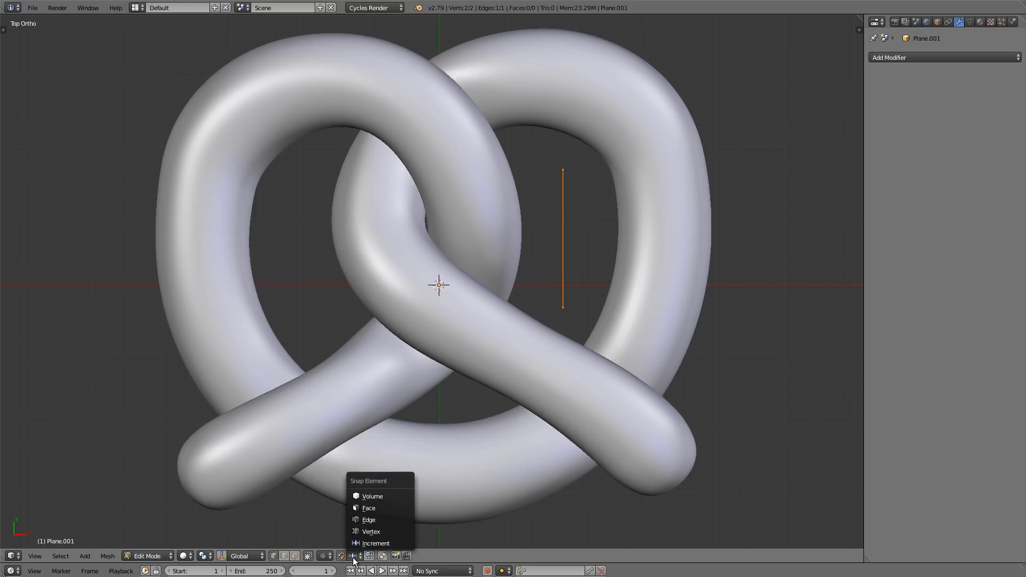
pyautogui.click(375, 508)
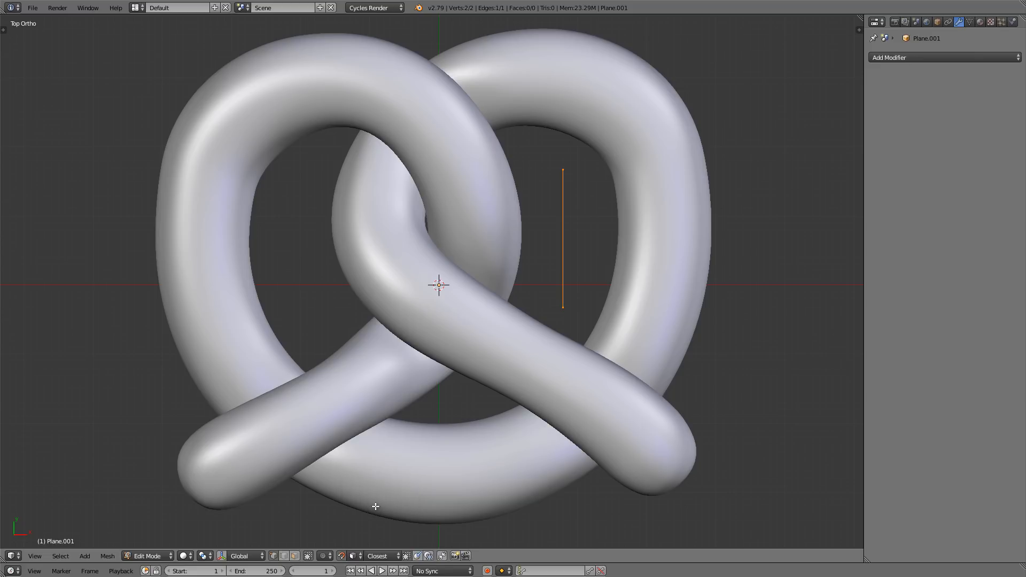
# - Move the edge's lower vertex so it snaps onto the pretzel's surface near the right arm's rounded tip
pyautogui.rightClick(567, 308)
pyautogui.press('g')
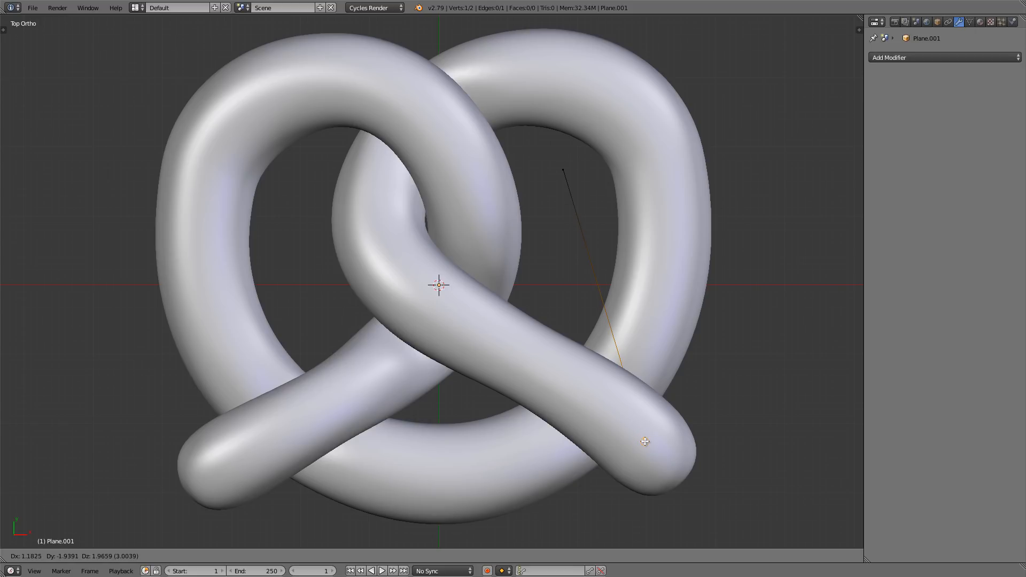
pyautogui.click(645, 441)
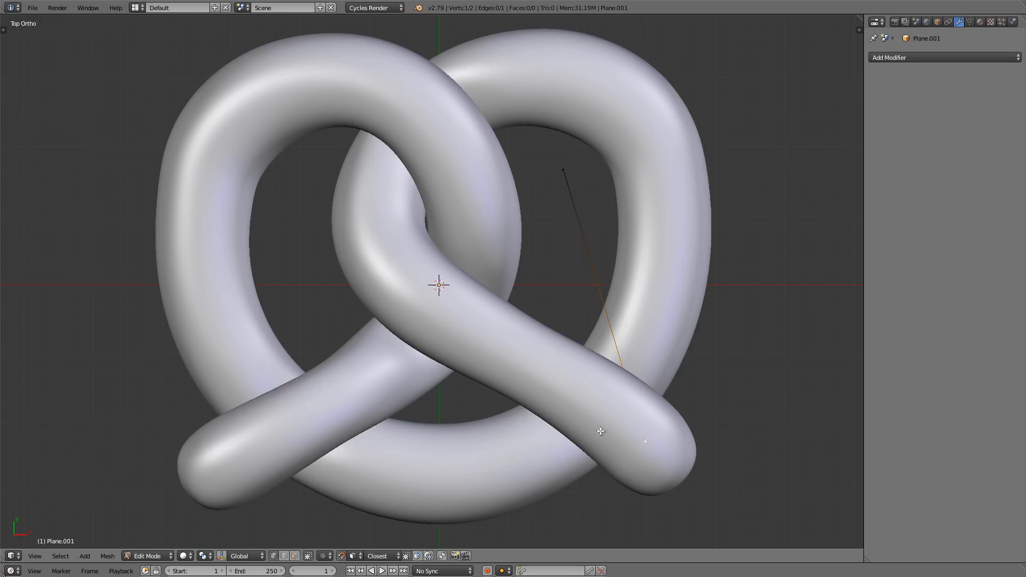
pyautogui.moveTo(601, 420); pyautogui.dragTo(664, 347, button='middle')
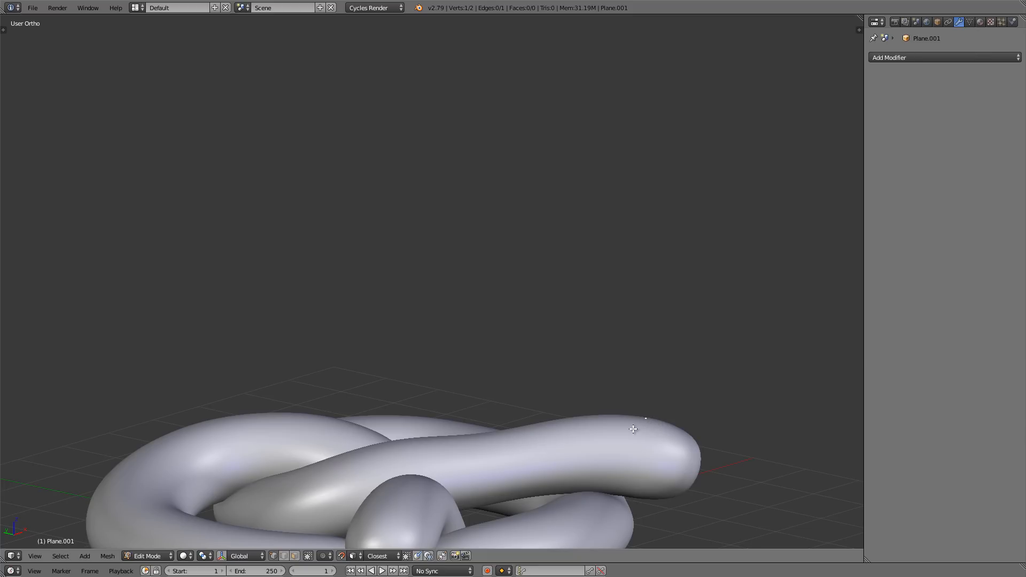
# - From the top view, snap the edge's other vertex onto the right arm, a little further up from the tip
pyautogui.press('KP_7')
pyautogui.keyDown('shift'); pyautogui.moveTo(495, 348); pyautogui.dragTo(568, 345, button='middle'); pyautogui.keyUp('shift')
pyautogui.rightClick(556, 184)
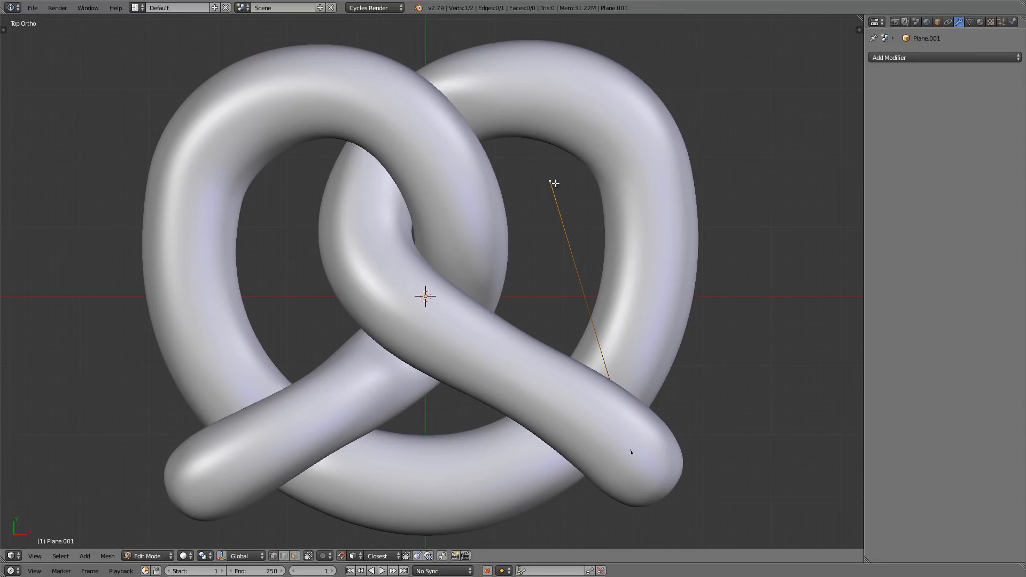
pyautogui.press('g')
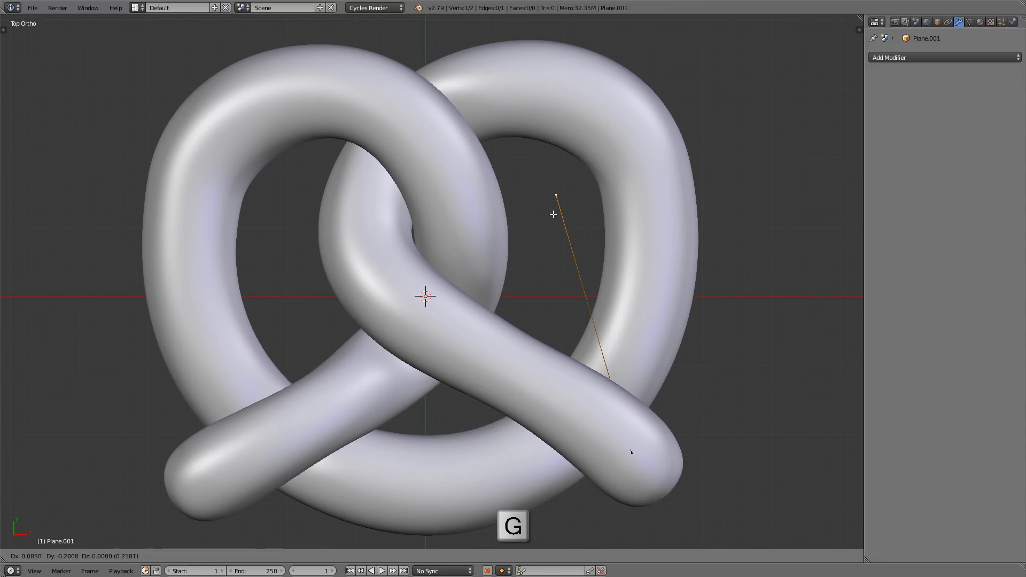
pyautogui.click(599, 422)
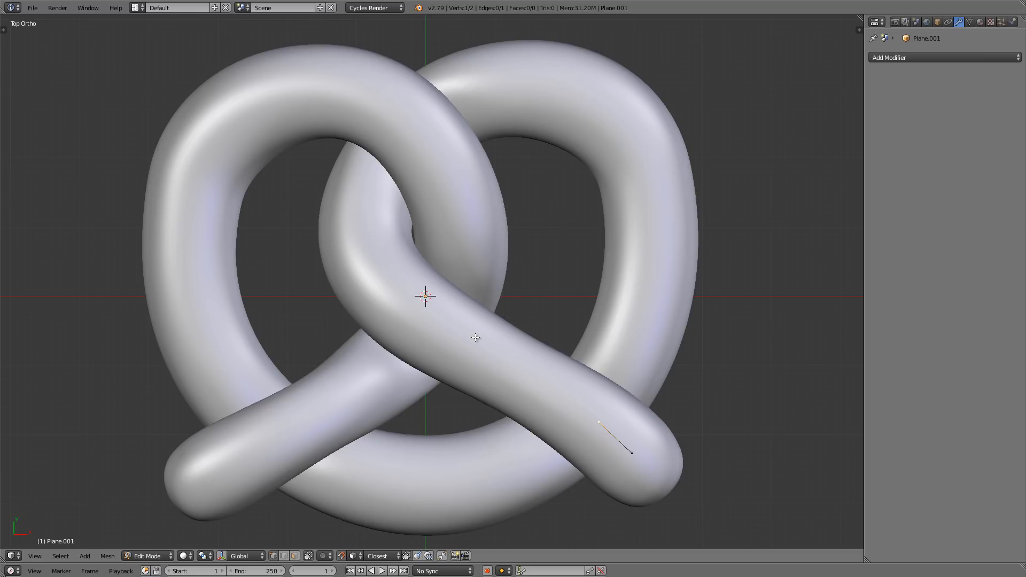
pyautogui.keyDown('shift'); pyautogui.moveTo(639, 430); pyautogui.dragTo(649, 427, button='middle'); pyautogui.keyUp('shift')
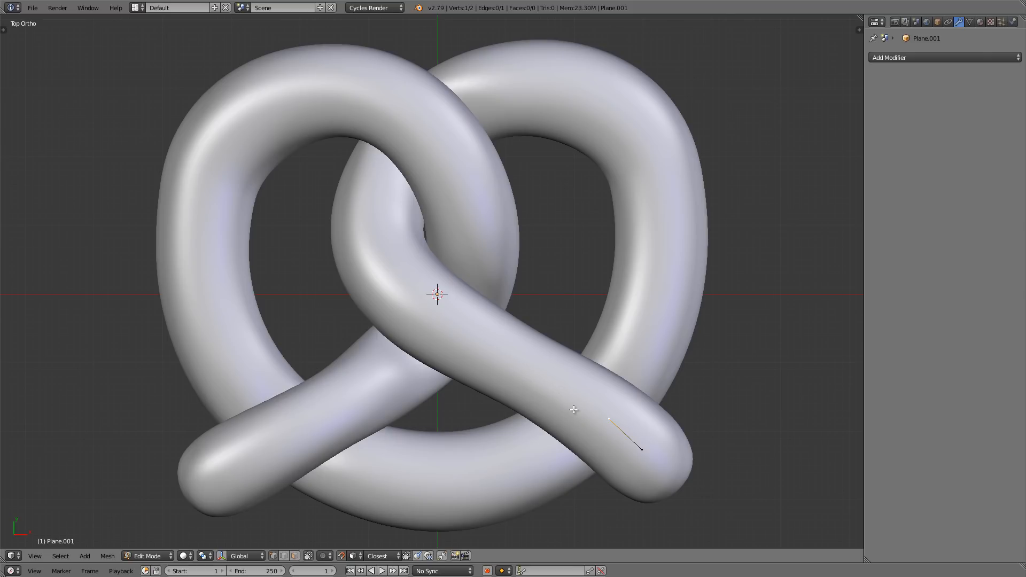
# - Extrude three surface-snapped vertices up the right arm from the line's upper end to just below the pretzel's centre
pyautogui.press('e')
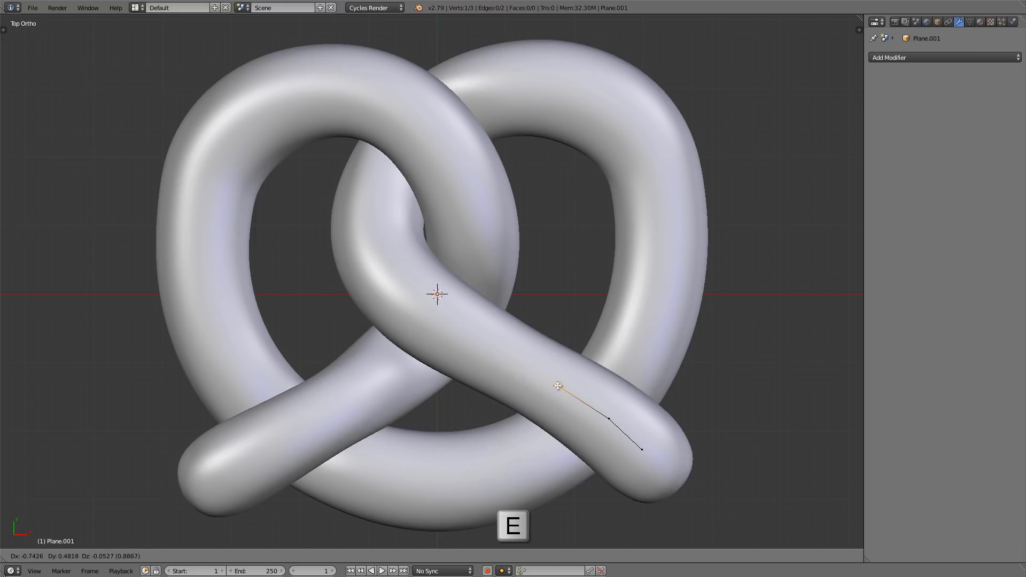
pyautogui.click(558, 385)
pyautogui.press('e')
pyautogui.click(497, 347)
pyautogui.press('e')
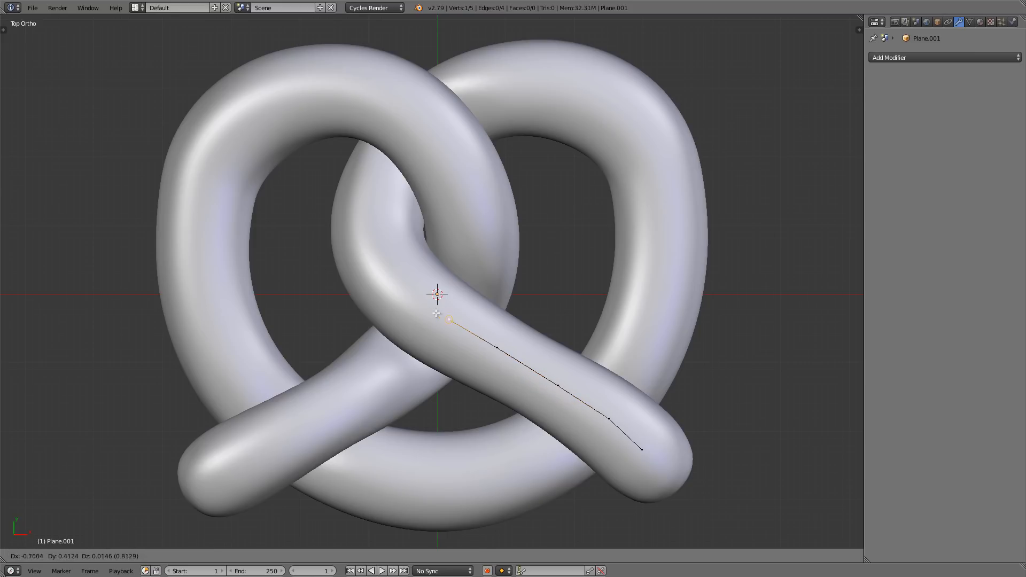
pyautogui.click(429, 311)
# - Extrude three more snapped vertices around the strand's central bend, ending just before it passes under the upper crossing
pyautogui.press('e')
pyautogui.click(386, 265)
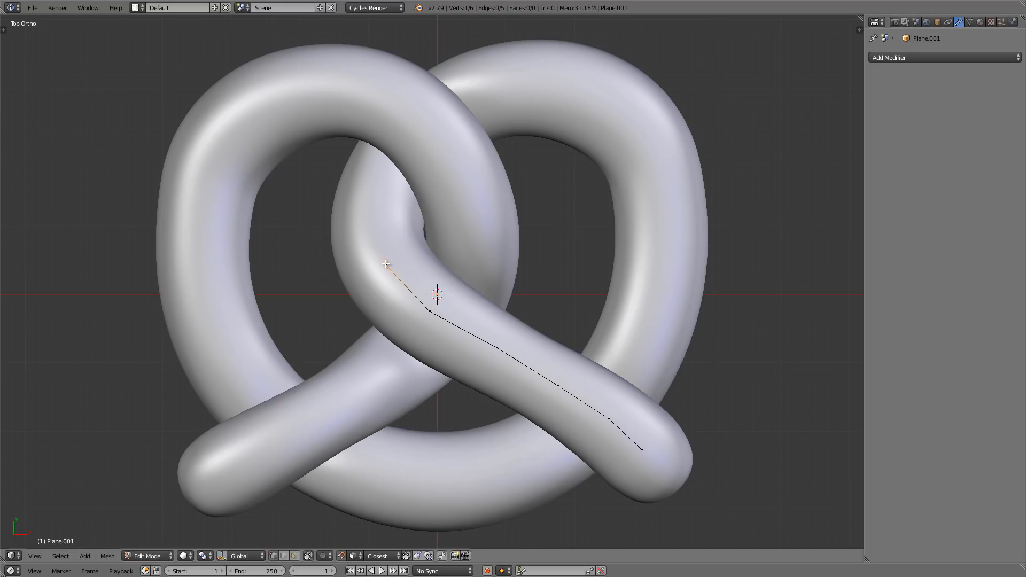
pyautogui.press('e')
pyautogui.click(373, 209)
pyautogui.press('e')
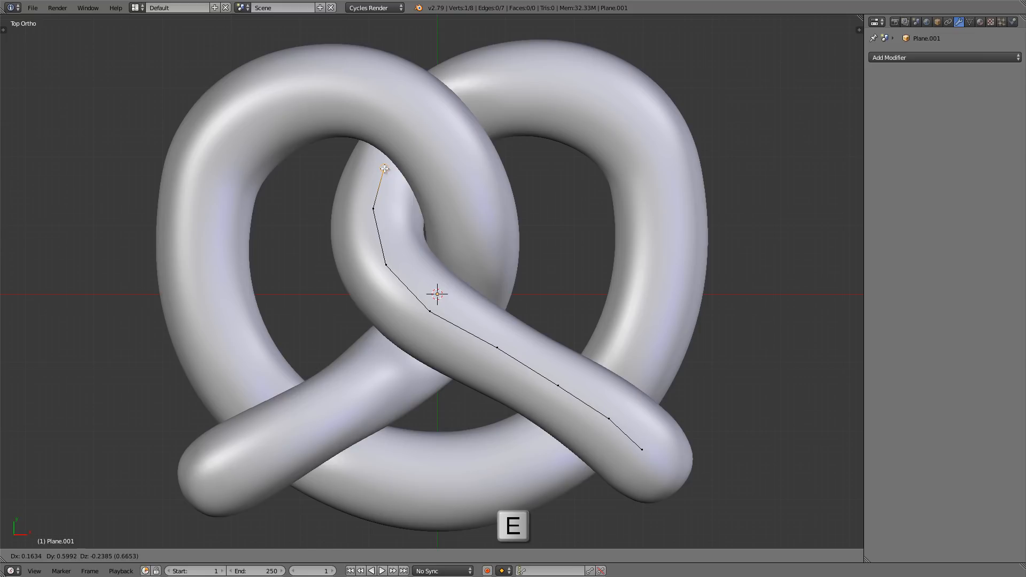
pyautogui.click(384, 169)
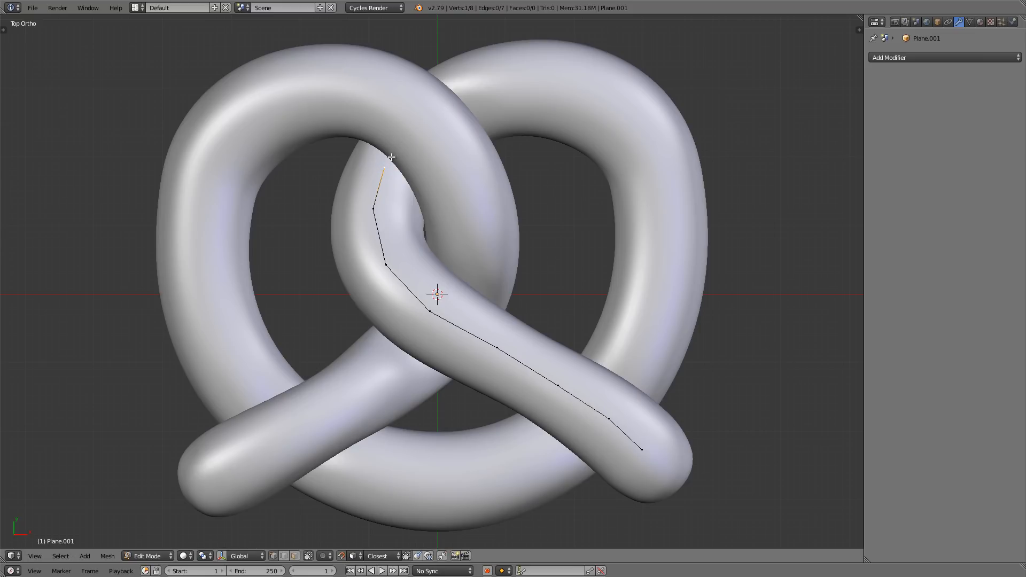
# - Extrude five snapped vertices over the overlapping strand at the upper crossing, ending at the start of the right loop
pyautogui.press('e')
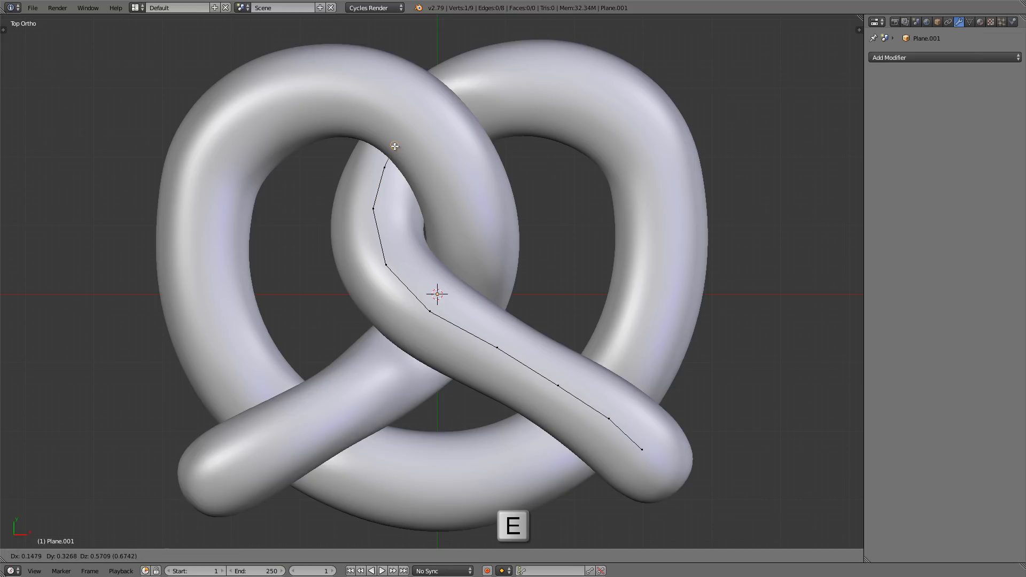
pyautogui.click(395, 145)
pyautogui.press('e')
pyautogui.click(408, 124)
pyautogui.press('e')
pyautogui.click(431, 105)
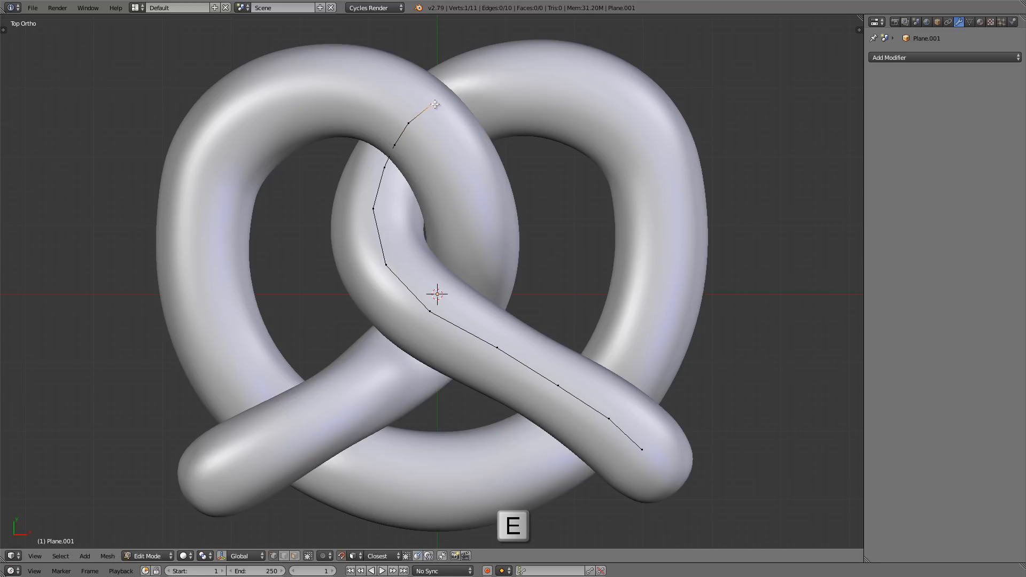
pyautogui.press('e')
pyautogui.click(452, 98)
pyautogui.press('e')
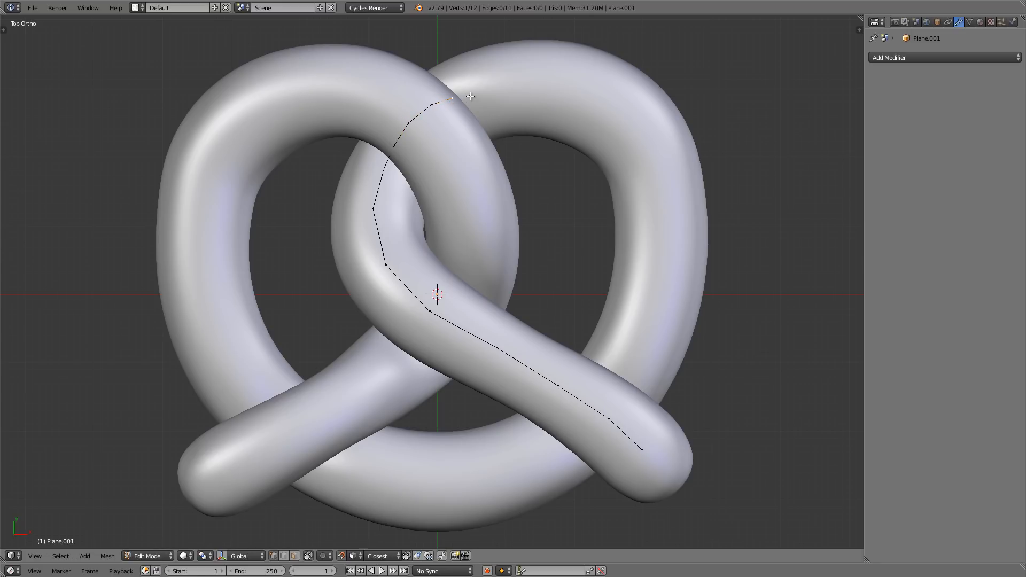
pyautogui.click(473, 95)
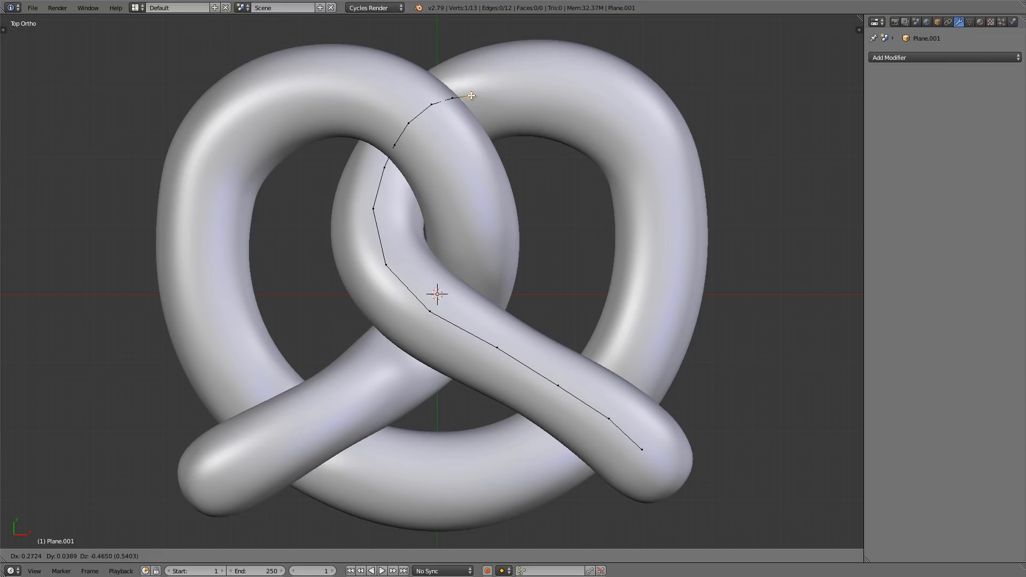
# - Examine from an oblique angle how the traced line climbs over the upper crossing and meets the right loop
pyautogui.moveTo(451, 166); pyautogui.dragTo(473, 147, button='middle')
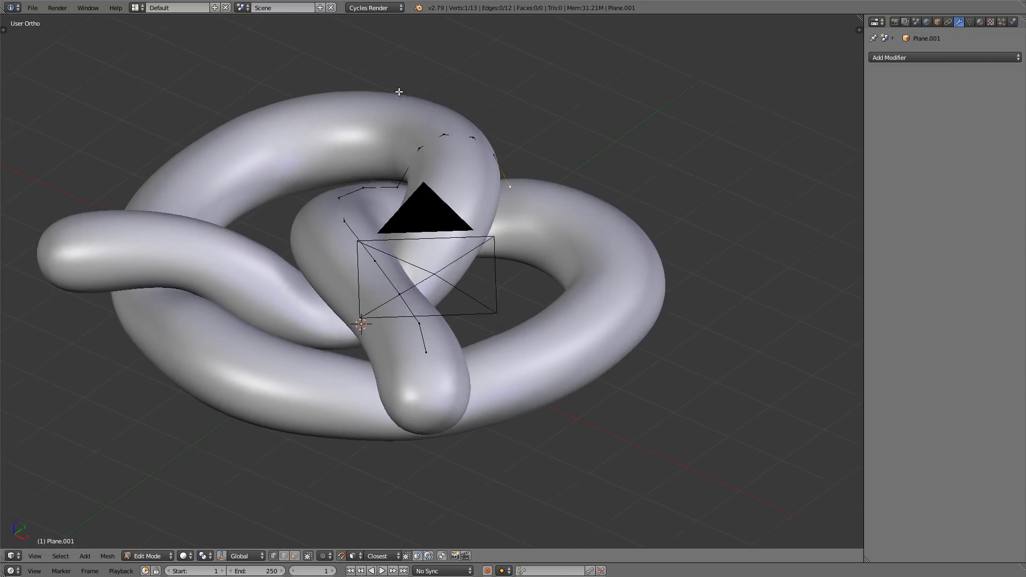
pyautogui.scroll(3, 473, 147)
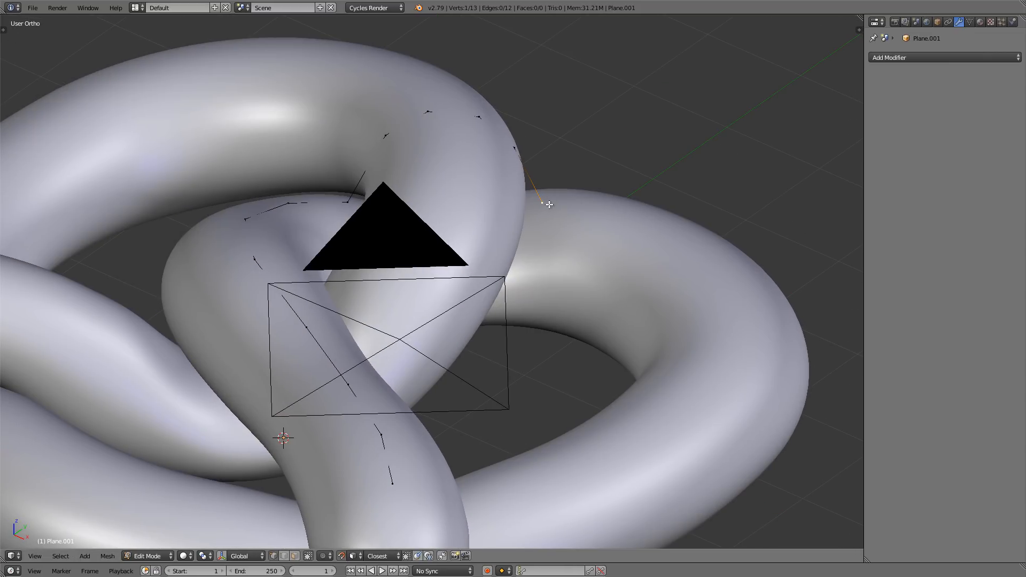
pyautogui.press('g')
pyautogui.rightClick(594, 205)
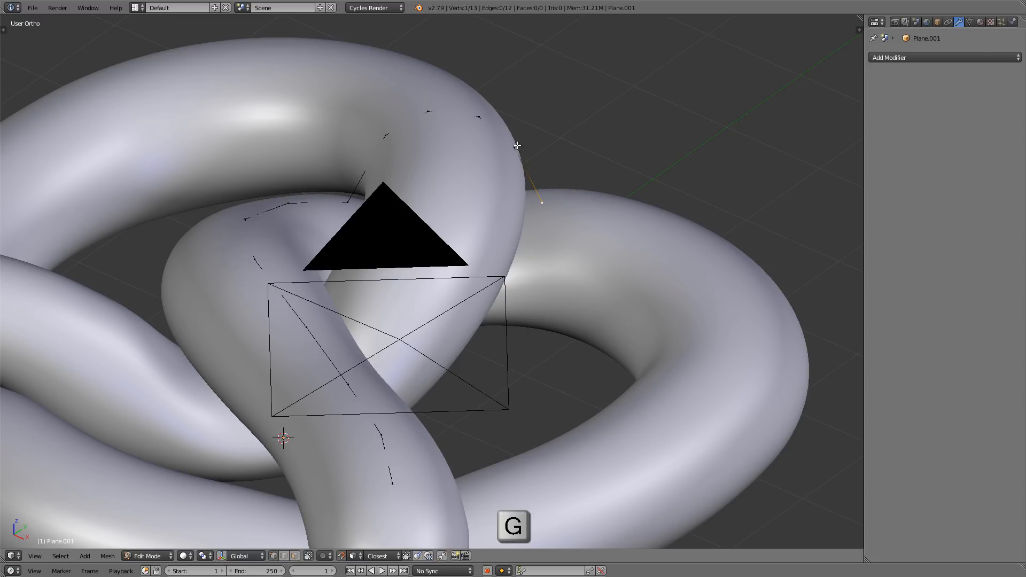
pyautogui.keyDown('shift'); pyautogui.moveTo(486, 139); pyautogui.dragTo(496, 165, button='middle'); pyautogui.keyUp('shift')
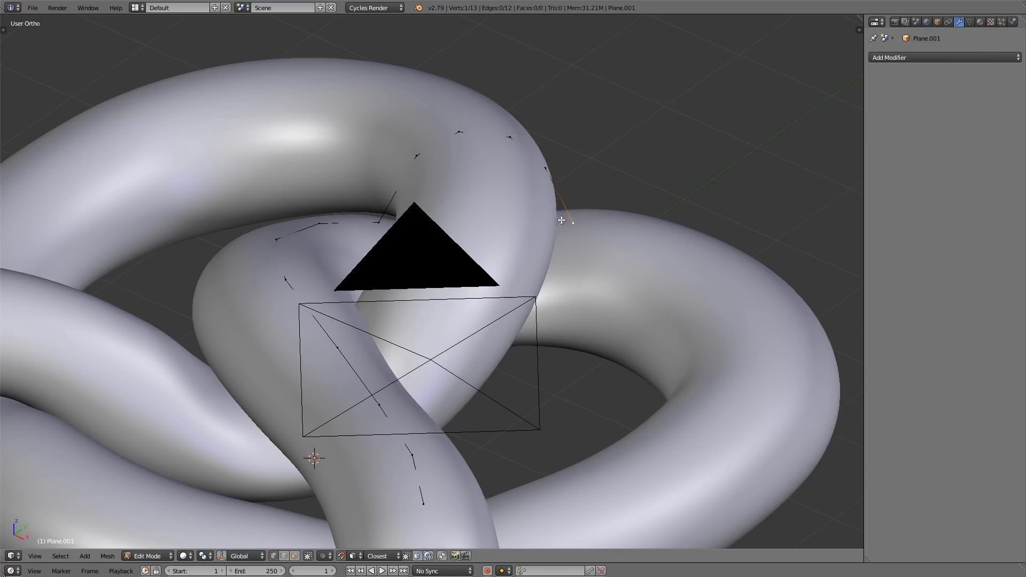
pyautogui.moveTo(387, 214); pyautogui.dragTo(526, 209, button='middle')
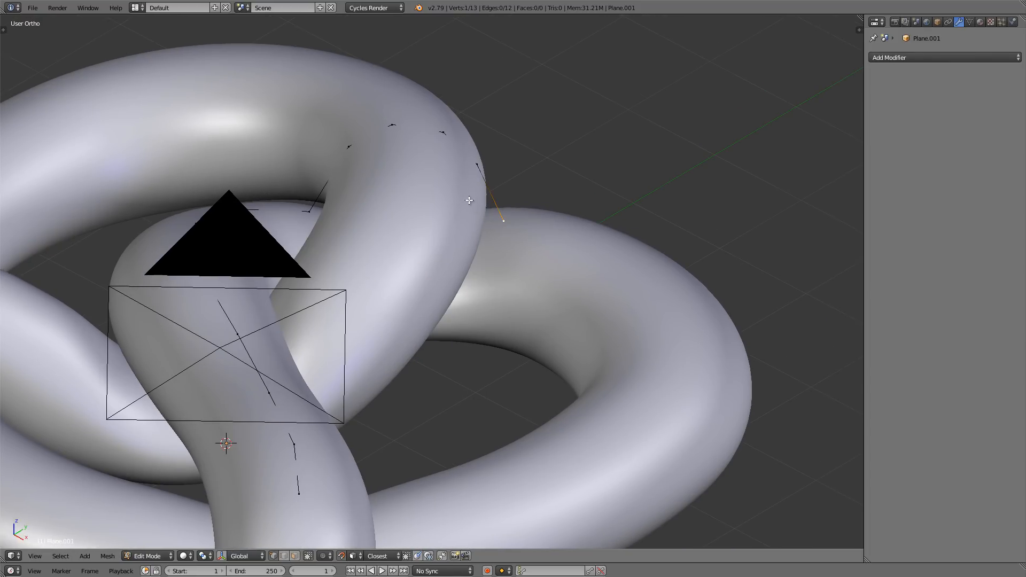
pyautogui.keyDown('shift'); pyautogui.moveTo(548, 212); pyautogui.dragTo(500, 210, button='middle'); pyautogui.keyUp('shift')
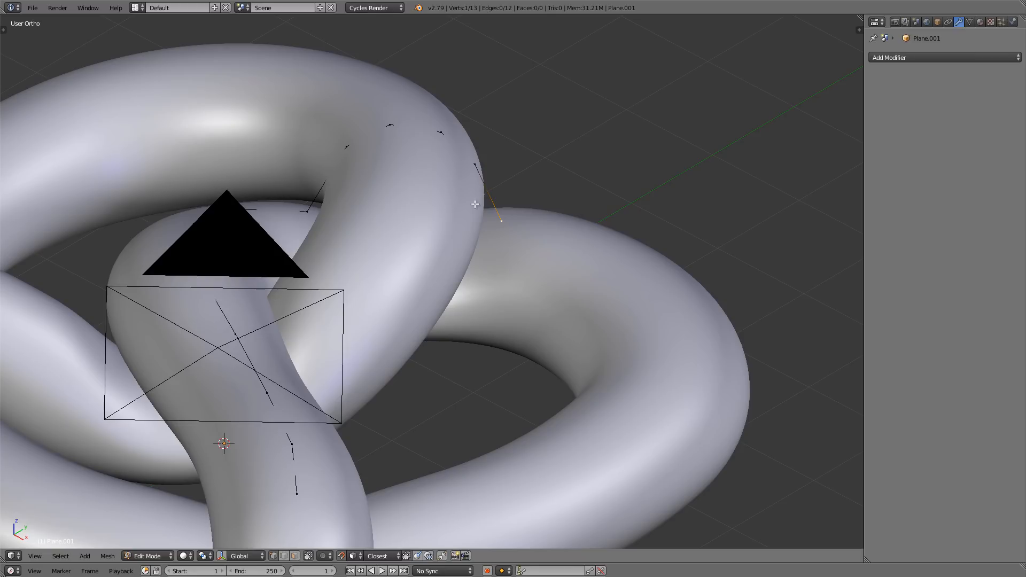
pyautogui.scroll(-1, 472, 197)
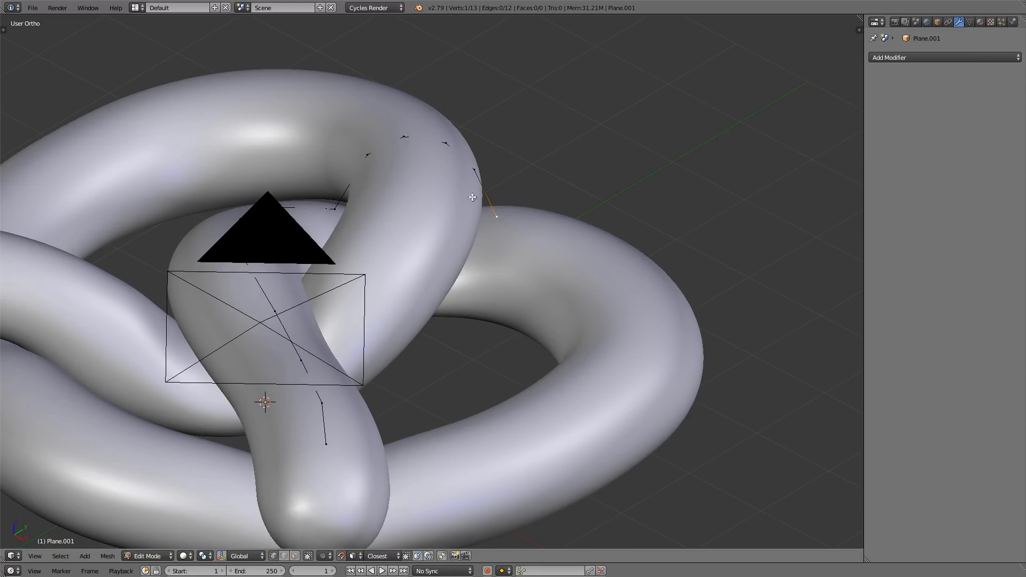
# - From the top view, extrude three snapped vertices along the top of the right loop to its outer corner
pyautogui.press('KP_7')
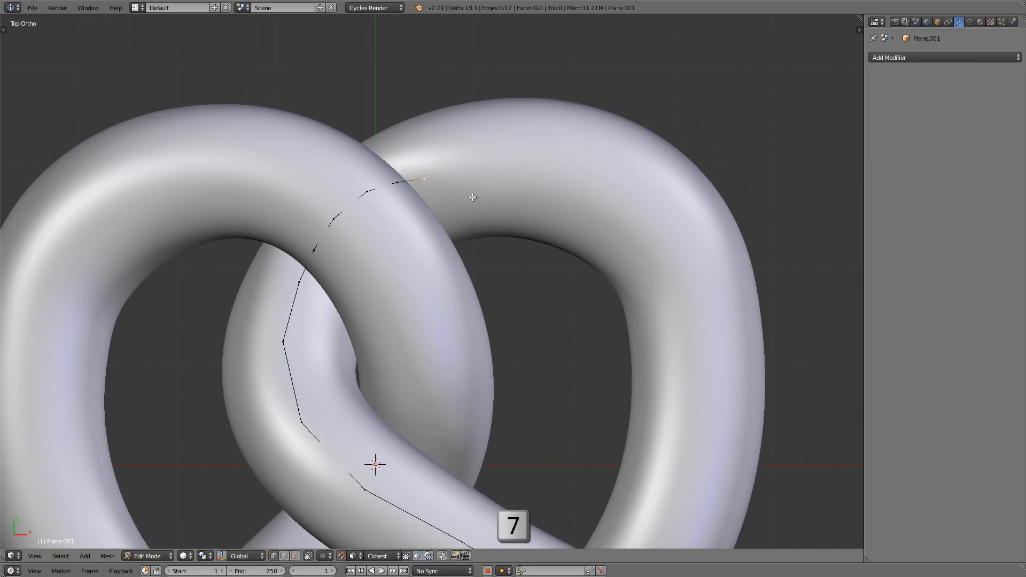
pyautogui.scroll(-2, 473, 198)
pyautogui.keyDown('shift'); pyautogui.moveTo(472, 197); pyautogui.dragTo(514, 110, button='middle'); pyautogui.keyUp('shift')
pyautogui.press('e')
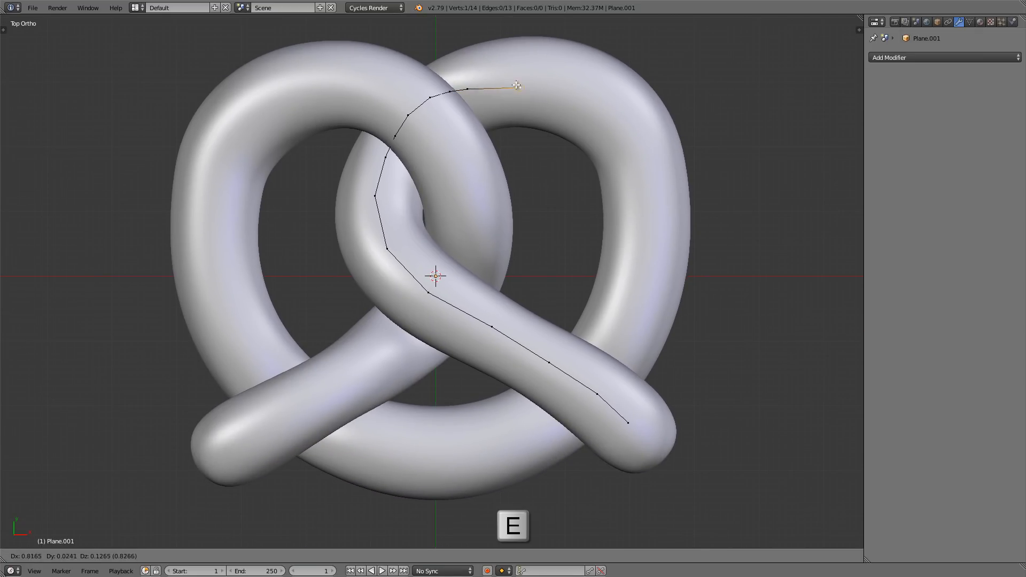
pyautogui.click(514, 78)
pyautogui.press('e')
pyautogui.click(572, 81)
pyautogui.press('e')
pyautogui.click(627, 120)
# - Extrude five snapped vertices down the right loop's outer side, ending at the edge of the right arm
pyautogui.press('e')
pyautogui.click(645, 177)
pyautogui.press('e')
pyautogui.click(650, 241)
pyautogui.press('e')
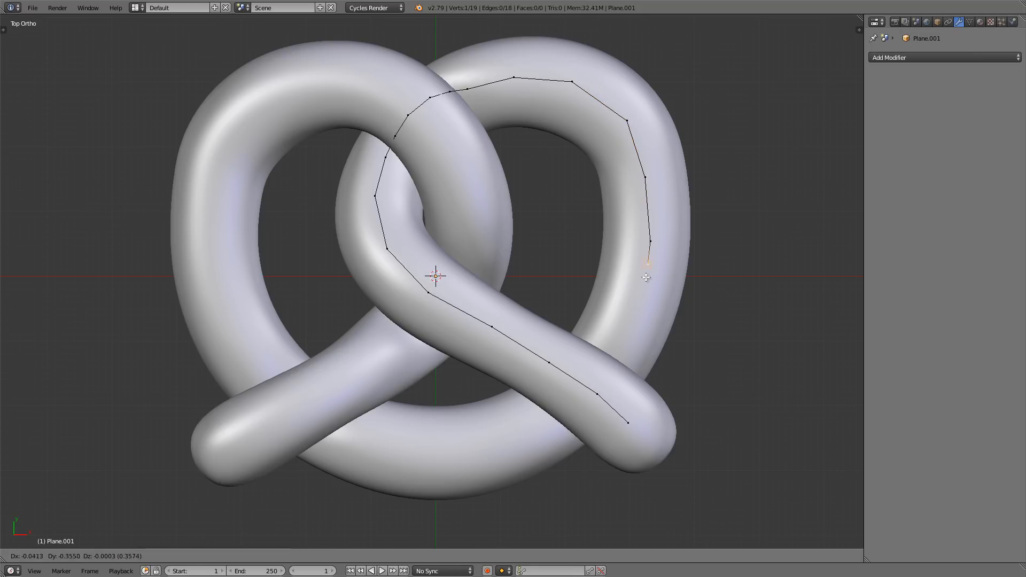
pyautogui.click(639, 291)
pyautogui.press('e')
pyautogui.click(624, 327)
pyautogui.press('e')
pyautogui.click(611, 349)
# - Extrude five snapped vertices across the right arm and down onto the pretzel's bottom curve on its other side
pyautogui.scroll(3, 612, 349)
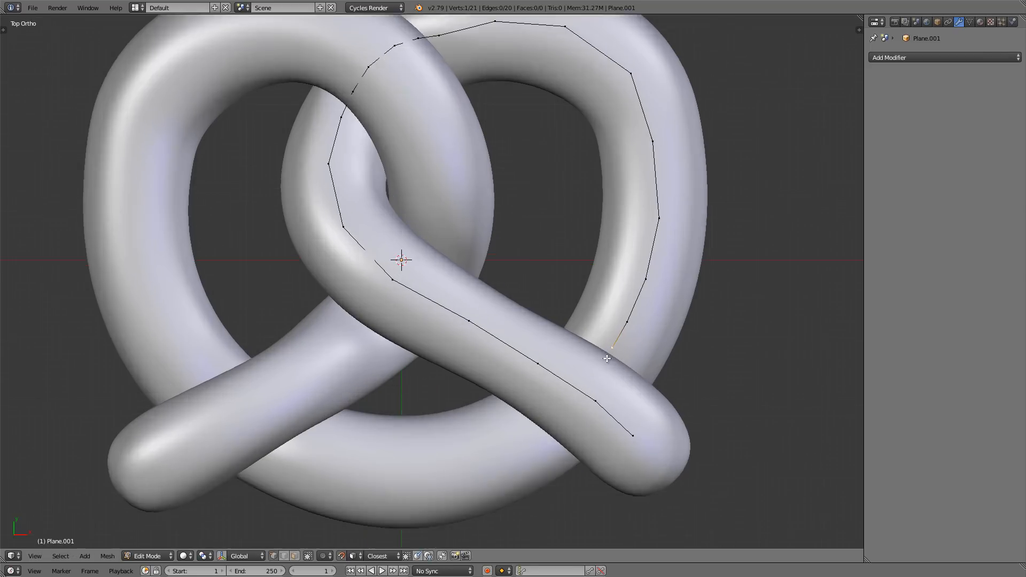
pyautogui.keyDown('shift'); pyautogui.moveTo(580, 371); pyautogui.dragTo(620, 312, button='middle'); pyautogui.keyUp('shift')
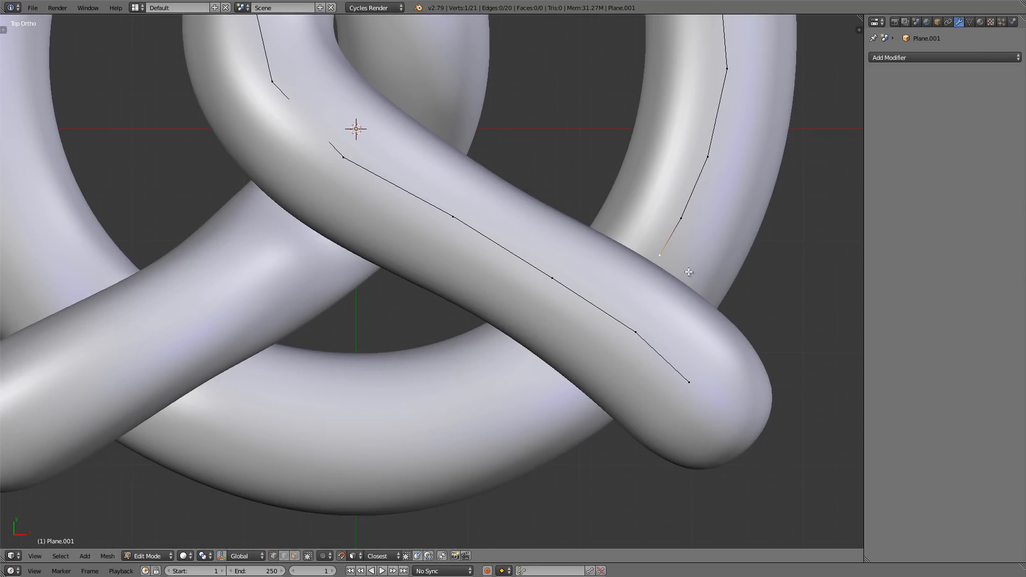
pyautogui.press('e')
pyautogui.click(644, 269)
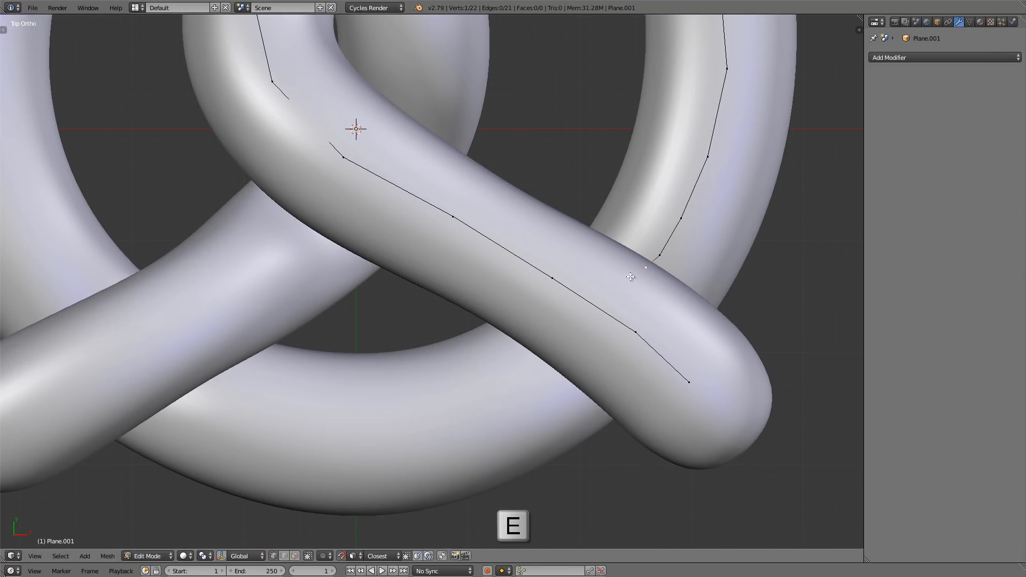
pyautogui.press('e')
pyautogui.click(620, 284)
pyautogui.press('e')
pyautogui.click(585, 327)
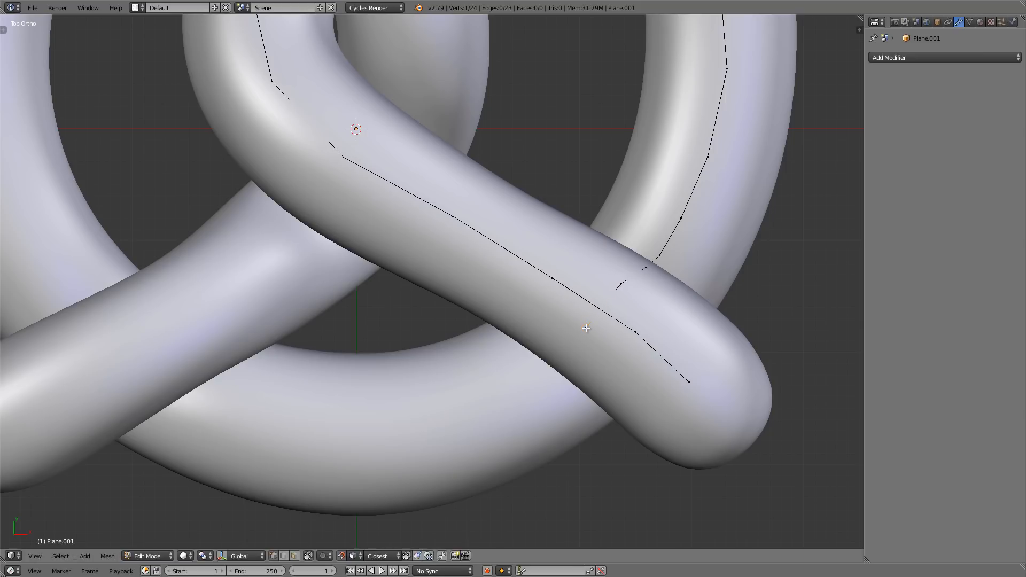
pyautogui.press('e')
pyautogui.click(566, 362)
pyautogui.press('e')
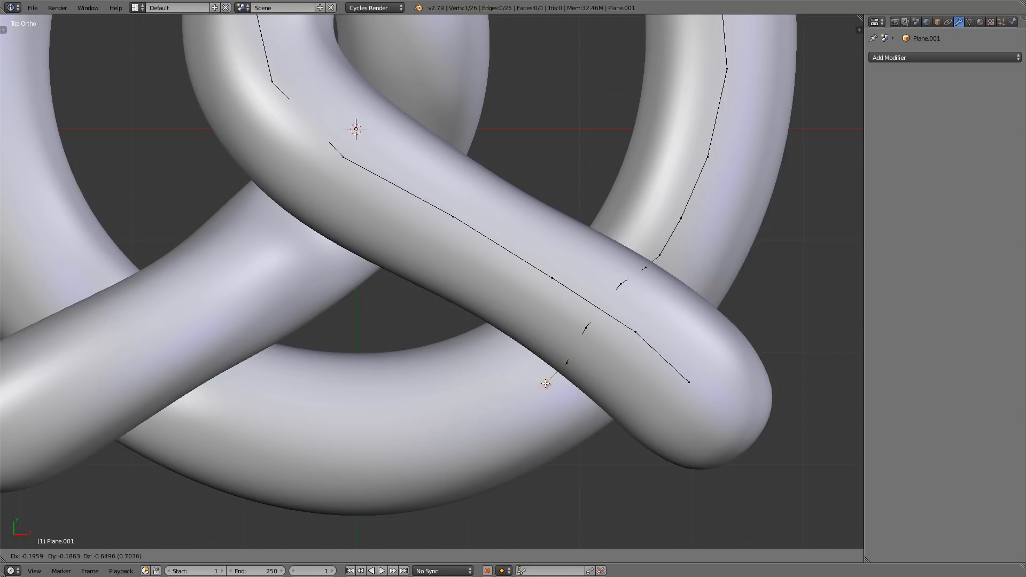
pyautogui.click(545, 383)
# - Extrude four snapped vertices along the pretzel's bottom curve, ending at the edge of the left arm
pyautogui.scroll(-1, 545, 383)
pyautogui.keyDown('shift'); pyautogui.moveTo(546, 383); pyautogui.dragTo(662, 356, button='middle'); pyautogui.keyUp('shift')
pyautogui.press('e')
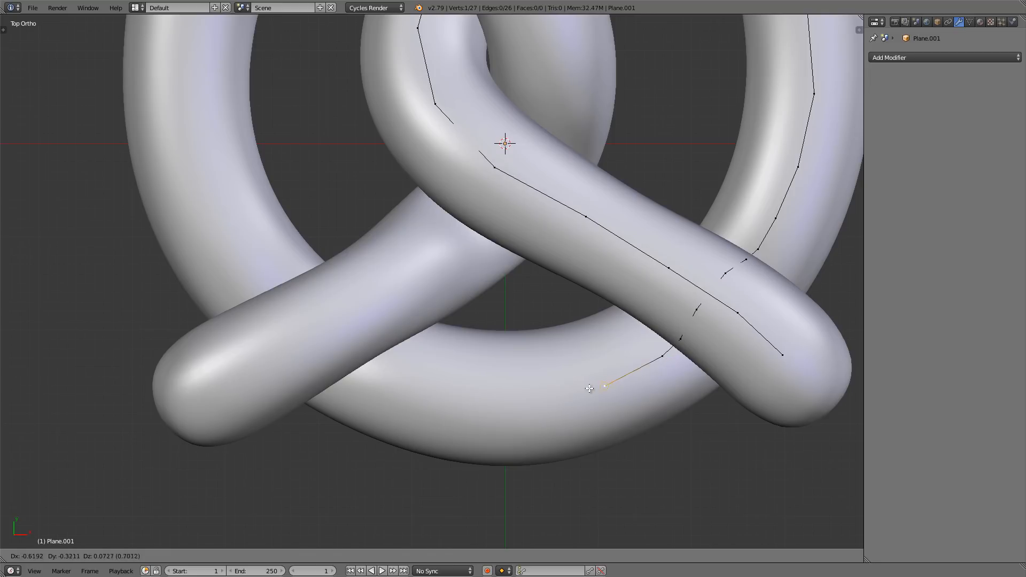
pyautogui.click(569, 386)
pyautogui.press('e')
pyautogui.click(489, 393)
pyautogui.press('e')
pyautogui.click(431, 384)
pyautogui.press('e')
pyautogui.click(373, 371)
# - Extrude five snapped vertices across the left arm, ending on the left loop just beyond it
pyautogui.press('e')
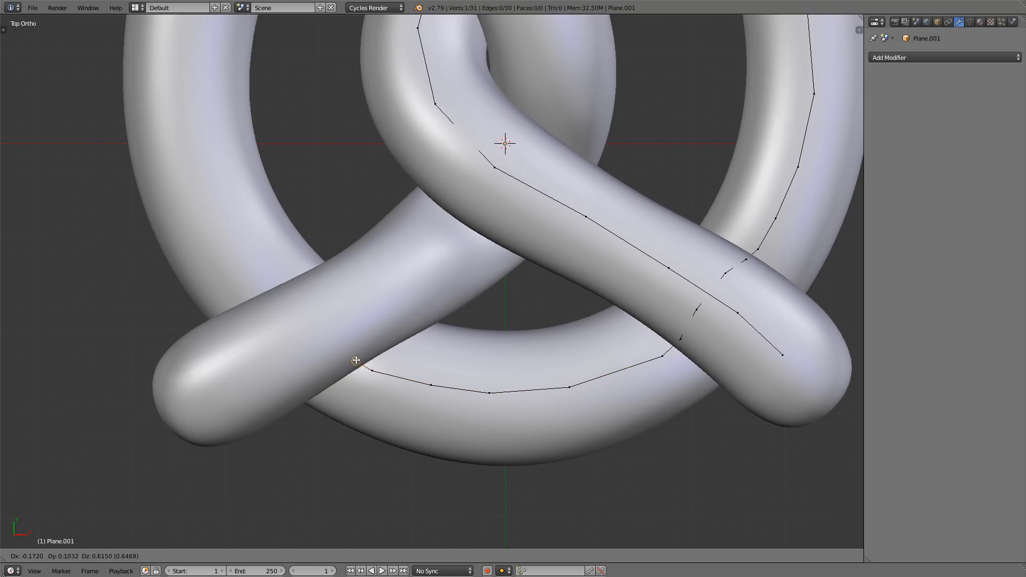
pyautogui.click(356, 361)
pyautogui.press('e')
pyautogui.click(332, 334)
pyautogui.press('e')
pyautogui.click(312, 311)
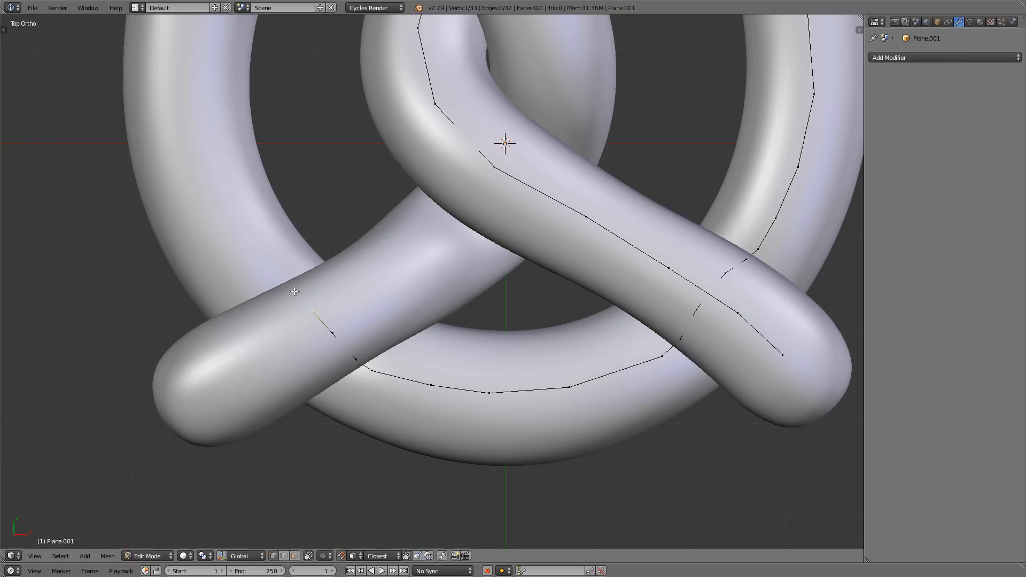
pyautogui.press('e')
pyautogui.click(287, 289)
pyautogui.keyDown('shift'); pyautogui.moveTo(339, 293); pyautogui.dragTo(437, 334, button='middle'); pyautogui.keyUp('shift')
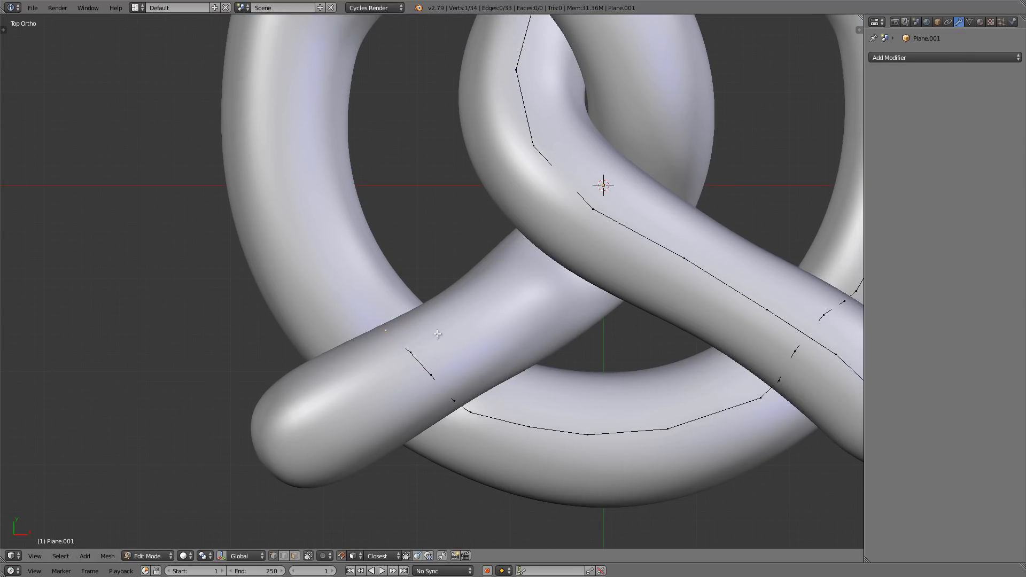
pyautogui.press('e')
pyautogui.click(387, 313)
# - Extrude three snapped vertices up the left loop's outer side
pyautogui.scroll(-4, 387, 313)
pyautogui.press('e')
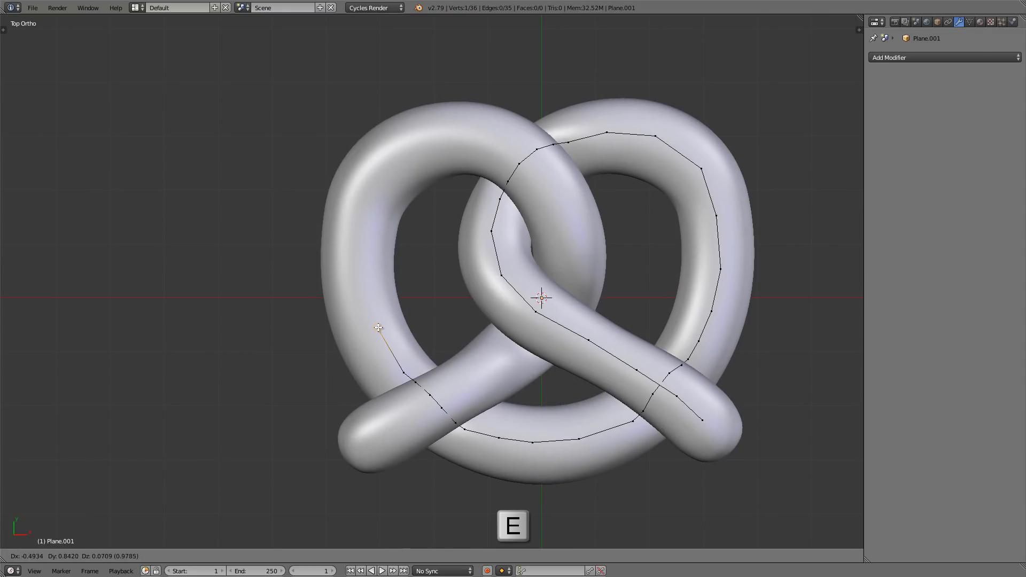
pyautogui.click(377, 327)
pyautogui.press('e')
pyautogui.click(358, 274)
pyautogui.press('e')
pyautogui.click(360, 220)
# - Extrude three snapped vertices around the left loop's upper corner and along its top toward the upper crossing
pyautogui.press('e')
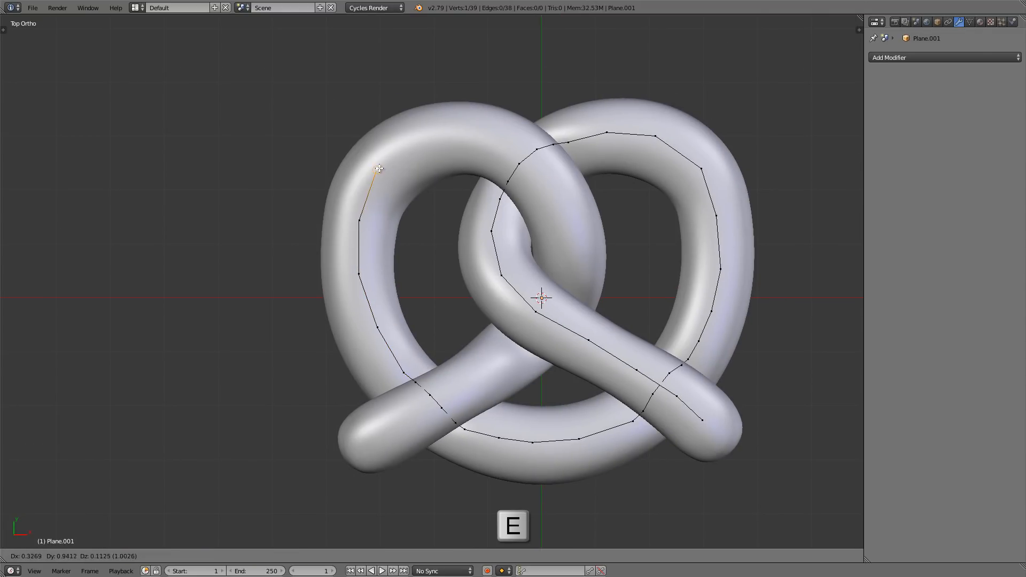
pyautogui.click(379, 168)
pyautogui.press('e')
pyautogui.click(420, 137)
pyautogui.press('e')
pyautogui.click(477, 135)
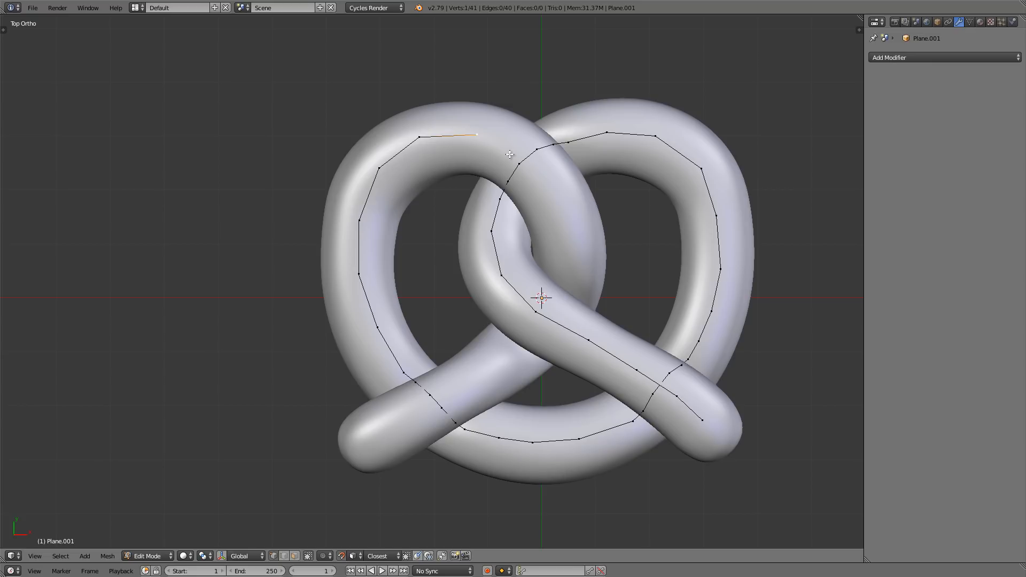
# - Extend the vertex chain from the top of the left loop down its inner side with four more vertices
pyautogui.scroll(2, 549, 152)
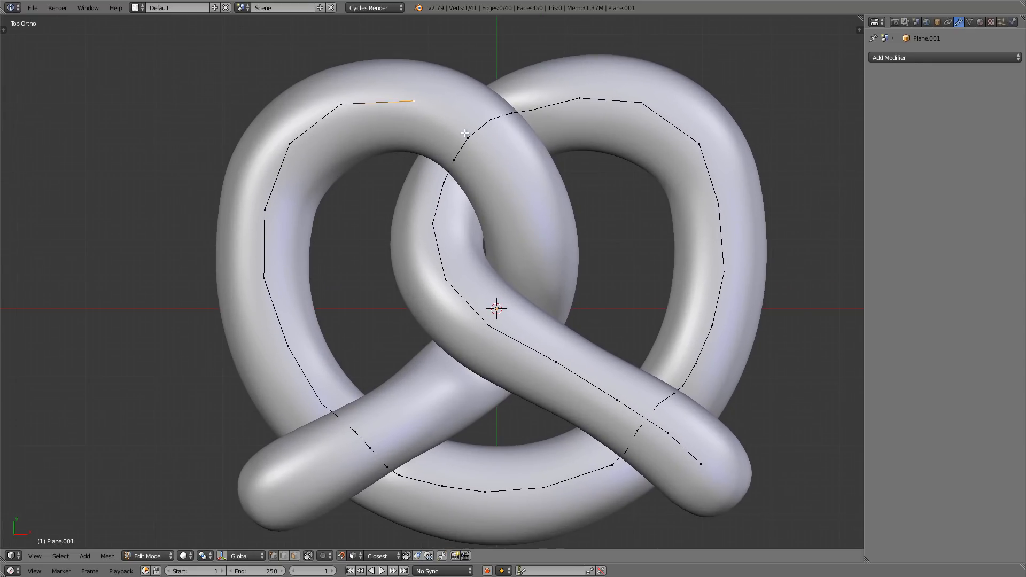
pyautogui.keyDown('ctrl'); pyautogui.click(475, 125); pyautogui.keyUp('ctrl')
pyautogui.keyDown('ctrl'); pyautogui.click(518, 182); pyautogui.keyUp('ctrl')
pyautogui.keyDown('ctrl'); pyautogui.click(533, 234); pyautogui.keyUp('ctrl')
pyautogui.keyDown('ctrl'); pyautogui.click(528, 286); pyautogui.keyUp('ctrl')
# - Continue the vertex chain over the central crossing strand with five closely spaced vertices on the pretzel surface
pyautogui.scroll(3, 527, 288)
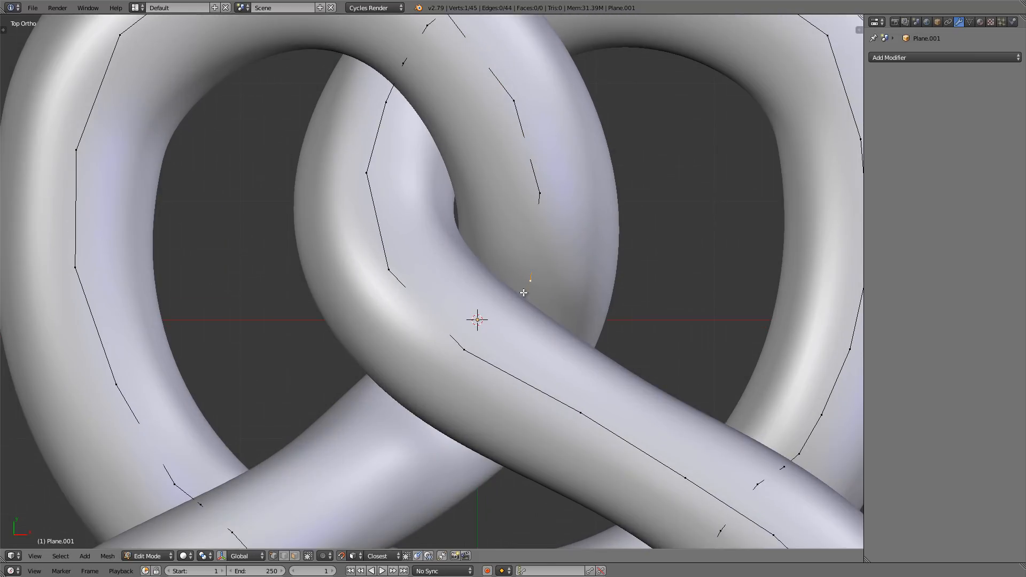
pyautogui.keyDown('ctrl'); pyautogui.click(524, 293); pyautogui.keyUp('ctrl')
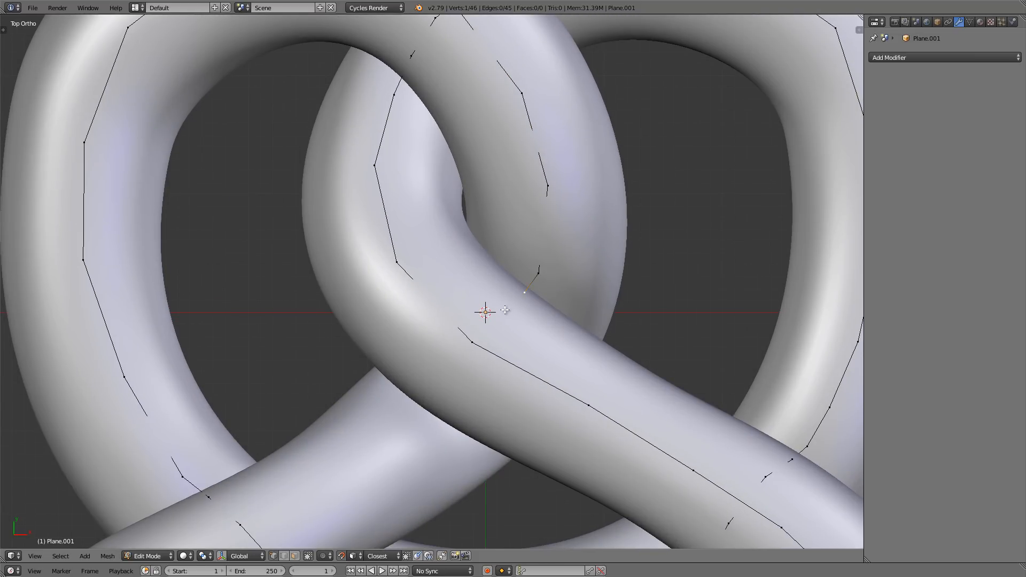
pyautogui.keyDown('ctrl'); pyautogui.click(506, 308); pyautogui.keyUp('ctrl')
pyautogui.keyDown('ctrl'); pyautogui.click(464, 358); pyautogui.keyUp('ctrl')
pyautogui.keyDown('ctrl'); pyautogui.click(430, 395); pyautogui.keyUp('ctrl')
pyautogui.keyDown('ctrl'); pyautogui.click(416, 421); pyautogui.keyUp('ctrl')
# - Finish the vertex chain with four vertices running down the lower-left arm to its tip
pyautogui.keyDown('shift'); pyautogui.moveTo(401, 452); pyautogui.dragTo(510, 337, button='middle'); pyautogui.keyUp('shift')
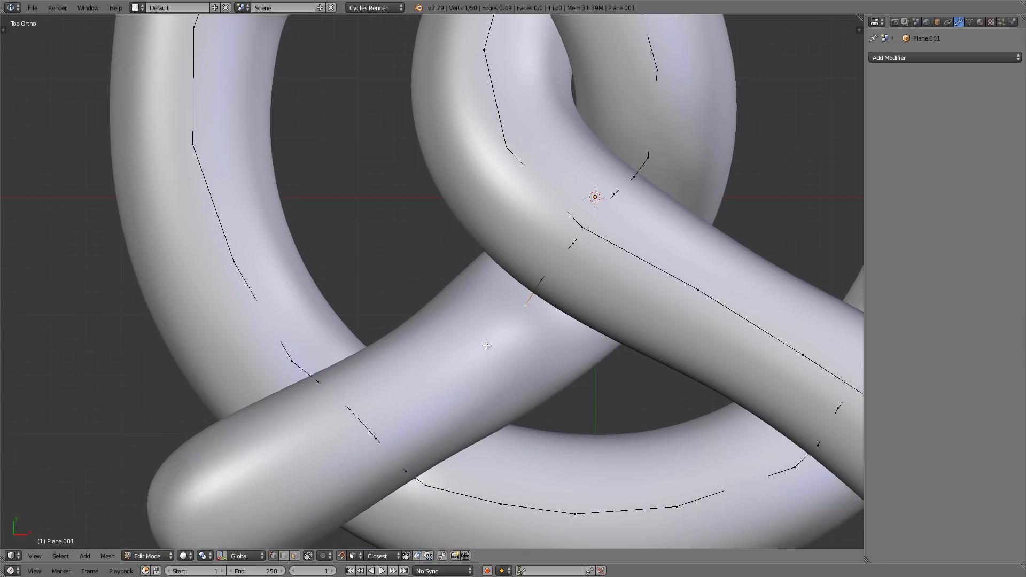
pyautogui.keyDown('ctrl'); pyautogui.click(449, 366); pyautogui.keyUp('ctrl')
pyautogui.keyDown('ctrl'); pyautogui.click(393, 400); pyautogui.keyUp('ctrl')
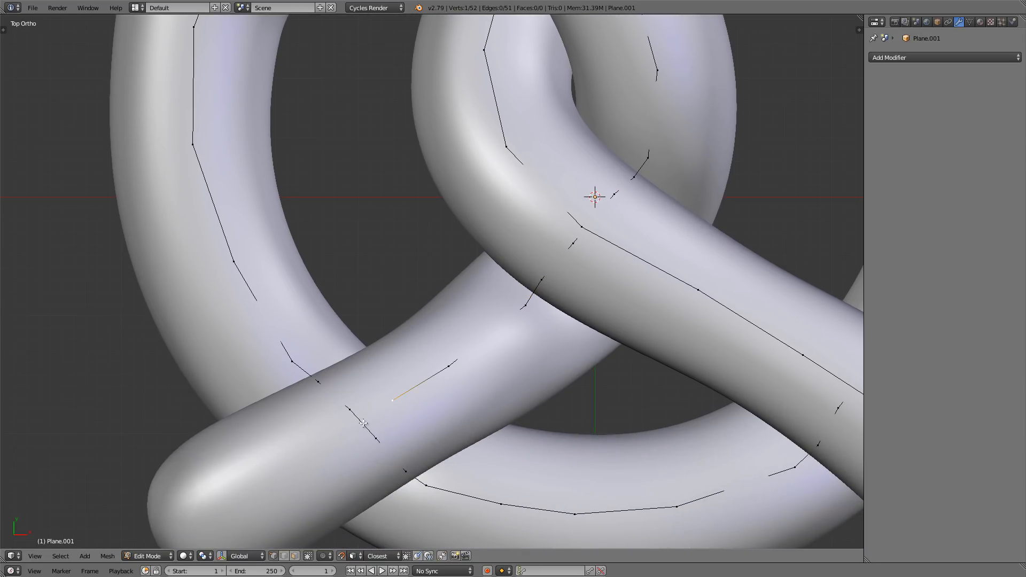
pyautogui.keyDown('ctrl'); pyautogui.click(323, 442); pyautogui.keyUp('ctrl')
pyautogui.keyDown('ctrl'); pyautogui.click(253, 482); pyautogui.keyUp('ctrl')
pyautogui.scroll(-4, 303, 347)
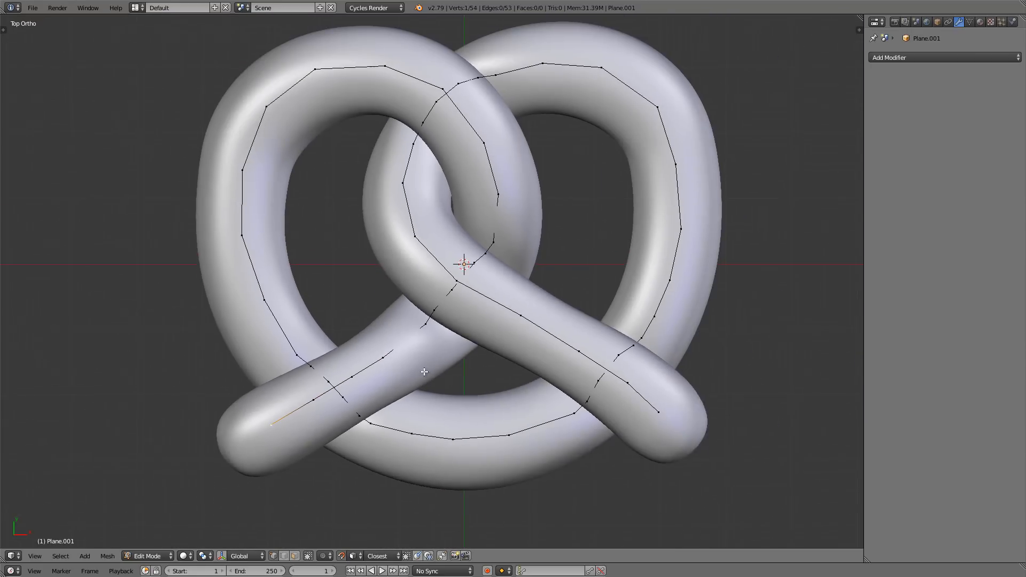
# - Subdivide the chain segment on the right loop's upper-right bend and move the new vertex slightly inward
pyautogui.keyDown('shift'); pyautogui.moveTo(499, 309); pyautogui.dragTo(471, 361, button='middle'); pyautogui.keyUp('shift')
pyautogui.keyDown('shift'); pyautogui.moveTo(451, 336); pyautogui.dragTo(459, 326, button='middle'); pyautogui.keyUp('shift')
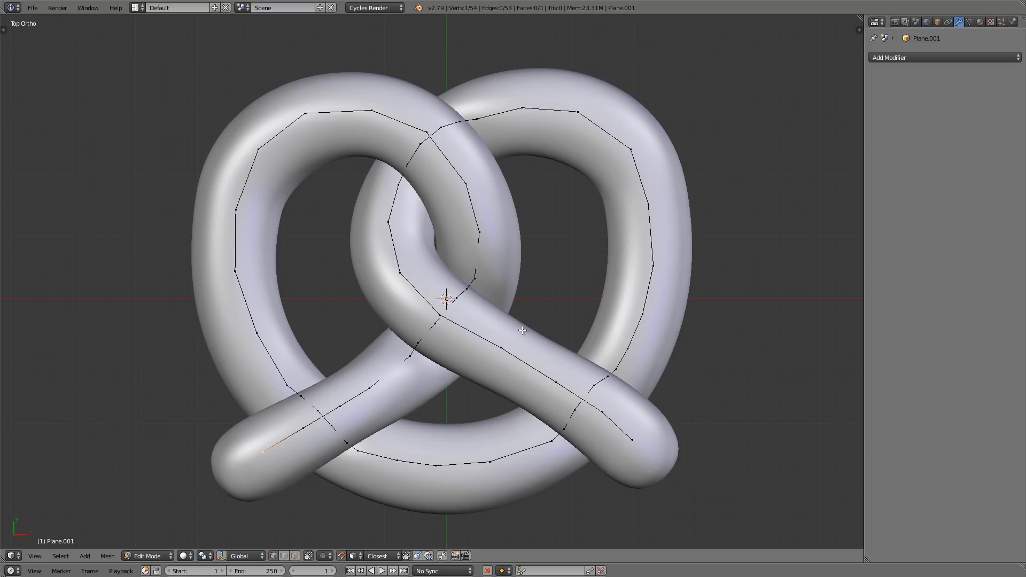
pyautogui.scroll(2, 523, 342)
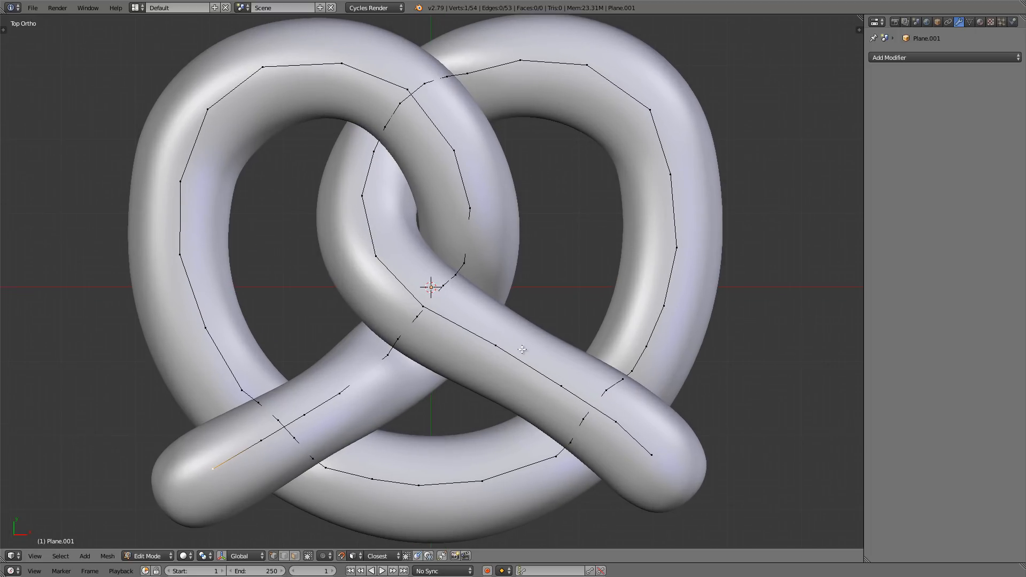
pyautogui.keyDown('shift'); pyautogui.moveTo(534, 351); pyautogui.dragTo(538, 349, button='middle'); pyautogui.keyUp('shift')
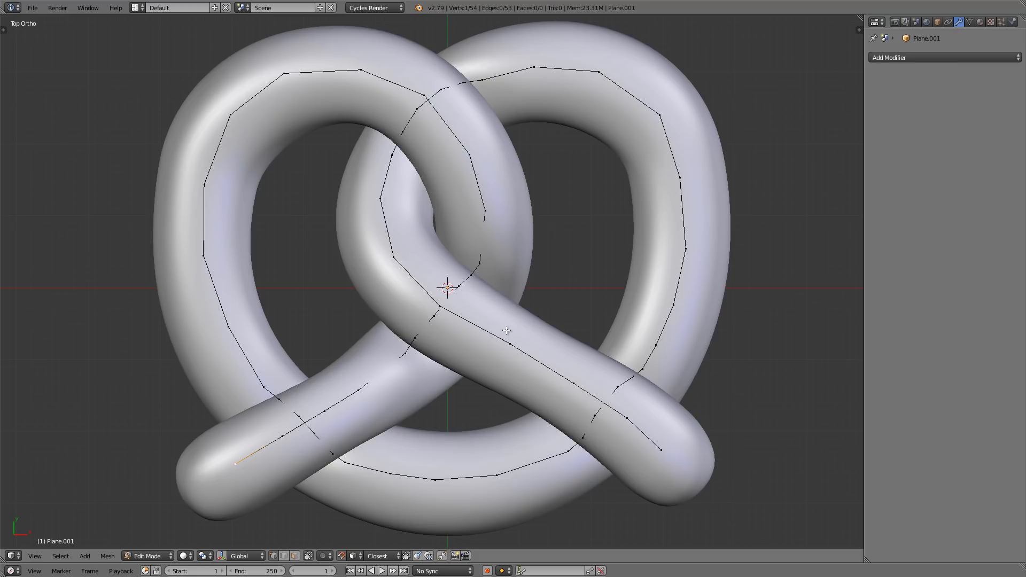
pyautogui.rightClick(603, 71)
pyautogui.keyDown('shift'); pyautogui.rightClick(661, 115); pyautogui.keyUp('shift')
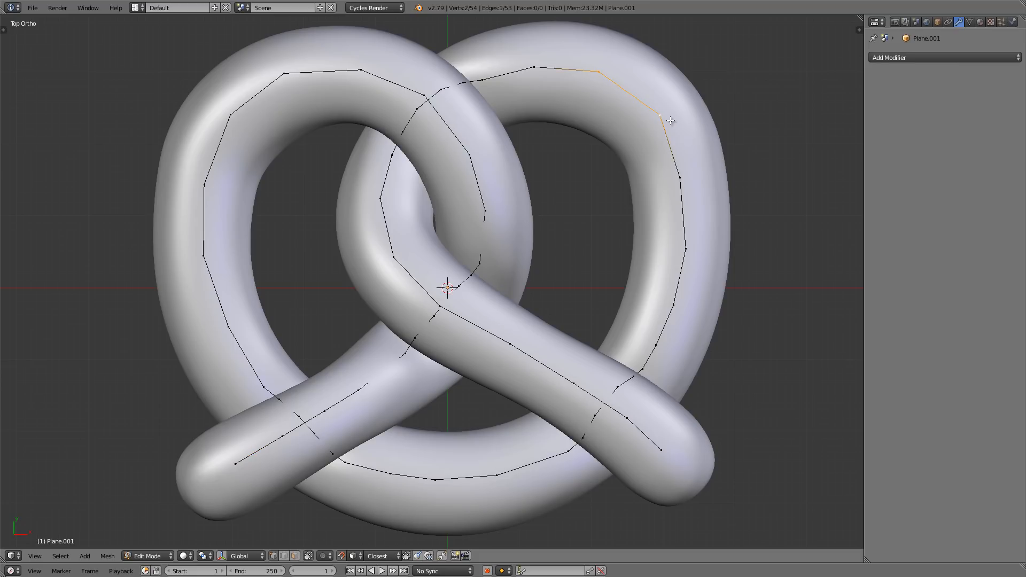
pyautogui.press('w')
pyautogui.click(702, 116)
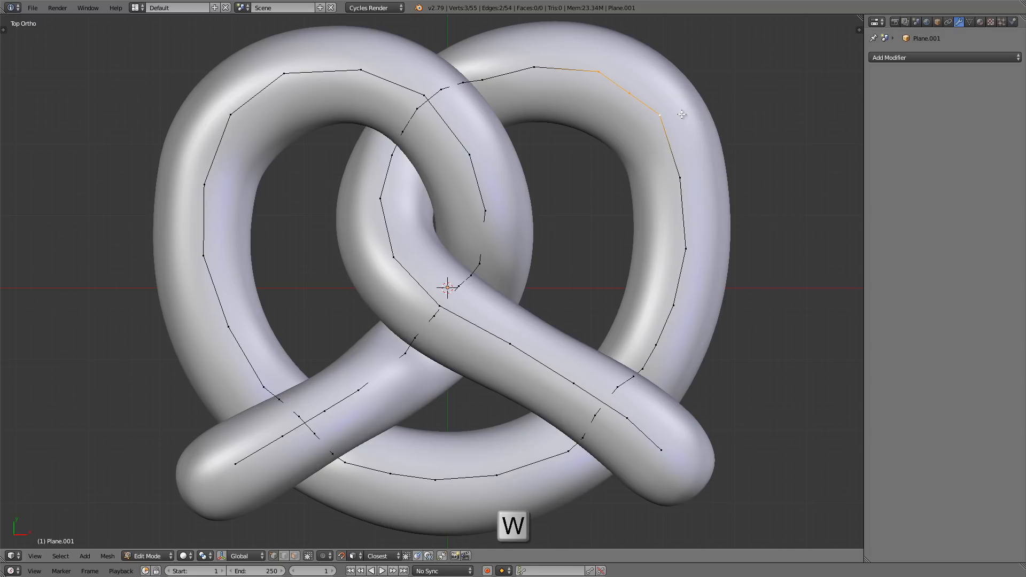
pyautogui.press('g')
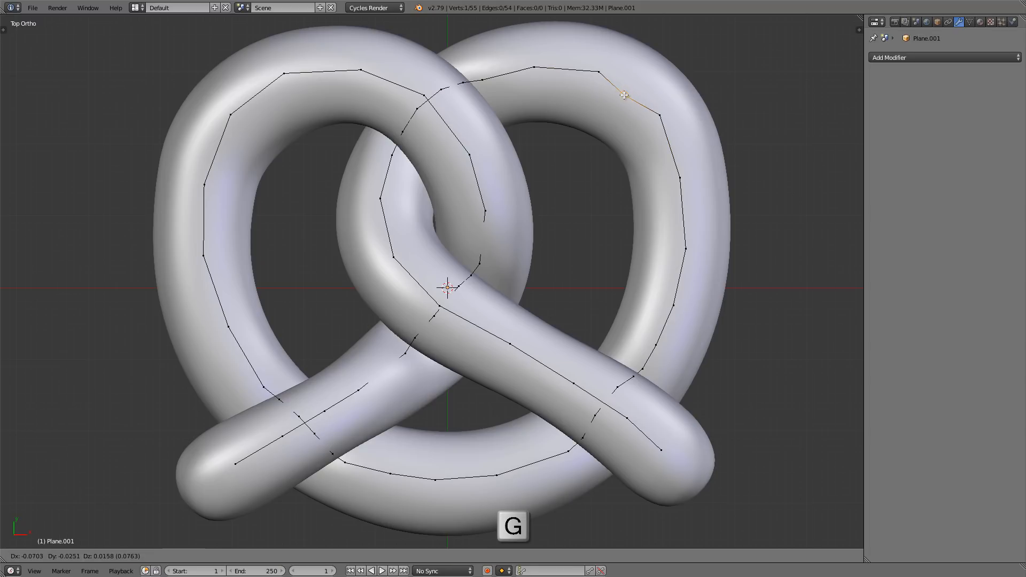
pyautogui.click(608, 90)
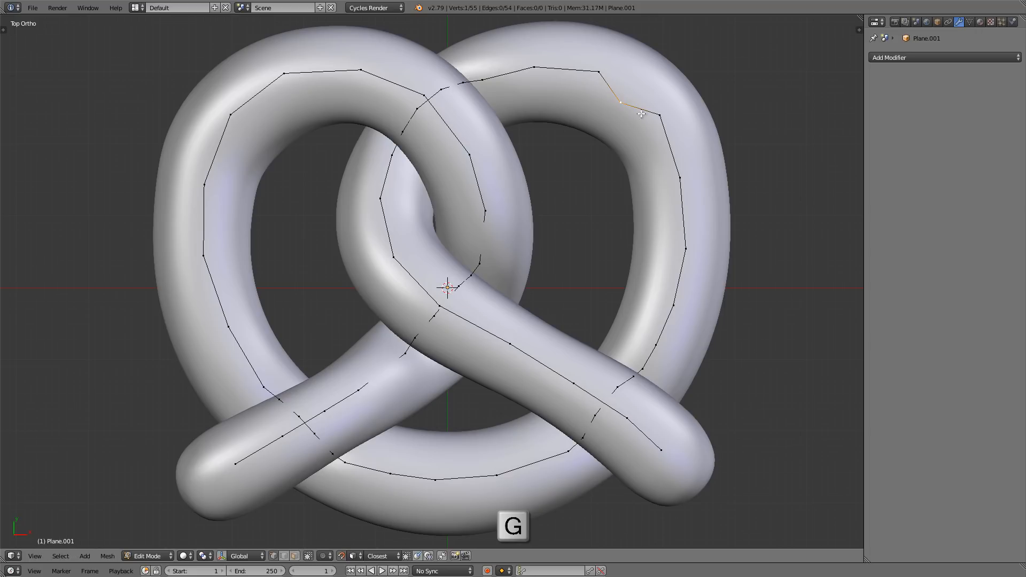
# - Move the vertex at the top of the right loop slightly upward
pyautogui.rightClick(534, 67)
pyautogui.press('g')
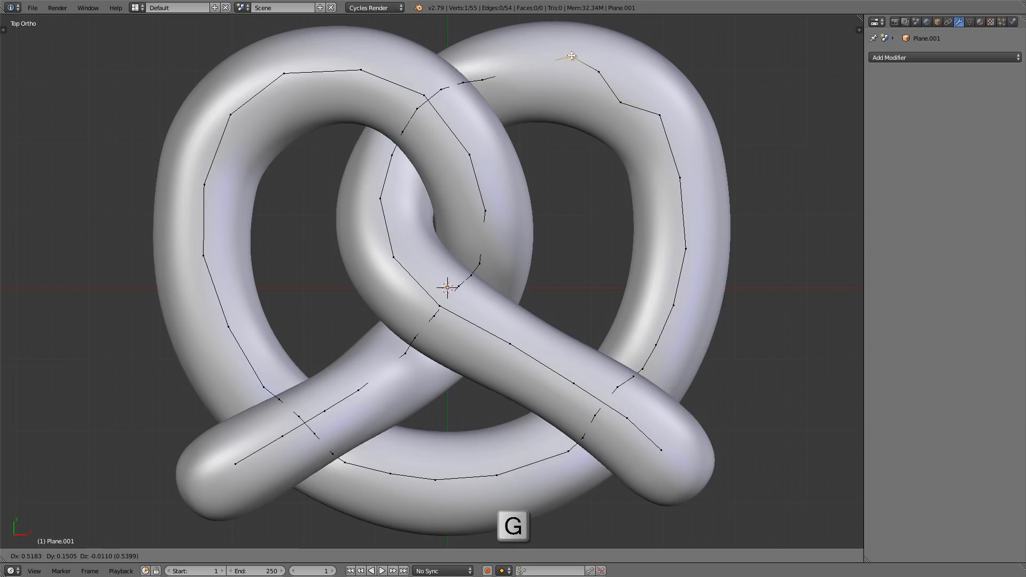
pyautogui.click(533, 56)
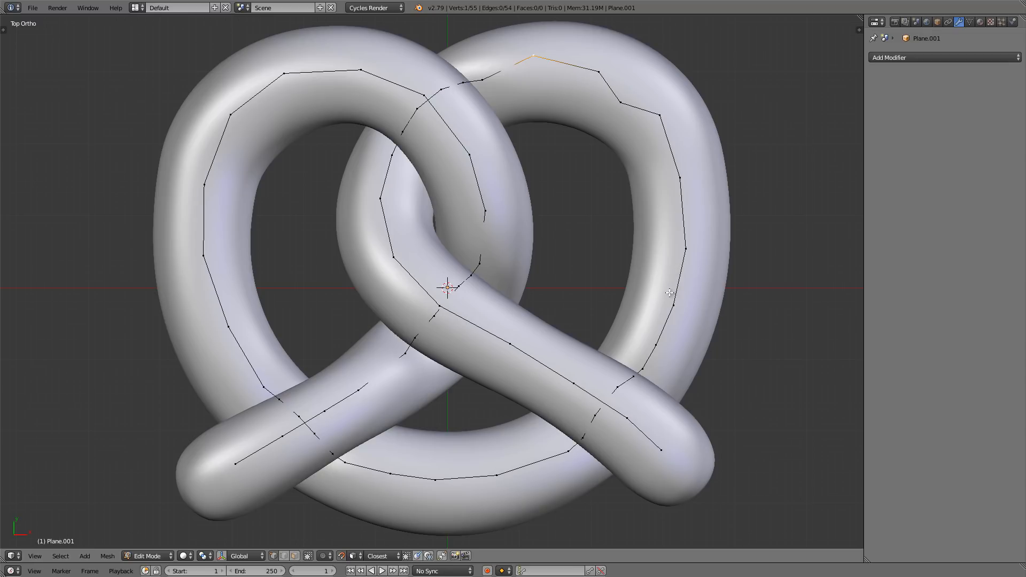
# - Subdivide a segment on the right loop's outer side and offset its vertices outward and the one below inward
pyautogui.rightClick(681, 180)
pyautogui.keyDown('shift'); pyautogui.rightClick(685, 242); pyautogui.keyUp('shift')
pyautogui.press('w')
pyautogui.click(685, 208)
pyautogui.moveTo(683, 214); pyautogui.dragTo(695, 259, button='right')
pyautogui.moveTo(674, 306); pyautogui.dragTo(659, 308, button='right')
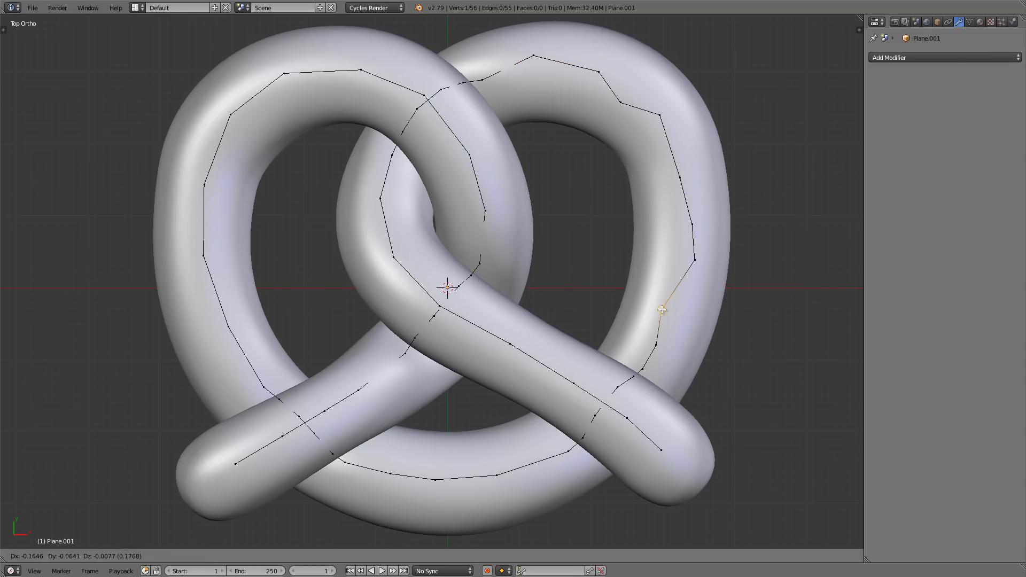
# - Subdivide the chain near the lower-right arm's end and shift its vertices into an irregular zigzag
pyautogui.keyDown('shift'); pyautogui.moveTo(661, 454); pyautogui.dragTo(666, 408, button='middle'); pyautogui.keyUp('shift')
pyautogui.moveTo(661, 408); pyautogui.dragTo(661, 414, button='right')
pyautogui.keyDown('shift'); pyautogui.rightClick(633, 373); pyautogui.keyUp('shift')
pyautogui.press('w')
pyautogui.click(636, 374)
pyautogui.moveTo(646, 392); pyautogui.dragTo(583, 337, button='right')
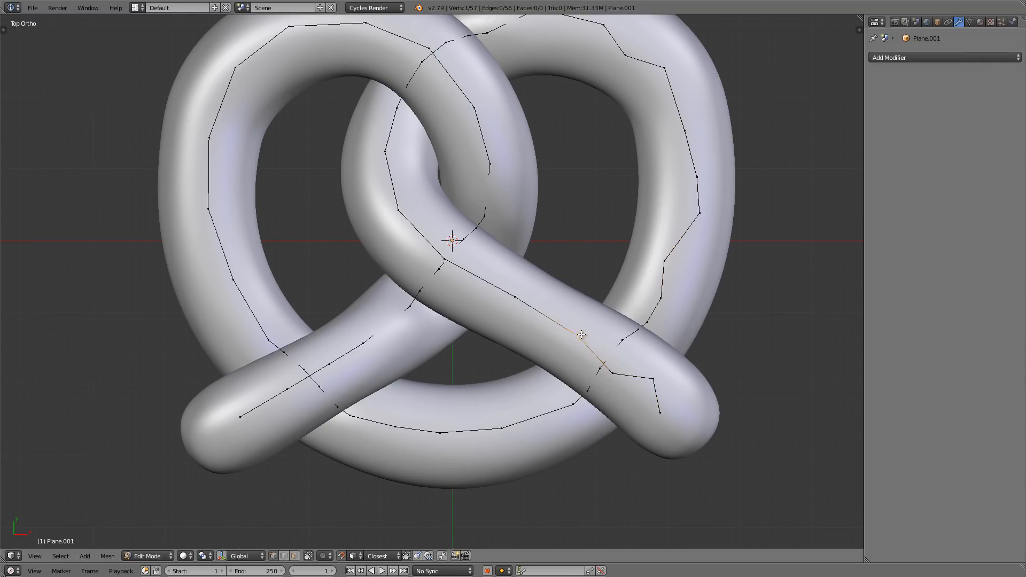
# - Offset a vertex midway along the lower-right arm, then subdivide and make irregular the inner curve beside the central crossing
pyautogui.moveTo(518, 295); pyautogui.dragTo(501, 298, button='right')
pyautogui.keyDown('shift'); pyautogui.rightClick(388, 157); pyautogui.keyUp('shift')
pyautogui.press('w')
pyautogui.moveTo(400, 212); pyautogui.dragTo(393, 177, button='right')
pyautogui.click(389, 156)
pyautogui.moveTo(385, 150); pyautogui.dragTo(382, 136, button='right')
# - Shift vertices along the lower-left arm and the pretzel's bottom arc to make the path less even
pyautogui.keyDown('shift'); pyautogui.moveTo(239, 422); pyautogui.dragTo(290, 384, button='middle'); pyautogui.keyUp('shift')
pyautogui.moveTo(290, 379); pyautogui.dragTo(302, 357, button='right')
pyautogui.moveTo(380, 326); pyautogui.dragTo(426, 308, button='right')
pyautogui.moveTo(552, 390); pyautogui.dragTo(556, 407, button='right')
pyautogui.moveTo(445, 389); pyautogui.dragTo(438, 398, button='right')
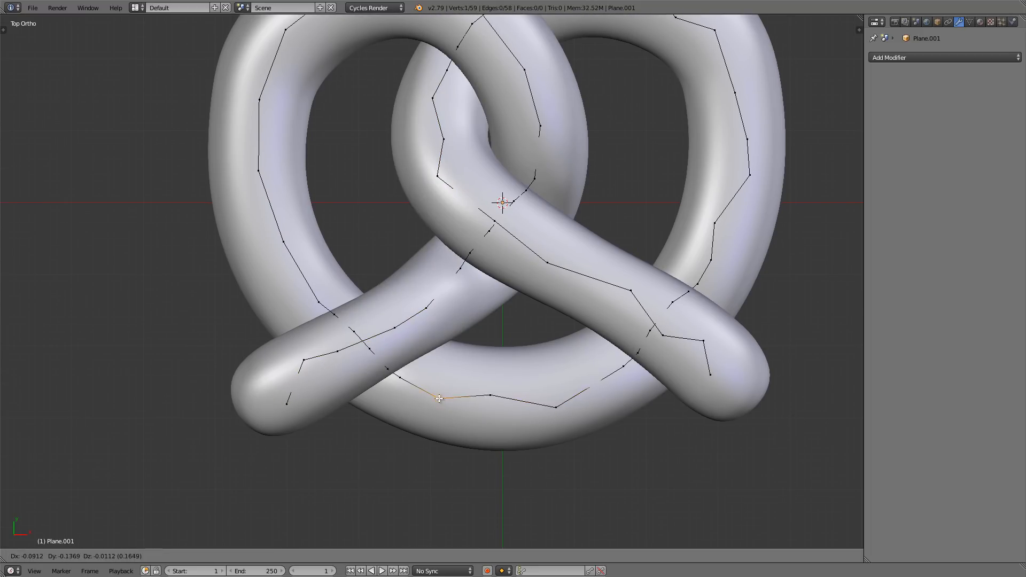
# - Add vertices to the left loop's chain by subdividing and offset them along its side and top for an uneven path
pyautogui.keyDown('shift'); pyautogui.moveTo(315, 225); pyautogui.dragTo(333, 298, button='middle'); pyautogui.keyUp('shift')
pyautogui.moveTo(276, 244); pyautogui.dragTo(262, 221, button='right')
pyautogui.moveTo(277, 174); pyautogui.dragTo(270, 172, button='right')
pyautogui.rightClick(301, 315)
pyautogui.keyDown('shift'); pyautogui.rightClick(264, 224); pyautogui.keyUp('shift')
pyautogui.press('w')
pyautogui.click(265, 231)
pyautogui.moveTo(282, 268); pyautogui.dragTo(292, 274, button='right')
pyautogui.moveTo(301, 315); pyautogui.dragTo(300, 333, button='right')
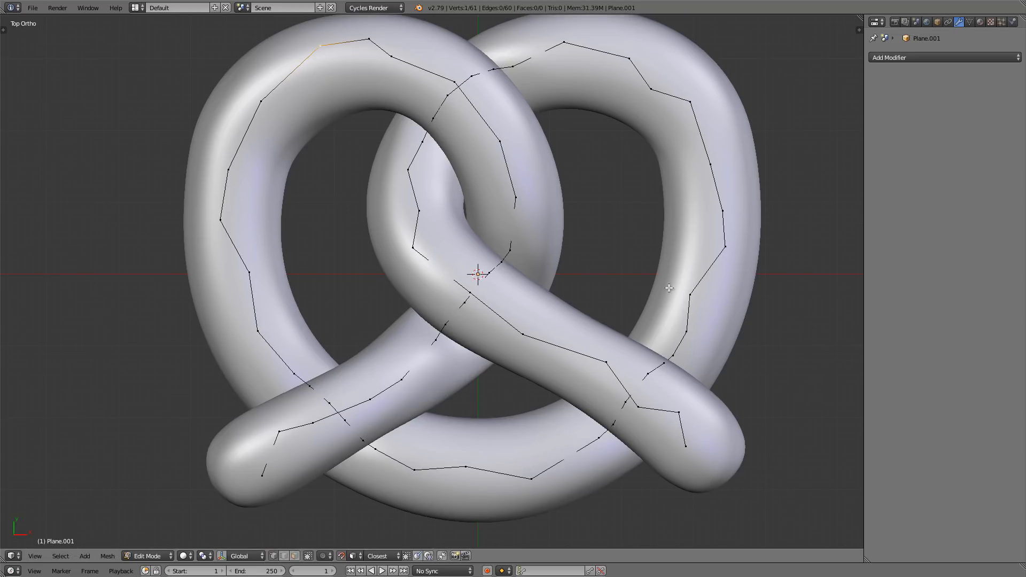
# - Soften the strongest kinks by nudging vertices on the right loop, the bottom arc and the lower-right arm
pyautogui.moveTo(690, 295); pyautogui.dragTo(707, 290, button='right')
pyautogui.moveTo(651, 89); pyautogui.dragTo(655, 86, button='right')
pyautogui.keyDown('shift'); pyautogui.moveTo(499, 135); pyautogui.dragTo(510, 132, button='middle'); pyautogui.keyUp('shift')
pyautogui.scroll(-2, 510, 132)
pyautogui.scroll(2, 560, 306)
pyautogui.moveTo(520, 399); pyautogui.dragTo(524, 389, button='right')
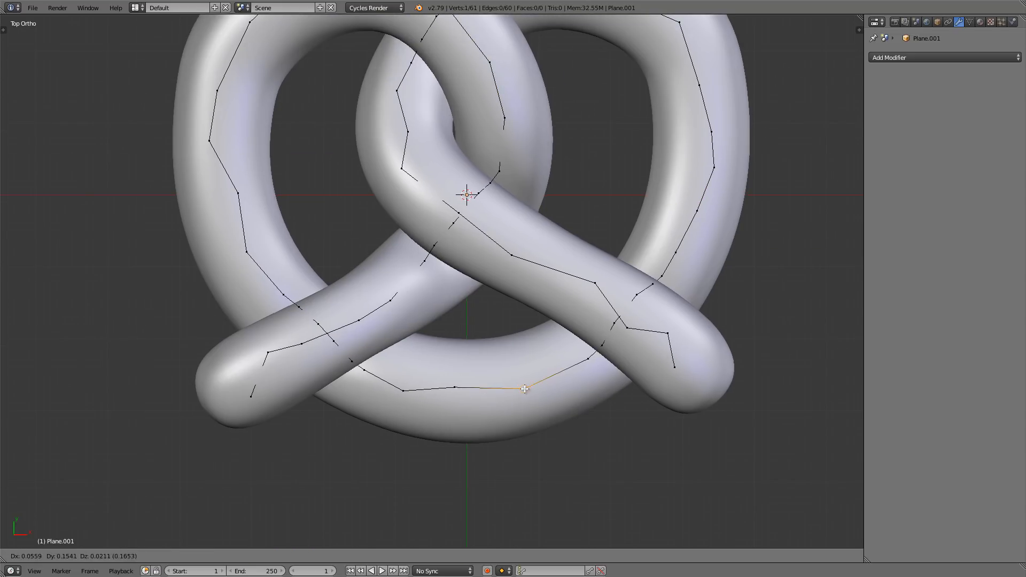
pyautogui.keyDown('shift'); pyautogui.moveTo(595, 280); pyautogui.dragTo(585, 361, button='middle'); pyautogui.keyUp('shift')
pyautogui.scroll(-1, 586, 361)
pyautogui.moveTo(586, 362); pyautogui.dragTo(578, 366, button='right')
pyautogui.moveTo(649, 409); pyautogui.dragTo(643, 416, button='right')
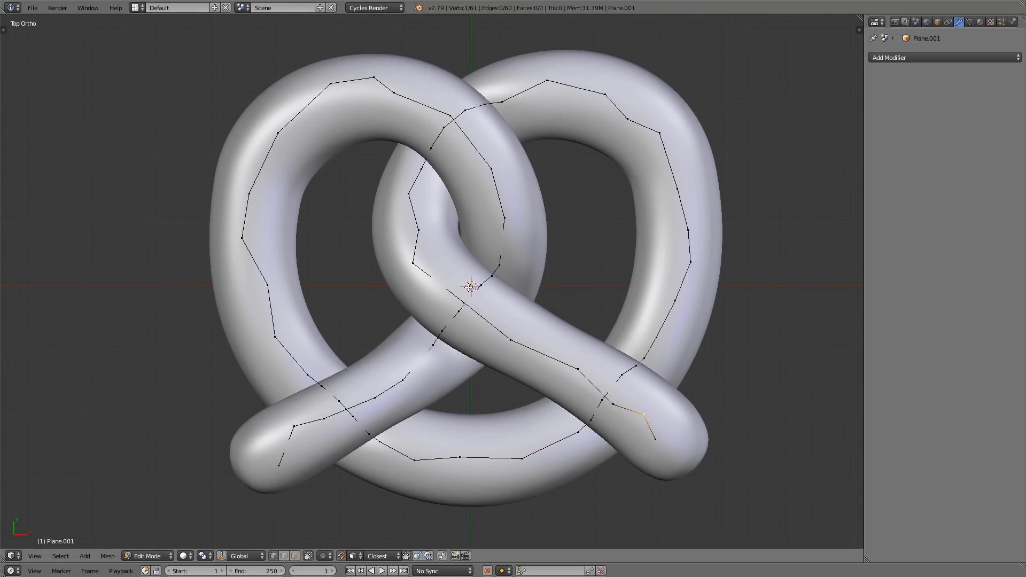
pyautogui.scroll(-1, 470, 290)
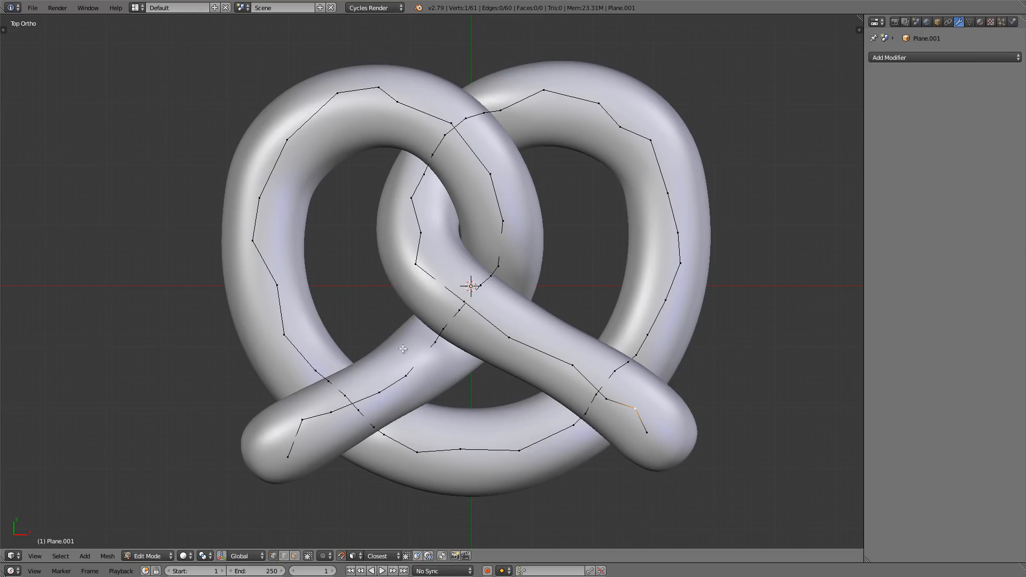
# - Set the snap element to Increment and turn snapping off
pyautogui.click(357, 556)
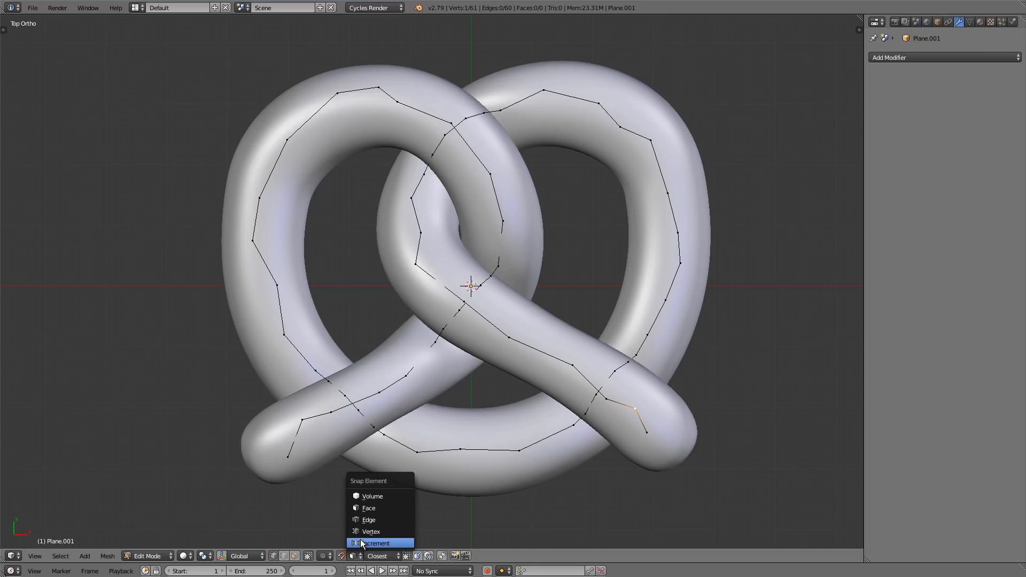
pyautogui.click(361, 543)
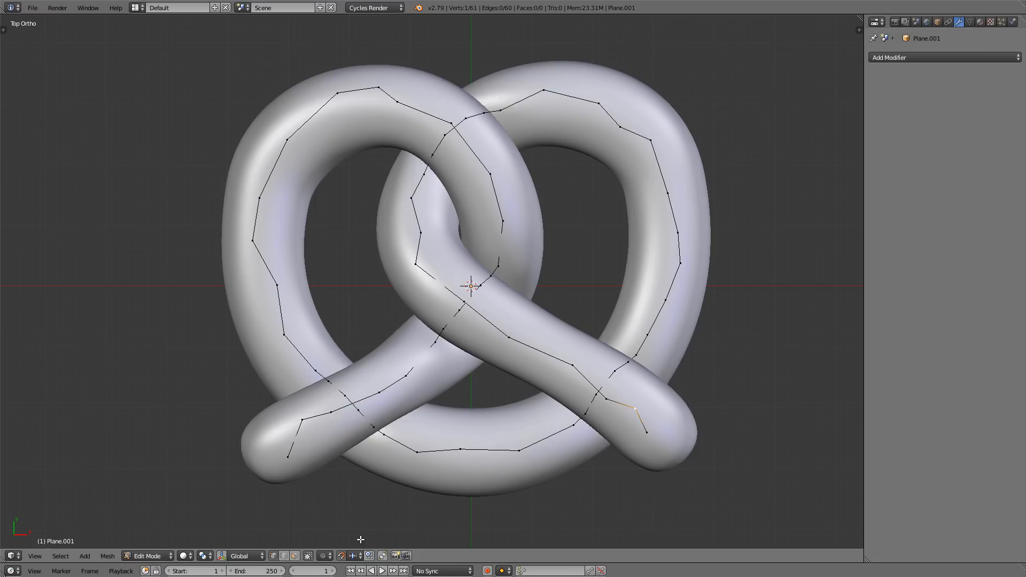
pyautogui.click(342, 556)
# - Return to Object Mode and display the pretzel and its path in wireframe
pyautogui.press('Tab')
pyautogui.press('z')
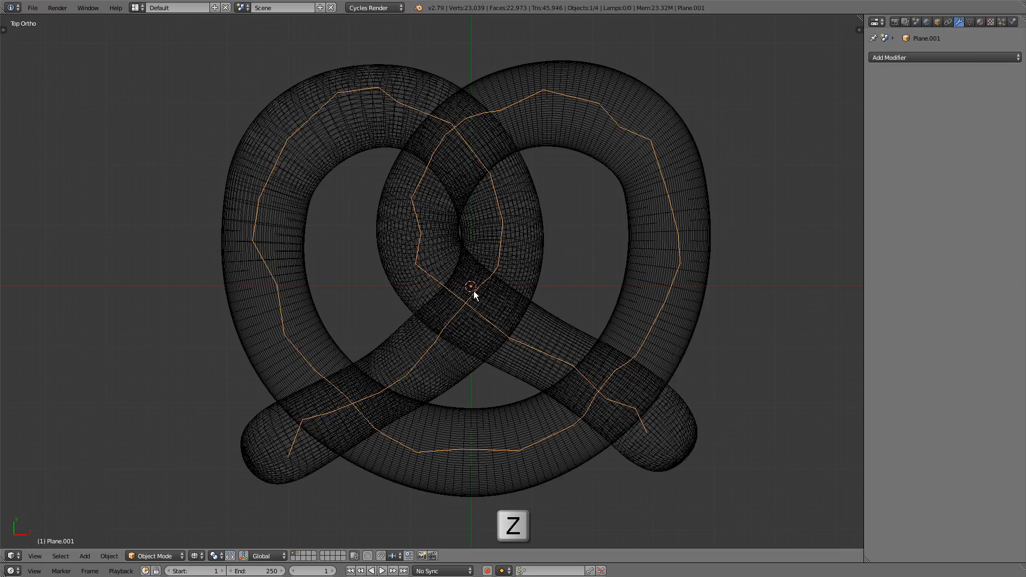
pyautogui.scroll(3, 474, 294)
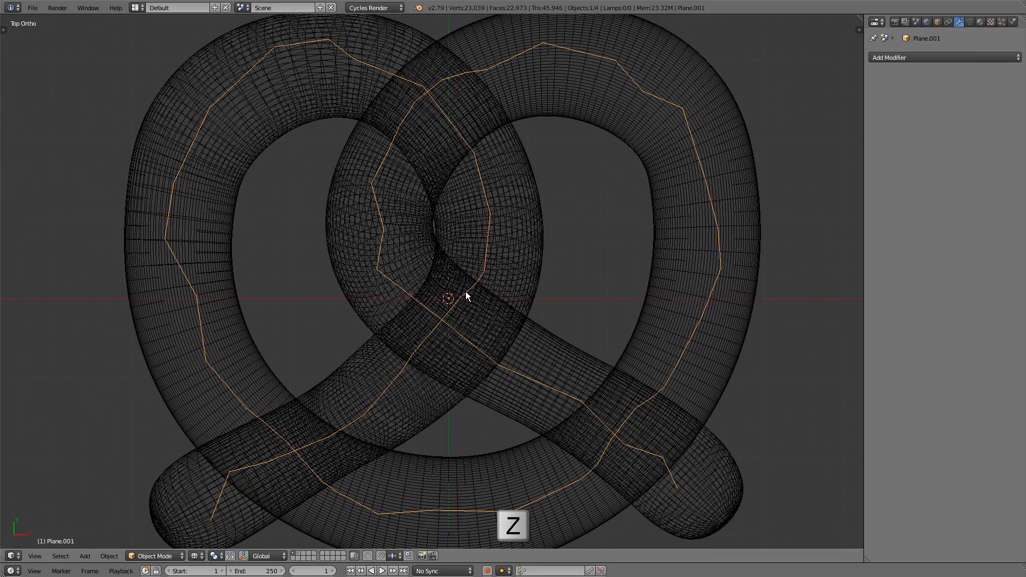
# - Add a Subdivision Surface modifier to the path object and set its view subdivisions to 2
pyautogui.click(921, 56)
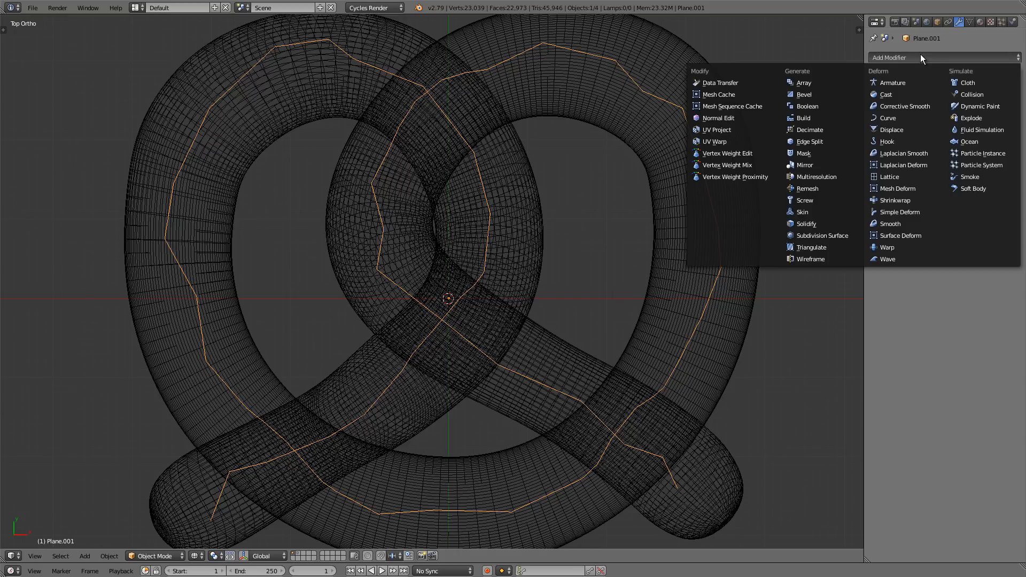
pyautogui.click(825, 235)
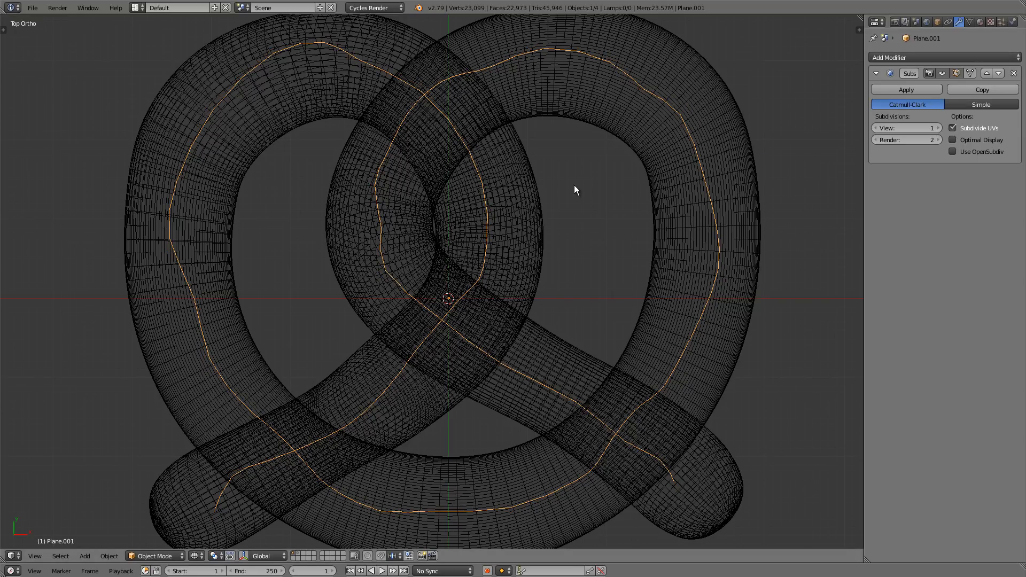
pyautogui.scroll(-1, 637, 209)
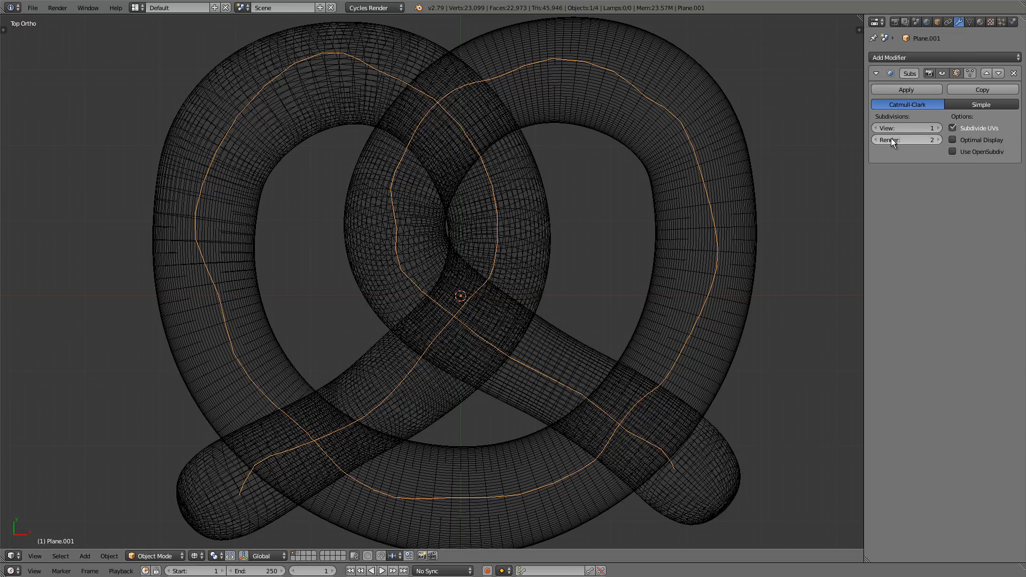
pyautogui.click(938, 128)
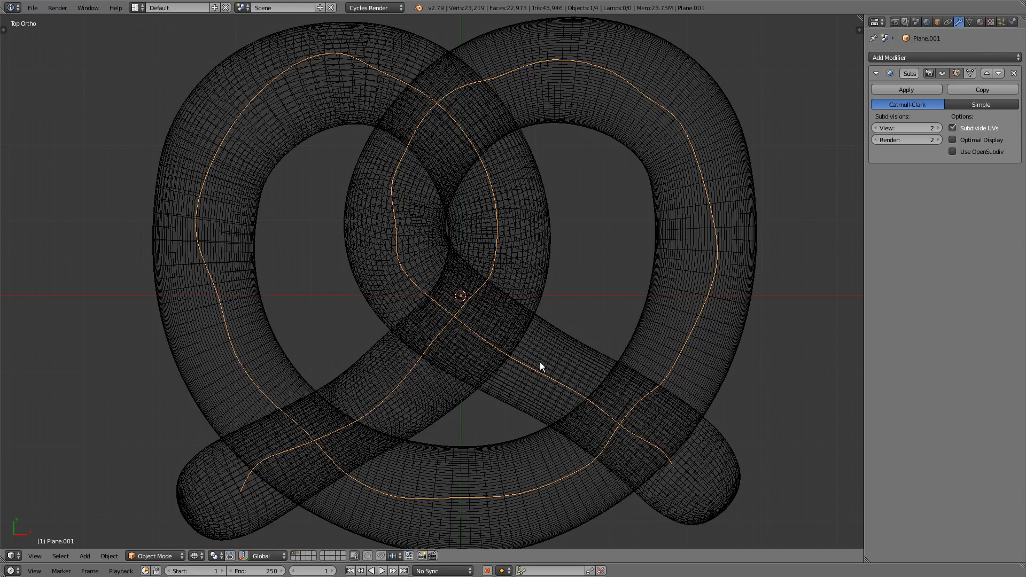
pyautogui.keyDown('shift'); pyautogui.moveTo(528, 343); pyautogui.dragTo(486, 340, button='middle'); pyautogui.keyUp('shift')
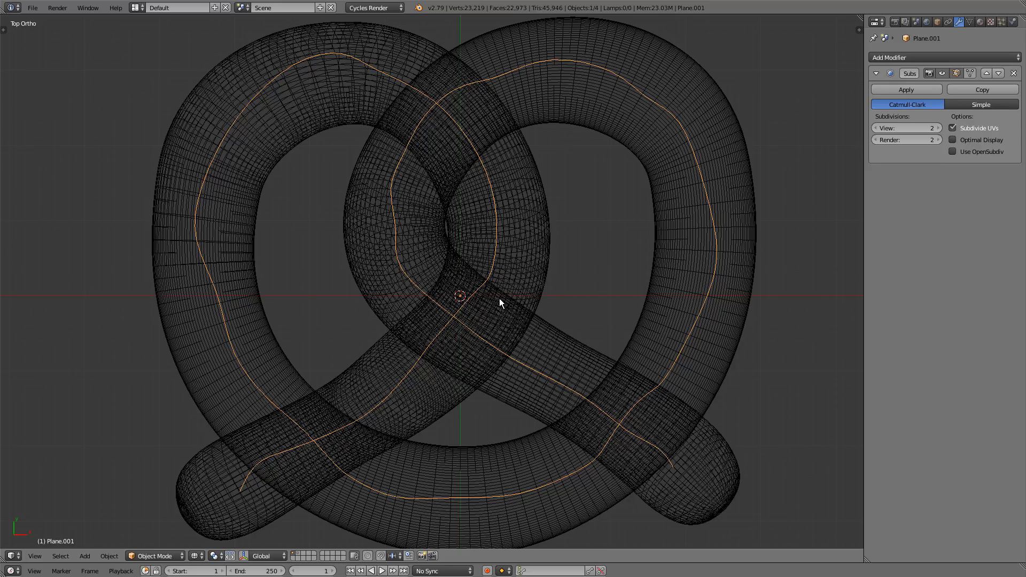
# - Convert the path mesh to a curve and open it in Edit Mode
pyautogui.hotkey('alt', 'c')
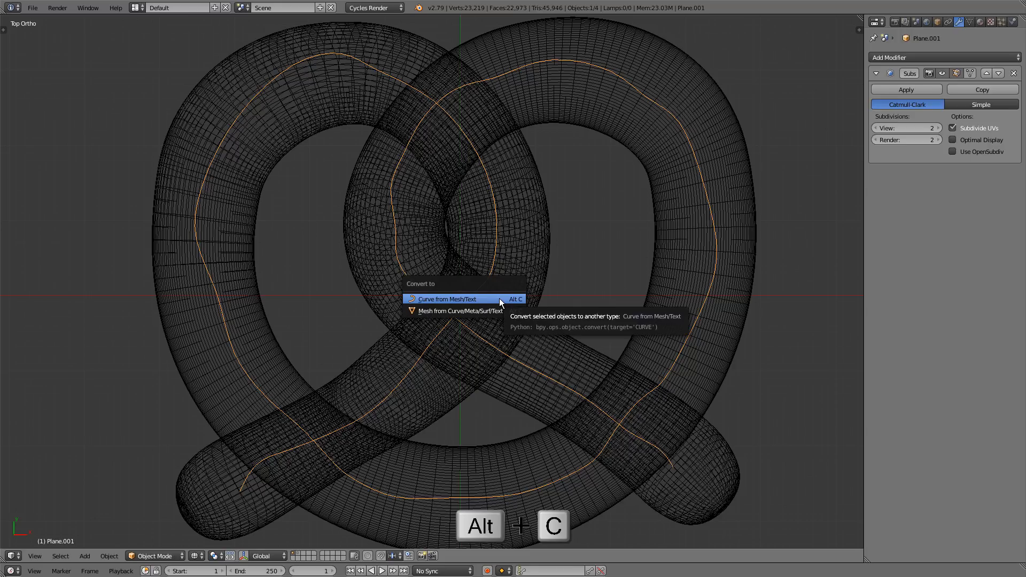
pyautogui.click(463, 300)
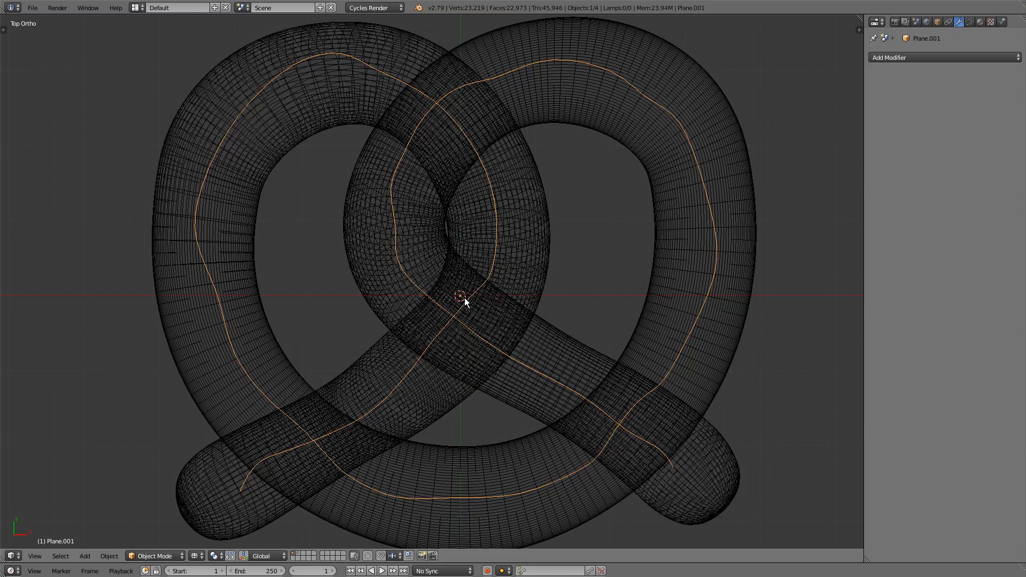
pyautogui.press('Tab')
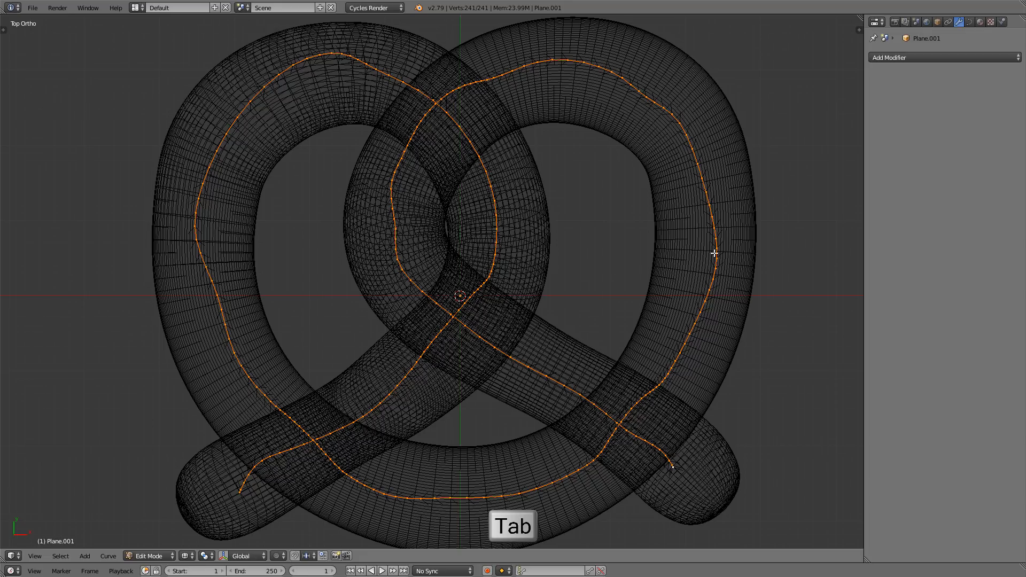
pyautogui.scroll(4, 715, 253)
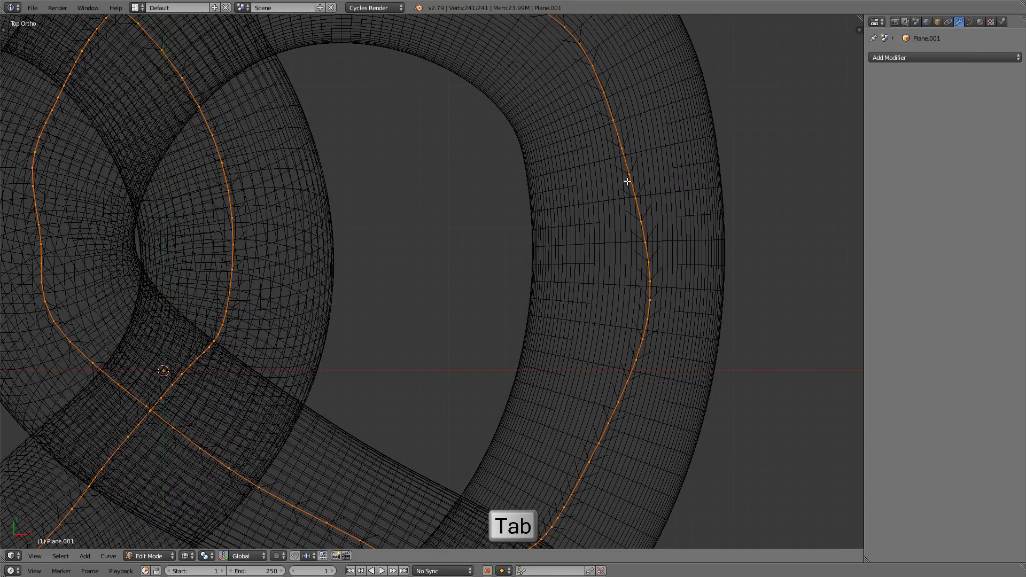
# - Return the path curve to Object Mode and open its curve data settings
pyautogui.scroll(-5, 627, 182)
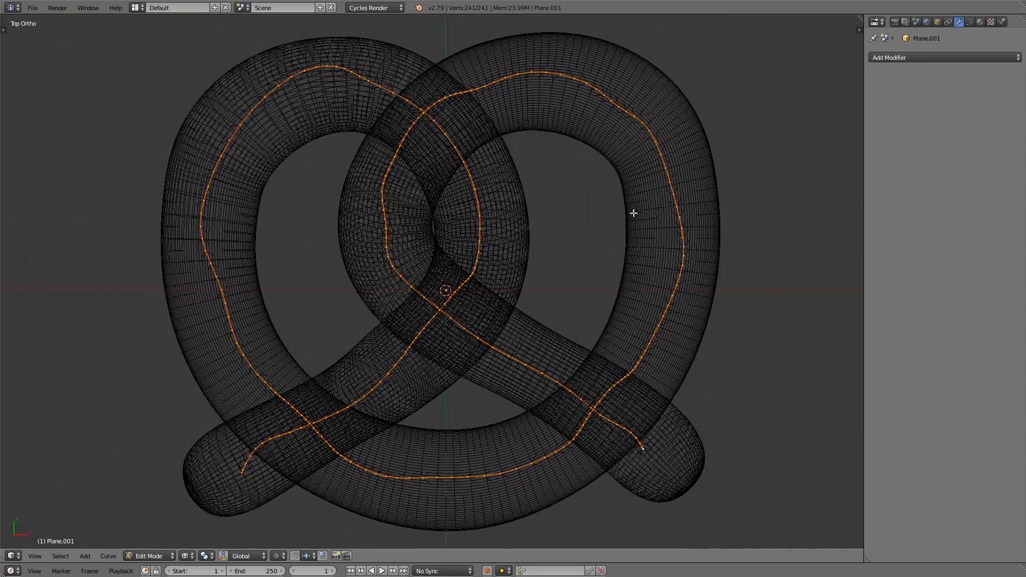
pyautogui.keyDown('shift'); pyautogui.moveTo(611, 222); pyautogui.dragTo(616, 220, button='middle'); pyautogui.keyUp('shift')
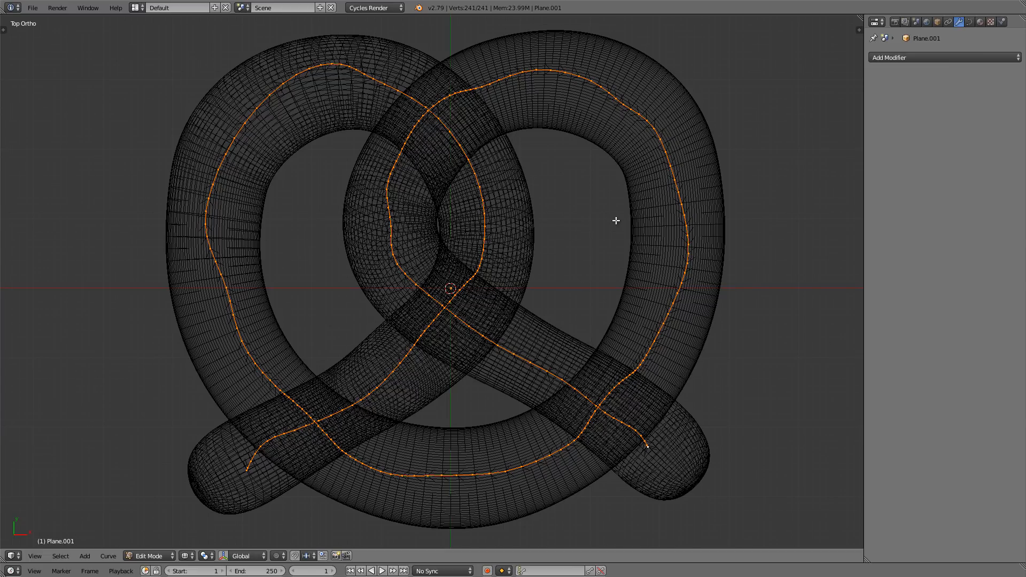
pyautogui.press('Tab')
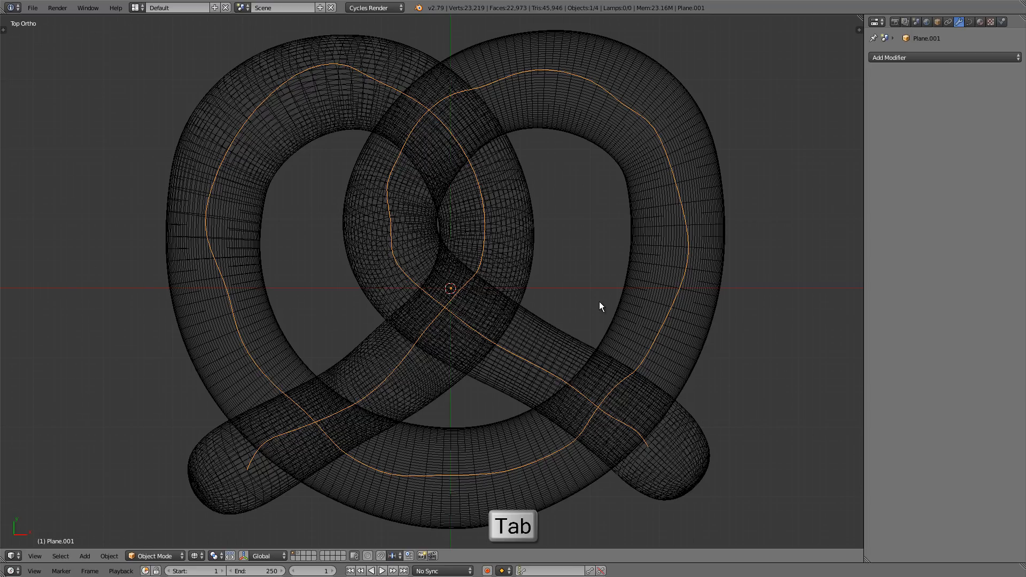
pyautogui.click(970, 22)
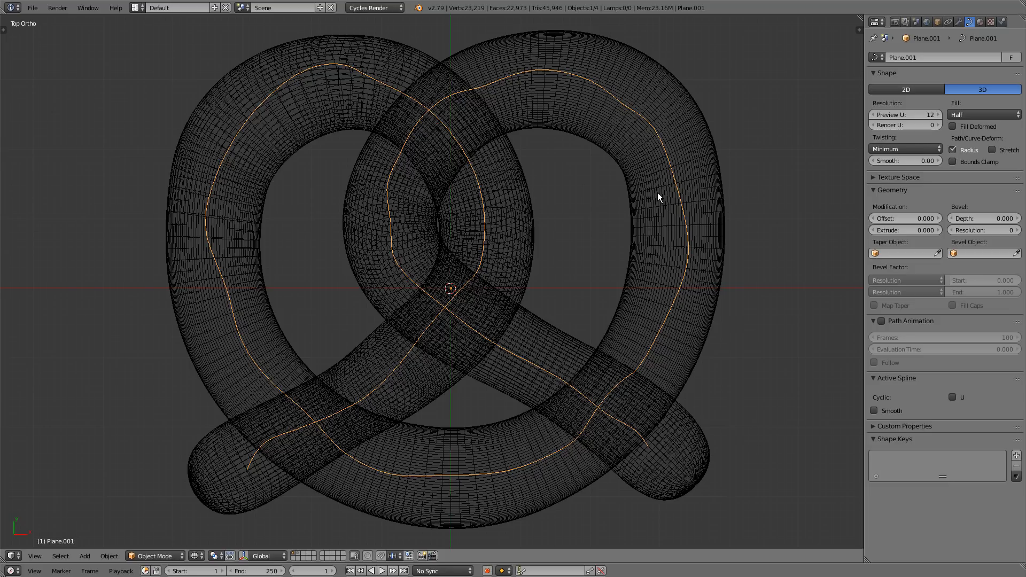
pyautogui.scroll(-2, 690, 277)
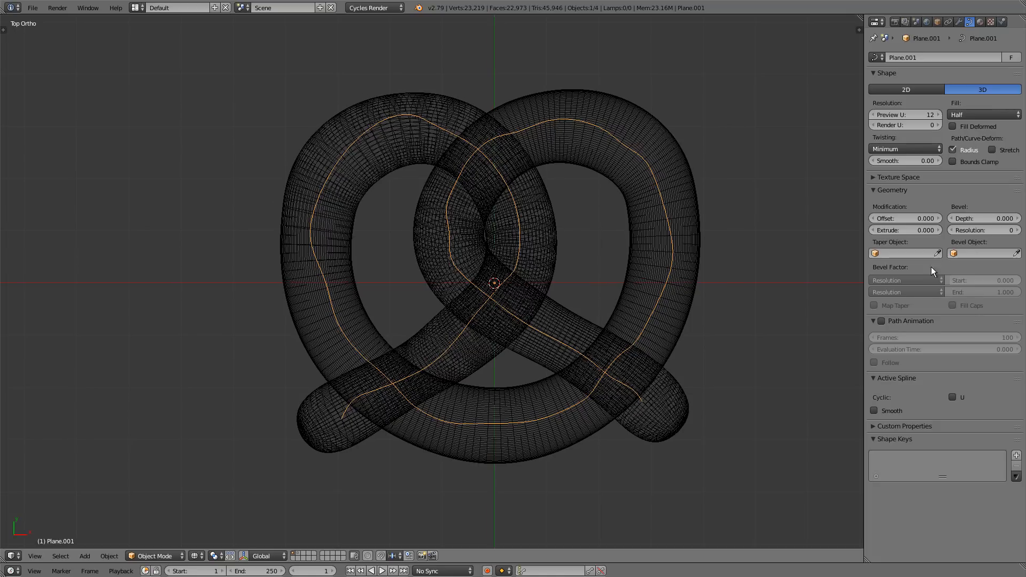
pyautogui.scroll(1, 670, 271)
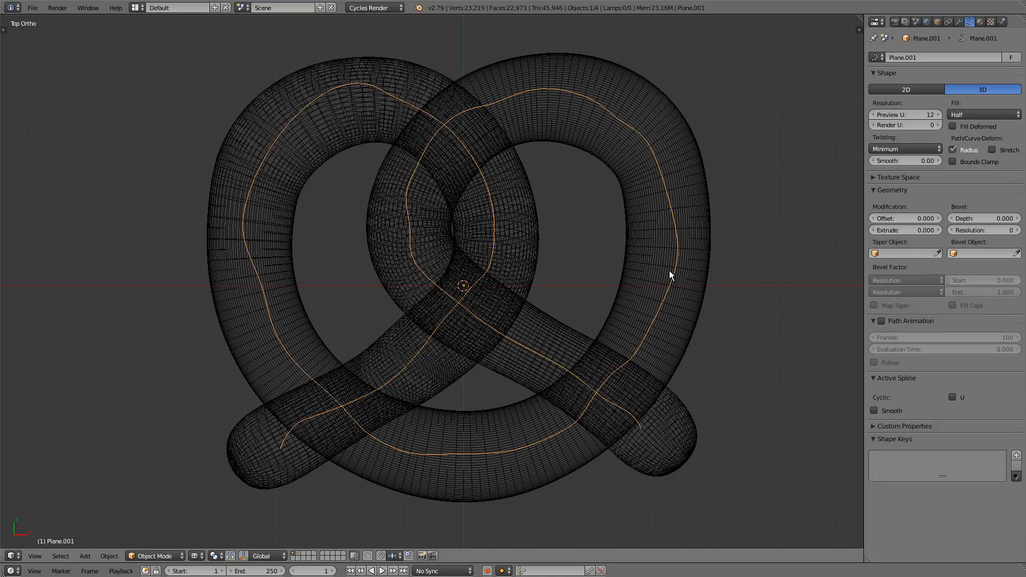
# - Add a Bezier circle and move it along the X axis until it sits clear beside the pretzel
pyautogui.hotkey('shift', 'a')
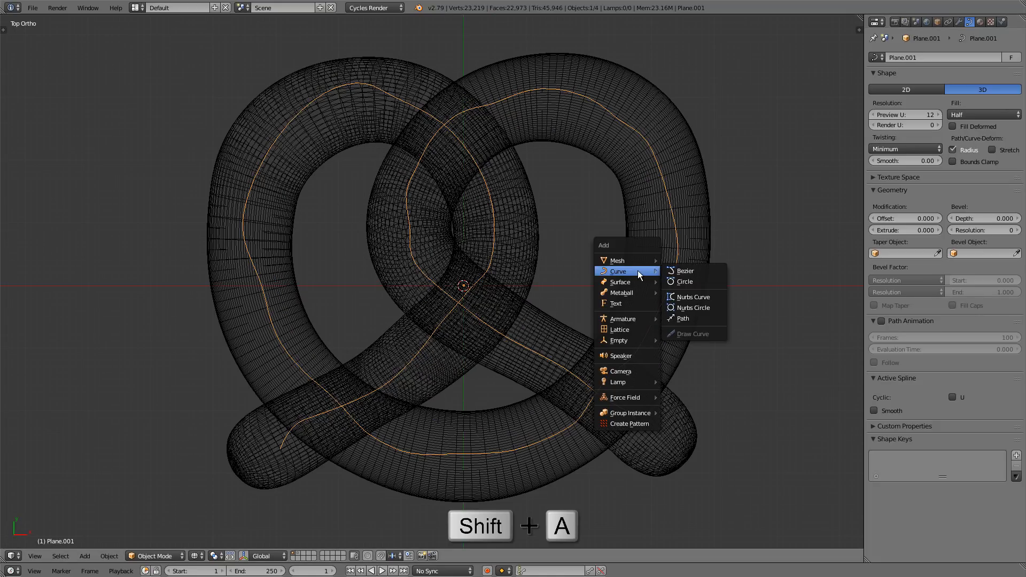
pyautogui.click(701, 281)
pyautogui.scroll(-1, 701, 279)
pyautogui.keyDown('shift'); pyautogui.moveTo(718, 276); pyautogui.dragTo(277, 277, button='middle'); pyautogui.keyUp('shift')
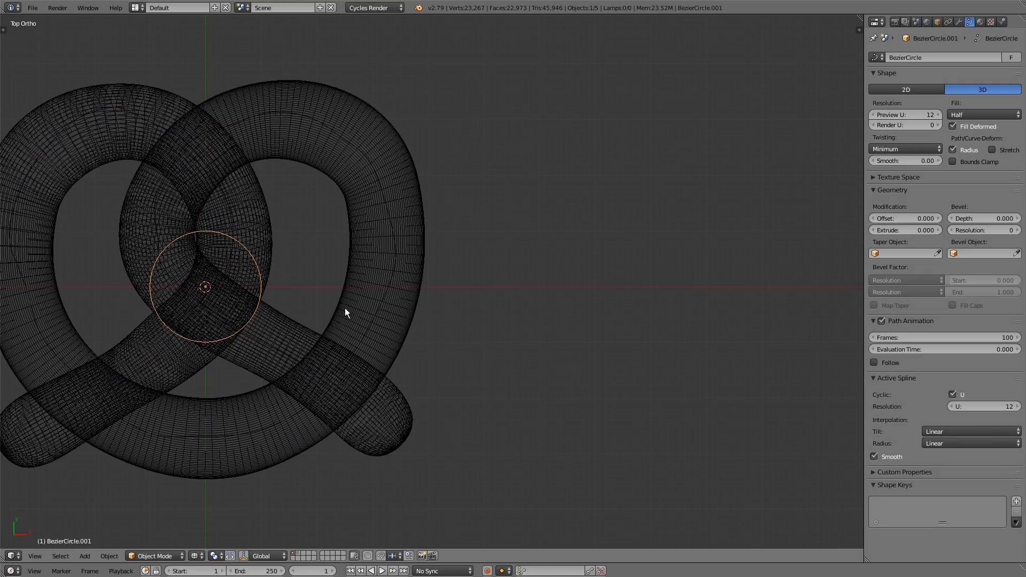
pyautogui.press('g')
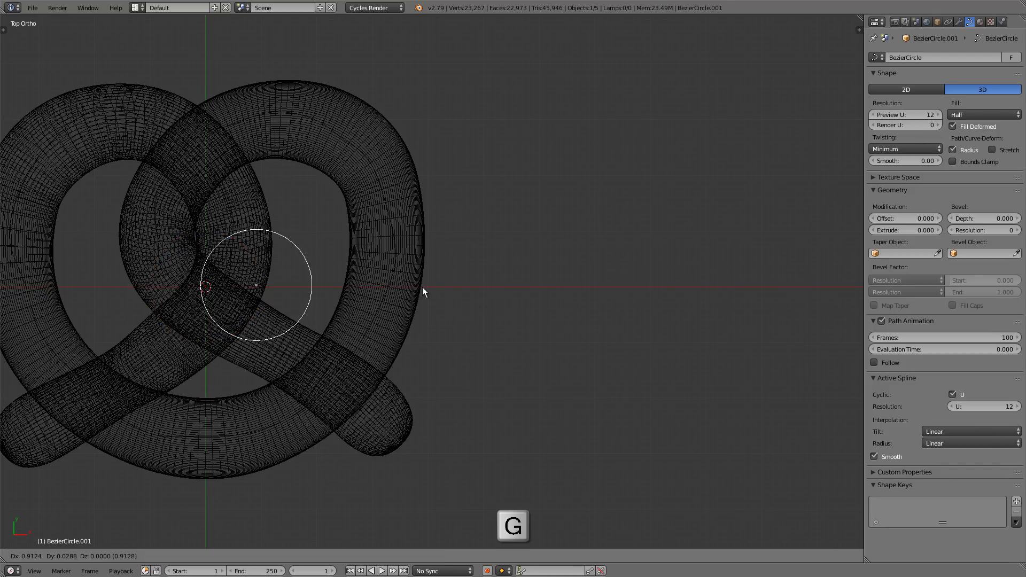
pyautogui.press('x')
pyautogui.click(739, 284)
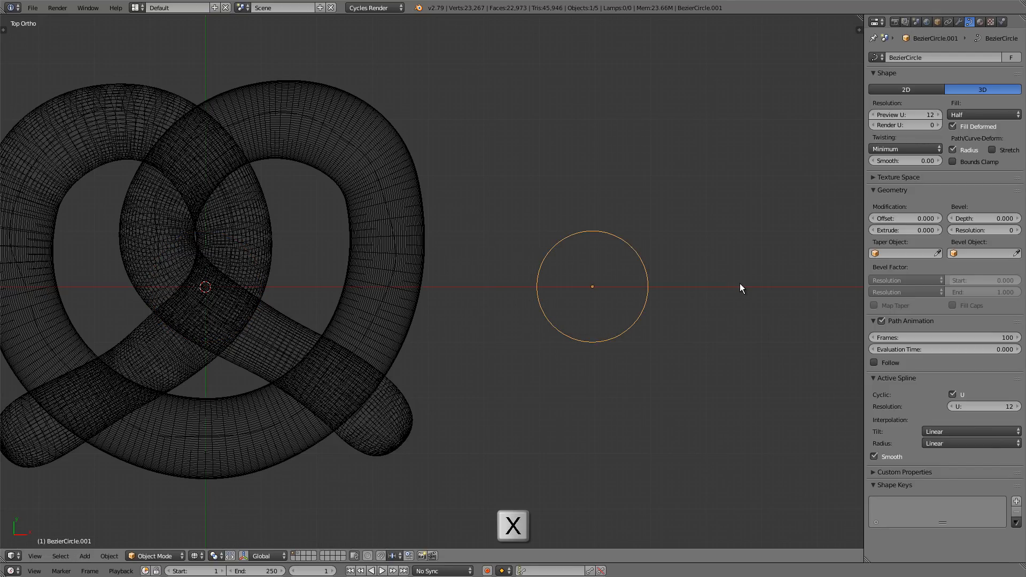
# - Flatten the circle into an ellipse in Edit Mode by scaling it to about 0.74 along Y, and return to Object Mode
pyautogui.scroll(3, 657, 287)
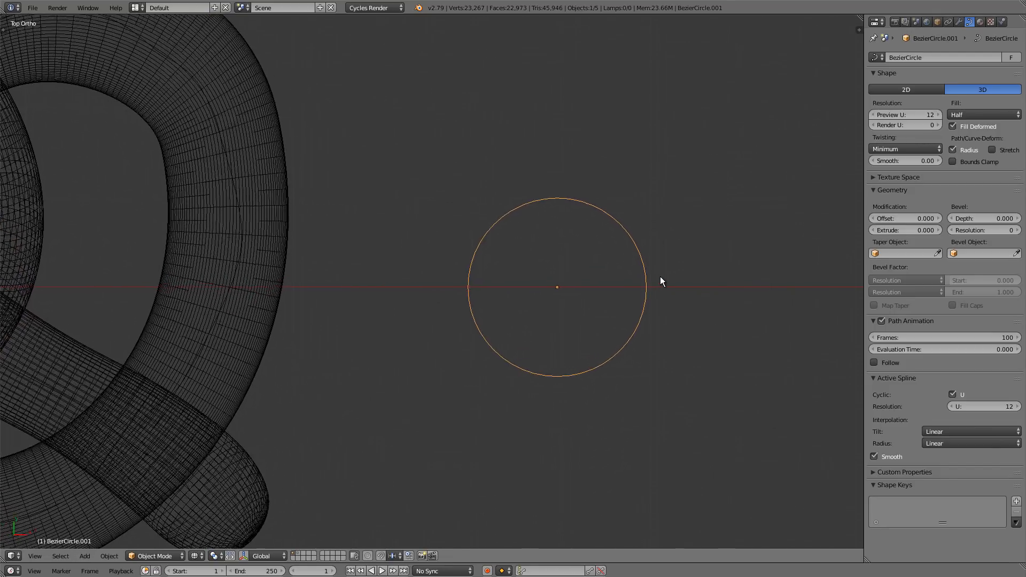
pyautogui.press('Tab')
pyautogui.press('s')
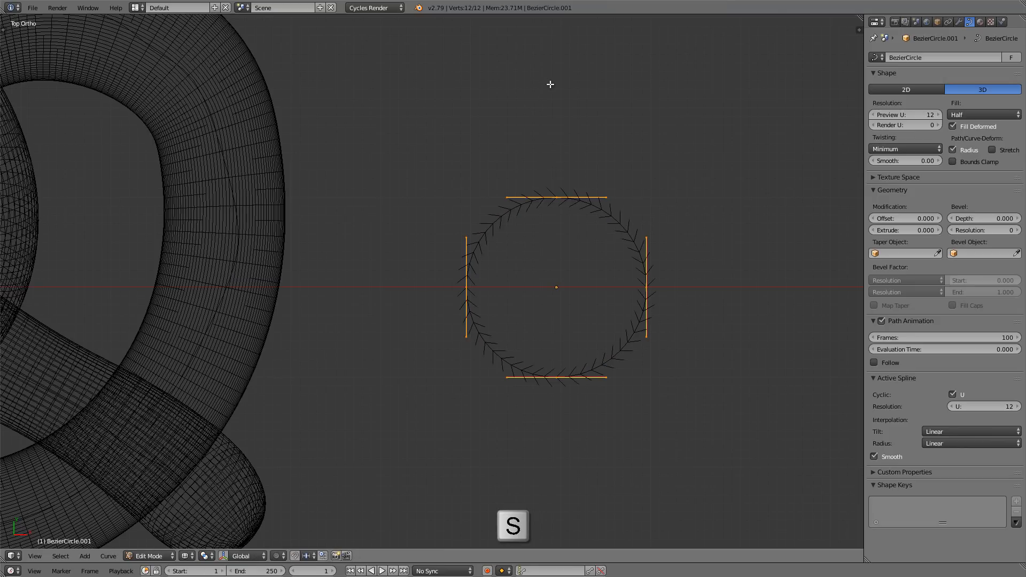
pyautogui.press('y')
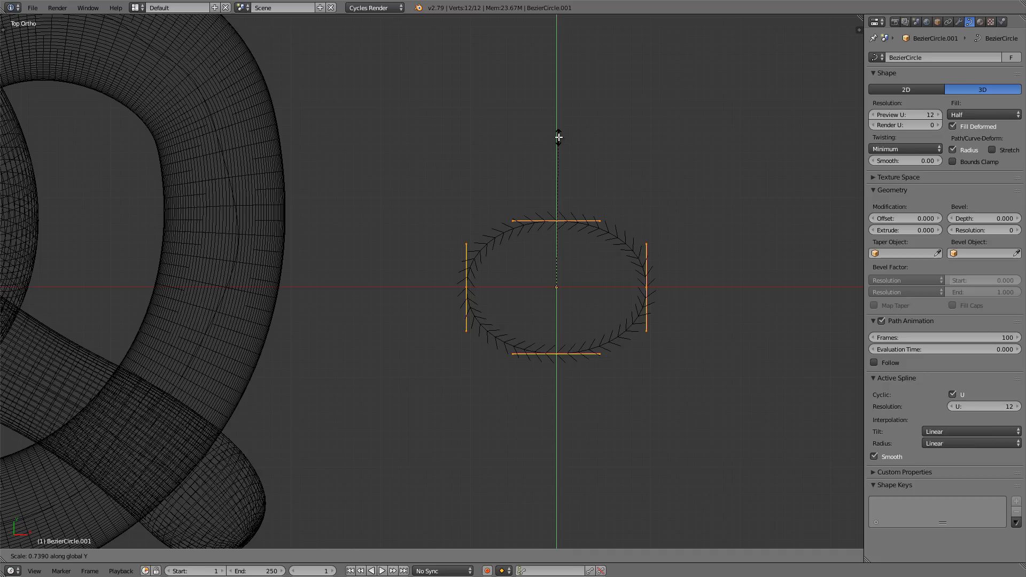
pyautogui.click(558, 137)
pyautogui.scroll(-2, 565, 203)
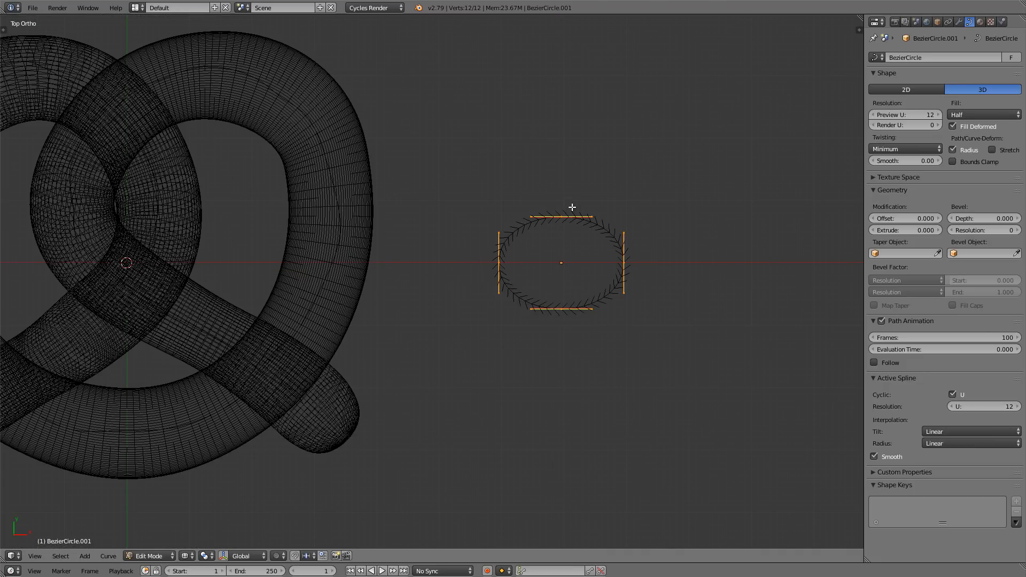
pyautogui.press('Tab')
pyautogui.keyDown('shift'); pyautogui.moveTo(370, 227); pyautogui.dragTo(403, 235, button='middle'); pyautogui.keyUp('shift')
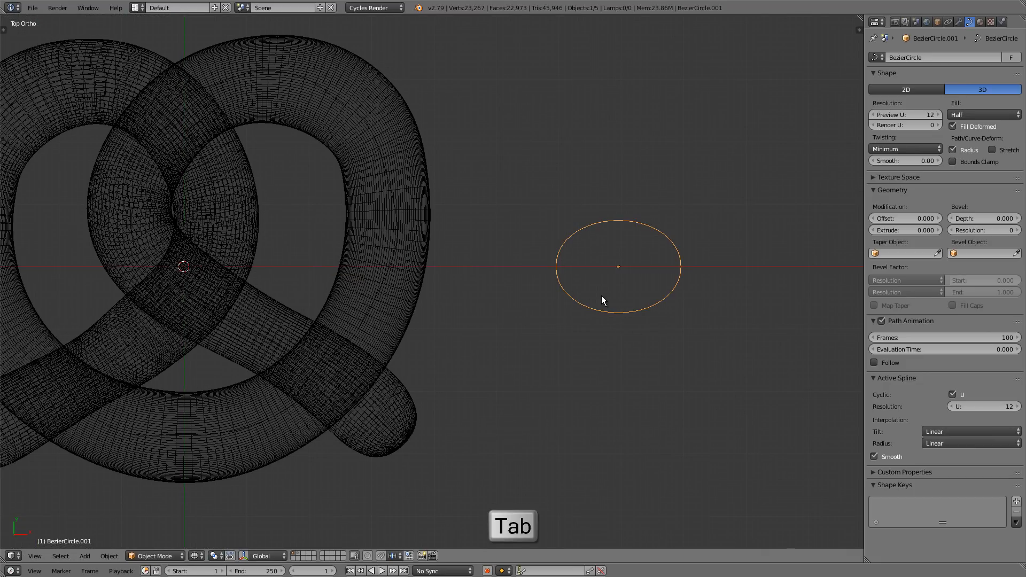
# - Rename the ellipse object as "mustard shape"
pyautogui.press('n')
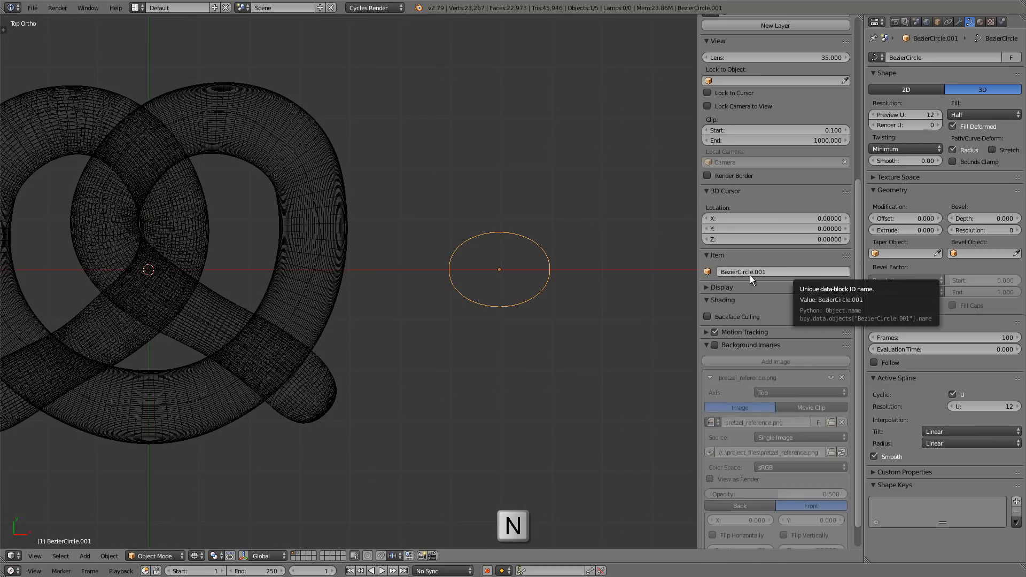
pyautogui.click(778, 272)
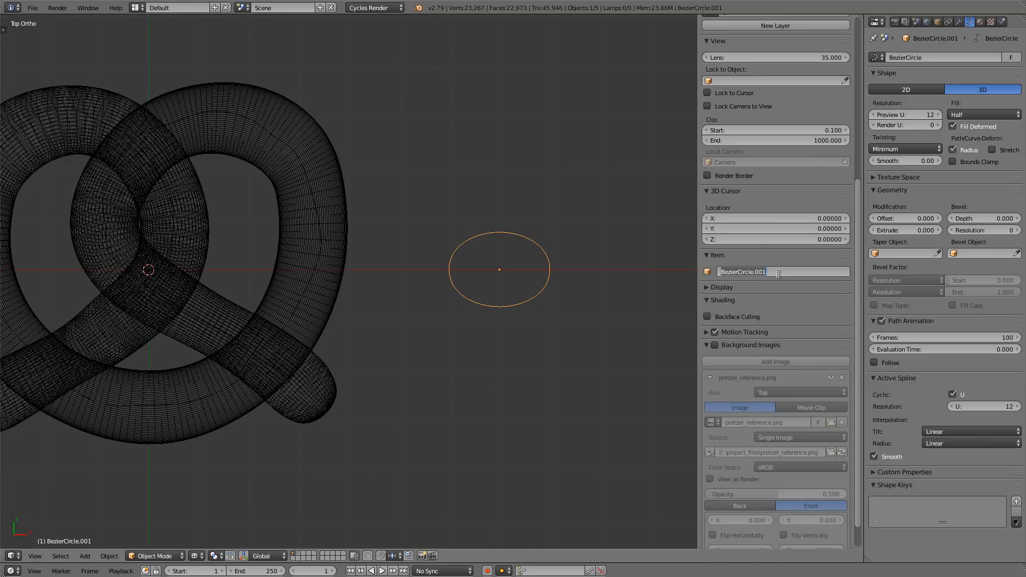
pyautogui.write('mustar')
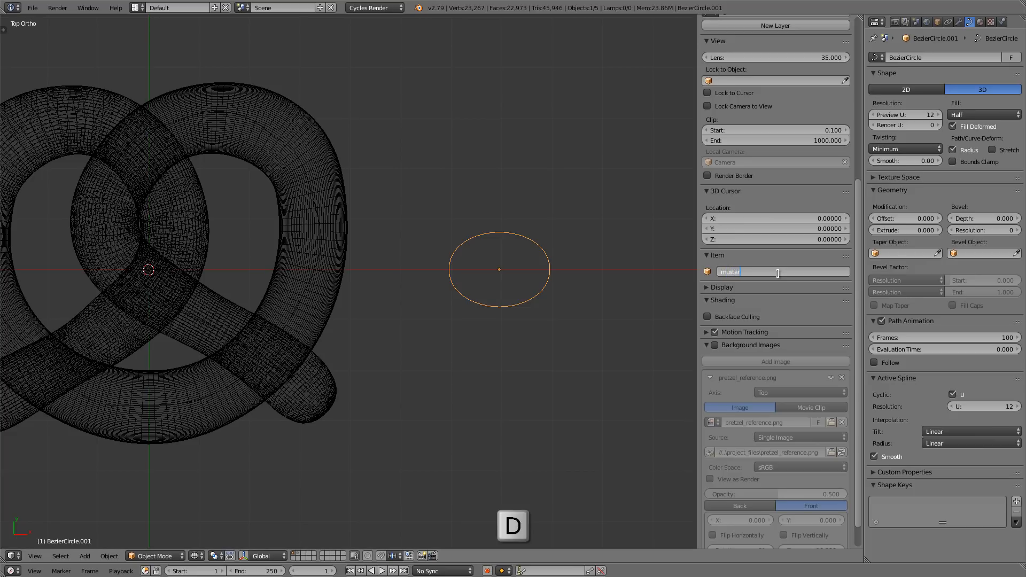
pyautogui.write('d shape')
pyautogui.press('Return')
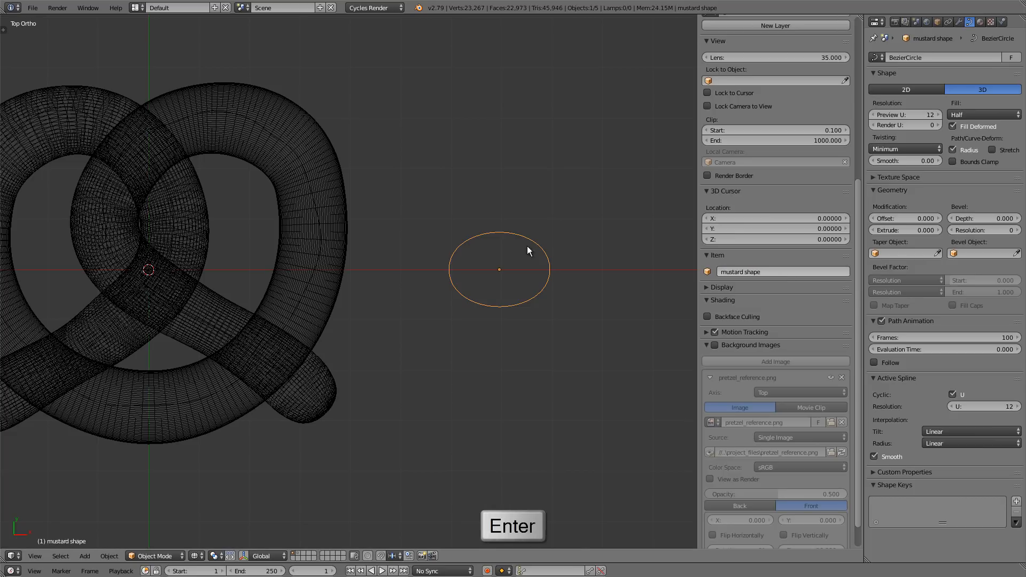
pyautogui.press('n')
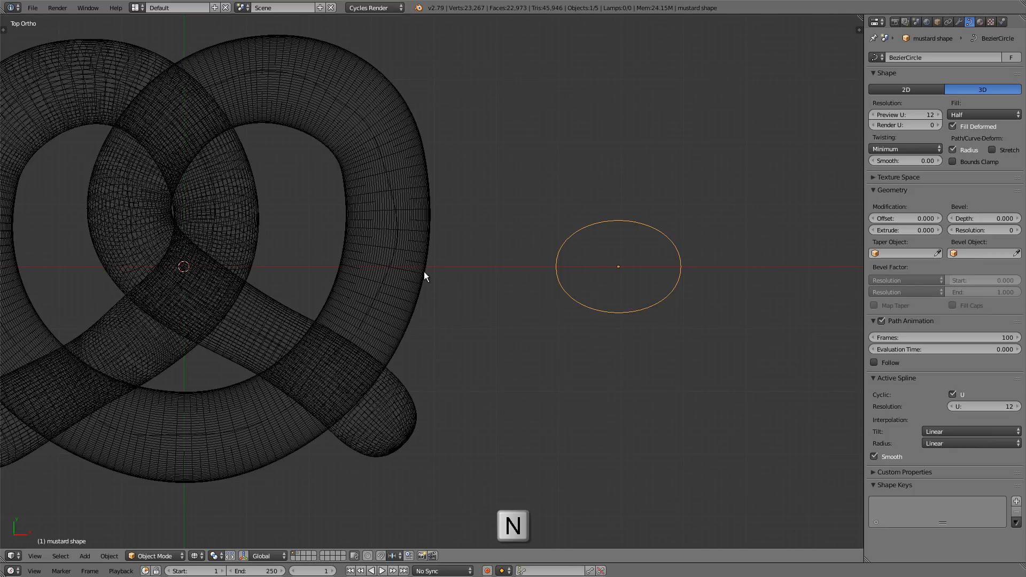
# - Assign mustard shape as the path curve's bevel object, and inspect the tube in solid shading before restoring the top view
pyautogui.rightClick(377, 307)
pyautogui.keyDown('shift'); pyautogui.moveTo(388, 248); pyautogui.dragTo(446, 265, button='middle'); pyautogui.keyUp('shift')
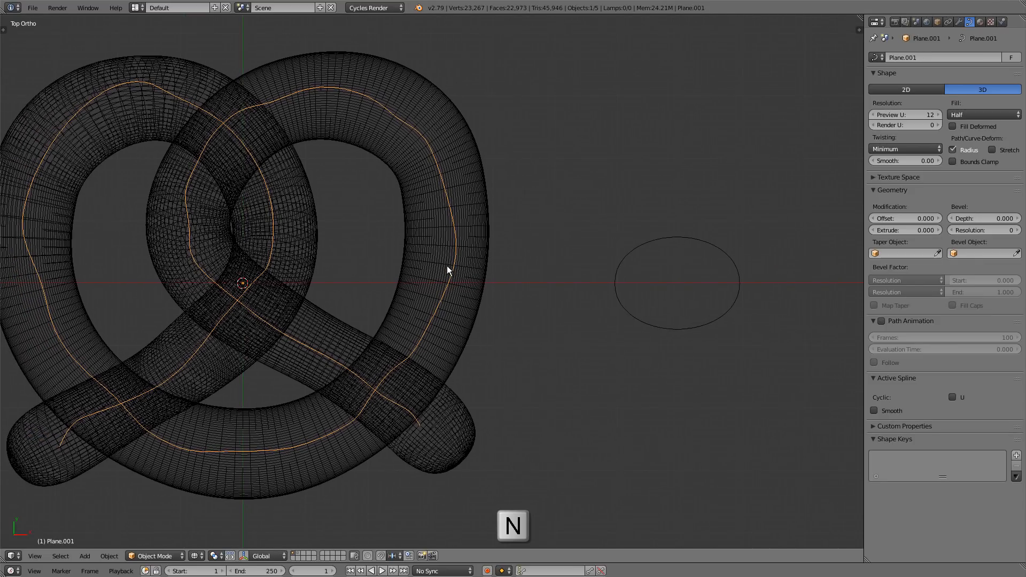
pyautogui.click(971, 255)
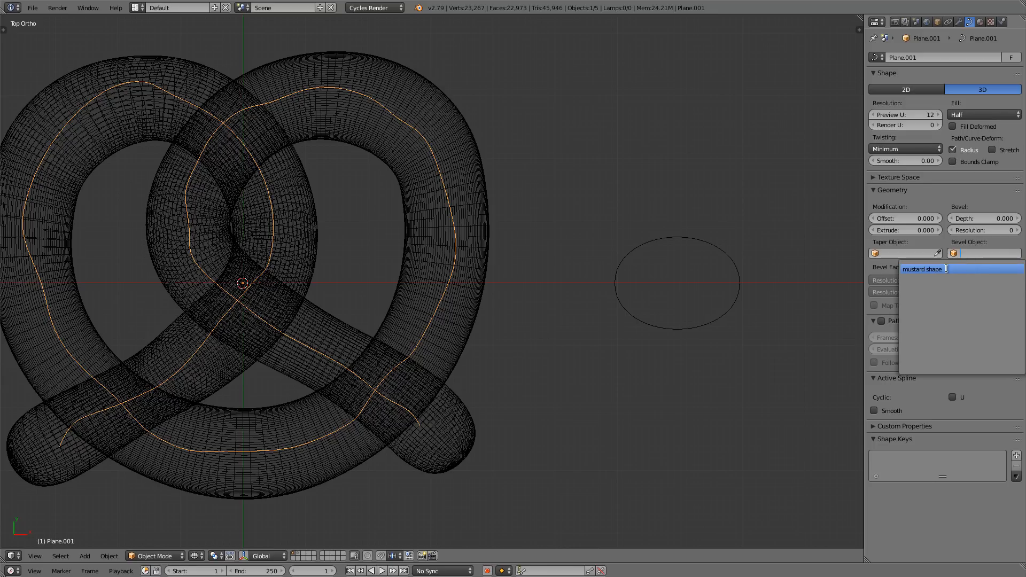
pyautogui.click(953, 269)
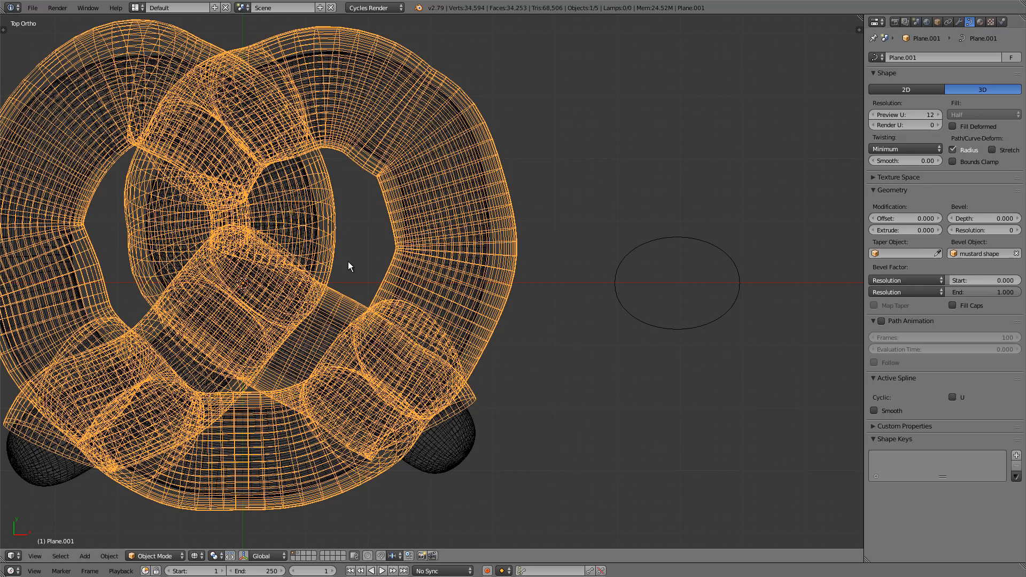
pyautogui.press('z')
pyautogui.moveTo(432, 287)
pyautogui.mouseDown(button='middle')
pyautogui.moveTo(404, 173)
pyautogui.moveTo(390, 235)
pyautogui.moveTo(441, 284)
pyautogui.mouseUp(button='middle')
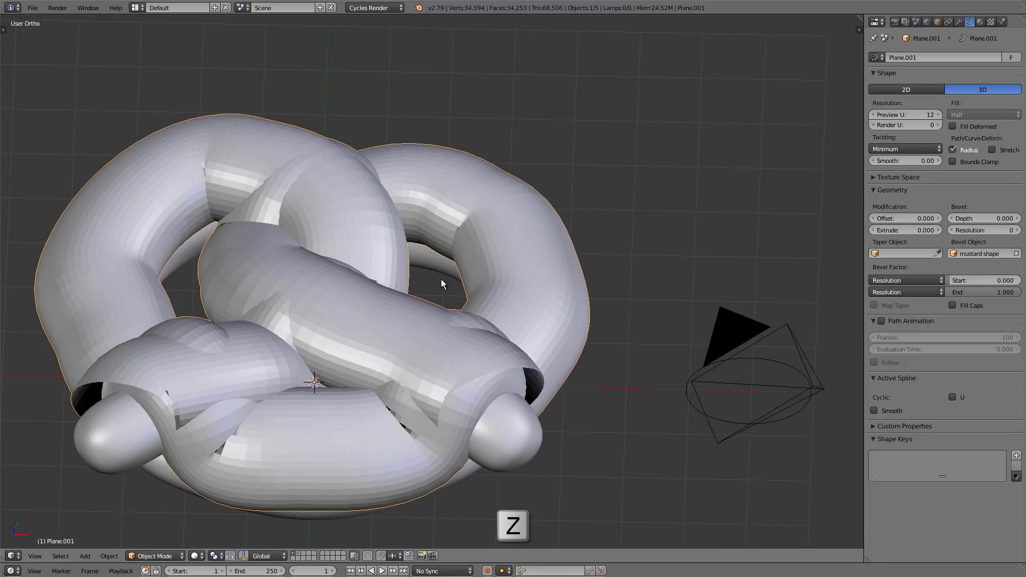
pyautogui.press('KP_7')
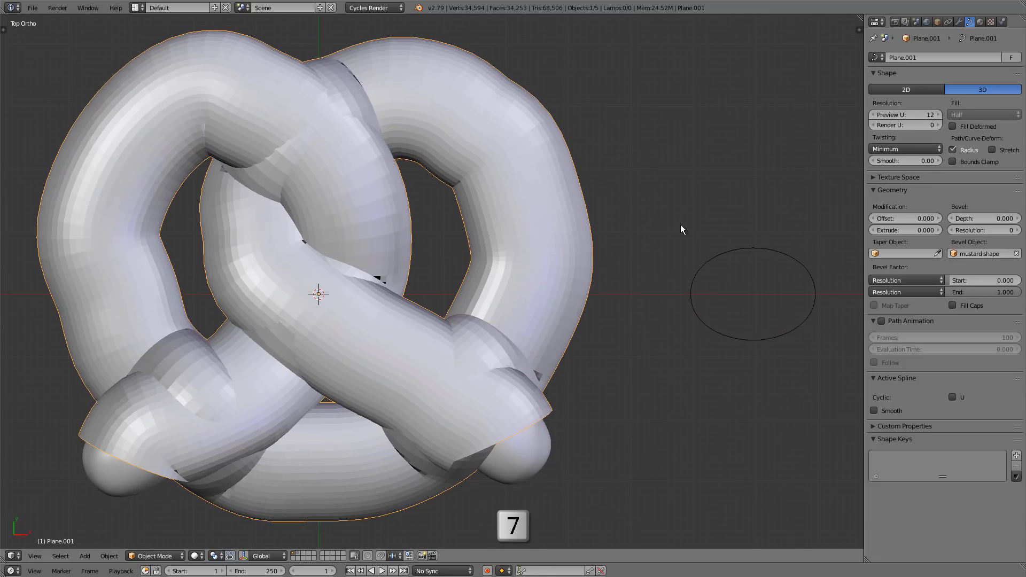
# - Scale down the mustard shape's points in Edit Mode until the tube is a thin strand along the pretzel, and return to Object Mode
pyautogui.keyDown('shift'); pyautogui.moveTo(739, 278); pyautogui.dragTo(716, 278, button='middle'); pyautogui.keyUp('shift')
pyautogui.rightClick(725, 255)
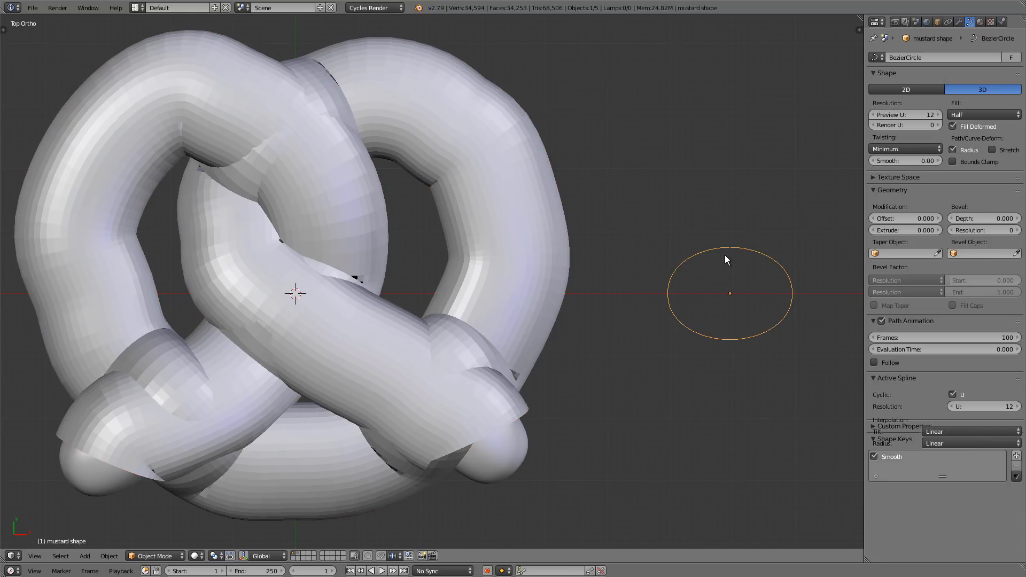
pyautogui.press('Tab')
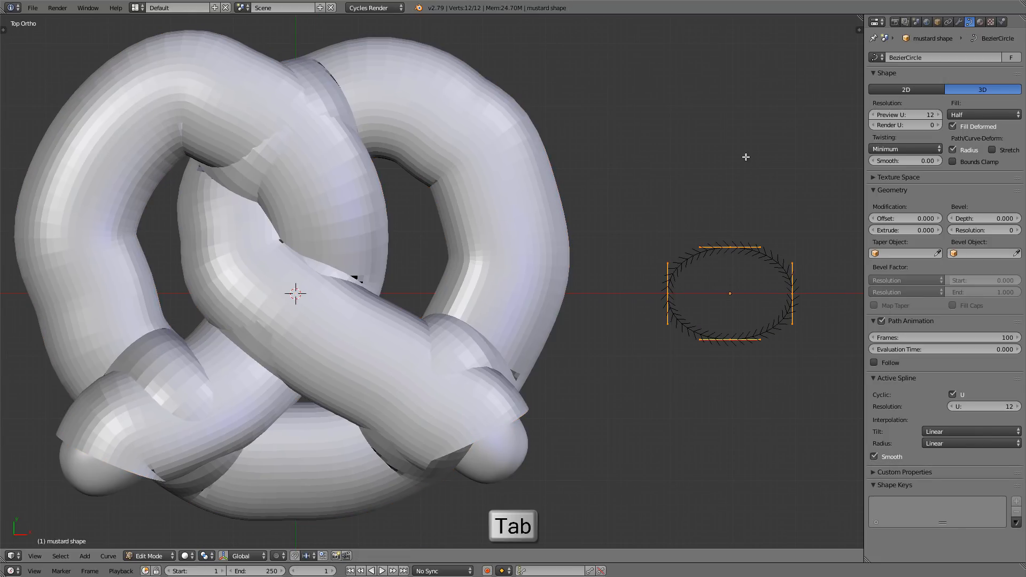
pyautogui.press('s')
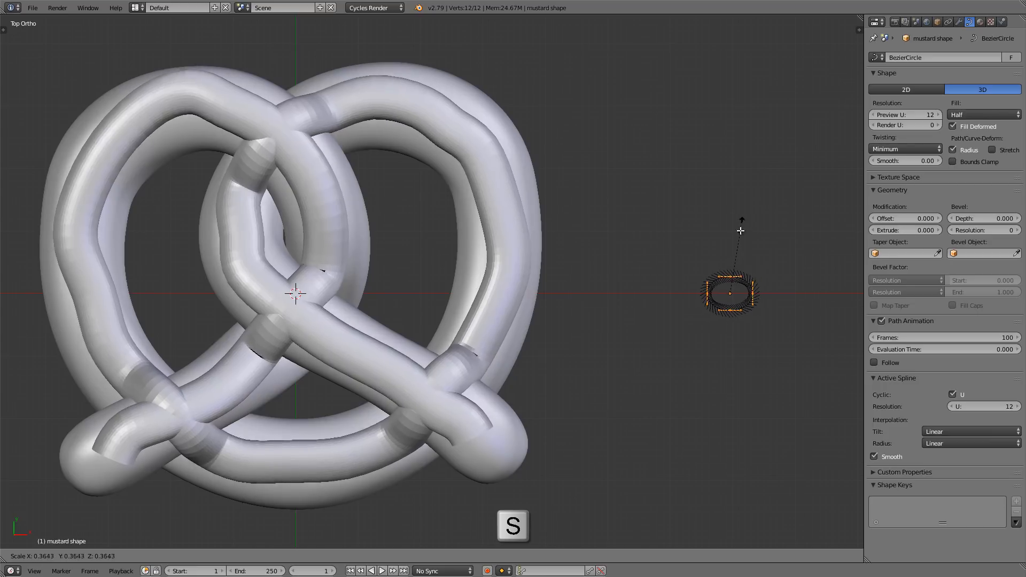
pyautogui.click(734, 262)
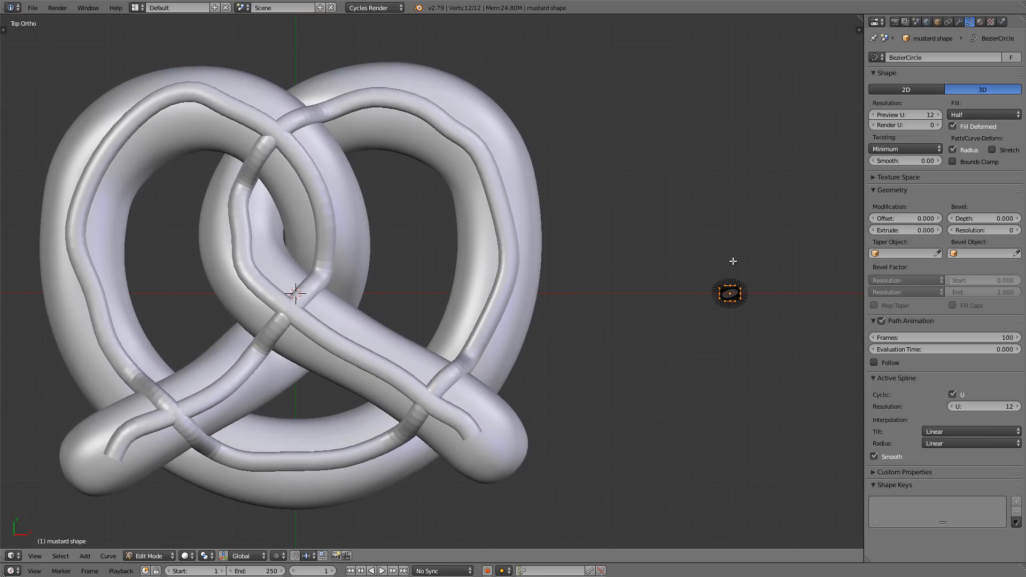
pyautogui.press('Tab')
# - Raise the mustard strand slightly along the Z axis so it rests higher on the pretzel's surface
pyautogui.moveTo(472, 303); pyautogui.dragTo(359, 331, button='middle')
pyautogui.scroll(3, 335, 249)
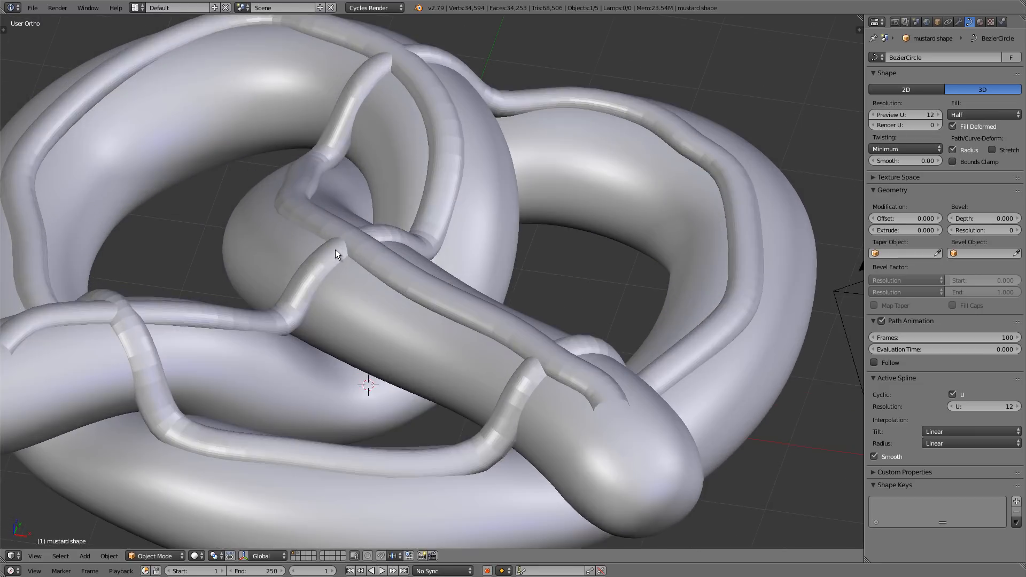
pyautogui.keyDown('shift'); pyautogui.moveTo(343, 248); pyautogui.dragTo(362, 225, button='middle'); pyautogui.keyUp('shift')
pyautogui.rightClick(405, 230)
pyautogui.moveTo(472, 291); pyautogui.dragTo(417, 281, button='middle')
pyautogui.moveTo(476, 349); pyautogui.dragTo(502, 331, button='middle')
pyautogui.scroll(4, 502, 331)
pyautogui.scroll(1, 502, 331)
pyautogui.moveTo(439, 331); pyautogui.dragTo(479, 323, button='middle')
pyautogui.scroll(2, 444, 325)
pyautogui.press('g')
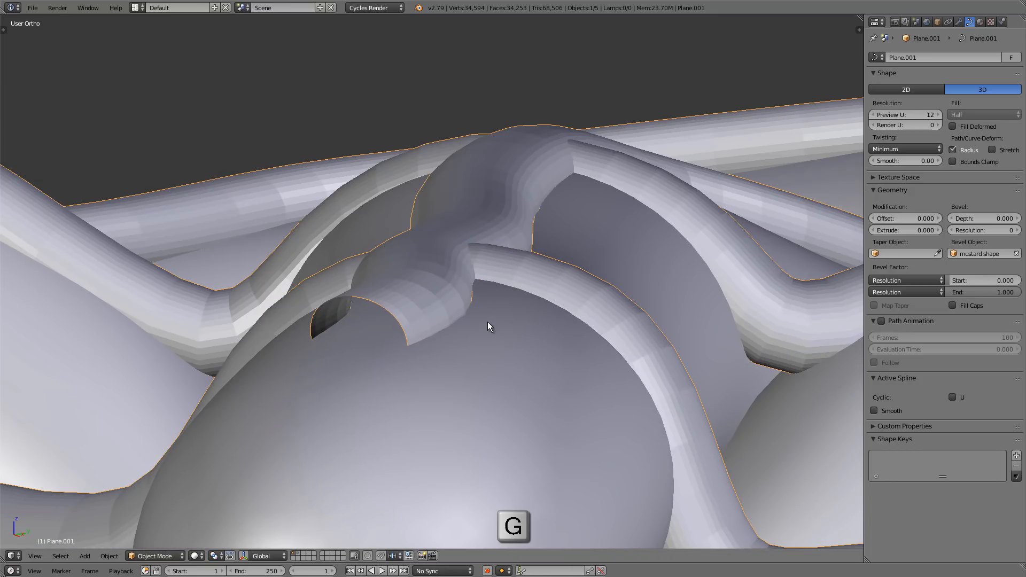
pyautogui.press('z')
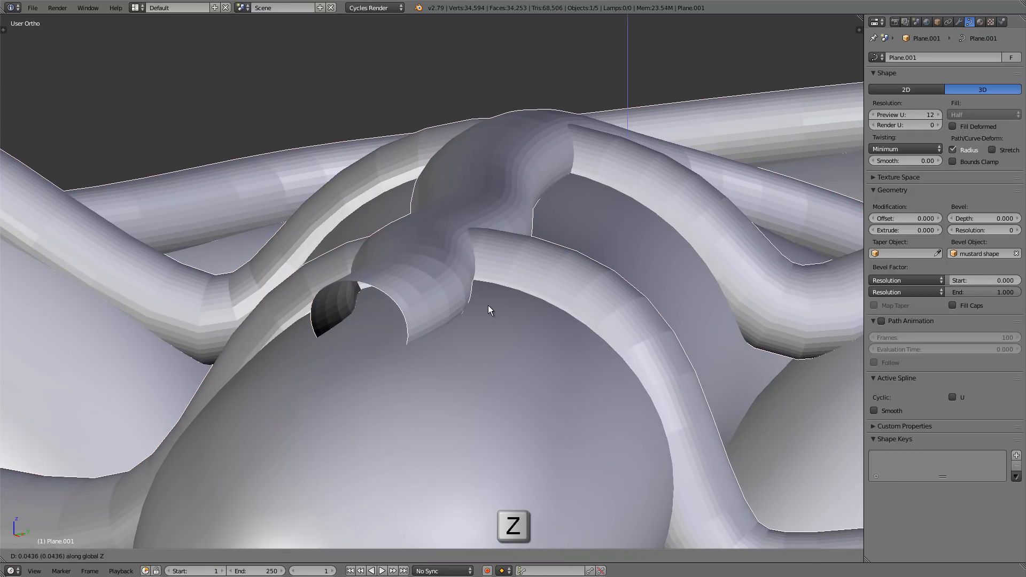
pyautogui.click(489, 301)
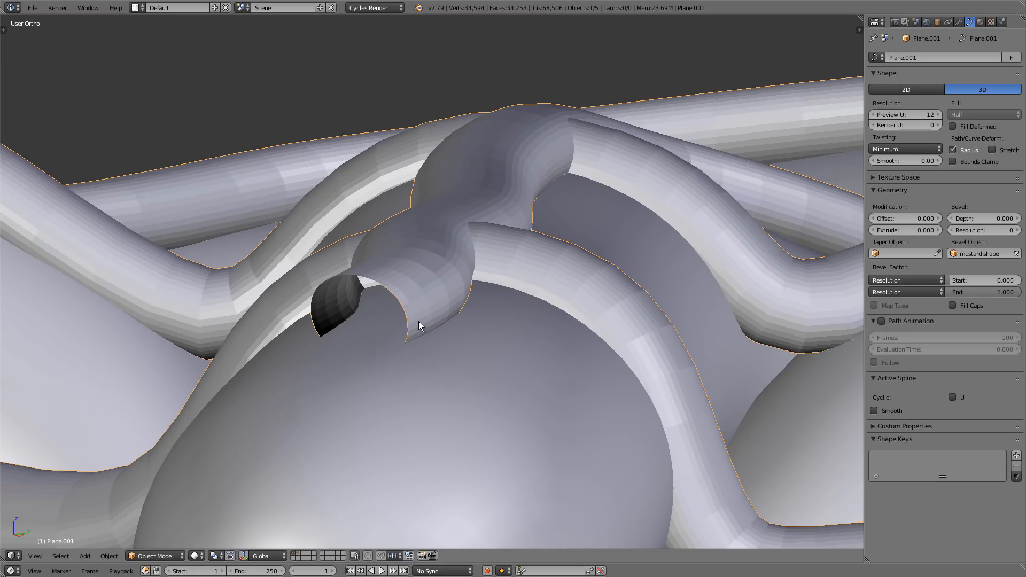
pyautogui.scroll(-7, 459, 295)
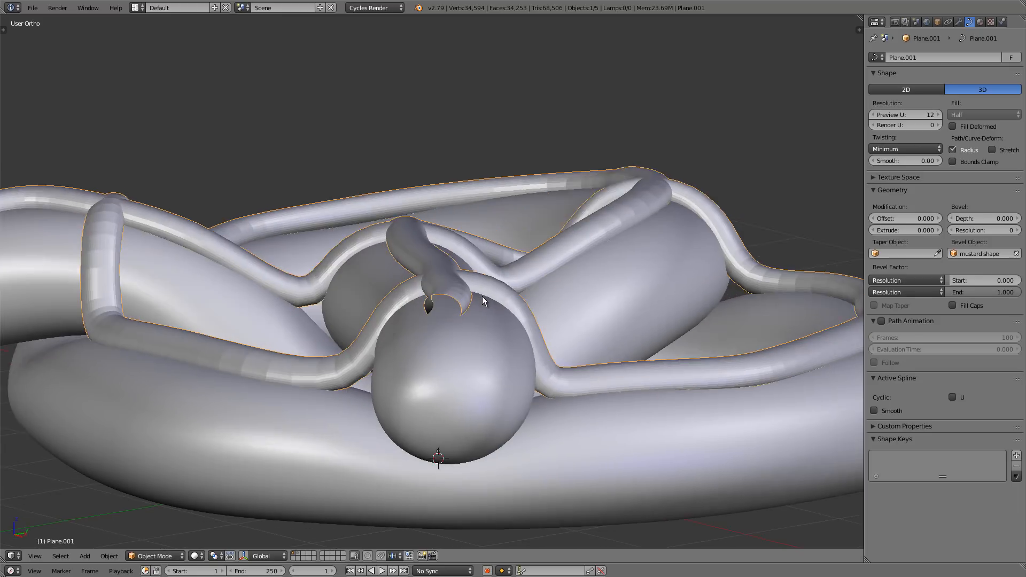
pyautogui.moveTo(482, 296)
pyautogui.mouseDown(button='middle')
pyautogui.moveTo(476, 275)
pyautogui.moveTo(470, 281)
pyautogui.moveTo(483, 289)
pyautogui.mouseUp(button='middle')
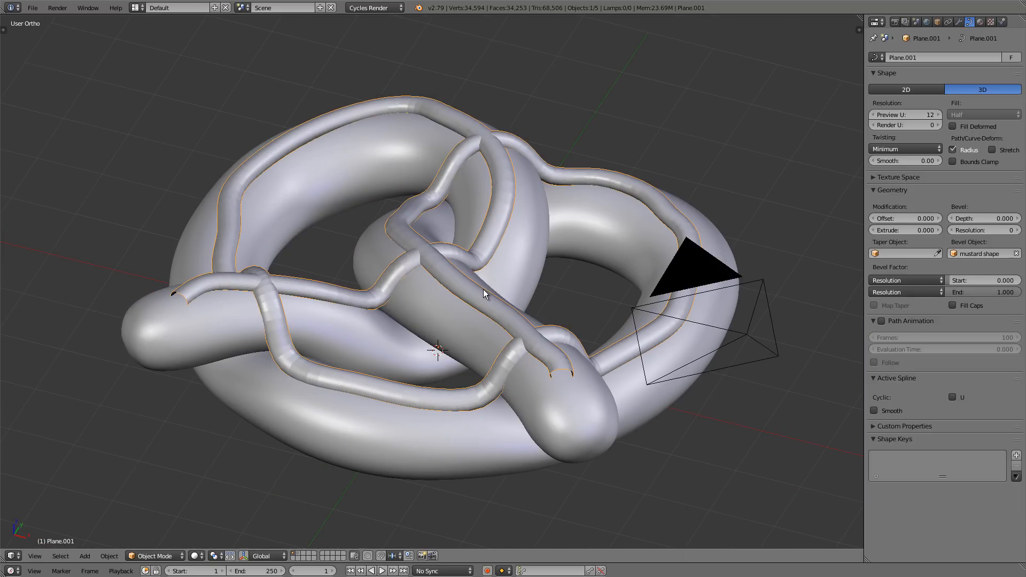
# - Inspect the mustard strand where it crosses over itself, and apply smooth shading to it
pyautogui.scroll(5, 432, 229)
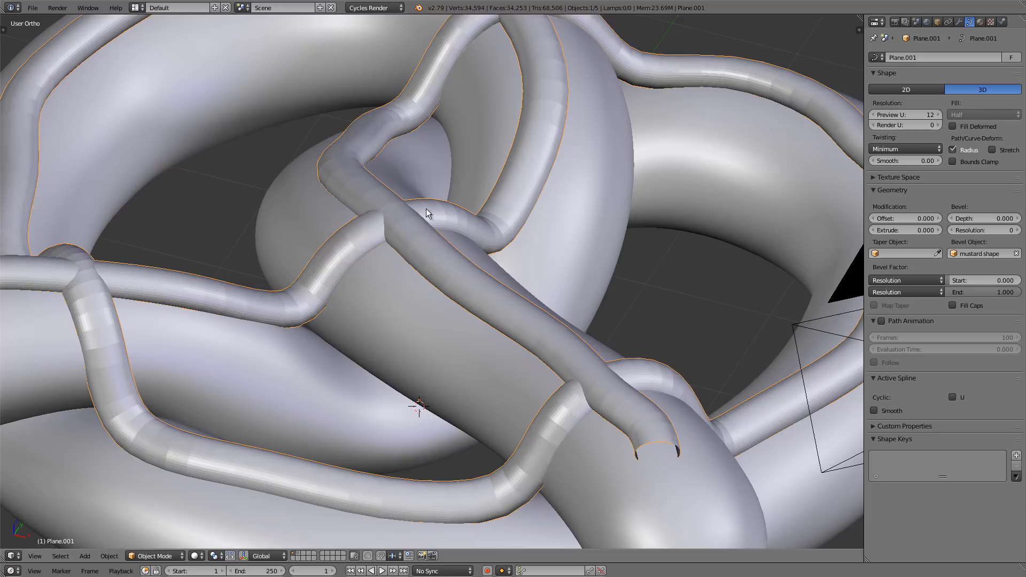
pyautogui.moveTo(426, 213); pyautogui.dragTo(408, 252, button='middle')
pyautogui.scroll(2, 407, 250)
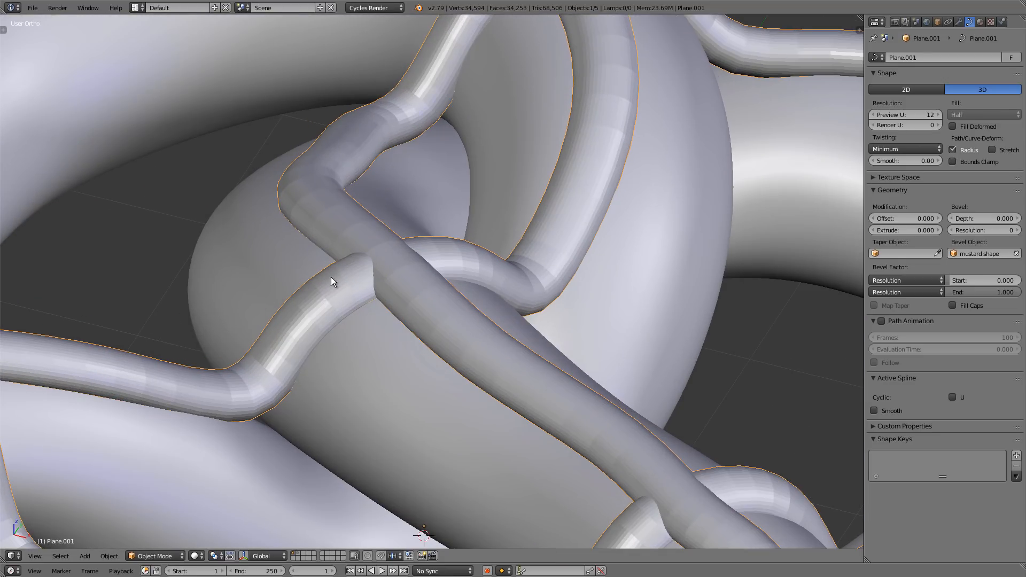
pyautogui.scroll(-3, 419, 255)
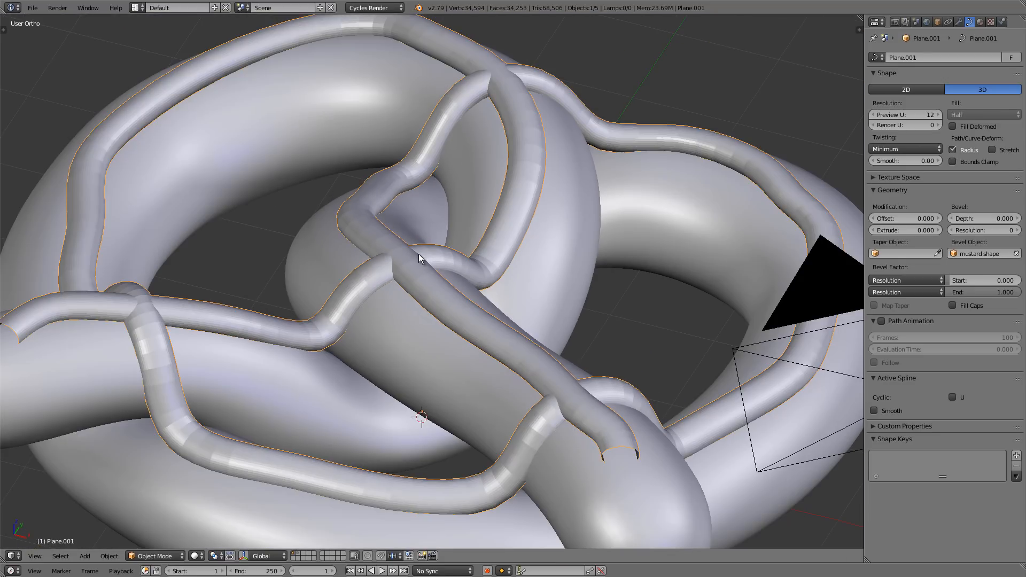
pyautogui.moveTo(453, 298); pyautogui.dragTo(456, 375, button='middle')
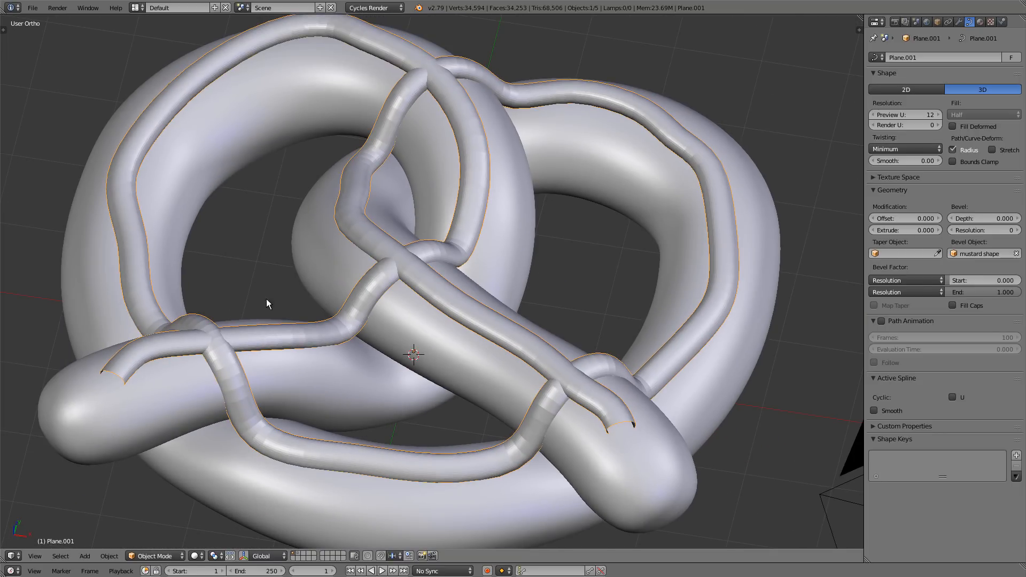
pyautogui.moveTo(447, 181); pyautogui.dragTo(450, 295, button='middle')
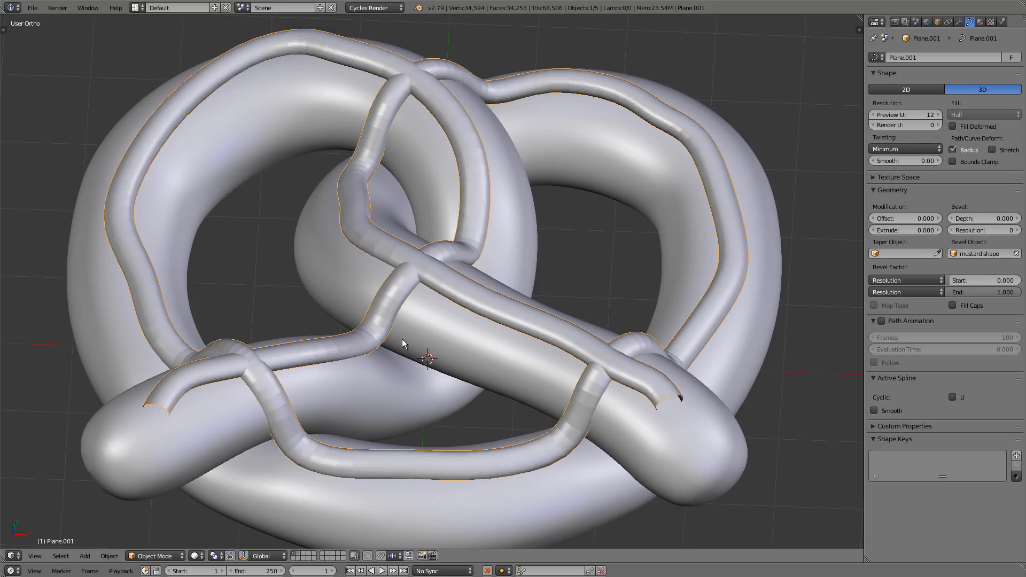
pyautogui.scroll(3, 396, 299)
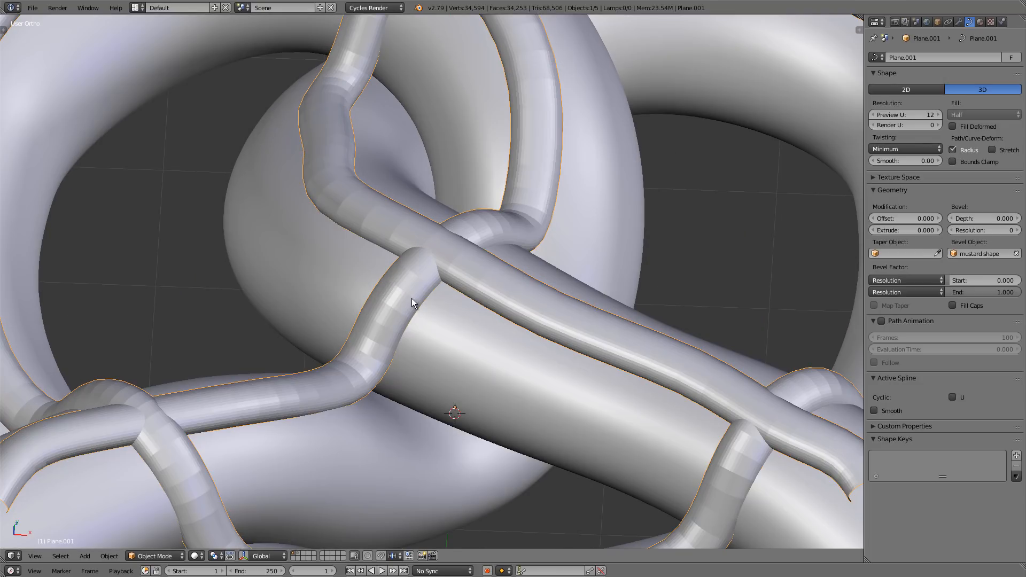
pyautogui.press('t')
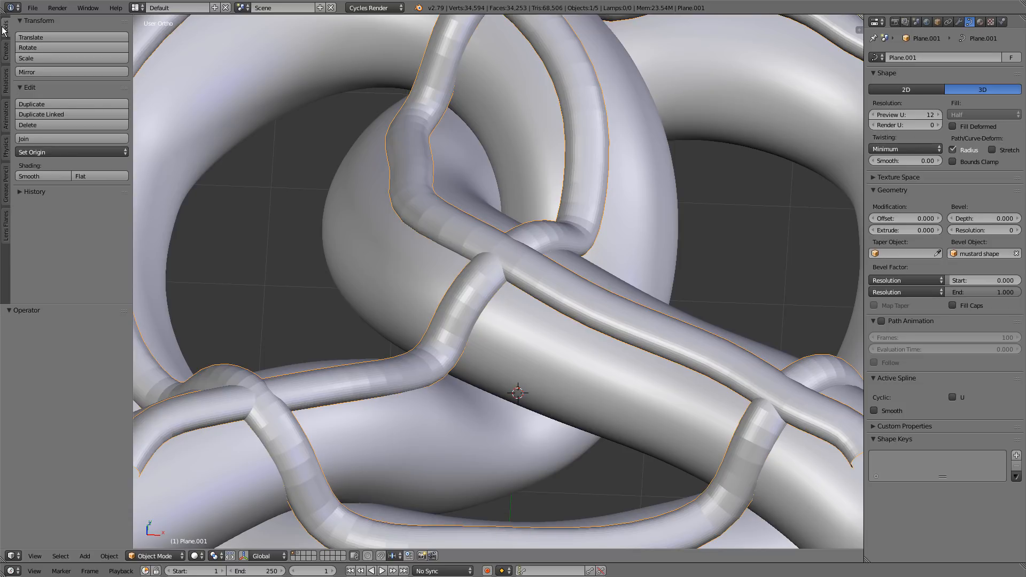
pyautogui.click(43, 174)
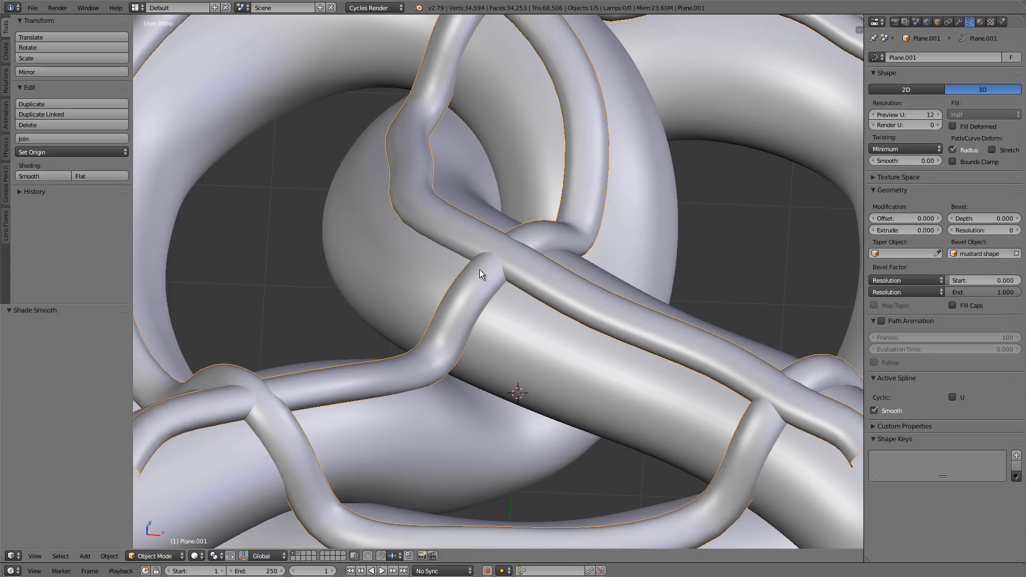
pyautogui.press('t')
# - Enter Edit Mode on the mustard strand and set proportional editing to Connected
pyautogui.press('Tab')
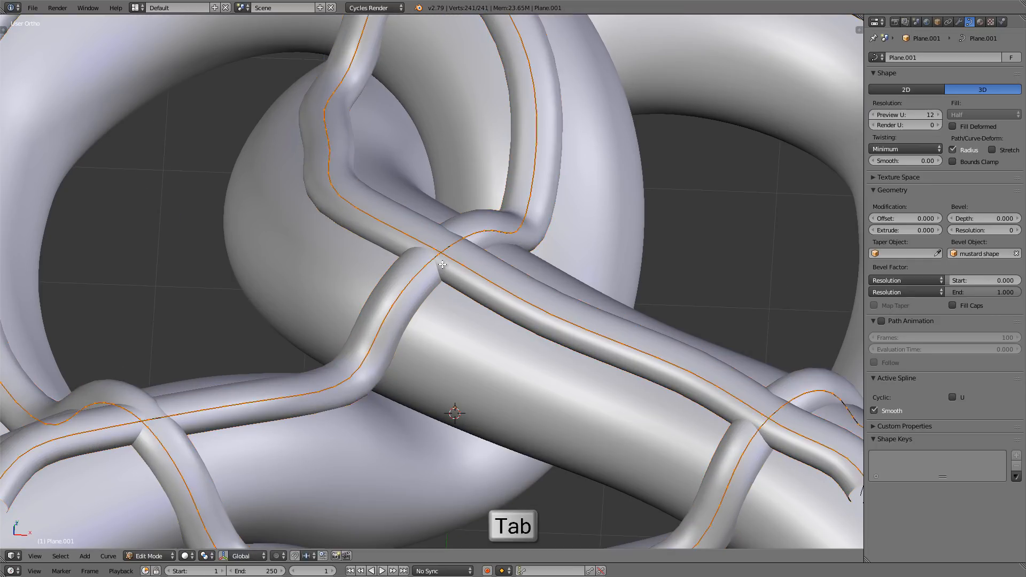
pyautogui.moveTo(442, 264); pyautogui.dragTo(455, 281, button='middle')
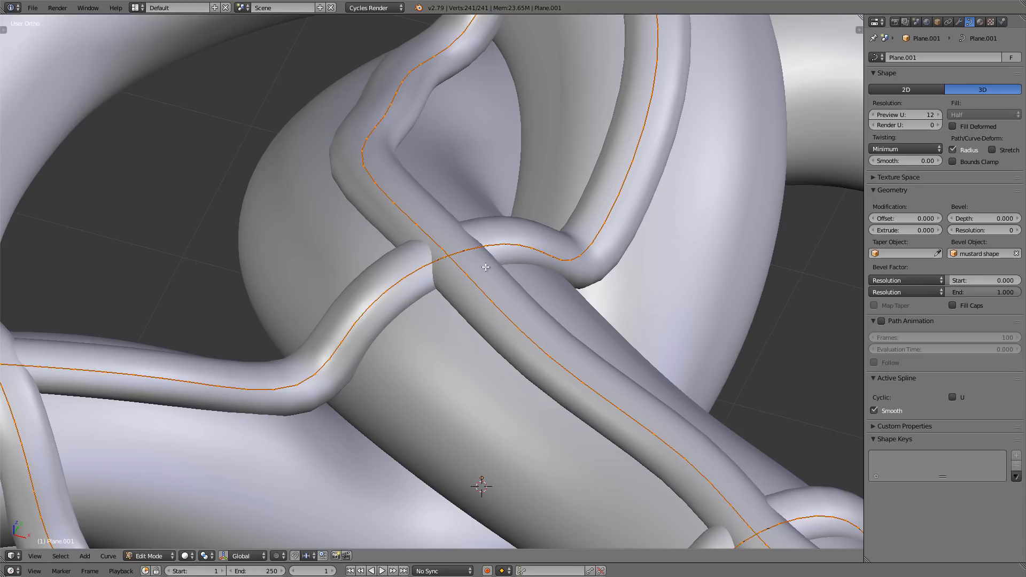
pyautogui.click(280, 556)
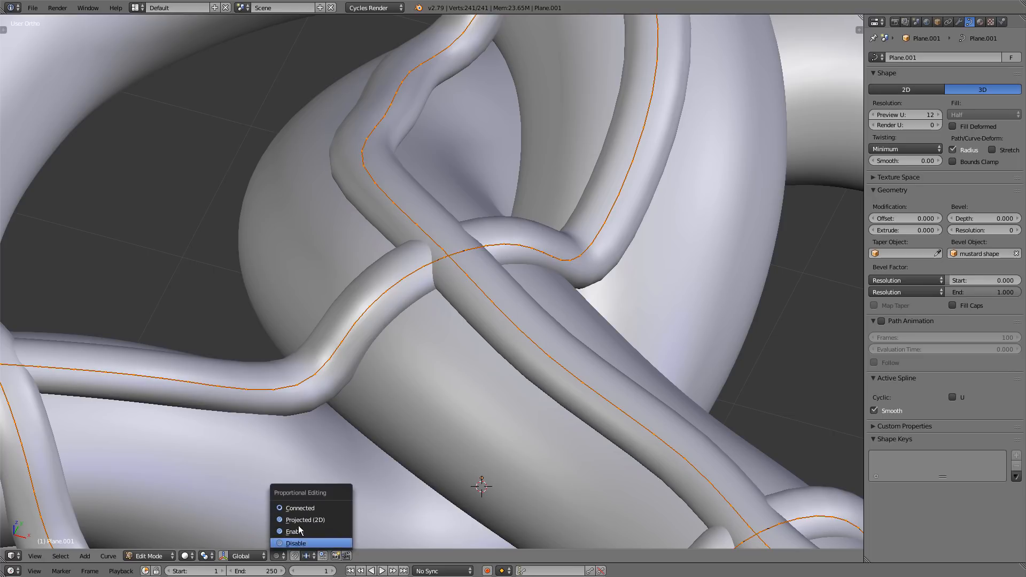
pyautogui.click(310, 508)
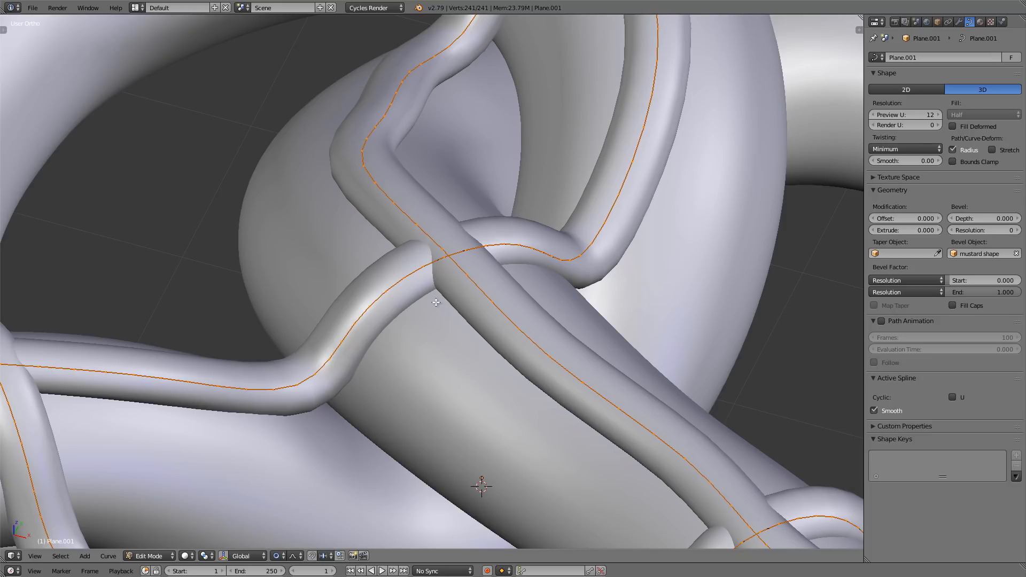
# - Raise the upper strand's point at the central crossing about 0.24 along Z, with a proportional size of 0.42
pyautogui.scroll(-5, 435, 304)
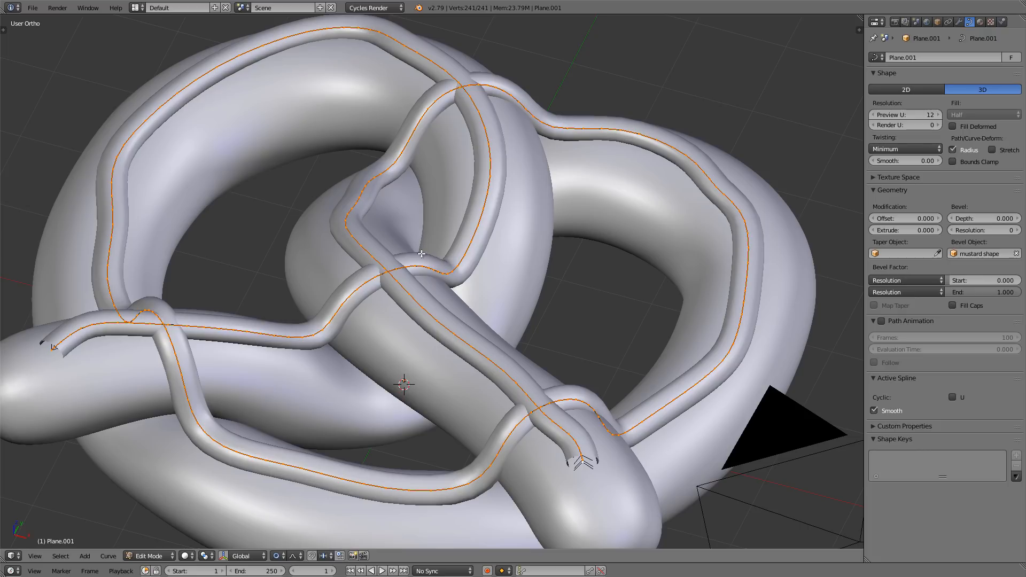
pyautogui.scroll(6, 415, 269)
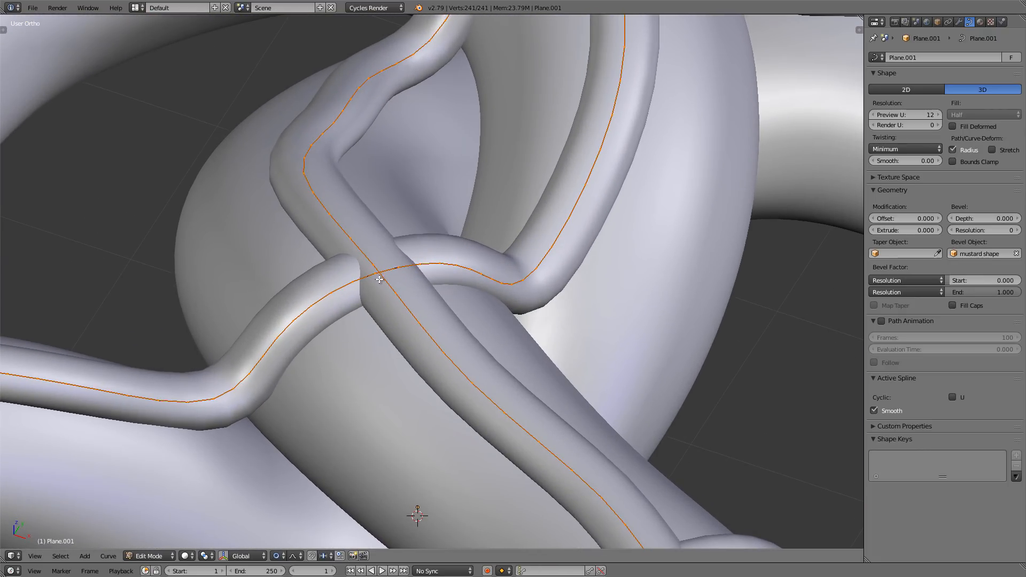
pyautogui.rightClick(379, 279)
pyautogui.moveTo(379, 279); pyautogui.dragTo(374, 271, button='middle')
pyautogui.press('g')
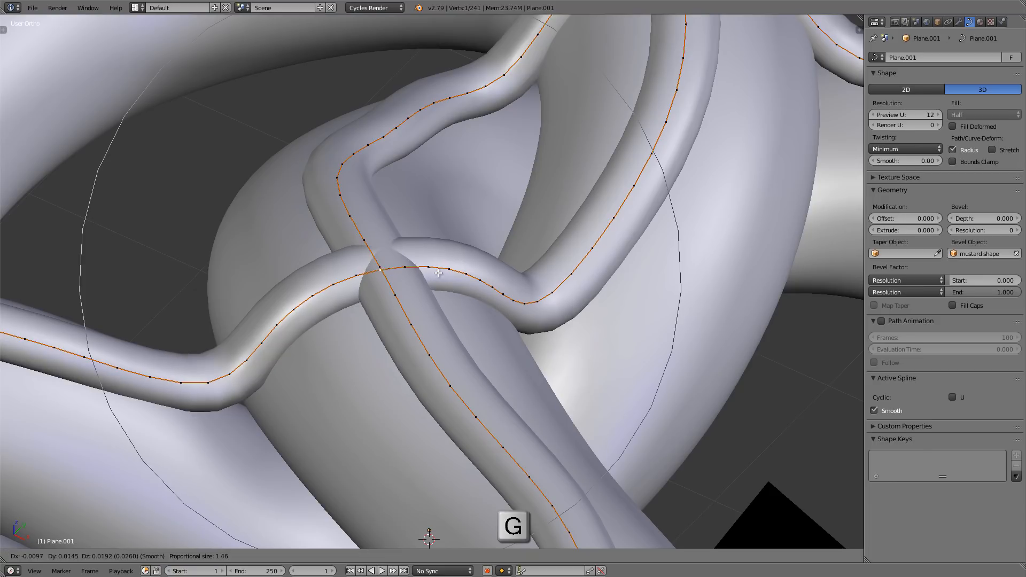
pyautogui.press('z')
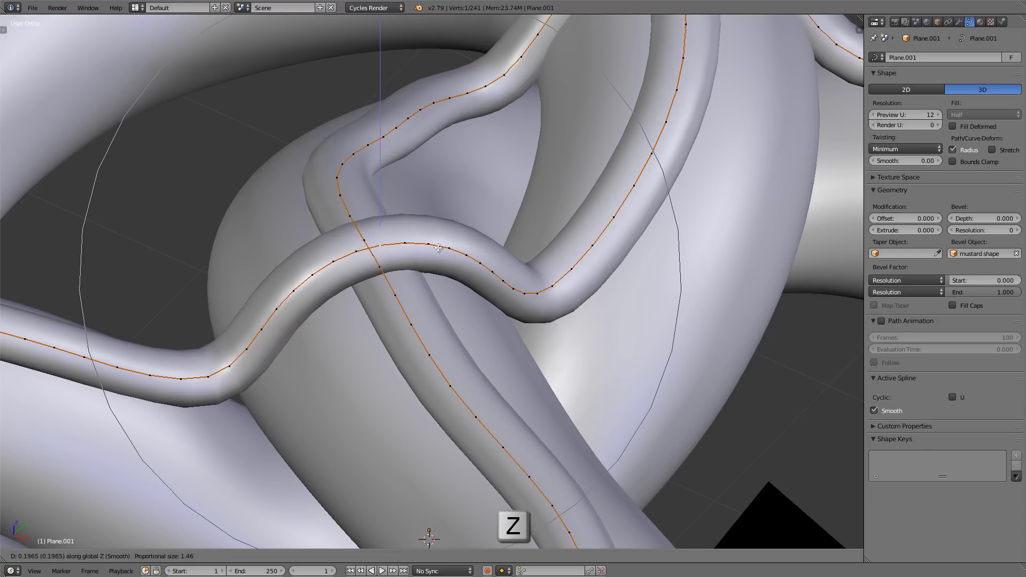
pyautogui.scroll(10, 438, 247)
pyautogui.scroll(3, 439, 248)
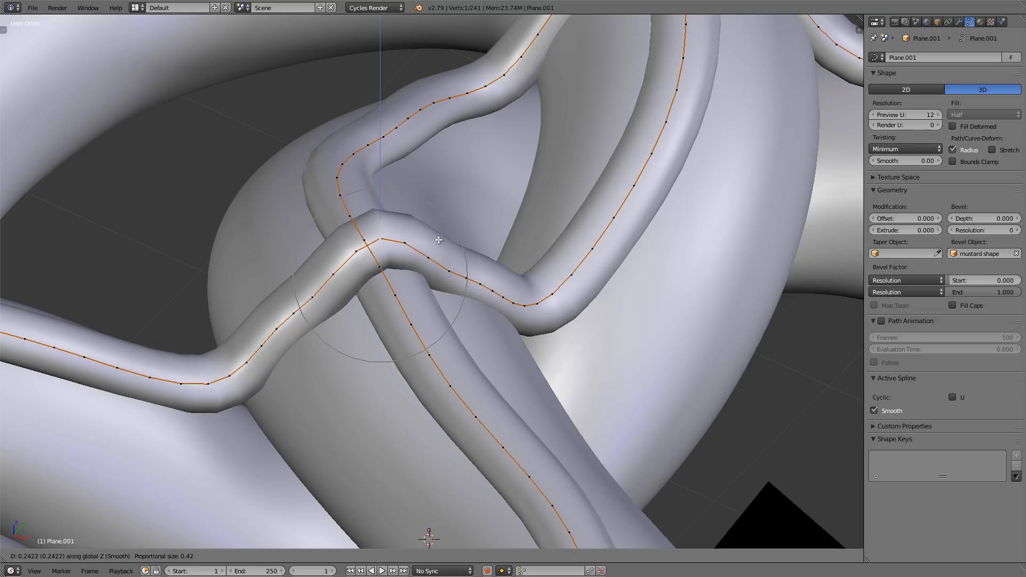
pyautogui.click(438, 243)
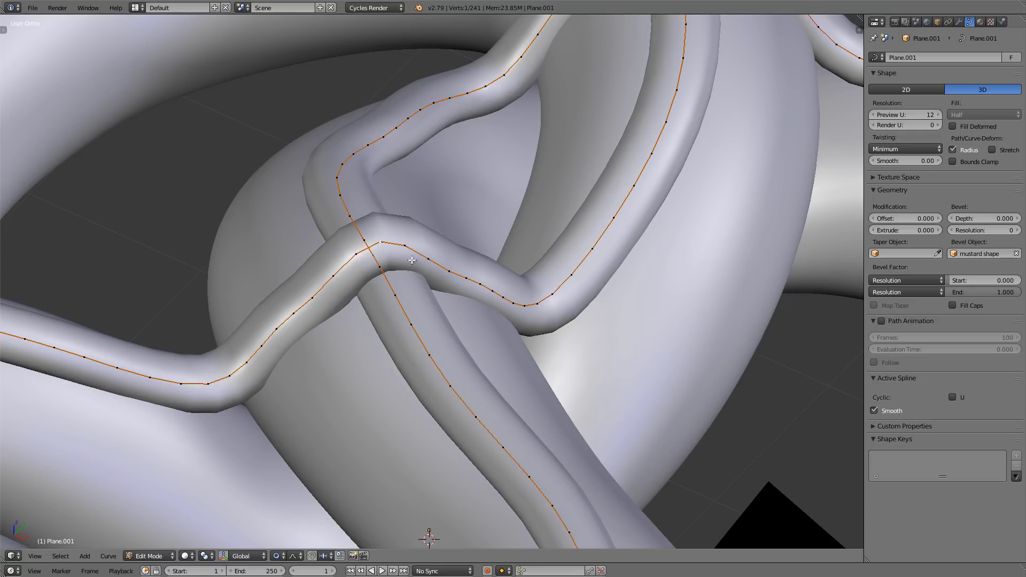
# - Raise the overlapping strand about 0.23 along Z at the crossing near the pretzel's front end, using proportional size 0.42
pyautogui.moveTo(438, 243); pyautogui.dragTo(420, 278, button='middle')
pyautogui.scroll(-4, 388, 256)
pyautogui.keyDown('shift'); pyautogui.moveTo(465, 401); pyautogui.dragTo(443, 307, button='middle'); pyautogui.keyUp('shift')
pyautogui.scroll(8, 443, 307)
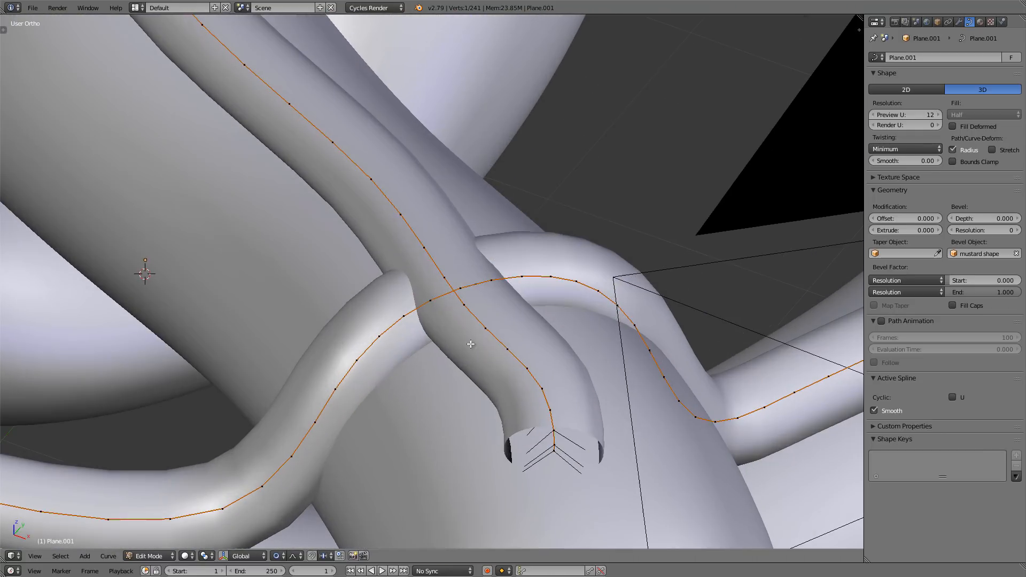
pyautogui.scroll(-1, 466, 313)
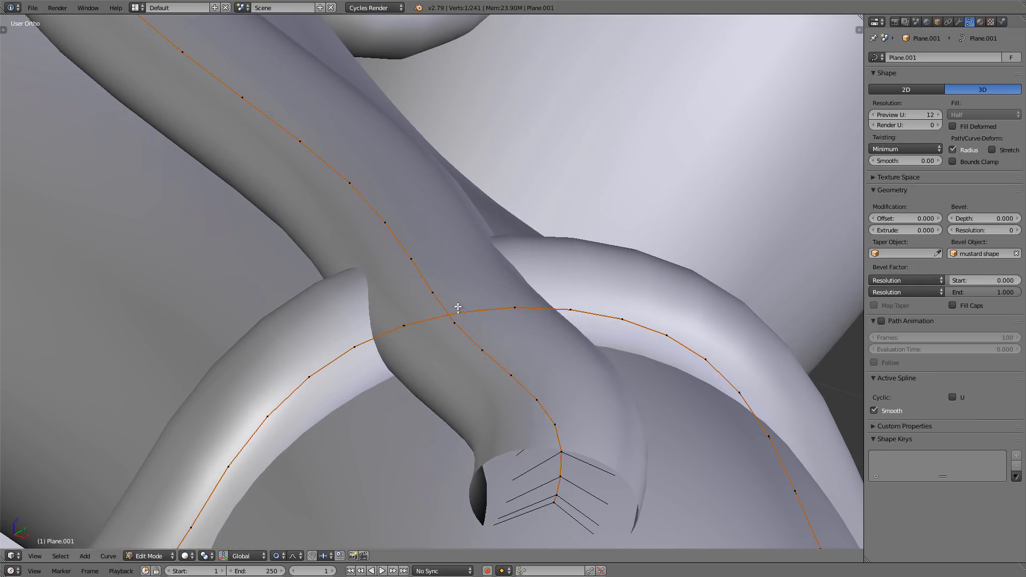
pyautogui.press('g')
pyautogui.press('z')
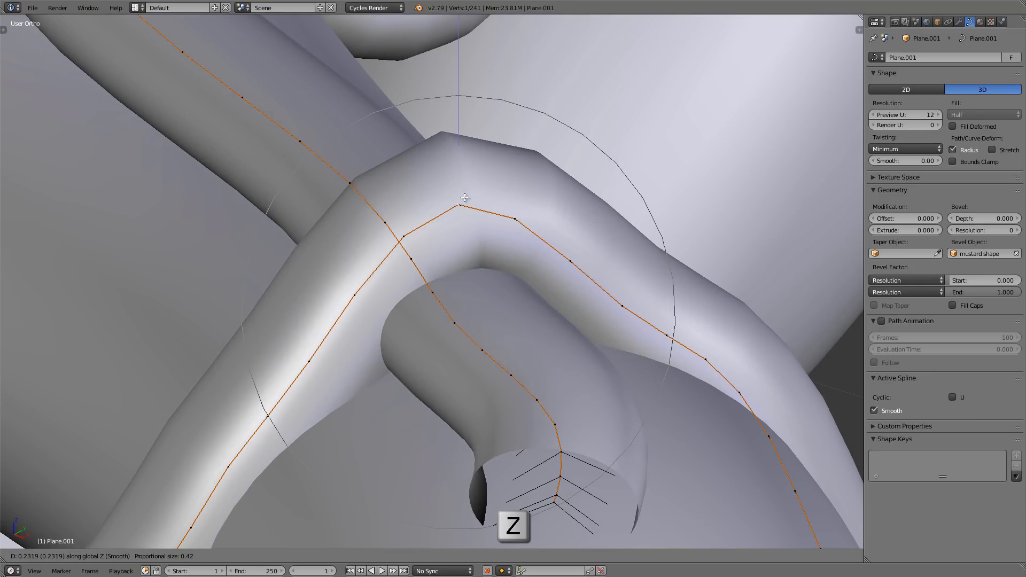
pyautogui.click(465, 200)
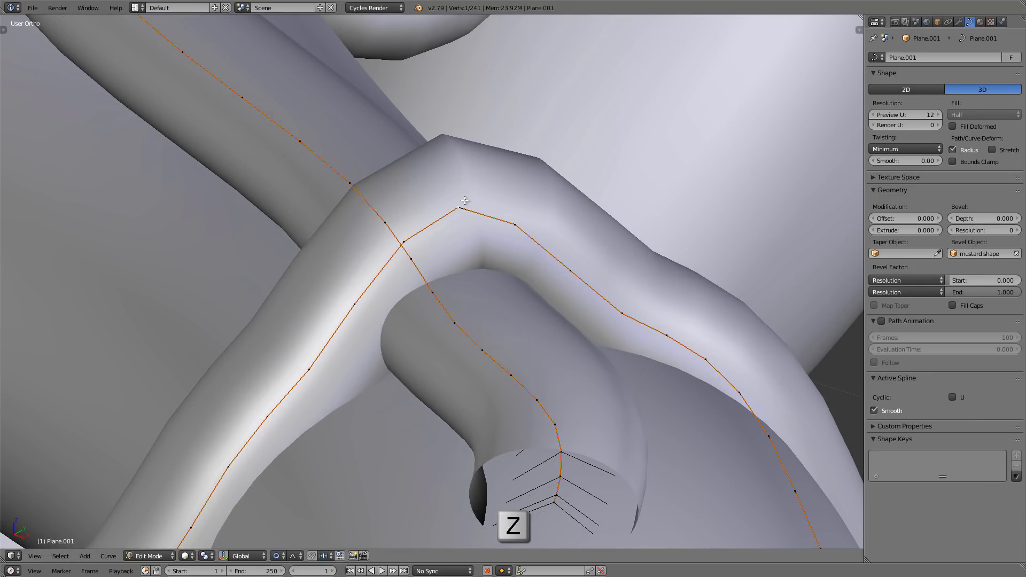
# - Move the strand's slope on one side of the front-end crossing outward from the pretzel, with proportional size 0.47
pyautogui.press('Tab')
pyautogui.moveTo(465, 201); pyautogui.dragTo(398, 292, button='middle')
pyautogui.press('Tab')
pyautogui.scroll(2, 398, 311)
pyautogui.press('g')
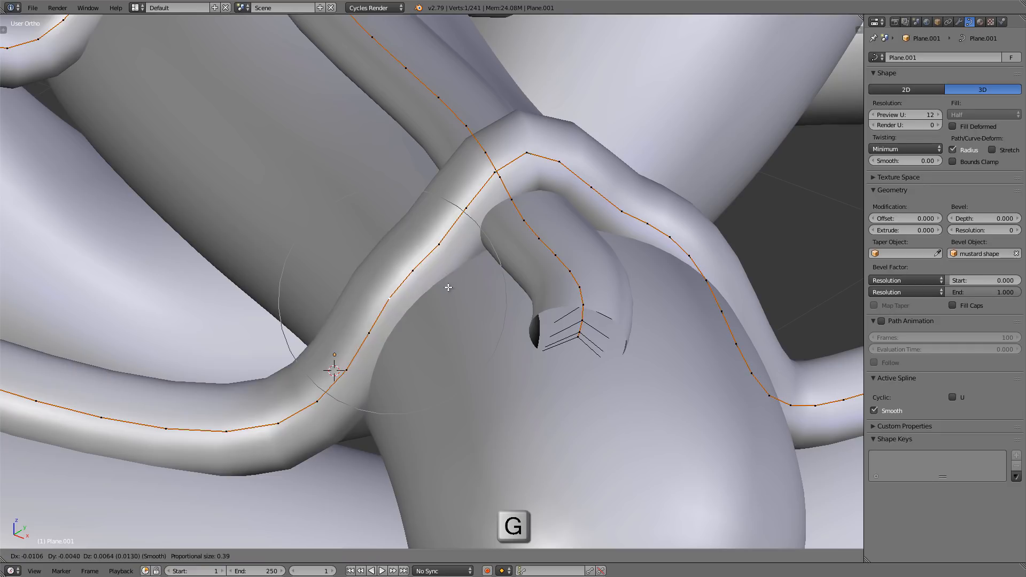
pyautogui.scroll(-1, 437, 287)
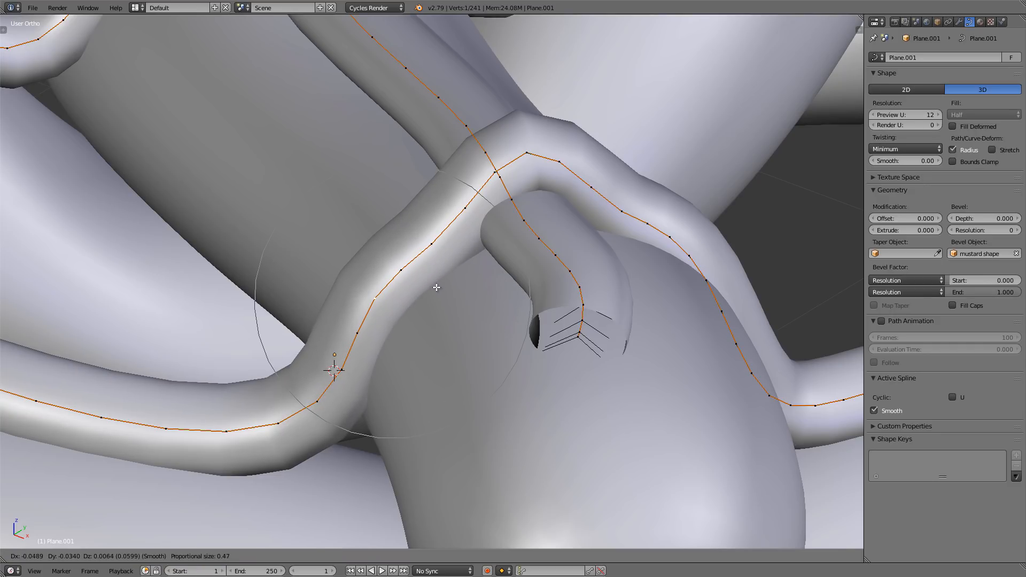
pyautogui.click(437, 287)
# - Nudge two control points outward on the opposite slope of the front-end crossing so the strand clears the pretzel
pyautogui.press('Tab')
pyautogui.moveTo(437, 288); pyautogui.dragTo(387, 290, button='middle')
pyautogui.keyDown('shift'); pyautogui.moveTo(625, 329); pyautogui.dragTo(518, 300, button='middle'); pyautogui.keyUp('shift')
pyautogui.scroll(3, 521, 302)
pyautogui.press('Tab')
pyautogui.rightClick(476, 276)
pyautogui.press('g')
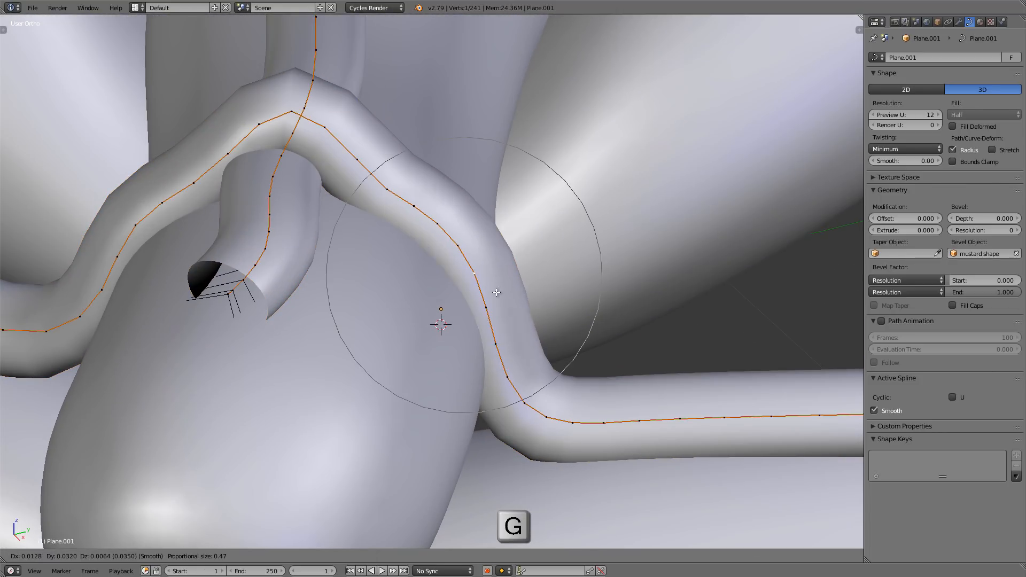
pyautogui.click(495, 292)
pyautogui.rightClick(492, 311)
pyautogui.press('g')
pyautogui.click(497, 315)
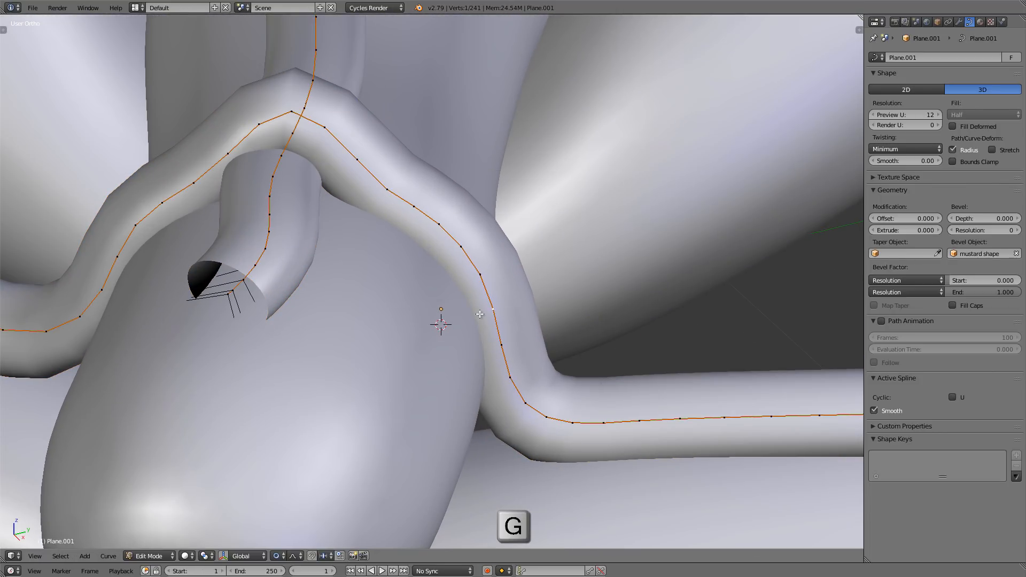
# - Raise the overlapping strand at the pretzel's rear crossing about 0.07 along Z with proportional size 0.47
pyautogui.scroll(-8, 480, 314)
pyautogui.moveTo(454, 293); pyautogui.dragTo(504, 212, button='middle')
pyautogui.scroll(6, 455, 197)
pyautogui.press('g')
pyautogui.click(480, 182)
pyautogui.scroll(-4, 475, 184)
pyautogui.scroll(-2, 402, 189)
pyautogui.scroll(1, 503, 204)
pyautogui.scroll(7, 490, 102)
pyautogui.rightClick(491, 172)
pyautogui.press('g')
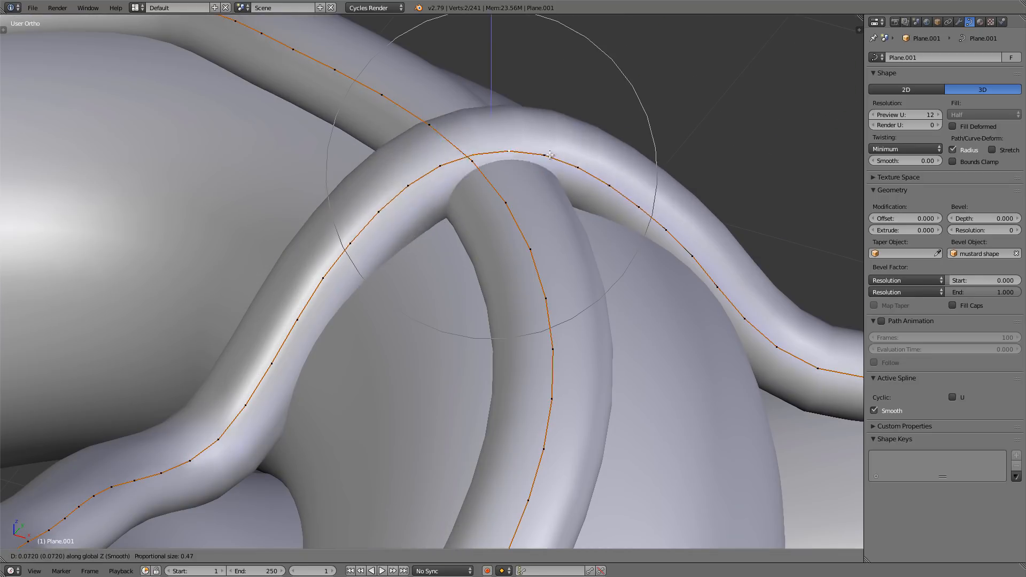
pyautogui.click(666, 240)
# - Adjust a control point along Z on the strand's slope beside the rear crossing, and return to Object Mode
pyautogui.moveTo(665, 241); pyautogui.dragTo(653, 232, button='middle')
pyautogui.rightClick(699, 263)
pyautogui.press('g')
pyautogui.press('z')
pyautogui.press('Tab')
# - Raise the strand along Z at the crossing on the pretzel's other end, and return to Object Mode
pyautogui.scroll(-5, 325, 272)
pyautogui.moveTo(325, 273); pyautogui.dragTo(570, 329, button='middle')
pyautogui.press('Tab')
pyautogui.rightClick(314, 265)
pyautogui.press('g')
pyautogui.press('z')
pyautogui.click(315, 257)
pyautogui.scroll(-4, 571, 329)
pyautogui.moveTo(481, 350); pyautogui.dragTo(519, 396, button='middle')
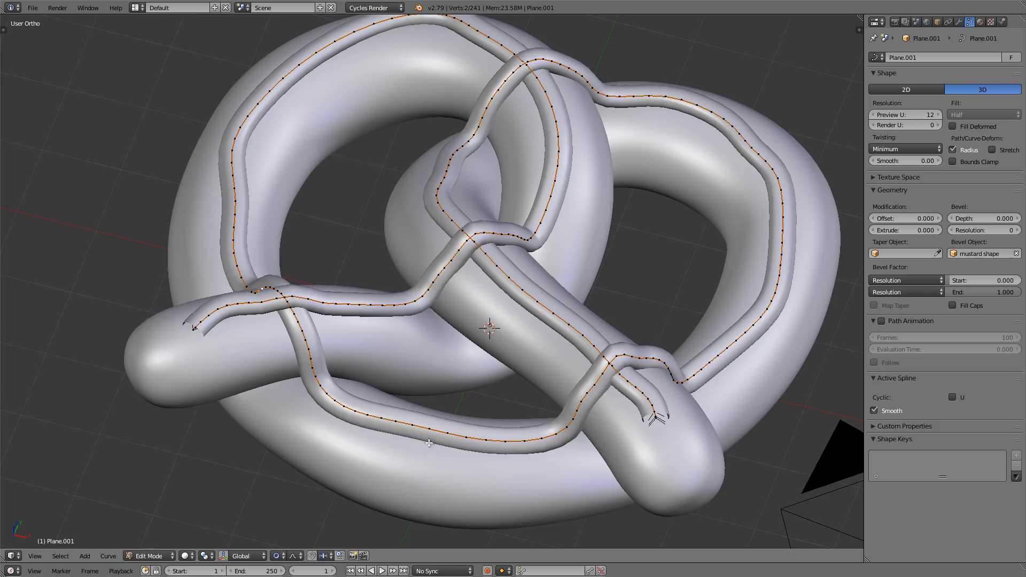
pyautogui.press('Tab')
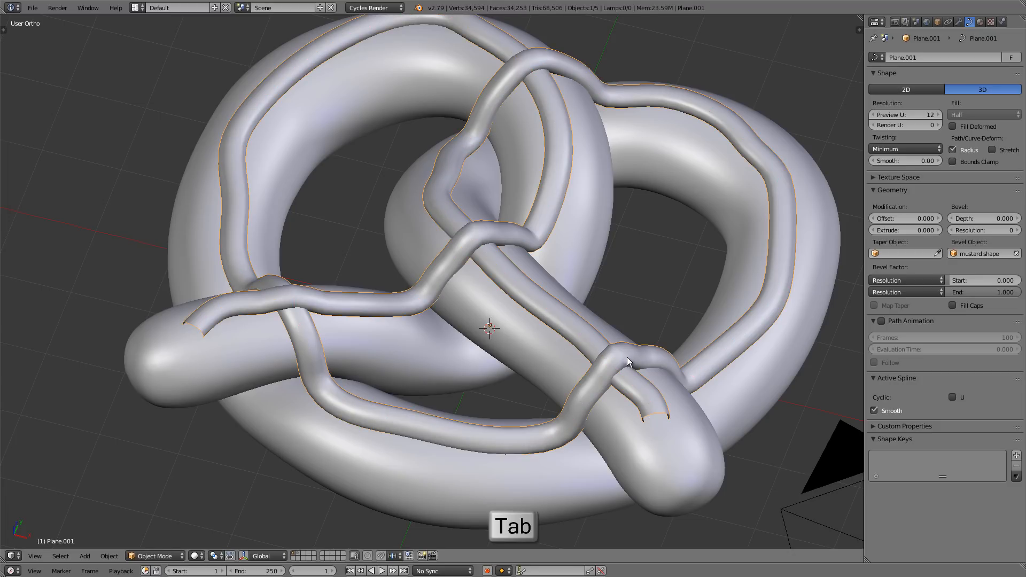
# - Switch to wireframe display and set the mustard shape ellipse's preview resolution to 4, inspecting the lighter mesh
pyautogui.press('z')
pyautogui.keyDown('shift'); pyautogui.moveTo(642, 368); pyautogui.dragTo(616, 411, button='middle'); pyautogui.keyUp('shift')
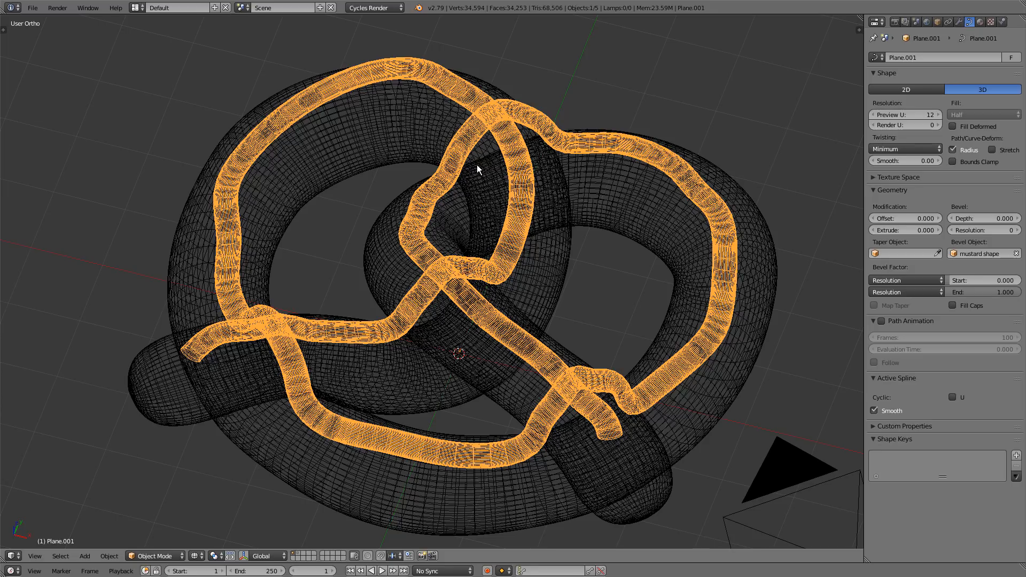
pyautogui.moveTo(701, 398); pyautogui.dragTo(484, 314, button='middle')
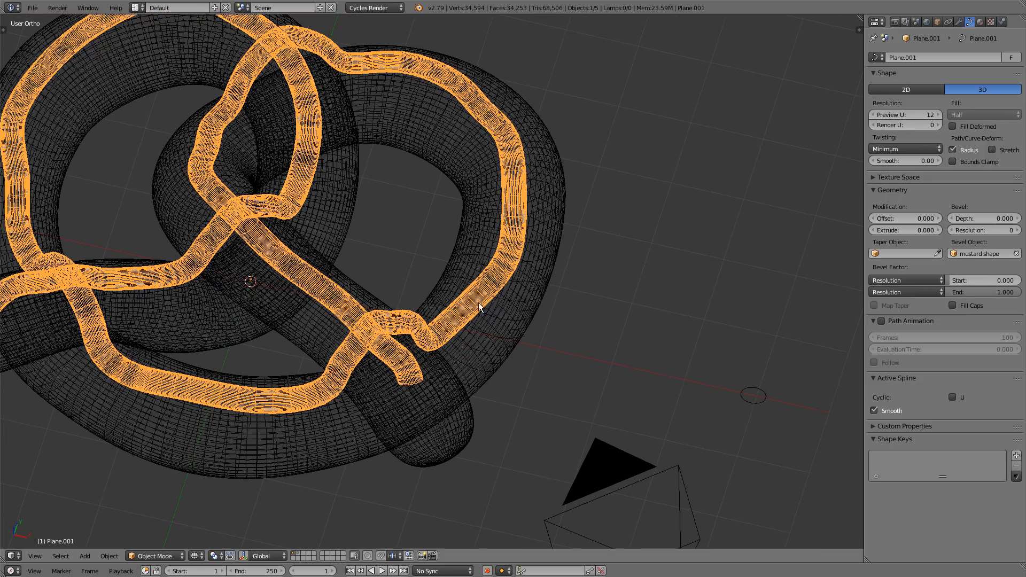
pyautogui.rightClick(762, 394)
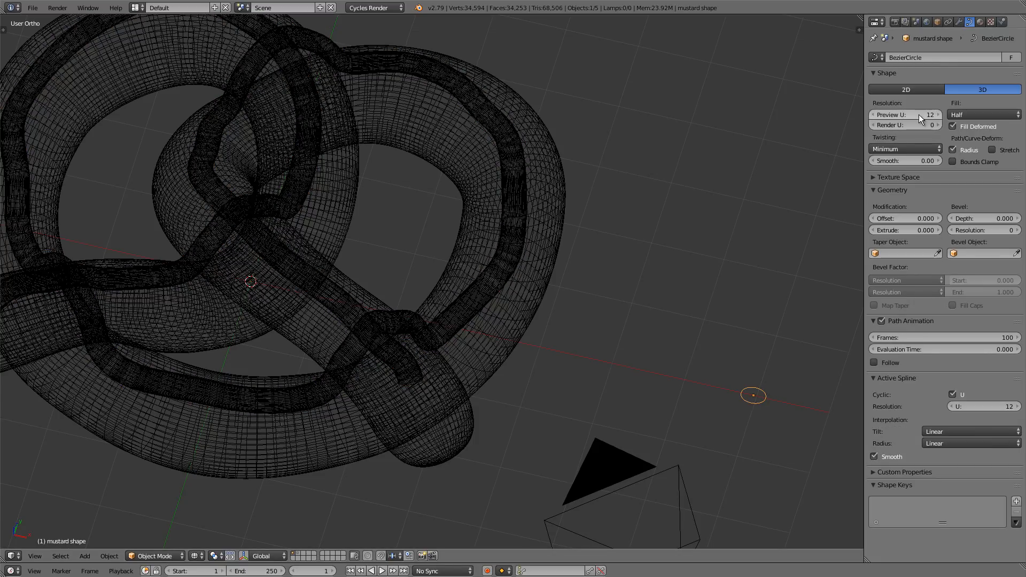
pyautogui.moveTo(875, 116); pyautogui.dragTo(864, 116)
pyautogui.click(874, 116)
pyautogui.click(874, 116)
pyautogui.click(874, 116)
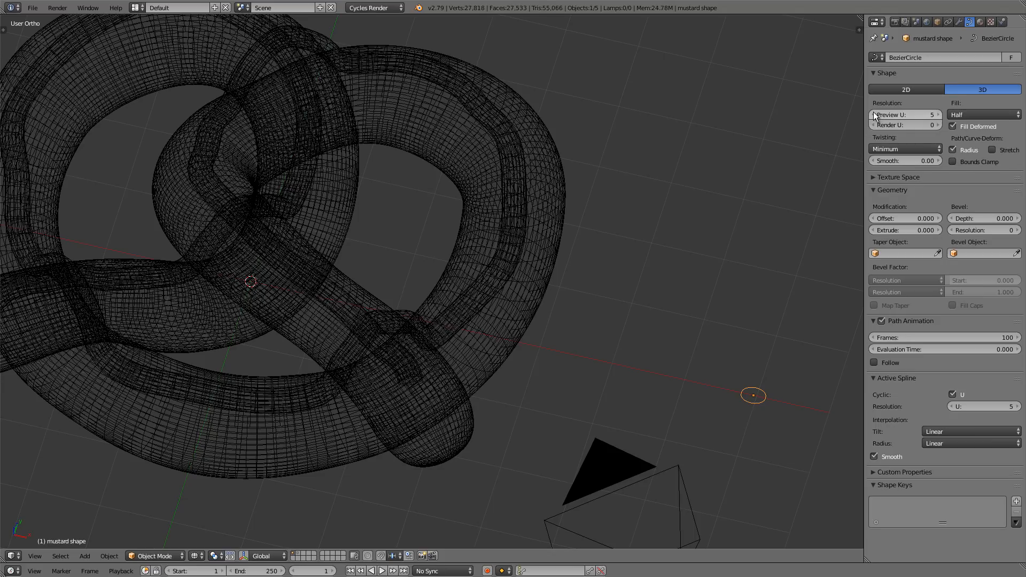
pyautogui.click(874, 115)
pyautogui.scroll(8, 444, 329)
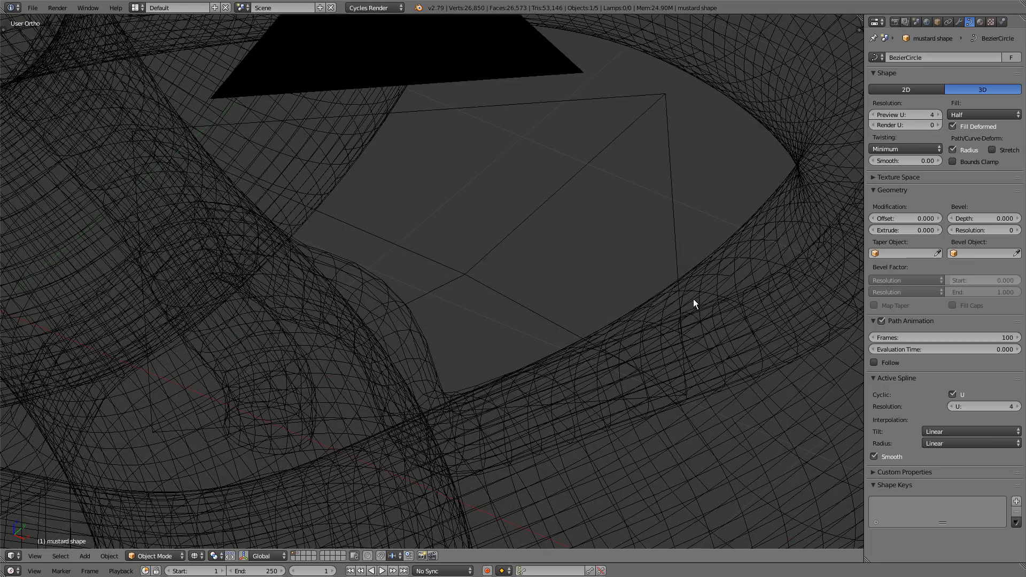
pyautogui.scroll(-3, 553, 295)
pyautogui.scroll(-4, 468, 299)
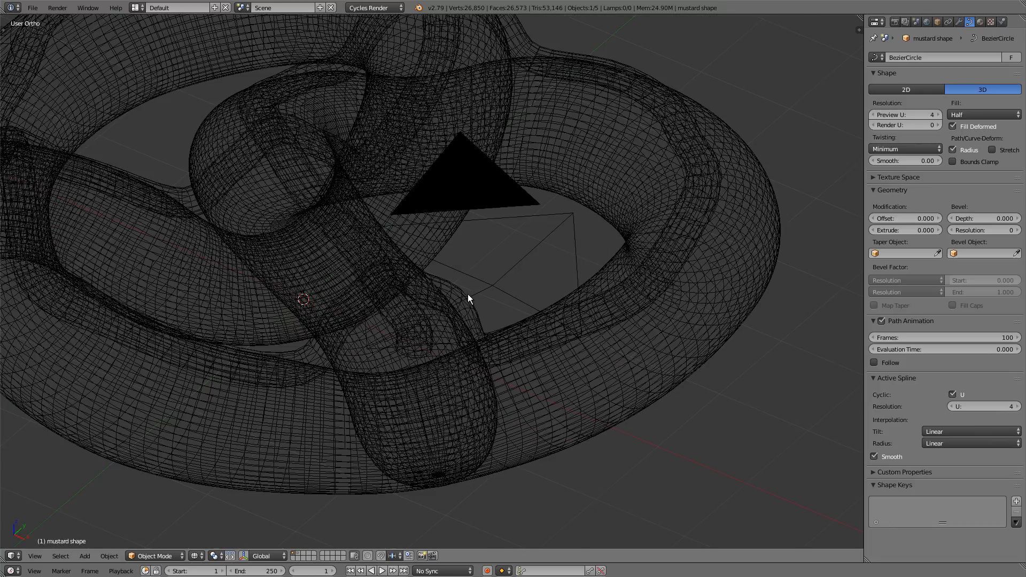
# - Return to solid display, select the mustard strand on the pretzel, and convert it from curve to mesh
pyautogui.press('z')
pyautogui.scroll(-3, 467, 293)
pyautogui.moveTo(427, 290)
pyautogui.mouseDown(button='middle')
pyautogui.moveTo(485, 334)
pyautogui.moveTo(480, 312)
pyautogui.mouseUp(button='middle')
pyautogui.rightClick(498, 316)
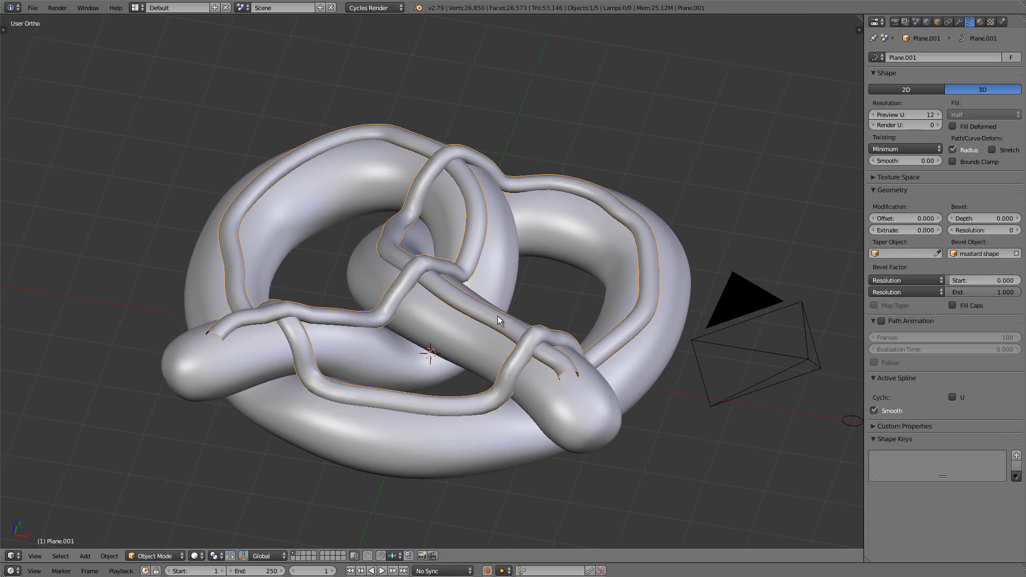
pyautogui.scroll(2, 498, 315)
pyautogui.scroll(1, 500, 319)
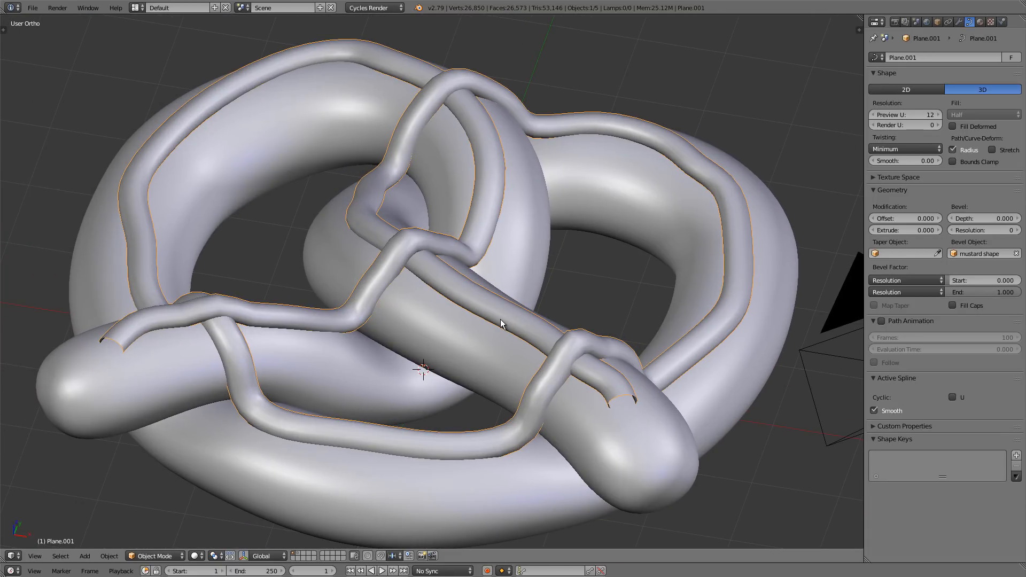
pyautogui.hotkey('alt', 'c')
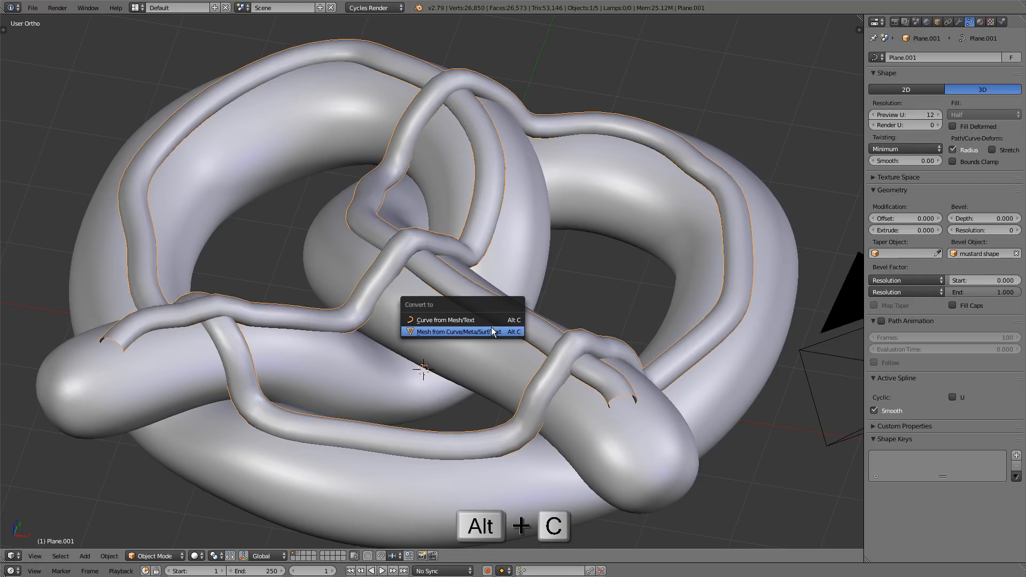
pyautogui.click(490, 332)
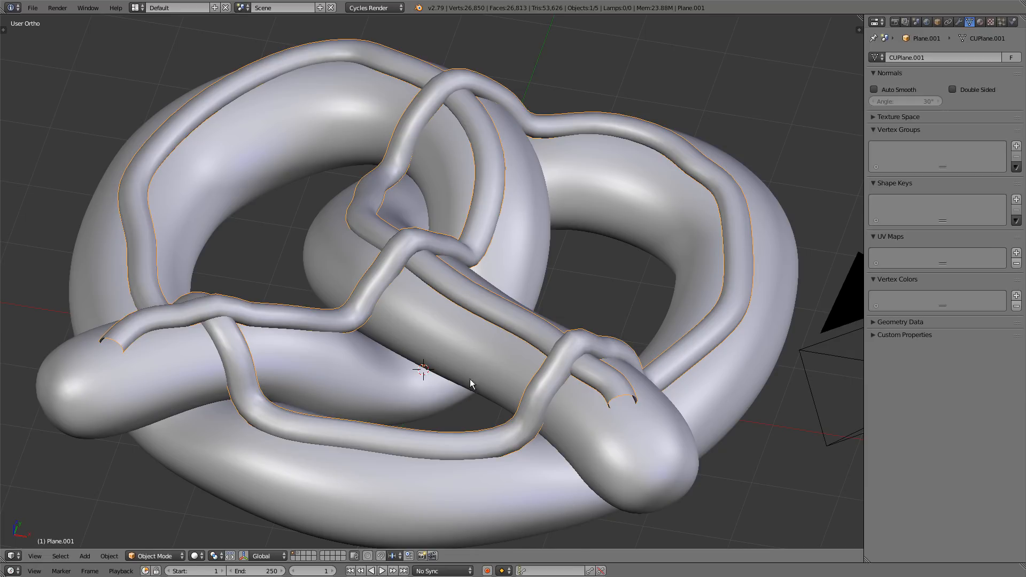
# - In Edit Mode, taper the strand's open end on the nearer pretzel arm by scaling its end loop to about 0.62 with proportional editing
pyautogui.press('Tab')
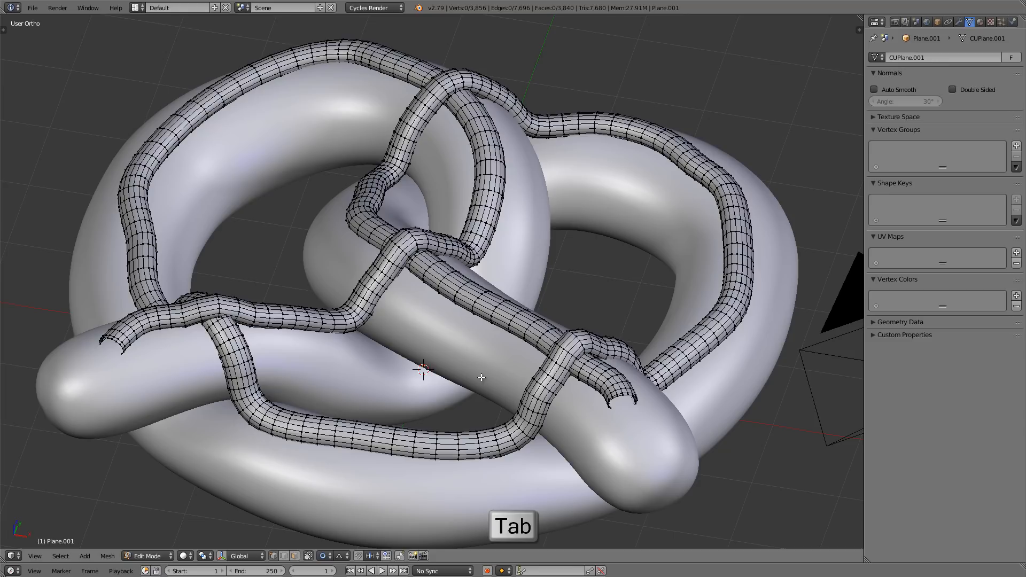
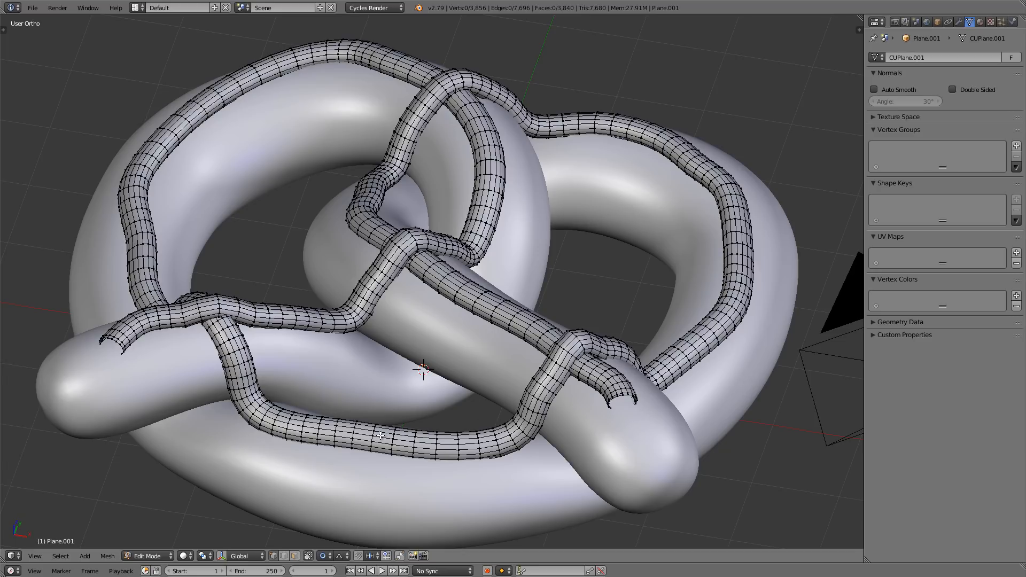
pyautogui.scroll(8, 617, 408)
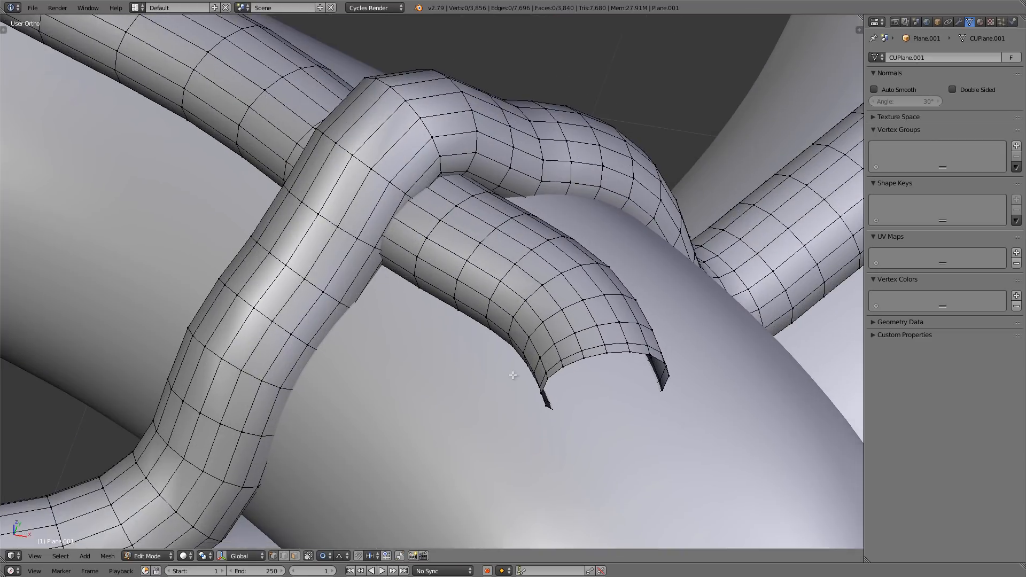
pyautogui.scroll(5, 485, 369)
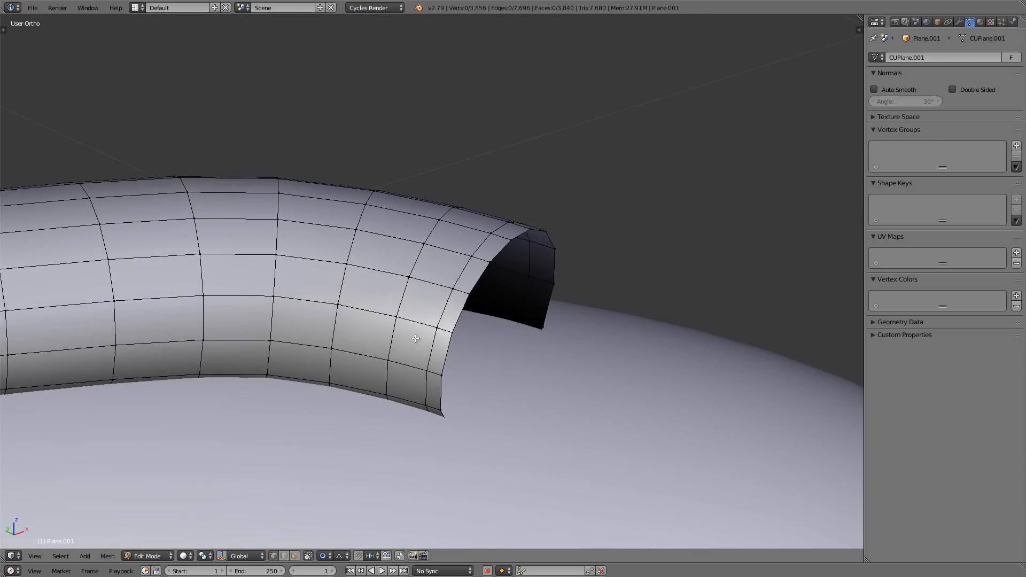
pyautogui.scroll(3, 380, 315)
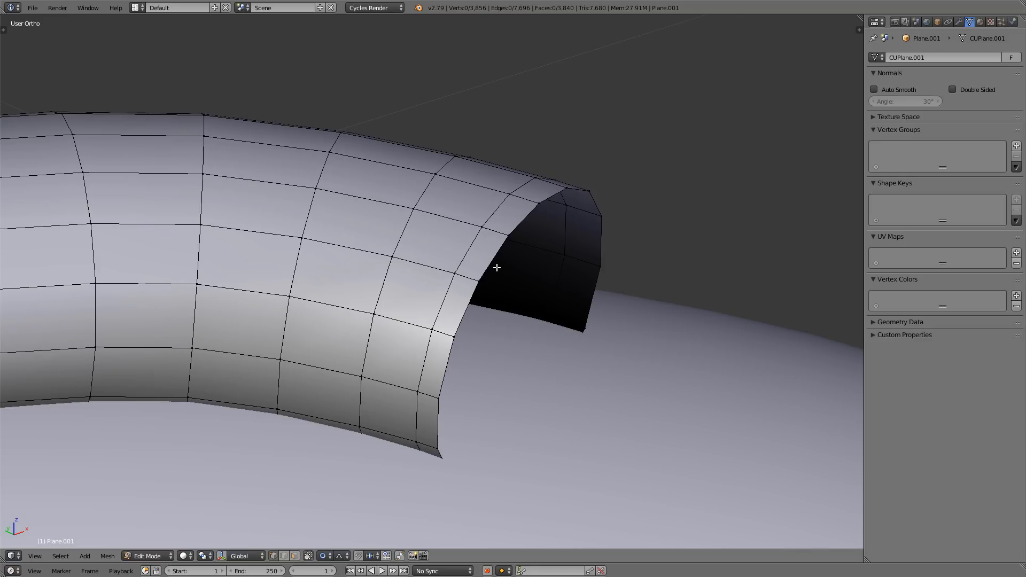
pyautogui.keyDown('alt'); pyautogui.rightClick(493, 258); pyautogui.keyUp('alt')
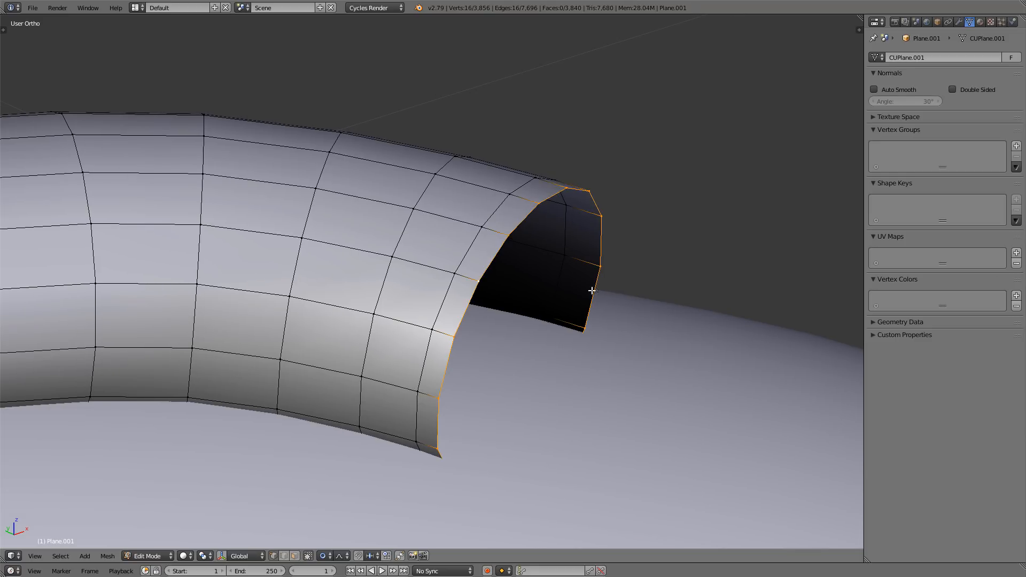
pyautogui.scroll(-3, 550, 274)
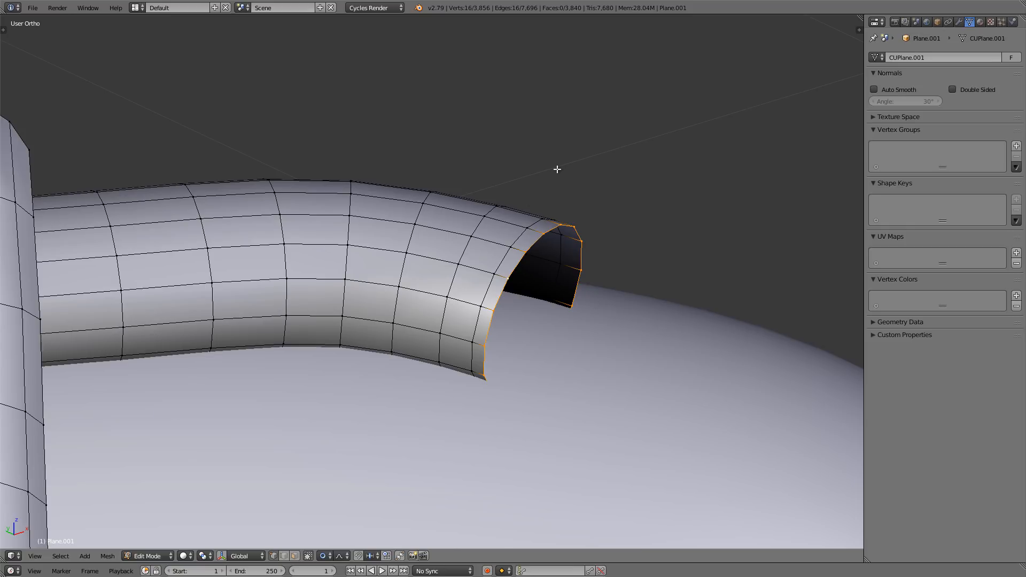
pyautogui.press('s')
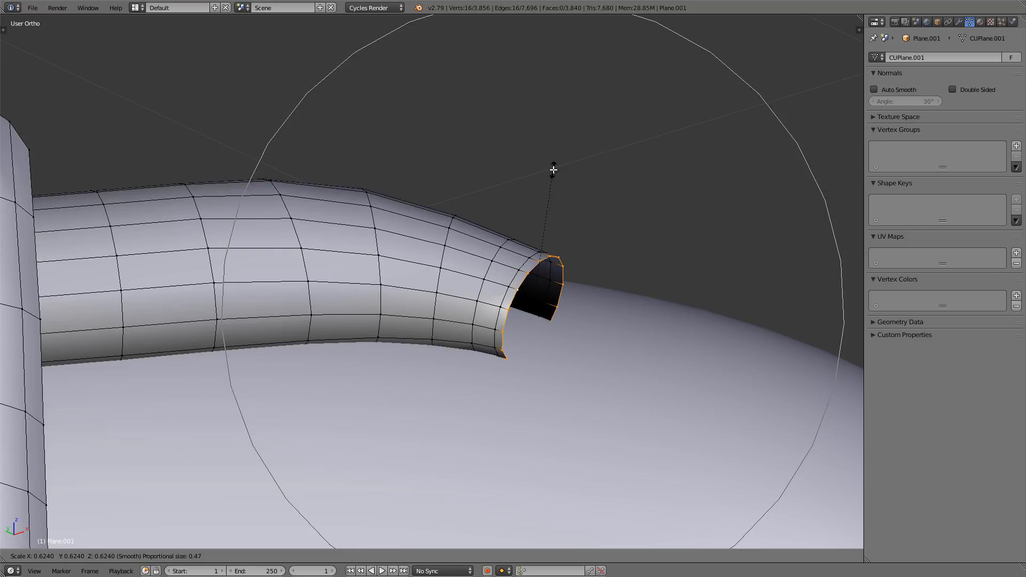
pyautogui.click(554, 170)
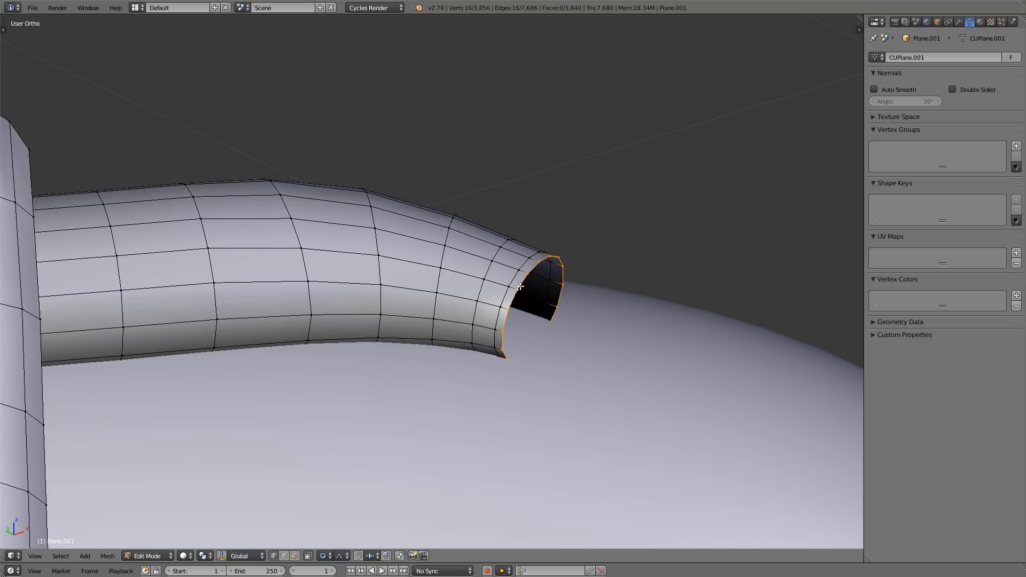
# - Disable proportional editing, scale the strand's end loop to about 0.70, and move it slightly outward
pyautogui.moveTo(492, 287)
pyautogui.mouseDown(button='middle')
pyautogui.moveTo(505, 267)
pyautogui.moveTo(497, 276)
pyautogui.mouseUp(button='middle')
pyautogui.scroll(4, 507, 269)
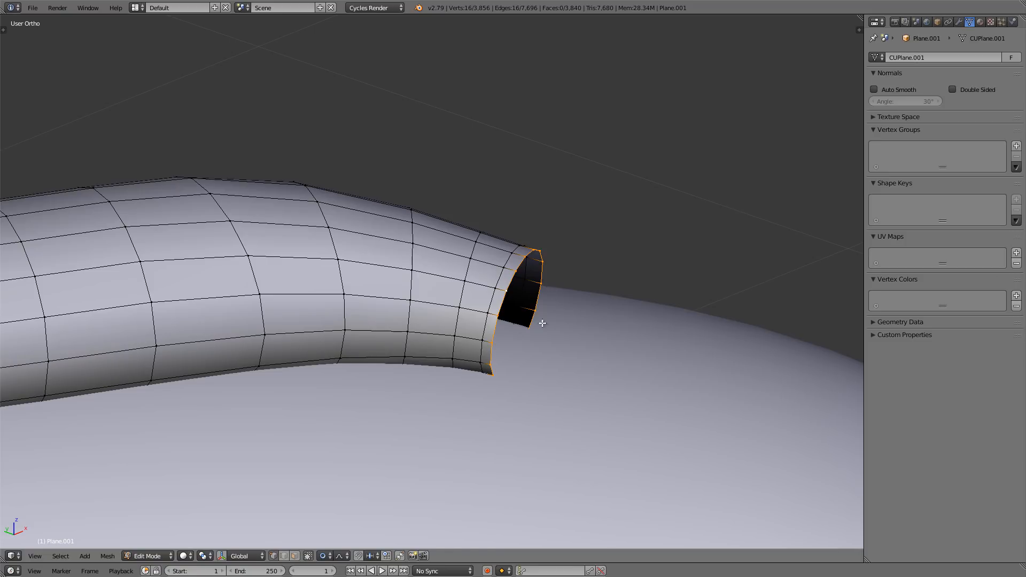
pyautogui.click(326, 556)
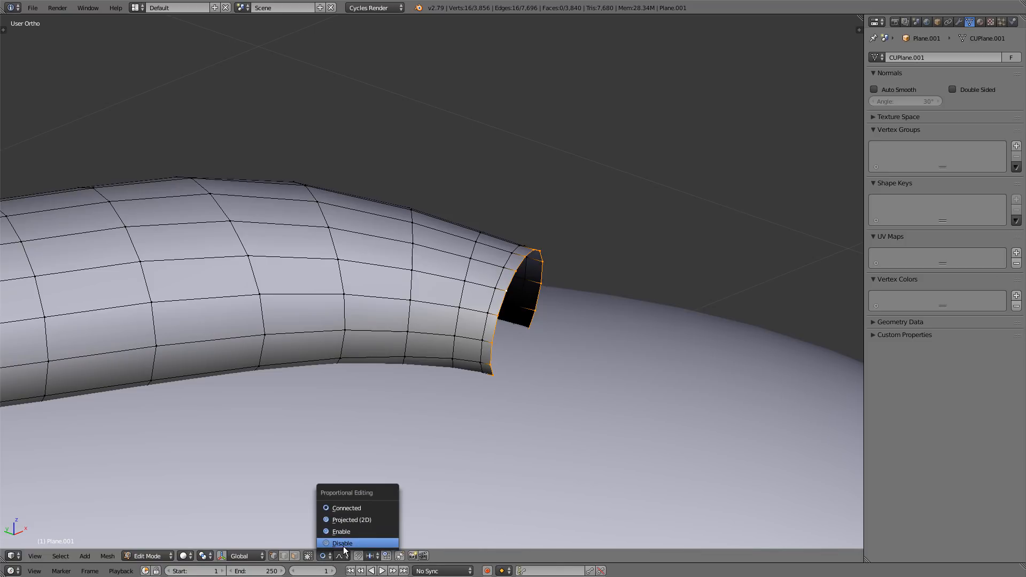
pyautogui.click(343, 546)
pyautogui.moveTo(472, 294); pyautogui.dragTo(491, 257, button='middle')
pyautogui.scroll(2, 510, 273)
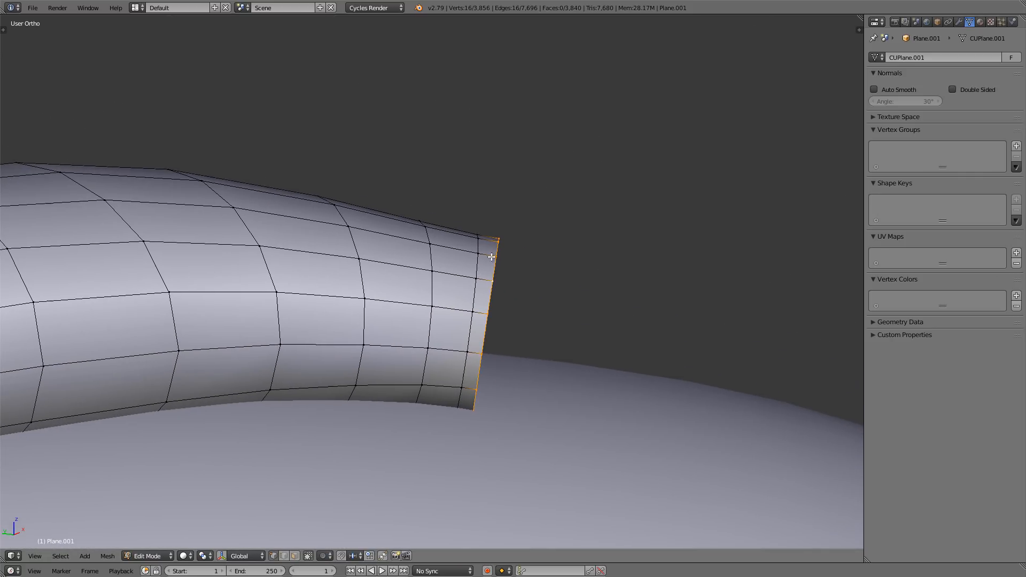
pyautogui.press('s')
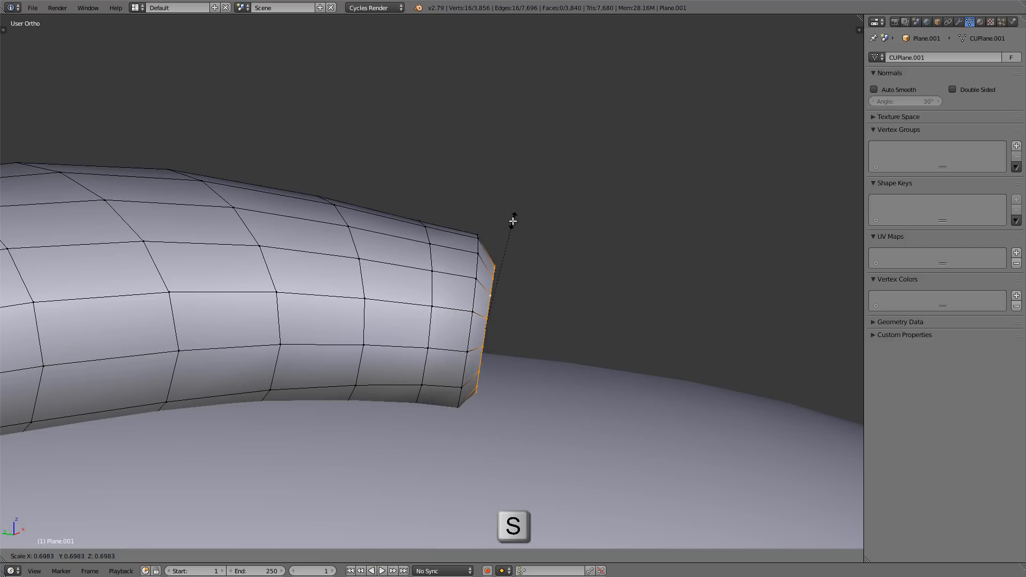
pyautogui.click(513, 222)
pyautogui.press('g')
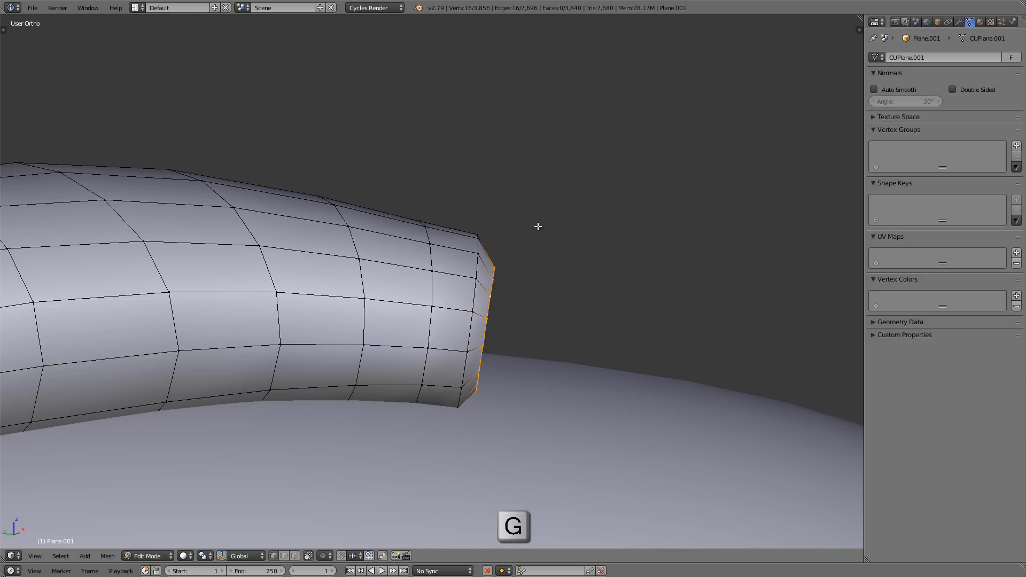
pyautogui.click(562, 229)
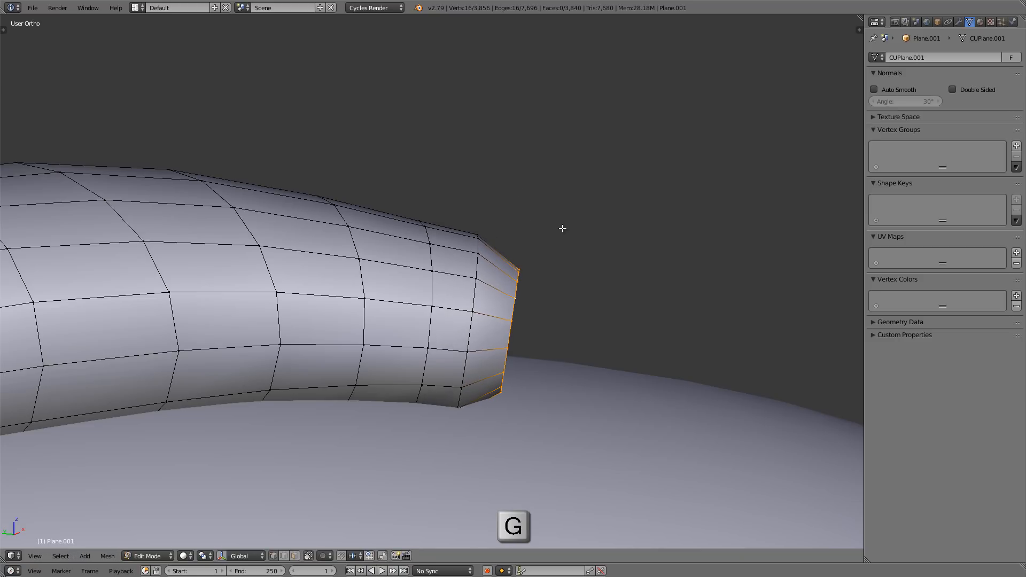
# - Extrude the end loop outward about 0.03, shrink it, and pull it slightly back to round the strand's tip
pyautogui.keyDown('shift'); pyautogui.moveTo(488, 270); pyautogui.dragTo(457, 253, button='middle'); pyautogui.keyUp('shift')
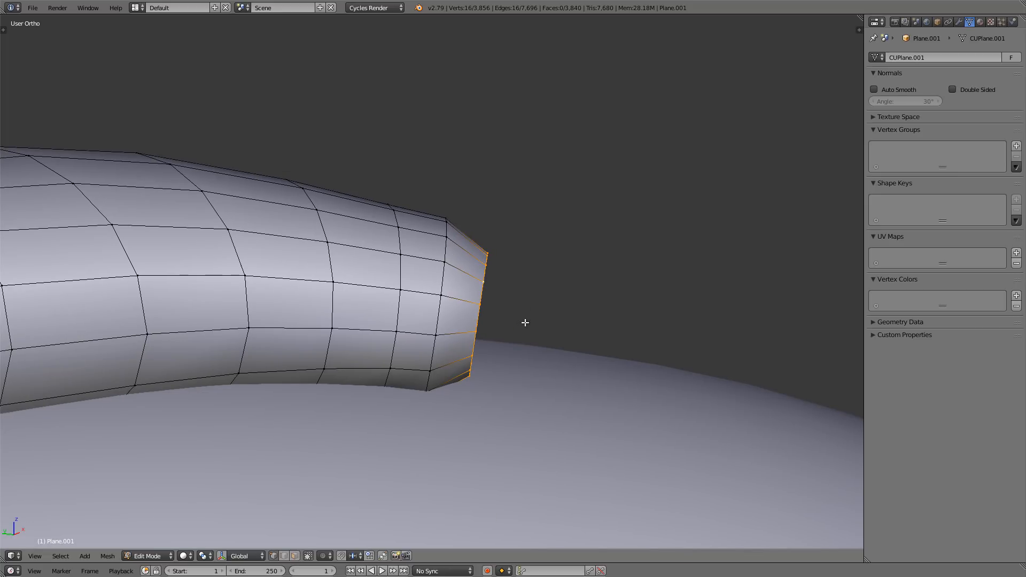
pyautogui.press('e')
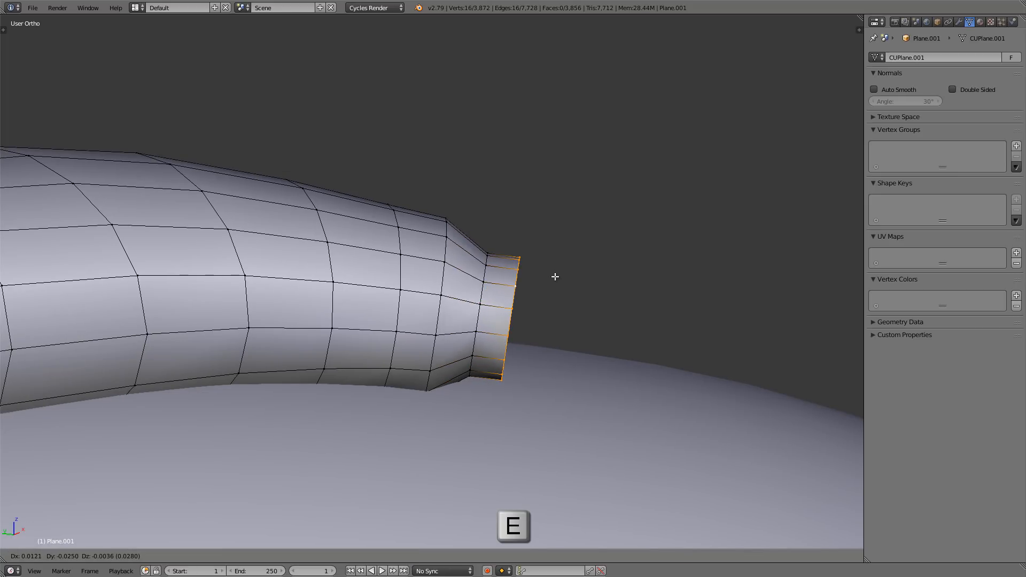
pyautogui.click(556, 278)
pyautogui.press('s')
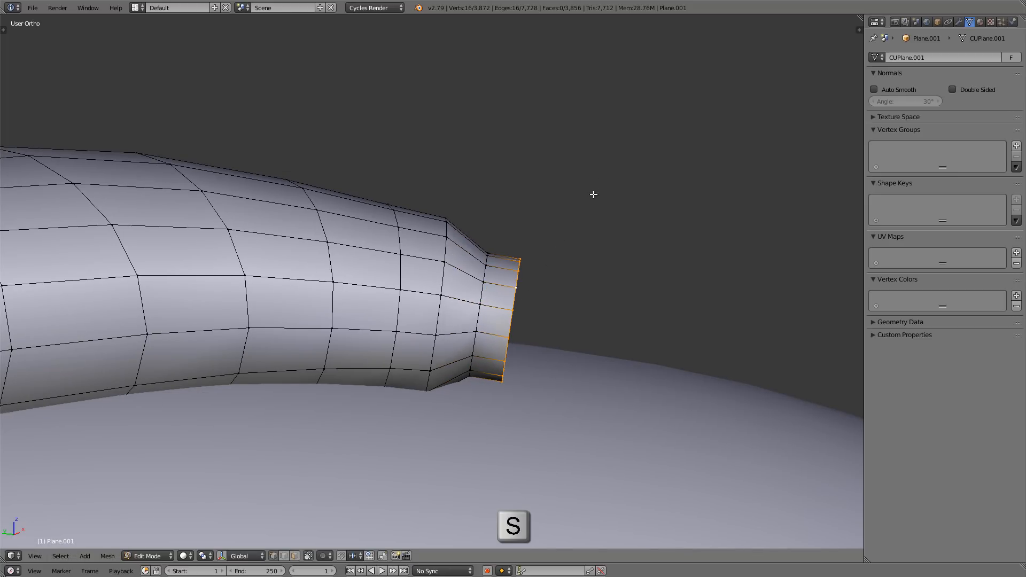
pyautogui.click(542, 272)
pyautogui.moveTo(483, 307); pyautogui.dragTo(522, 290, button='middle')
pyautogui.press('g')
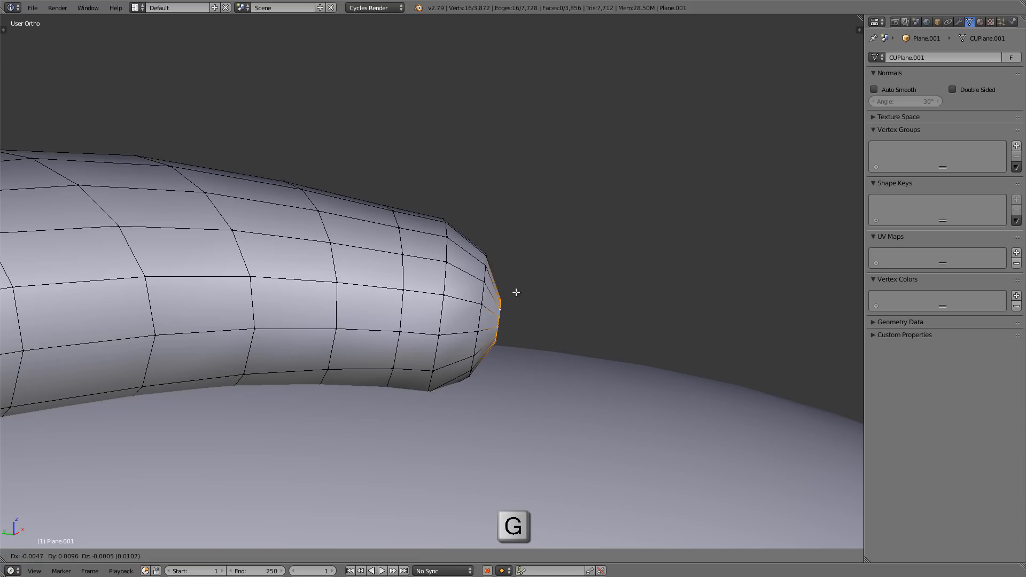
pyautogui.click(513, 292)
# - Fill the small hole at the rounded strand tip with a face and return to Object Mode
pyautogui.moveTo(465, 266); pyautogui.dragTo(522, 287, button='middle')
pyautogui.scroll(4, 523, 287)
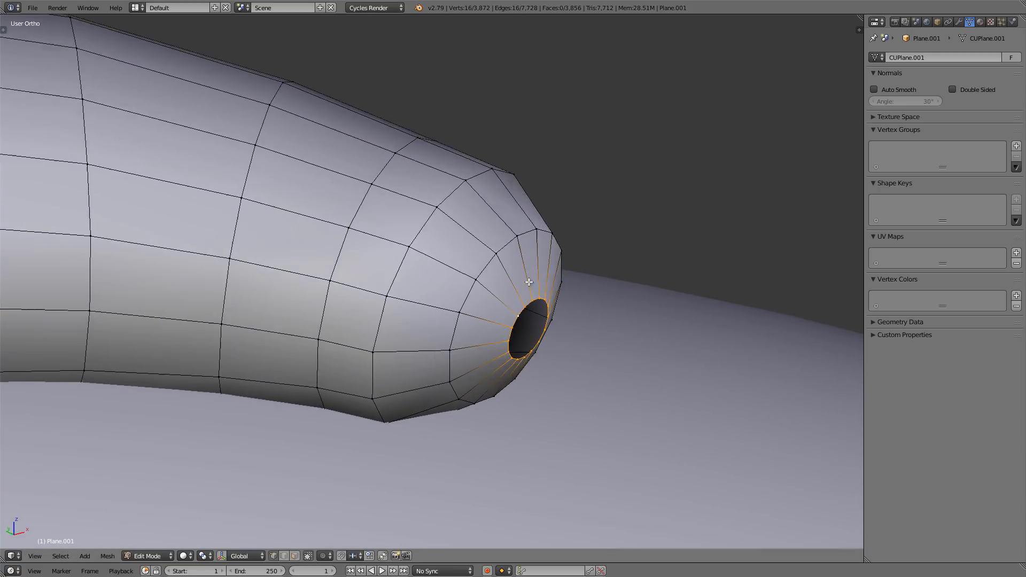
pyautogui.press('f')
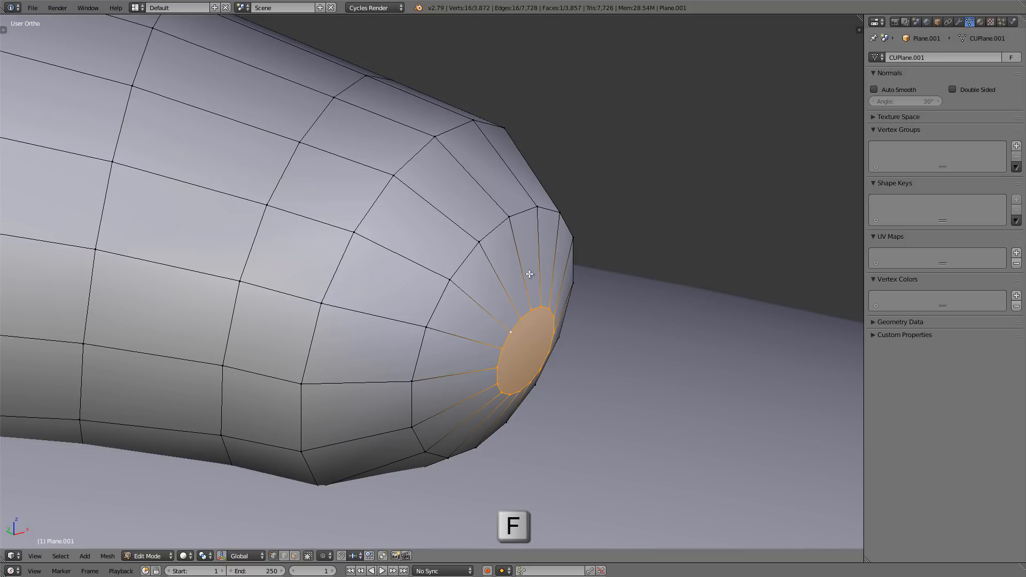
pyautogui.scroll(-4, 529, 274)
pyautogui.press('Tab')
# - Taper the strand's other open end by scaling its end loop to about 0.55 in Edit Mode with Connected proportional editing
pyautogui.moveTo(498, 262); pyautogui.dragTo(497, 233, button='middle')
pyautogui.scroll(-5, 391, 279)
pyautogui.keyDown('shift'); pyautogui.moveTo(81, 269); pyautogui.dragTo(301, 270, button='middle'); pyautogui.keyUp('shift')
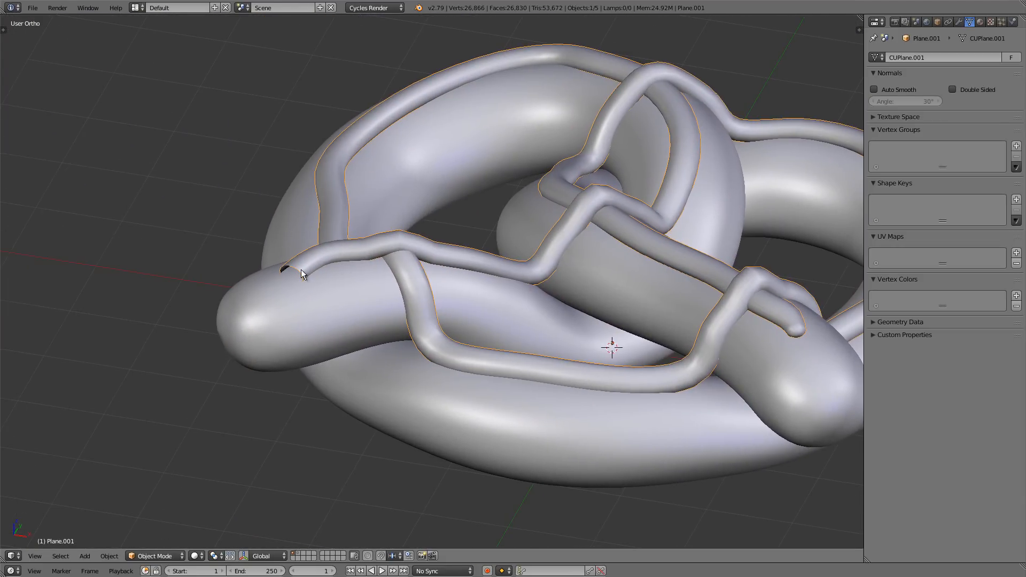
pyautogui.scroll(10, 300, 271)
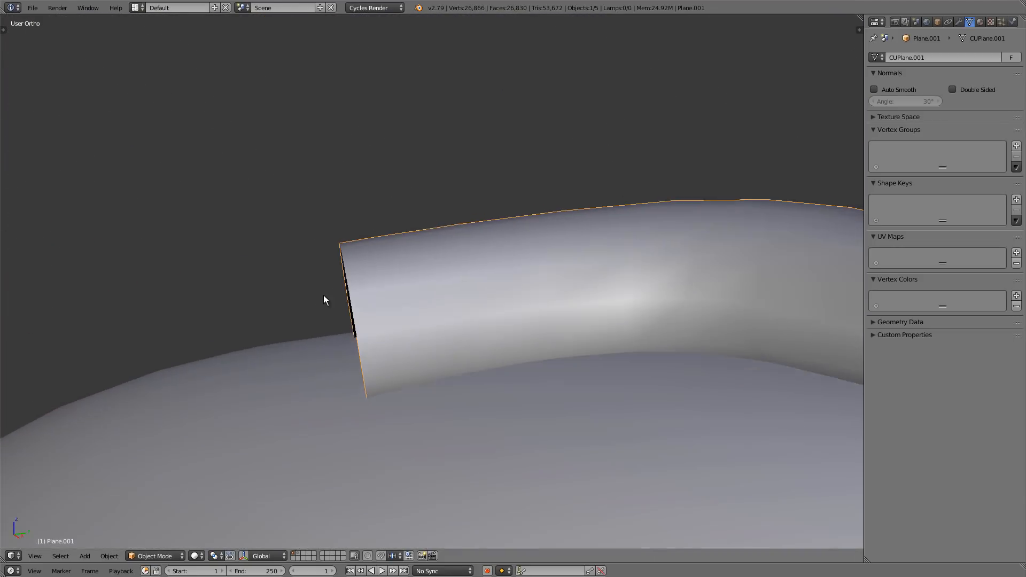
pyautogui.moveTo(360, 246); pyautogui.dragTo(360, 258, button='middle')
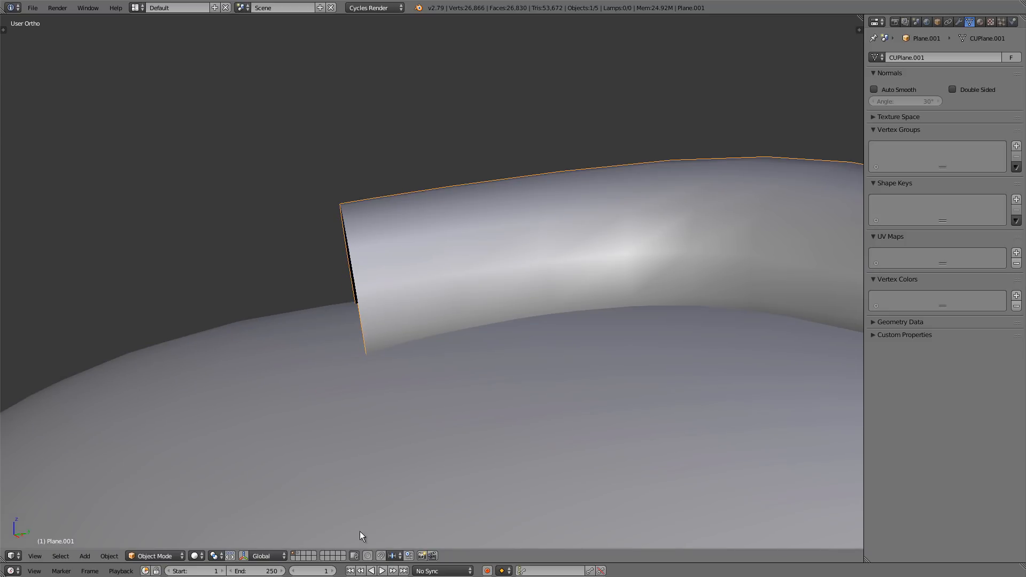
pyautogui.press('Tab')
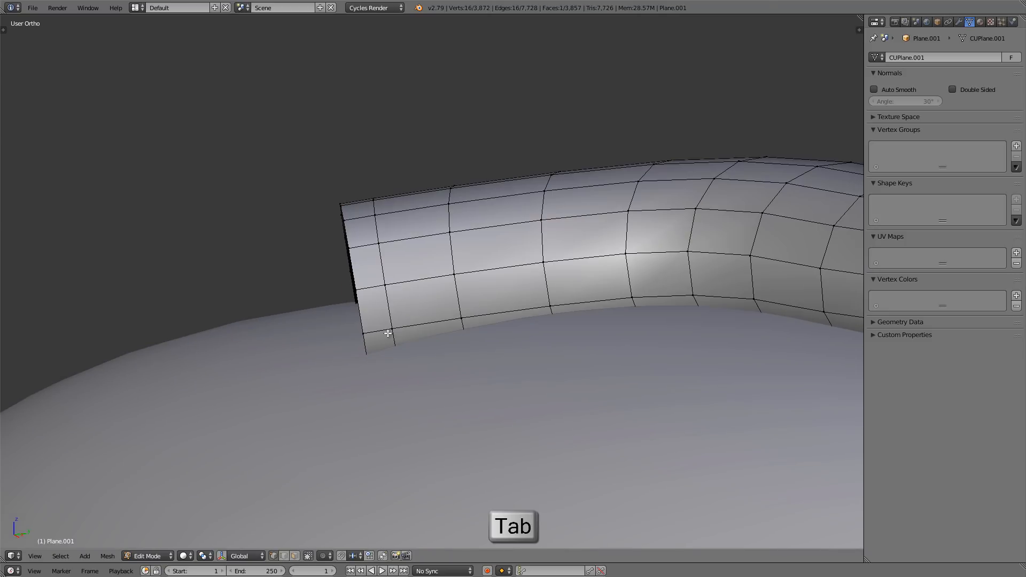
pyautogui.click(324, 556)
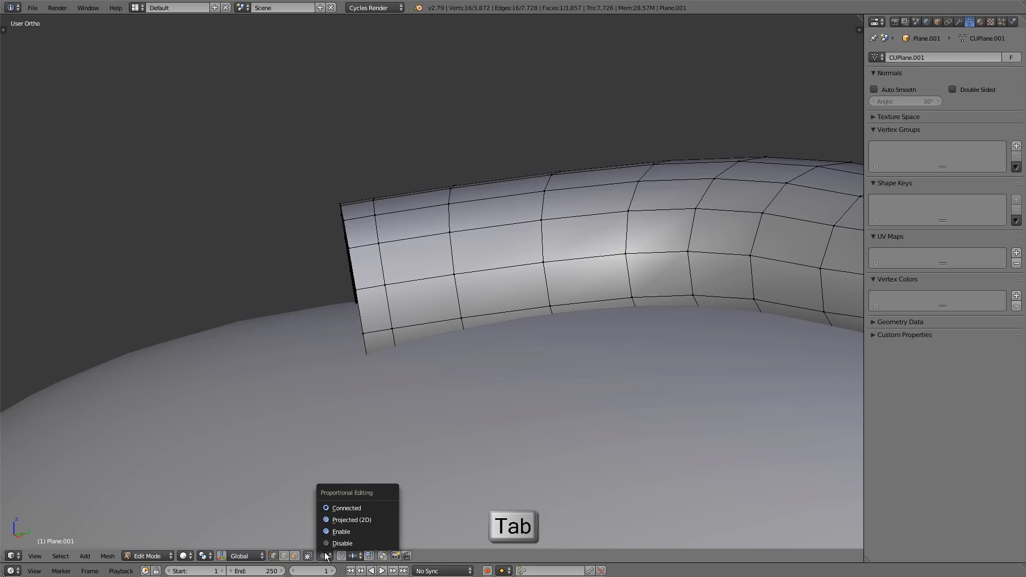
pyautogui.click(352, 508)
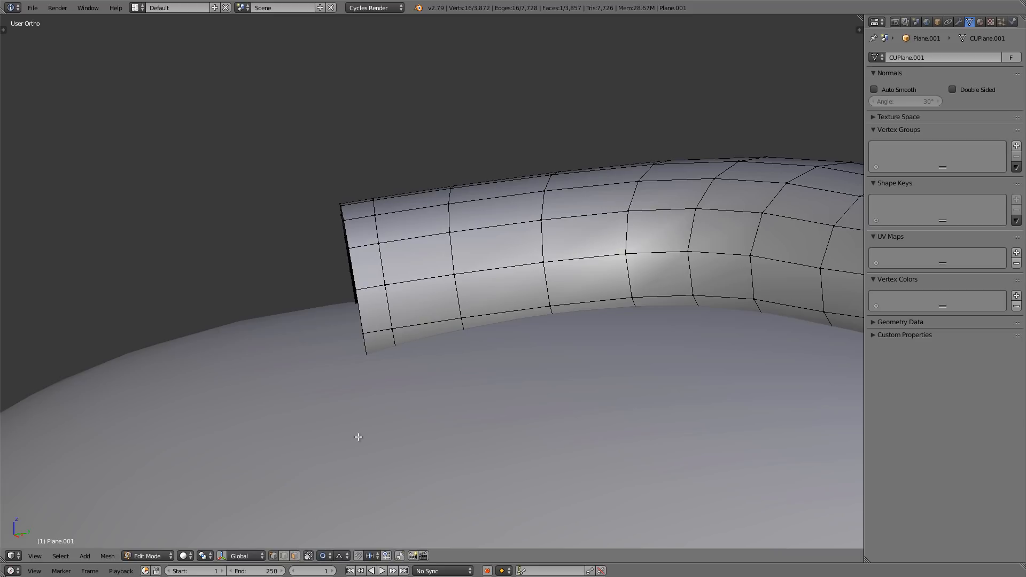
pyautogui.keyDown('alt'); pyautogui.rightClick(354, 265); pyautogui.keyUp('alt')
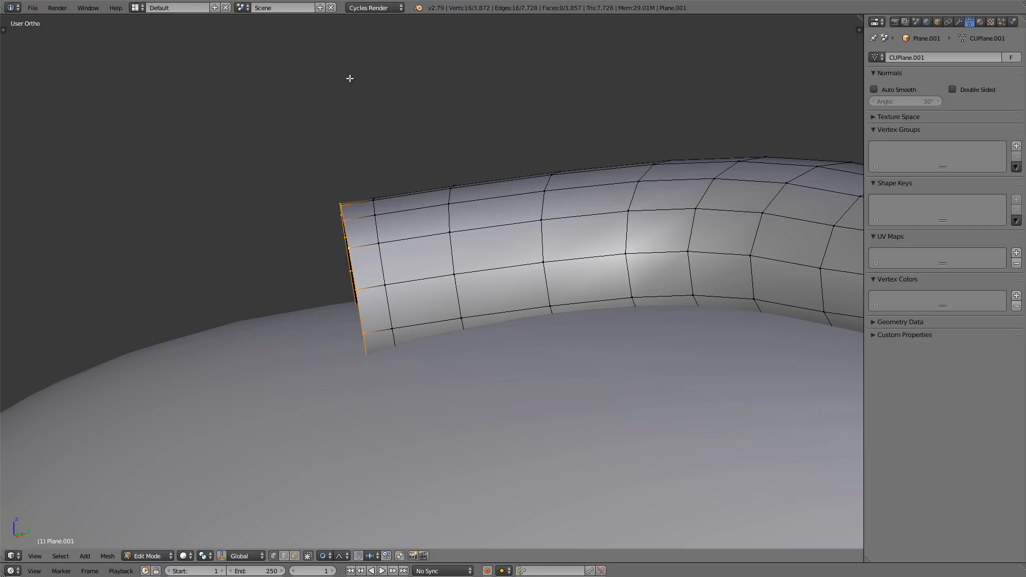
pyautogui.press('s')
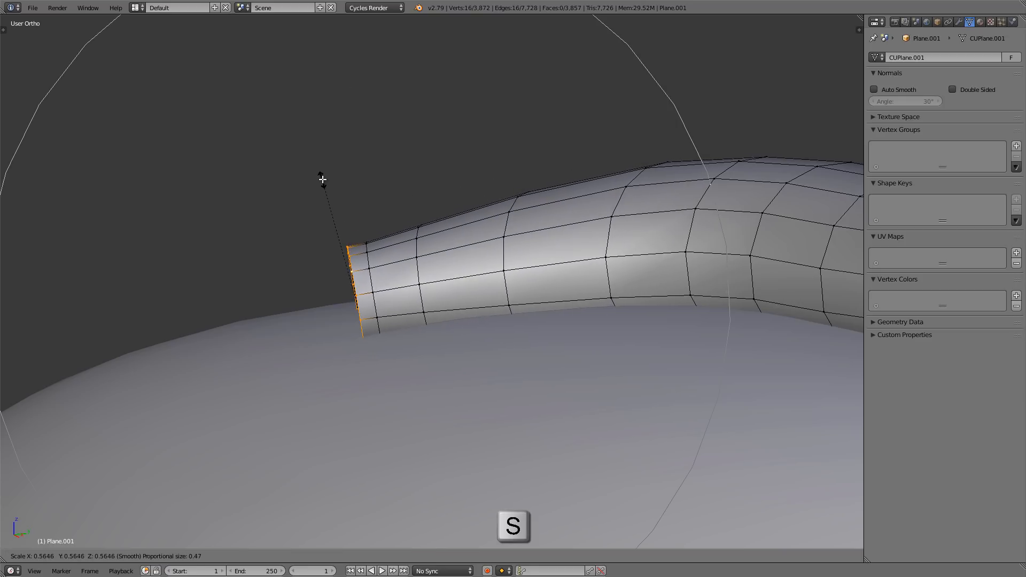
pyautogui.click(323, 187)
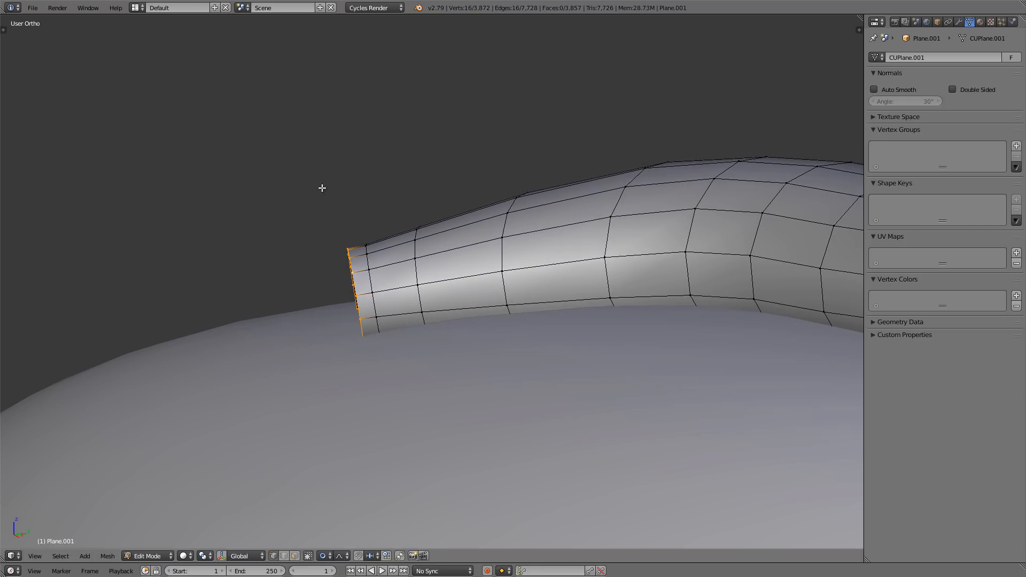
# - Disable proportional editing, scale the strand's open end loop to about 0.71, and move it outward about 0.017
pyautogui.click(323, 555)
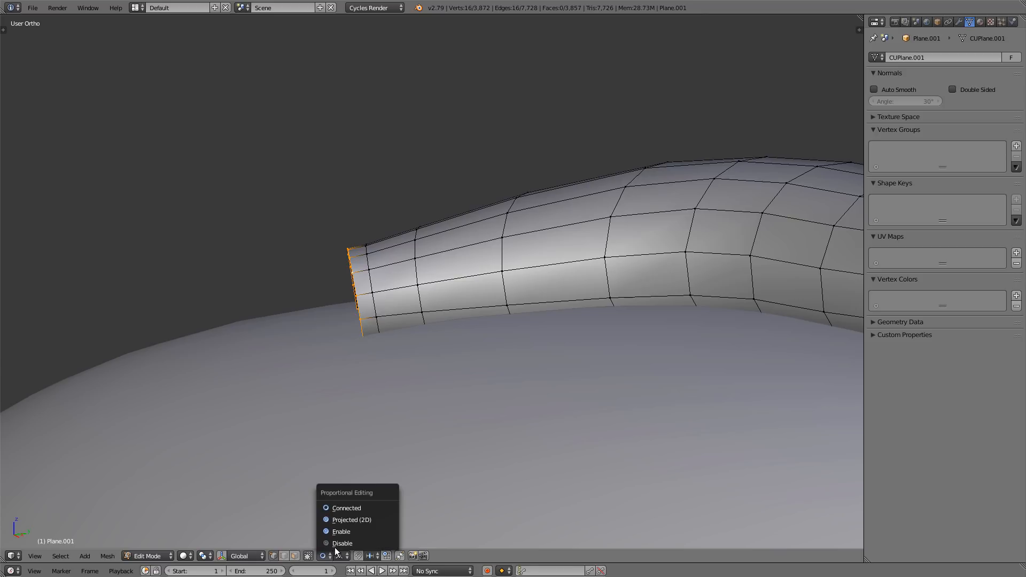
pyautogui.click(339, 544)
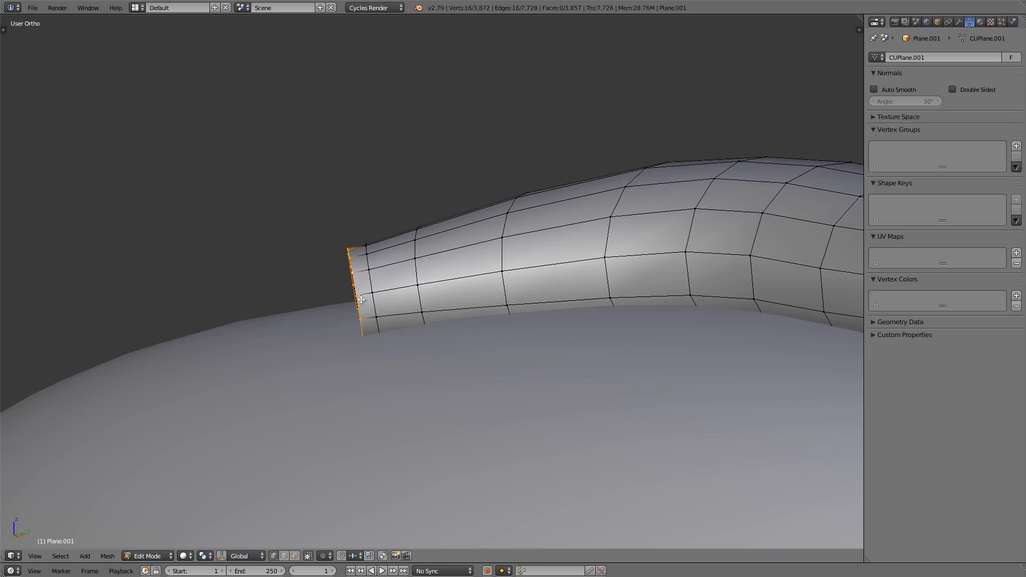
pyautogui.scroll(2, 401, 121)
pyautogui.press('s')
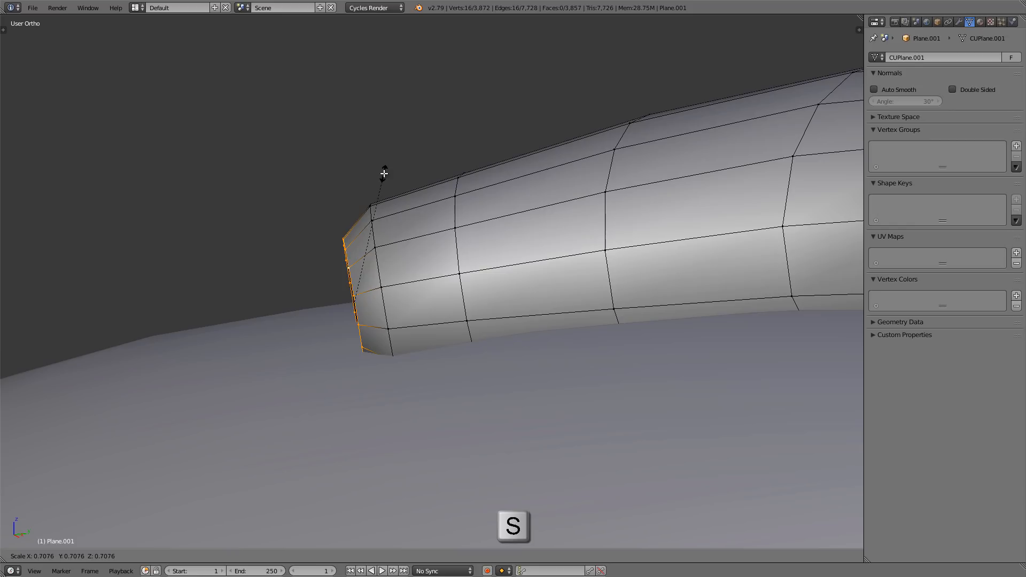
pyautogui.click(384, 174)
pyautogui.press('g')
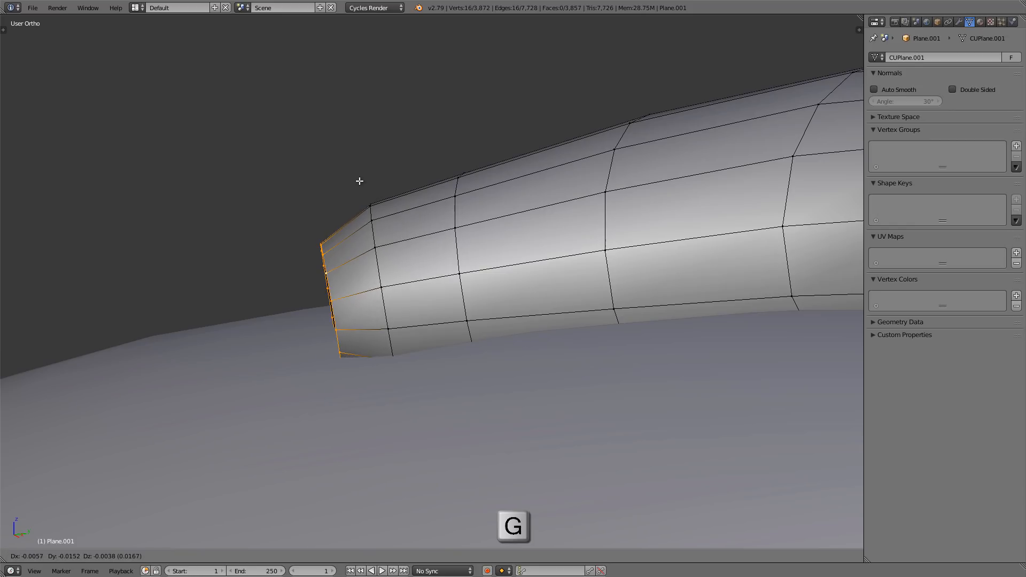
pyautogui.click(360, 182)
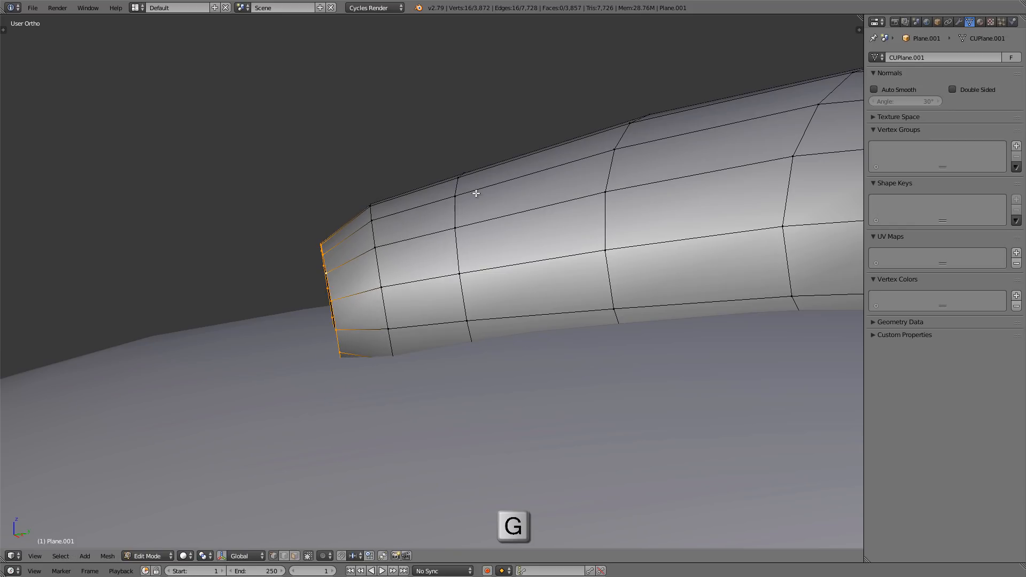
# - Extrude the end loop outward about 0.017 and scale the new loop to about 0.41 to round the tip
pyautogui.press('e')
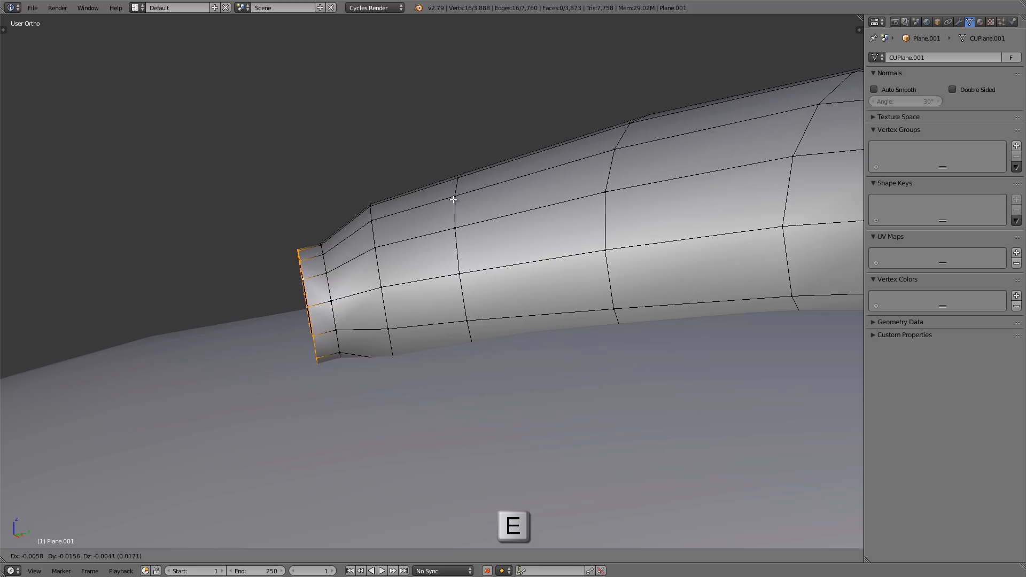
pyautogui.click(454, 200)
pyautogui.press('s')
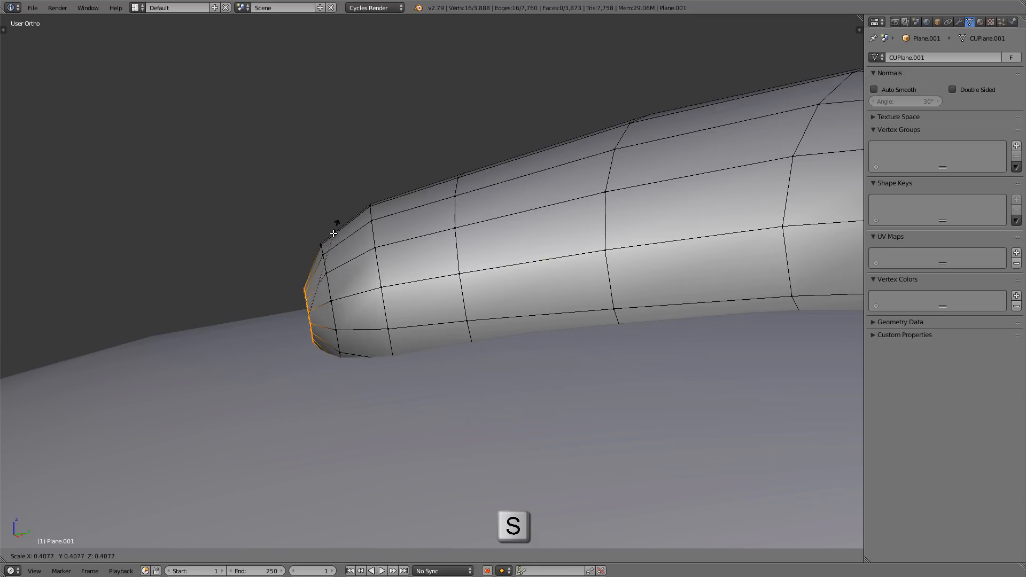
pyautogui.click(330, 235)
# - Close the hole at the rounded tip with a face and return to Object Mode
pyautogui.moveTo(329, 236); pyautogui.dragTo(348, 265, button='middle')
pyautogui.press('f')
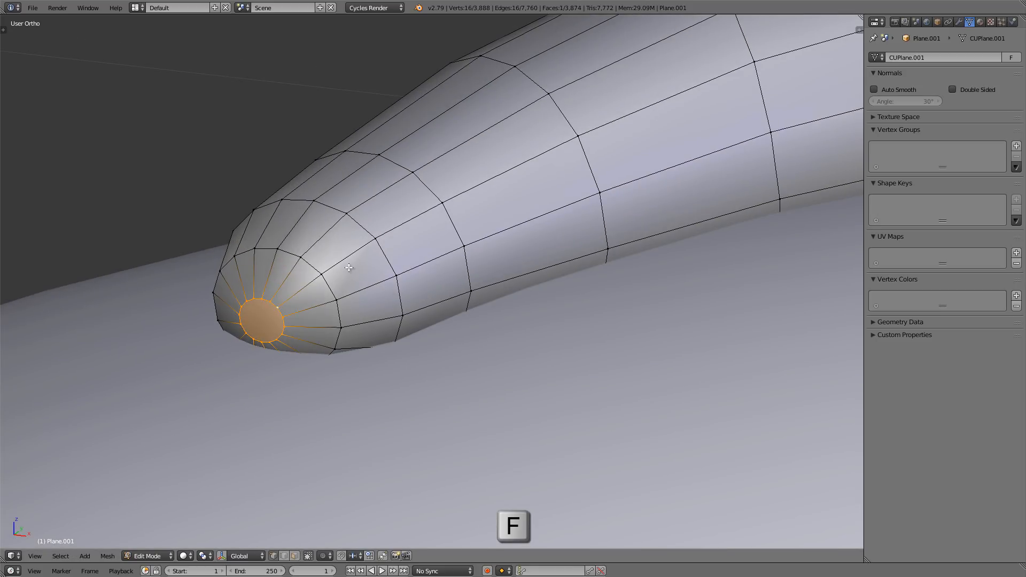
pyautogui.press('Tab')
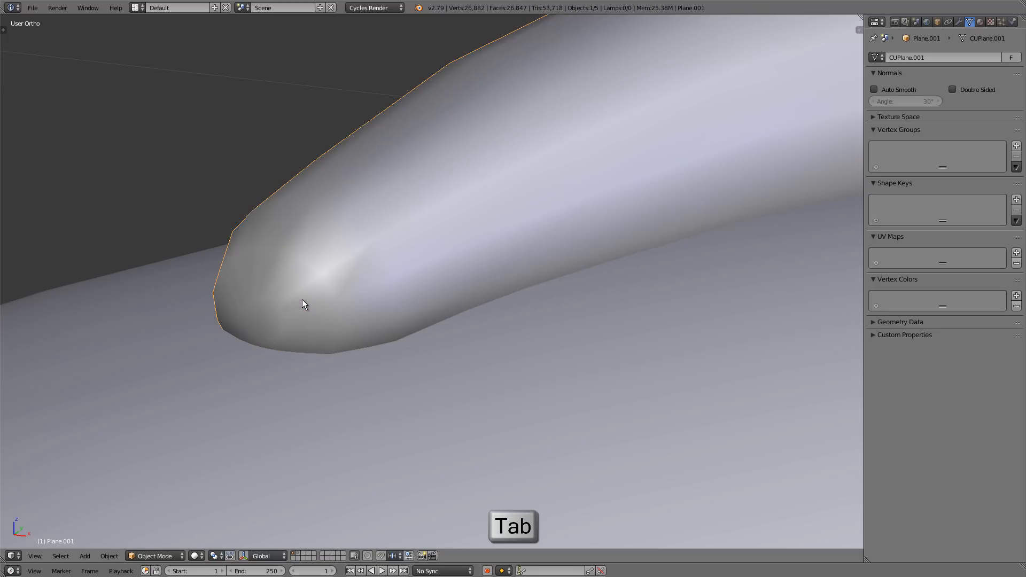
pyautogui.scroll(-6, 303, 295)
pyautogui.scroll(-2, 546, 332)
pyautogui.keyDown('shift'); pyautogui.moveTo(546, 332); pyautogui.dragTo(505, 324, button='middle'); pyautogui.keyUp('shift')
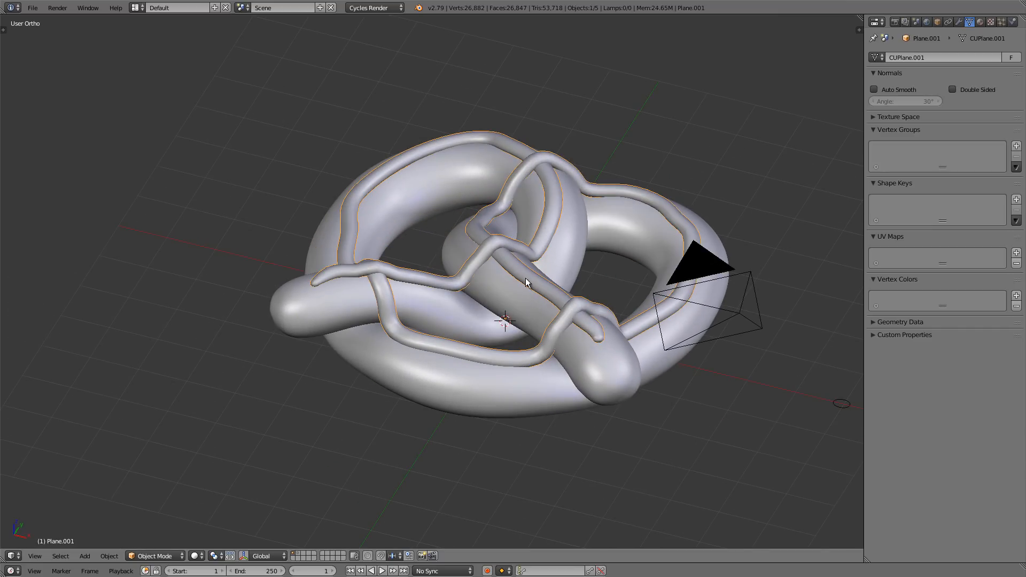
# - In Edit Mode with Connected proportional editing, thin the strand's front stretch by scaling its middle loop to about 0.72 at proportional size 1.77
pyautogui.press('Tab')
pyautogui.scroll(4, 452, 356)
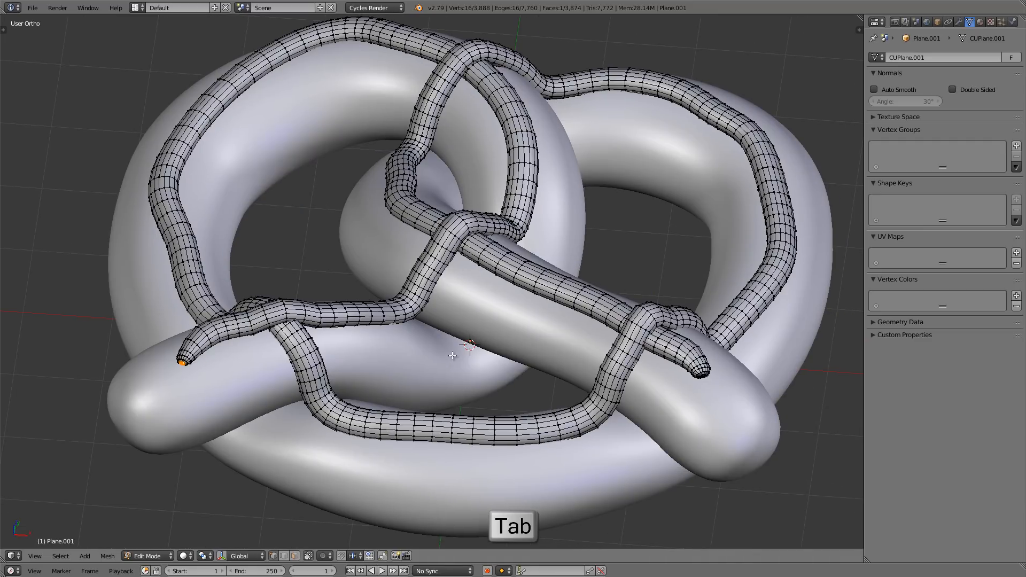
pyautogui.moveTo(447, 398); pyautogui.dragTo(433, 458, button='middle')
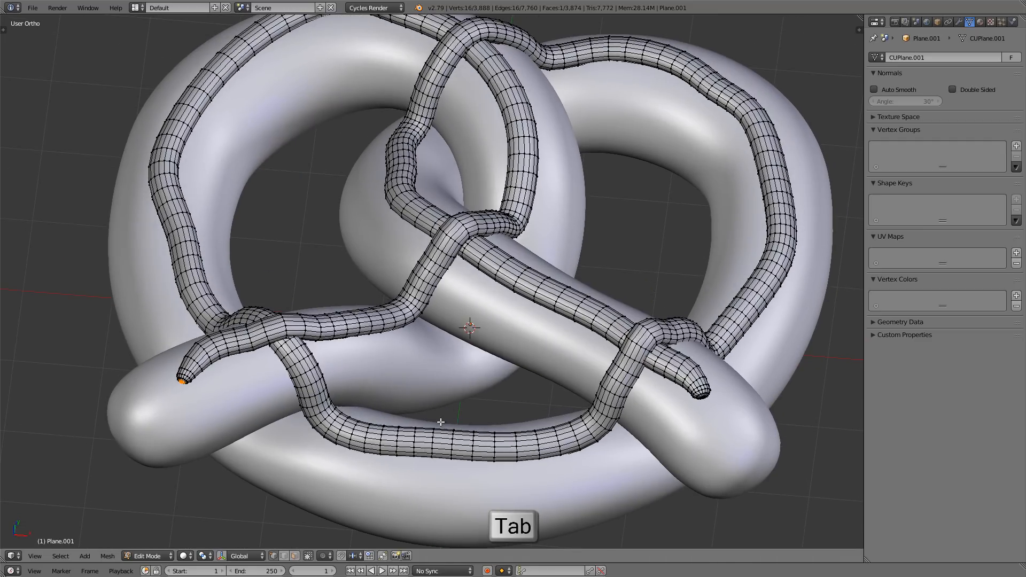
pyautogui.click(325, 556)
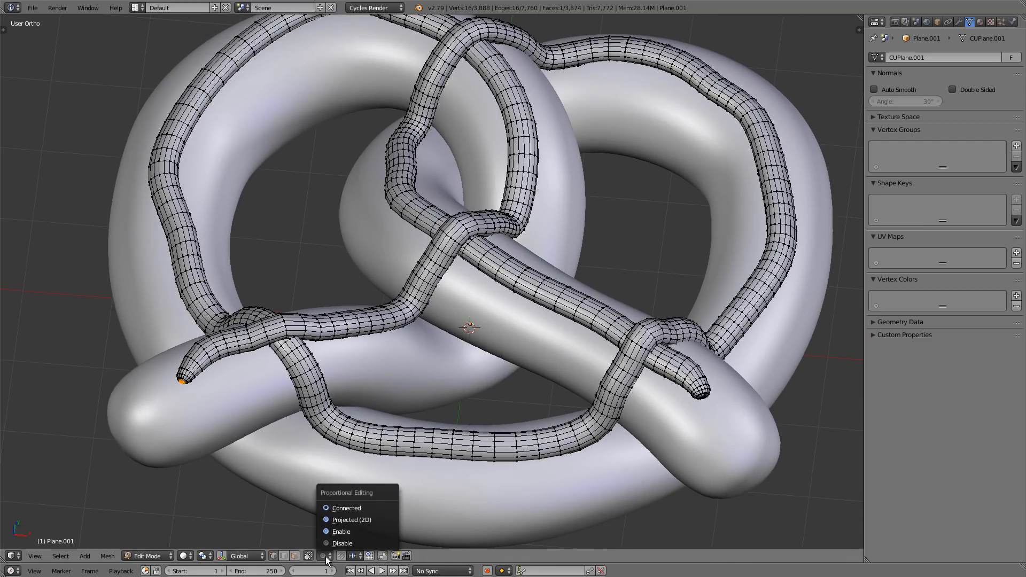
pyautogui.click(347, 512)
pyautogui.scroll(6, 441, 462)
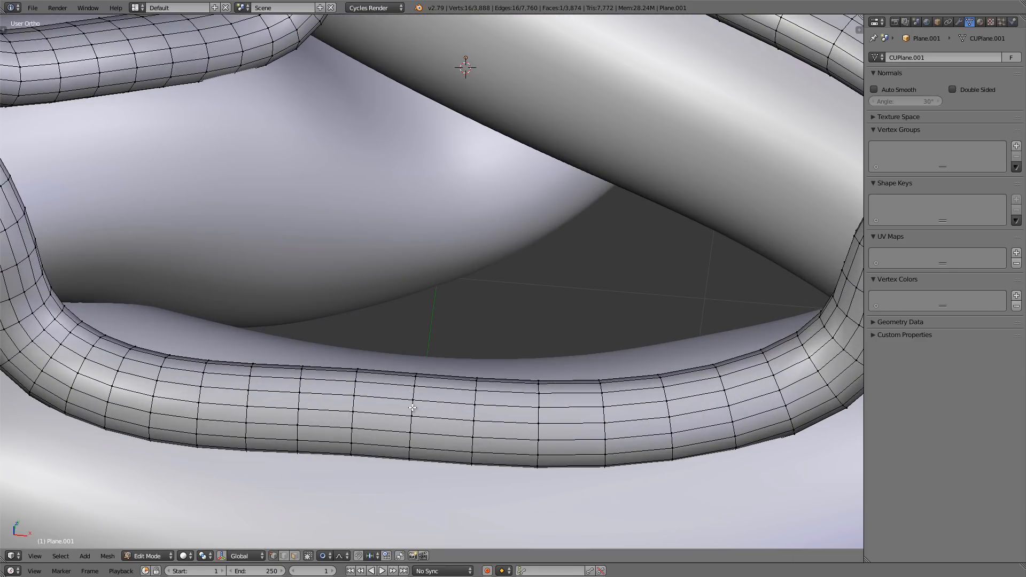
pyautogui.keyDown('alt'); pyautogui.rightClick(413, 407); pyautogui.keyUp('alt')
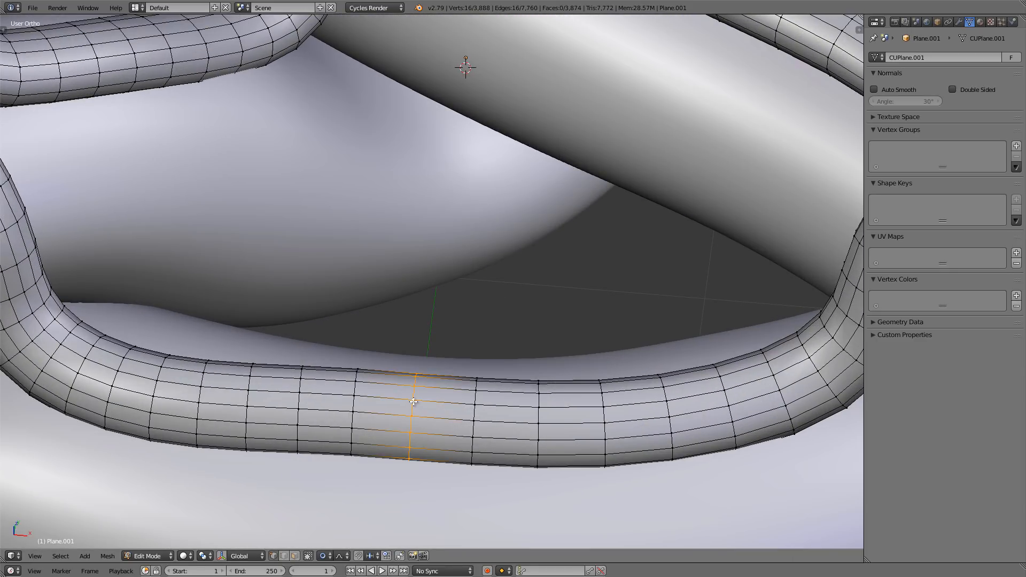
pyautogui.scroll(-6, 413, 402)
pyautogui.press('s')
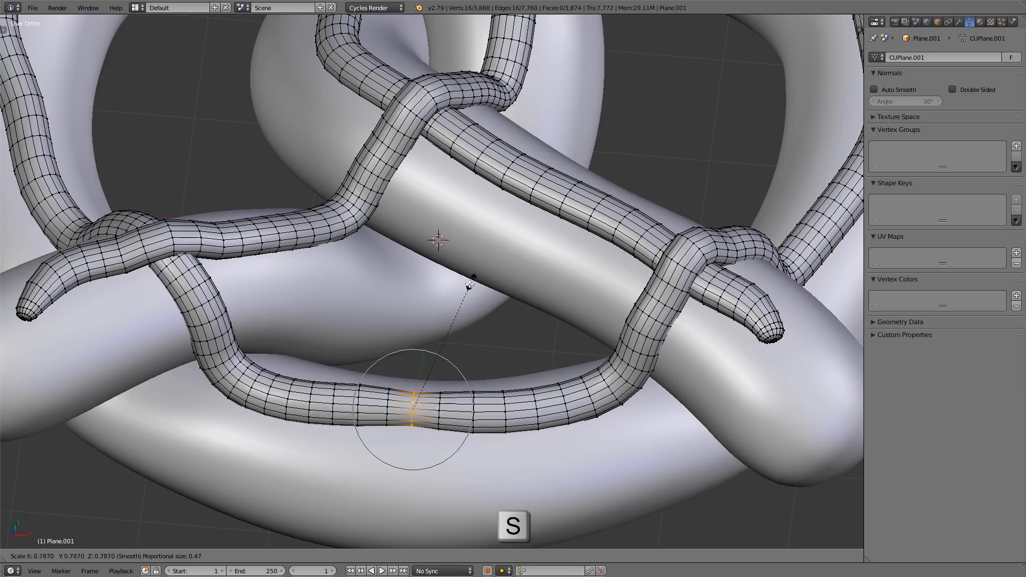
pyautogui.scroll(-13, 469, 286)
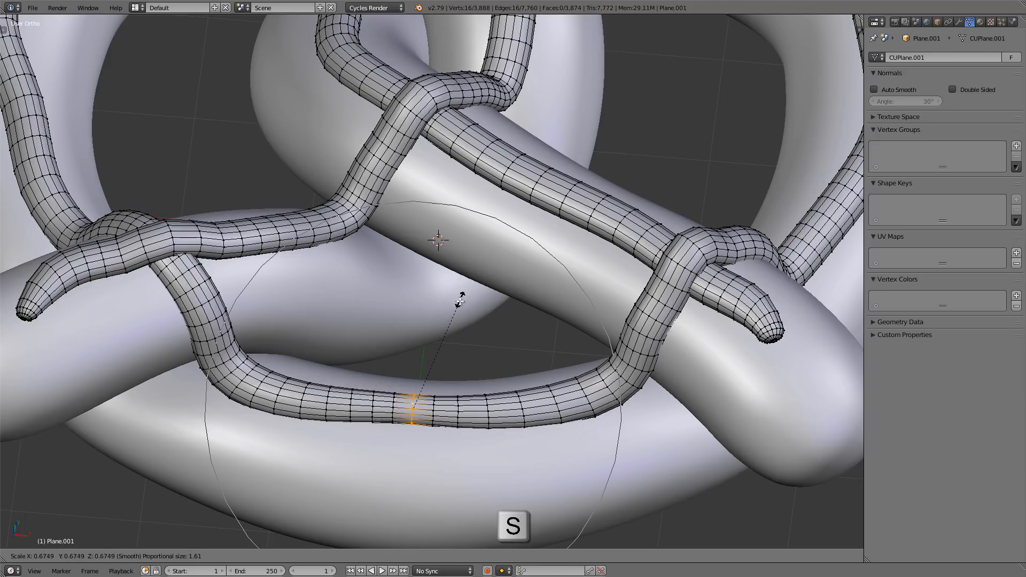
pyautogui.scroll(-1, 453, 303)
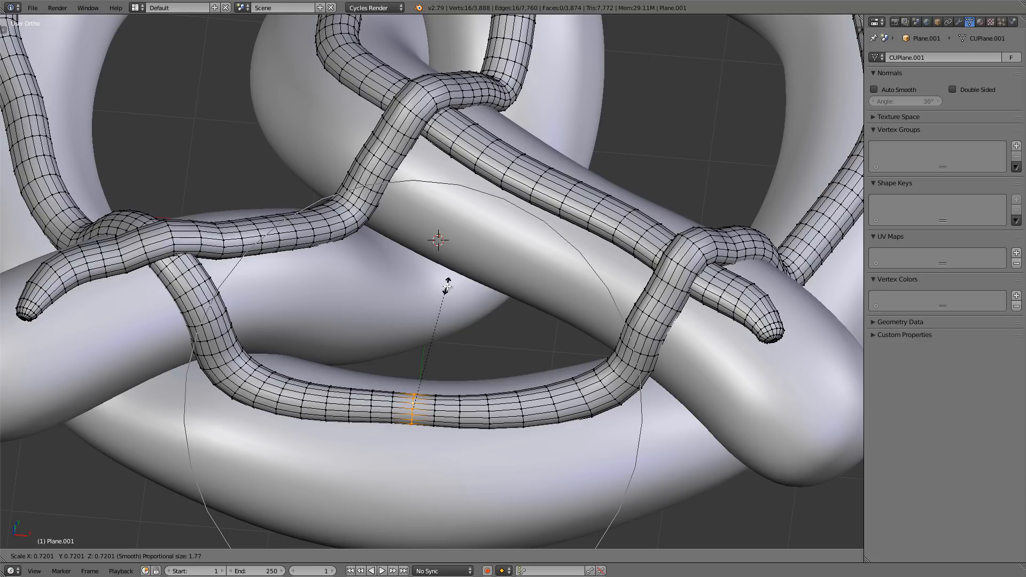
pyautogui.click(448, 286)
pyautogui.press('Tab')
pyautogui.scroll(6, 409, 396)
pyautogui.moveTo(408, 396); pyautogui.dragTo(352, 193, button='middle')
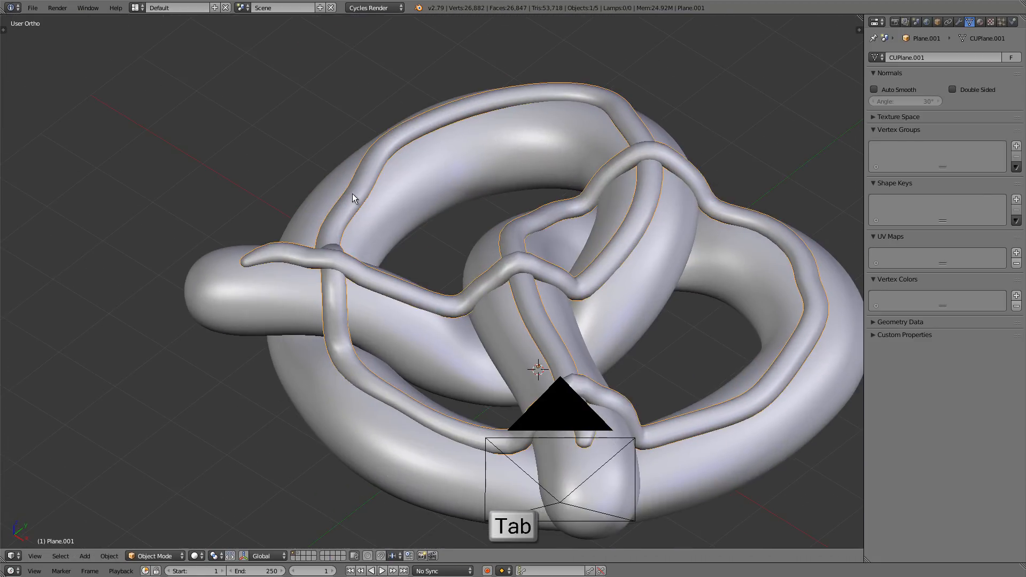
# - Slightly thin the strand at the outer bend of the pretzel's left lobe by scaling an edge loop with proportional falloff
pyautogui.press('Tab')
pyautogui.scroll(6, 352, 197)
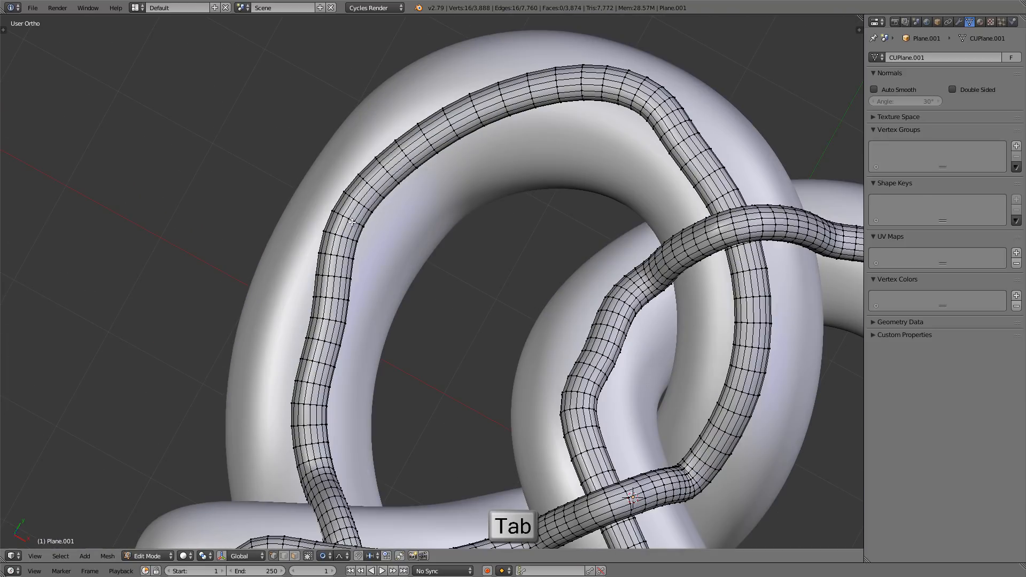
pyautogui.scroll(2, 351, 222)
pyautogui.keyDown('alt'); pyautogui.rightClick(353, 220); pyautogui.keyUp('alt')
pyautogui.scroll(-2, 526, 247)
pyautogui.press('s')
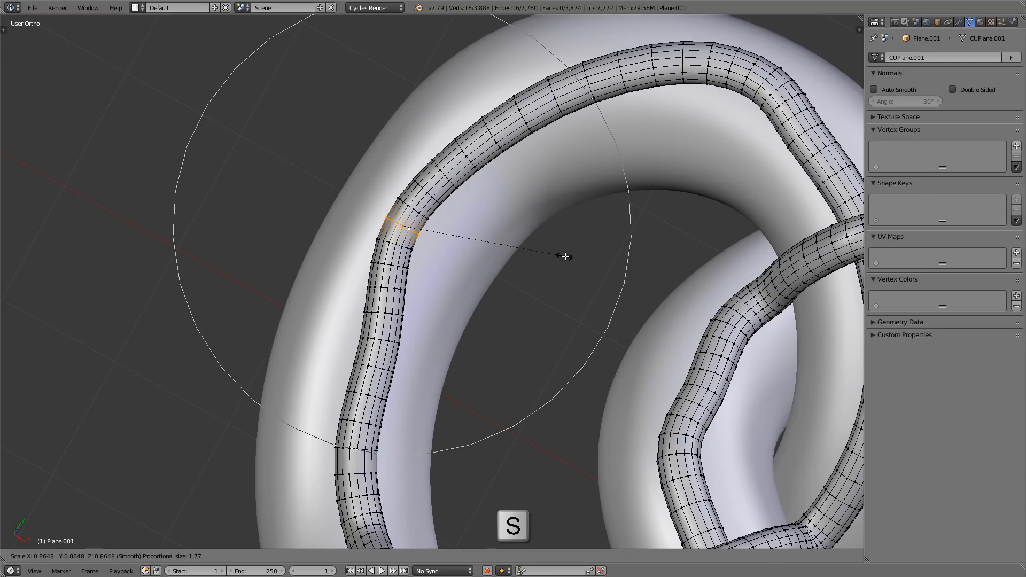
pyautogui.click(548, 257)
pyautogui.press('Tab')
pyautogui.scroll(-6, 588, 251)
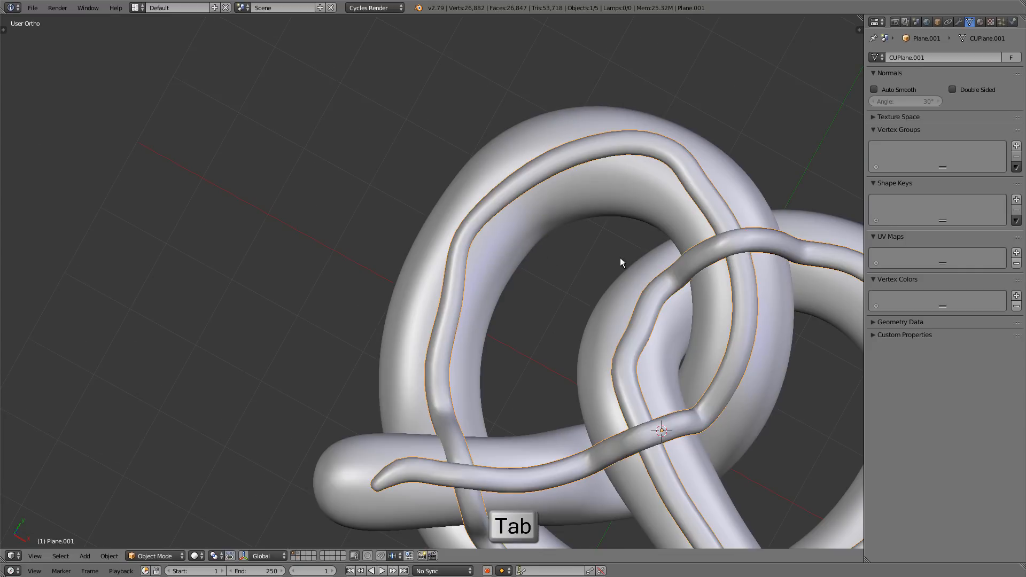
# - Thin the strand on the upper part of the pretzel's right lobe by scaling an edge loop to about 0.72
pyautogui.press('Tab')
pyautogui.scroll(5, 688, 237)
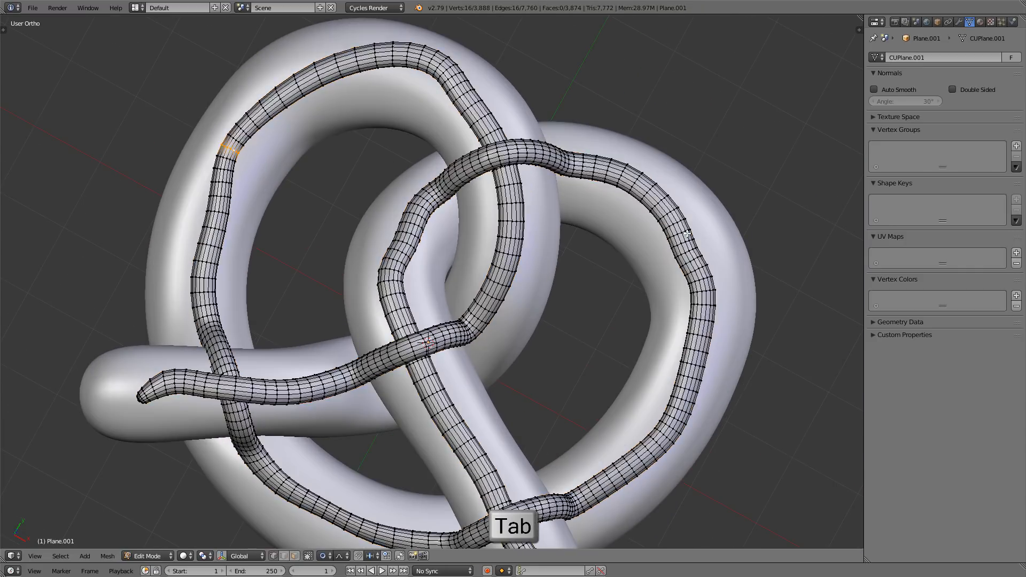
pyautogui.keyDown('alt'); pyautogui.rightClick(671, 216); pyautogui.keyUp('alt')
pyautogui.press('s')
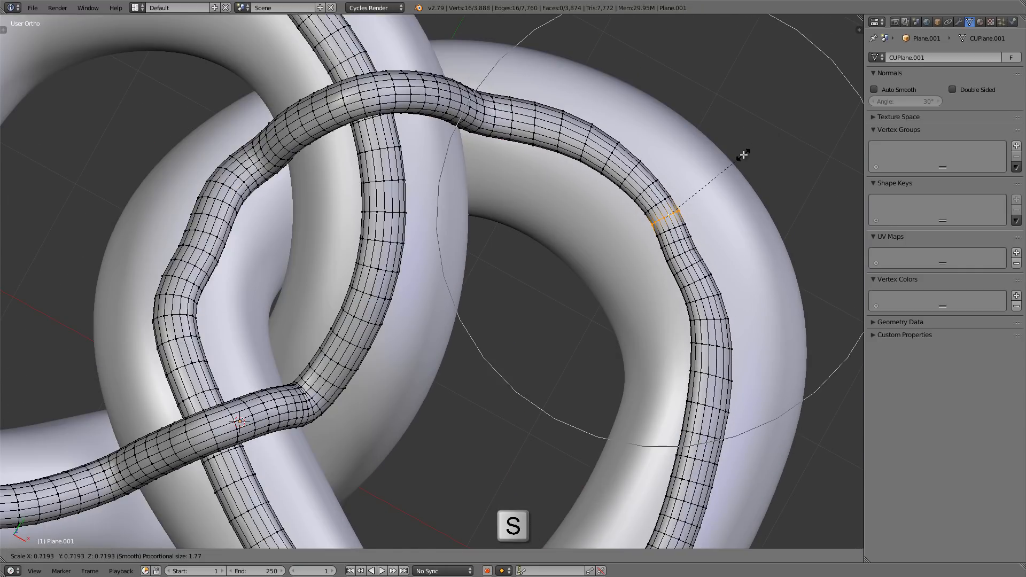
pyautogui.click(745, 154)
# - Thin the strand on the lower part of the right lobe by scaling down an edge loop with proportional falloff
pyautogui.moveTo(744, 153); pyautogui.dragTo(676, 335, button='middle')
pyautogui.keyDown('alt'); pyautogui.rightClick(659, 353); pyautogui.keyUp('alt')
pyautogui.press('s')
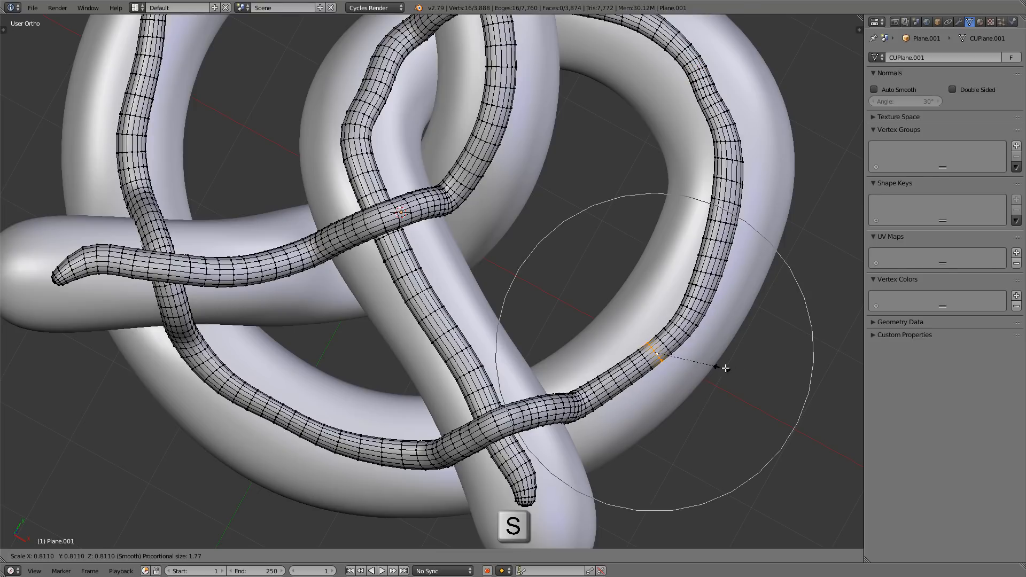
pyautogui.click(634, 377)
# - Thin the strand along the diagonal pretzel arm by scaling down an edge loop just past the central crossing, then return to Object Mode
pyautogui.scroll(-4, 634, 378)
pyautogui.scroll(6, 509, 300)
pyautogui.keyDown('alt'); pyautogui.rightClick(509, 301); pyautogui.keyUp('alt')
pyautogui.press('s')
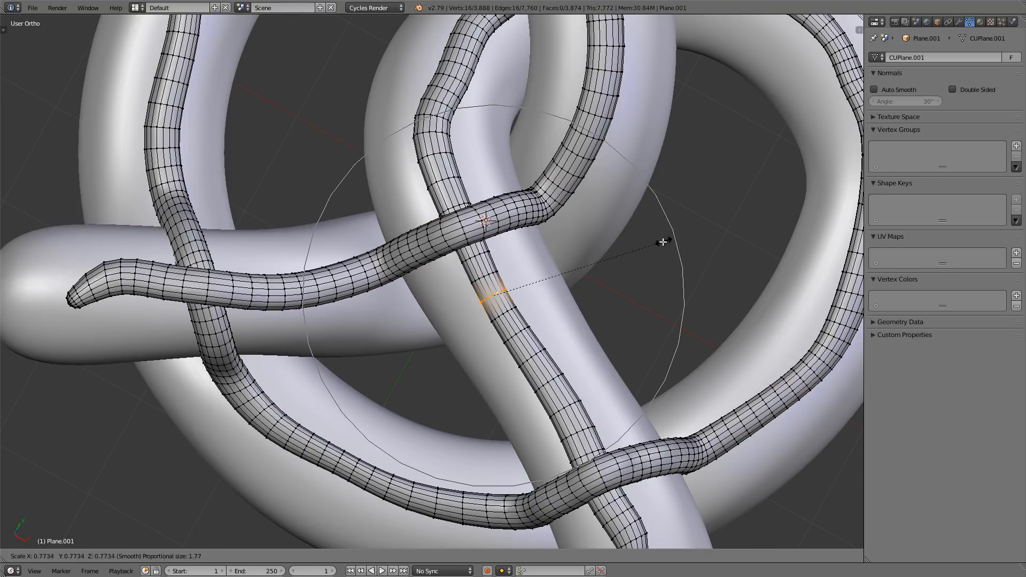
pyautogui.click(571, 284)
pyautogui.press('Tab')
pyautogui.scroll(-4, 570, 284)
pyautogui.scroll(-2, 559, 309)
pyautogui.scroll(6, 540, 333)
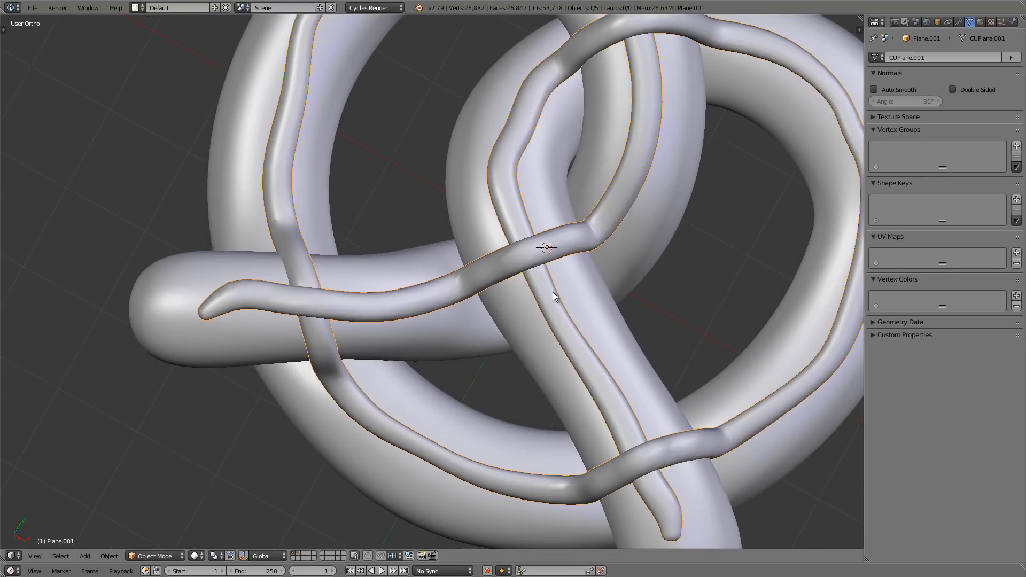
pyautogui.moveTo(552, 292); pyautogui.dragTo(544, 467, button='middle')
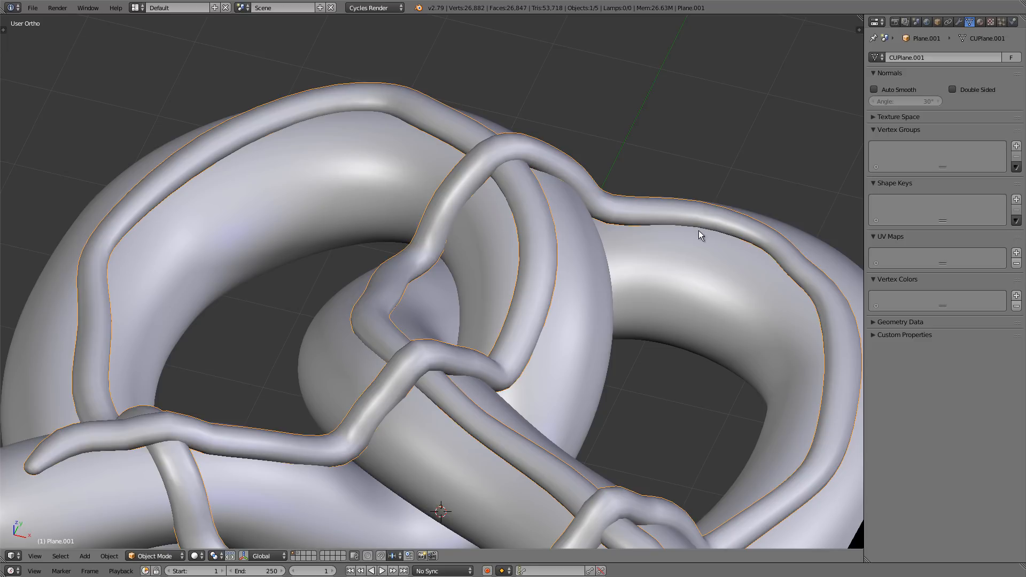
# - At the rear crossing, lower the upper strand's edge loop about 0.15 along Z with proportional size 0.75, beneath the other strand
pyautogui.scroll(4, 501, 131)
pyautogui.press('Tab')
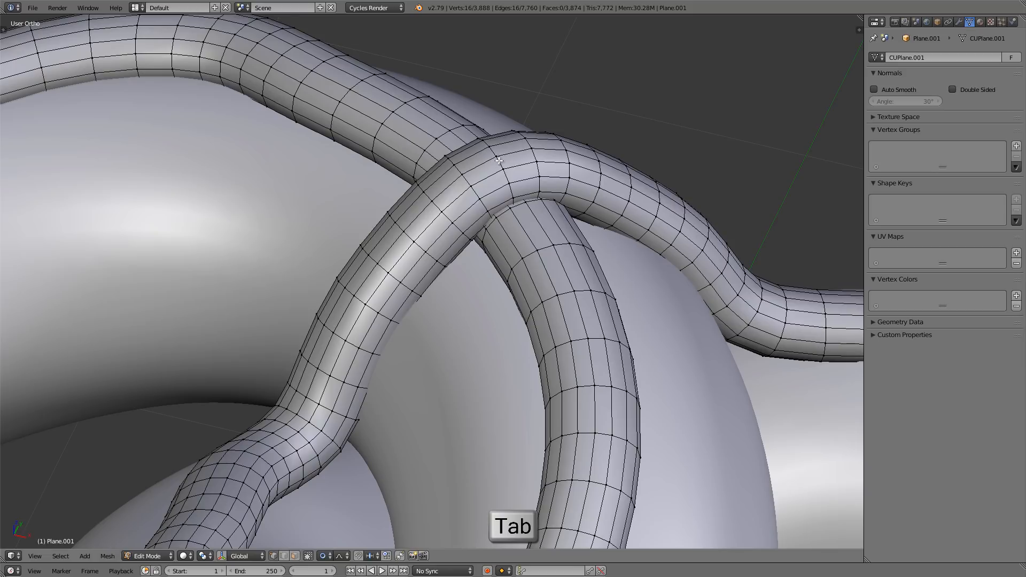
pyautogui.keyDown('alt'); pyautogui.rightClick(499, 161); pyautogui.keyUp('alt')
pyautogui.press('g')
pyautogui.press('z')
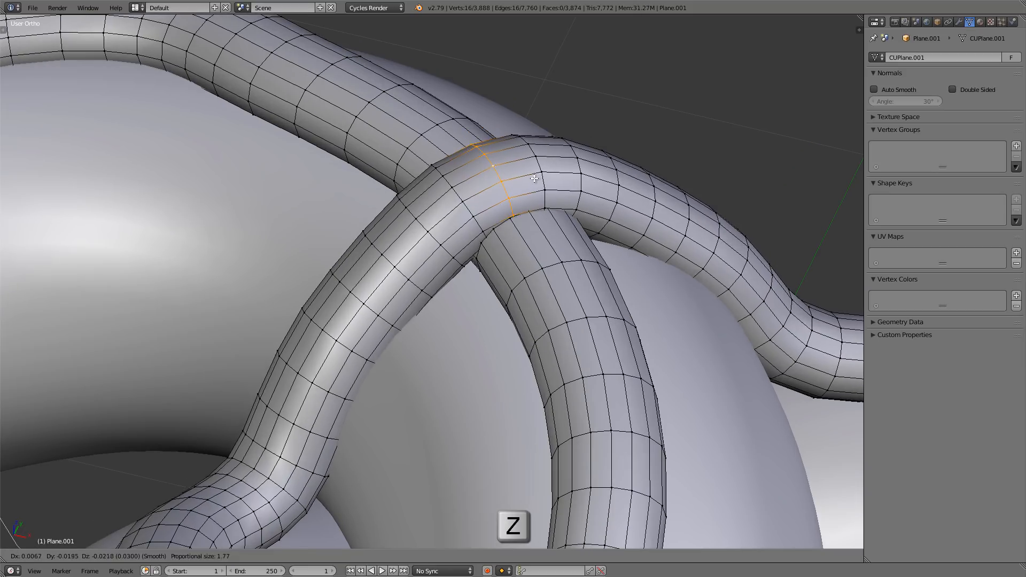
pyautogui.scroll(9, 532, 203)
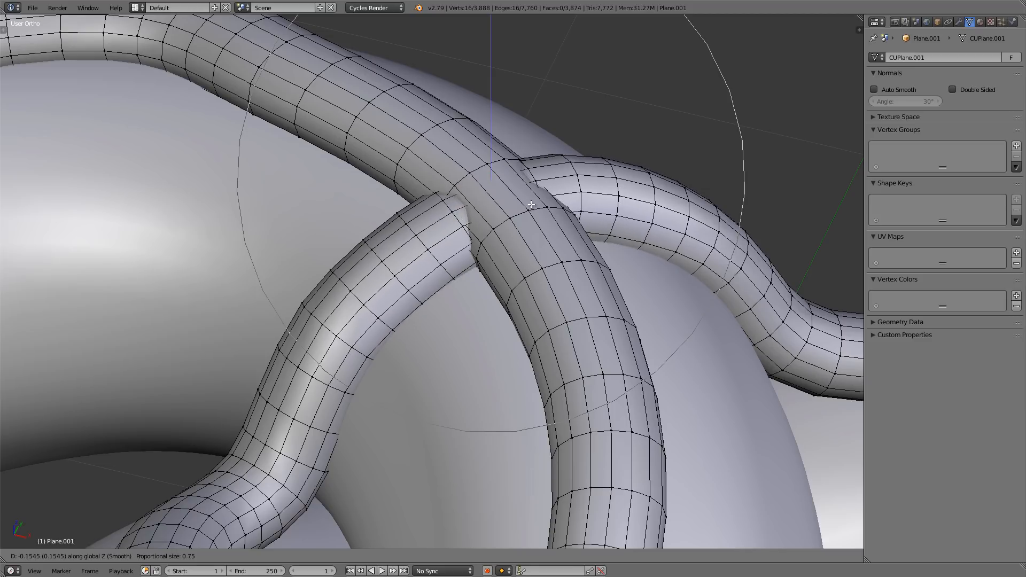
pyautogui.click(531, 200)
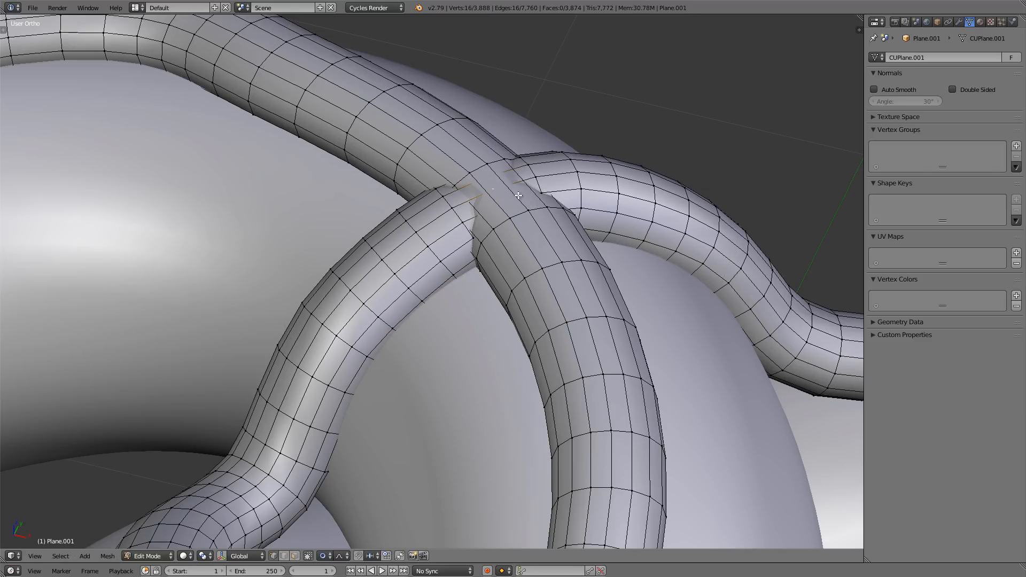
# - Raise the other strand's edge loop along Z at the rear crossing so it passes over, and return to Object Mode
pyautogui.keyDown('alt'); pyautogui.rightClick(478, 170); pyautogui.keyUp('alt')
pyautogui.press('g')
pyautogui.press('z')
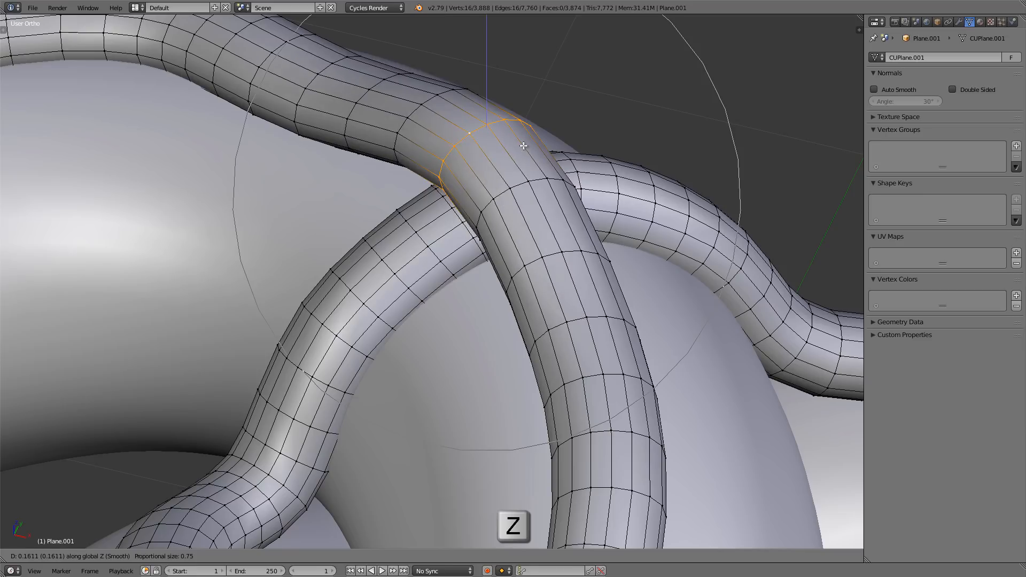
pyautogui.click(517, 161)
pyautogui.moveTo(520, 170); pyautogui.dragTo(435, 322, button='middle')
pyautogui.scroll(-8, 483, 189)
pyautogui.press('Tab')
pyautogui.scroll(3, 504, 315)
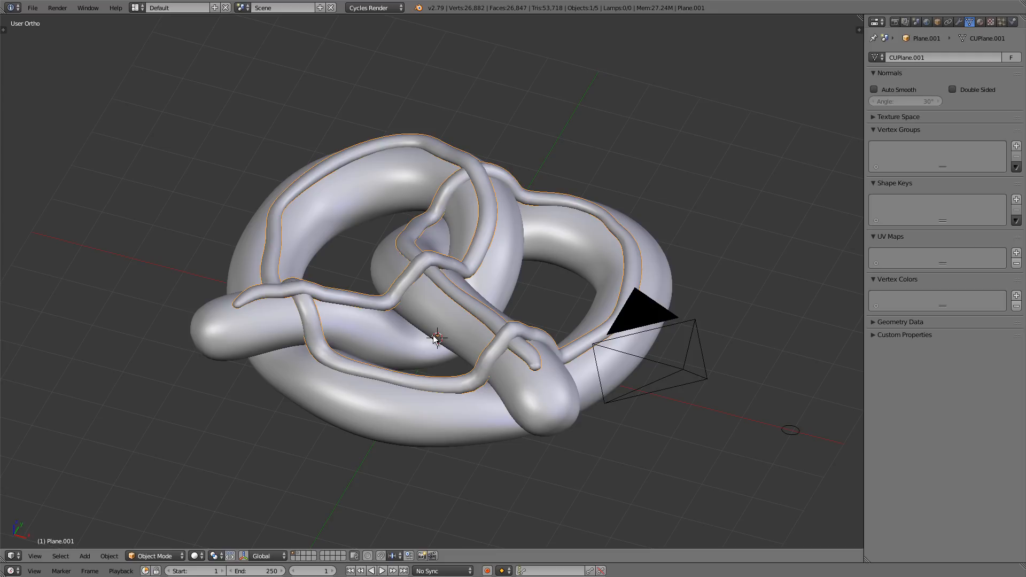
pyautogui.scroll(8, 518, 336)
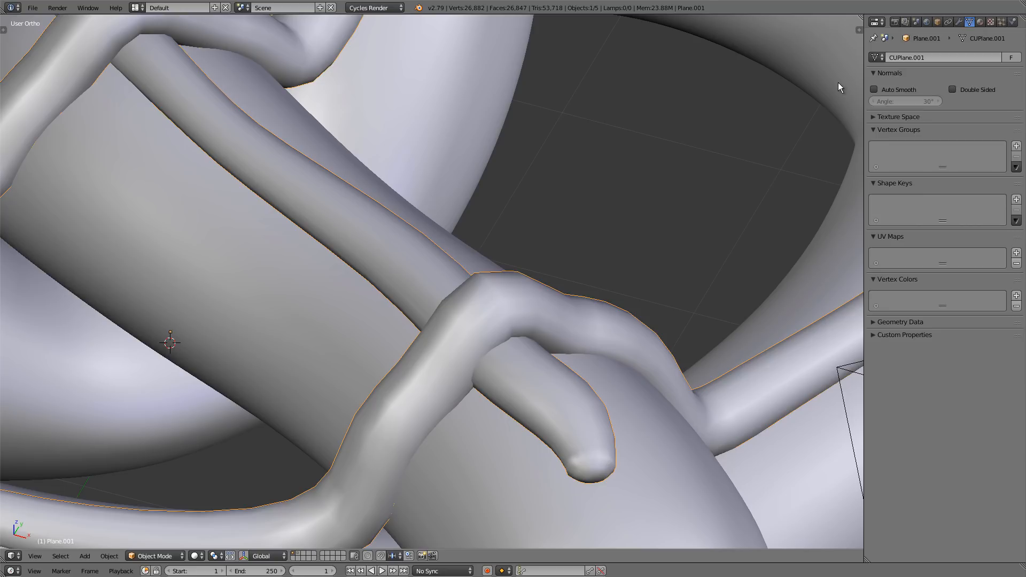
# - Add a Subdivision Surface modifier to the mustard strand and check the smoothed crossings
pyautogui.click(957, 23)
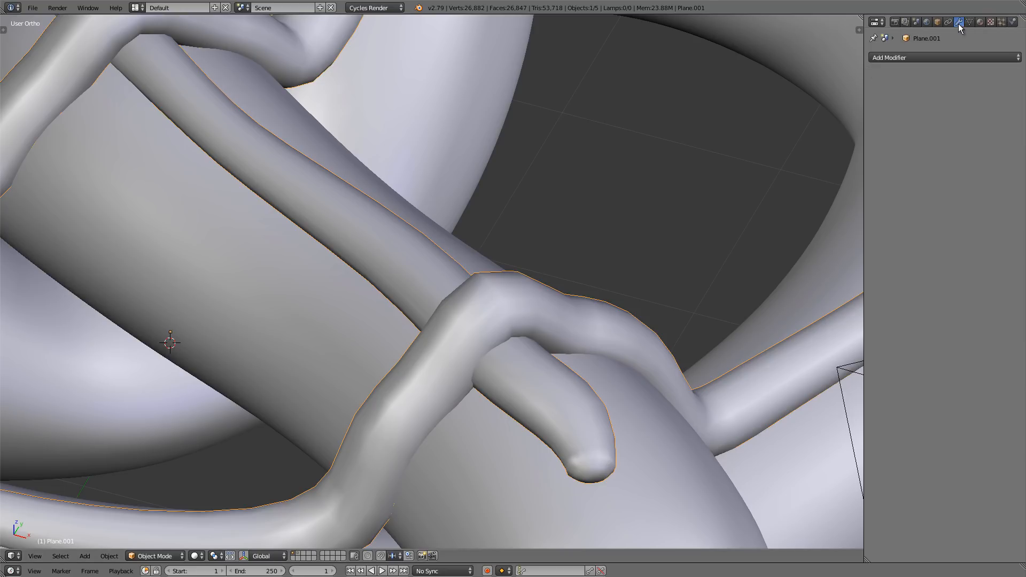
pyautogui.click(927, 58)
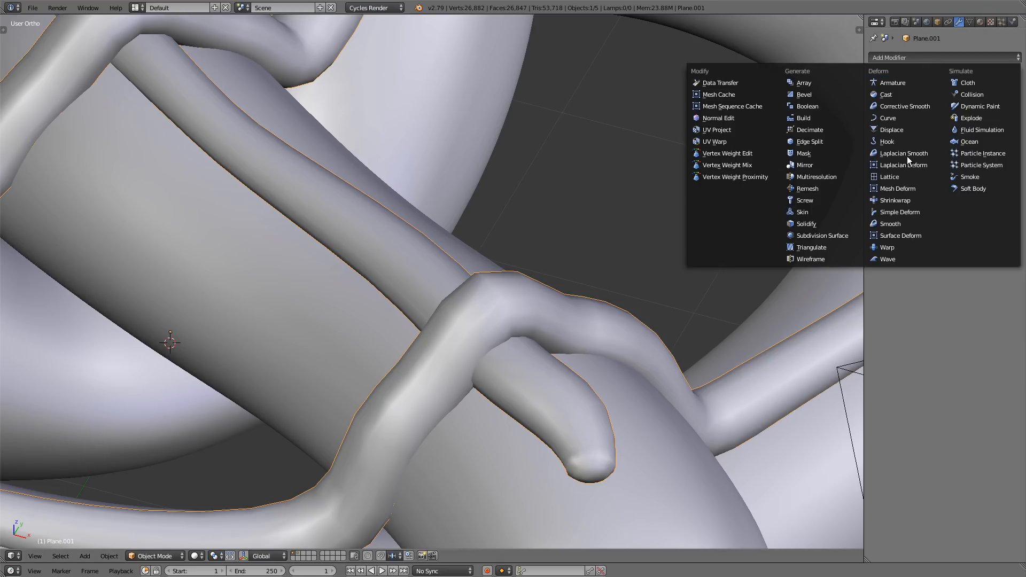
pyautogui.click(839, 238)
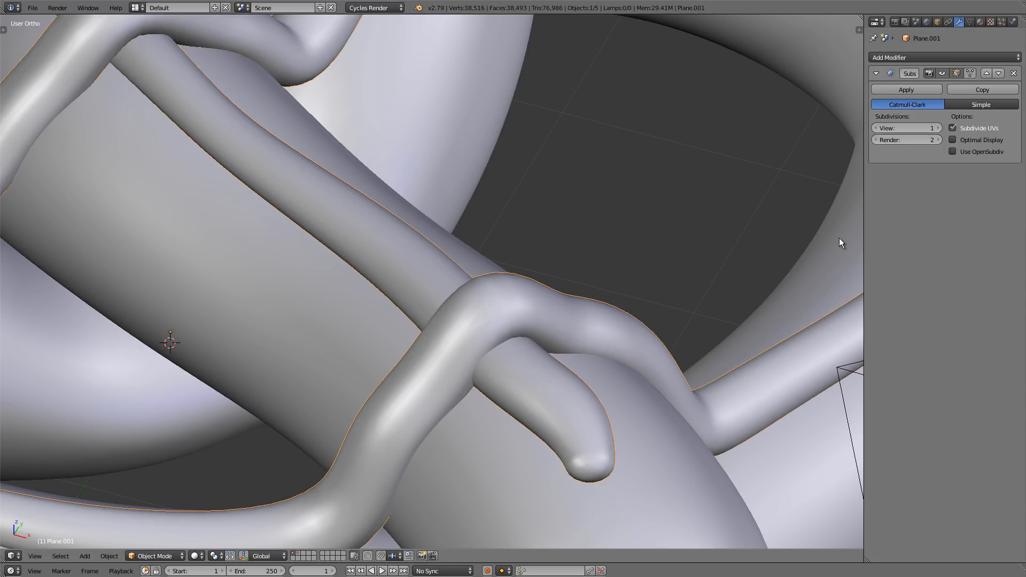
pyautogui.moveTo(563, 336); pyautogui.dragTo(507, 273, button='middle')
pyautogui.press('z')
pyautogui.press('z')
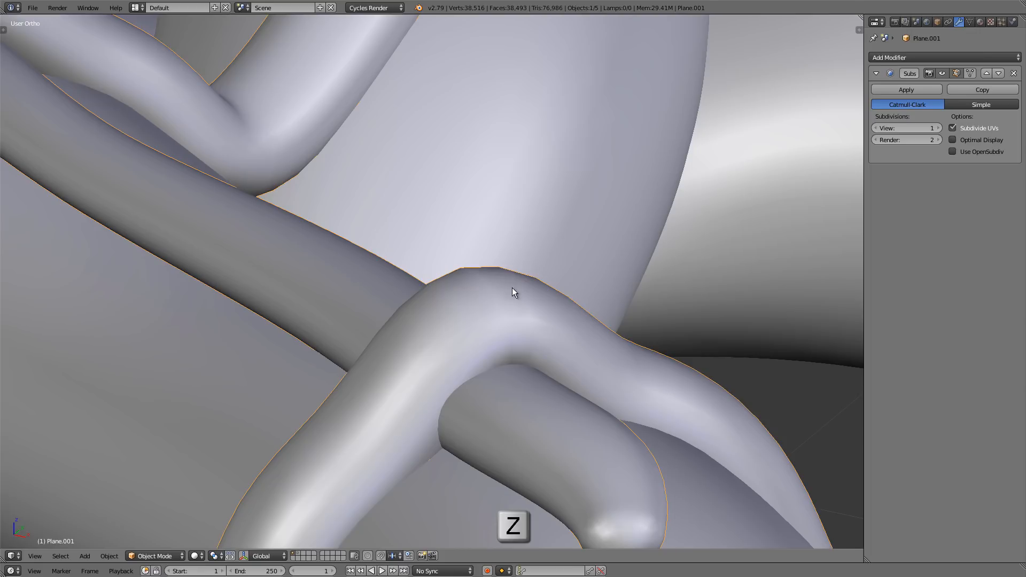
pyautogui.scroll(-2, 512, 287)
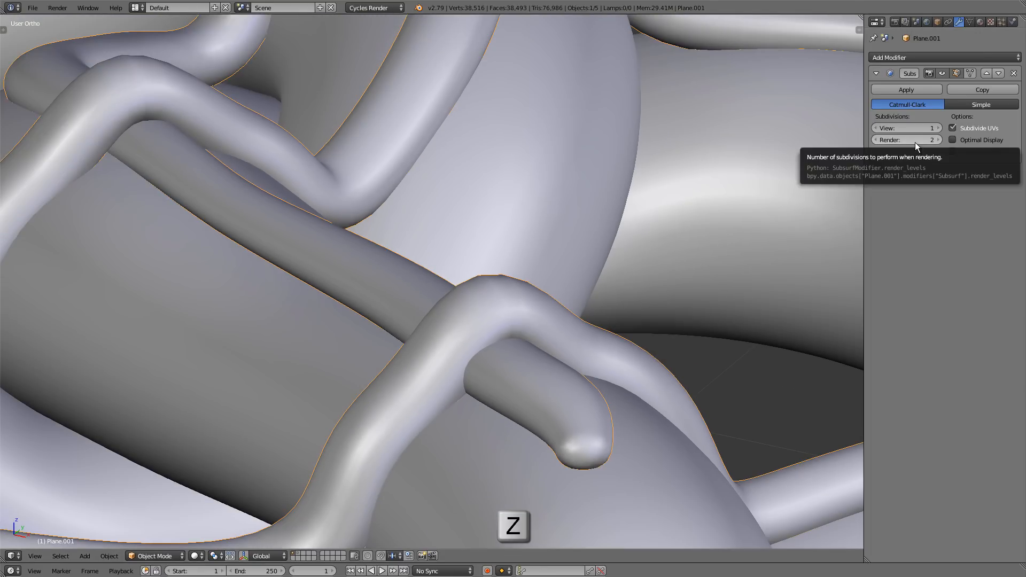
pyautogui.scroll(-5, 473, 284)
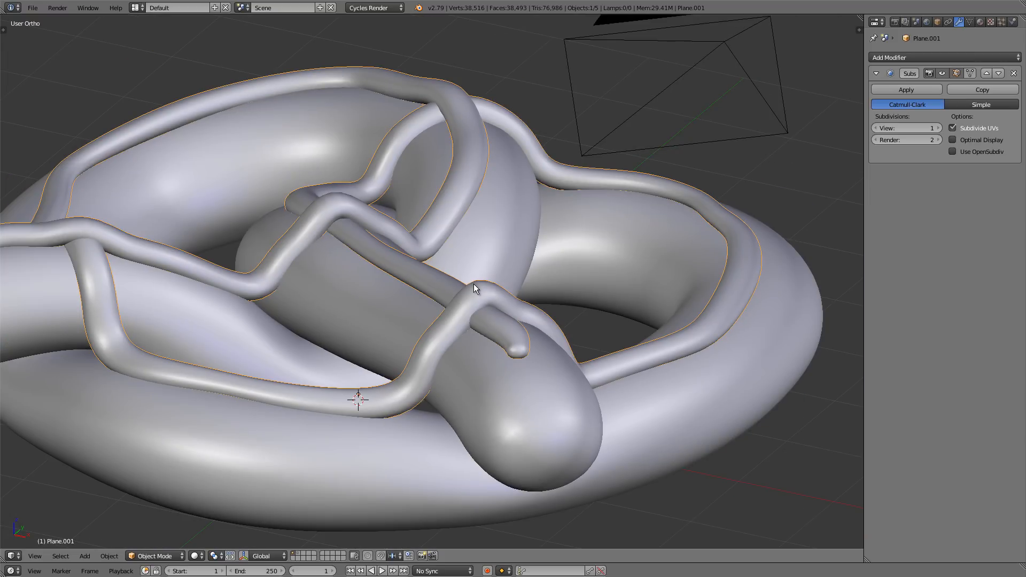
pyautogui.scroll(-1, 608, 268)
# - Set the pretzel's Subdivision Surface render level to 2 and show its salt particle system in the viewport
pyautogui.rightClick(633, 270)
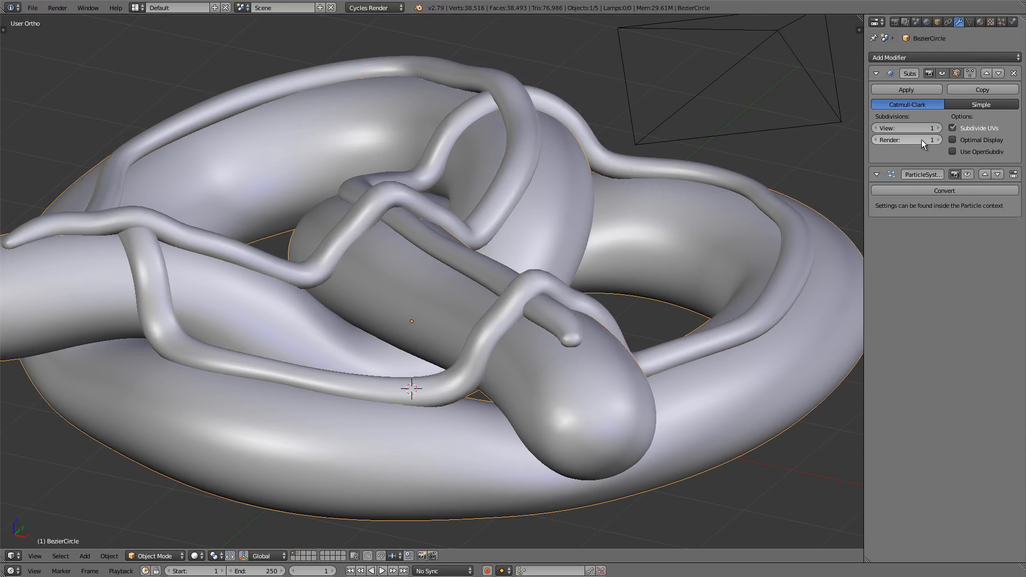
pyautogui.click(938, 140)
pyautogui.click(967, 175)
# - Delete the leftover "mustard shape" profile circle beside the pretzel
pyautogui.moveTo(561, 301); pyautogui.dragTo(434, 301, button='middle')
pyautogui.press('KP_7')
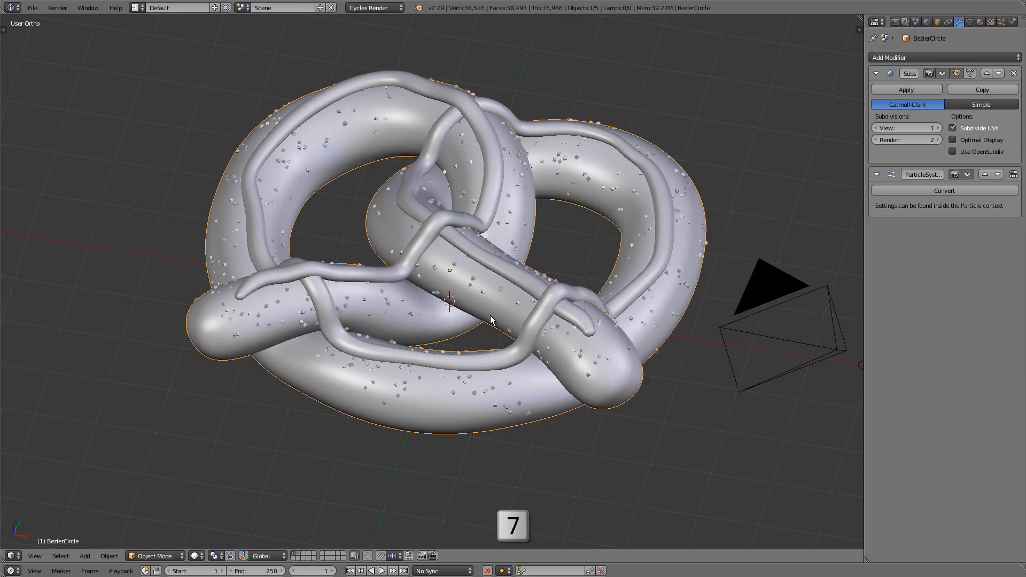
pyautogui.scroll(2, 542, 219)
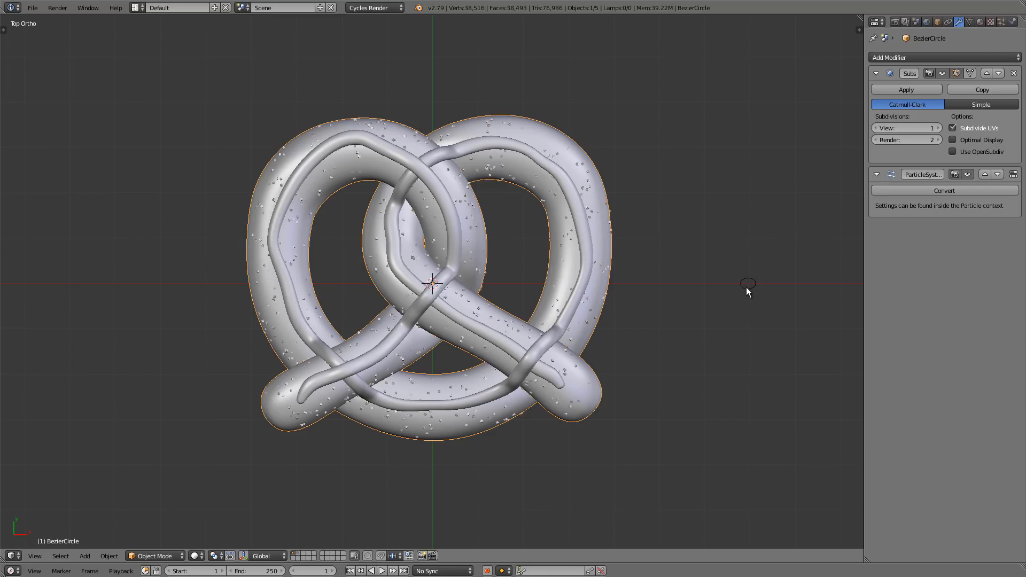
pyautogui.rightClick(747, 287)
pyautogui.press('x')
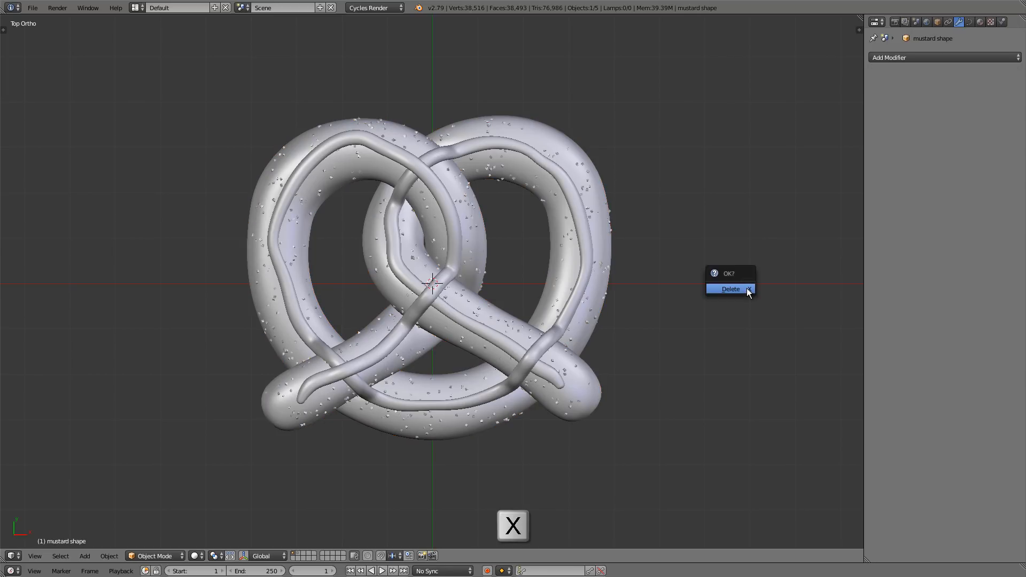
pyautogui.click(746, 288)
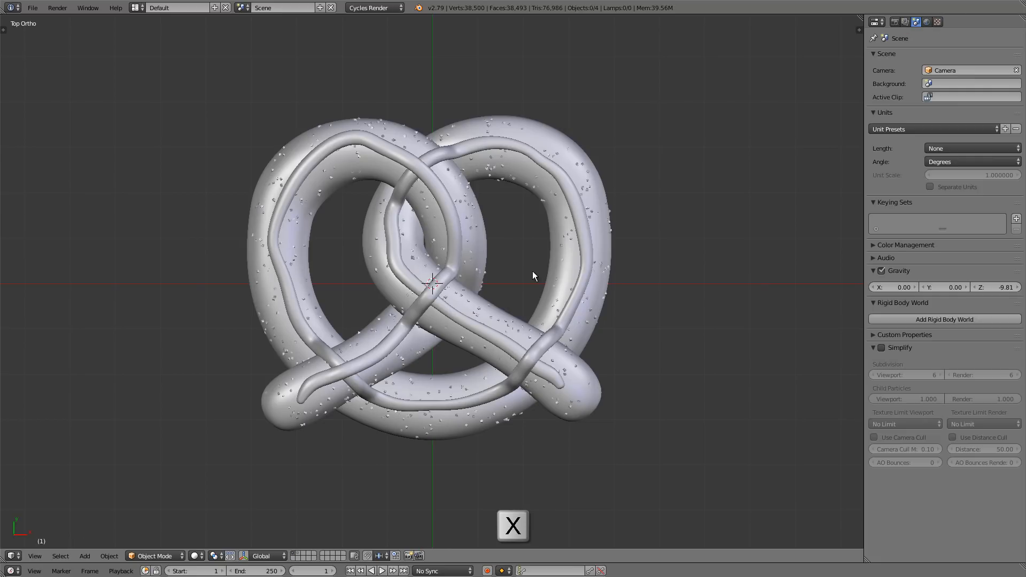
# - Snap the 3D cursor to the center and add a mesh circle there
pyautogui.keyDown('shift'); pyautogui.moveTo(461, 276); pyautogui.dragTo(490, 275, button='middle'); pyautogui.keyUp('shift')
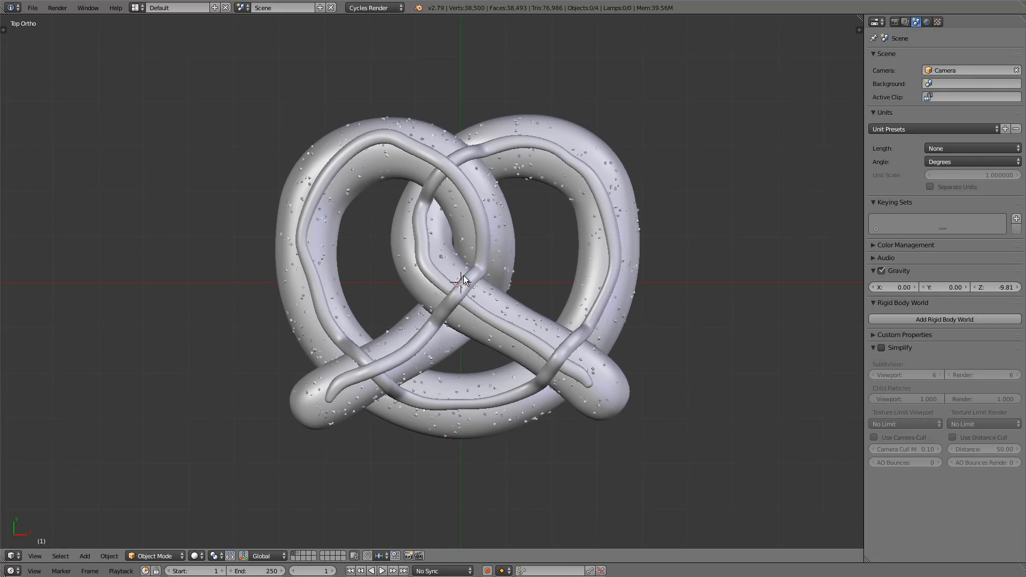
pyautogui.hotkey('shift', 's')
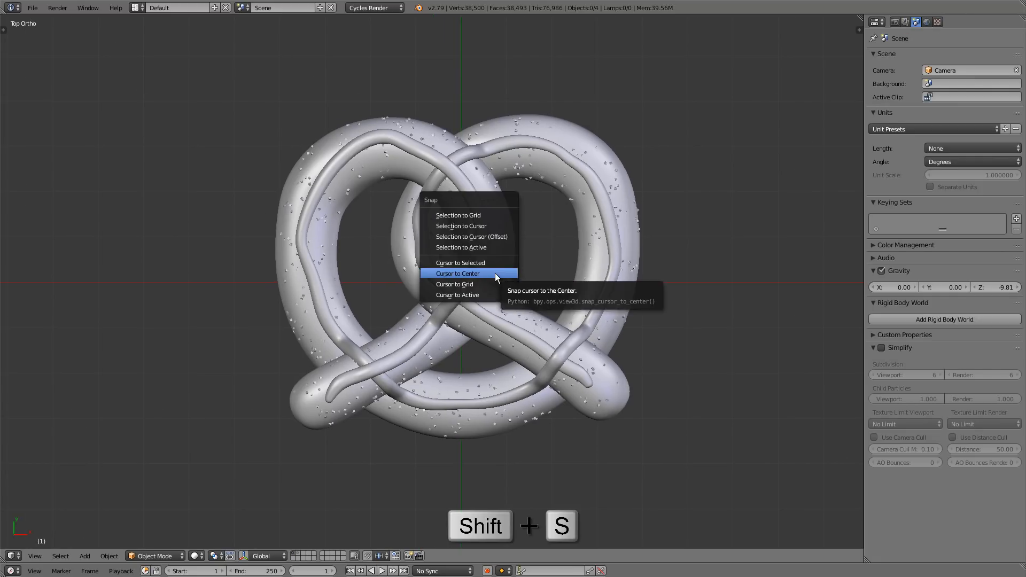
pyautogui.click(495, 273)
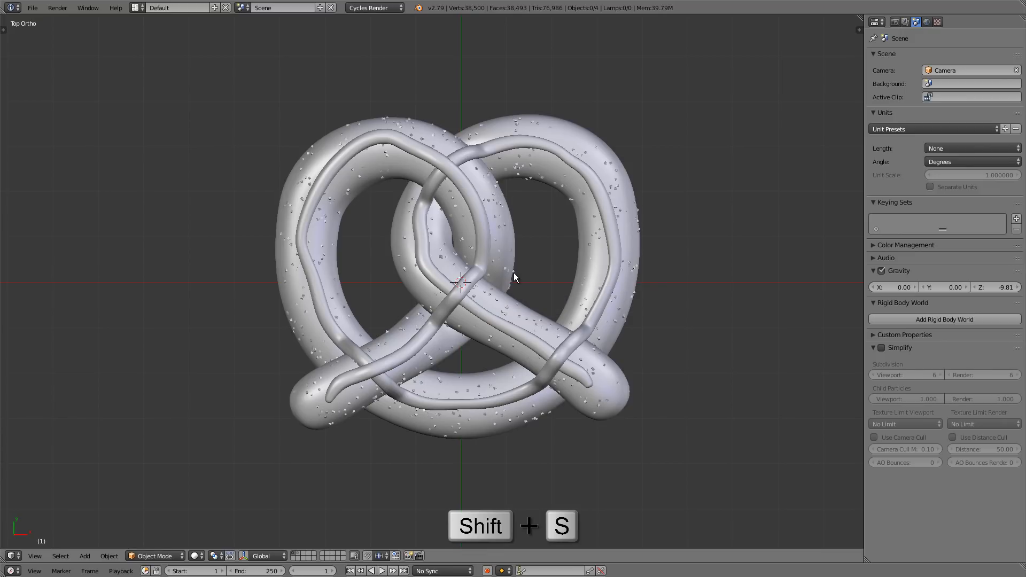
pyautogui.hotkey('shift', 'a')
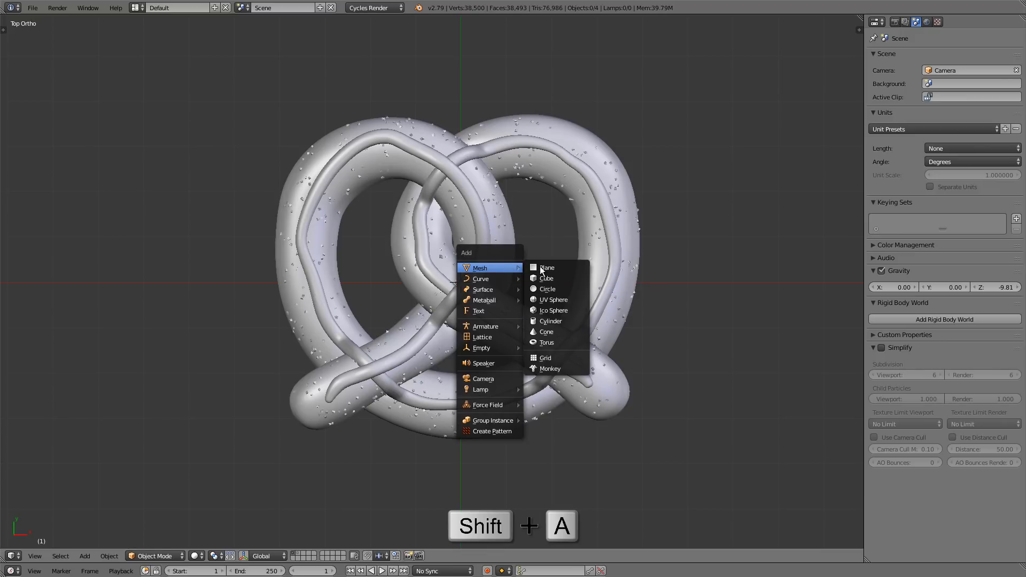
pyautogui.click(559, 293)
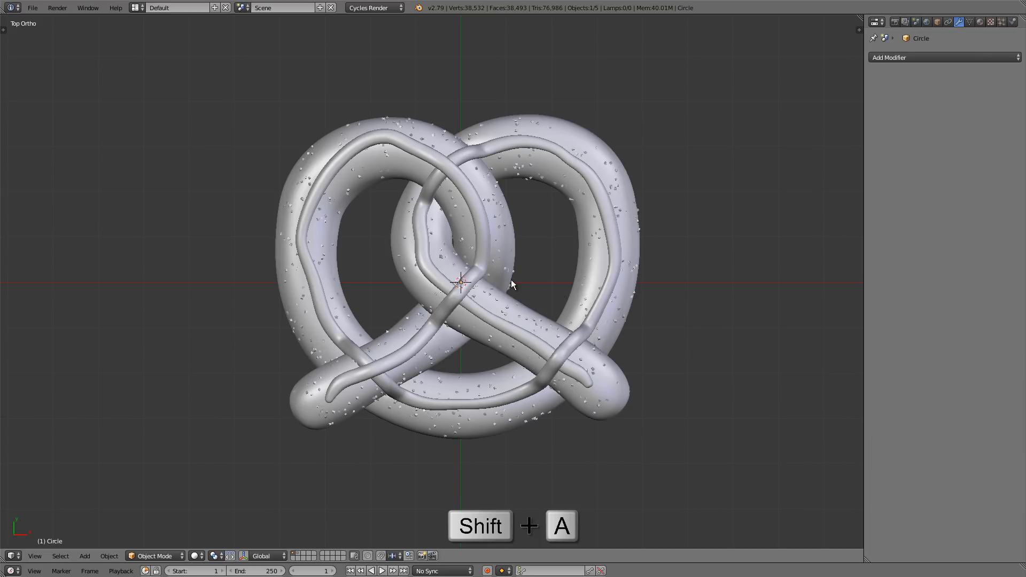
# - Scale the circle's vertices up by about 3.82 in wireframe top view and shift them about 0.22 along Y to frame the pretzel
pyautogui.press('z')
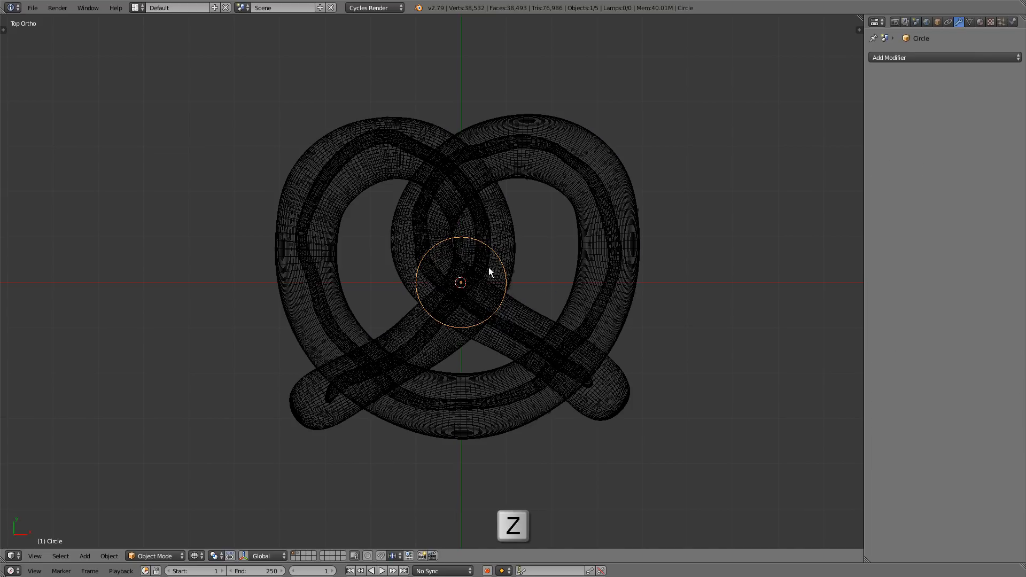
pyautogui.press('Tab')
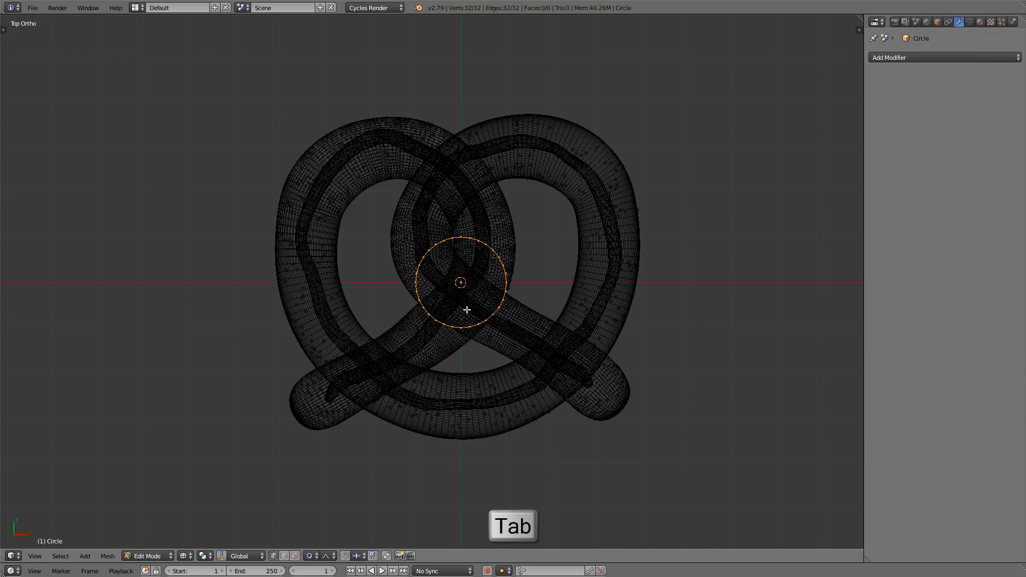
pyautogui.press('s')
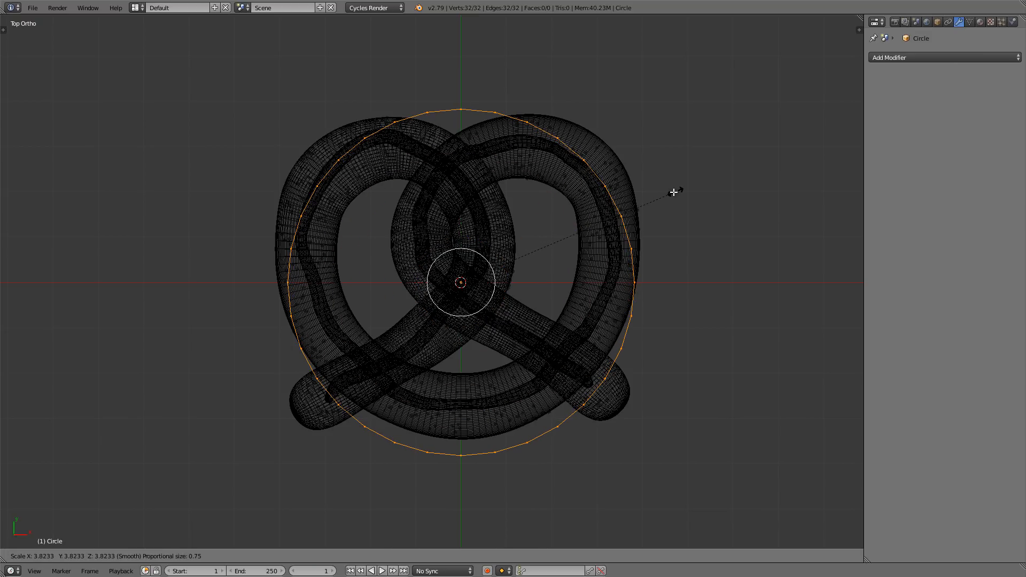
pyautogui.click(674, 192)
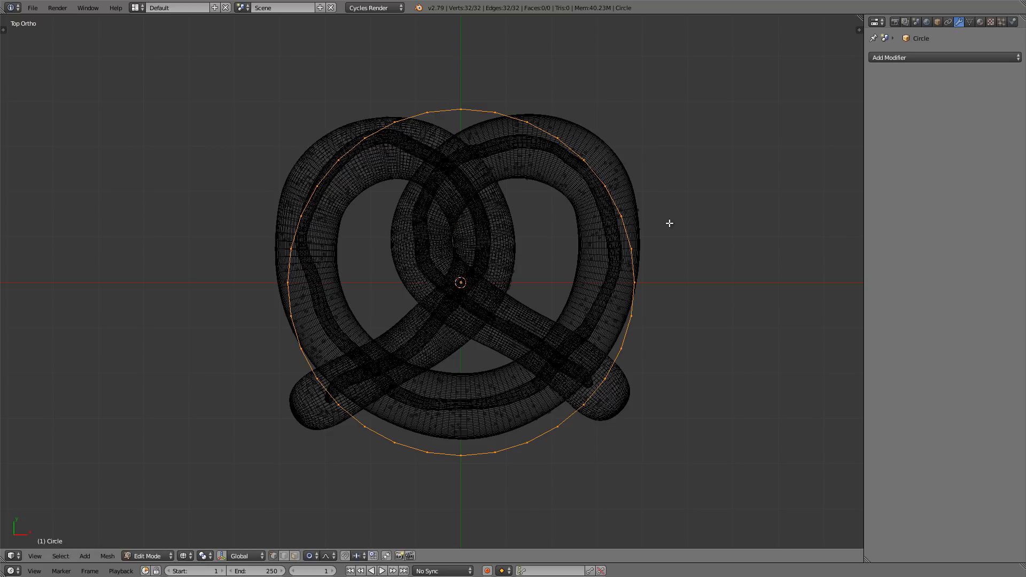
pyautogui.press('g')
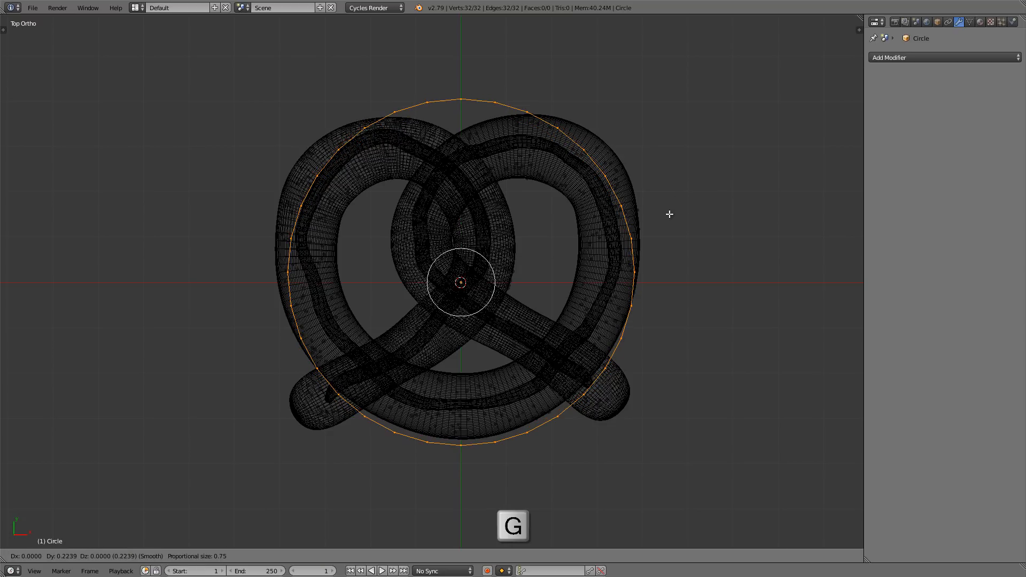
pyautogui.click(669, 214)
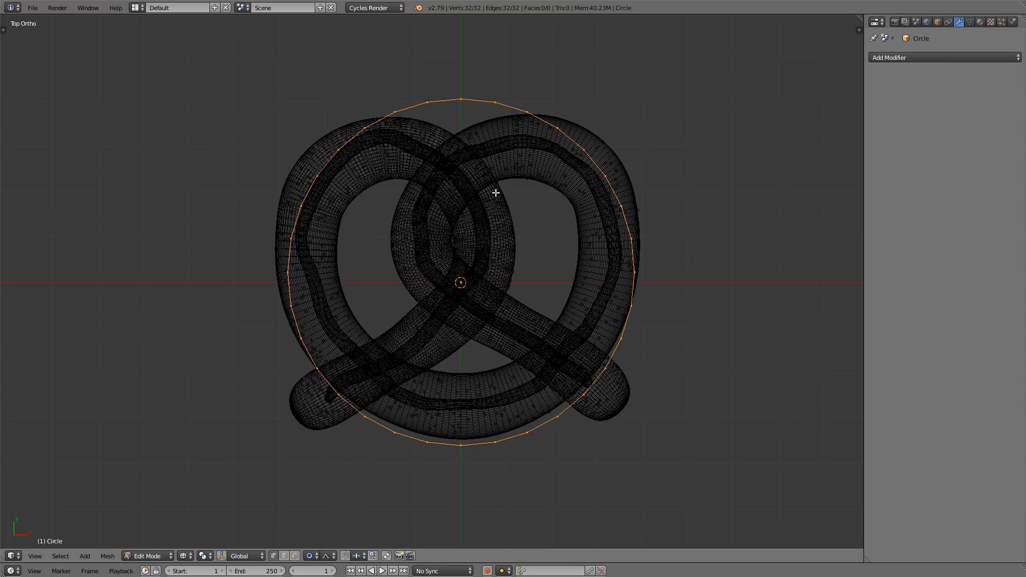
# - Enlarge the circle slightly so it extends just beyond the pretzel's outer edge
pyautogui.moveTo(503, 226); pyautogui.dragTo(643, 289, button='middle')
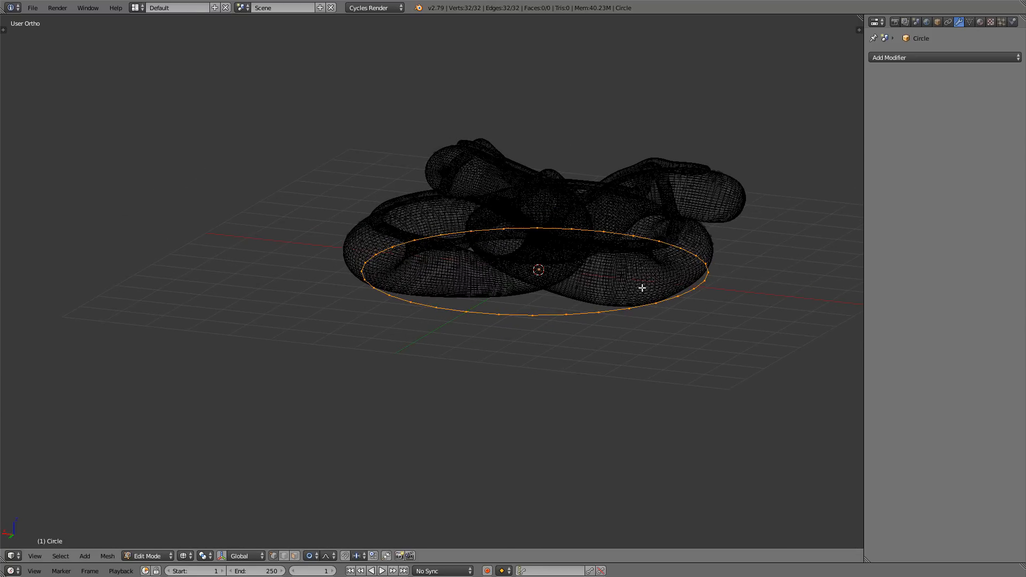
pyautogui.scroll(5, 649, 305)
pyautogui.press('s')
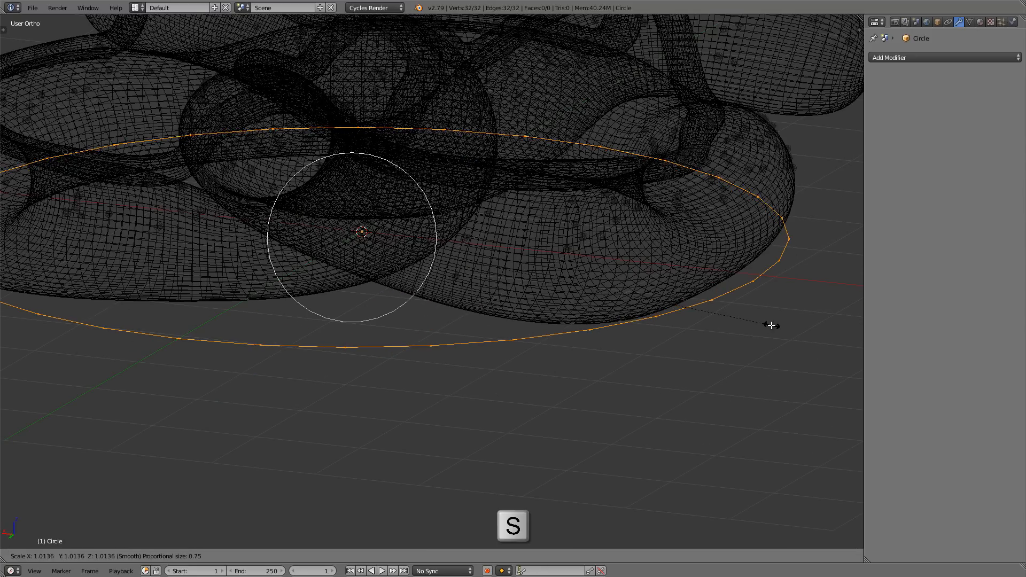
pyautogui.click(782, 325)
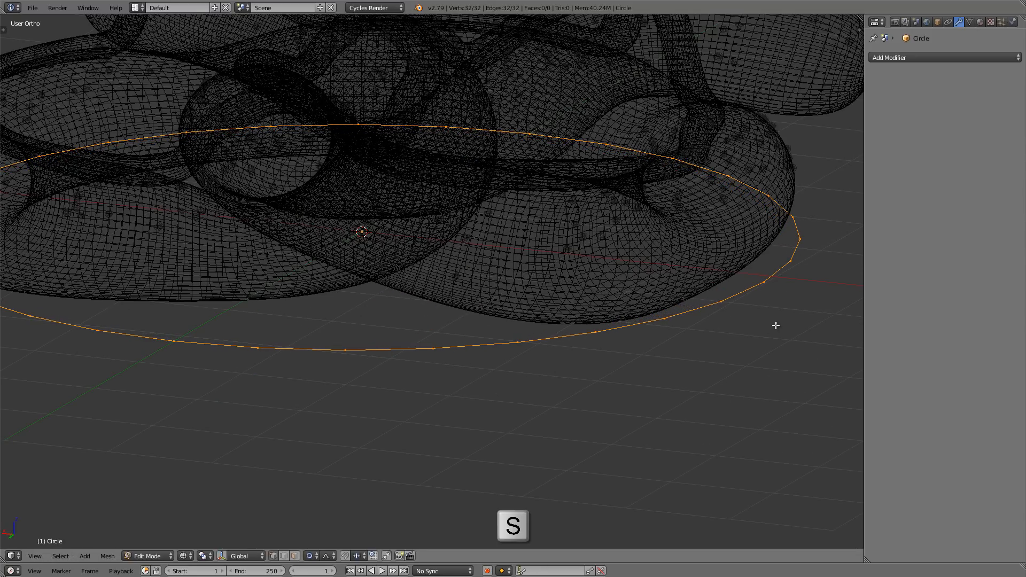
# - Disable proportional editing and extrude the circle outward into a flat ring, scaling the new edge by about 1.4
pyautogui.scroll(-4, 626, 310)
pyautogui.moveTo(422, 200); pyautogui.dragTo(418, 244, button='middle')
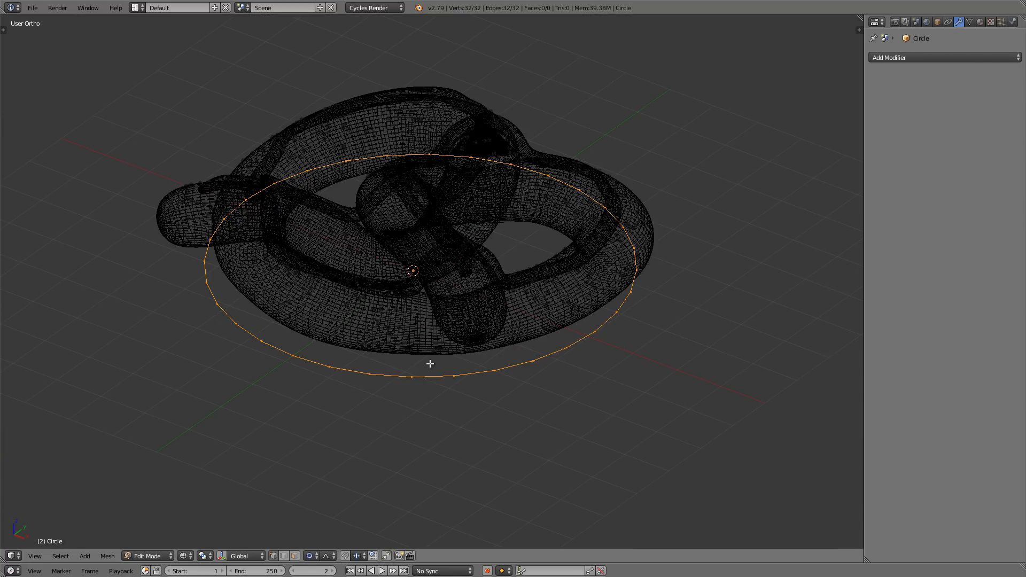
pyautogui.click(313, 557)
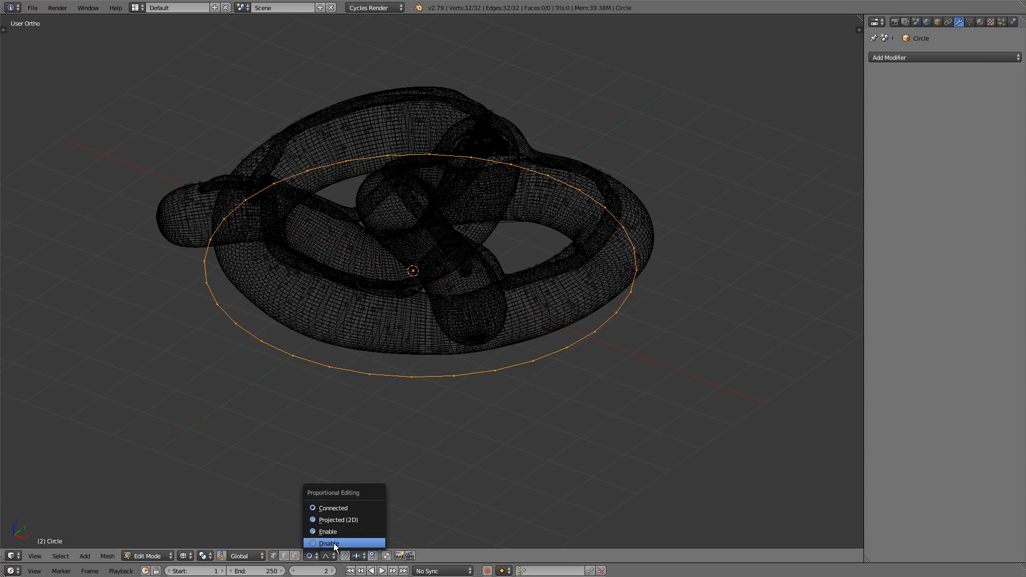
pyautogui.click(334, 544)
pyautogui.scroll(-2, 422, 330)
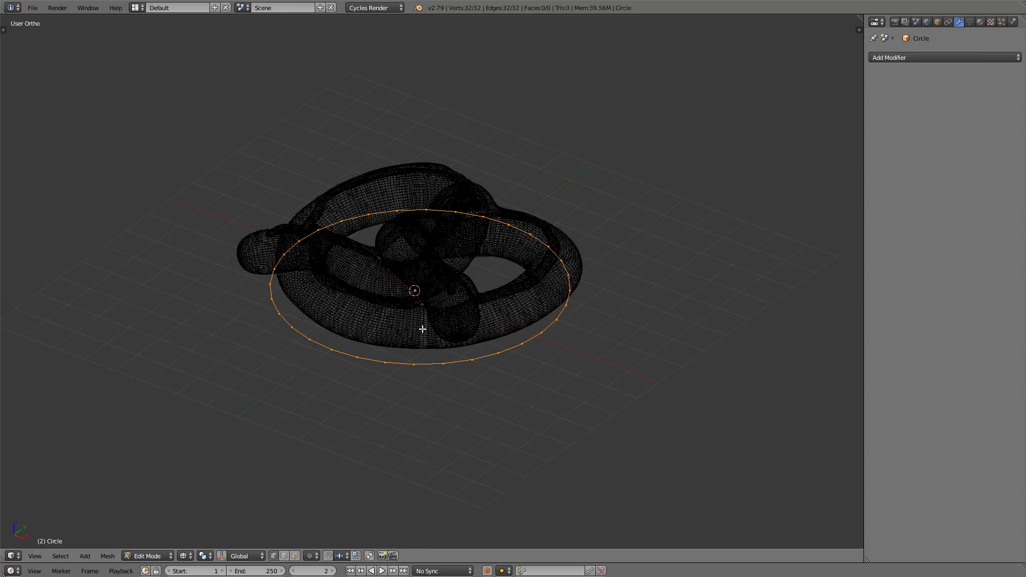
pyautogui.press('KP_7')
pyautogui.keyDown('shift'); pyautogui.moveTo(503, 204); pyautogui.dragTo(557, 243, button='middle'); pyautogui.keyUp('shift')
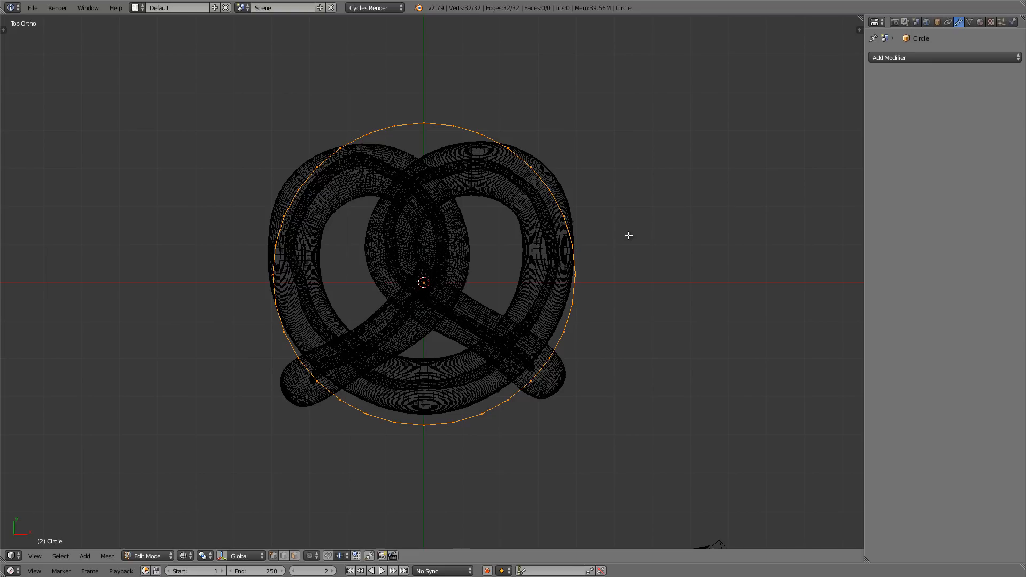
pyautogui.press('e')
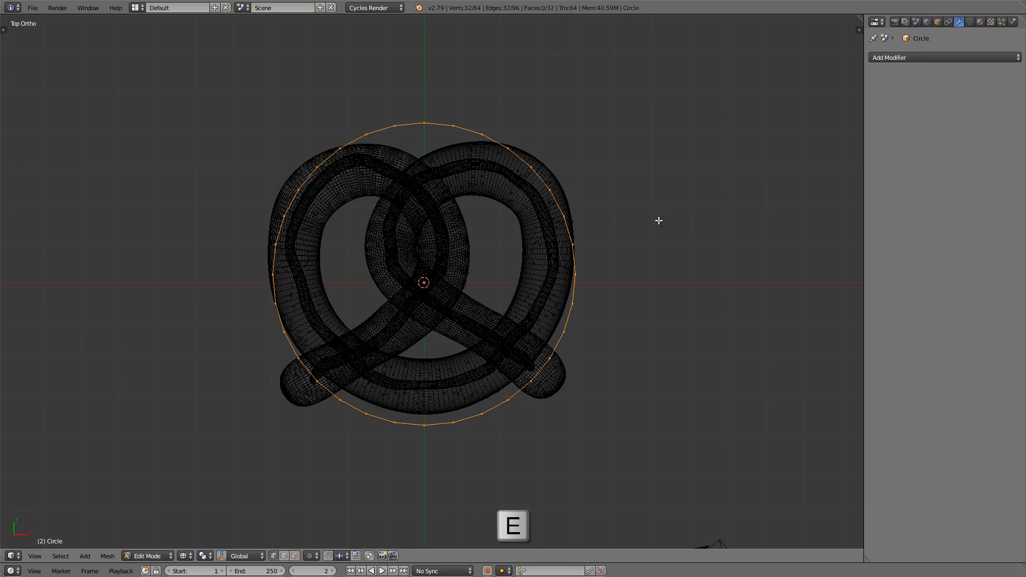
pyautogui.press('s')
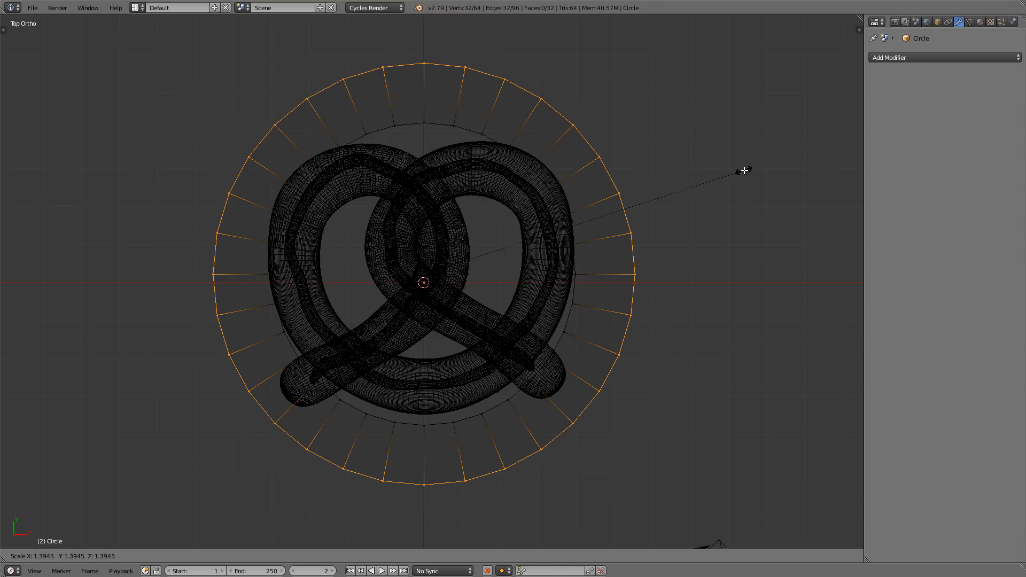
pyautogui.click(747, 169)
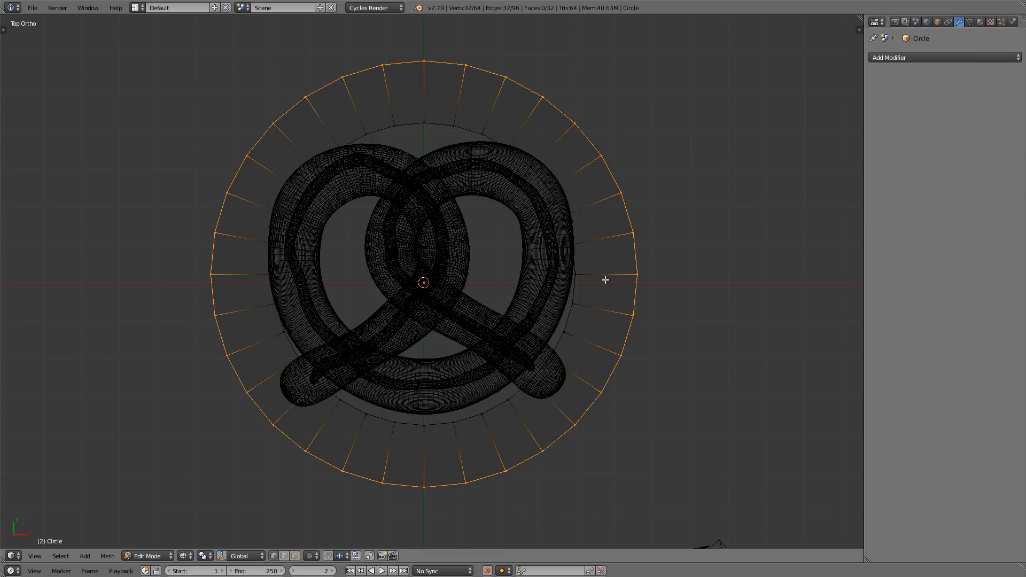
# - Raise the ring's outer edge about 0.4 along Z in front view to form a sloping rim
pyautogui.press('KP_1')
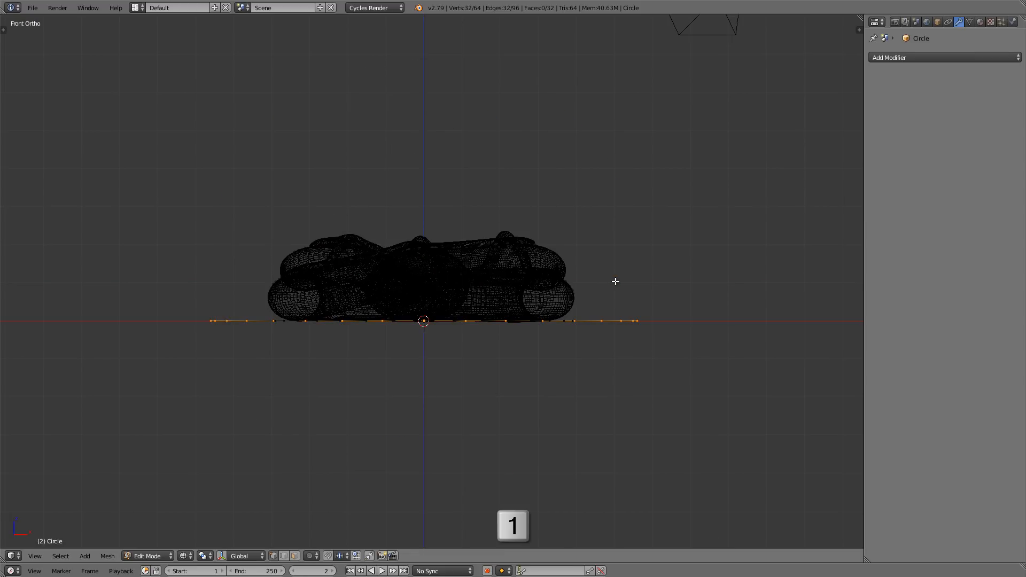
pyautogui.press('g')
pyautogui.press('z')
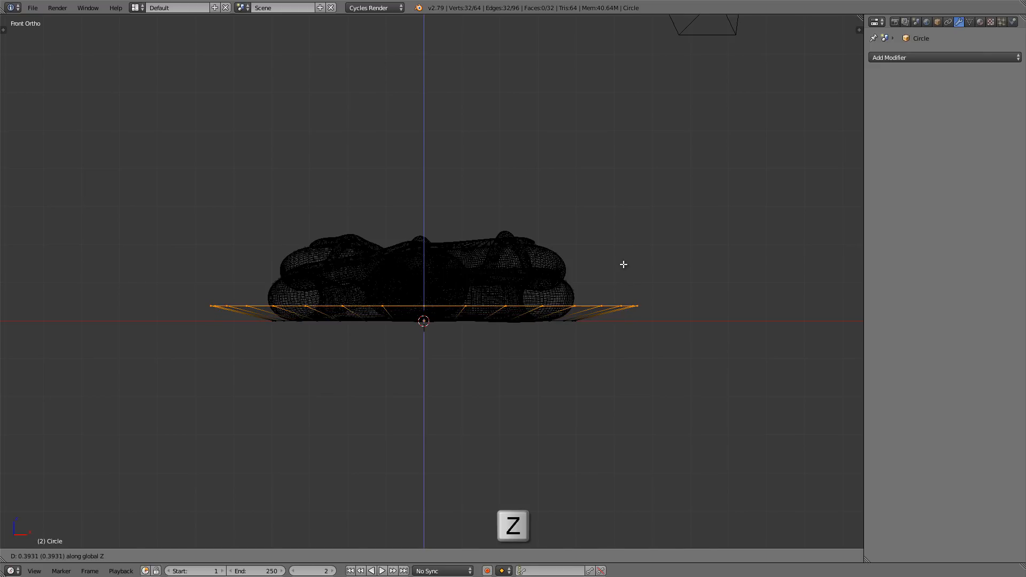
pyautogui.click(623, 263)
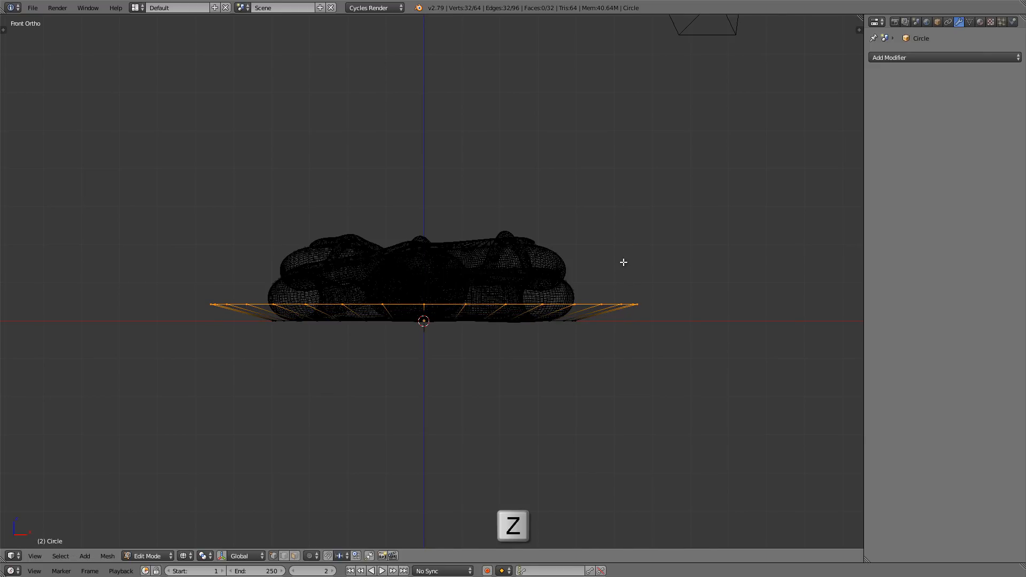
# - Select the ring's inner edge loop in solid shading and fill it with a face to form the plate's base
pyautogui.moveTo(566, 267)
pyautogui.mouseDown(button='middle')
pyautogui.moveTo(497, 299)
pyautogui.moveTo(418, 303)
pyautogui.moveTo(454, 284)
pyautogui.moveTo(515, 274)
pyautogui.mouseUp(button='middle')
pyautogui.press('z')
pyautogui.moveTo(486, 270); pyautogui.dragTo(391, 381, button='middle')
pyautogui.scroll(3, 391, 381)
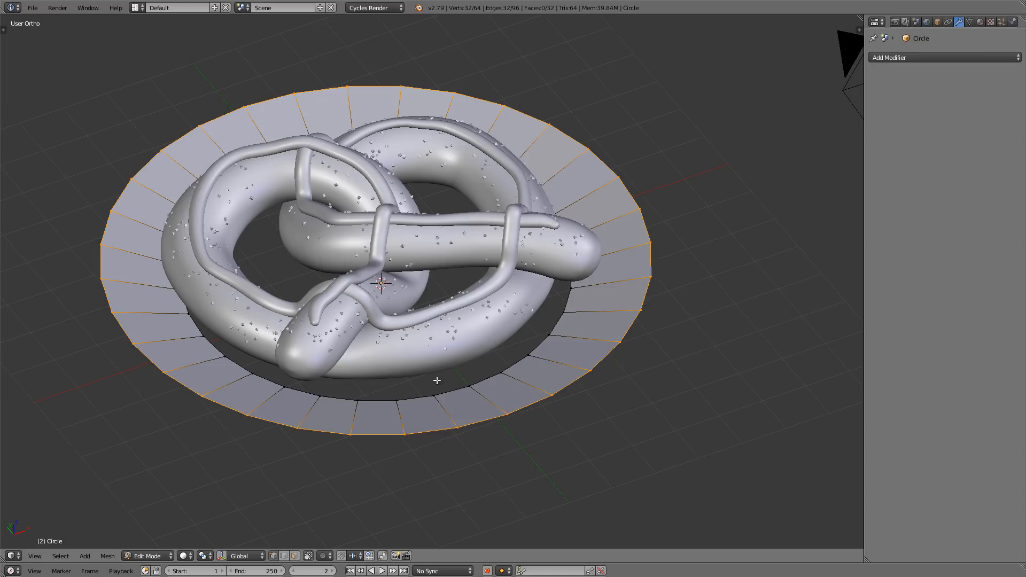
pyautogui.keyDown('alt'); pyautogui.rightClick(453, 390); pyautogui.keyUp('alt')
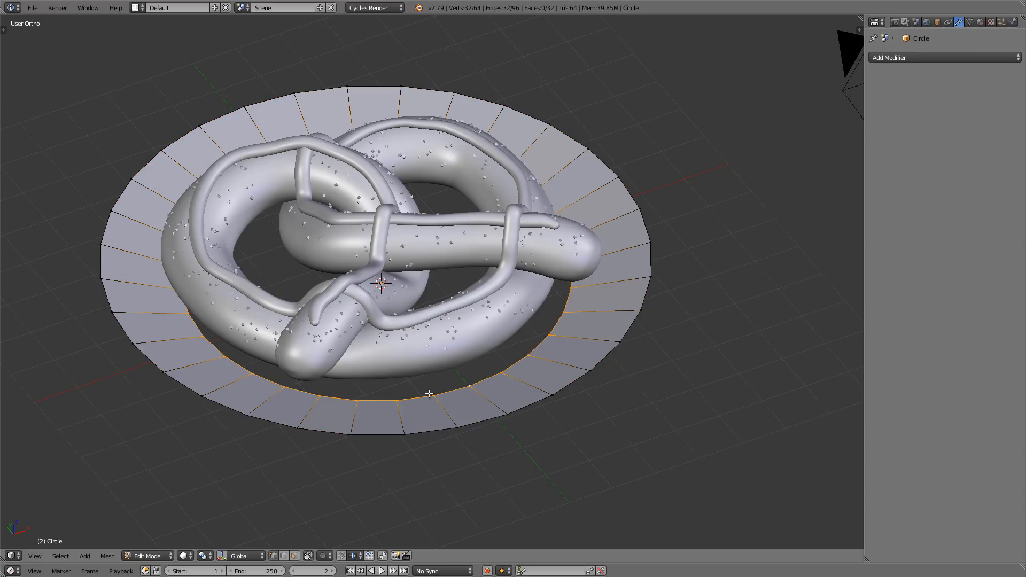
pyautogui.scroll(3, 508, 380)
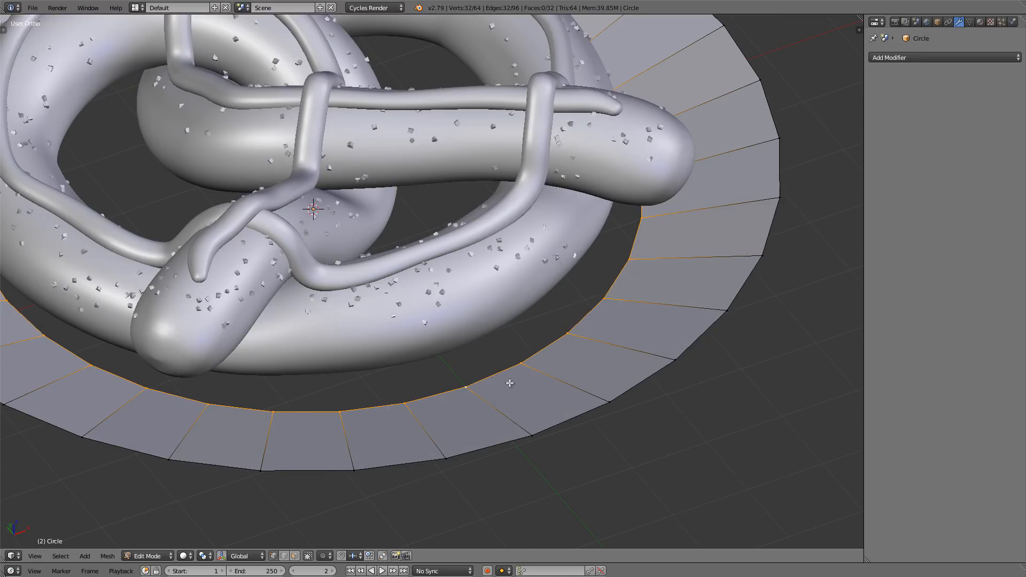
pyautogui.scroll(-2, 510, 380)
pyautogui.press('f')
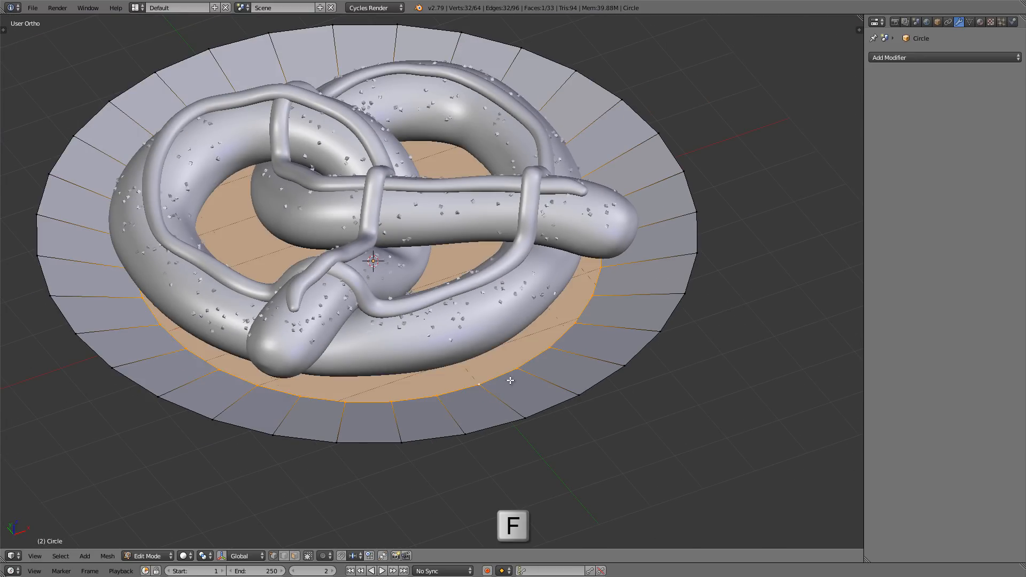
# - Isolate the plate in local view and return to Object Mode
pyautogui.scroll(-3, 510, 381)
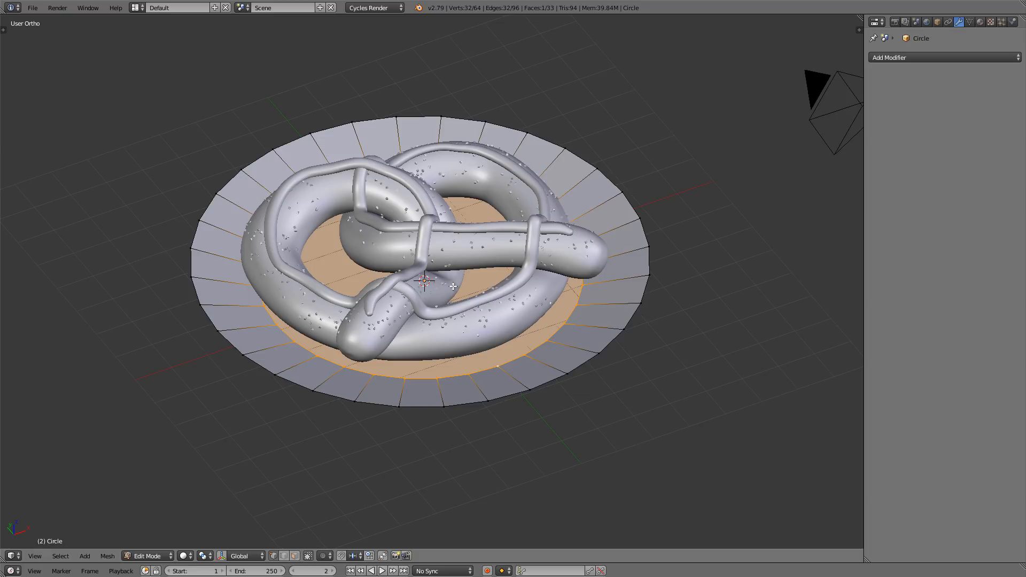
pyautogui.press('/')
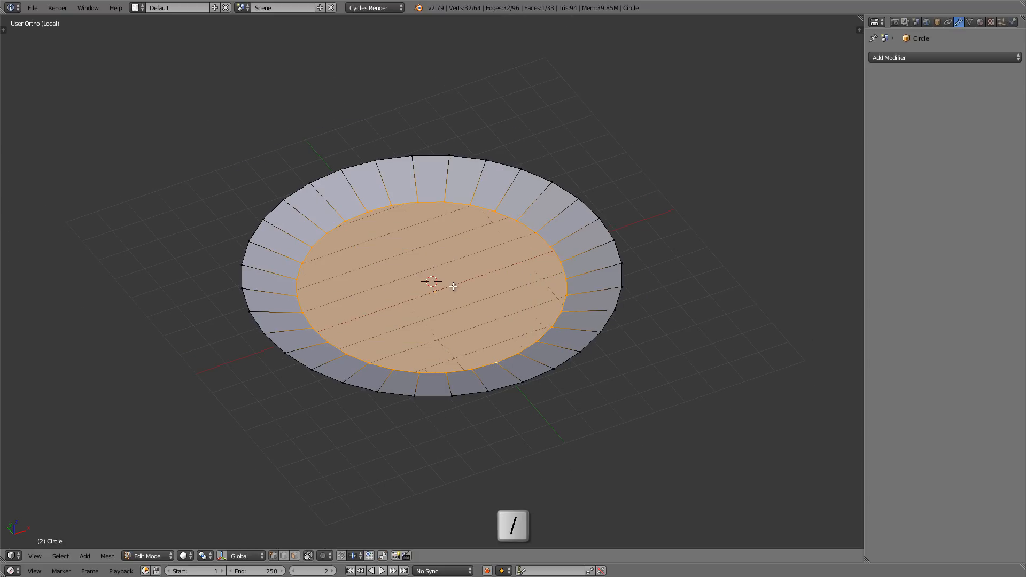
pyautogui.scroll(3, 453, 287)
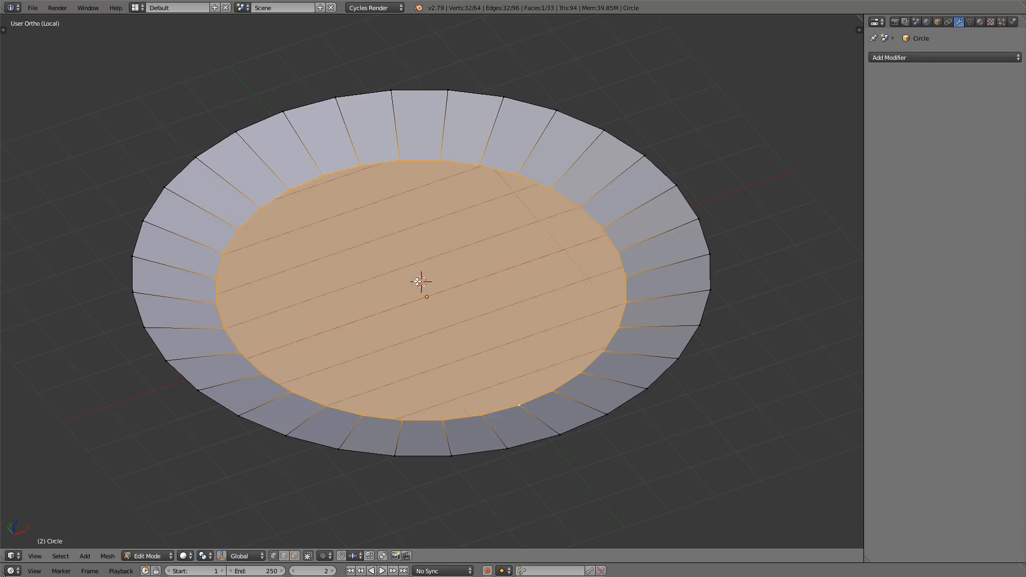
pyautogui.press('Tab')
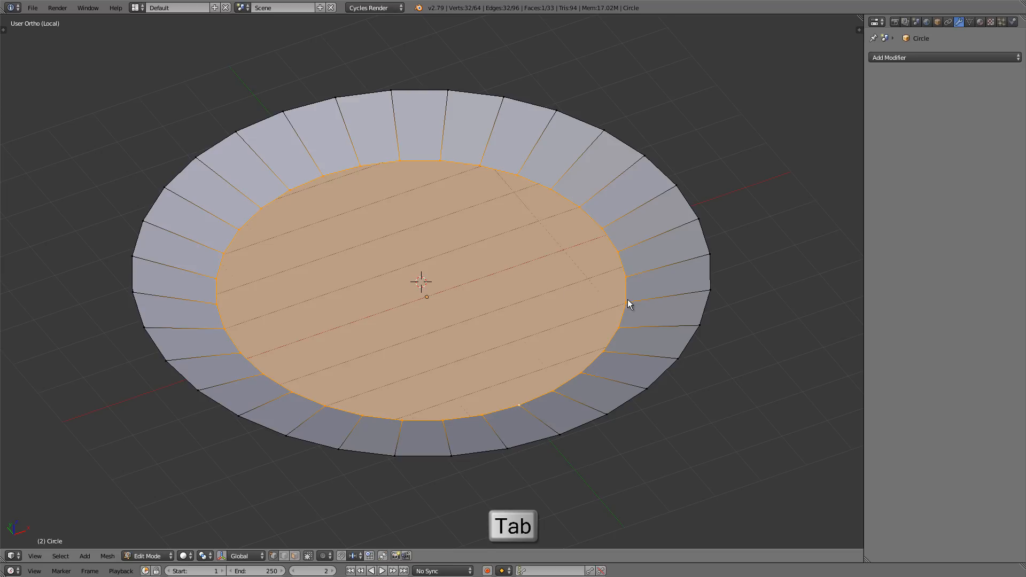
# - Add a Bevel modifier to the plate
pyautogui.scroll(3, 655, 282)
pyautogui.scroll(-2, 636, 229)
pyautogui.scroll(4, 614, 302)
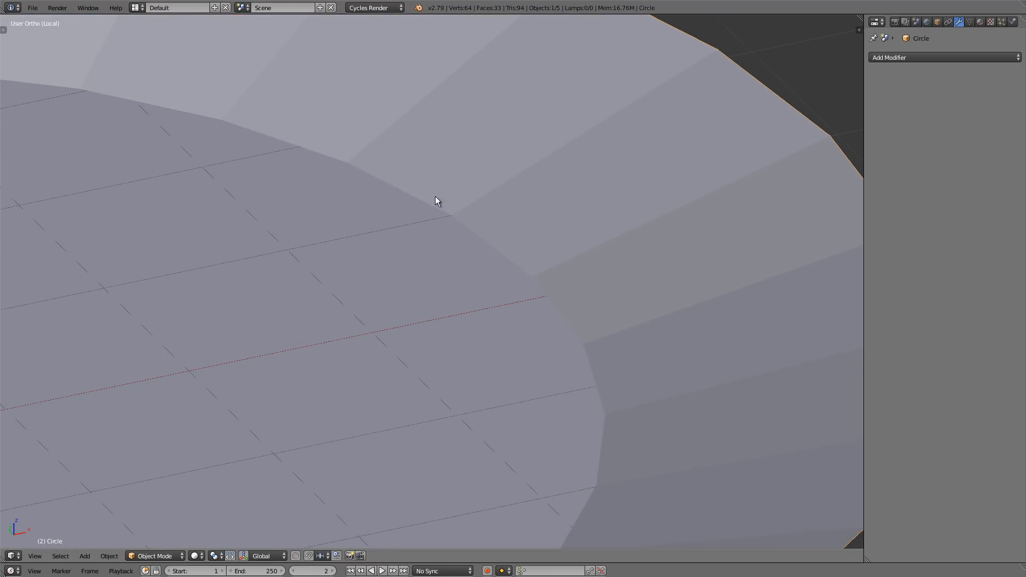
pyautogui.scroll(-3, 580, 377)
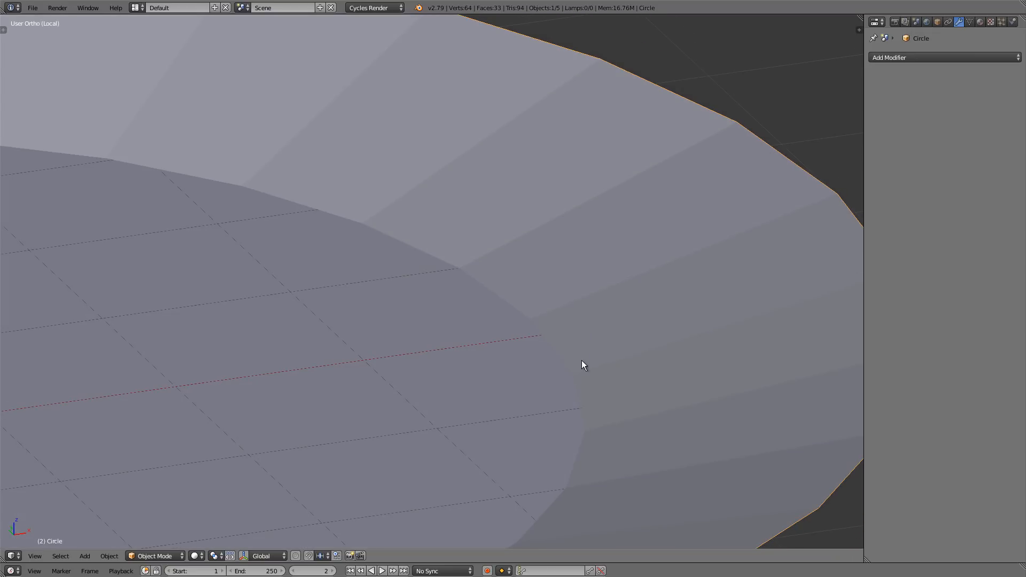
pyautogui.scroll(-2, 524, 343)
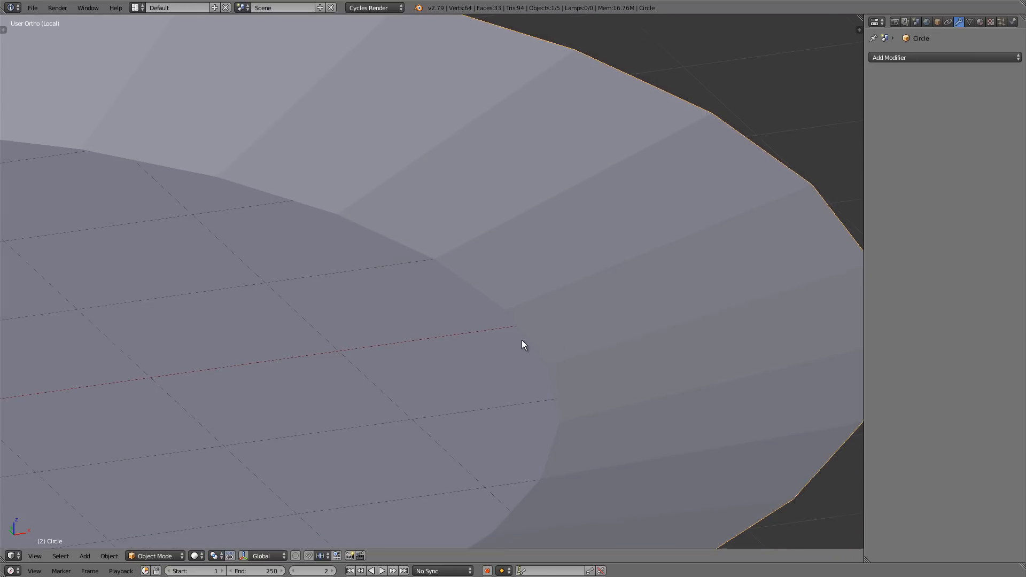
pyautogui.click(917, 57)
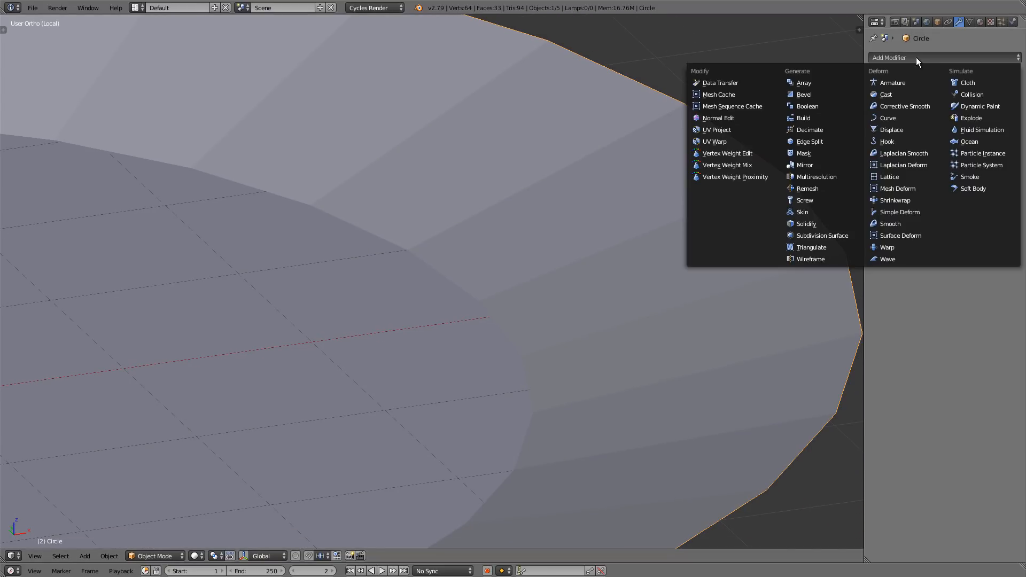
pyautogui.click(833, 94)
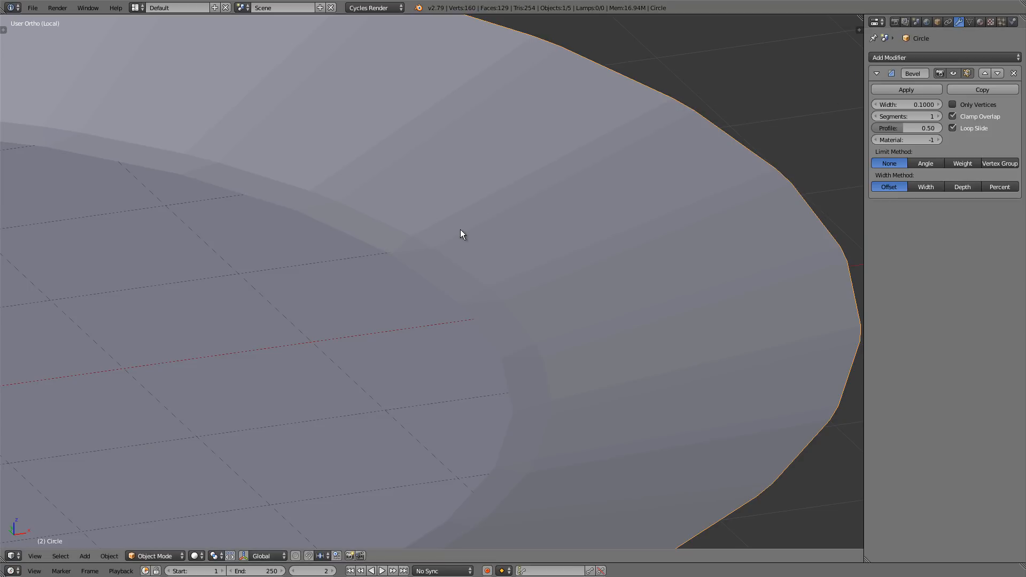
# - In wireframe, limit the bevel by angle with a 14° threshold so only the base's inner edge is bevelled
pyautogui.press('z')
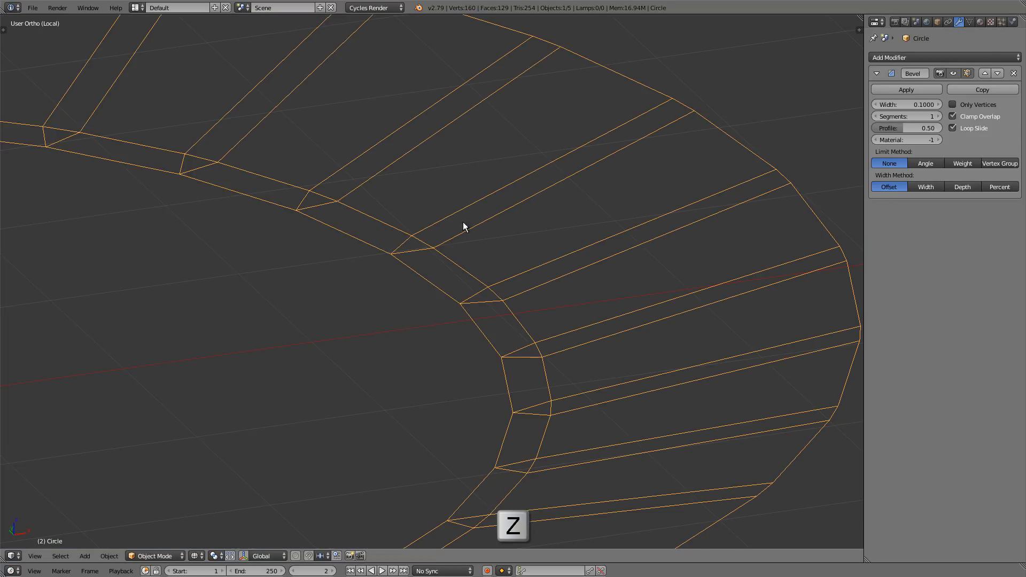
pyautogui.keyDown('shift'); pyautogui.moveTo(700, 313); pyautogui.dragTo(687, 312, button='middle'); pyautogui.keyUp('shift')
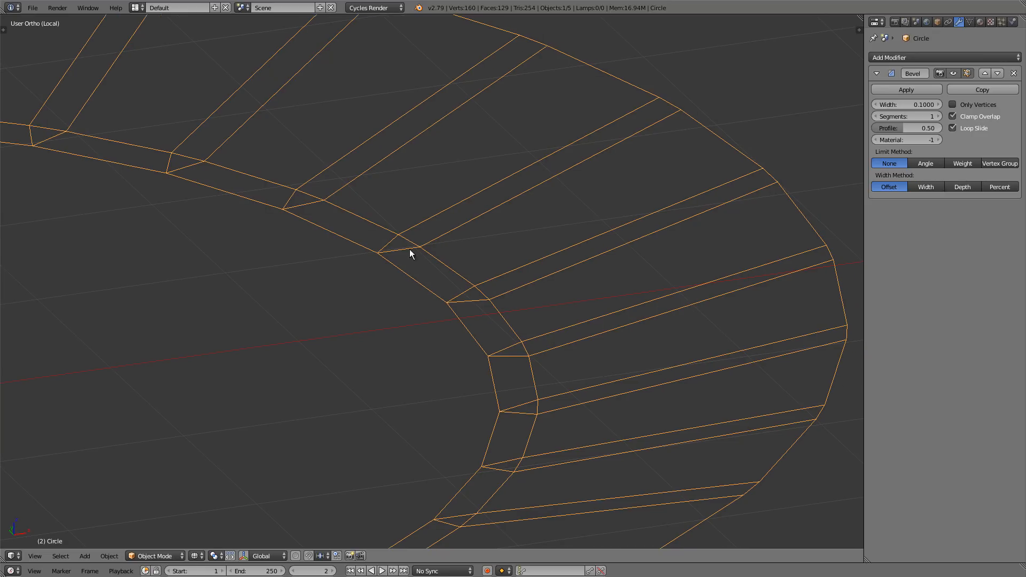
pyautogui.click(926, 163)
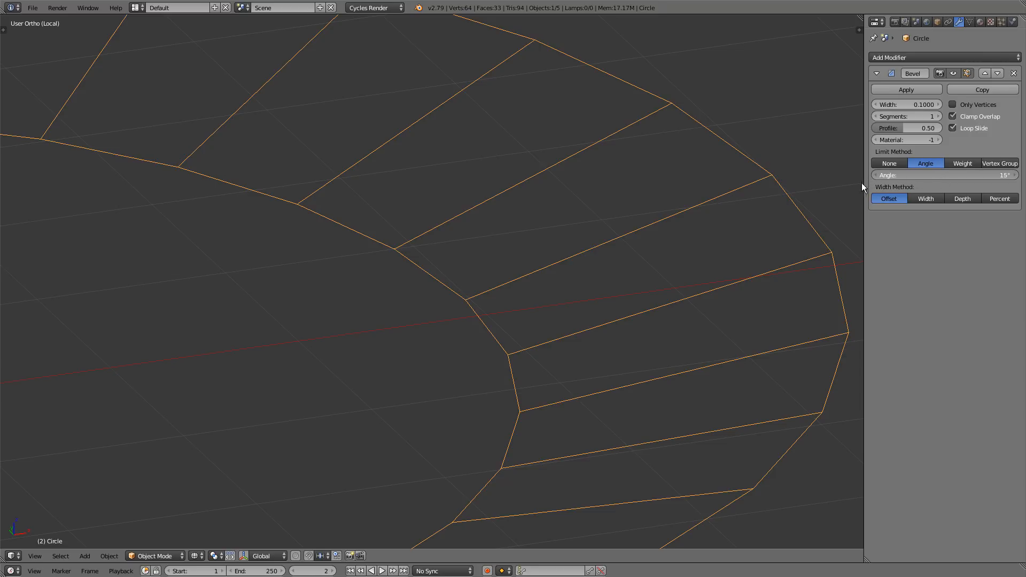
pyautogui.moveTo(862, 183); pyautogui.dragTo(855, 185)
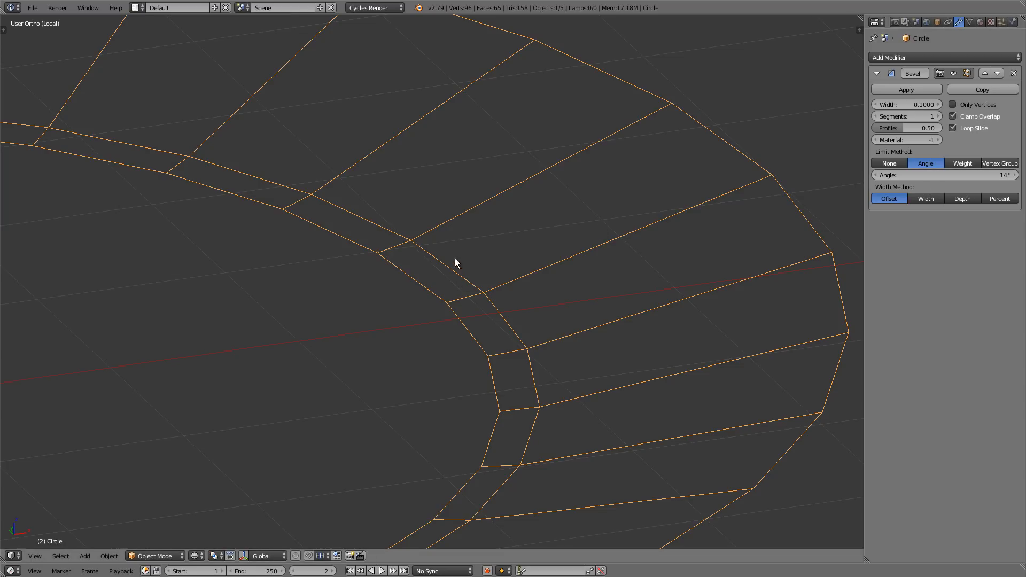
# - Set the plate's bevel to 4 segments and return to solid shading
pyautogui.keyDown('shift'); pyautogui.moveTo(469, 269); pyautogui.dragTo(488, 268, button='middle'); pyautogui.keyUp('shift')
pyautogui.scroll(2, 448, 267)
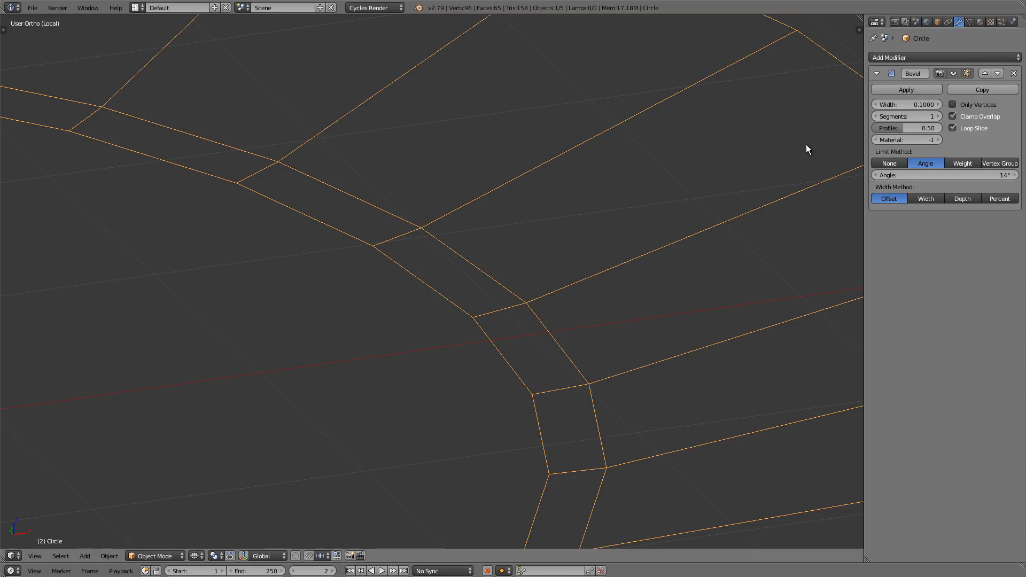
pyautogui.click(939, 115)
pyautogui.click(938, 115)
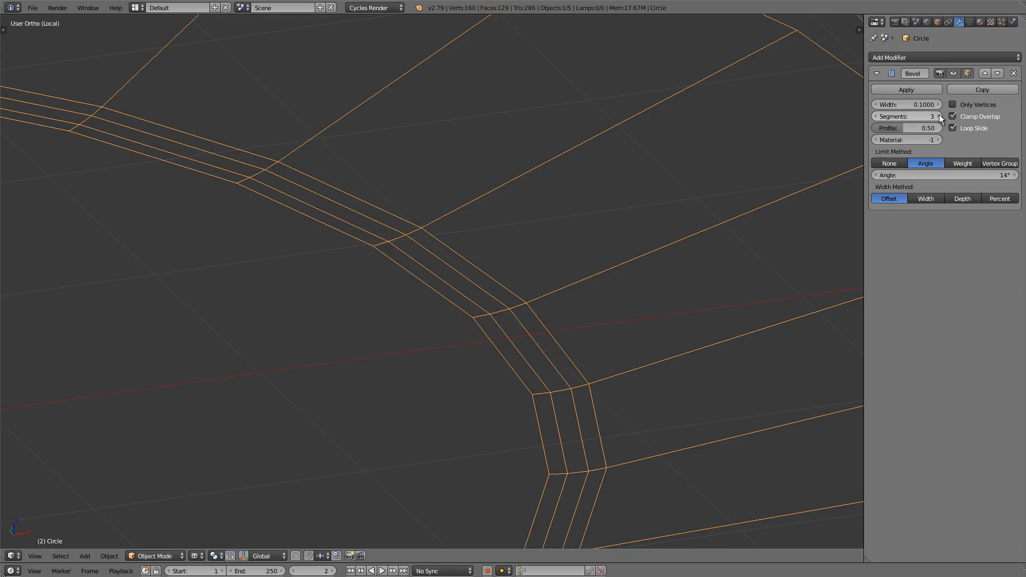
pyautogui.click(939, 116)
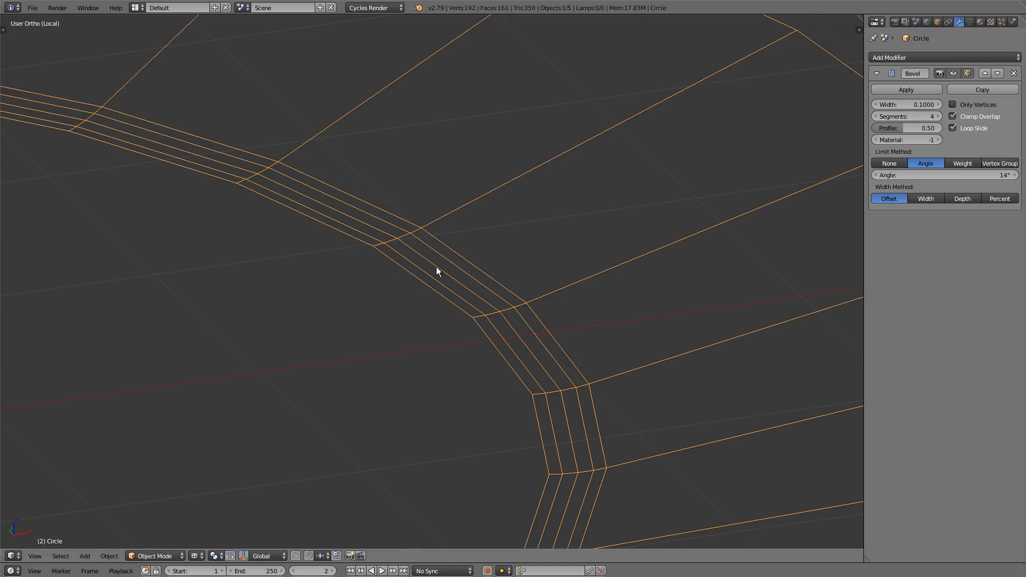
pyautogui.moveTo(436, 267); pyautogui.dragTo(456, 266, button='middle')
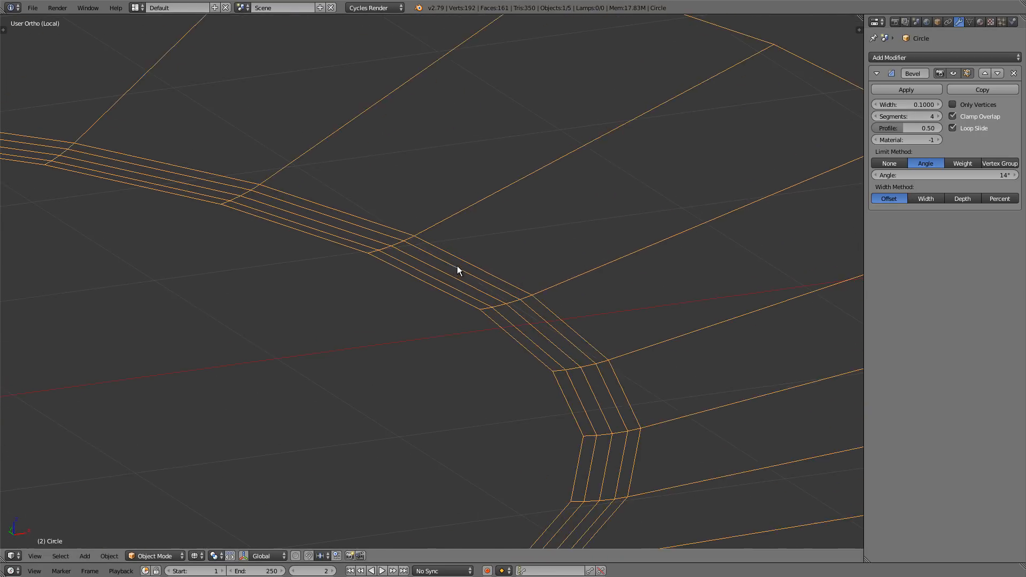
pyautogui.scroll(-4, 458, 270)
pyautogui.press('z')
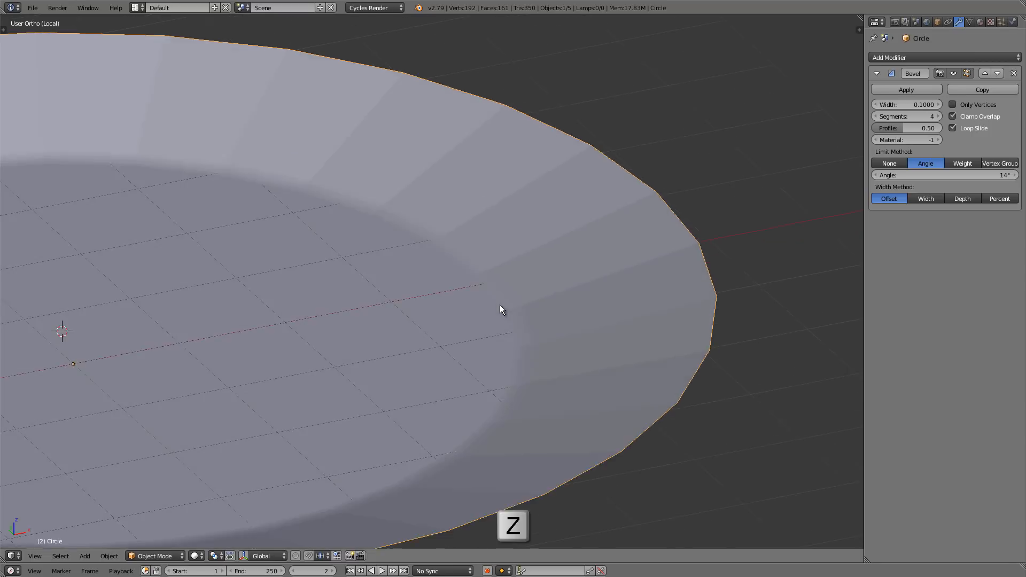
# - Apply smooth shading to the plate
pyautogui.moveTo(500, 305); pyautogui.dragTo(530, 284, button='middle')
pyautogui.press('t')
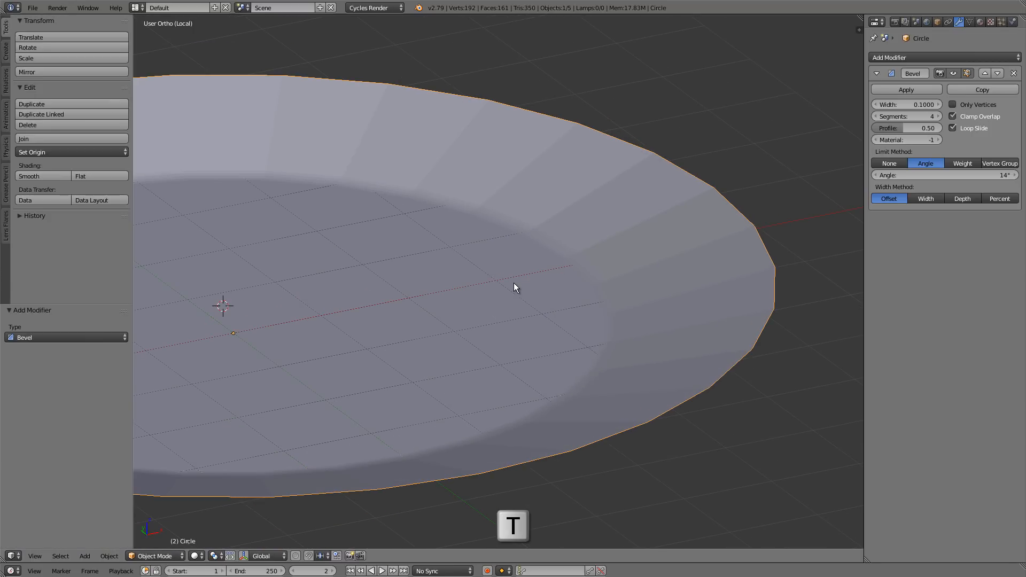
pyautogui.click(44, 180)
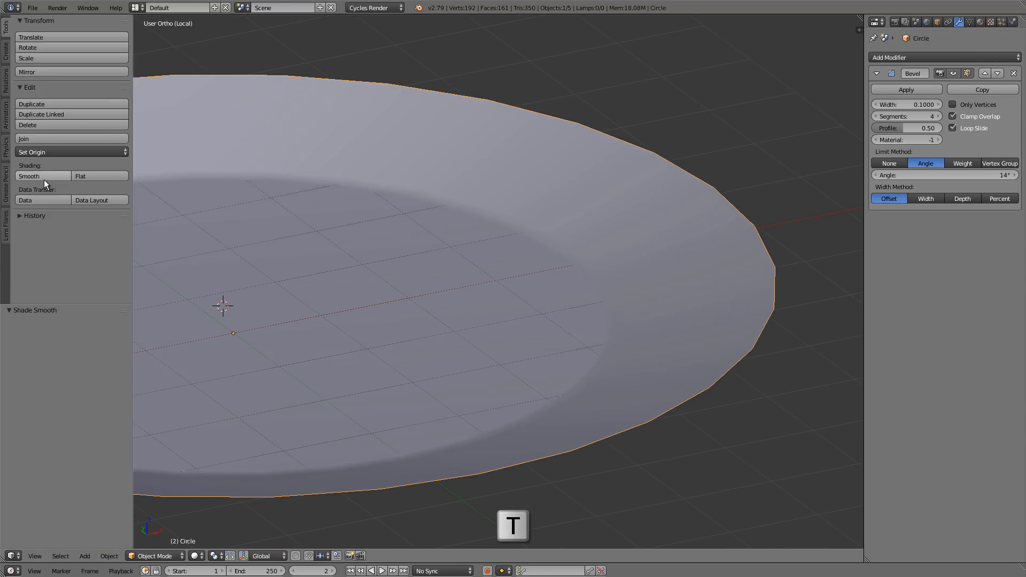
pyautogui.press('t')
pyautogui.moveTo(488, 262); pyautogui.dragTo(439, 322, button='middle')
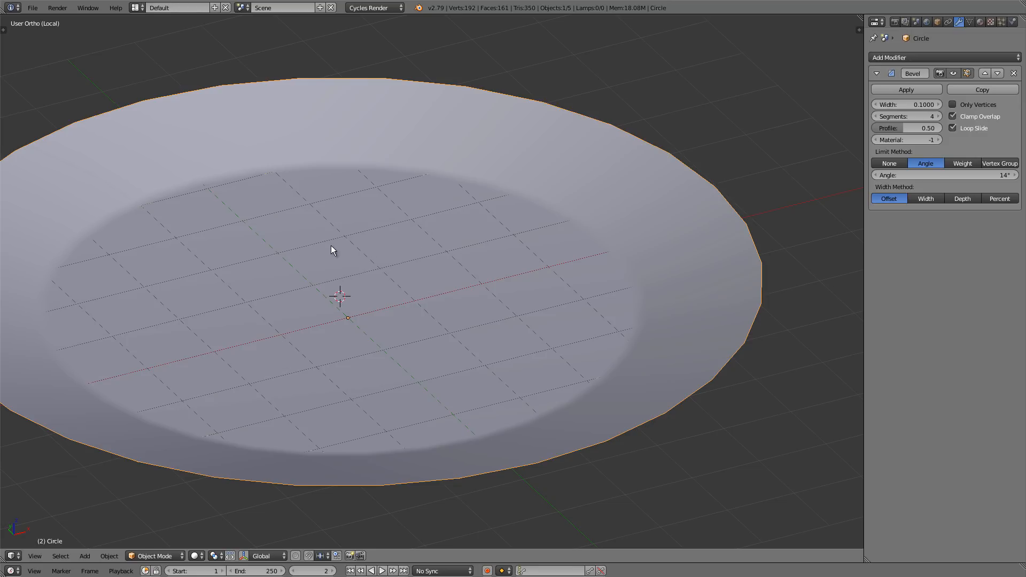
# - Turn off the grid floor and its X and Y axis lines in the viewport display settings
pyautogui.press('n')
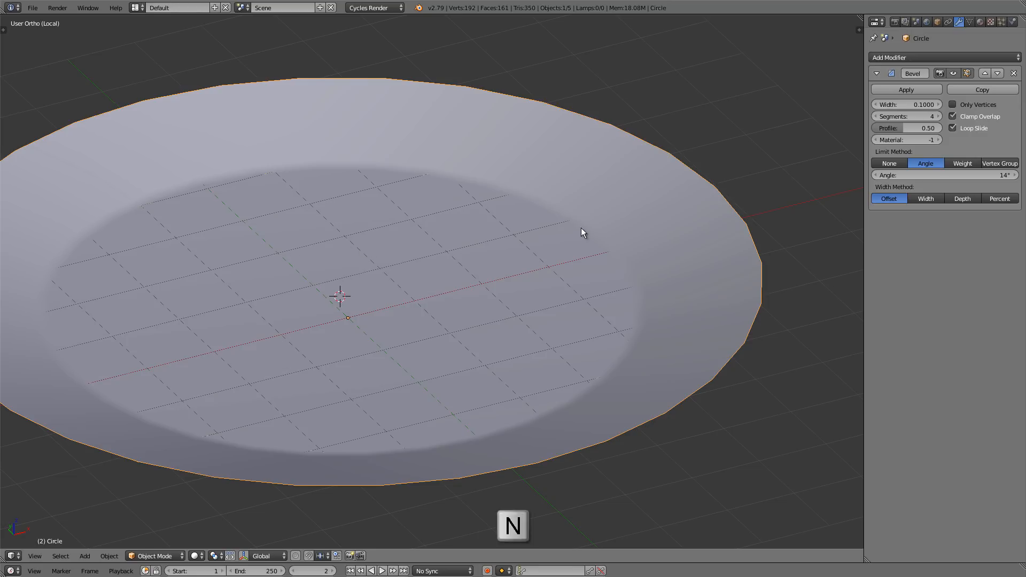
pyautogui.scroll(-3, 775, 245)
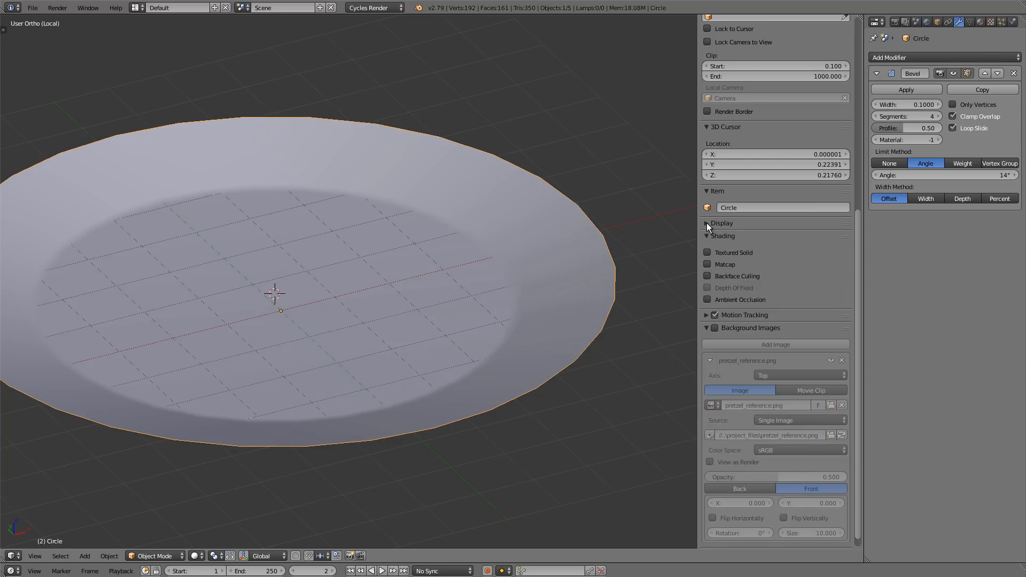
pyautogui.click(706, 223)
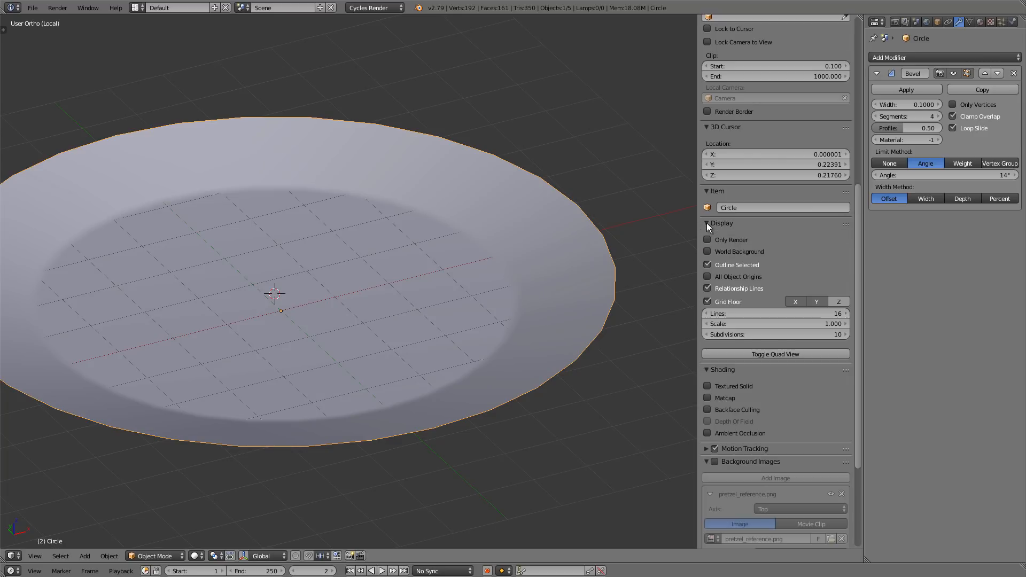
pyautogui.click(707, 302)
pyautogui.click(809, 302)
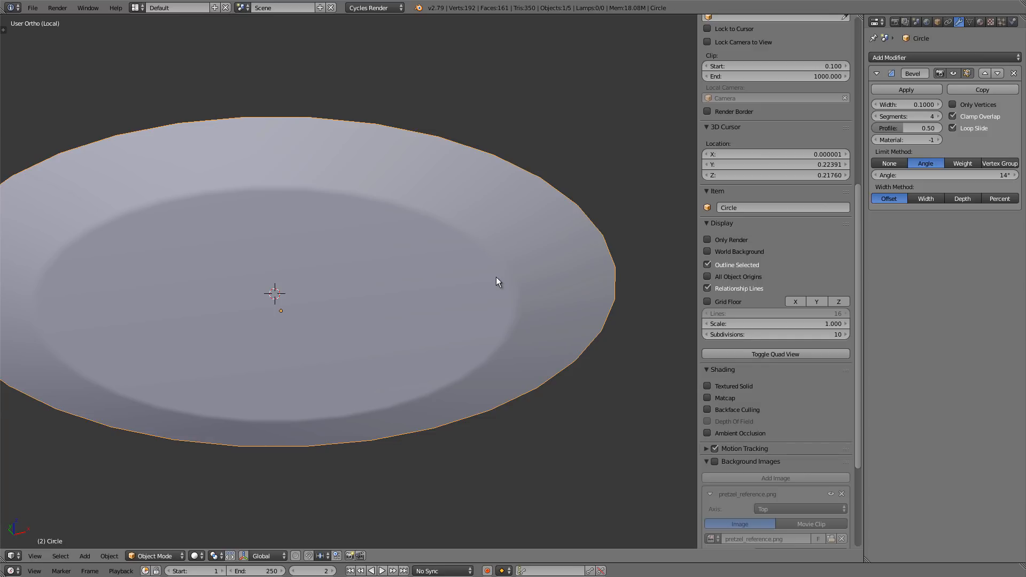
pyautogui.press('n')
pyautogui.keyDown('shift'); pyautogui.moveTo(453, 309); pyautogui.dragTo(505, 303, button='middle'); pyautogui.keyUp('shift')
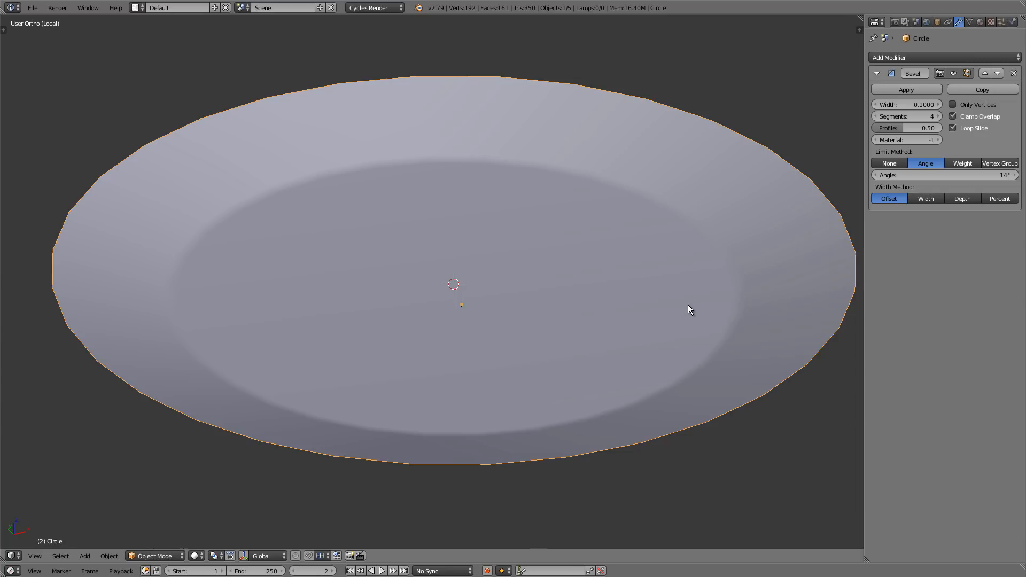
# - Add a Solidify modifier to the plate with a thickness of 0.1210
pyautogui.keyDown('shift'); pyautogui.moveTo(729, 319); pyautogui.dragTo(587, 287, button='middle'); pyautogui.keyUp('shift')
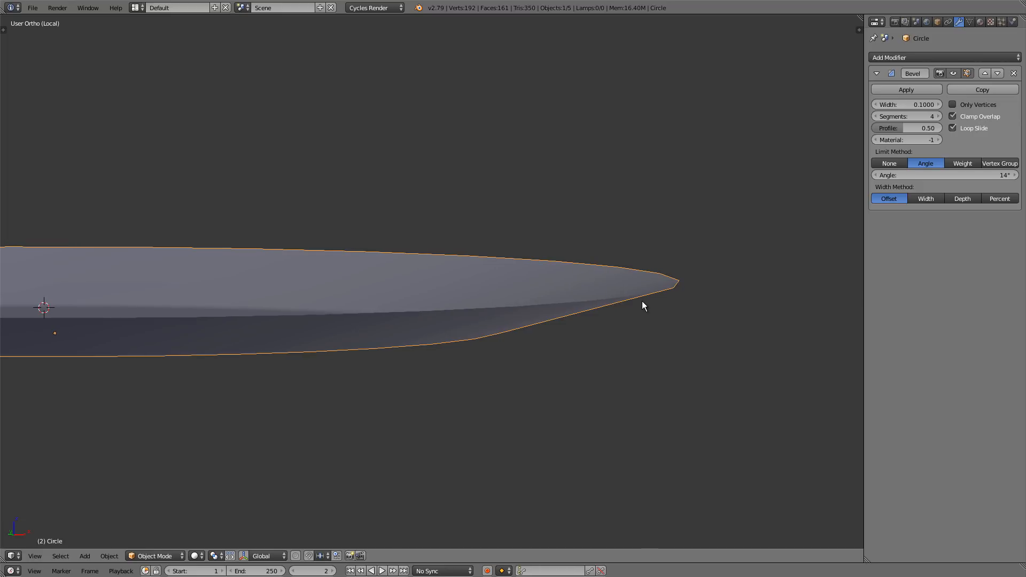
pyautogui.click(932, 57)
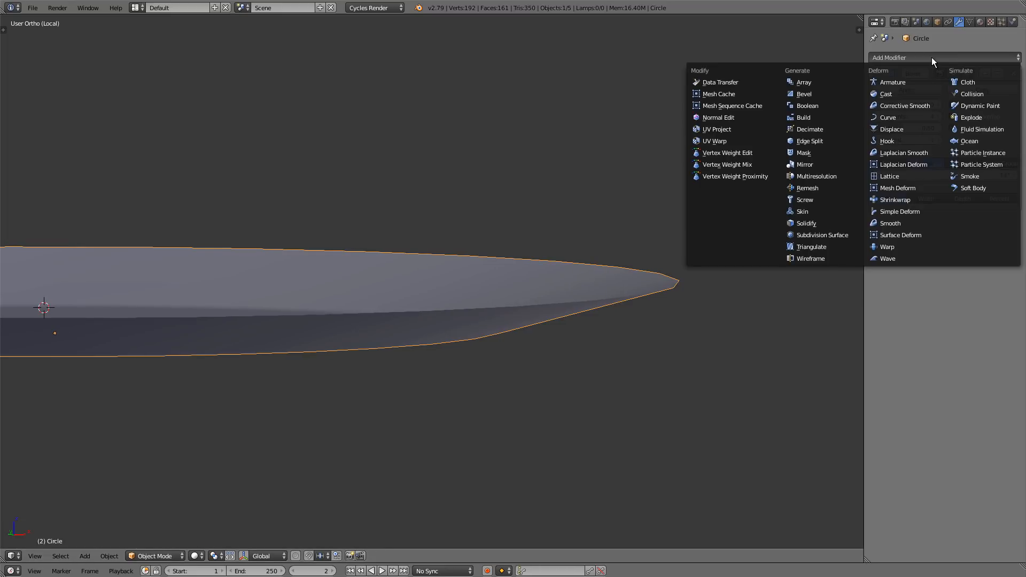
pyautogui.click(822, 222)
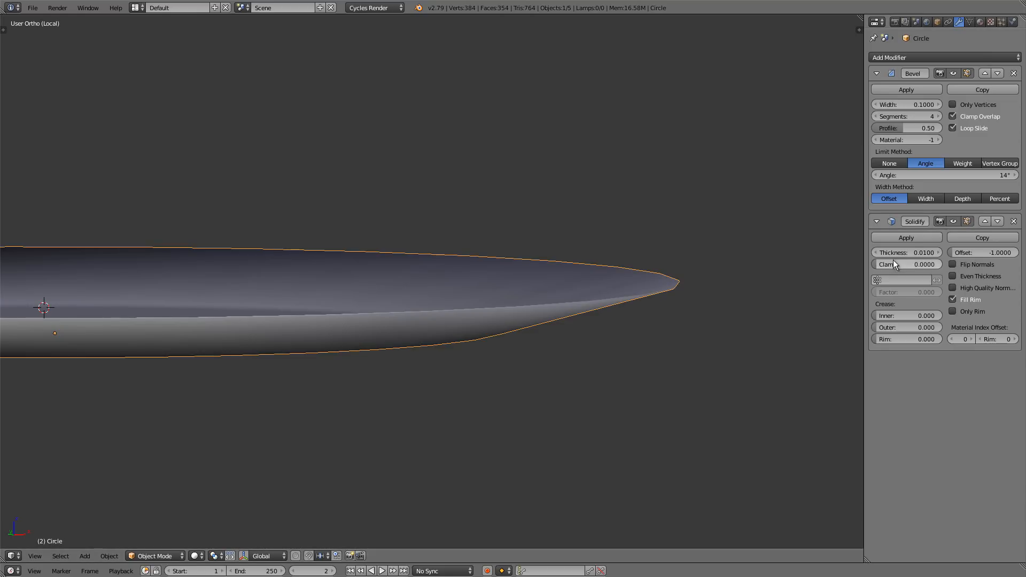
pyautogui.moveTo(899, 251); pyautogui.dragTo(963, 251)
pyautogui.moveTo(552, 303); pyautogui.dragTo(598, 291, button='middle')
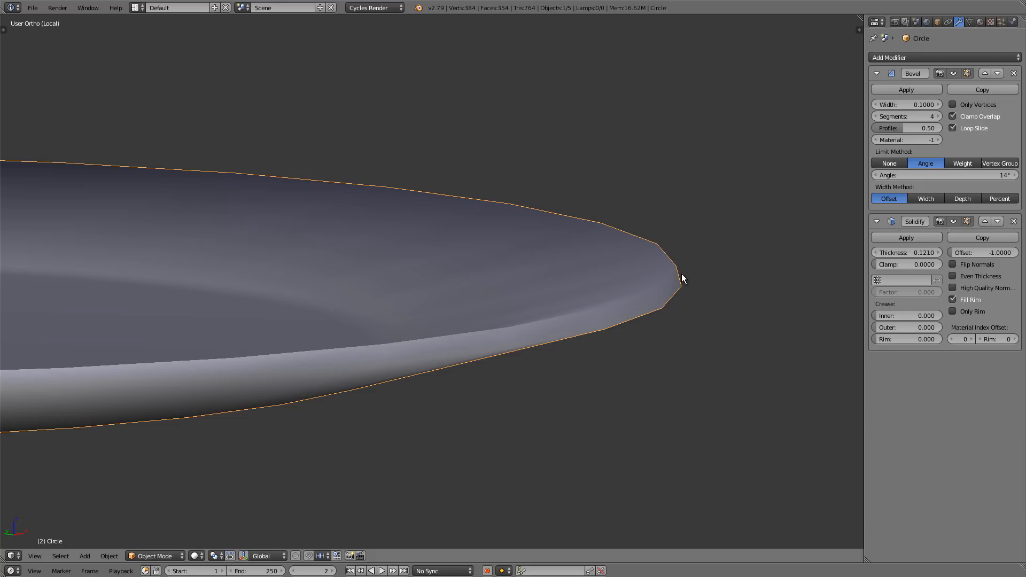
# - Add a Subdivision Surface modifier to the plate with 2 view subdivisions
pyautogui.click(931, 57)
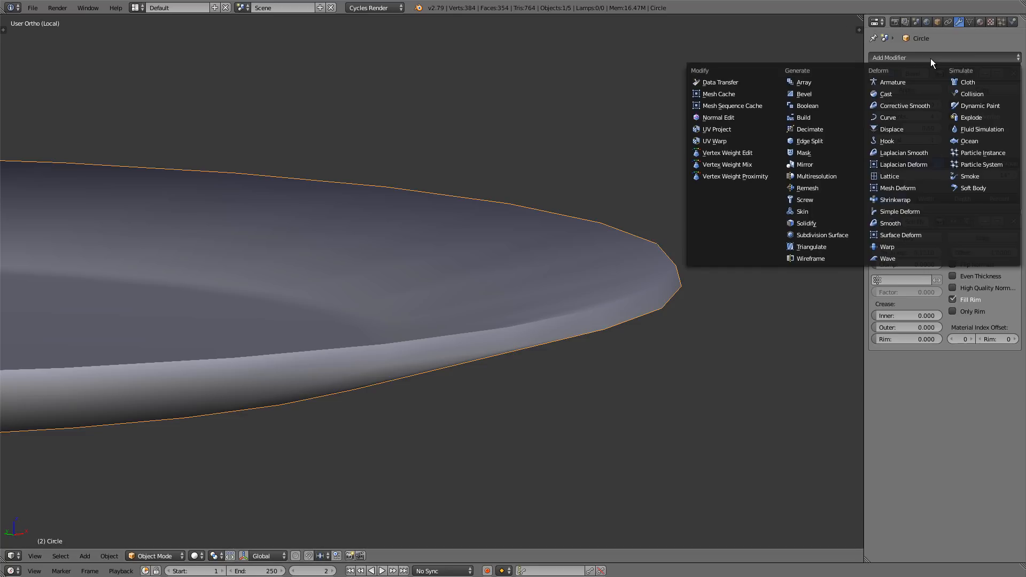
pyautogui.click(823, 235)
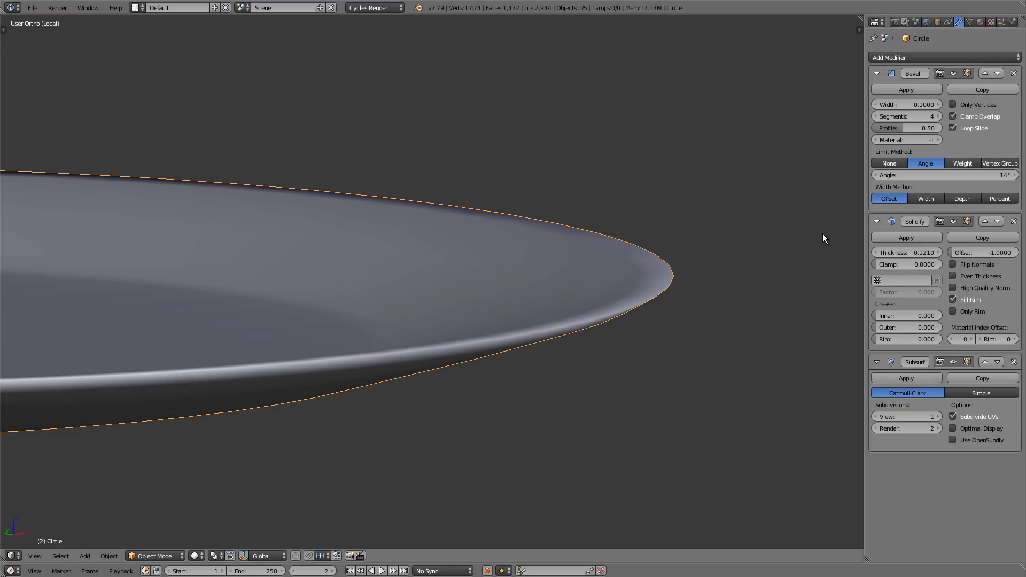
pyautogui.click(937, 416)
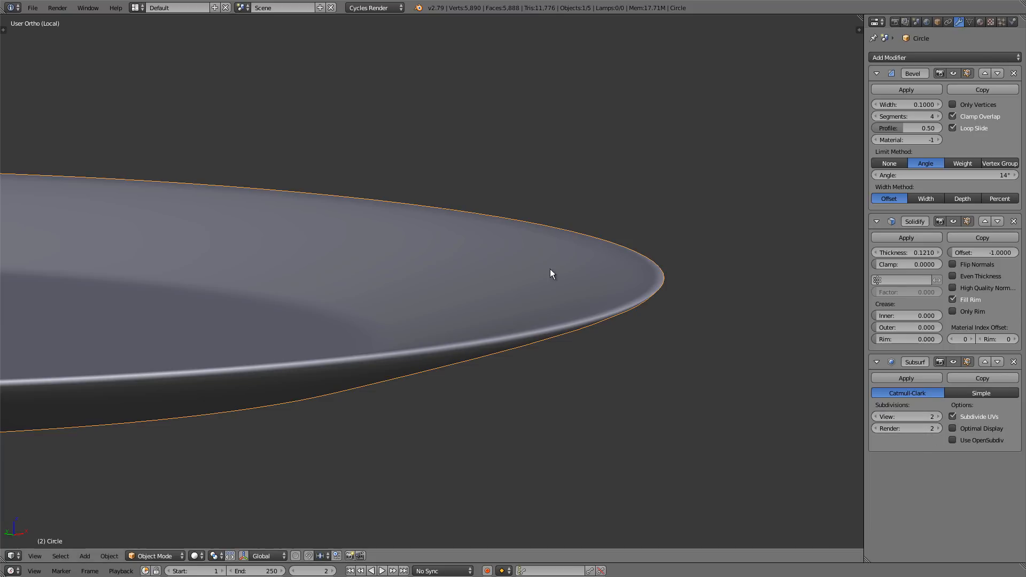
pyautogui.moveTo(550, 274); pyautogui.dragTo(571, 287, button='middle')
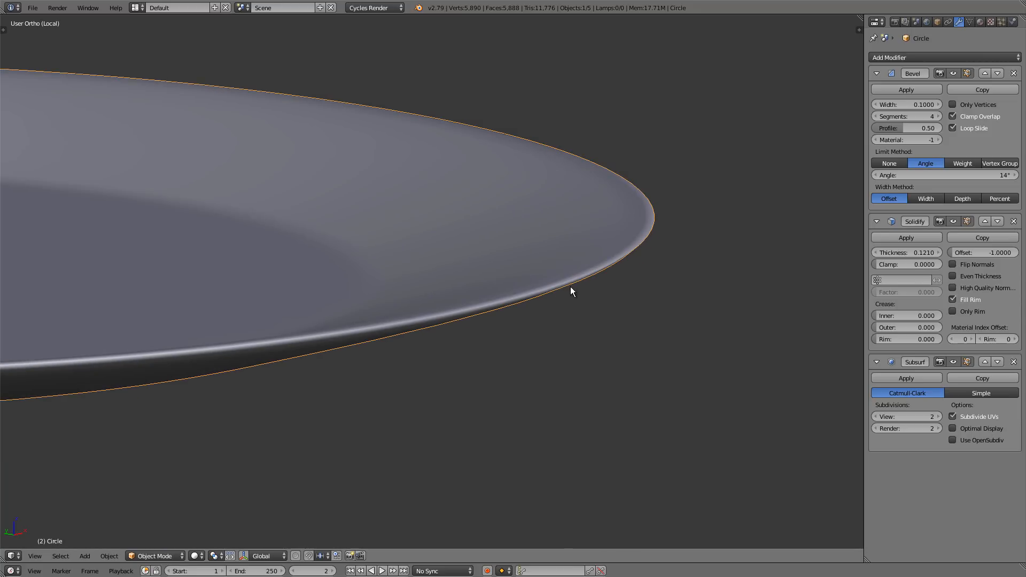
# - Cut an edge loop around the plate's sloped side and slide it close to the outer rim, with a factor of about -0.84
pyautogui.press('Tab')
pyautogui.moveTo(577, 225); pyautogui.dragTo(609, 245, button='middle')
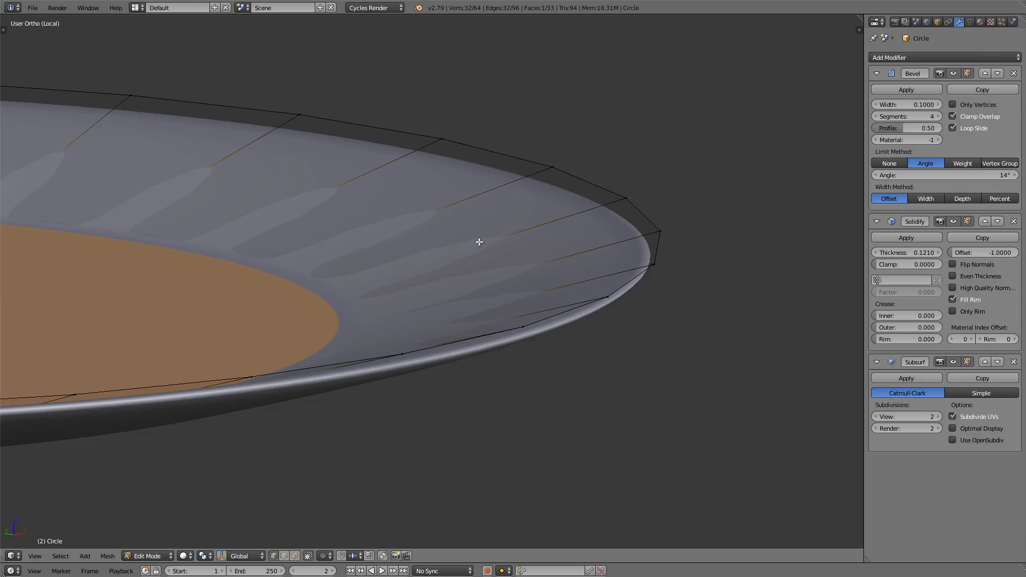
pyautogui.hotkey('ctrl', 'r')
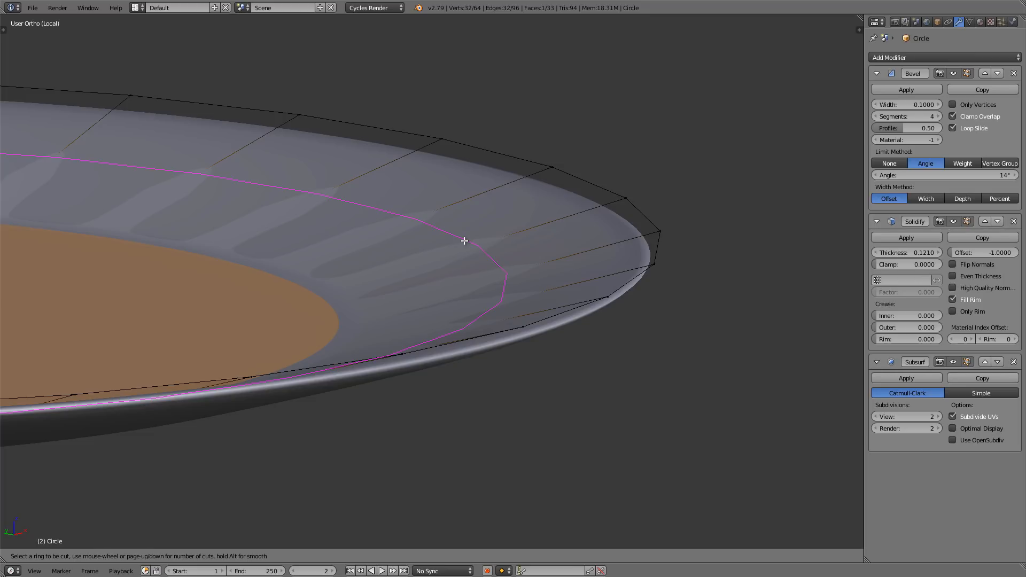
pyautogui.click(465, 241)
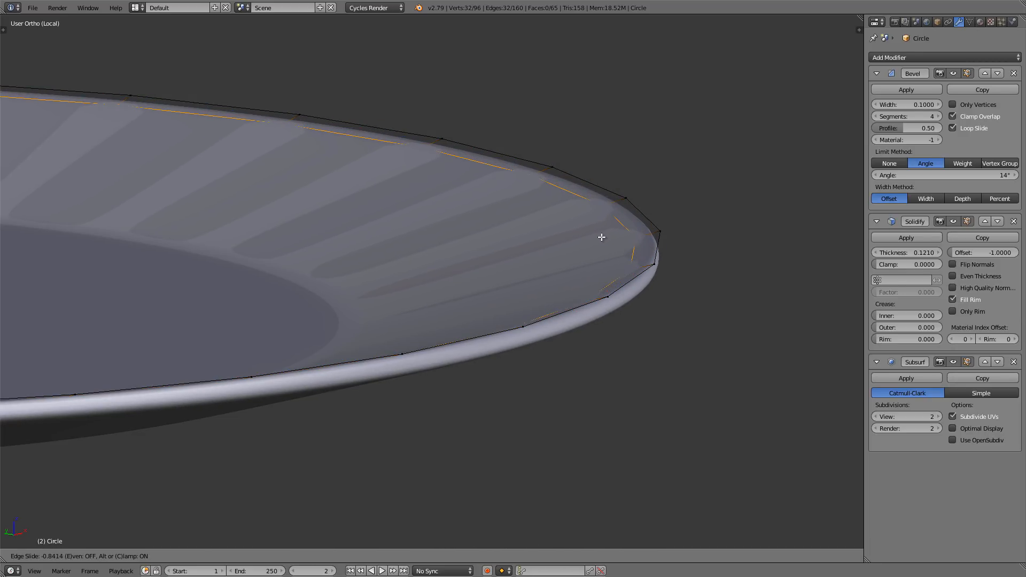
pyautogui.click(602, 236)
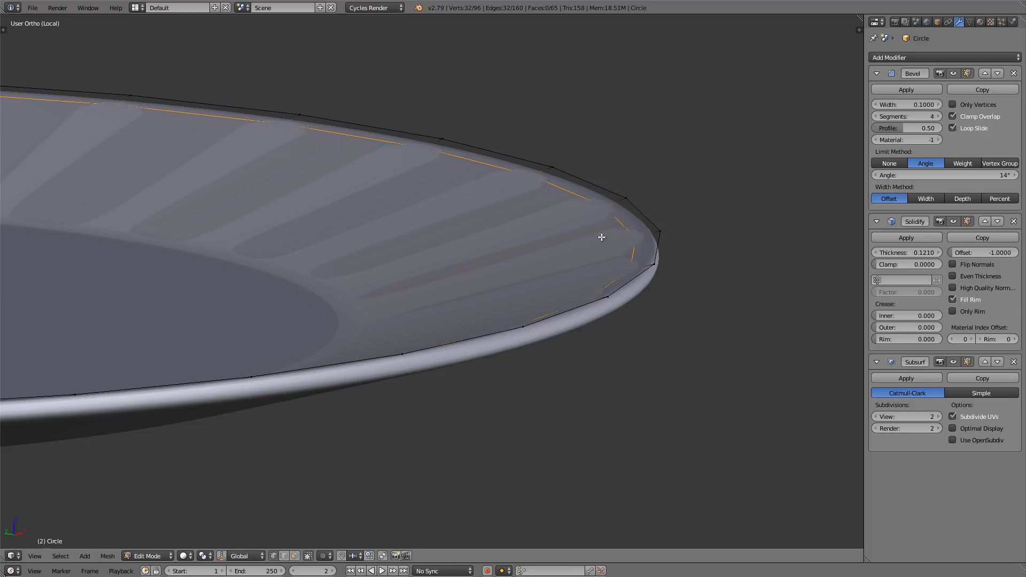
pyautogui.moveTo(624, 279); pyautogui.dragTo(466, 312, button='middle')
pyautogui.press('Tab')
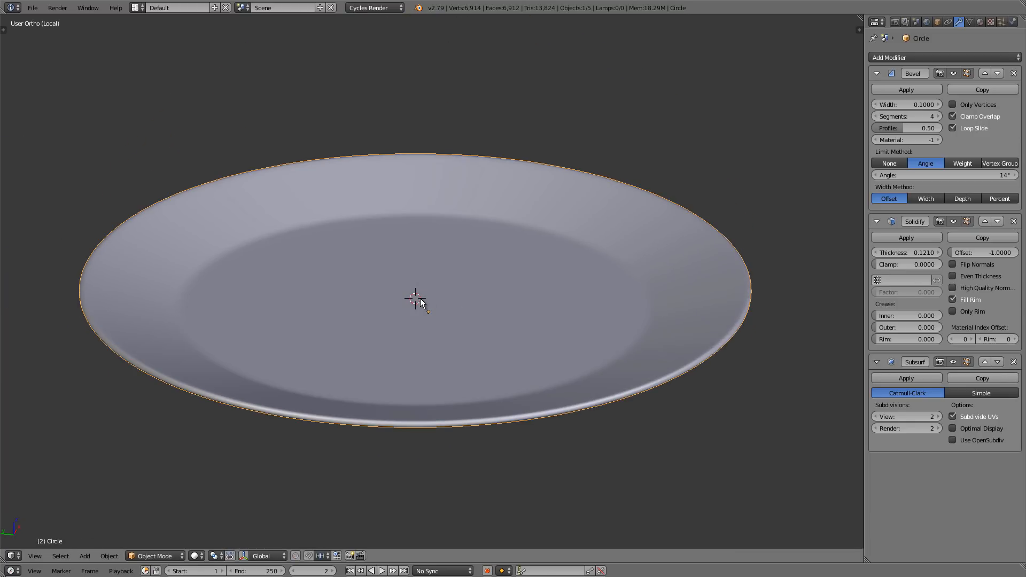
# - Leave local view to bring back the pretzel and look at the whole scene through the camera
pyautogui.press('F10')
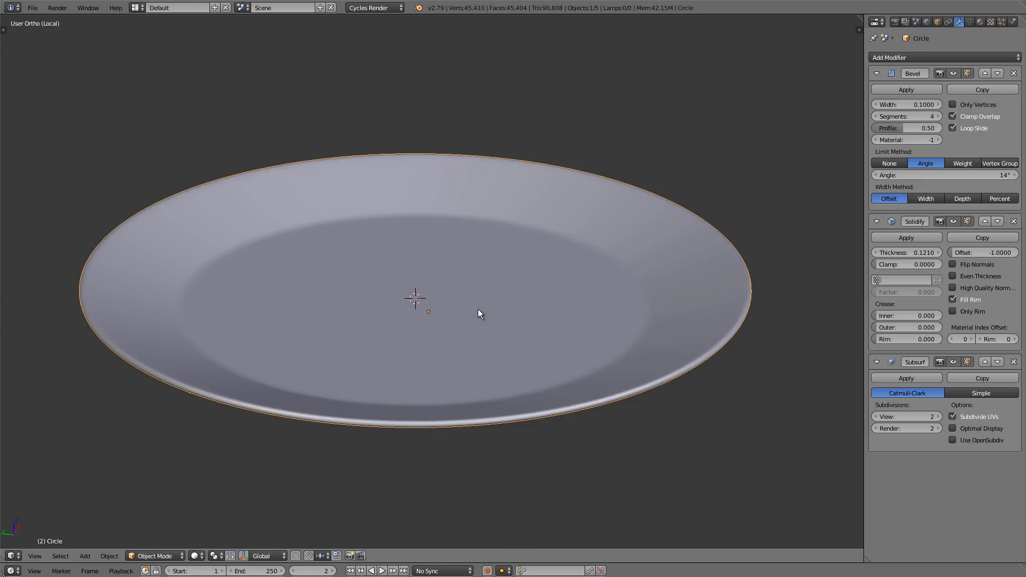
pyautogui.press('KP_Divide')
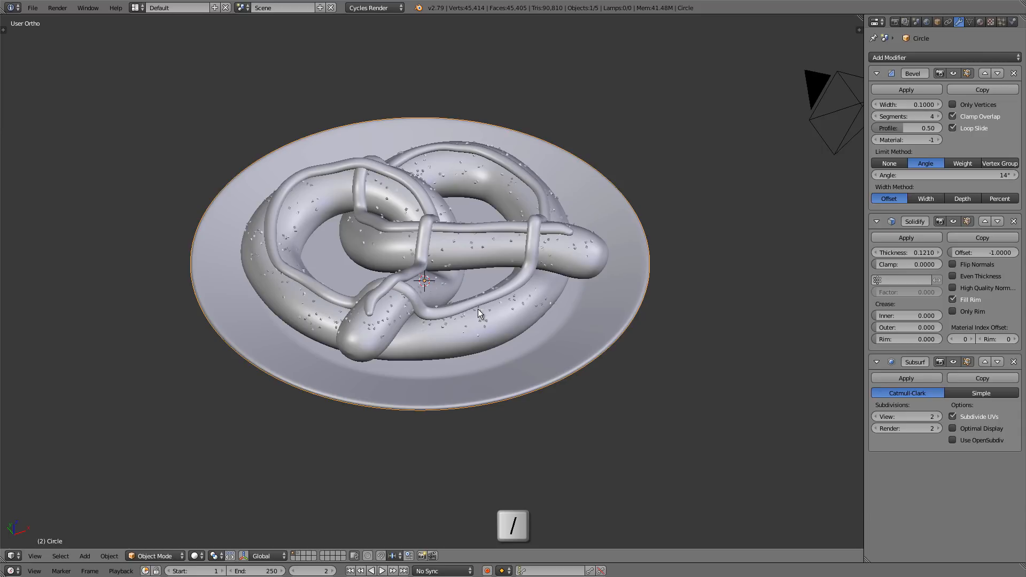
pyautogui.moveTo(479, 270); pyautogui.dragTo(398, 265, button='middle')
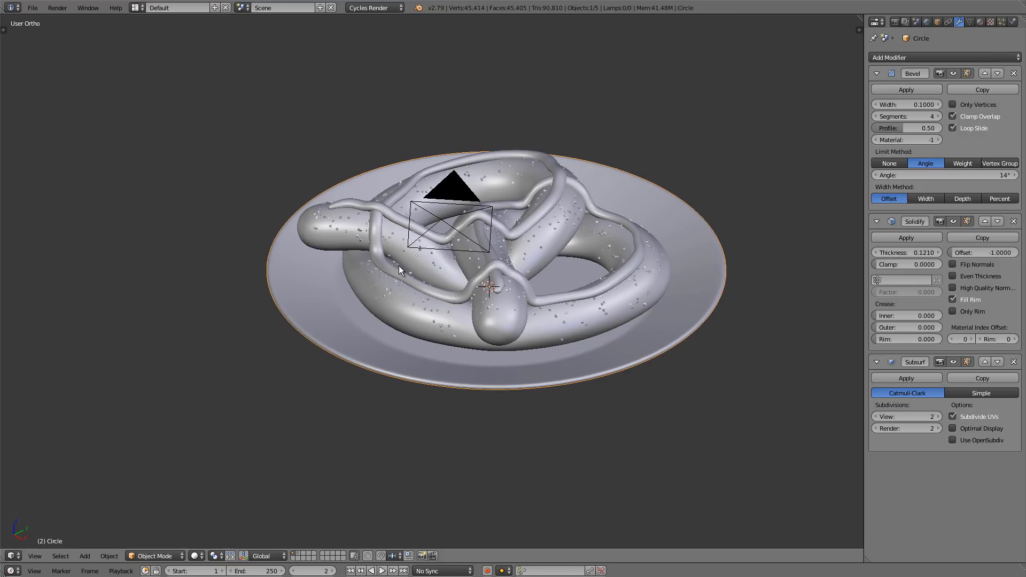
pyautogui.press('KP_0')
pyautogui.scroll(4, 398, 265)
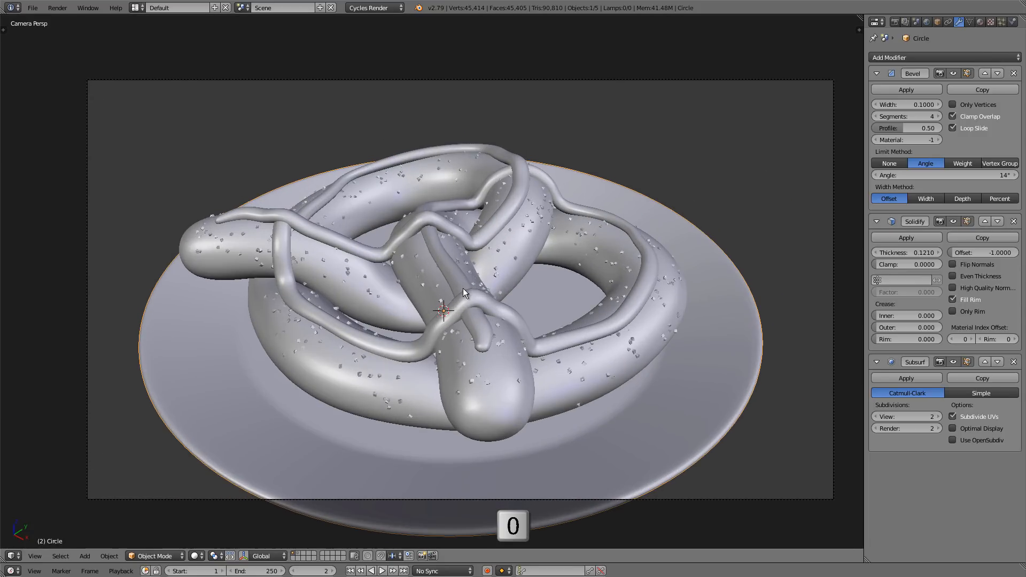
pyautogui.keyDown('shift'); pyautogui.moveTo(504, 300); pyautogui.dragTo(505, 294, button='middle'); pyautogui.keyUp('shift')
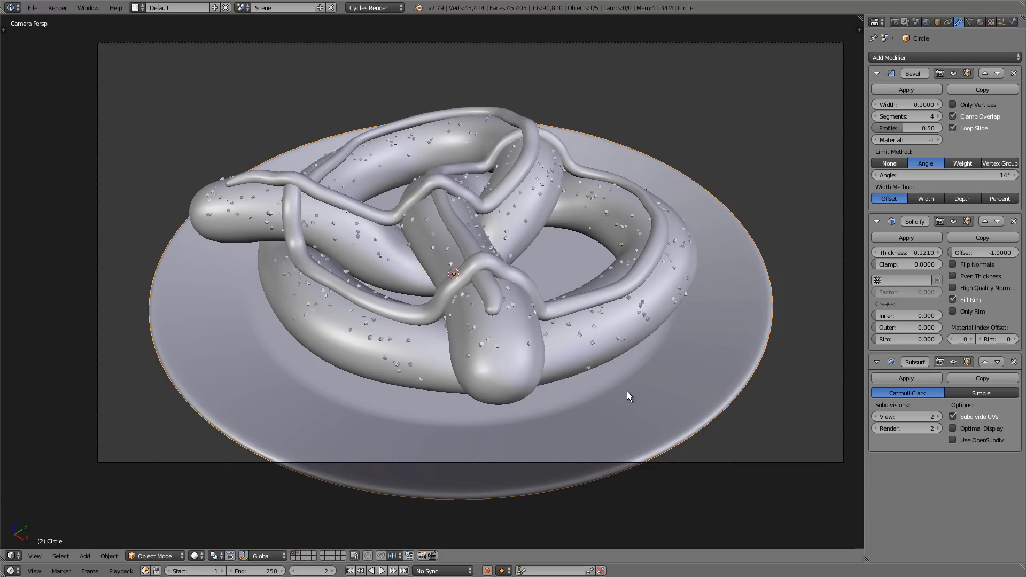
# - Duplicate the plate's flat base face in place and separate the copy into its own object
pyautogui.press('Tab')
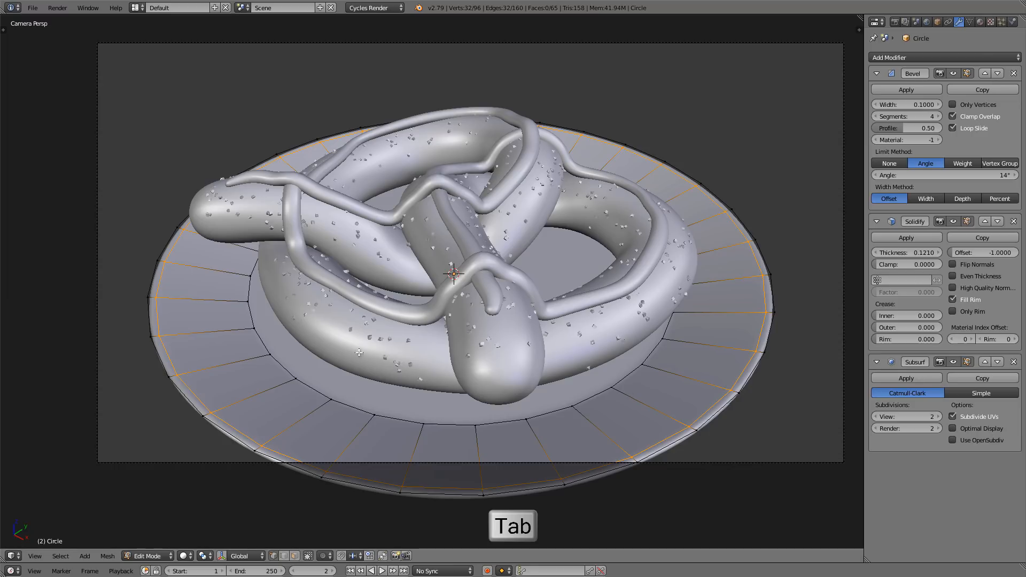
pyautogui.keyDown('alt'); pyautogui.rightClick(596, 398); pyautogui.keyUp('alt')
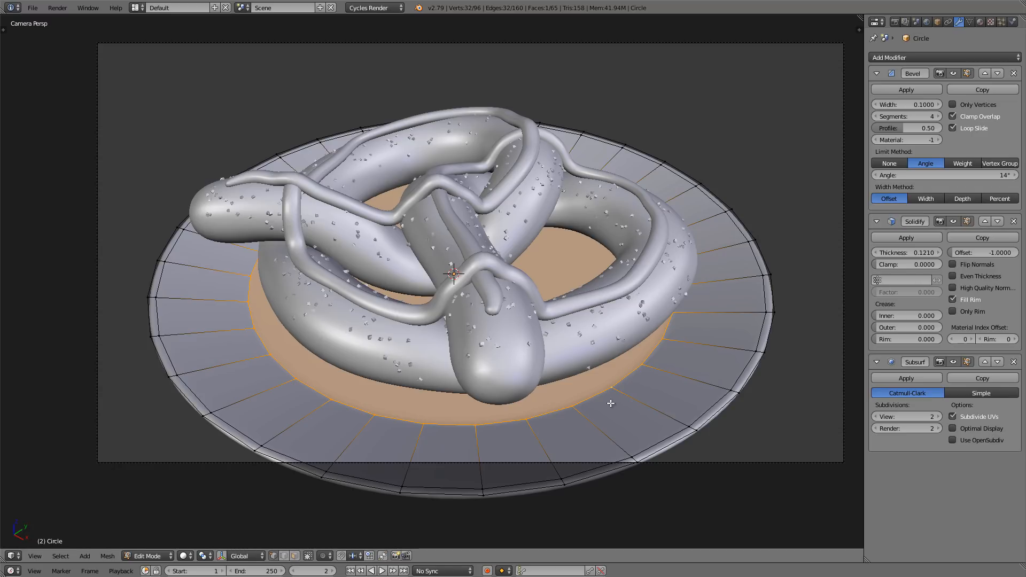
pyautogui.hotkey('shift', 'd')
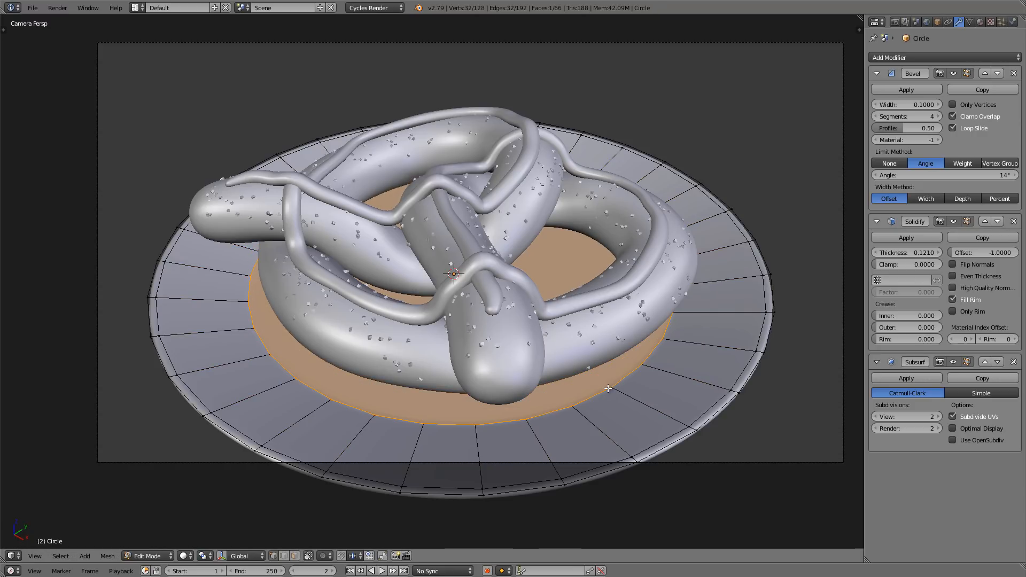
pyautogui.press('p')
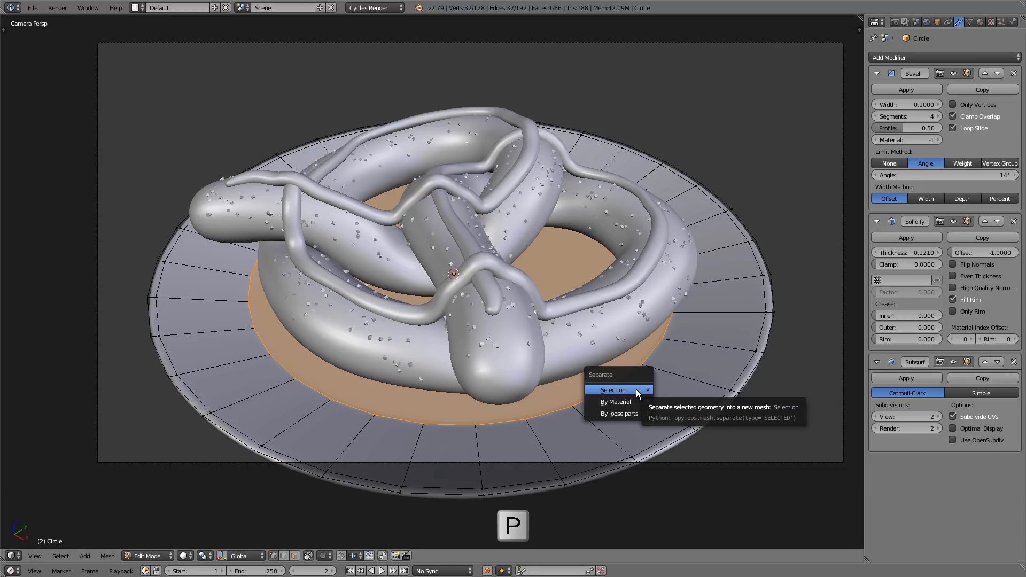
pyautogui.click(632, 389)
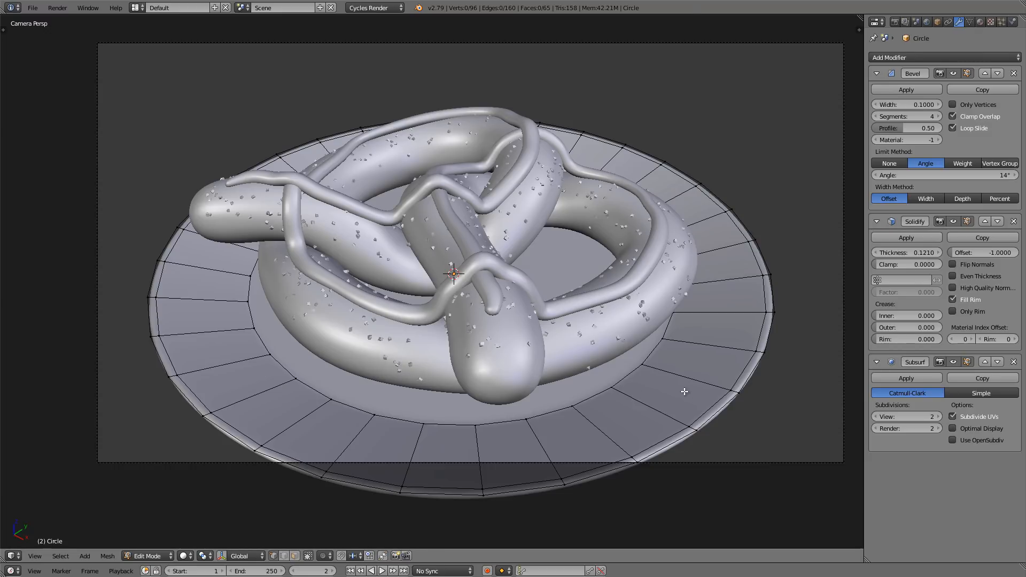
pyautogui.press('Tab')
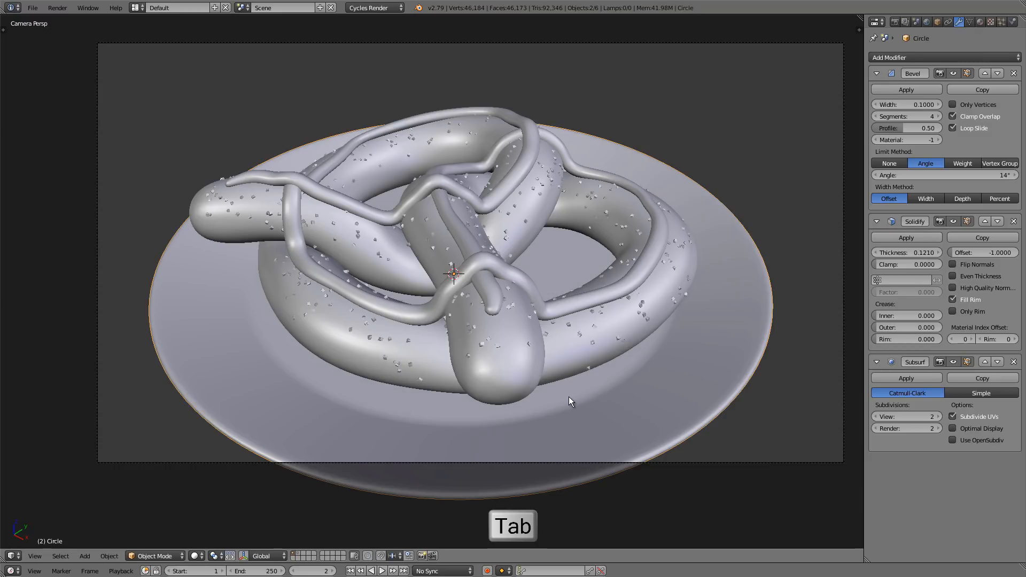
# - Select the separated base disc and remove its Solidify, Bevel and Subdivision Surface modifiers
pyautogui.press('z')
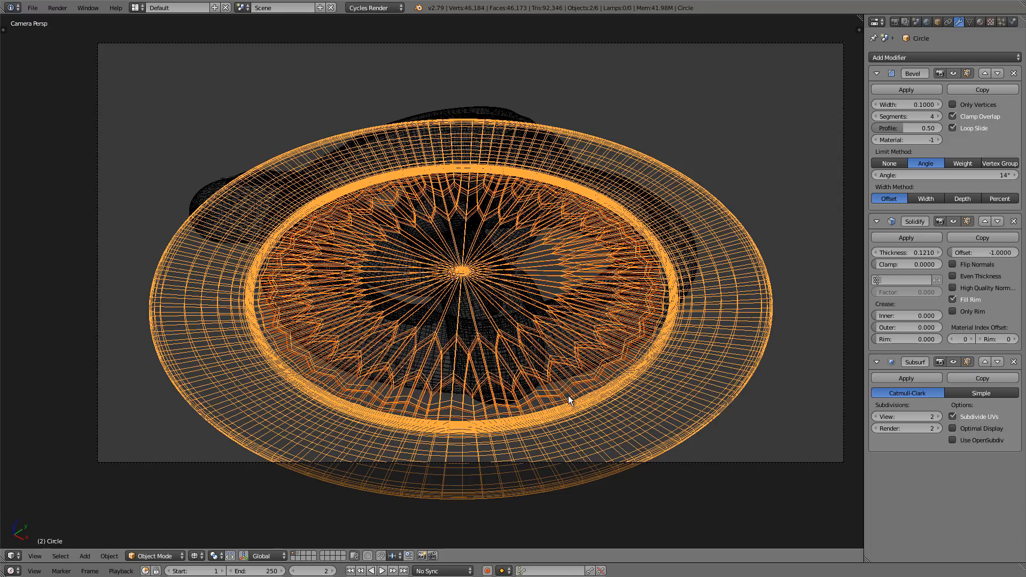
pyautogui.rightClick(568, 397)
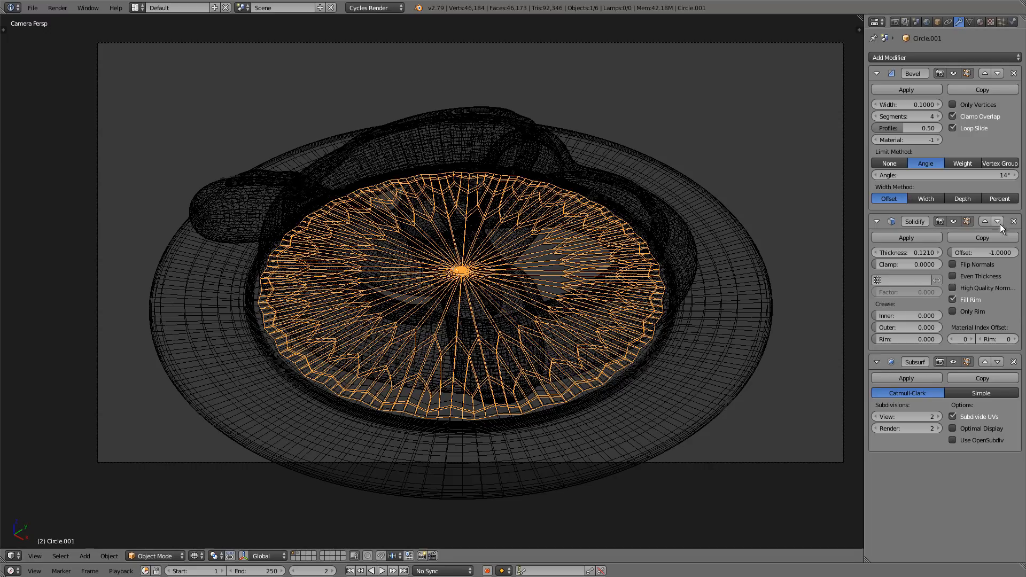
pyautogui.click(1013, 221)
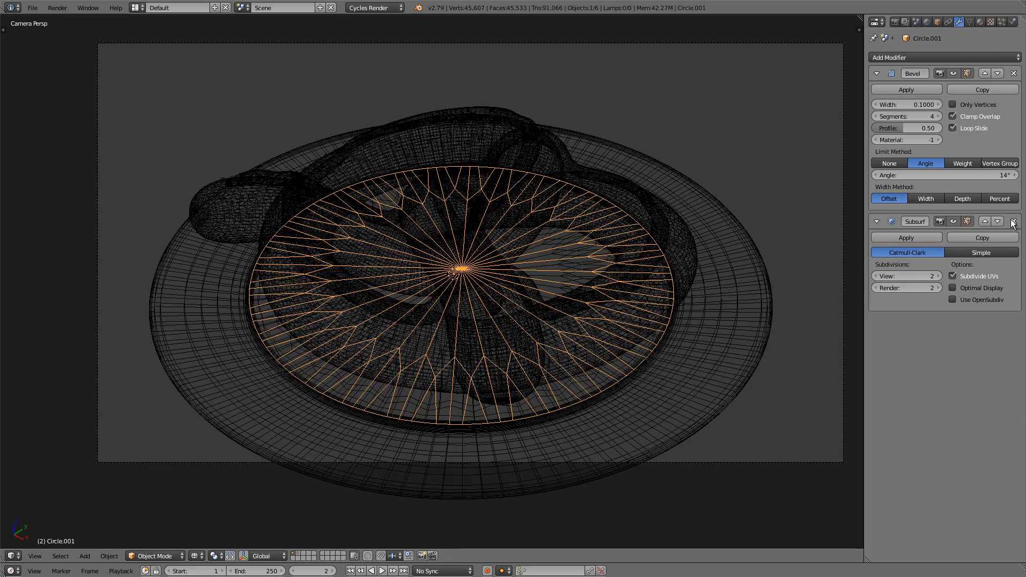
pyautogui.click(1014, 73)
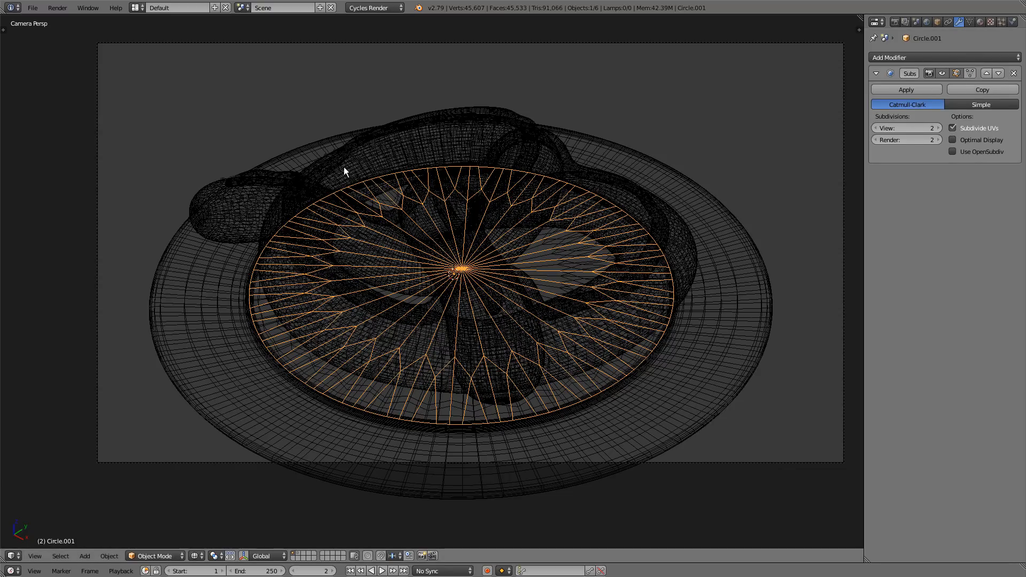
pyautogui.press('z')
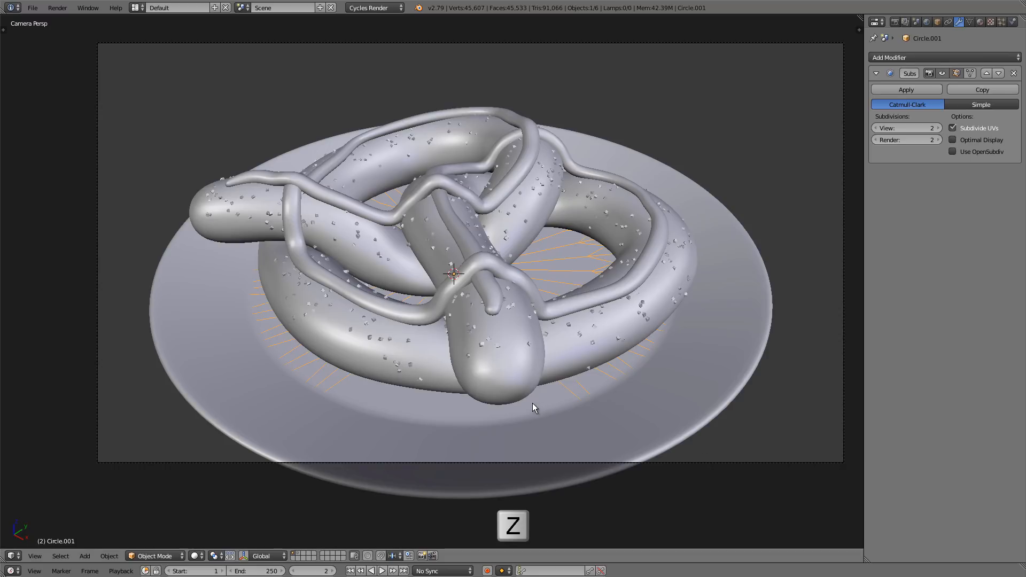
pyautogui.moveTo(532, 403)
pyautogui.mouseDown(button='middle')
pyautogui.moveTo(507, 367)
pyautogui.moveTo(499, 380)
pyautogui.moveTo(511, 391)
pyautogui.mouseUp(button='middle')
pyautogui.scroll(5, 463, 350)
pyautogui.scroll(-5, 463, 350)
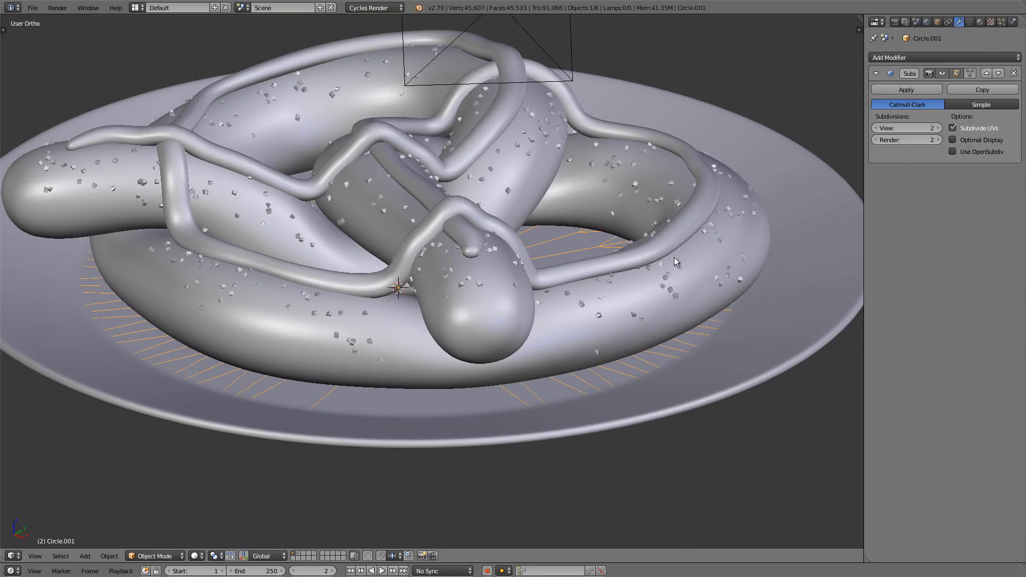
pyautogui.click(1014, 74)
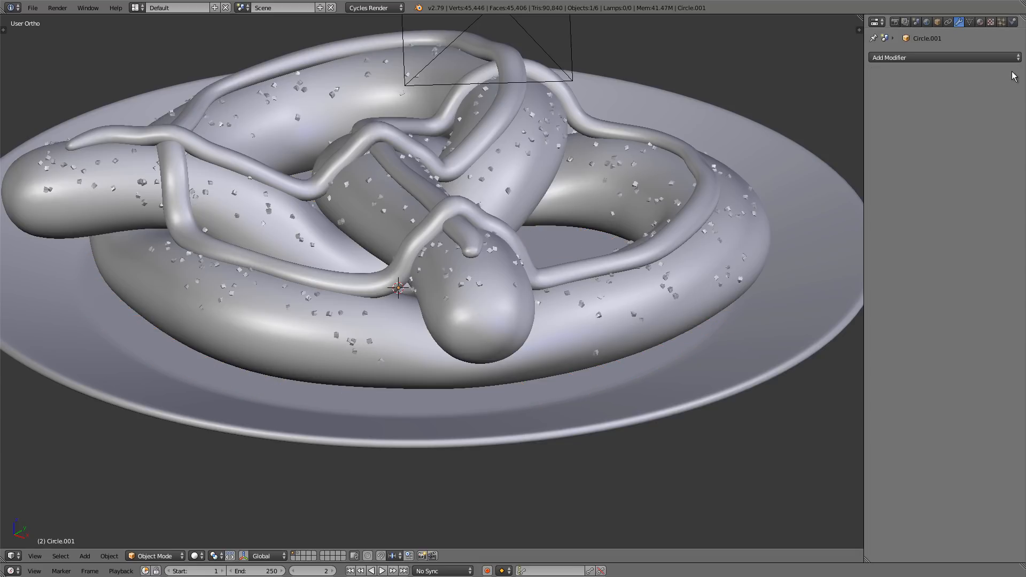
# - Add a particle system to the base disc and assign it the existing salt settings
pyautogui.click(1002, 24)
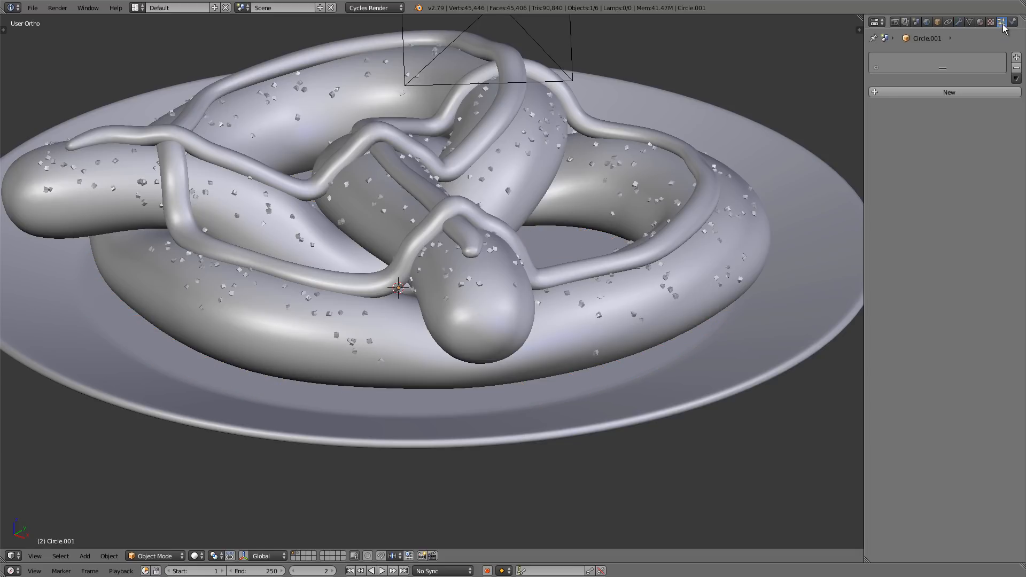
pyautogui.click(946, 92)
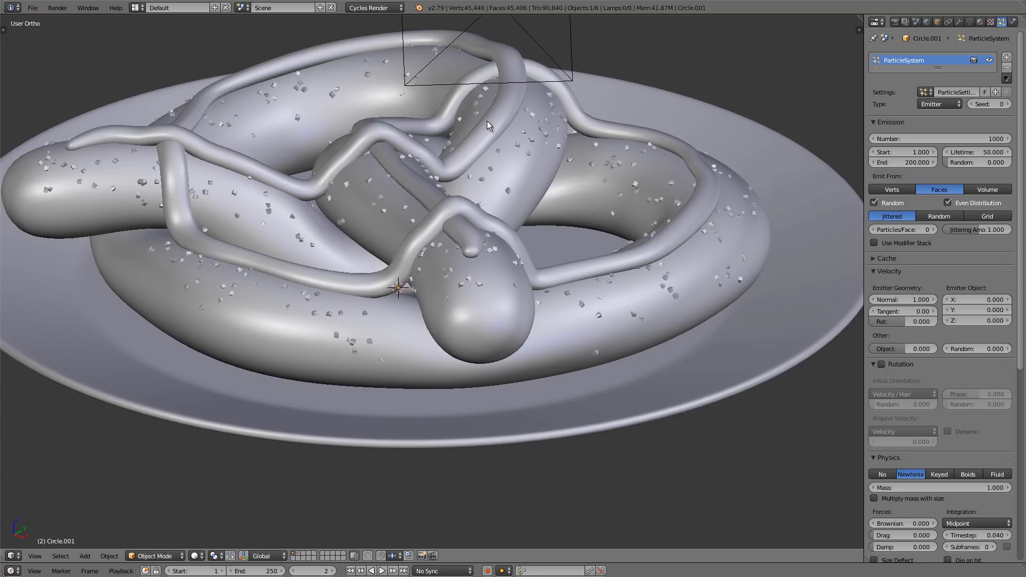
pyautogui.click(924, 92)
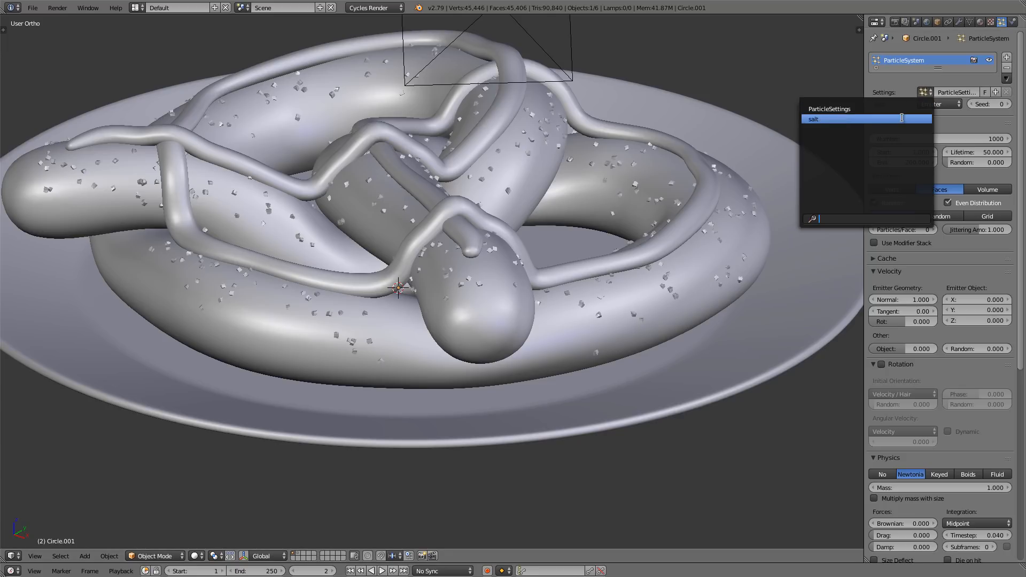
pyautogui.click(902, 118)
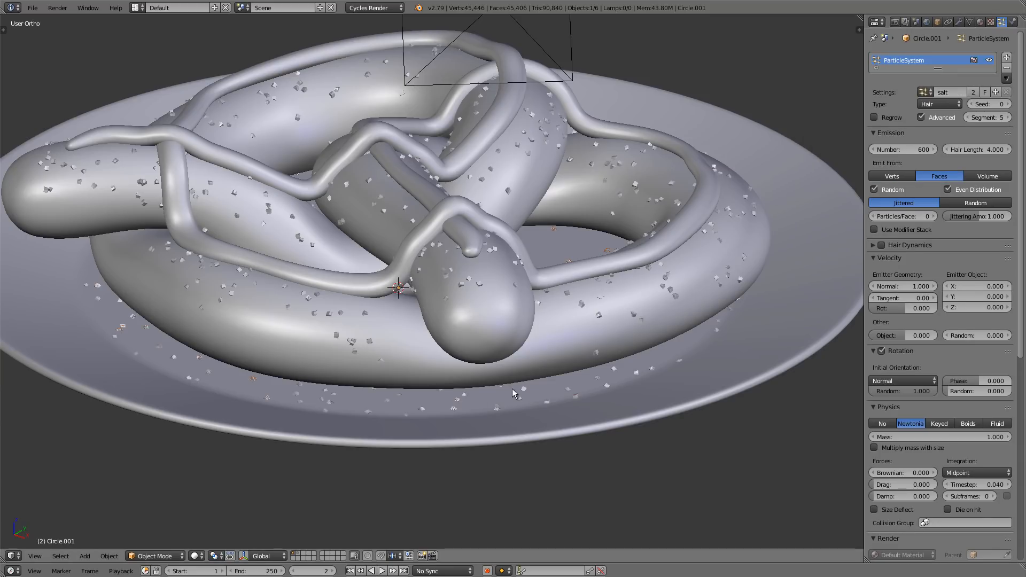
# - Make the base disc's salt settings an independent copy and set its particle number to 300
pyautogui.moveTo(532, 245)
pyautogui.mouseDown(button='middle')
pyautogui.moveTo(525, 302)
pyautogui.moveTo(531, 245)
pyautogui.mouseUp(button='middle')
pyautogui.scroll(-4, 526, 294)
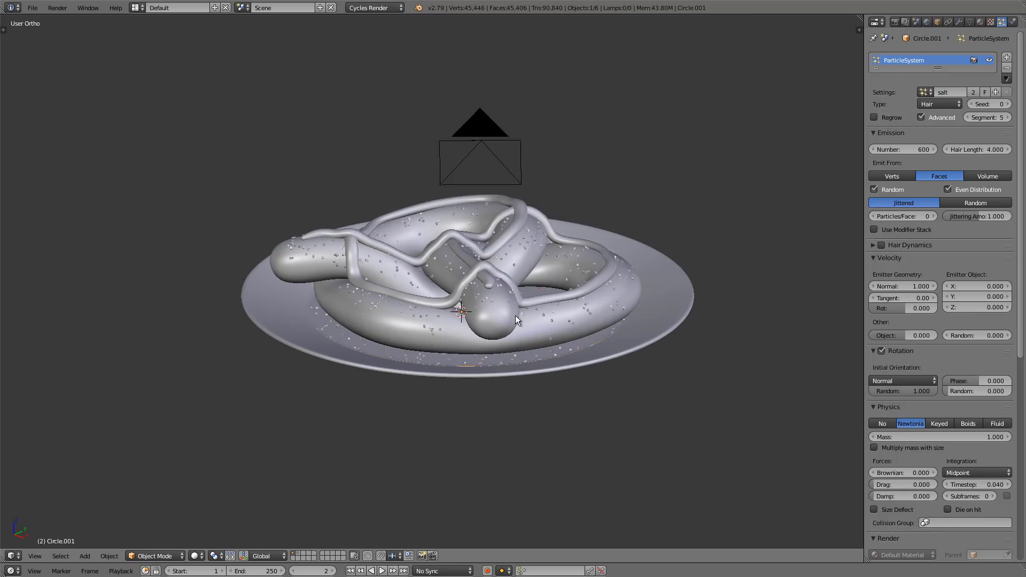
pyautogui.scroll(5, 527, 335)
pyautogui.scroll(-1, 535, 348)
pyautogui.keyDown('ctrl'); pyautogui.moveTo(537, 348); pyautogui.dragTo(541, 359, button='middle'); pyautogui.keyUp('ctrl')
pyautogui.keyDown('shift'); pyautogui.moveTo(554, 338); pyautogui.dragTo(555, 351, button='middle'); pyautogui.keyUp('shift')
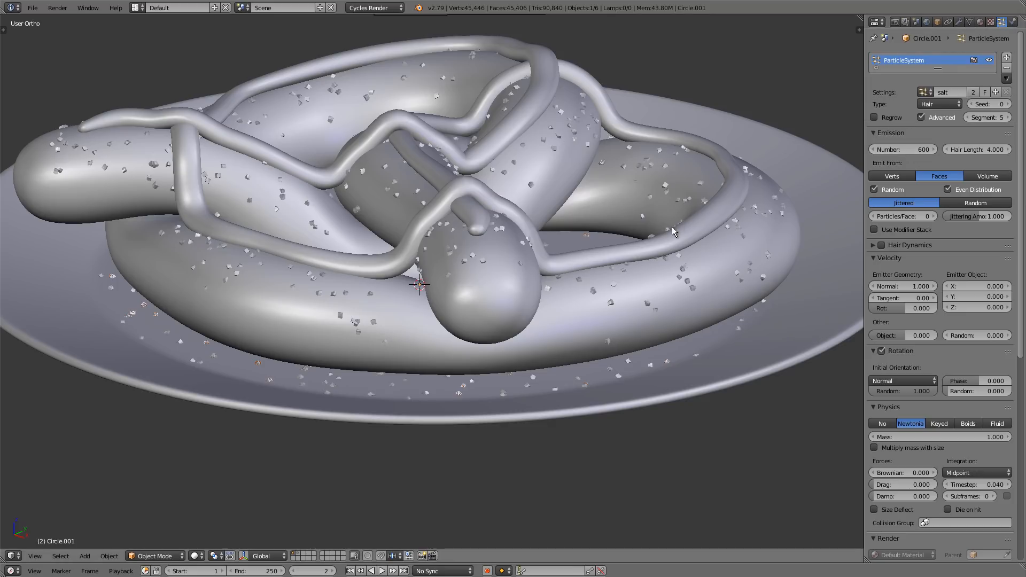
pyautogui.click(993, 91)
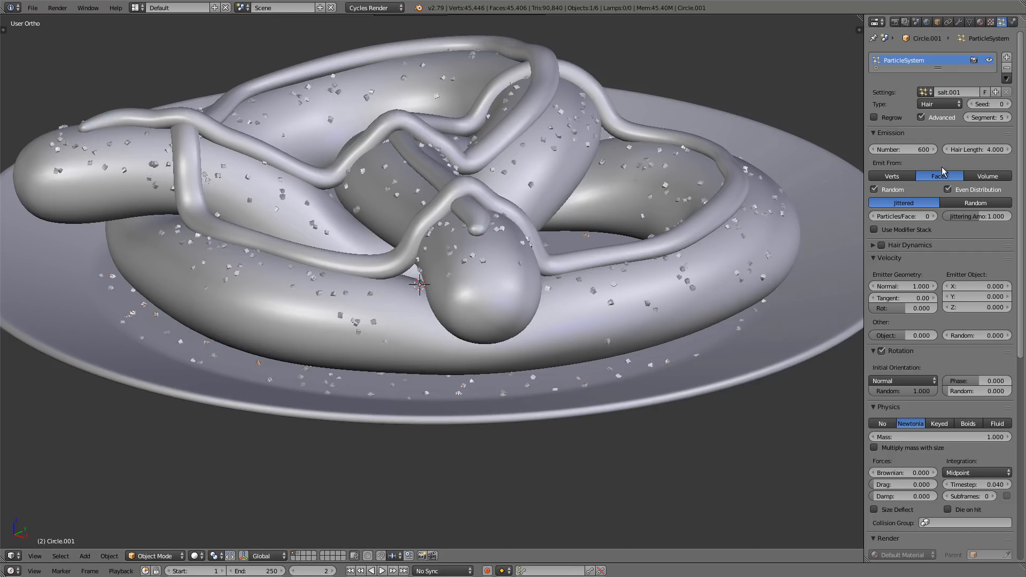
pyautogui.click(905, 149)
pyautogui.write('300')
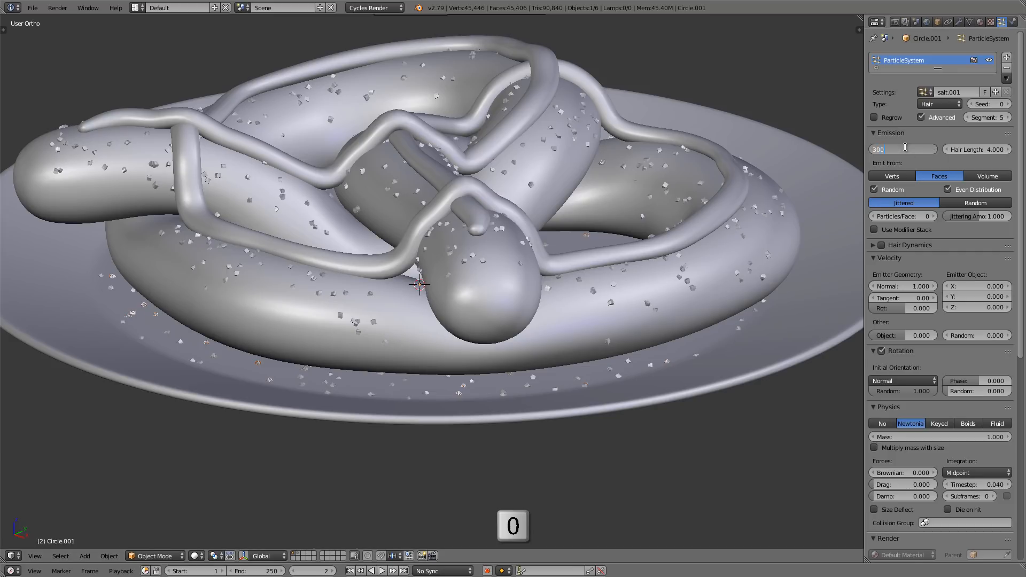
pyautogui.press('Return')
pyautogui.moveTo(459, 363)
pyautogui.mouseDown(button='middle')
pyautogui.moveTo(447, 409)
pyautogui.moveTo(463, 370)
pyautogui.mouseUp(button='middle')
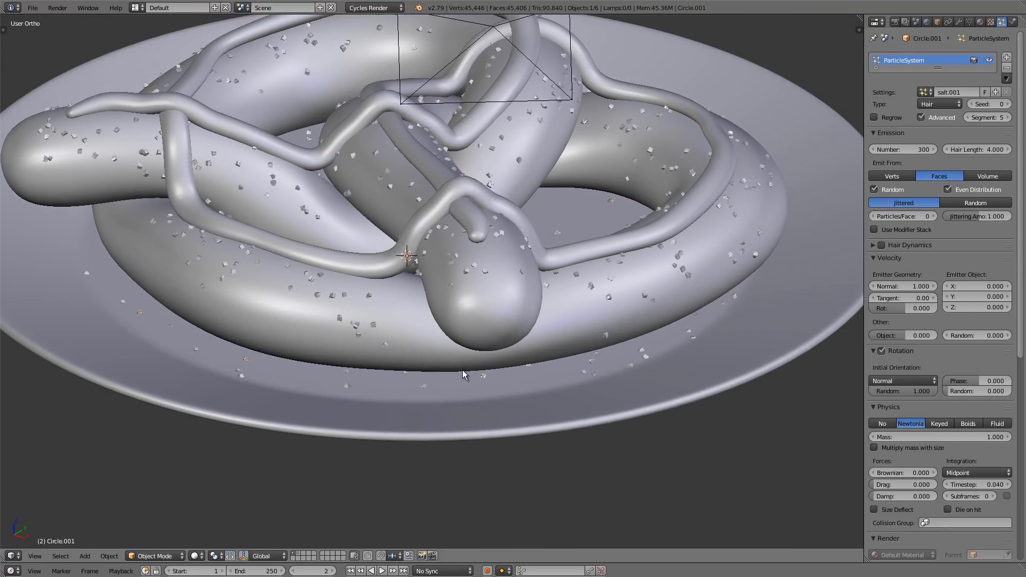
# - Set the base disc's particle number to 250 and check the grain distribution in wireframe
pyautogui.click(903, 150)
pyautogui.write('26')
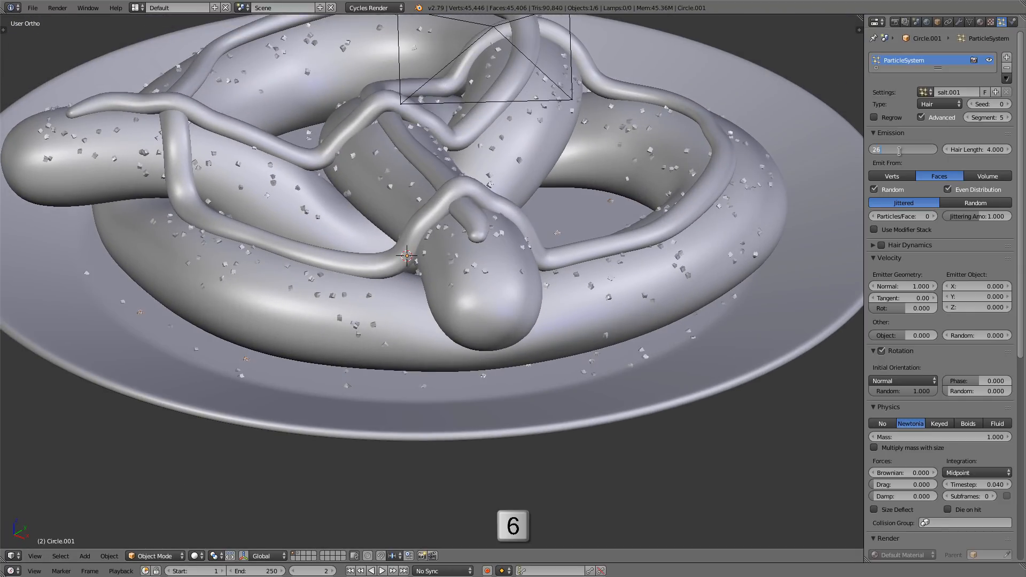
pyautogui.press('BackSpace')
pyautogui.write('50')
pyautogui.press('Return')
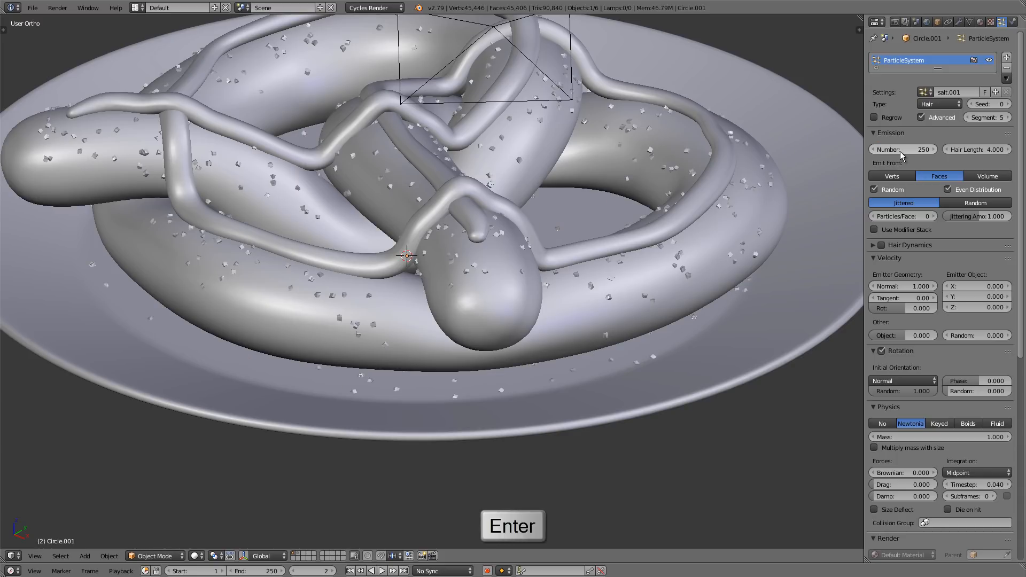
pyautogui.moveTo(448, 266); pyautogui.dragTo(466, 356, button='middle')
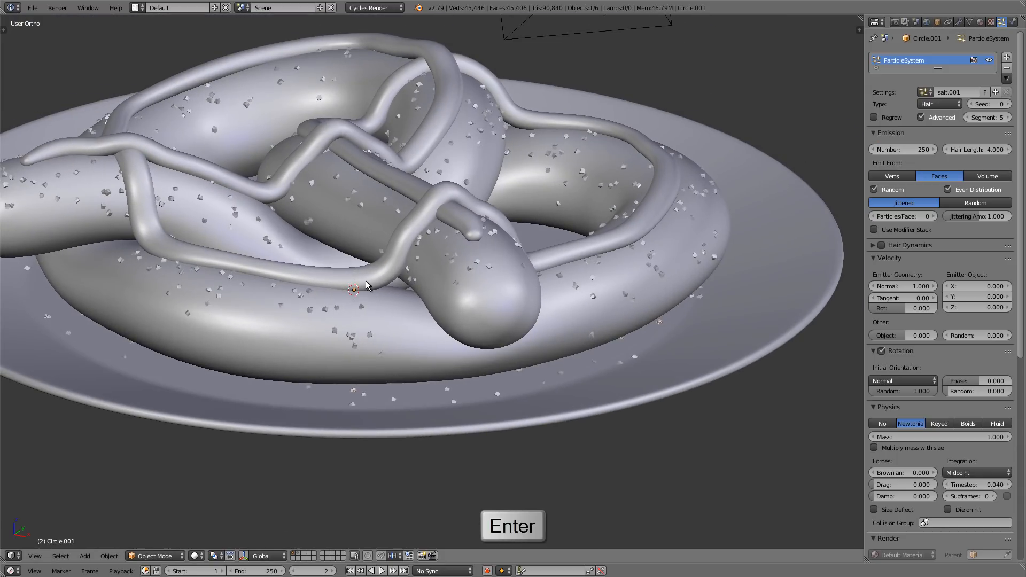
pyautogui.press('z')
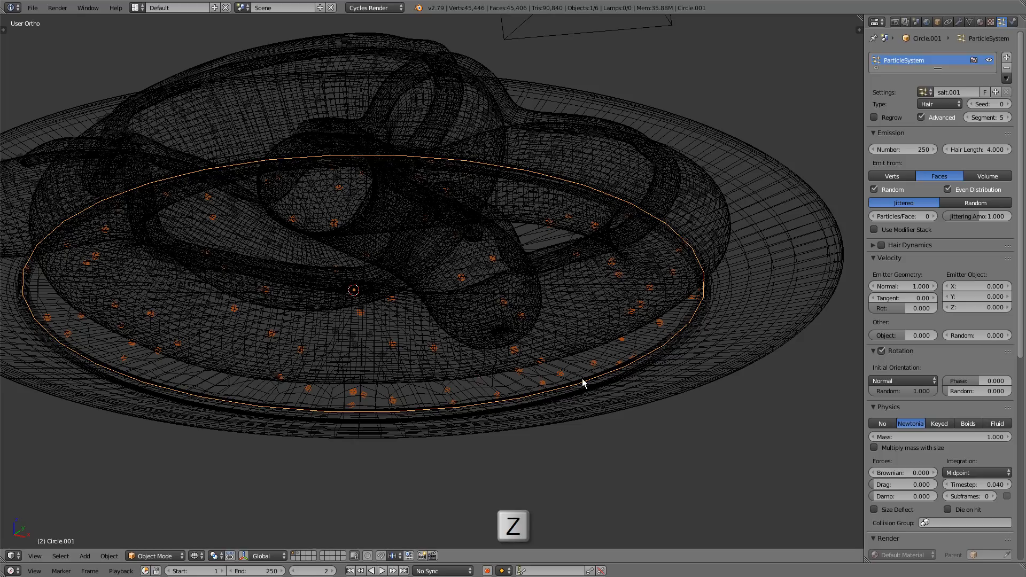
pyautogui.press('z')
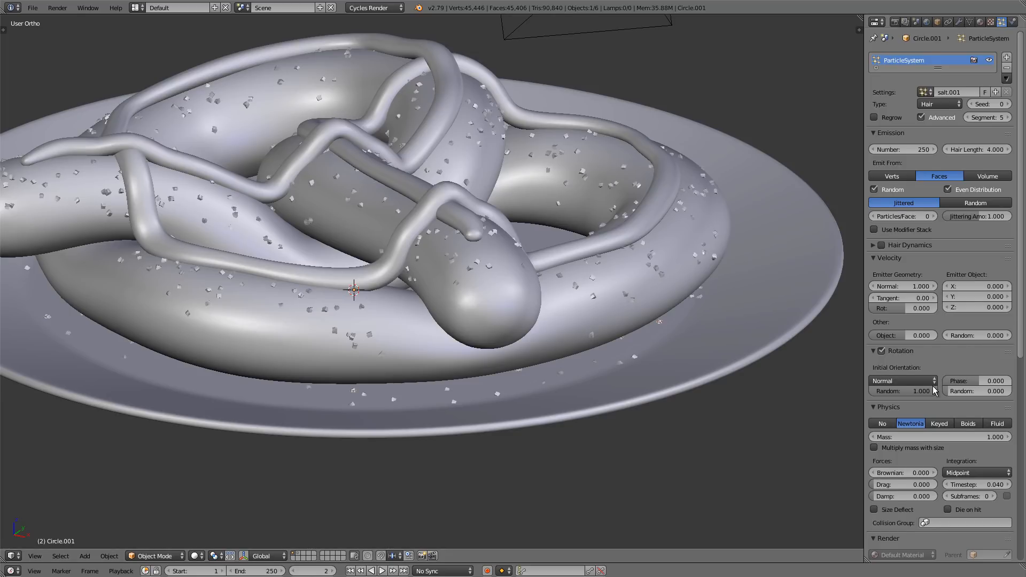
# - Turn off rendering of the emitter for the base disc's particle system
pyautogui.scroll(-2, 933, 387)
pyautogui.scroll(-7, 932, 386)
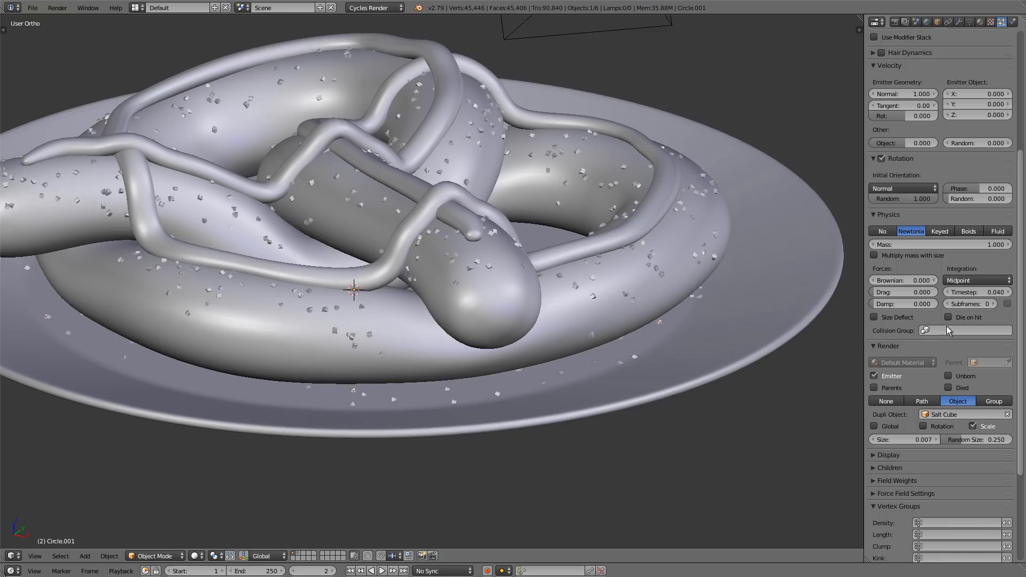
pyautogui.click(891, 379)
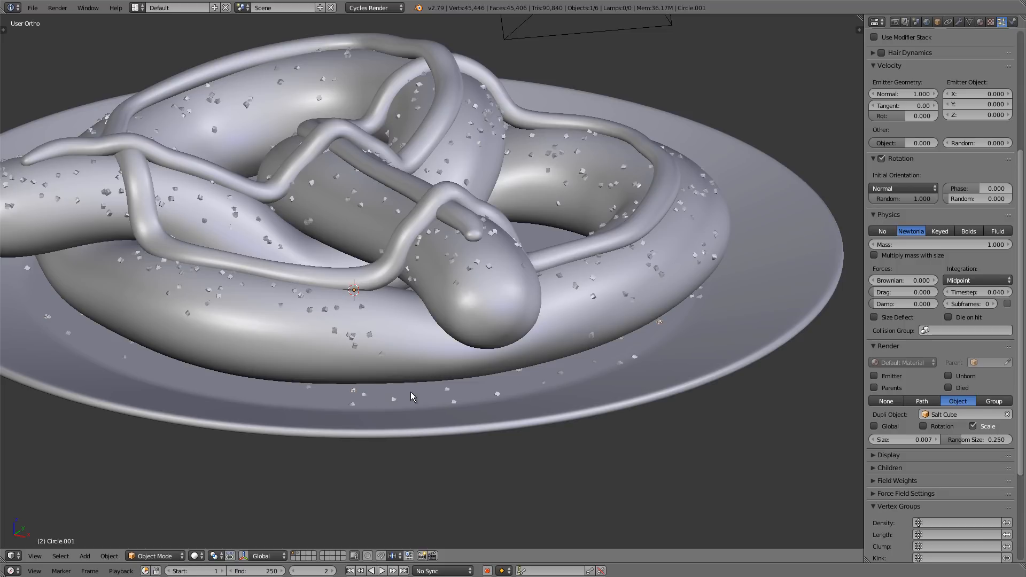
# - Unhide the hidden ground plane and select it alone
pyautogui.scroll(-3, 531, 354)
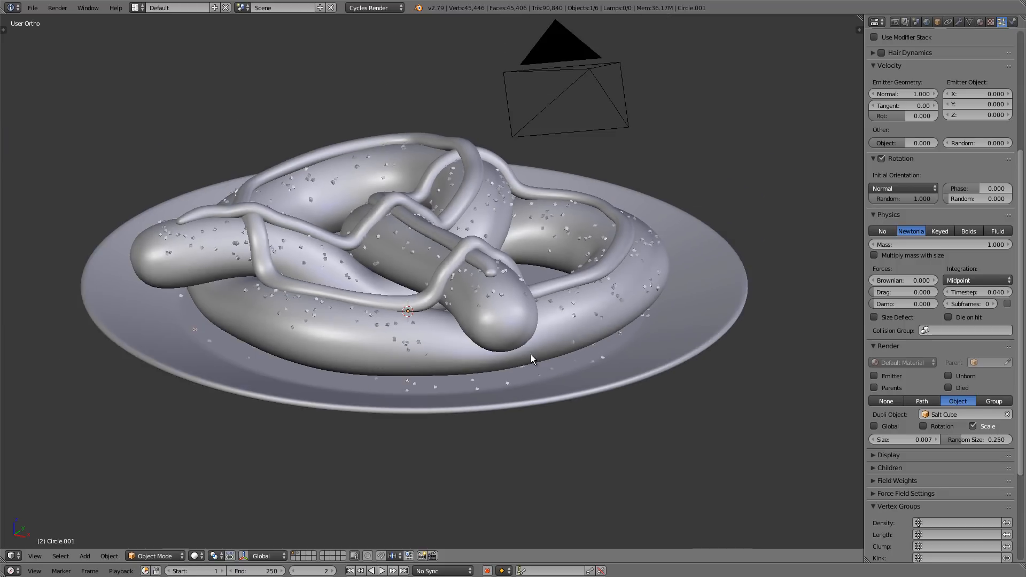
pyautogui.moveTo(483, 303); pyautogui.dragTo(492, 306, button='middle')
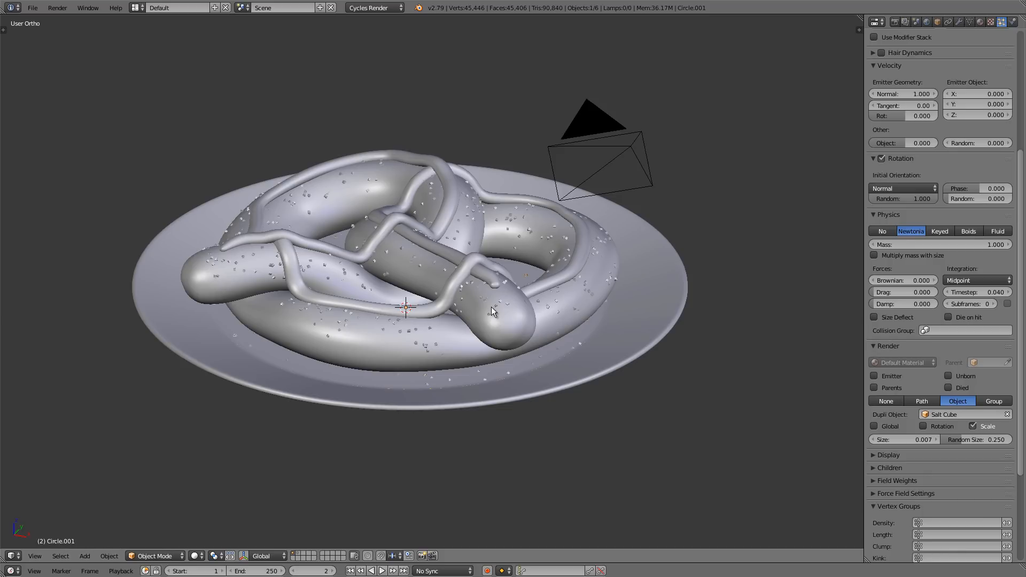
pyautogui.hotkey('alt', 'h')
pyautogui.scroll(-2, 492, 306)
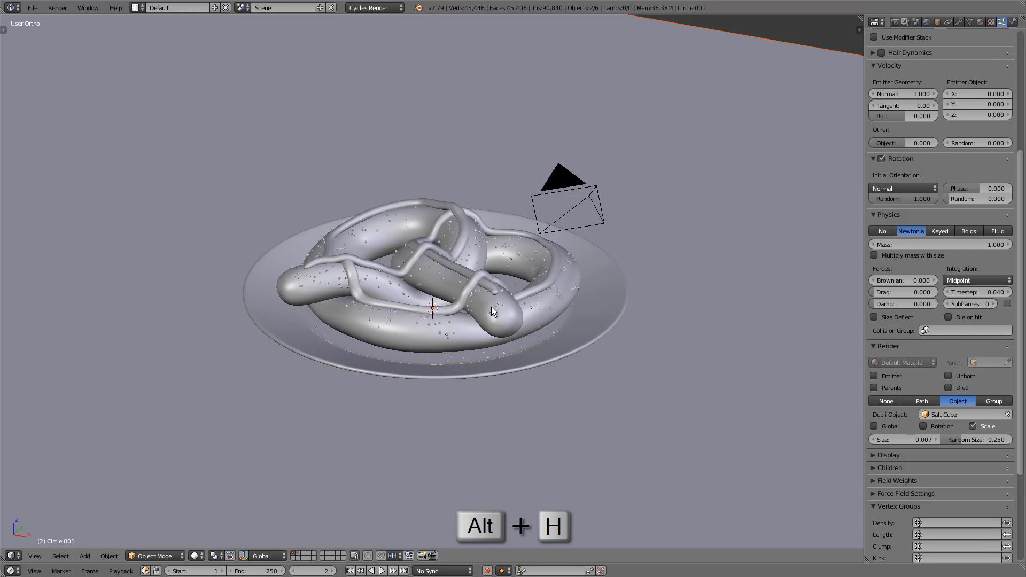
pyautogui.rightClick(776, 170)
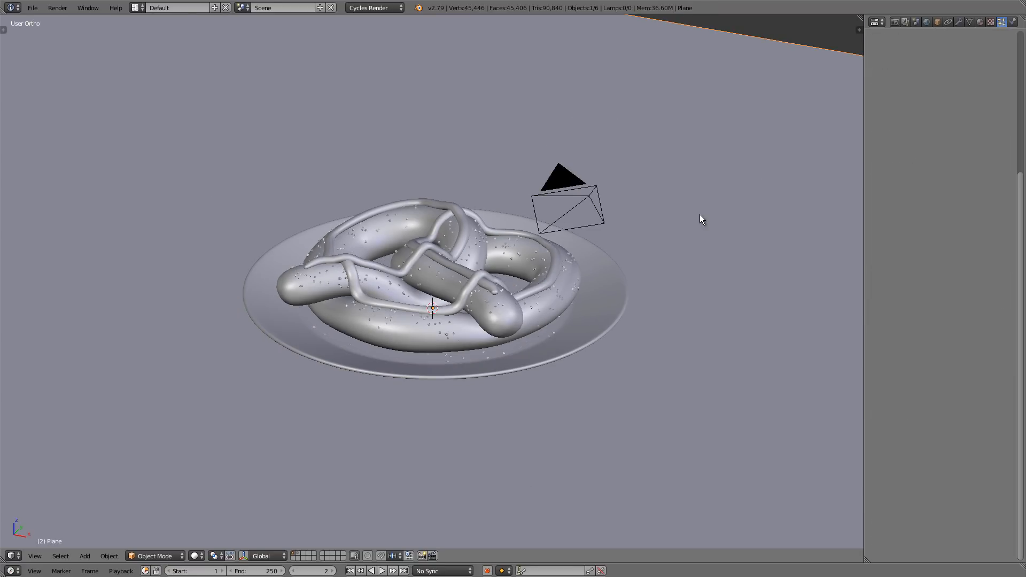
# - Lower the ground plane about 0.12 units along Z in front view to meet the plate's underside
pyautogui.press('KP_1')
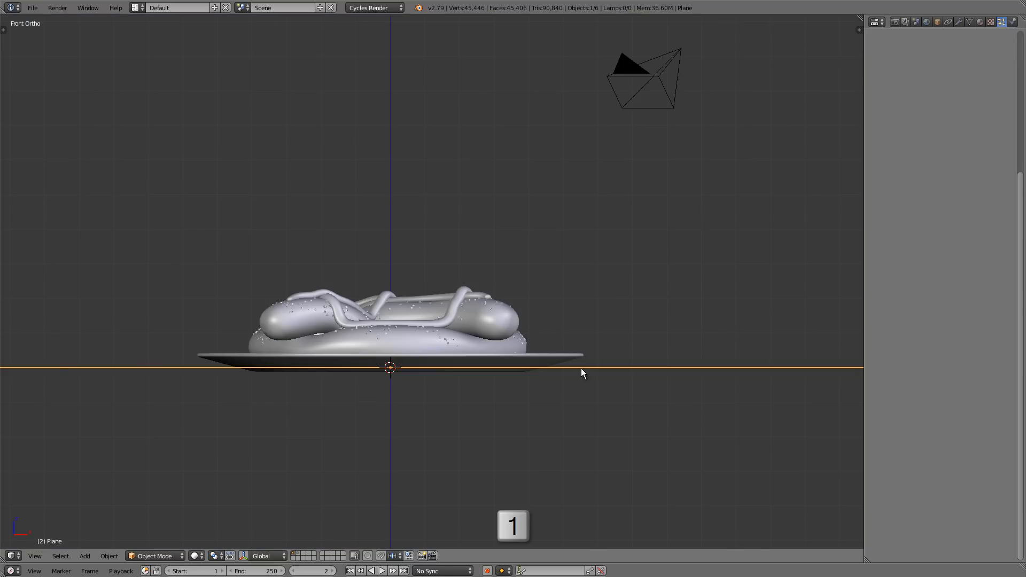
pyautogui.scroll(3, 535, 367)
pyautogui.scroll(8, 534, 368)
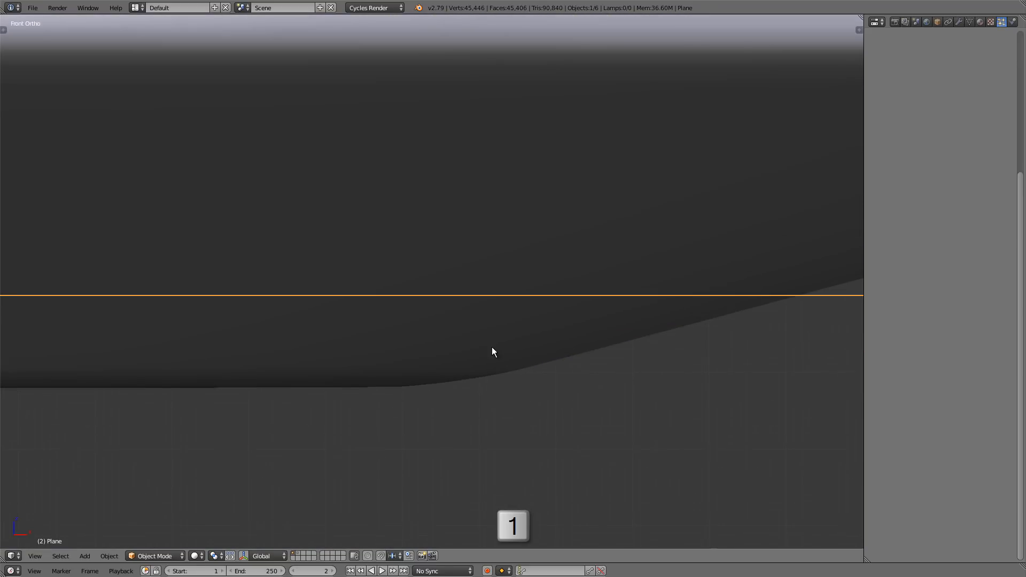
pyautogui.press('g')
pyautogui.press('z')
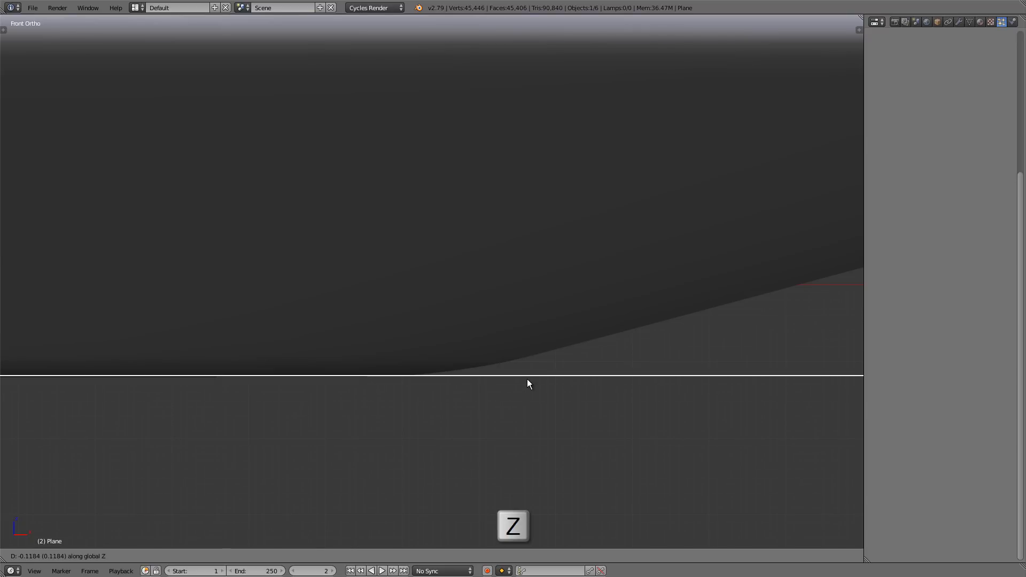
pyautogui.click(527, 380)
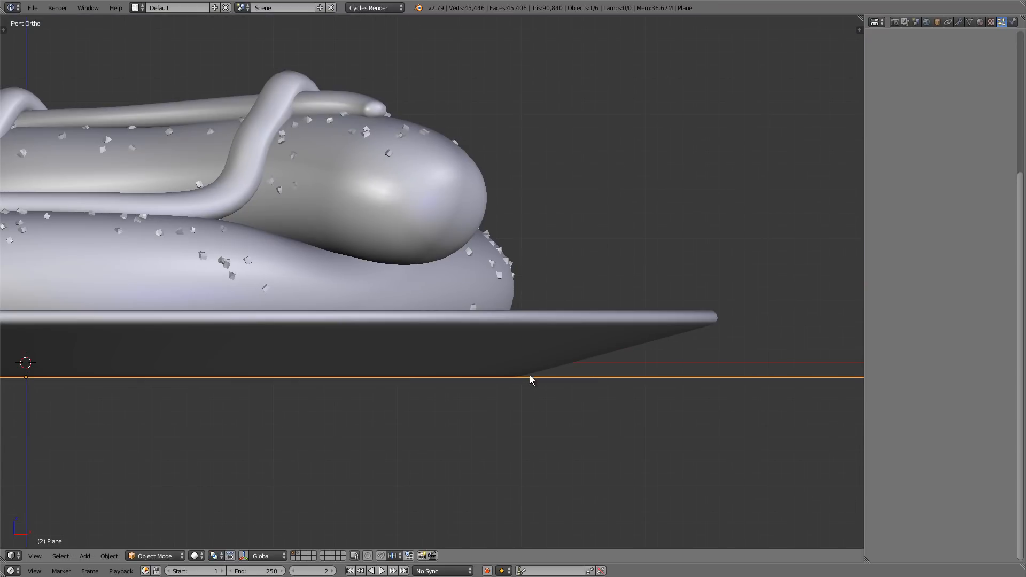
# - Return to the camera view, add a particle system to the ground plane and assign it the salt settings
pyautogui.scroll(-2, 508, 345)
pyautogui.press('KP_0')
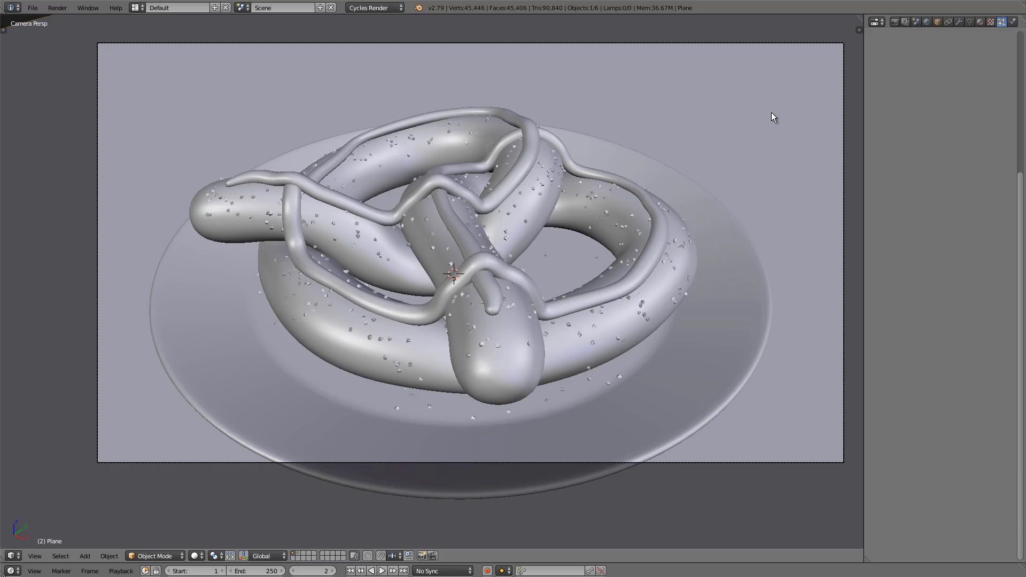
pyautogui.scroll(5, 927, 104)
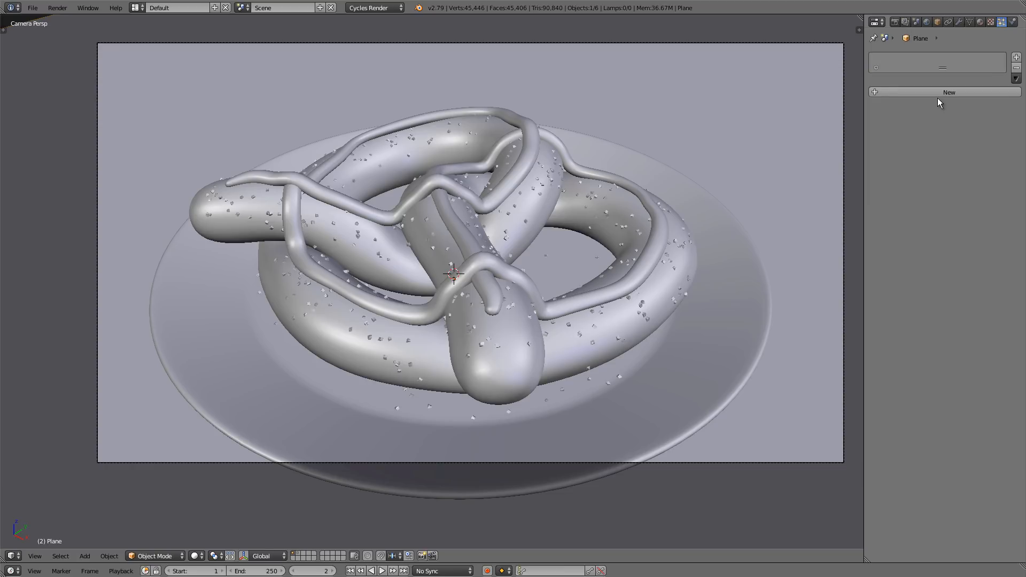
pyautogui.click(937, 95)
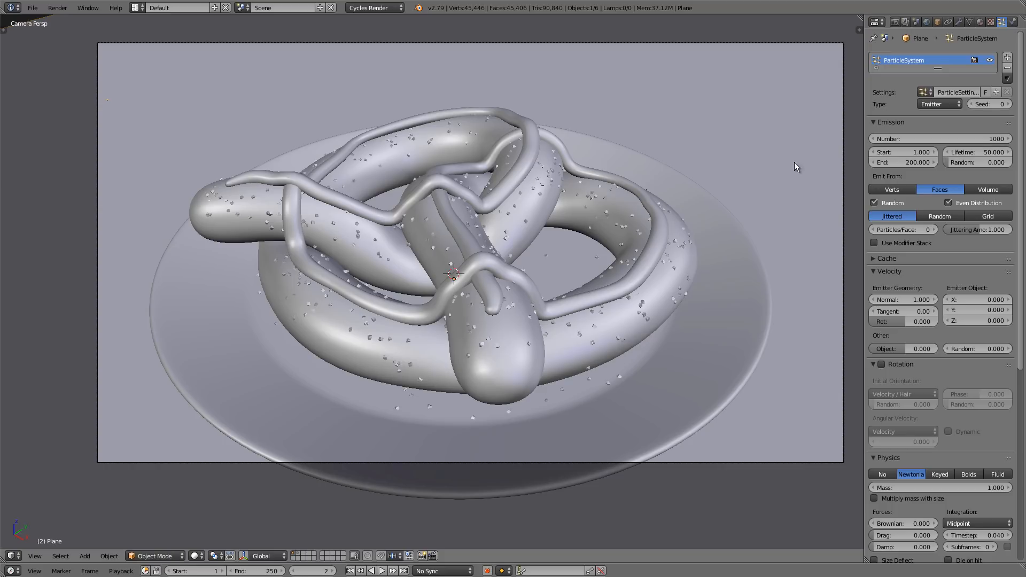
pyautogui.click(924, 92)
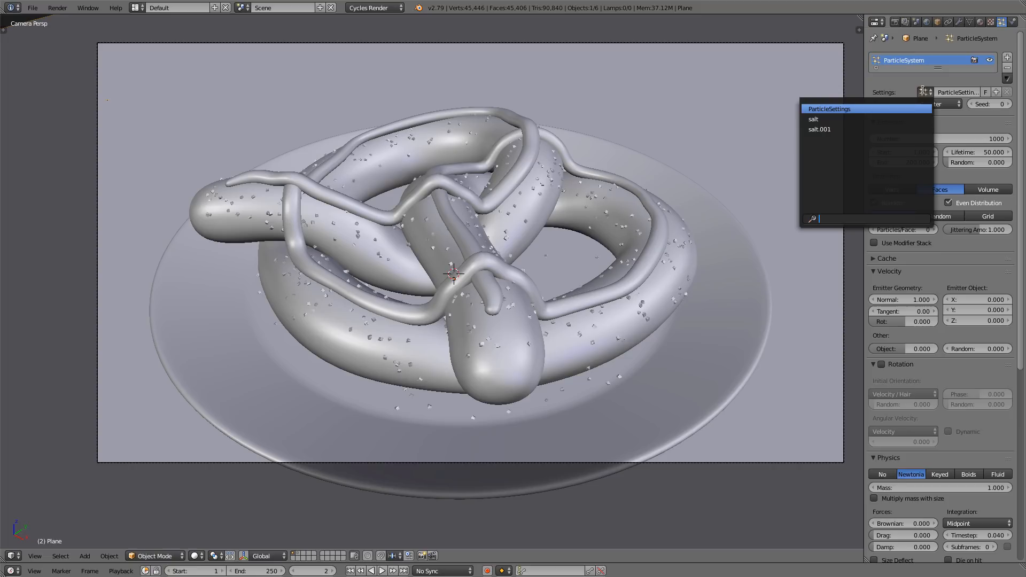
pyautogui.click(913, 115)
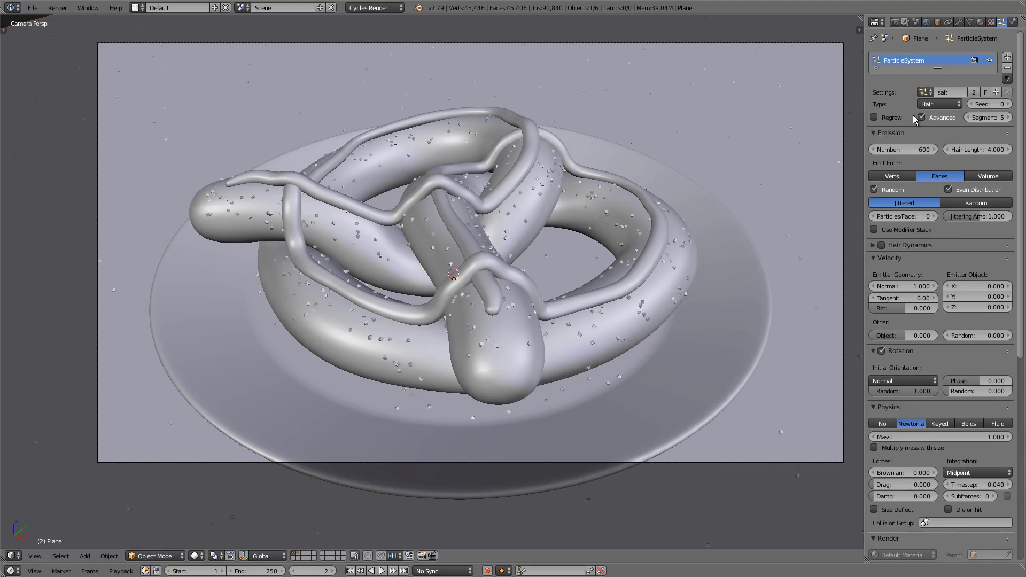
# - Make the ground plane's salt settings an independent copy, set the particle number to 100 and check the spread in wireframe
pyautogui.click(996, 92)
pyautogui.click(906, 148)
pyautogui.write('1')
pyautogui.press('Return')
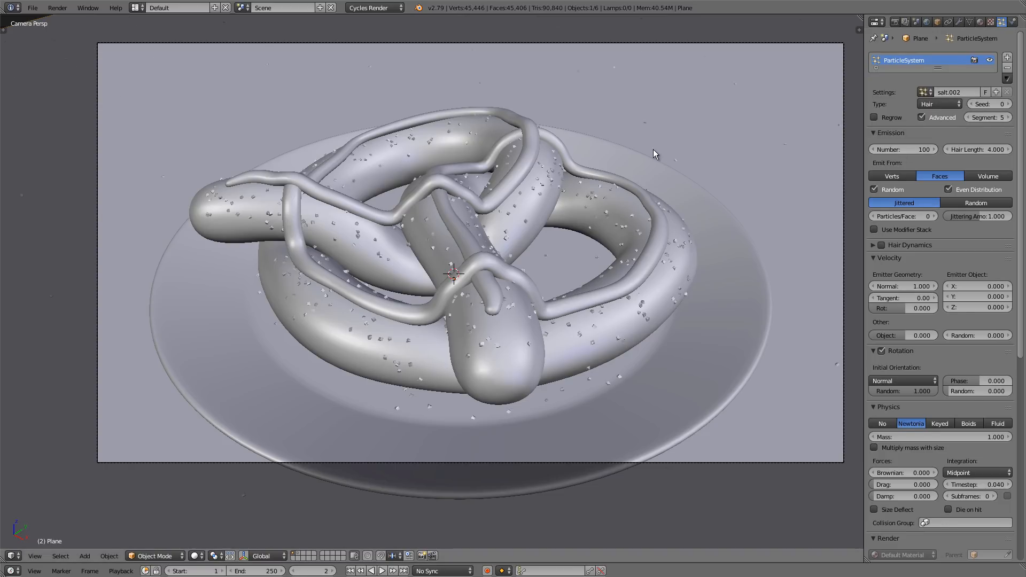
pyautogui.press('z')
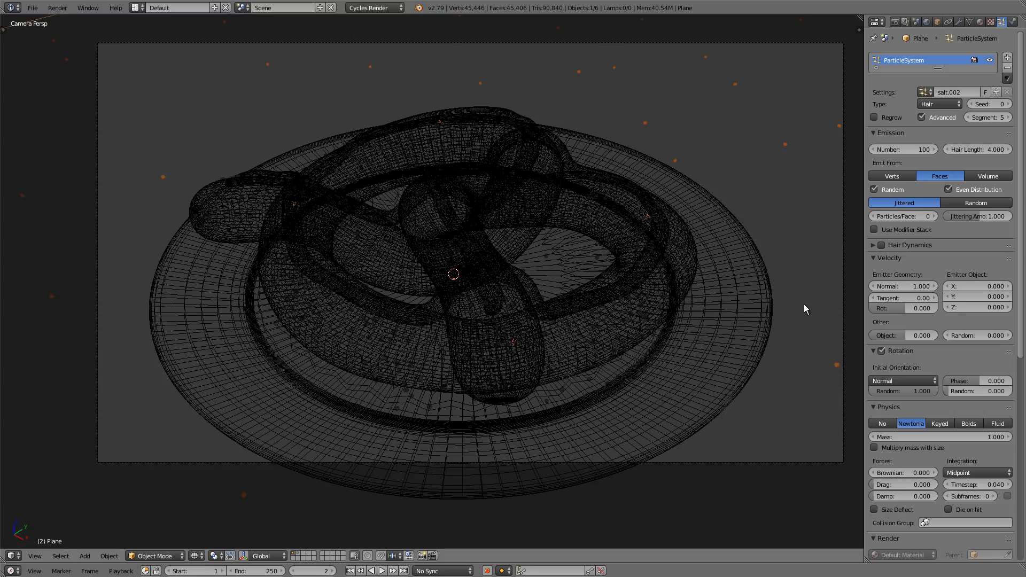
pyautogui.press('z')
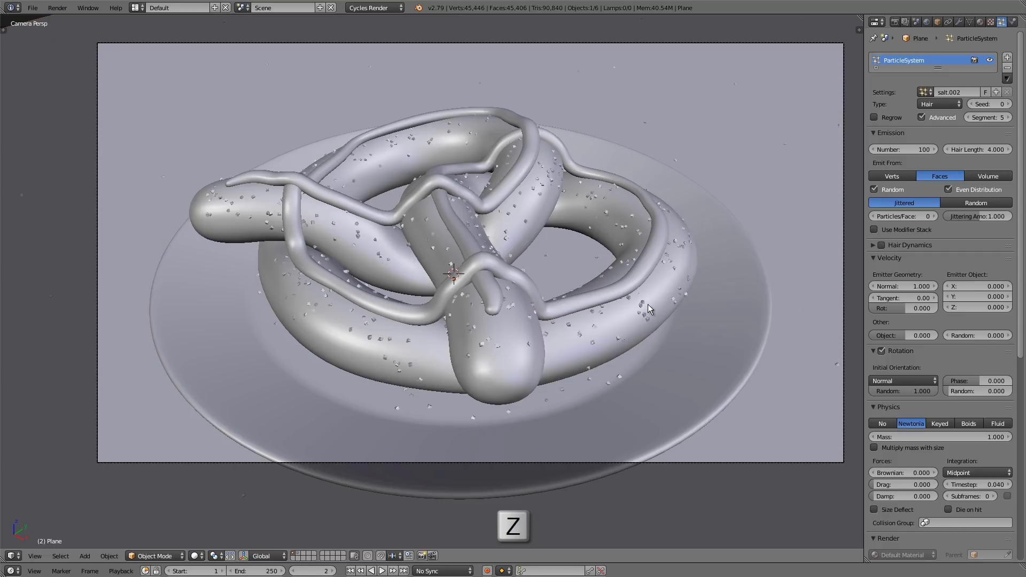